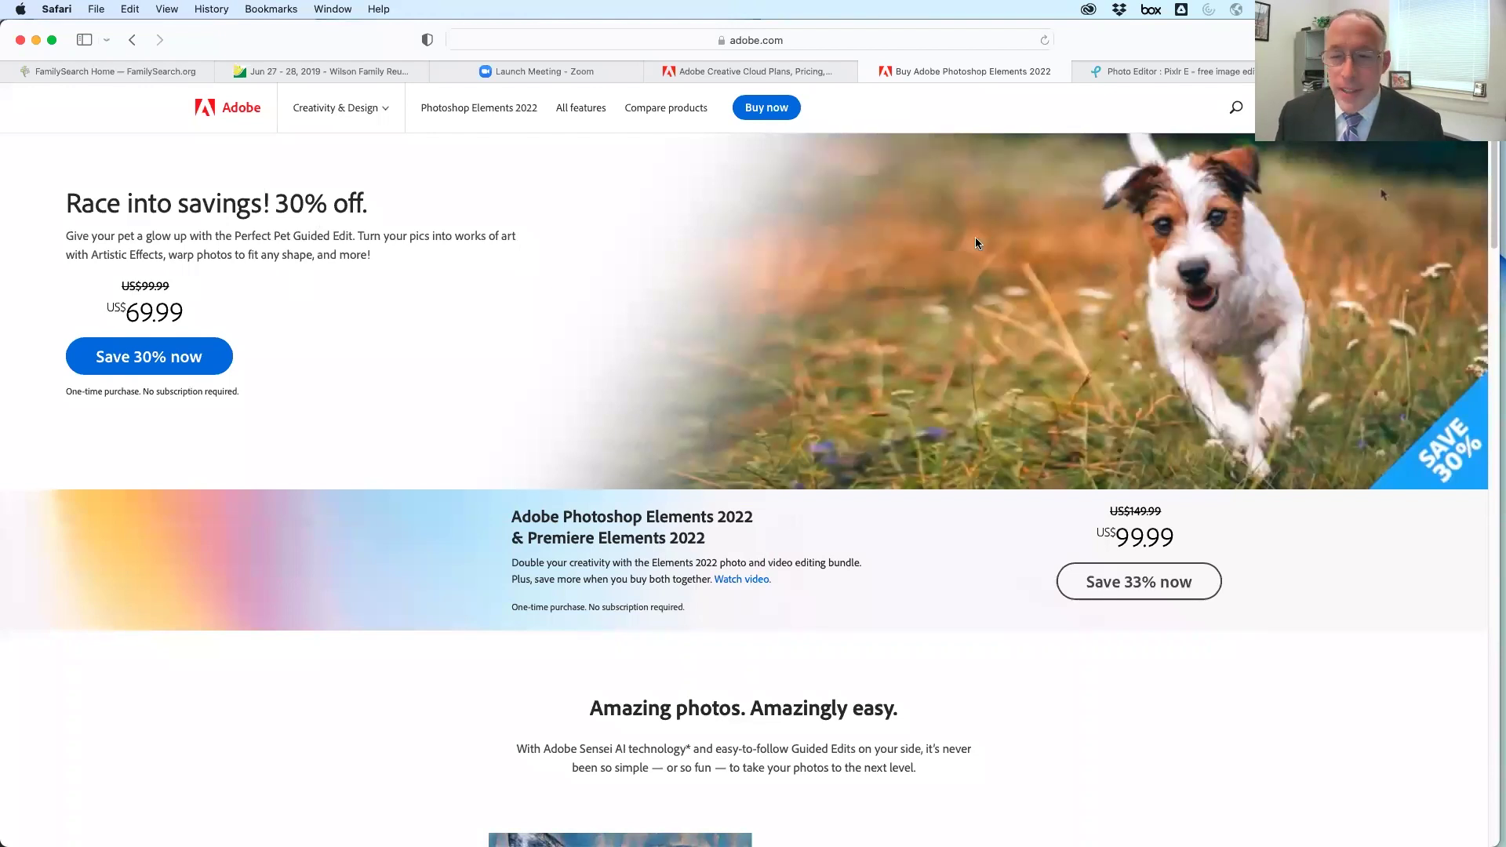
Switch from Safari to Photoshop, where family good.jpg is showing
{"action": "key", "text": "super+Tab"}
{"action": "key", "text": "super+Tab"}
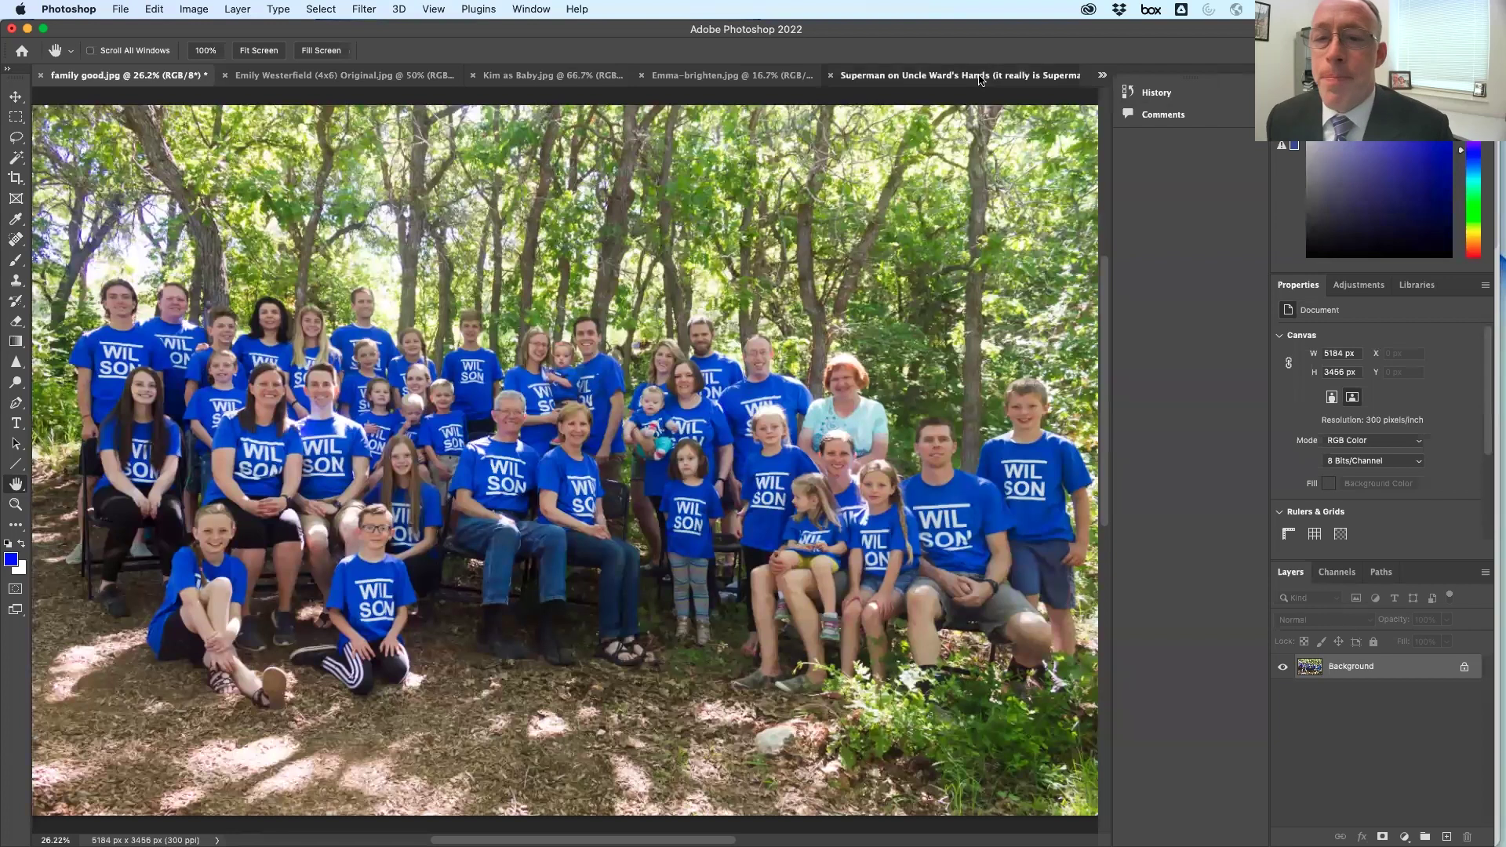
Make the Superman photo of the boy on a man's hands the active document
{"action": "left_click", "coordinate": [926, 75]}
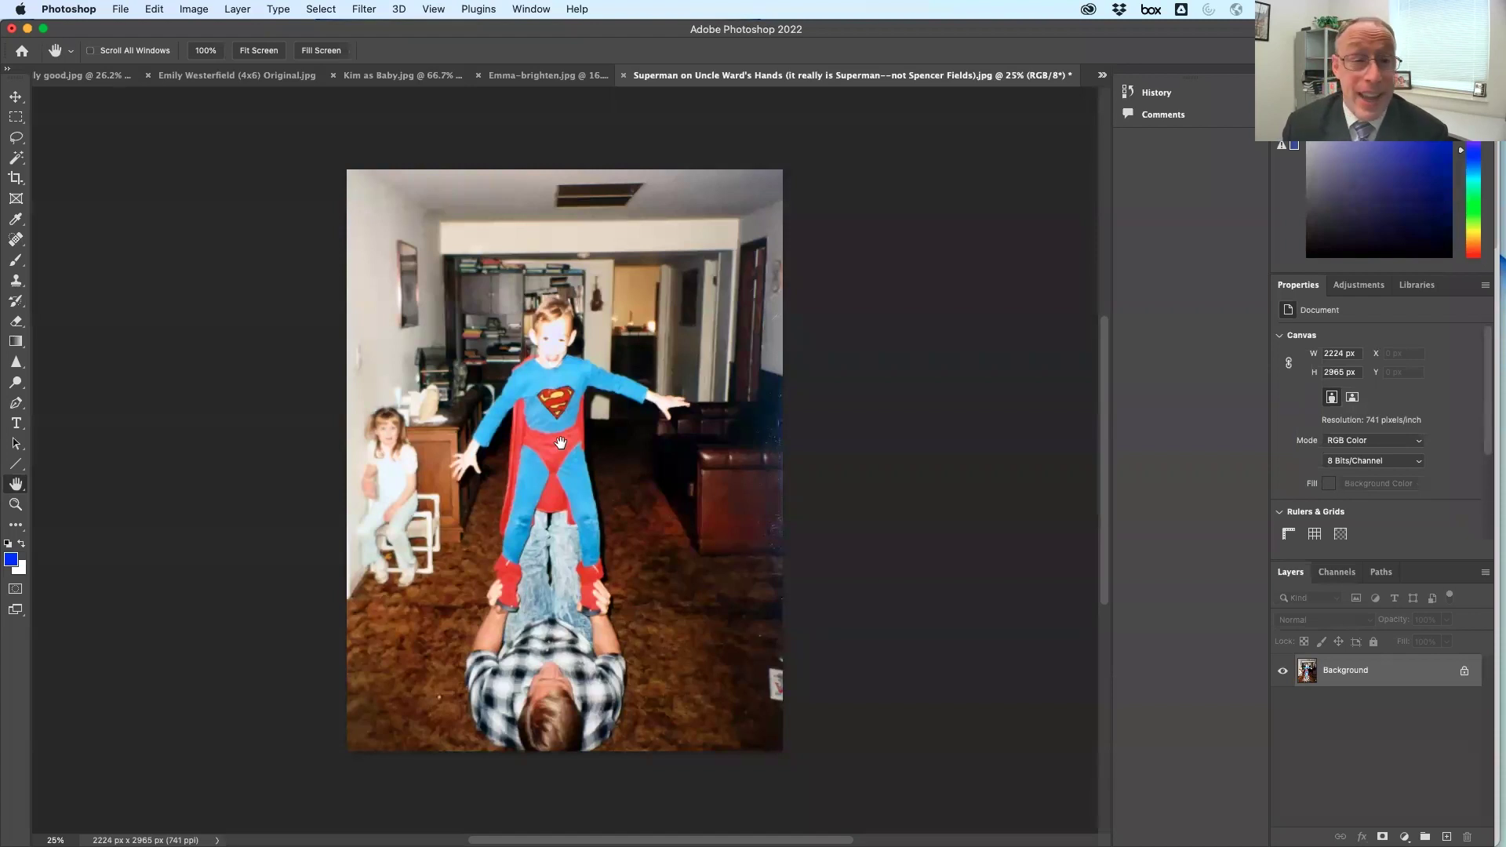
{"action": "left_click", "coordinate": [155, 9]}
Flip the Superman canvas horizontally, then switch to the oval-framed portrait
{"action": "mouse_move", "coordinate": [194, 9]}
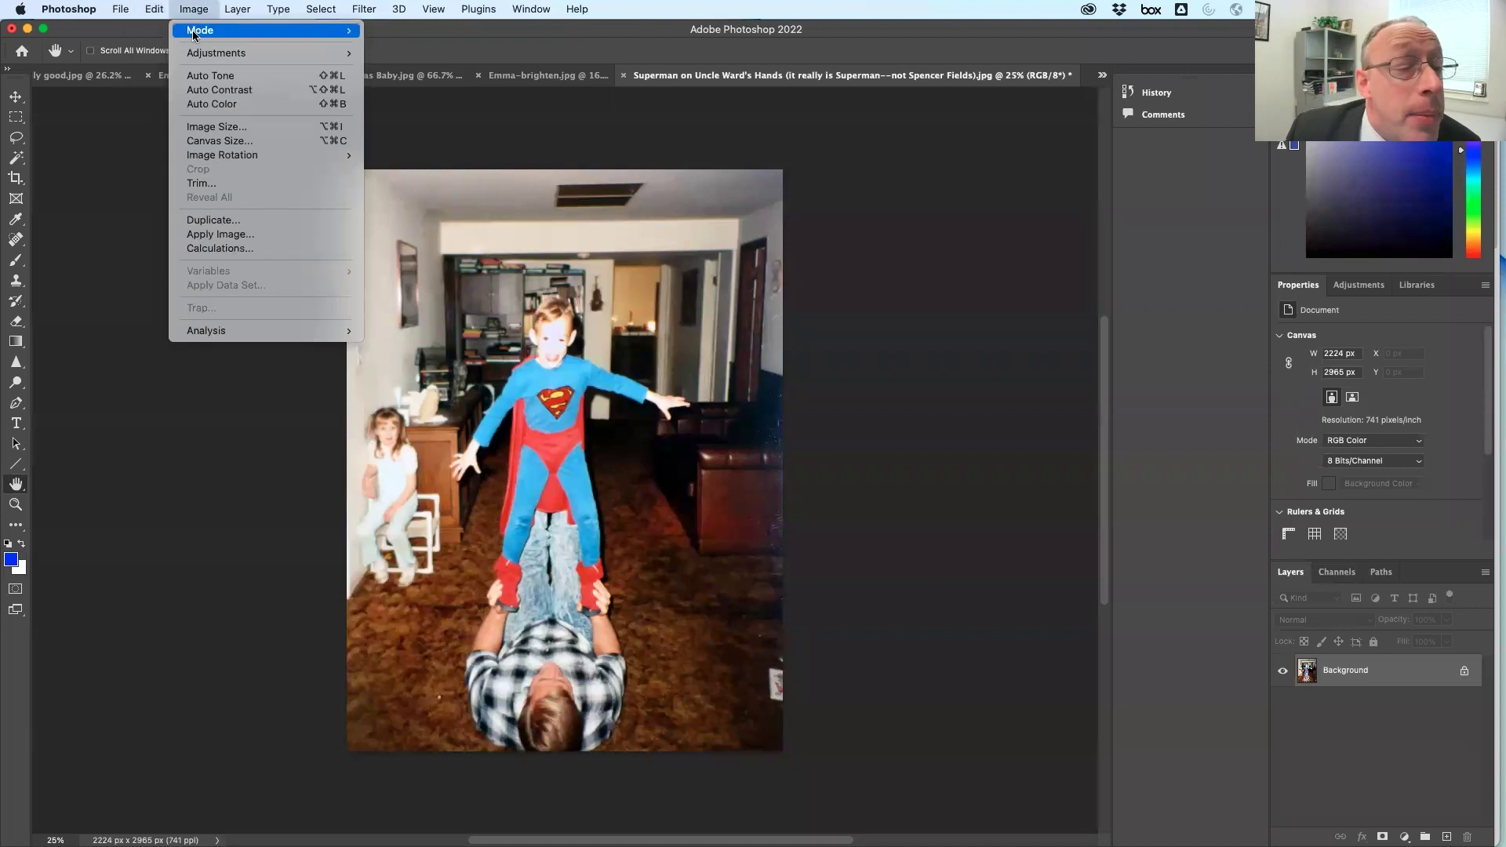
{"action": "mouse_move", "coordinate": [236, 157]}
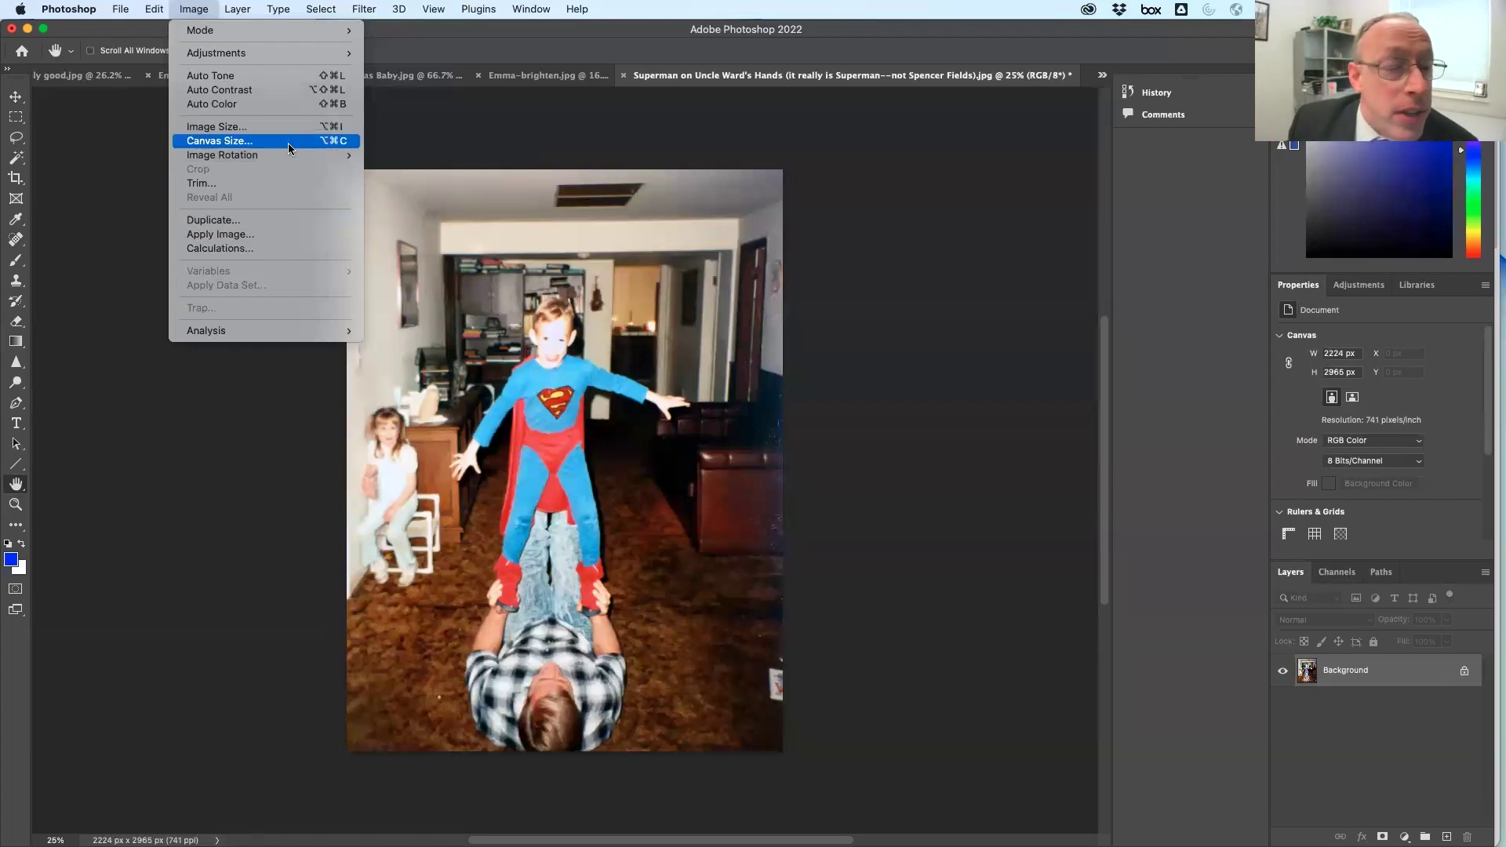
{"action": "mouse_move", "coordinate": [290, 156]}
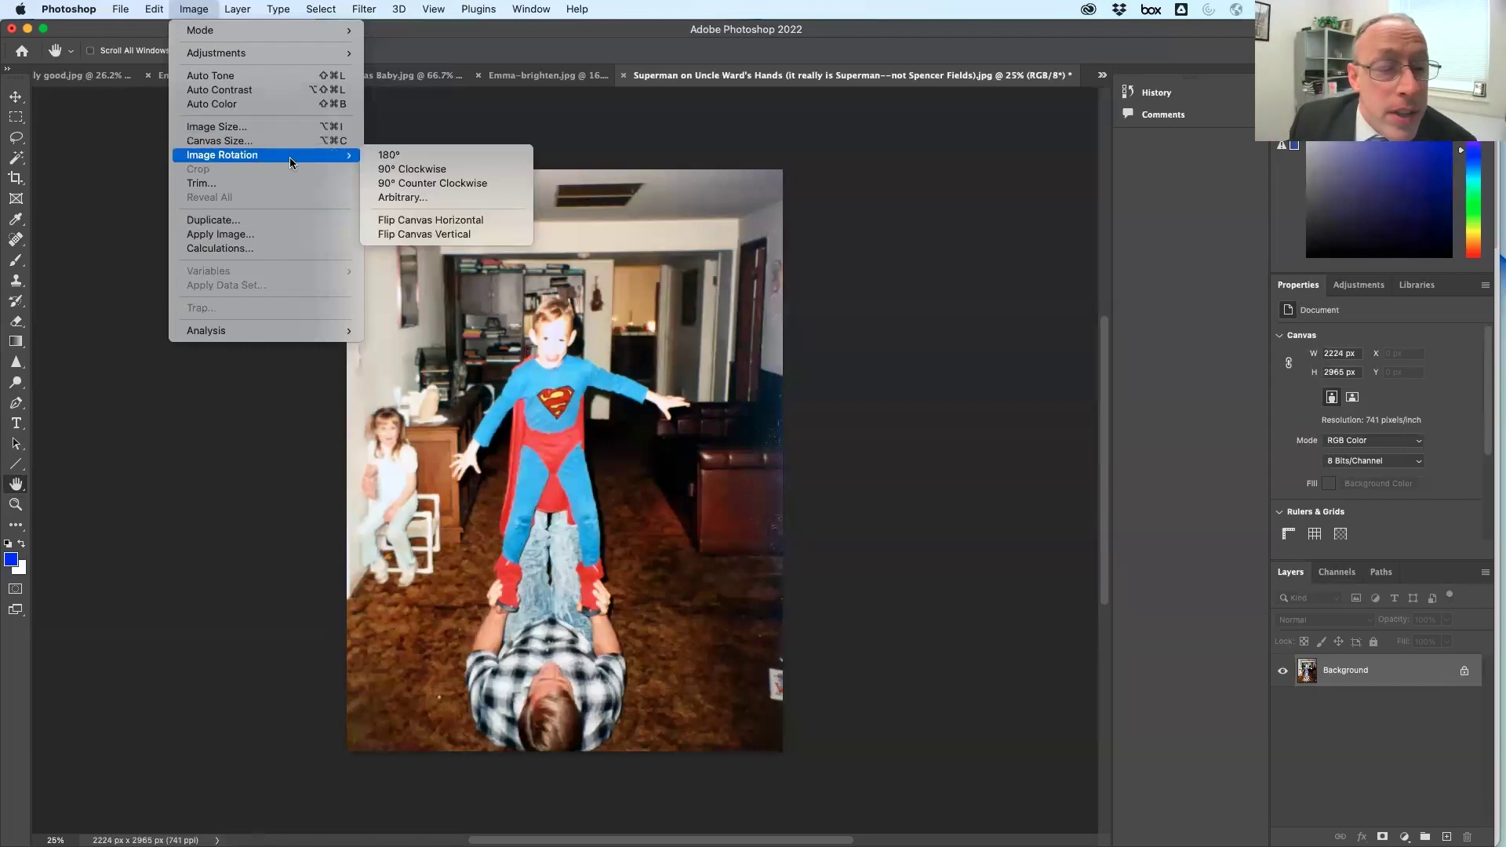
{"action": "left_click", "coordinate": [478, 218]}
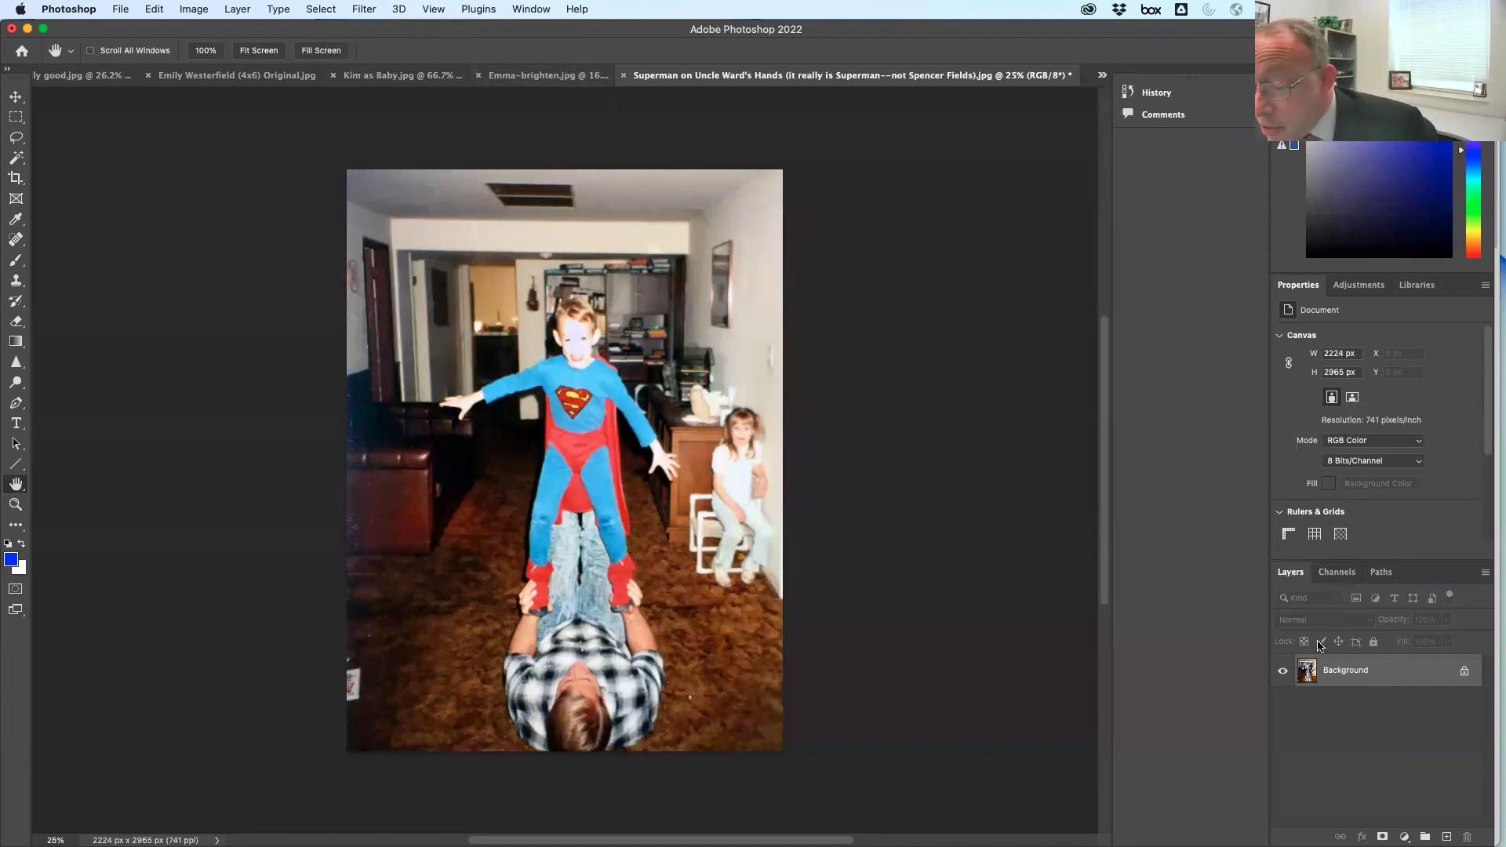
{"action": "left_click", "coordinate": [198, 76]}
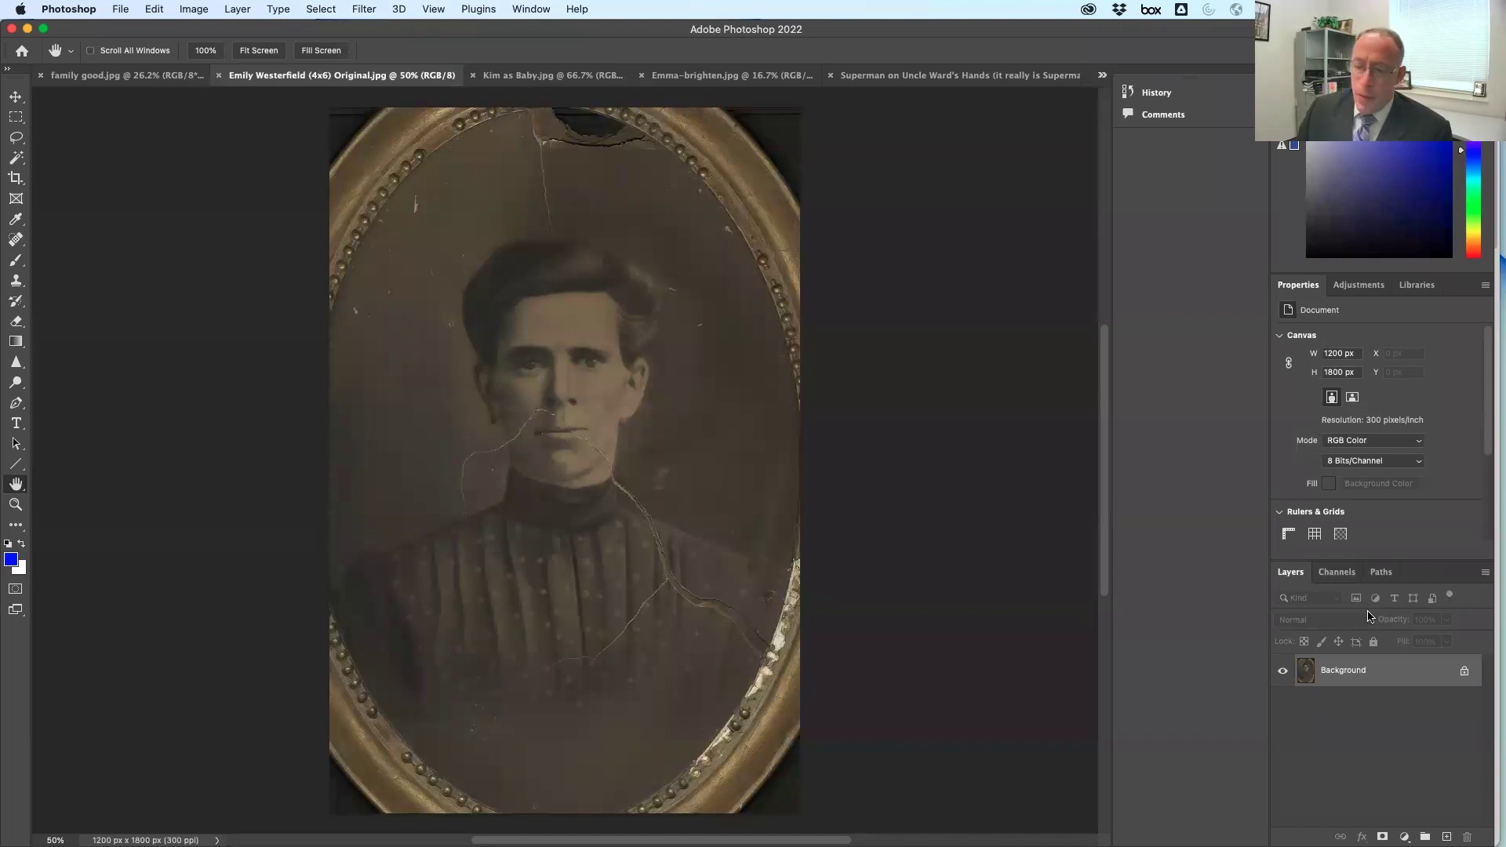
Duplicate the portrait's Background layer as a Background copy layer
{"action": "left_click_drag", "start_coordinate": [1377, 676], "coordinate": [1389, 837]}
{"action": "right_click", "coordinate": [1394, 669]}
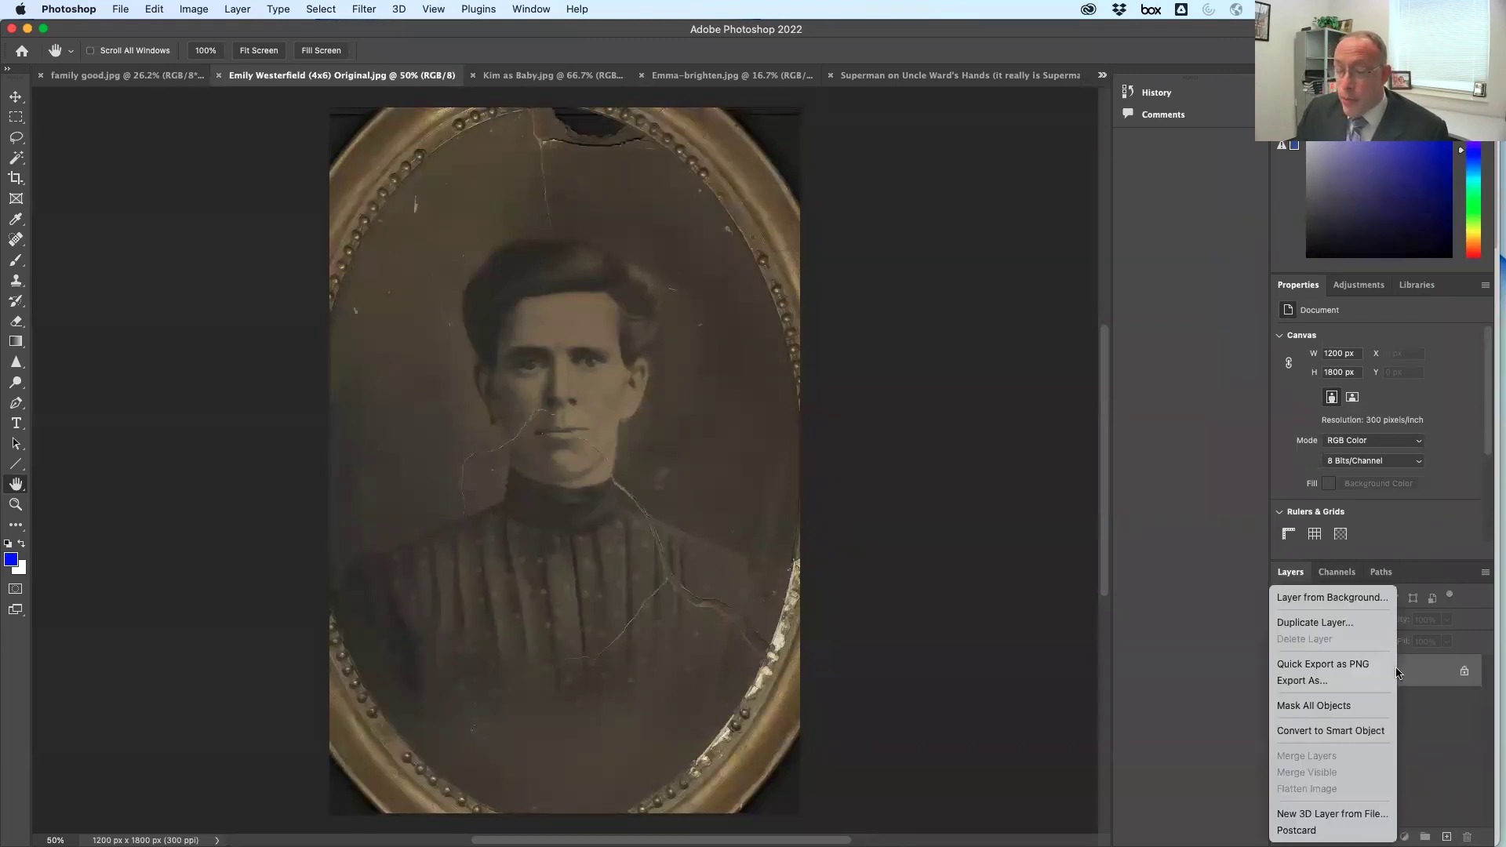
{"action": "left_click", "coordinate": [1370, 623]}
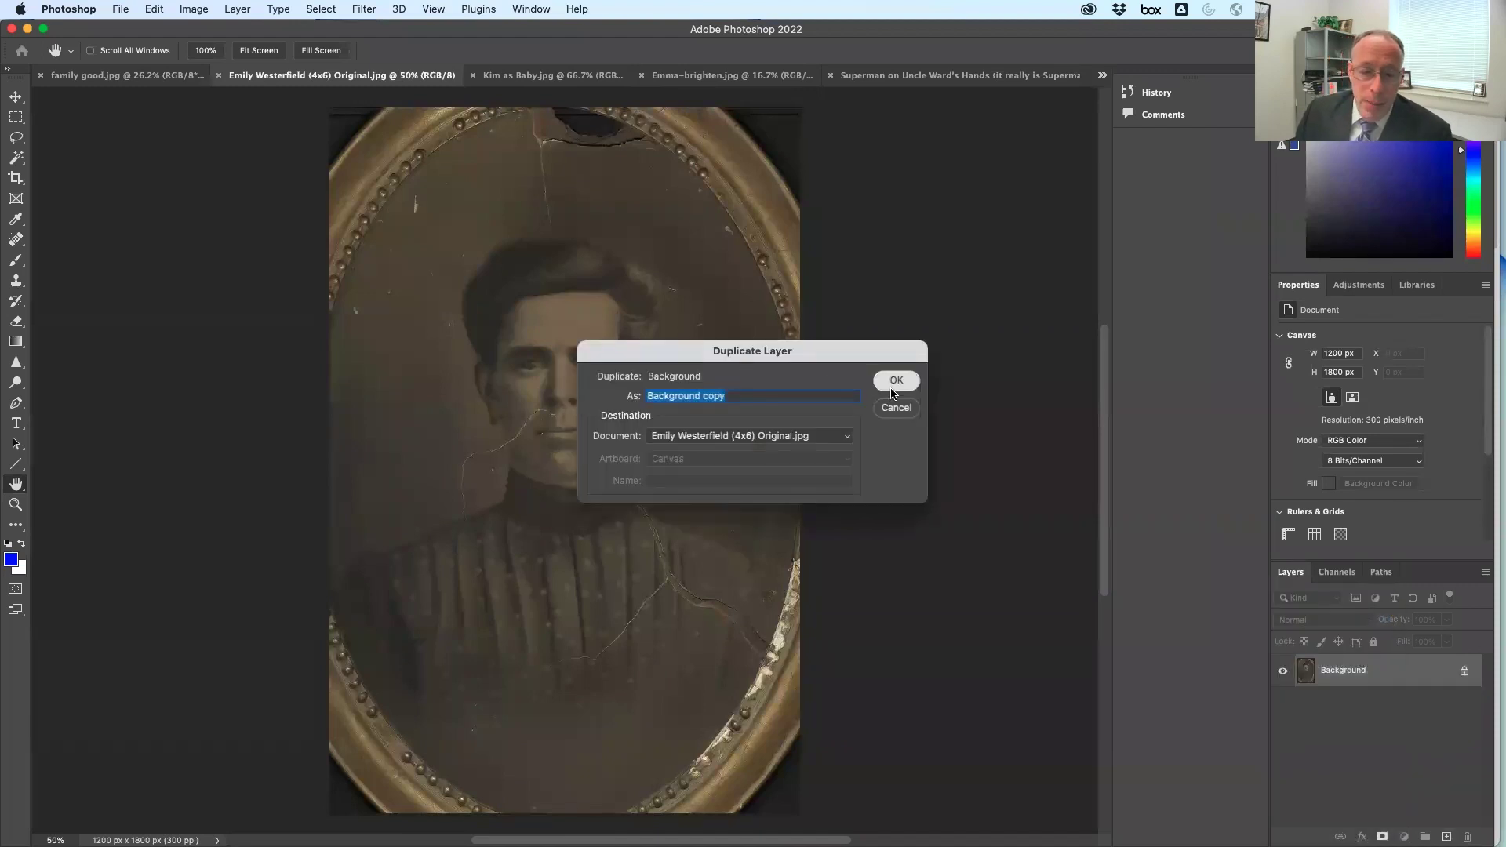
{"action": "left_click", "coordinate": [896, 381]}
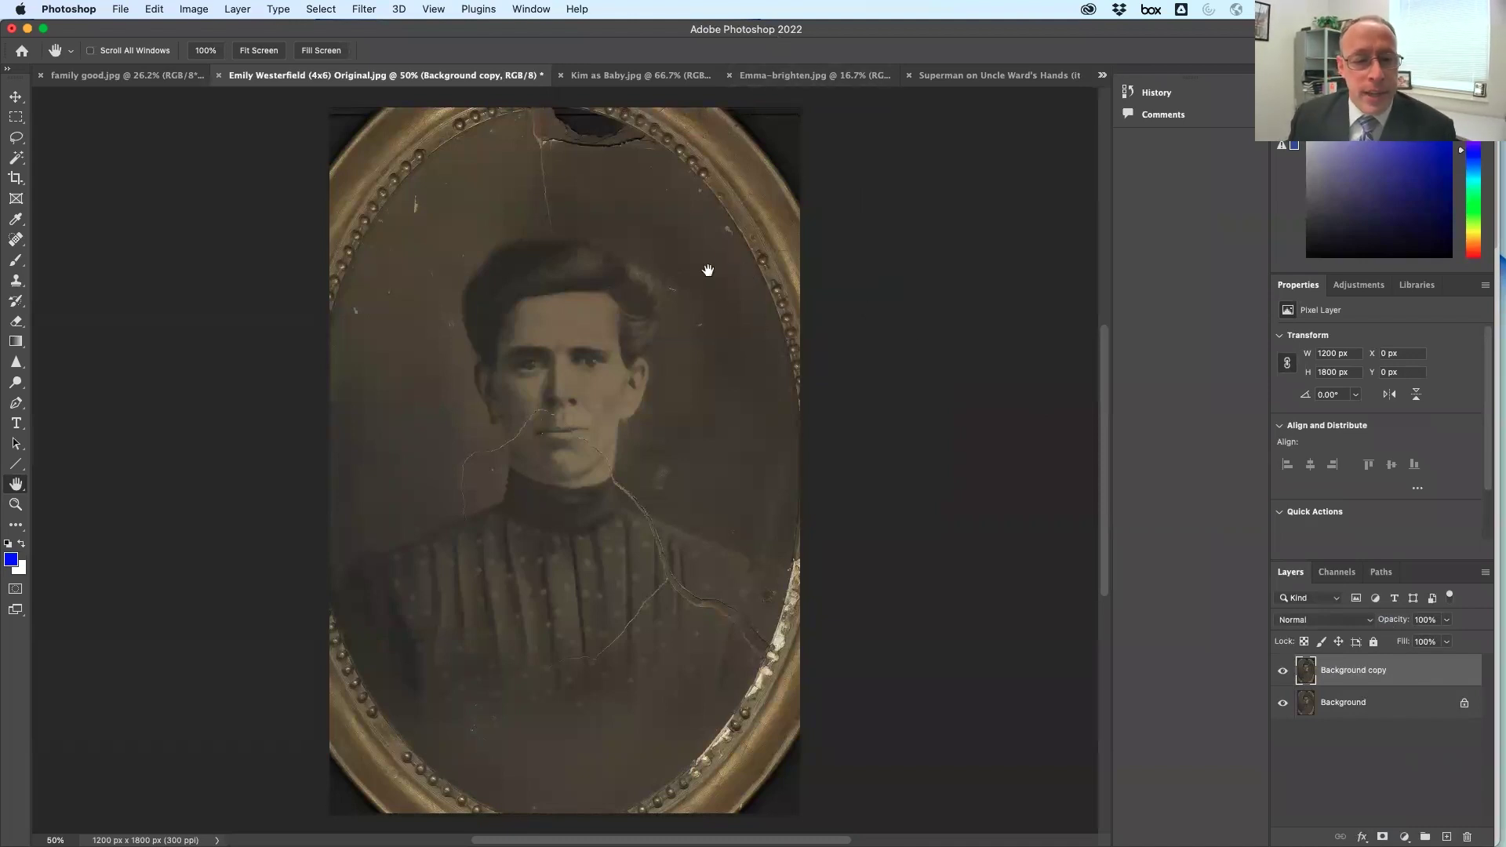
{"action": "left_click", "coordinate": [154, 8]}
Desaturate the Background copy layer to make the portrait grayscale
{"action": "mouse_move", "coordinate": [197, 11]}
{"action": "mouse_move", "coordinate": [208, 55]}
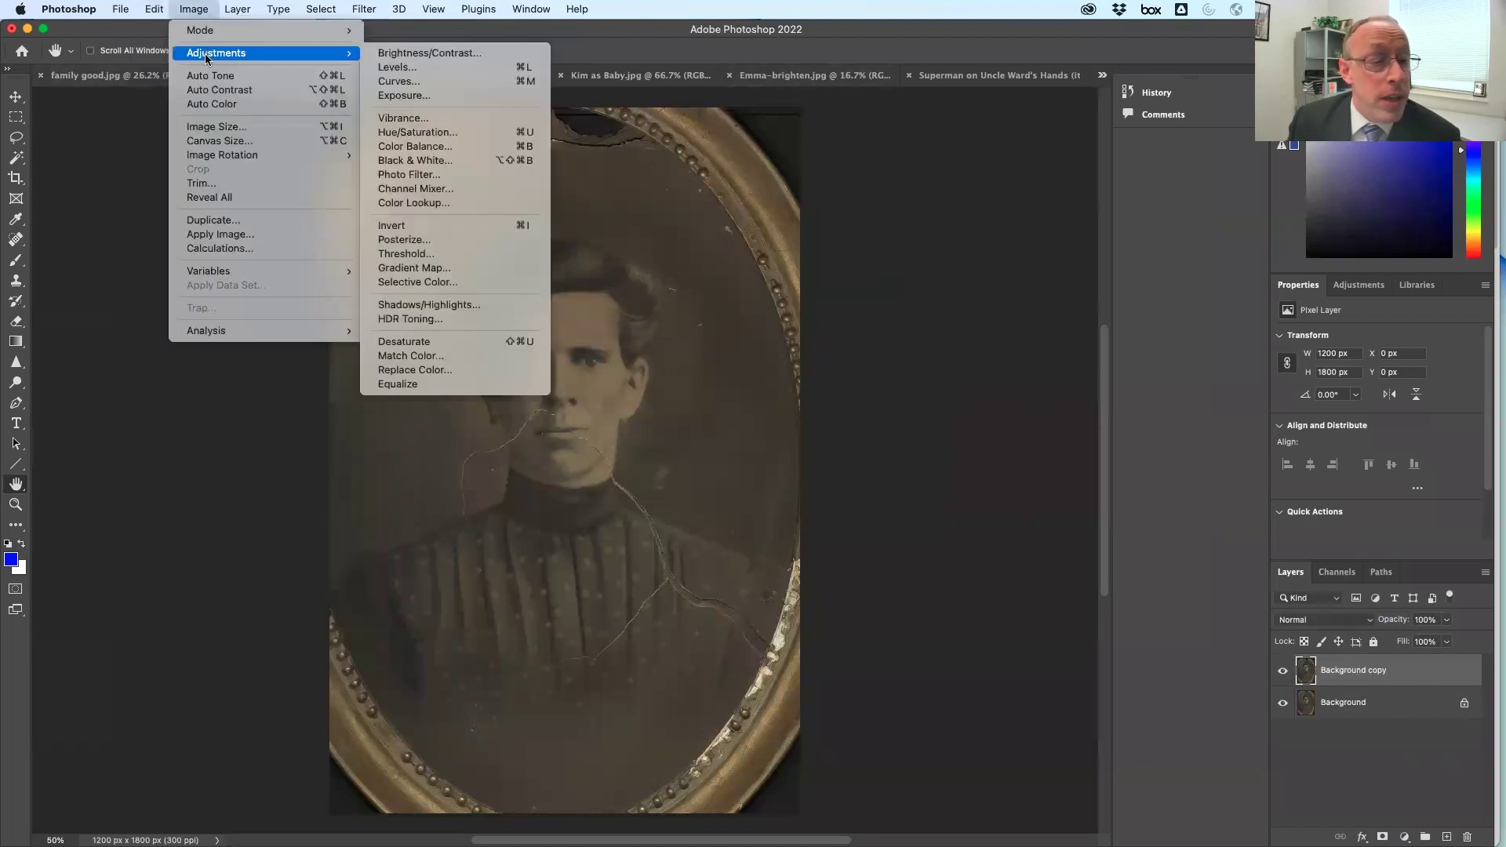
{"action": "left_click", "coordinate": [508, 343]}
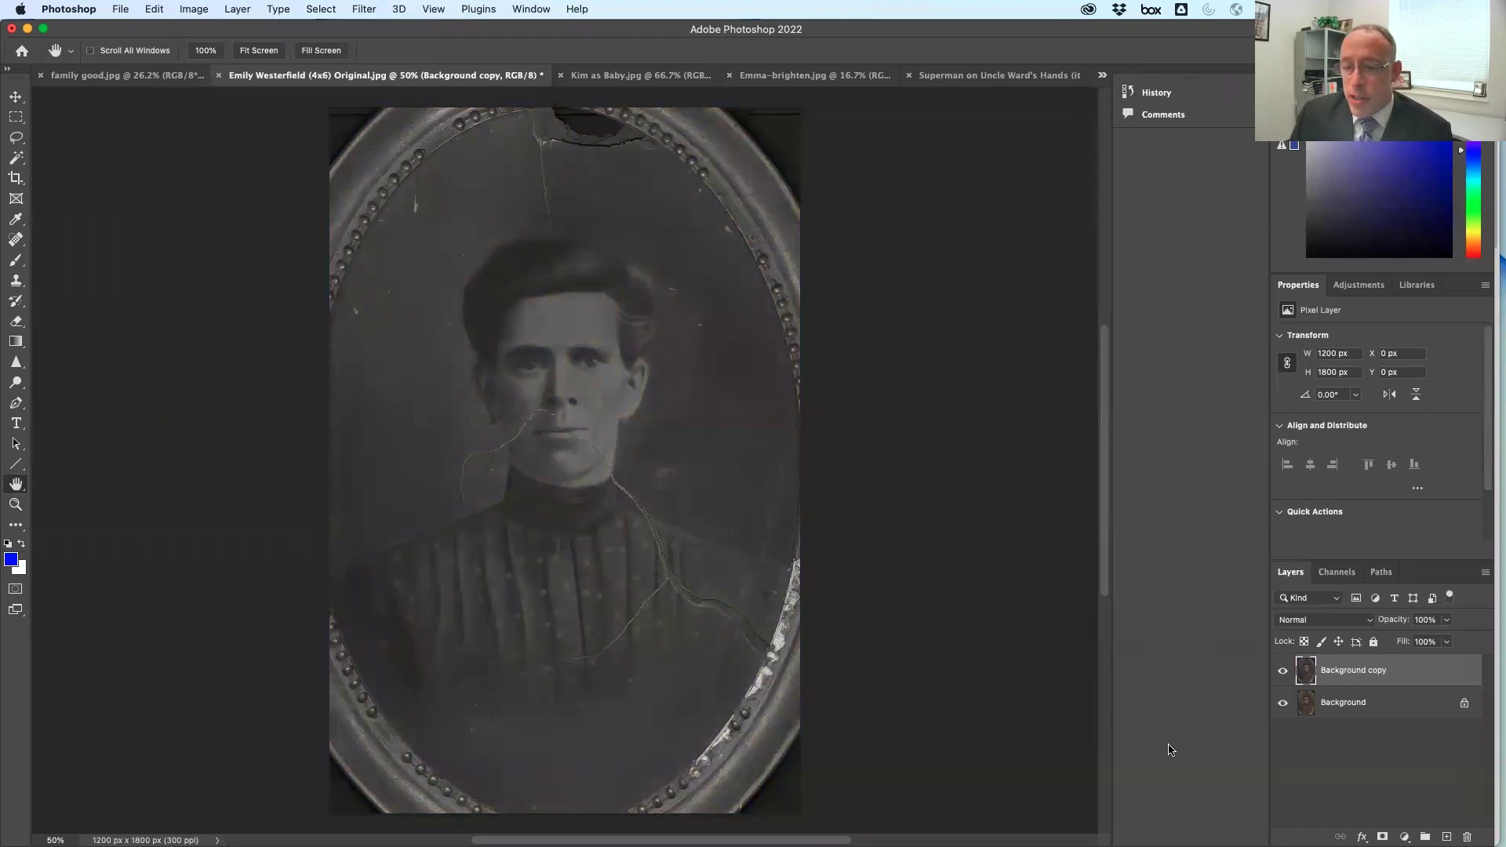
Show the Adjustments panel with its adjustment-layer choices such as Levels
{"action": "left_click", "coordinate": [1358, 290]}
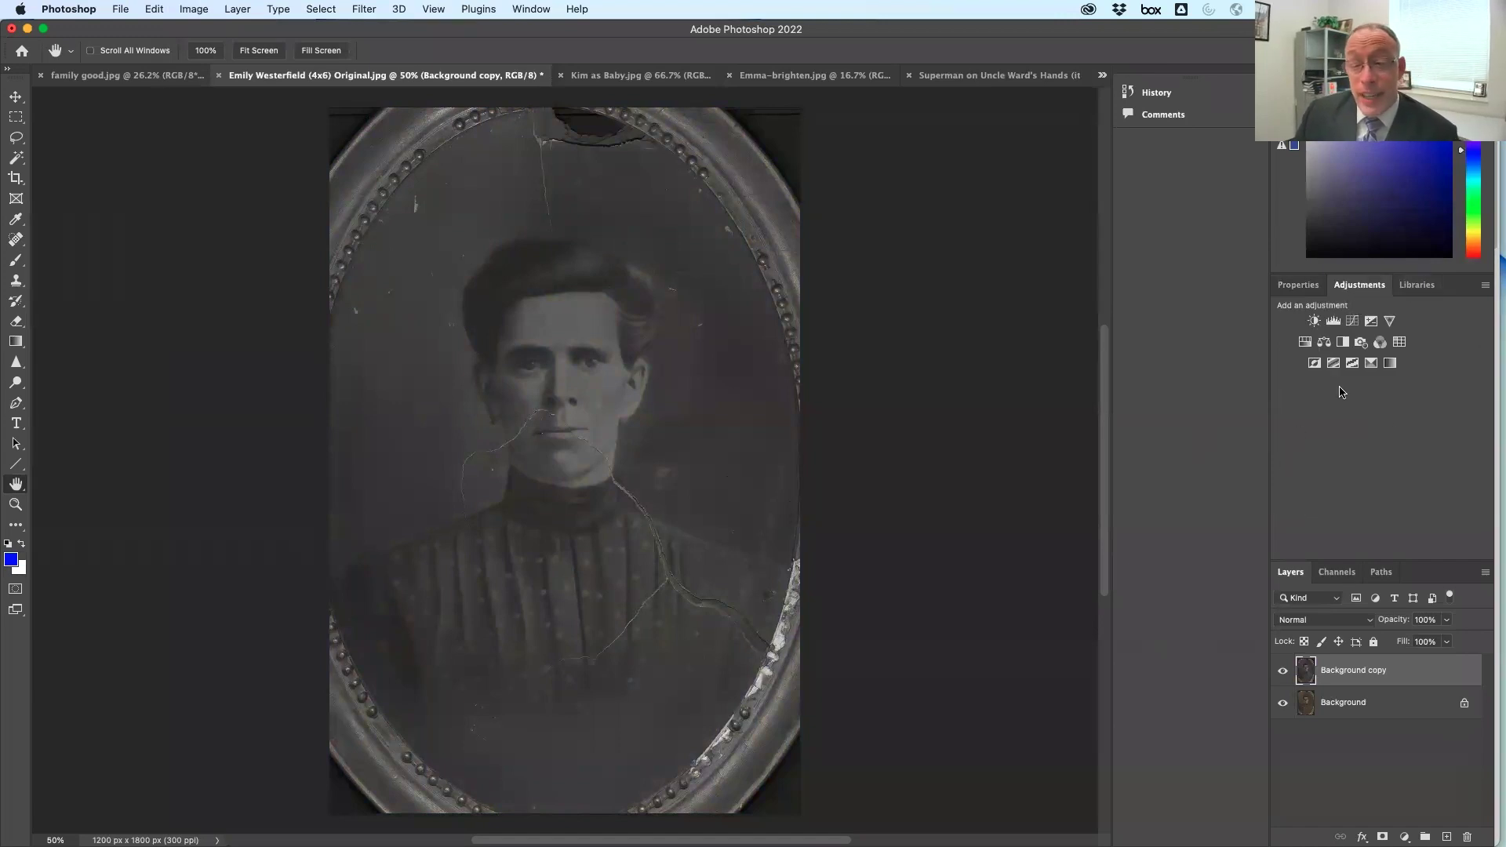
{"action": "left_click", "coordinate": [531, 8]}
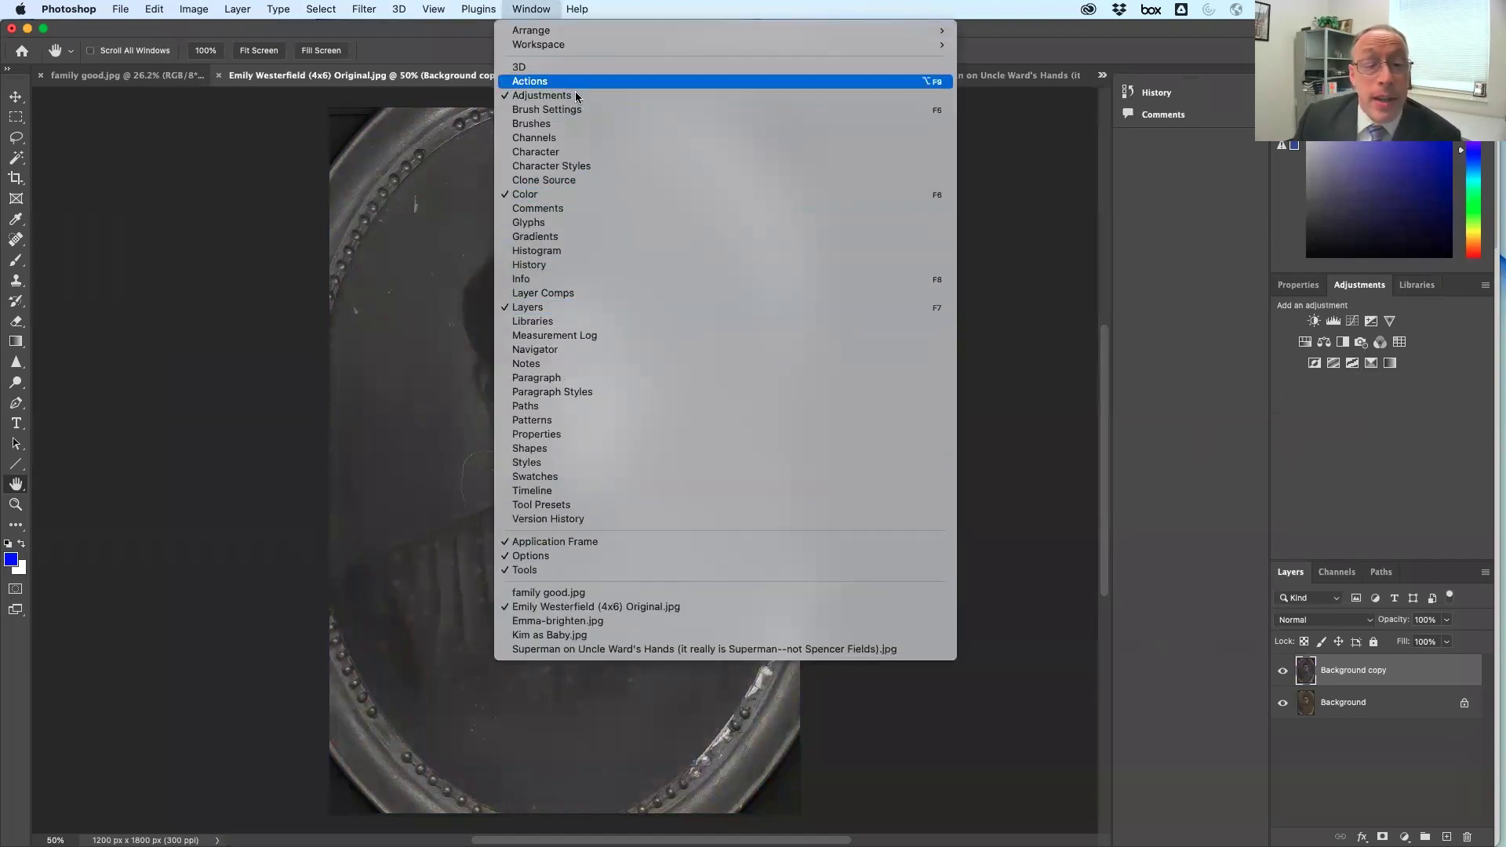
{"action": "left_click", "coordinate": [536, 8]}
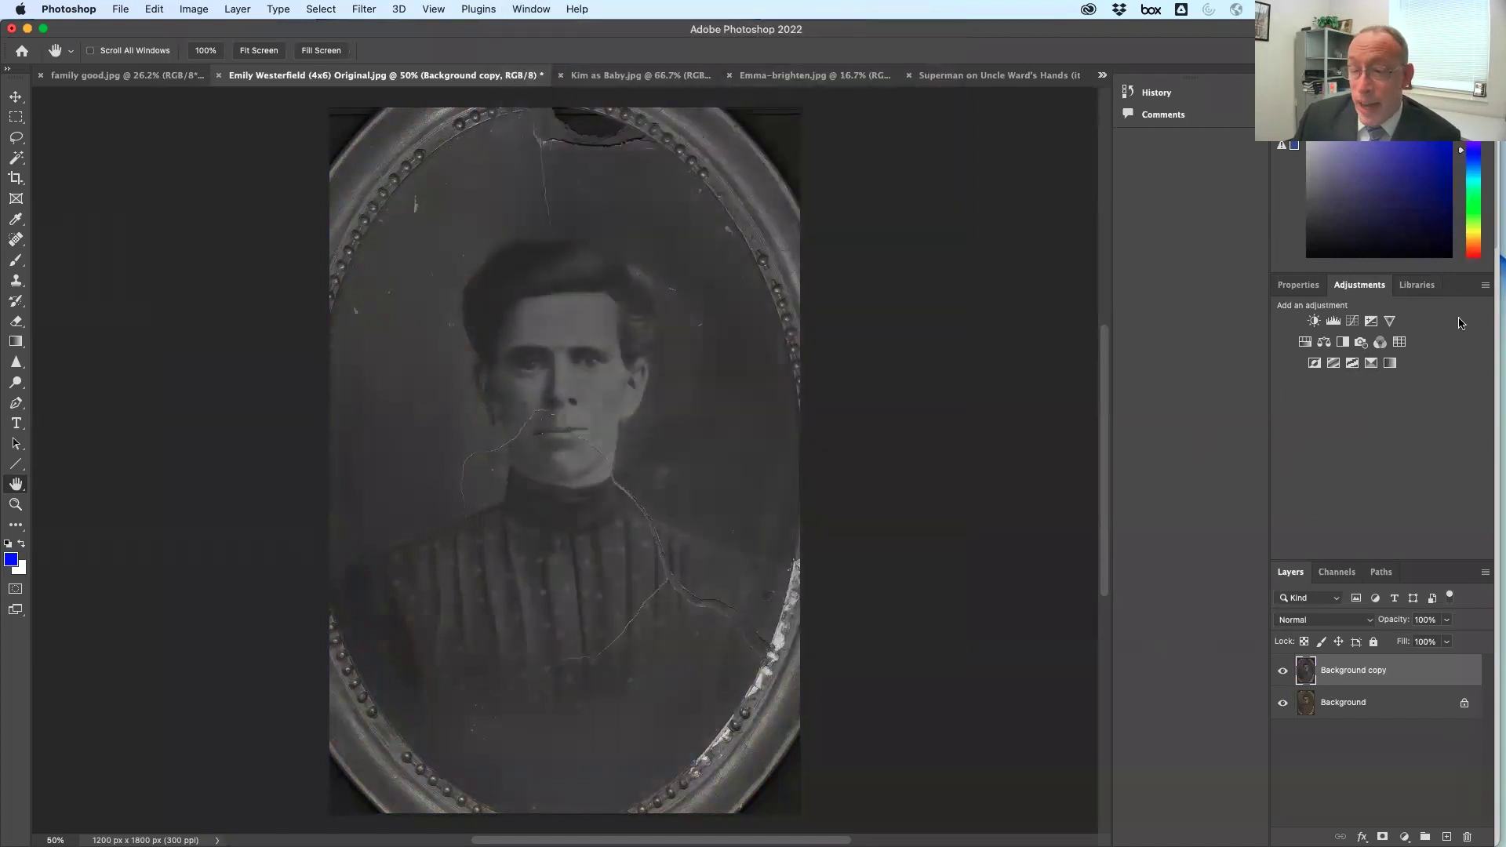
Add a Levels adjustment layer with input levels 15, 1.06 and 123
{"action": "left_click", "coordinate": [1334, 322]}
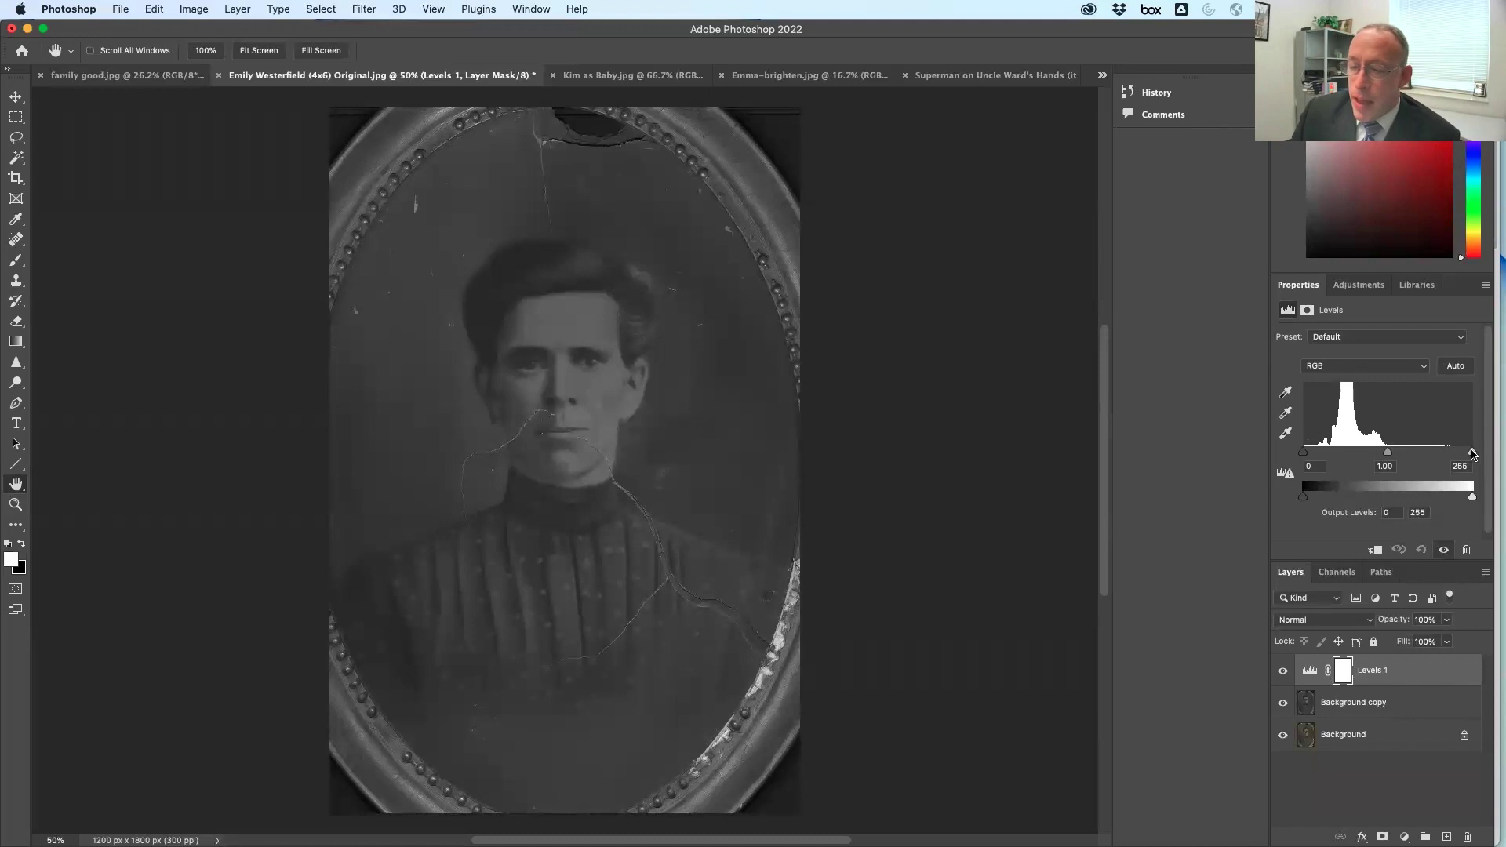
{"action": "left_click_drag", "start_coordinate": [1473, 454], "coordinate": [1285, 469]}
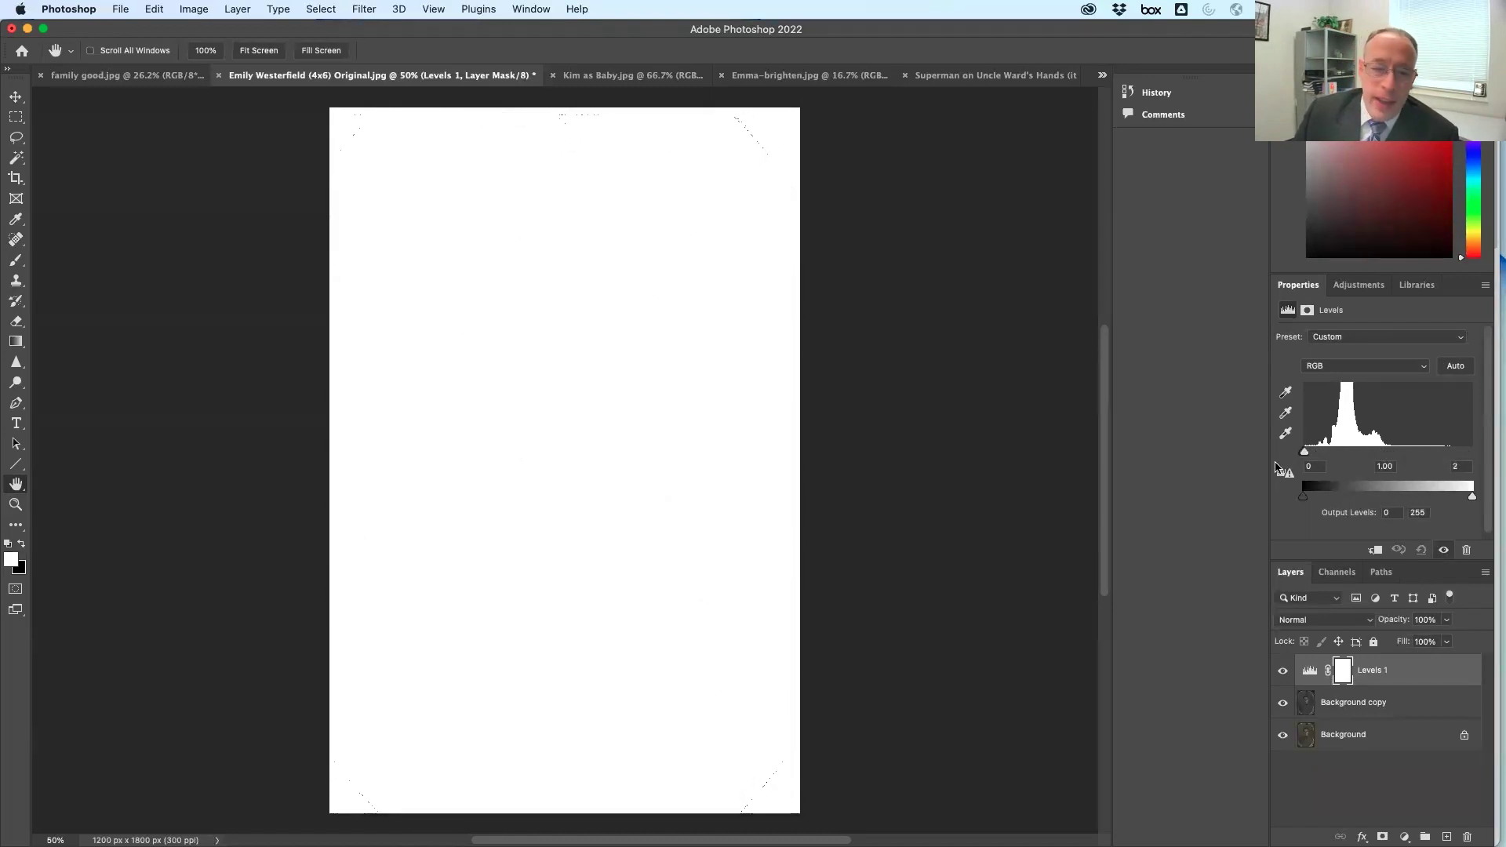
{"action": "key", "text": "super+z"}
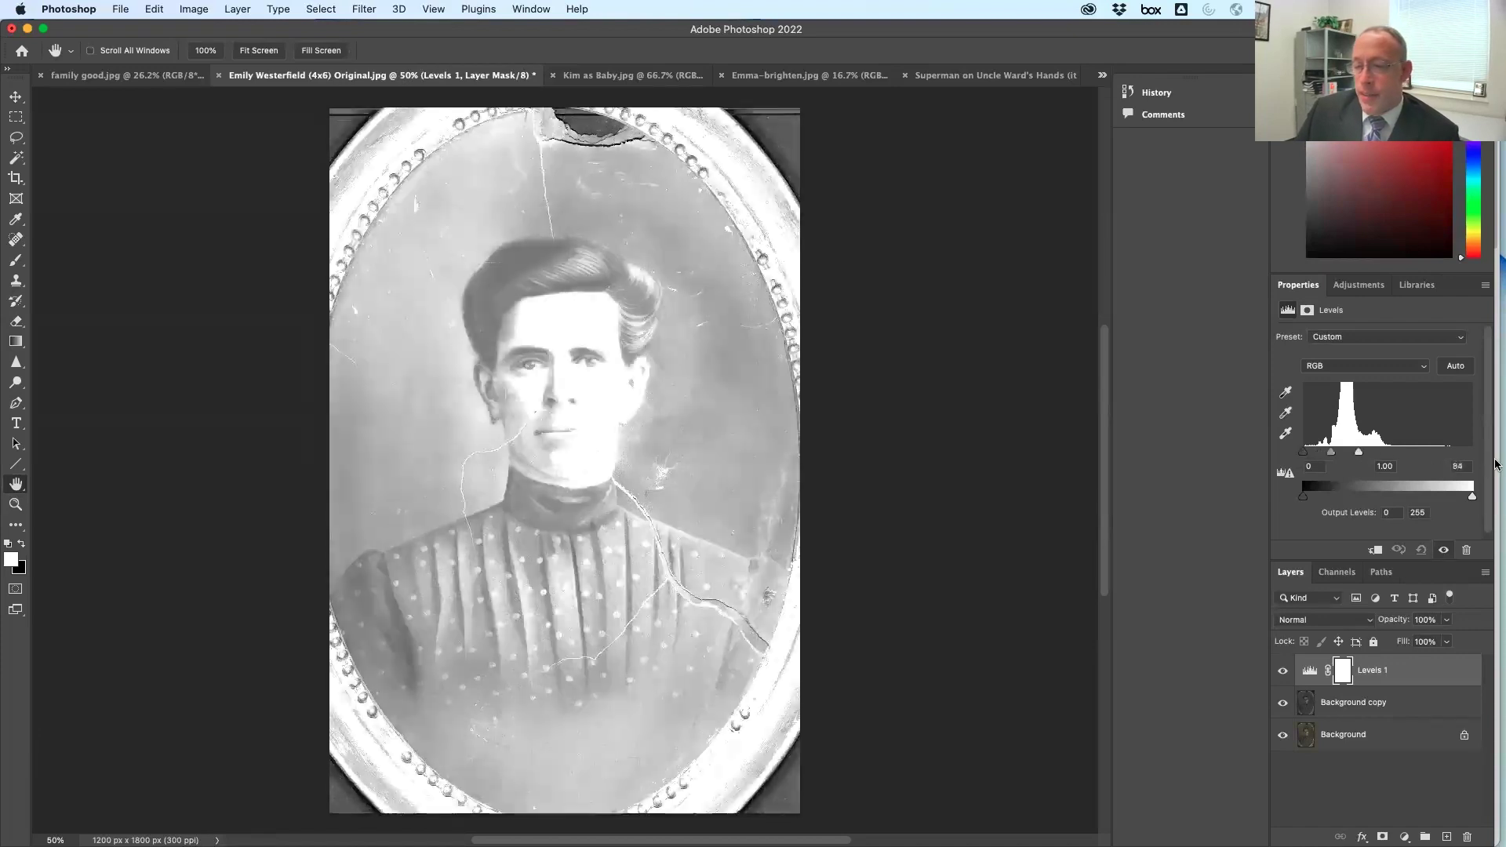
{"action": "left_click_drag", "start_coordinate": [1305, 455], "coordinate": [1387, 452]}
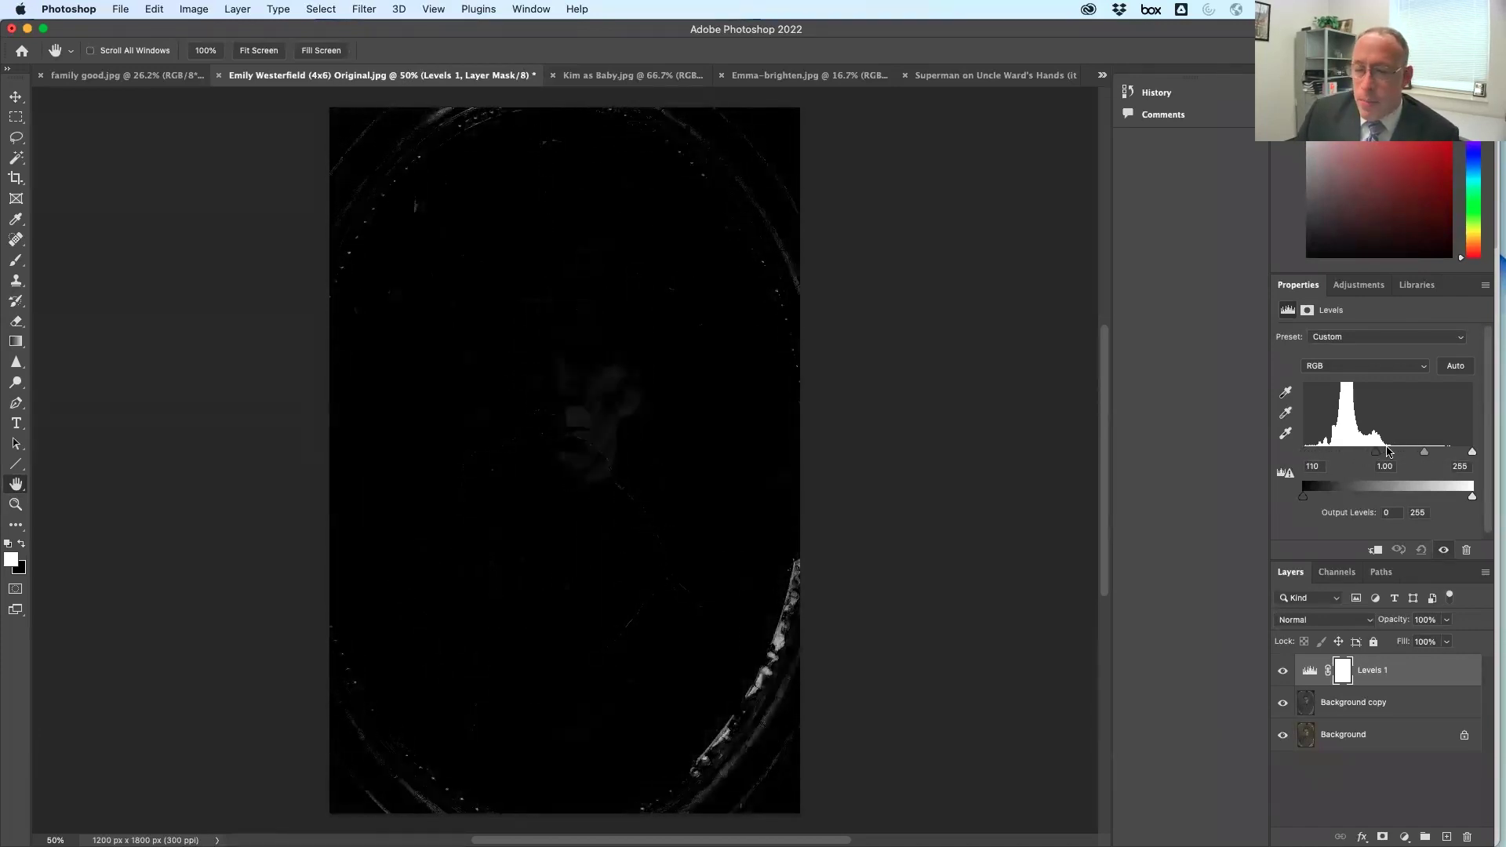
{"action": "key", "text": "super+z"}
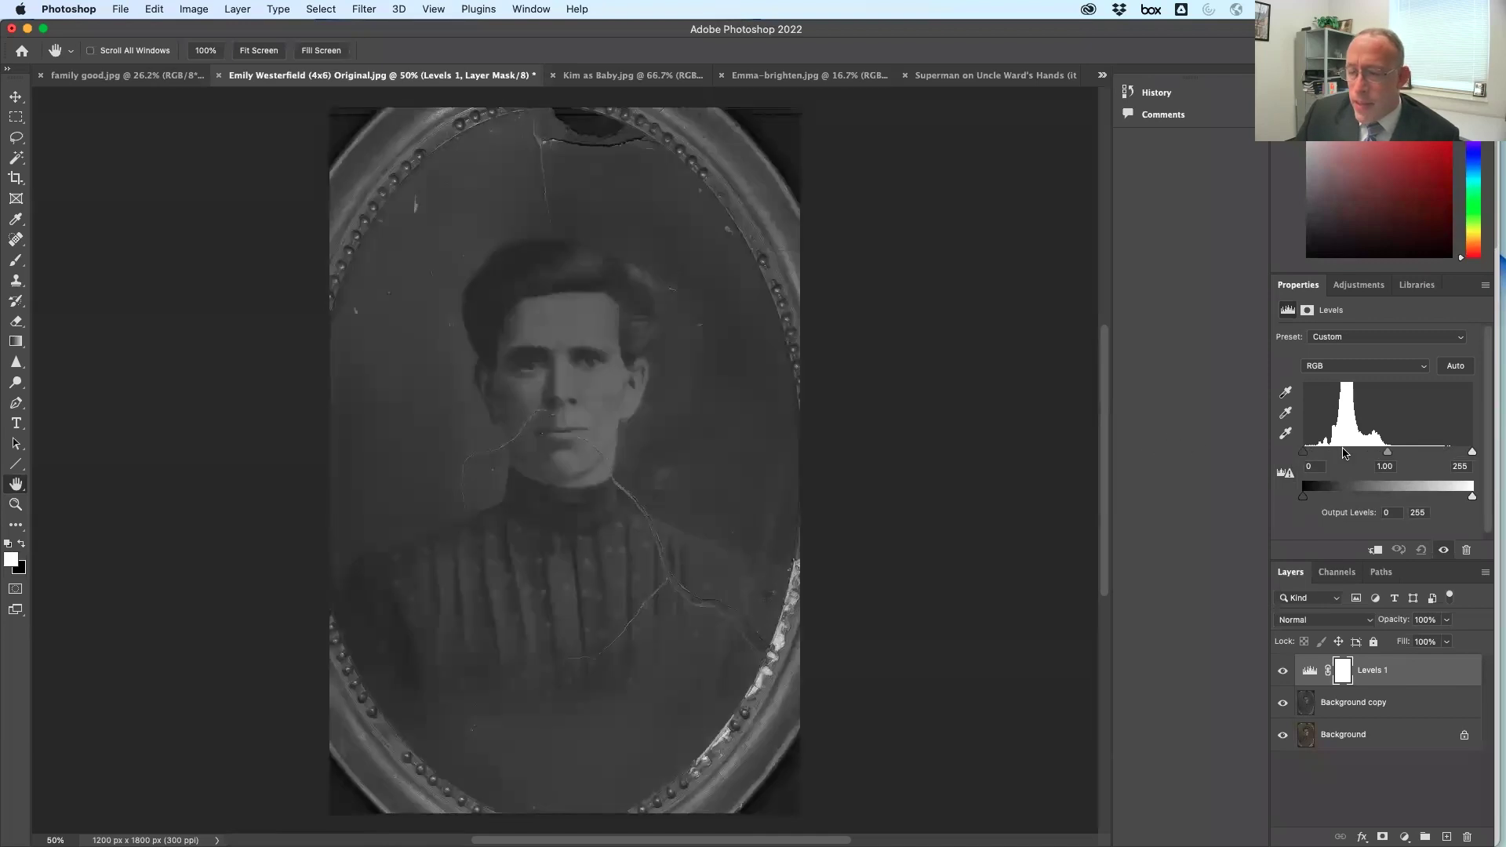
{"action": "left_click_drag", "start_coordinate": [1388, 454], "coordinate": [1420, 463]}
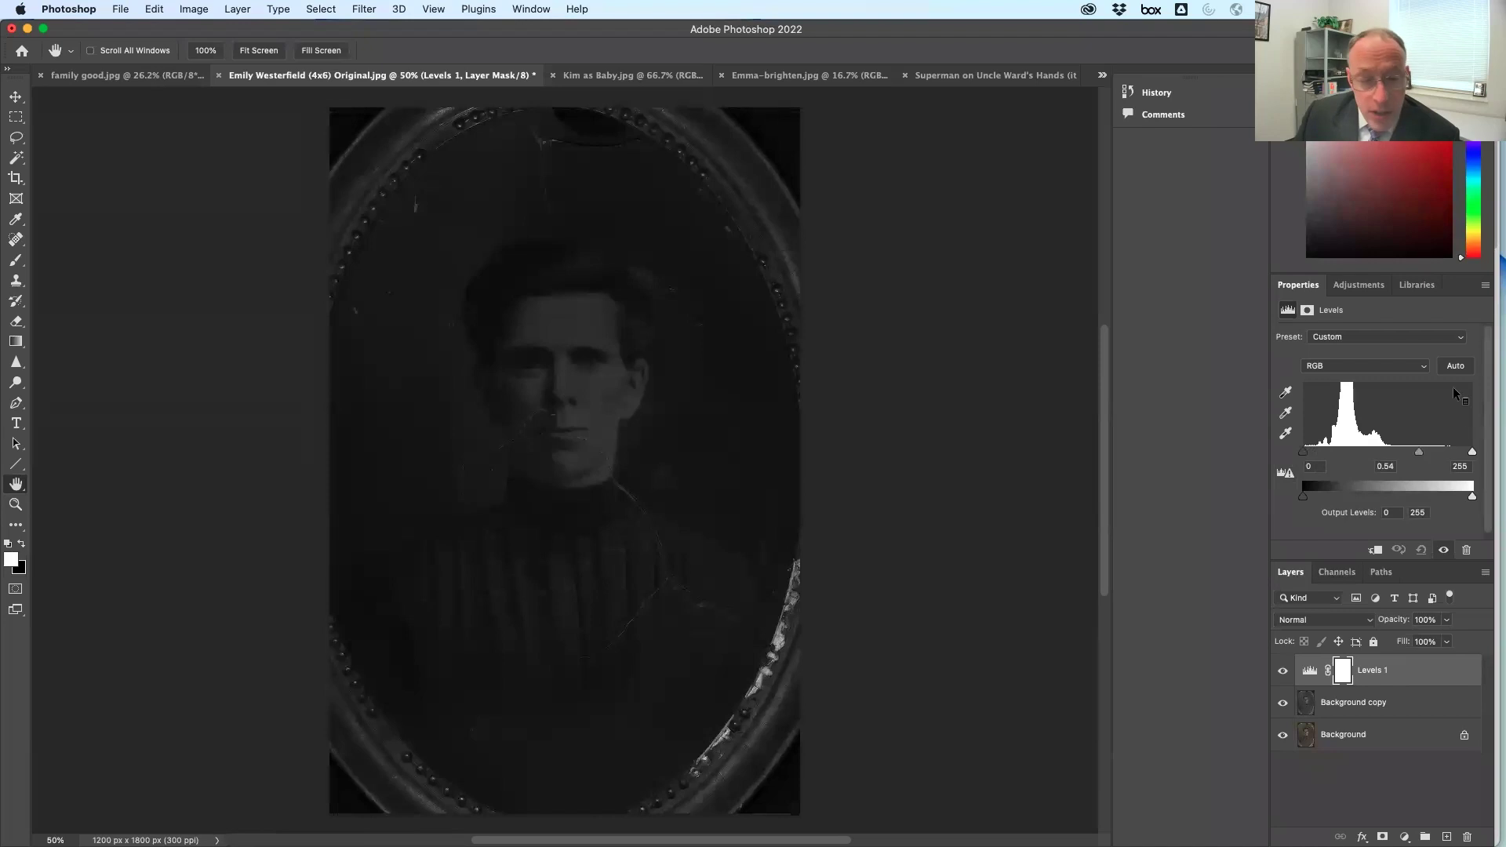
{"action": "key", "text": "super+z"}
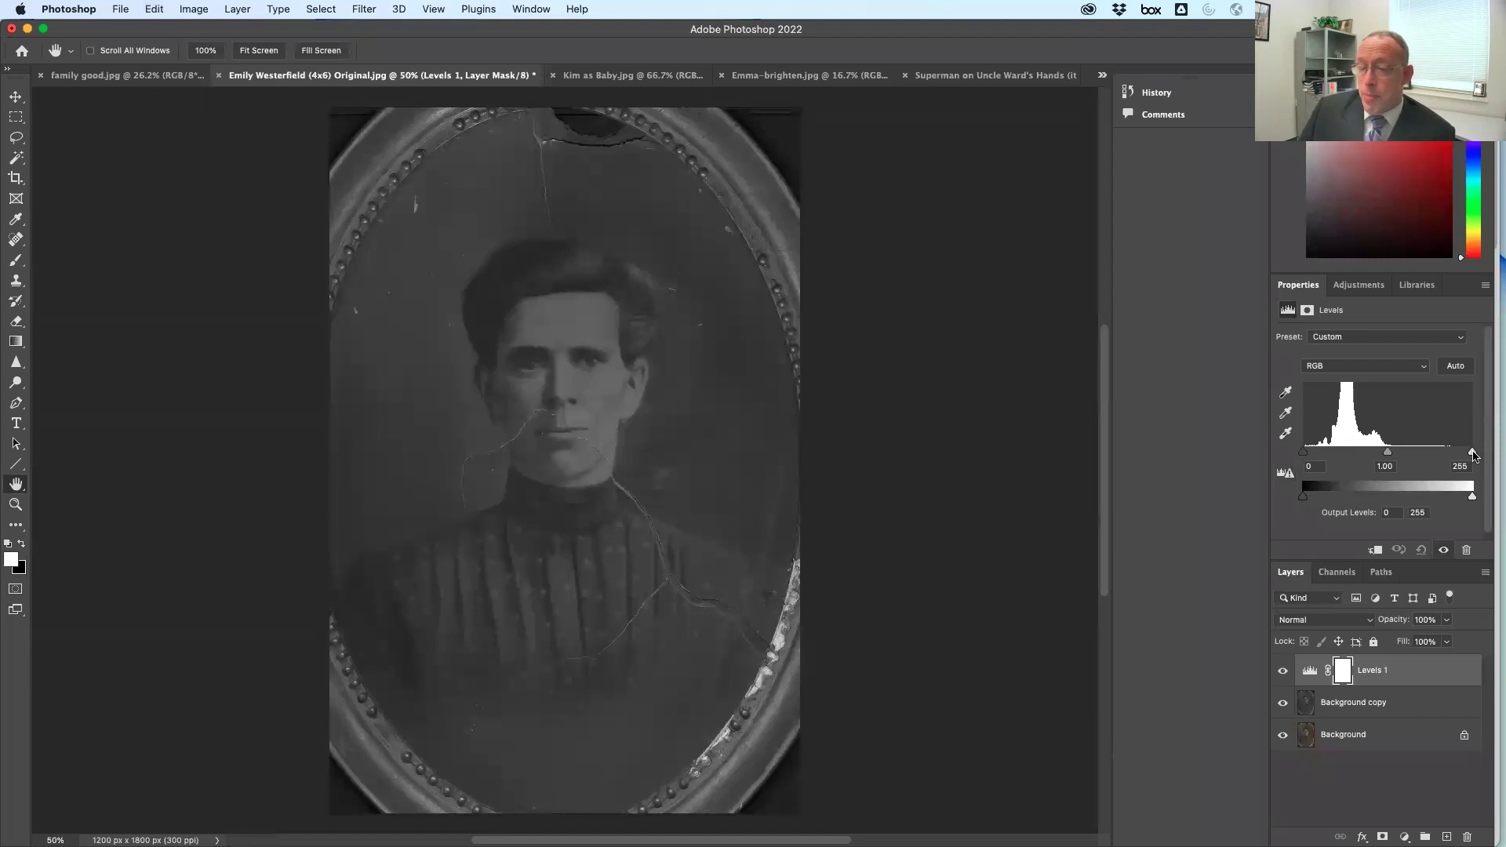
{"action": "mouse_move", "coordinate": [1471, 455]}
{"action": "left_mouse_down"}
{"action": "mouse_move", "coordinate": [1304, 459]}
{"action": "mouse_move", "coordinate": [1385, 456]}
{"action": "left_mouse_up"}
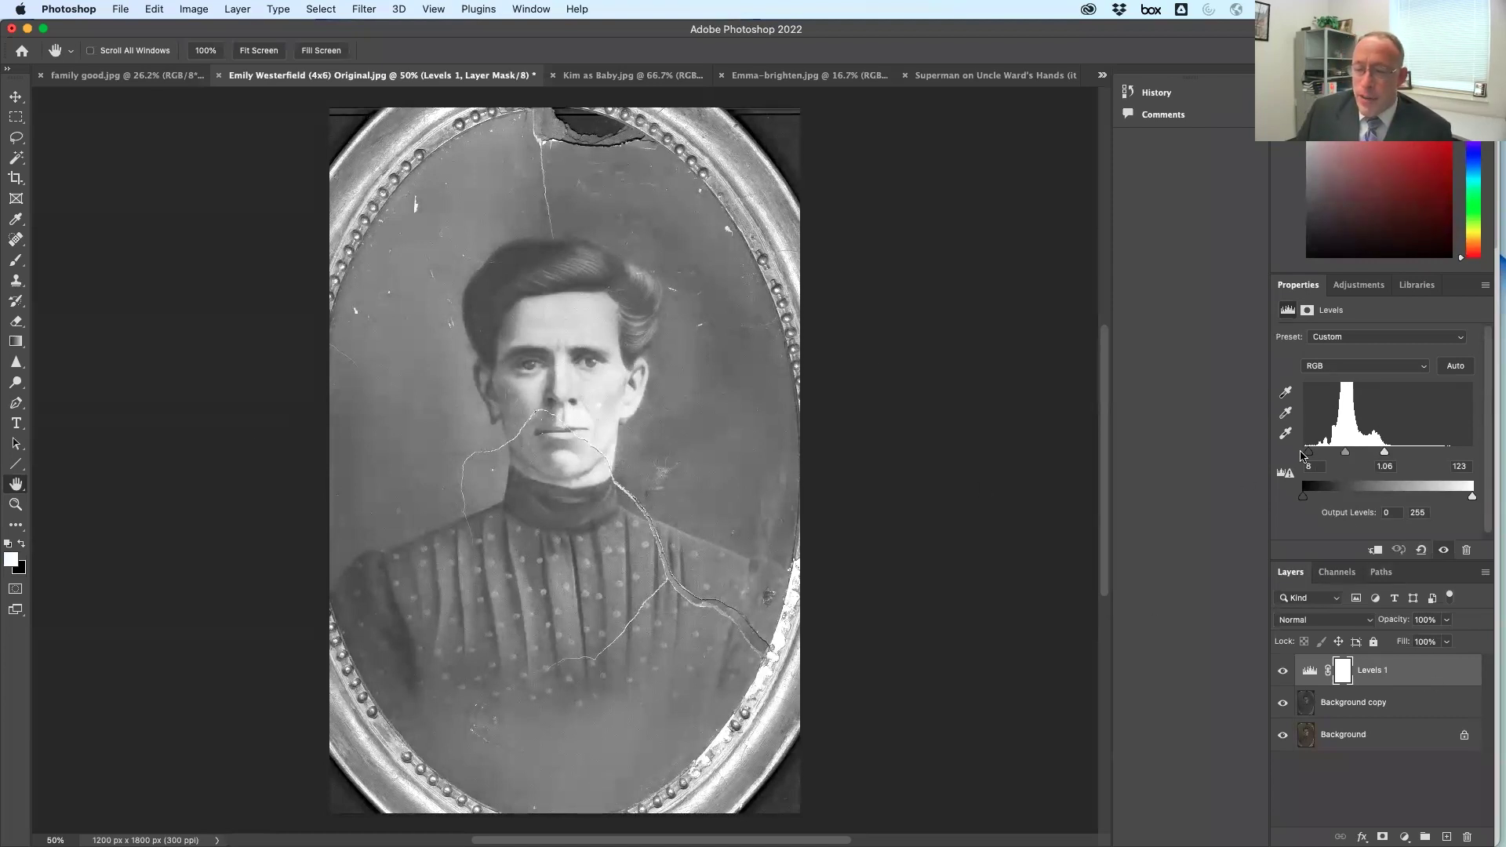
{"action": "left_click_drag", "start_coordinate": [1308, 456], "coordinate": [1314, 459]}
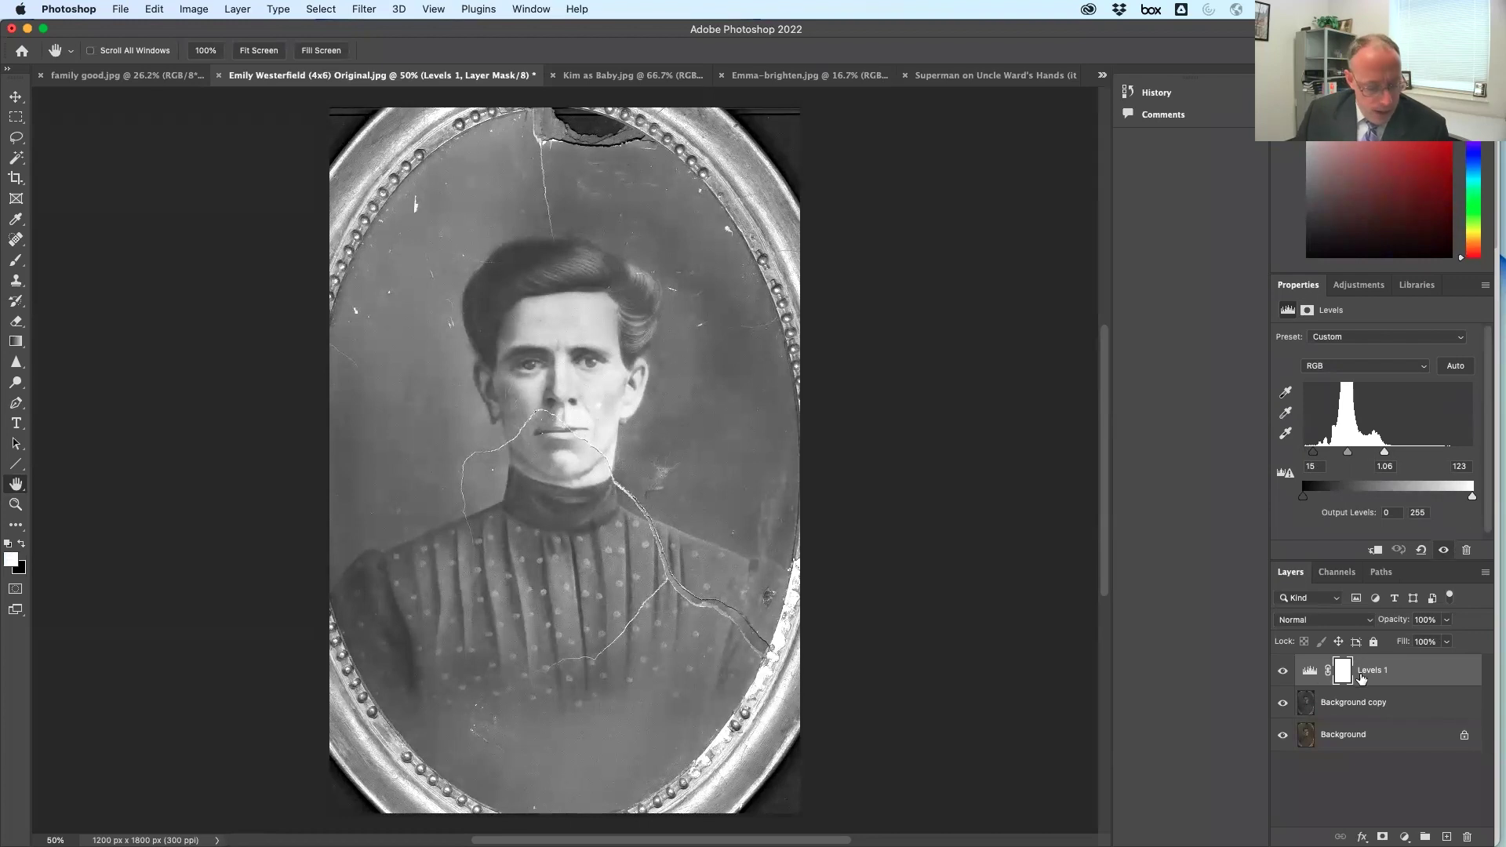
{"action": "left_click", "coordinate": [149, 9]}
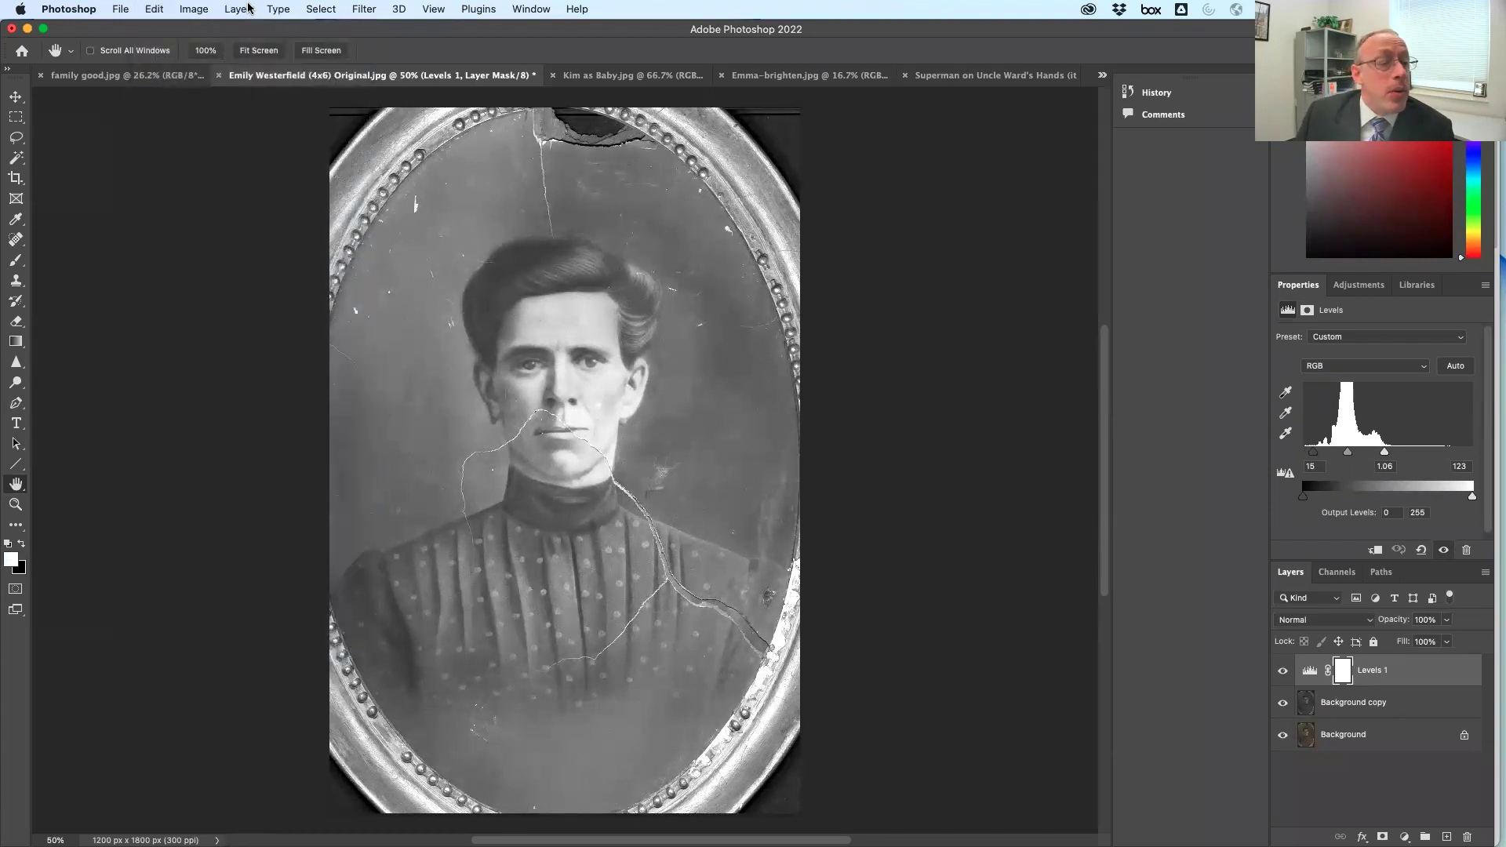
Select all, copy merged, and paste the combined portrait as new Layer 1
{"action": "left_click", "coordinate": [267, 8]}
{"action": "mouse_move", "coordinate": [311, 10]}
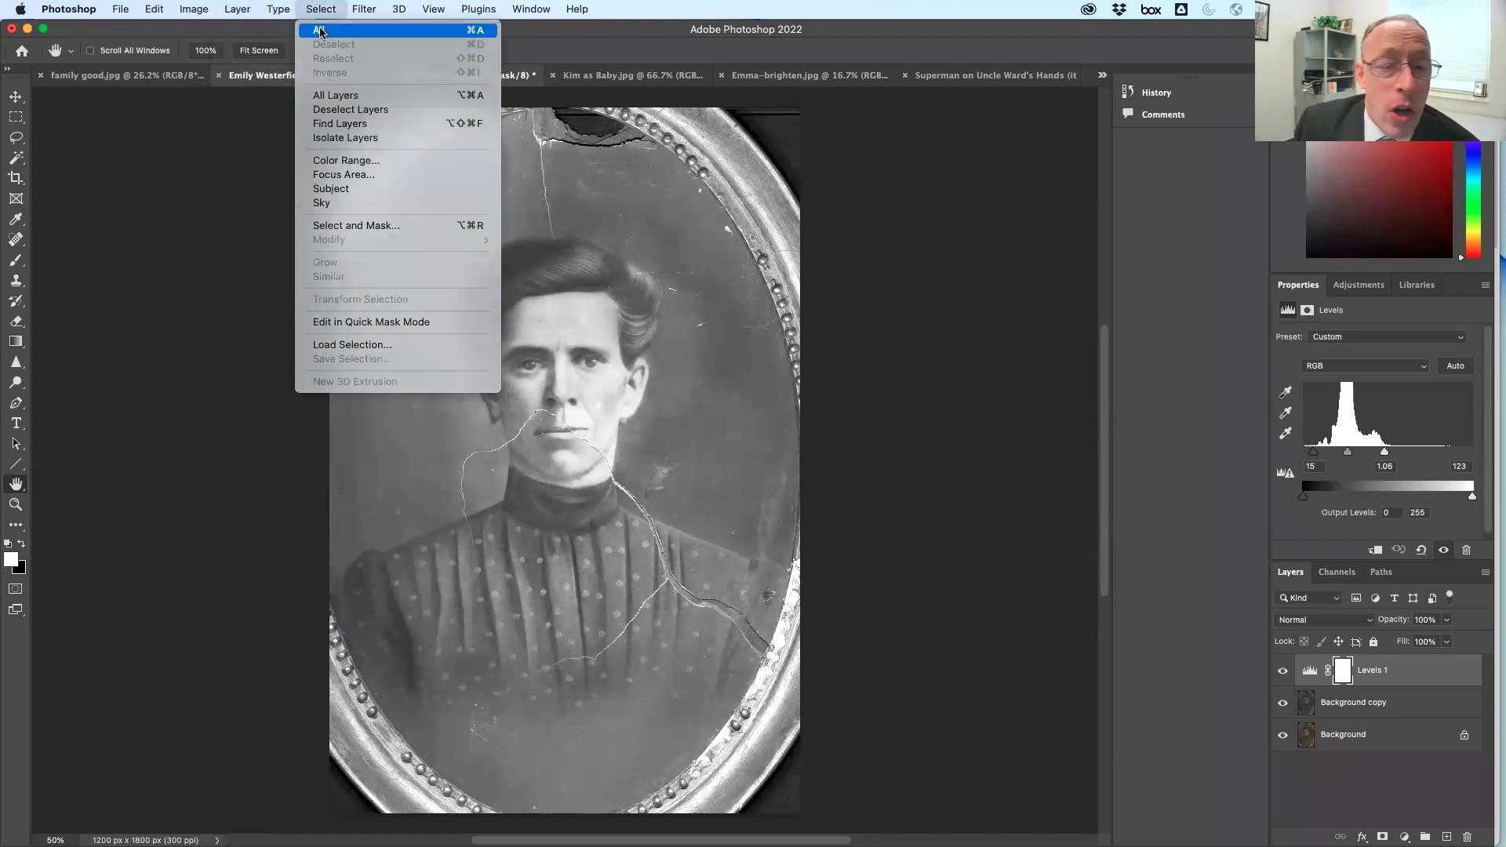
{"action": "left_click", "coordinate": [318, 30]}
{"action": "left_click", "coordinate": [154, 9]}
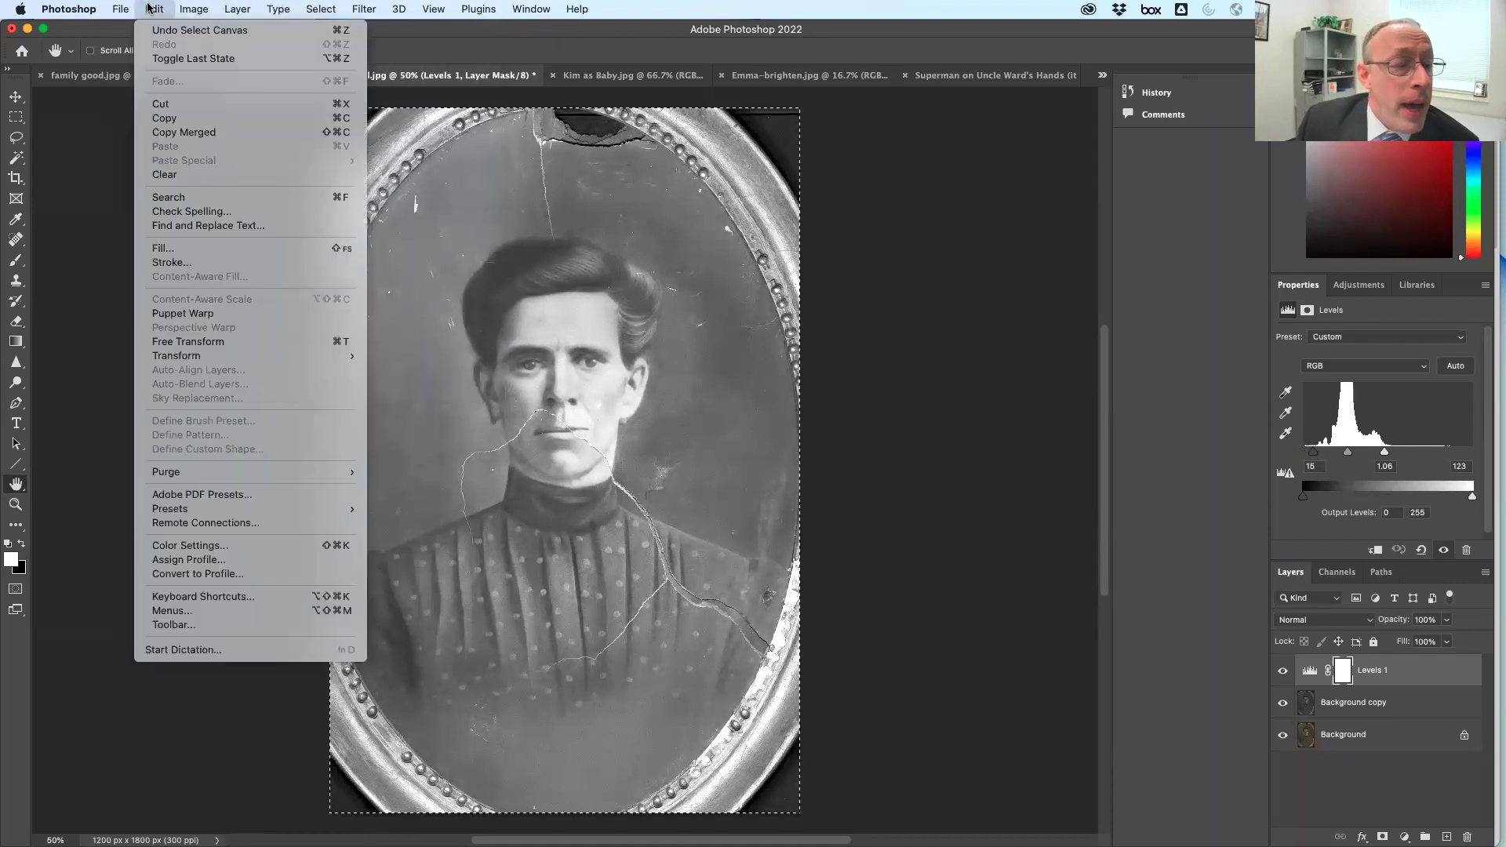
{"action": "left_click", "coordinate": [204, 134]}
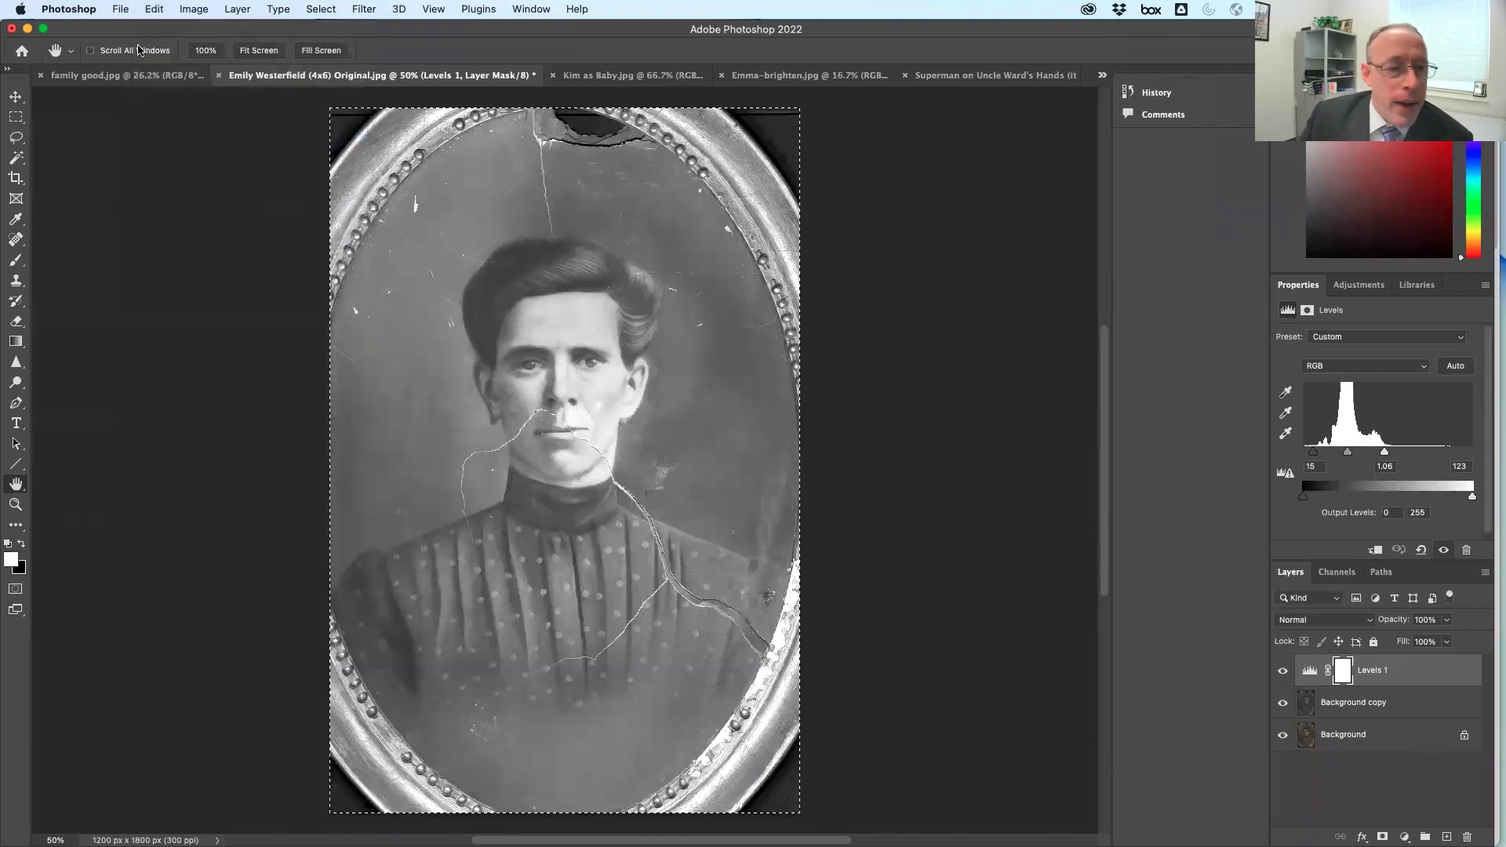
{"action": "left_click", "coordinate": [155, 8]}
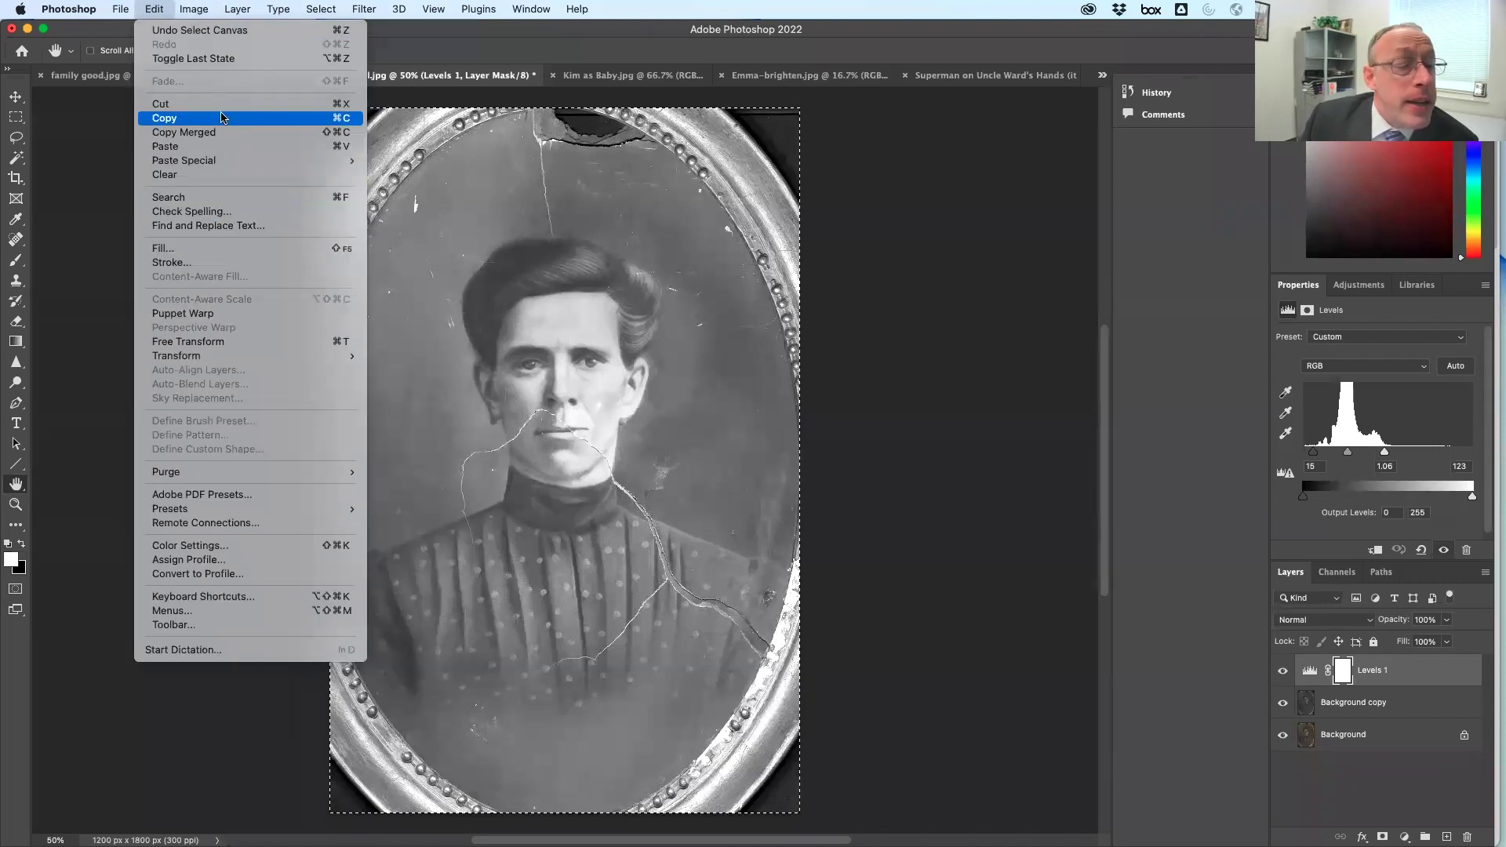
{"action": "left_click", "coordinate": [225, 147]}
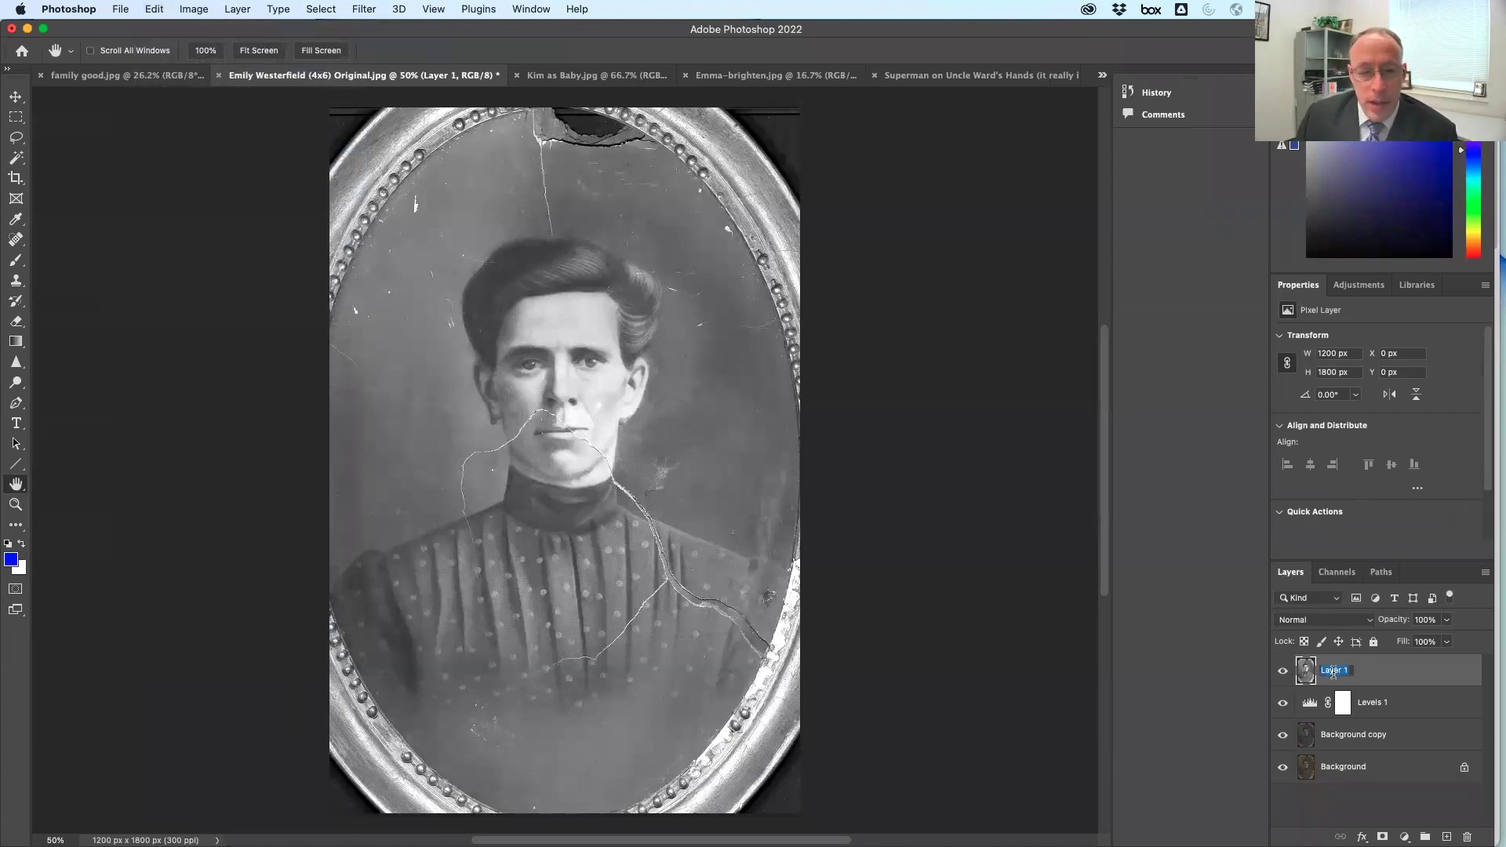
Name the layer 'basic cleanup' and view the frame top and hair at 100%
{"action": "type", "text": "basic clean"}
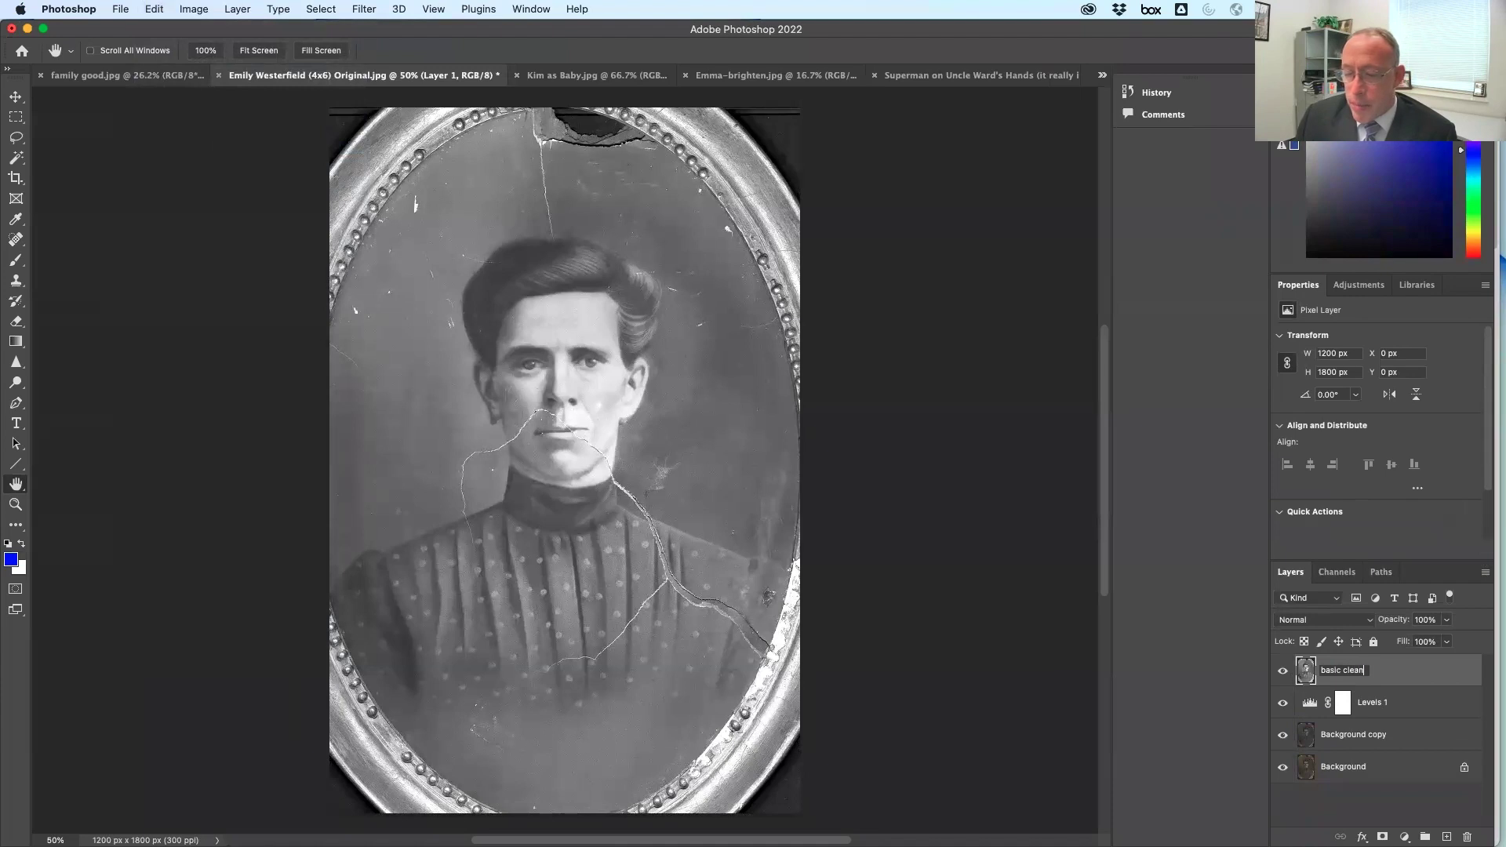
{"action": "key", "text": "Return"}
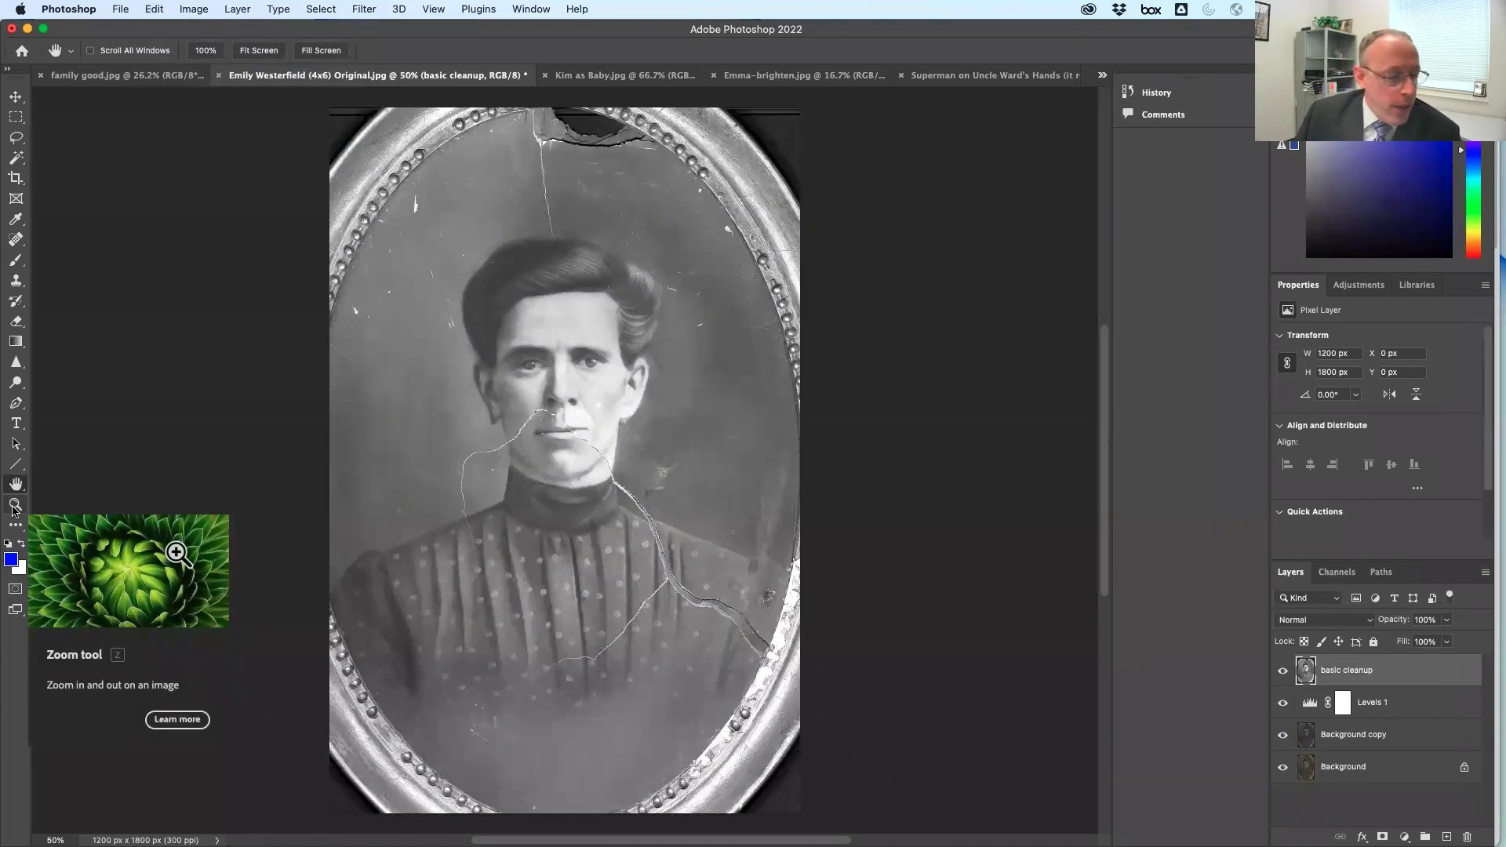
{"action": "double_click", "coordinate": [14, 509]}
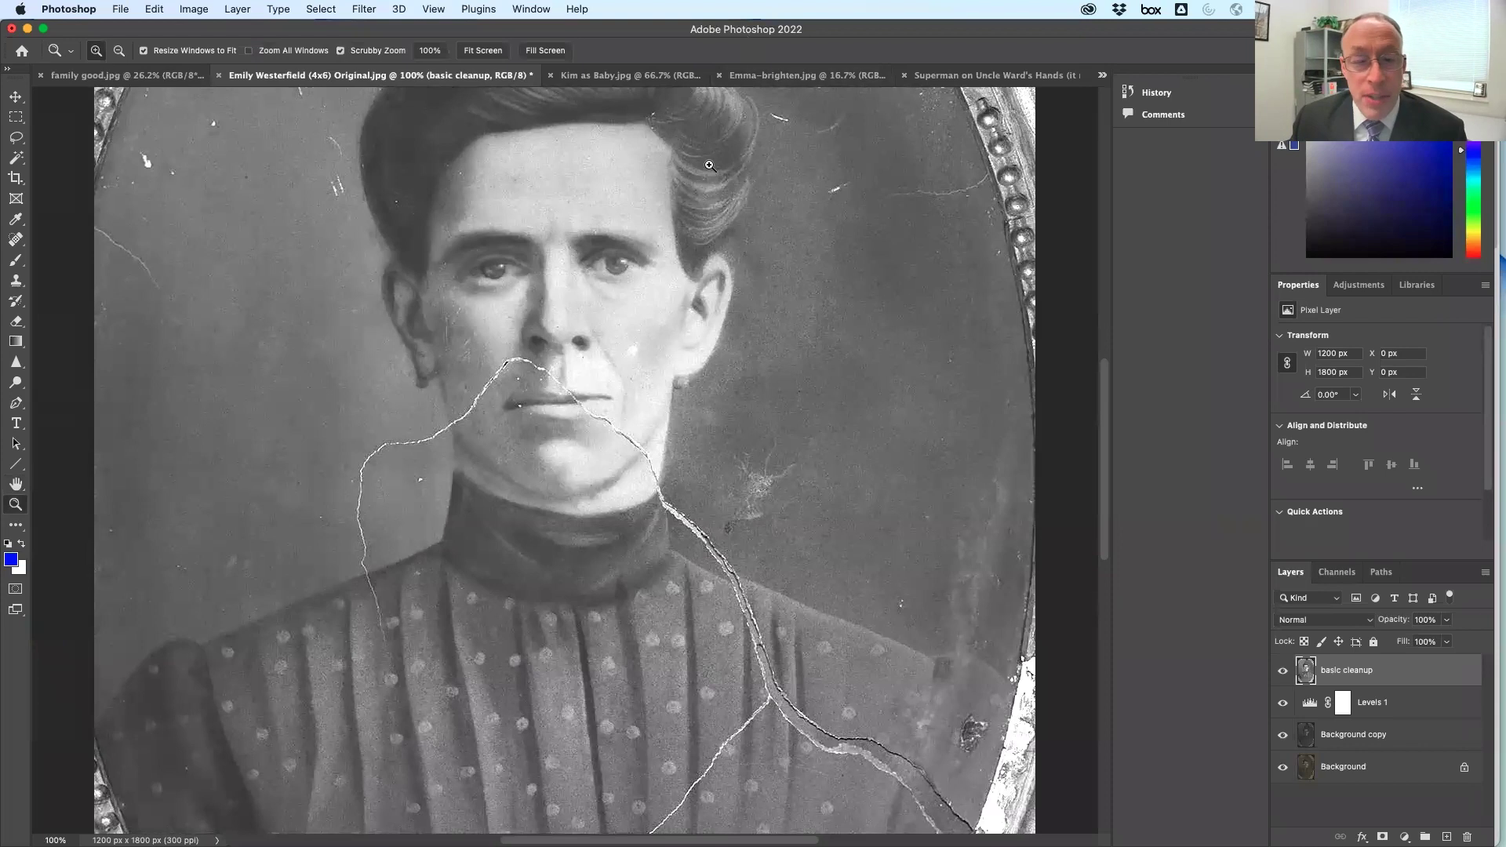
{"action": "key", "text": "space"}
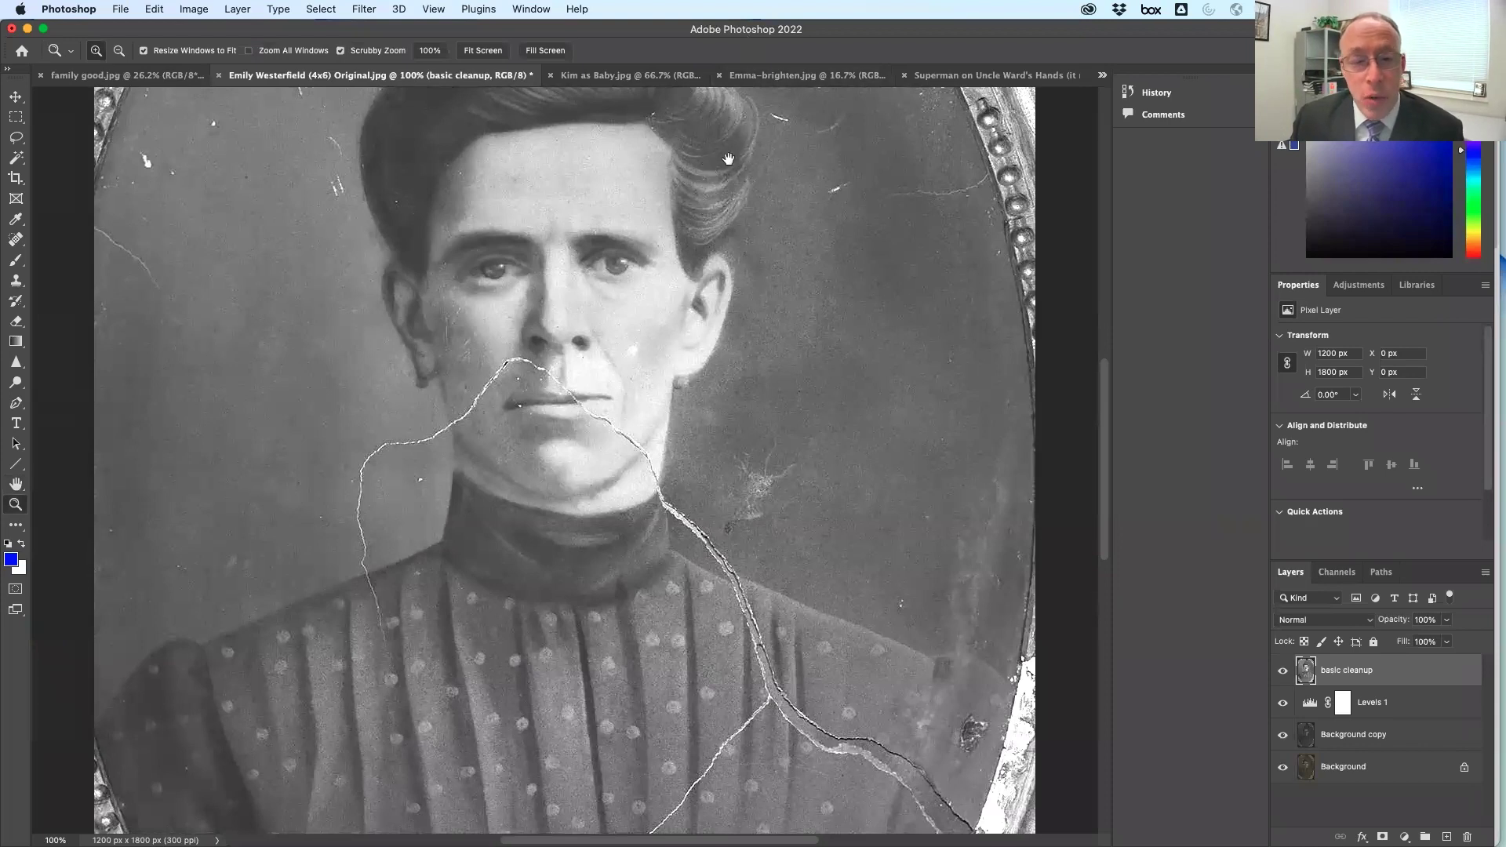
{"action": "left_click_drag", "start_coordinate": [665, 154], "coordinate": [863, 802]}
{"action": "left_click_drag", "start_coordinate": [726, 428], "coordinate": [402, 235]}
{"action": "left_click_drag", "start_coordinate": [389, 555], "coordinate": [446, 309]}
{"action": "left_click_drag", "start_coordinate": [527, 414], "coordinate": [584, 604]}
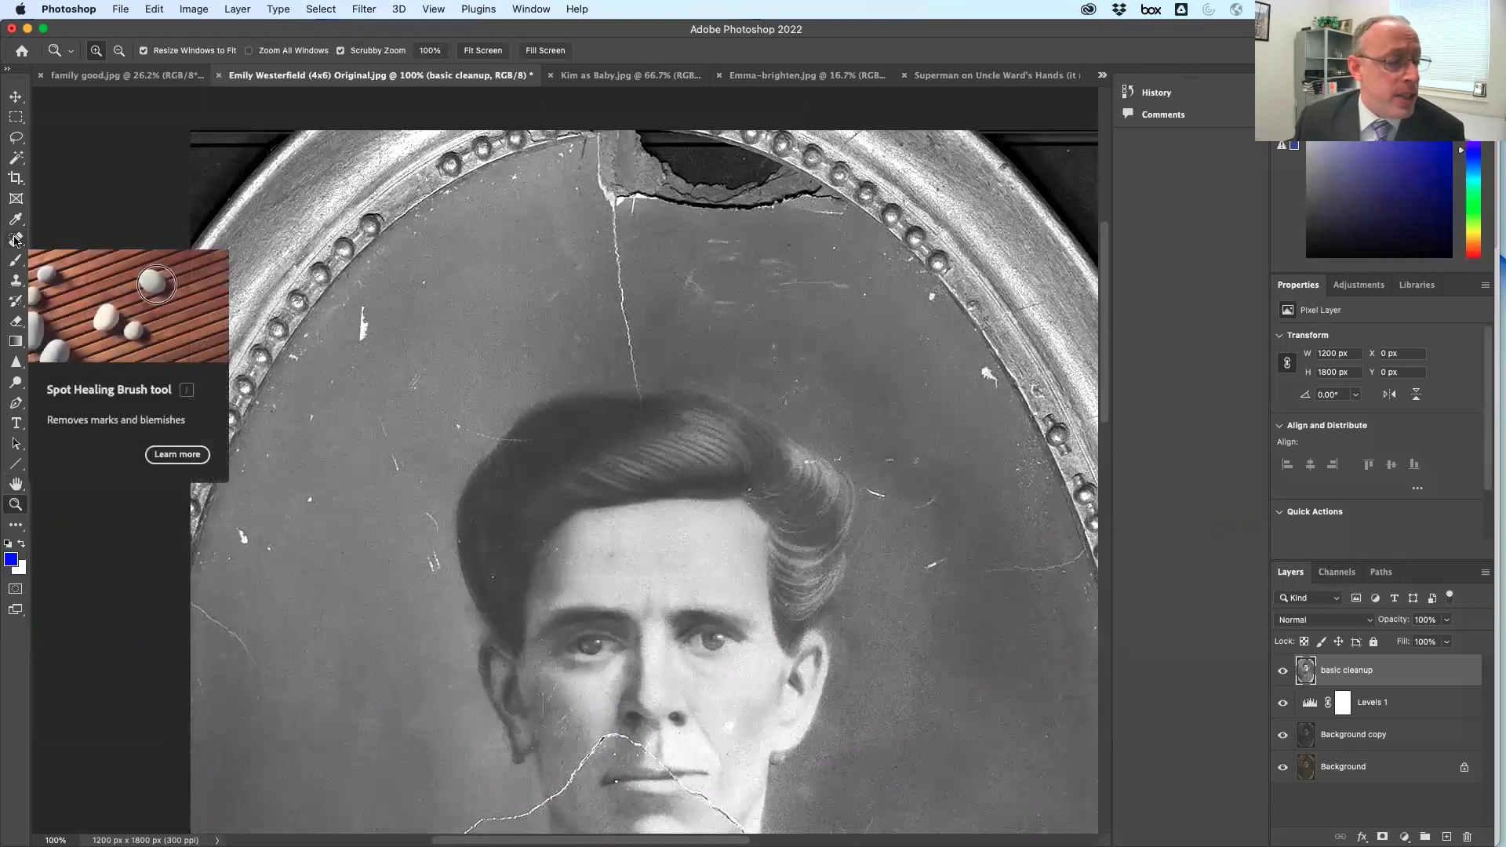
Spot-heal the crack below the frame tear and the scratches in the upper background
{"action": "left_click", "coordinate": [16, 240]}
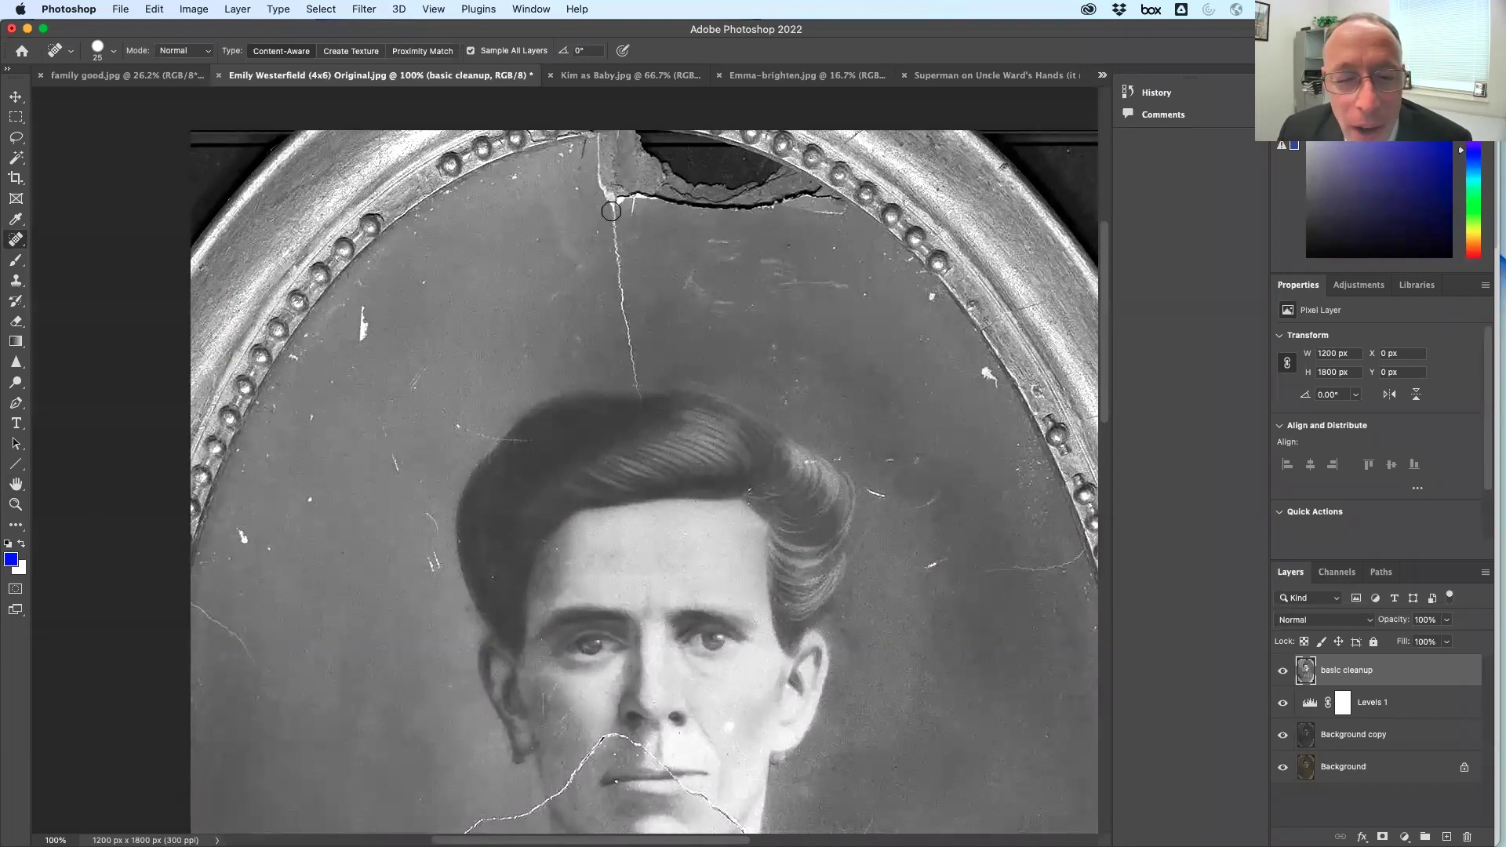
{"action": "left_click_drag", "start_coordinate": [615, 208], "coordinate": [642, 406]}
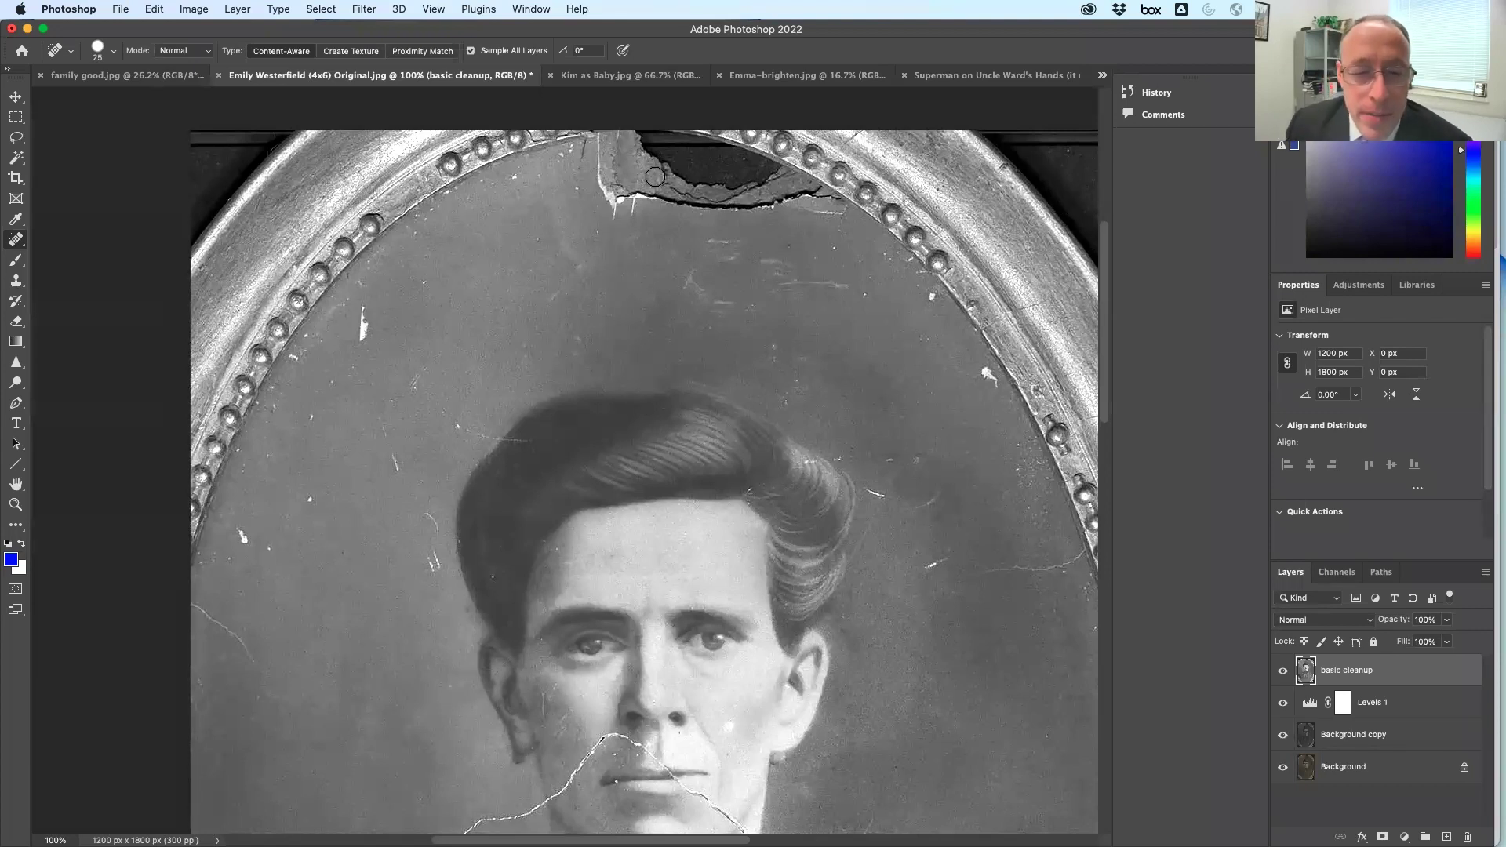
{"action": "mouse_move", "coordinate": [554, 212]}
{"action": "left_mouse_down"}
{"action": "mouse_move", "coordinate": [581, 274]}
{"action": "mouse_move", "coordinate": [552, 305]}
{"action": "mouse_move", "coordinate": [587, 305]}
{"action": "mouse_move", "coordinate": [561, 361]}
{"action": "mouse_move", "coordinate": [579, 284]}
{"action": "left_mouse_up"}
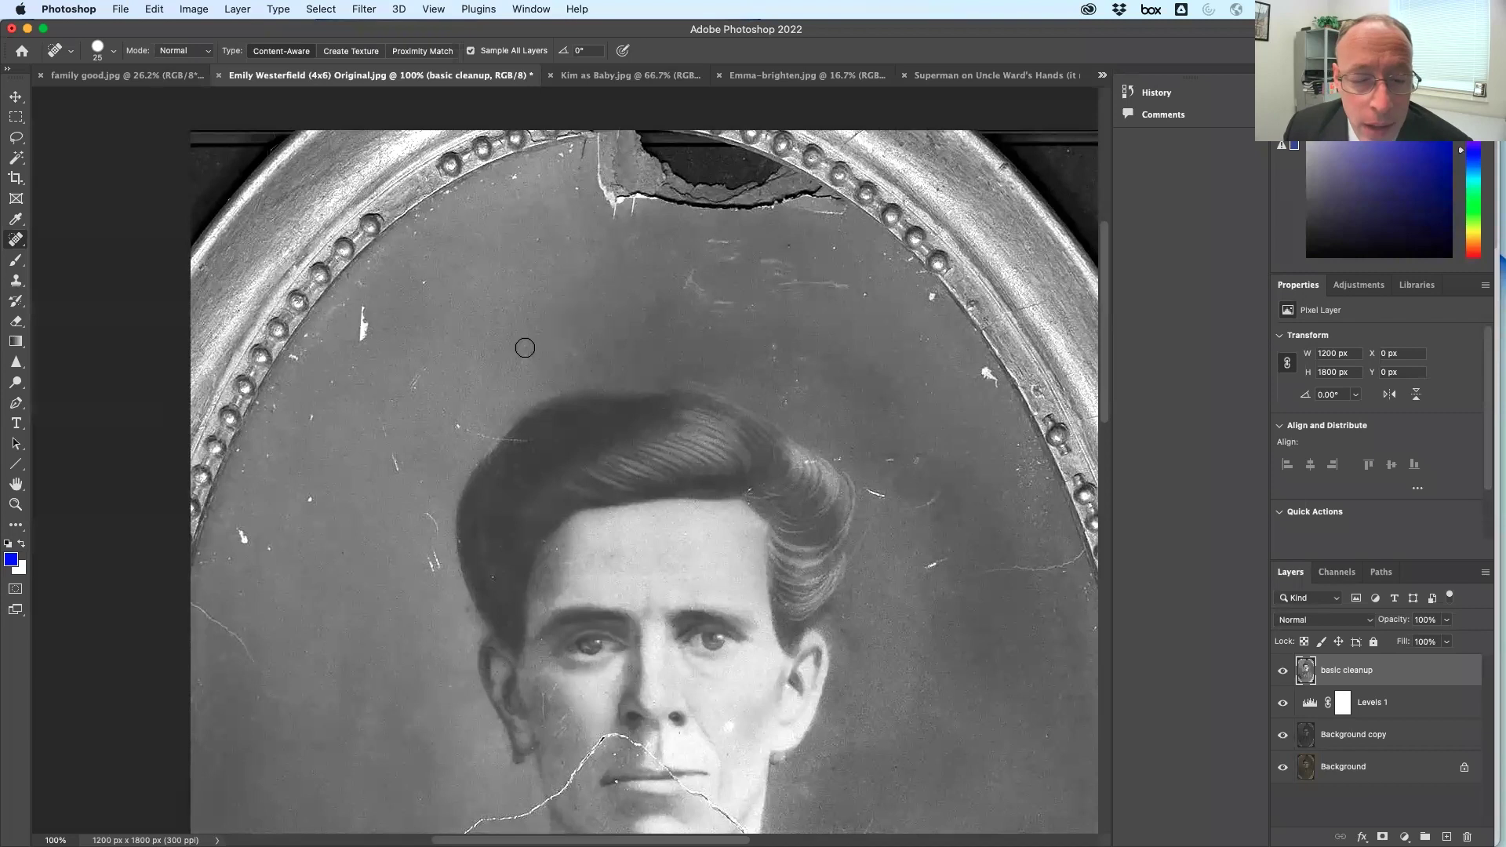
{"action": "left_click", "coordinate": [517, 346]}
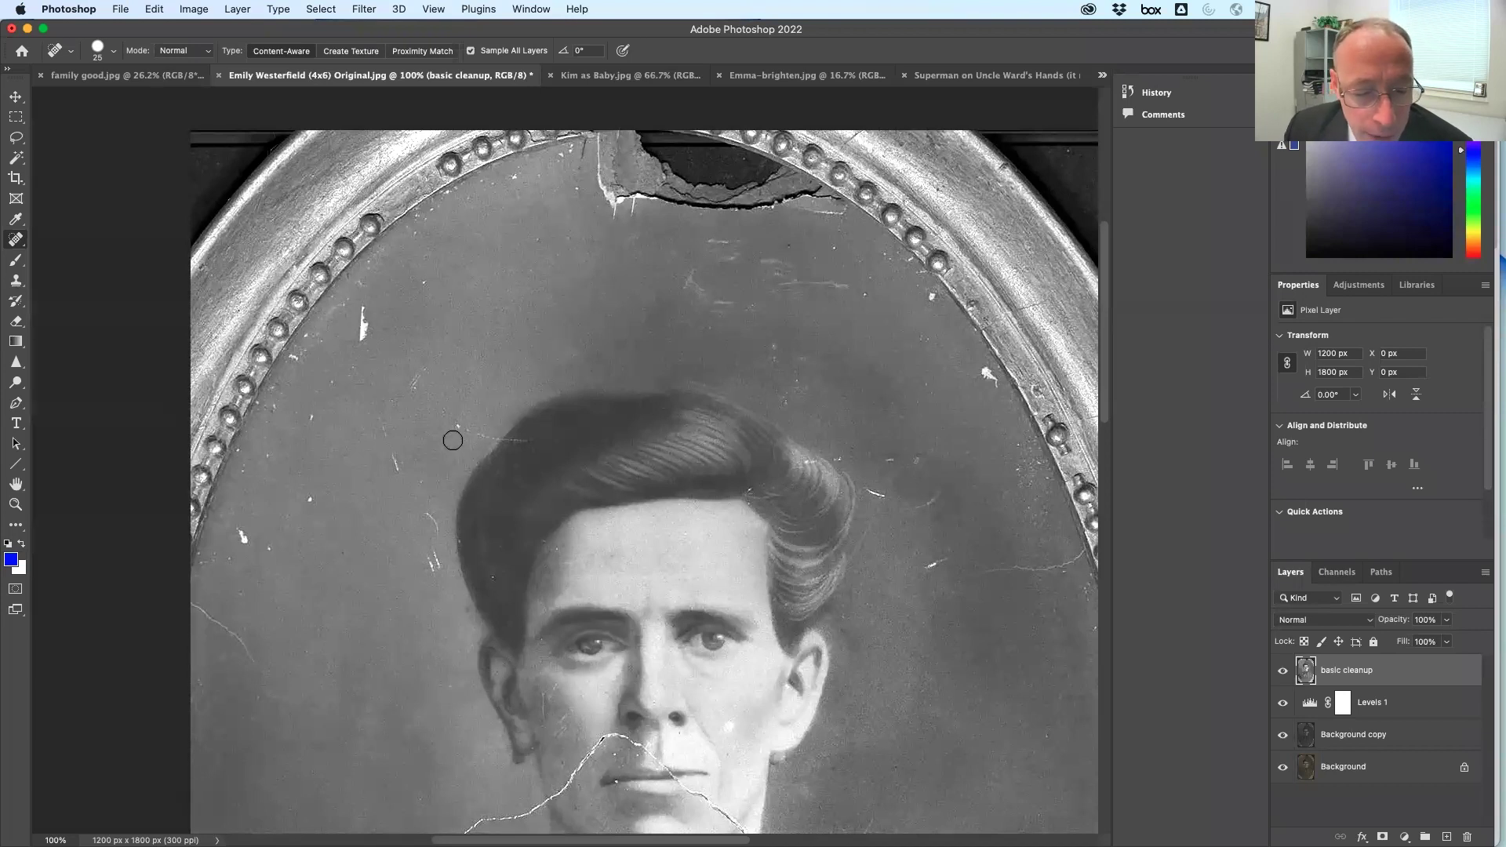
{"action": "left_click_drag", "start_coordinate": [440, 426], "coordinate": [511, 435]}
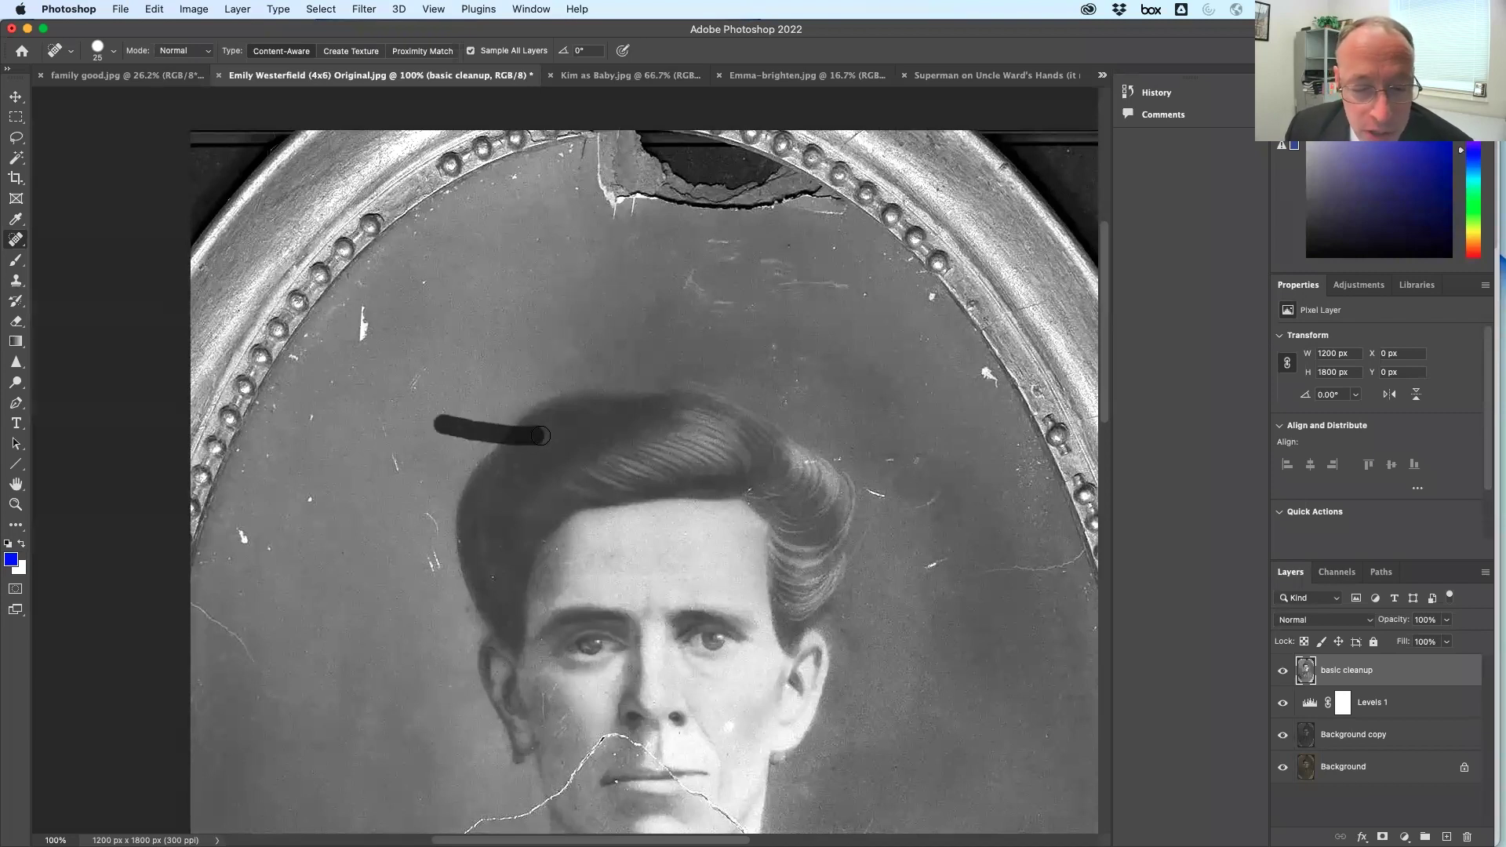
{"action": "left_click_drag", "start_coordinate": [437, 368], "coordinate": [412, 390]}
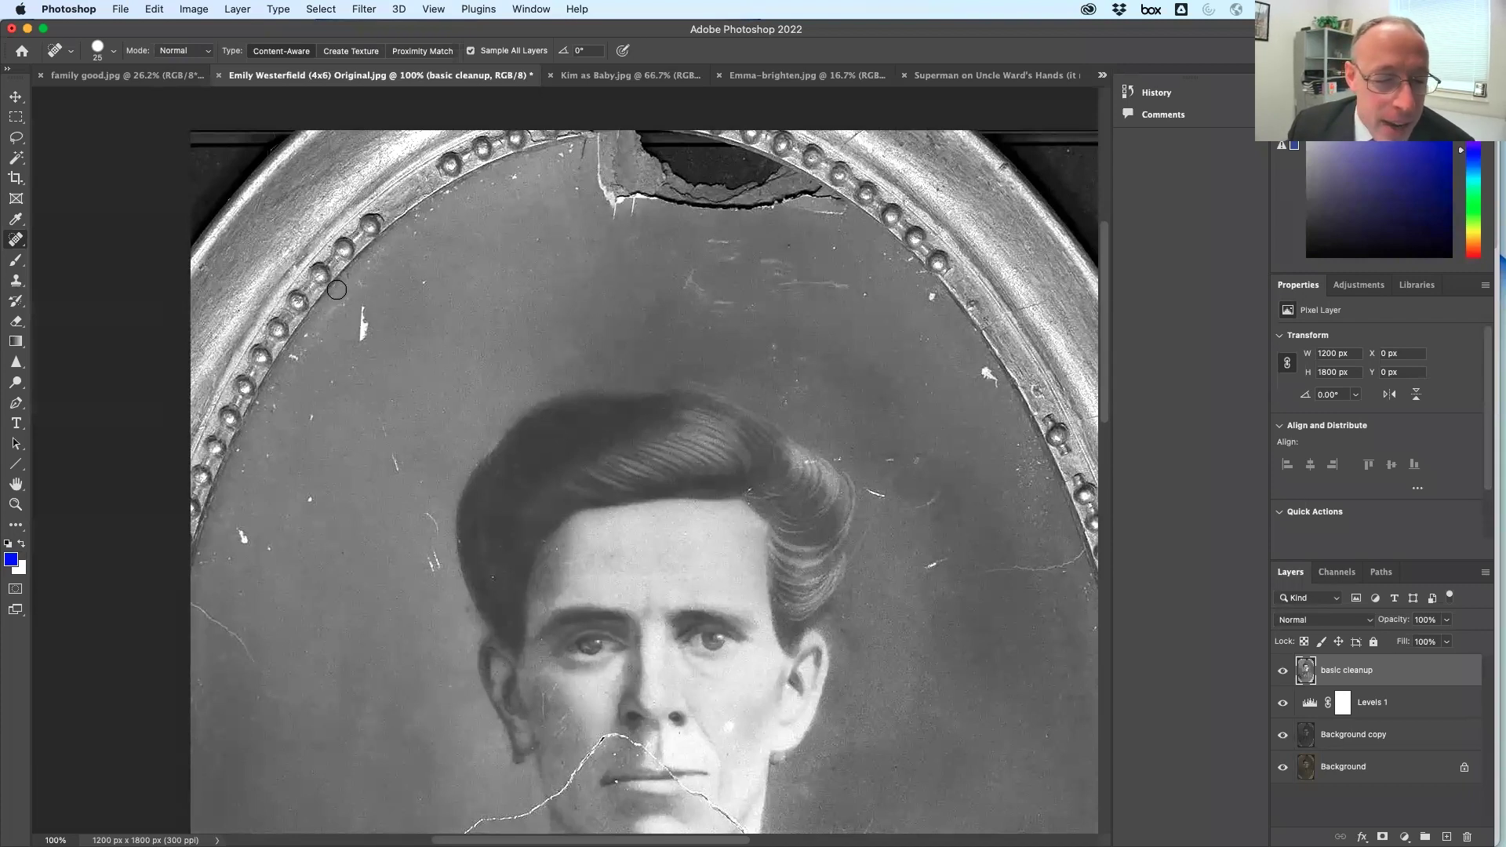
{"action": "left_click_drag", "start_coordinate": [360, 298], "coordinate": [364, 348]}
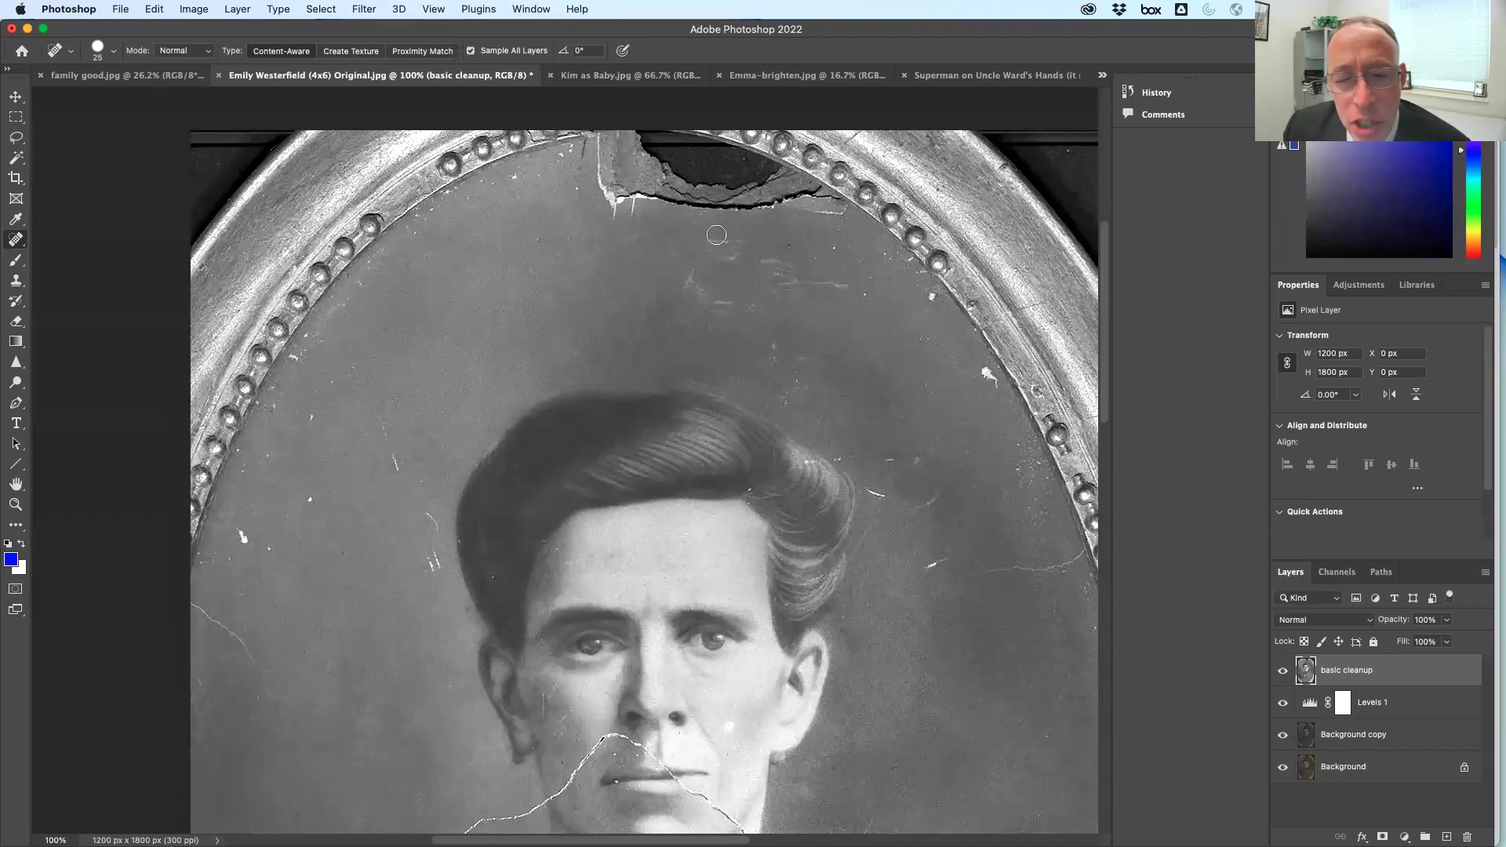
{"action": "mouse_move", "coordinate": [689, 275]}
{"action": "left_mouse_down"}
{"action": "mouse_move", "coordinate": [749, 316]}
{"action": "mouse_move", "coordinate": [693, 302]}
{"action": "mouse_move", "coordinate": [723, 267]}
{"action": "left_mouse_up"}
{"action": "left_click_drag", "start_coordinate": [765, 265], "coordinate": [867, 298]}
{"action": "mouse_move", "coordinate": [820, 245]}
{"action": "left_mouse_down"}
{"action": "mouse_move", "coordinate": [926, 297]}
{"action": "mouse_move", "coordinate": [918, 284]}
{"action": "left_mouse_up"}
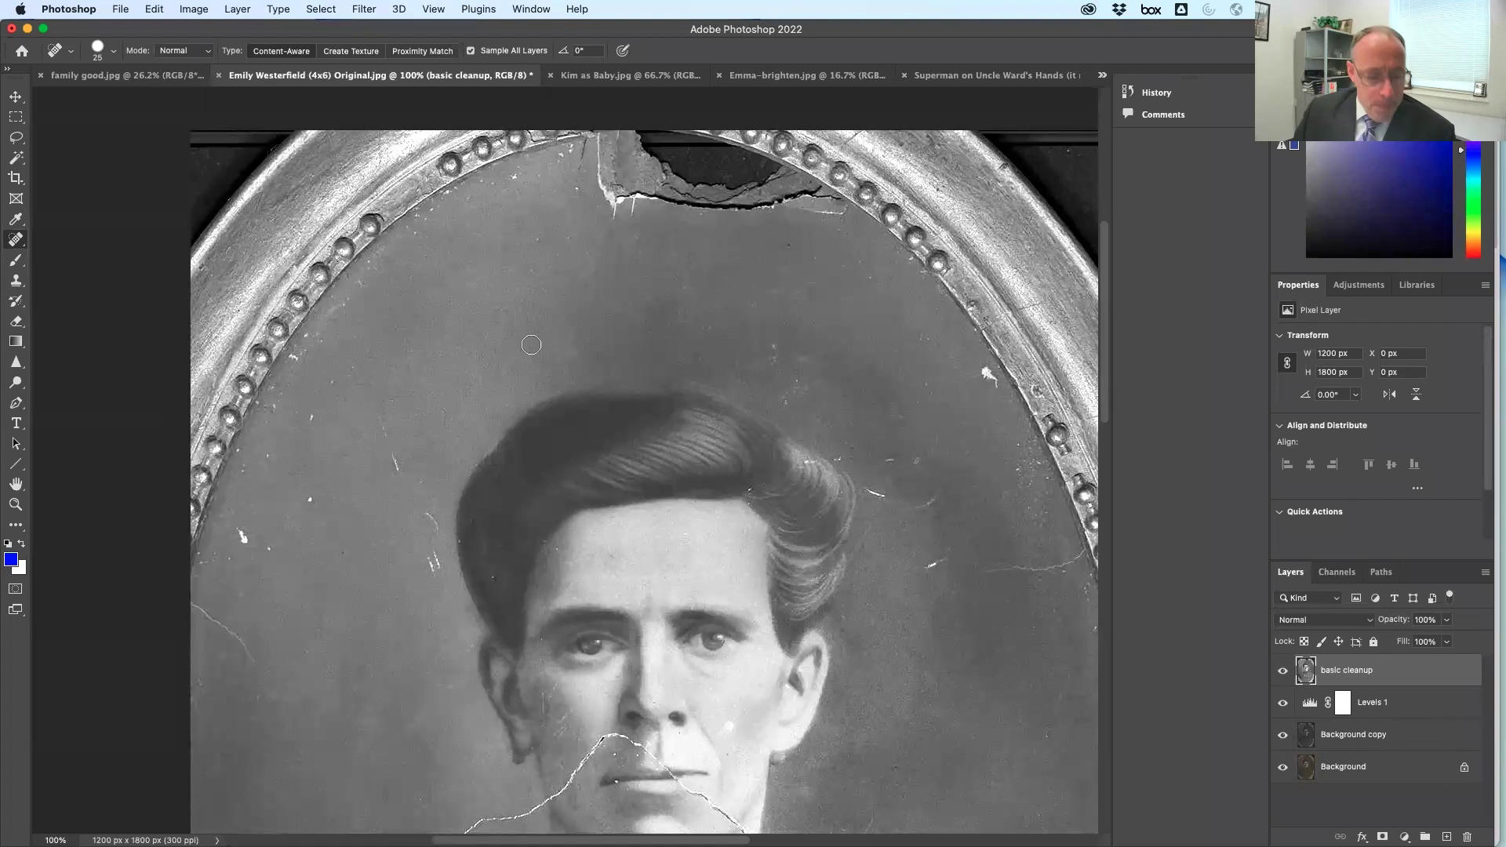
Fit the whole portrait on screen and open the Spot Healing Brush size and hardness settings
{"action": "double_click", "coordinate": [15, 484]}
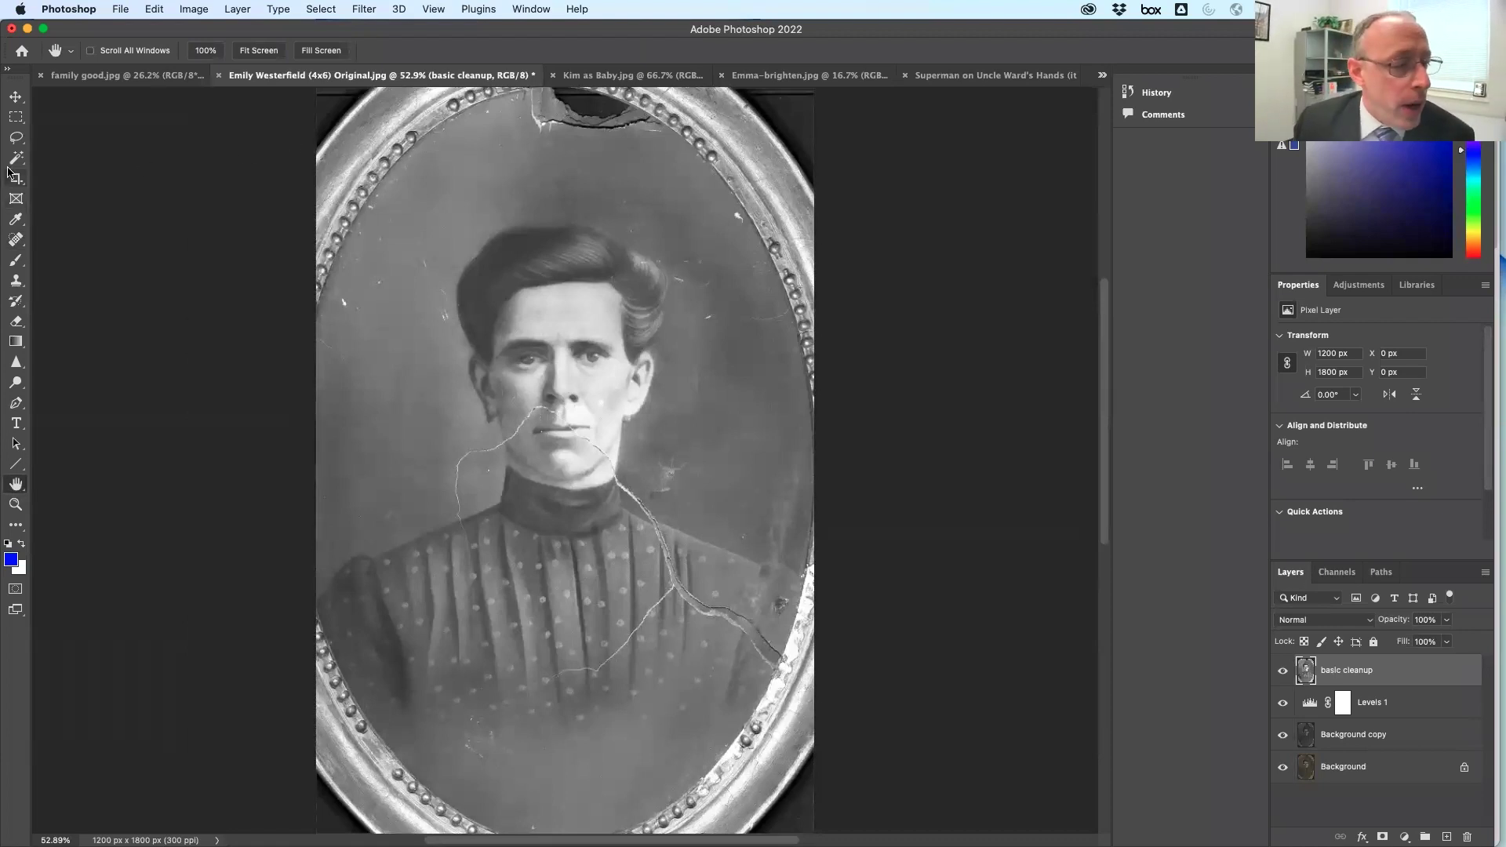
{"action": "left_click", "coordinate": [16, 240]}
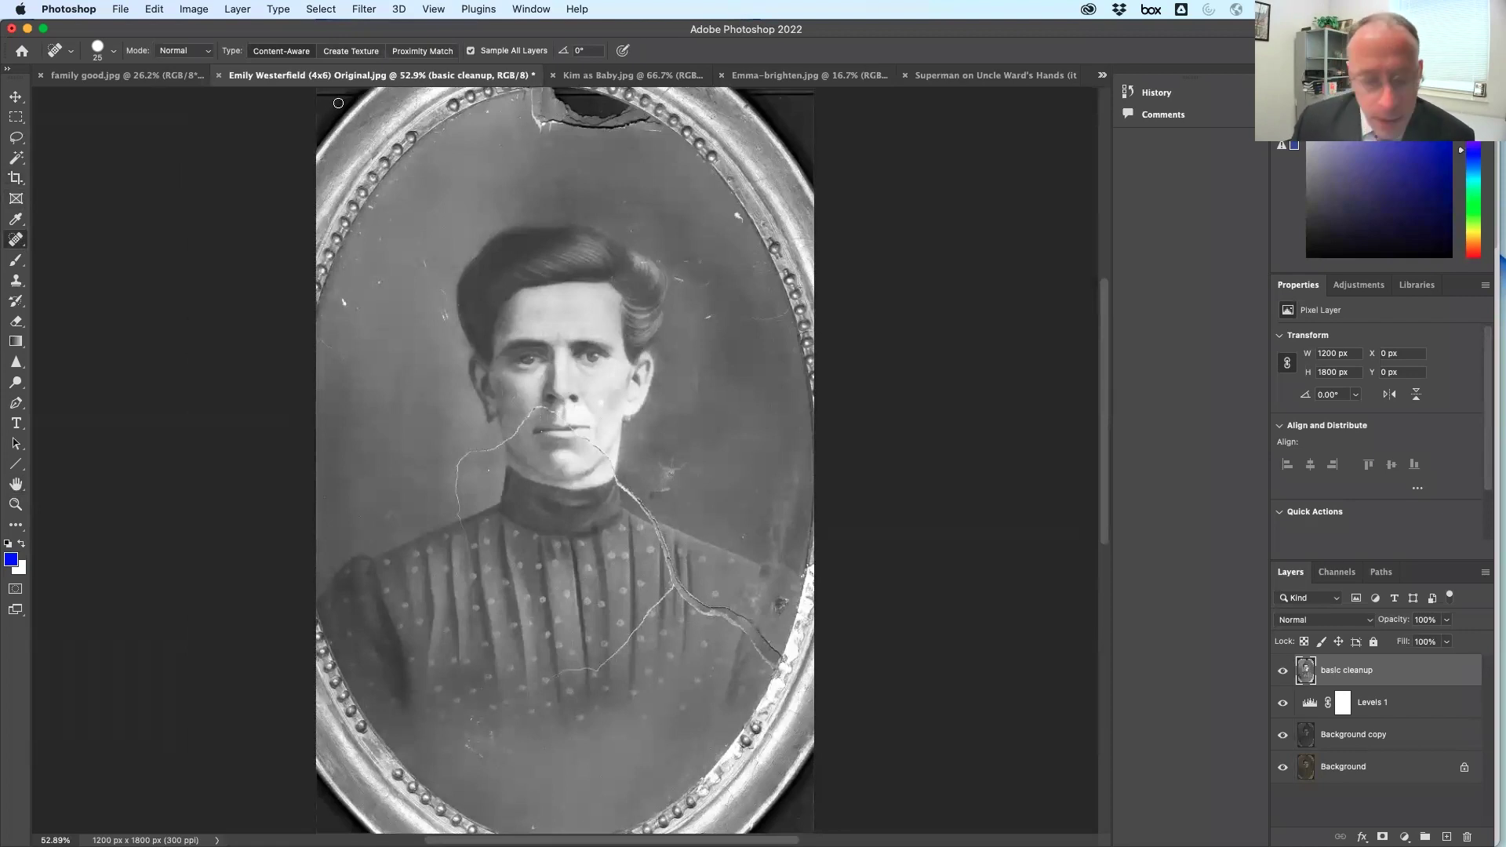
{"action": "left_click", "coordinate": [114, 51]}
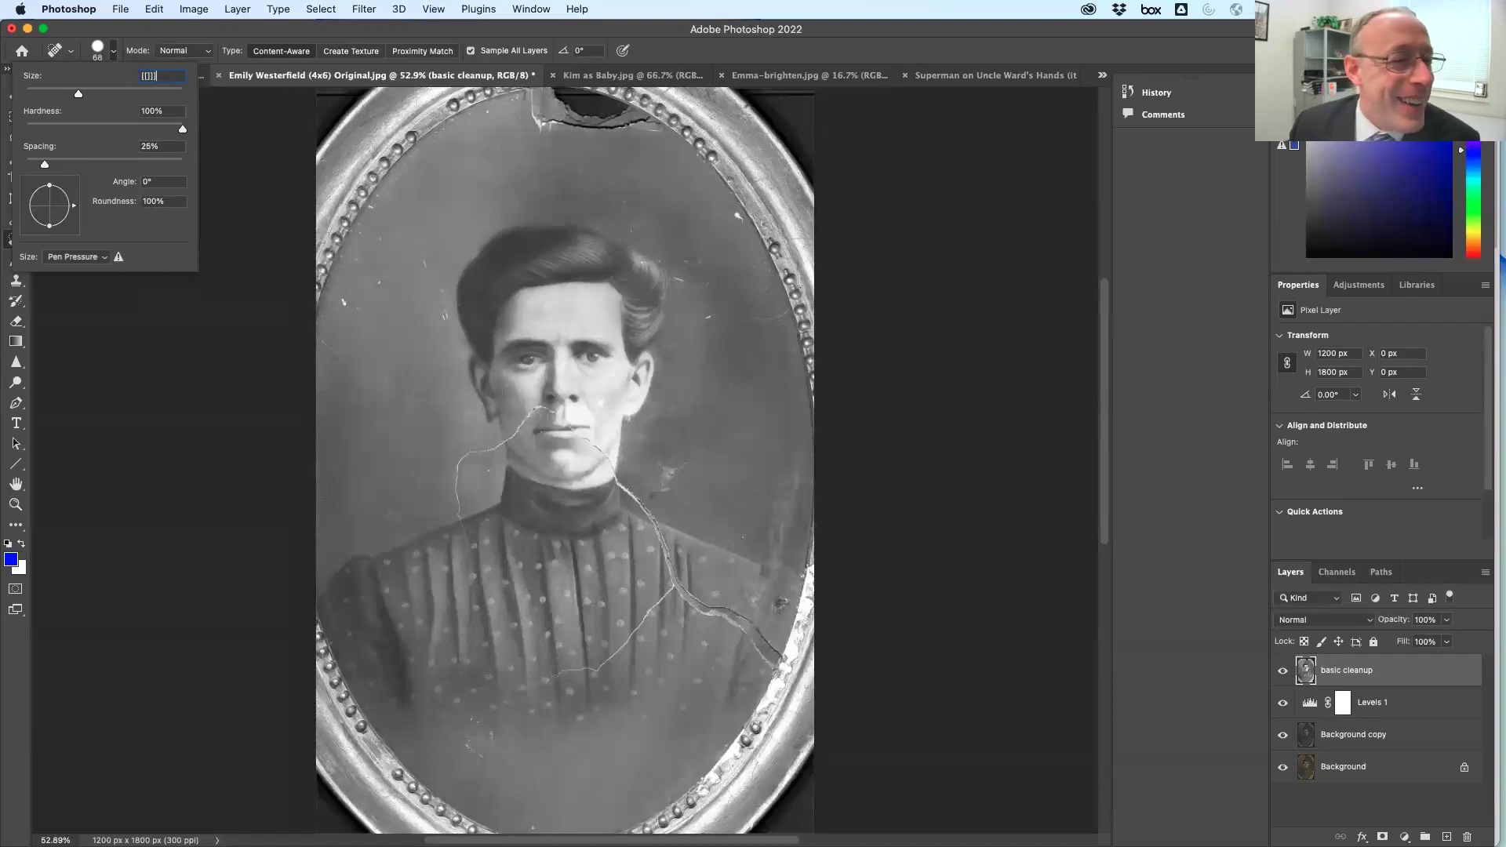
Dismiss the invalid brush size alert and resize the Spot Healing Brush
{"action": "key", "text": "Return"}
{"action": "left_click", "coordinate": [753, 328]}
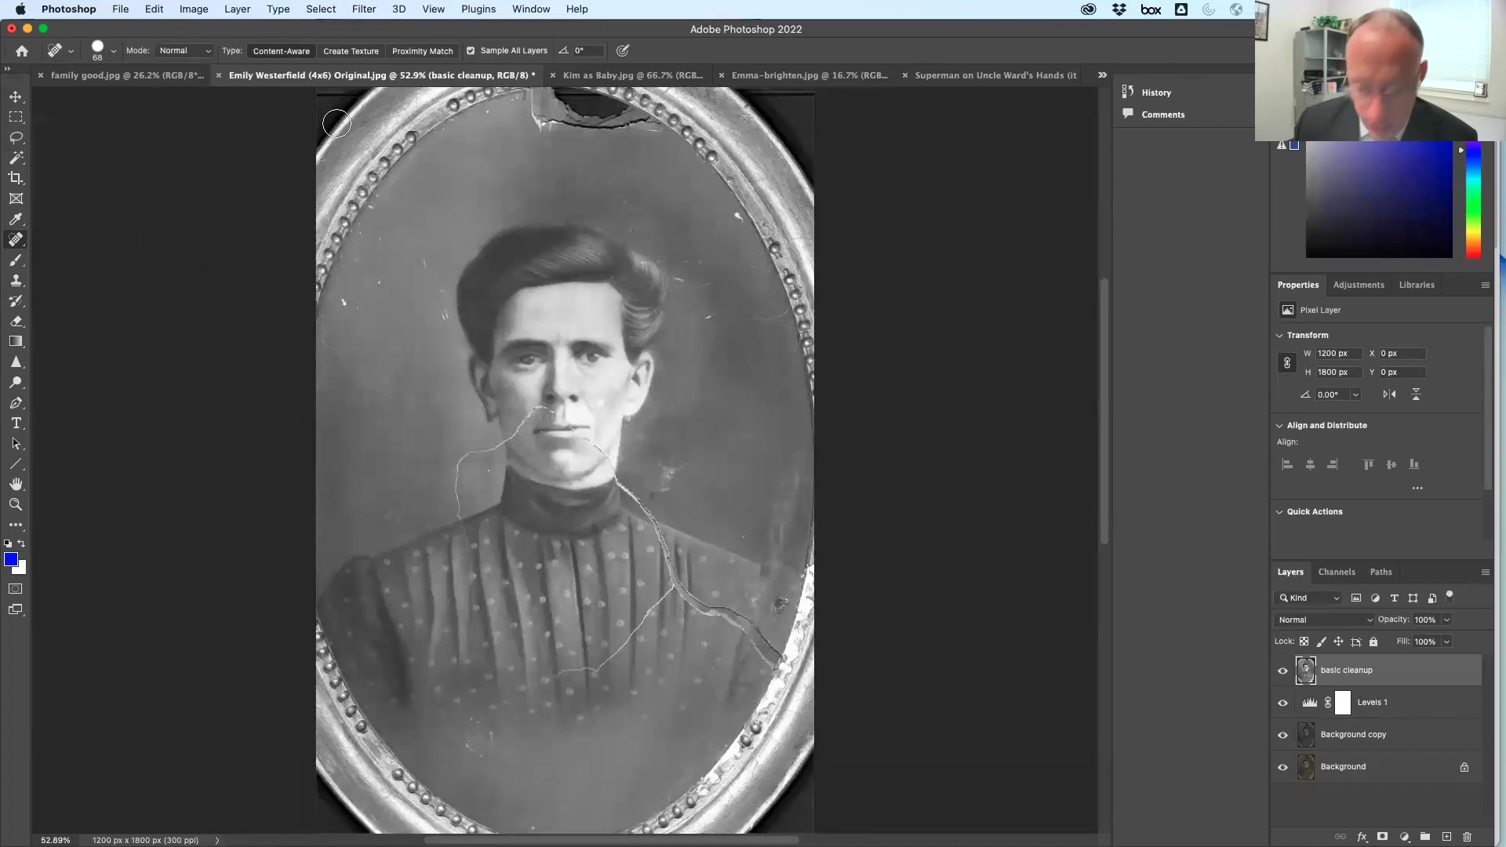
{"action": "key", "text": "bracketleft"}
{"action": "key", "text": "bracketleft"}
{"action": "key", "text": "bracketright"}
{"action": "key", "text": "bracketright"}
{"action": "key", "text": "bracketright"}
{"action": "key", "text": "bracketright"}
{"action": "key", "text": "bracketright"}
{"action": "key", "text": "bracketright"}
{"action": "key", "text": "bracketright"}
{"action": "key", "text": "bracketright"}
{"action": "key", "text": "bracketright"}
{"action": "key", "text": "bracketright"}
{"action": "key", "text": "bracketright"}
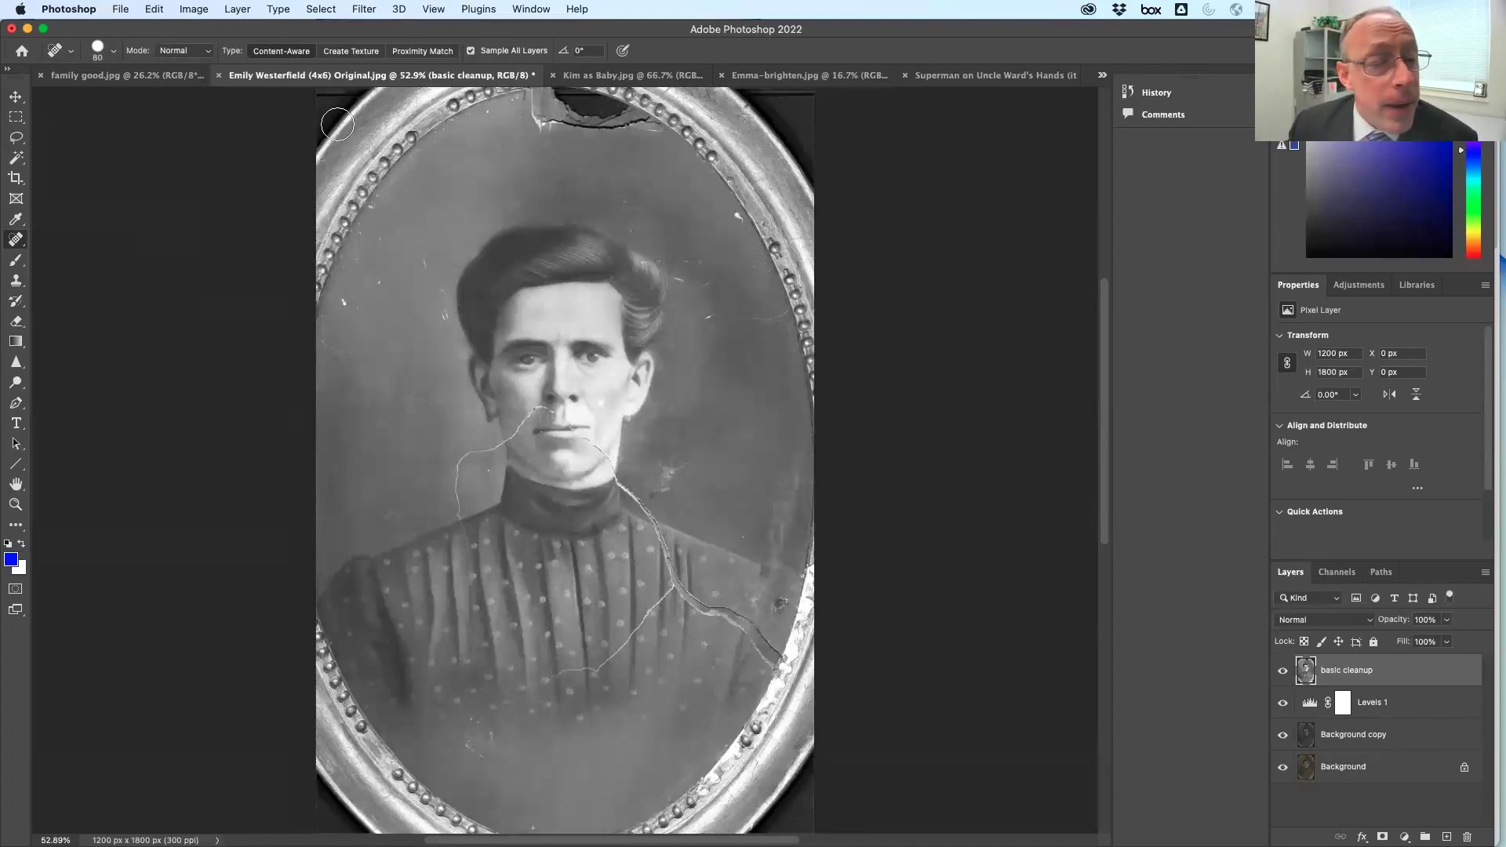
{"action": "key", "text": "bracketright"}
{"action": "key", "text": "bracketright"}
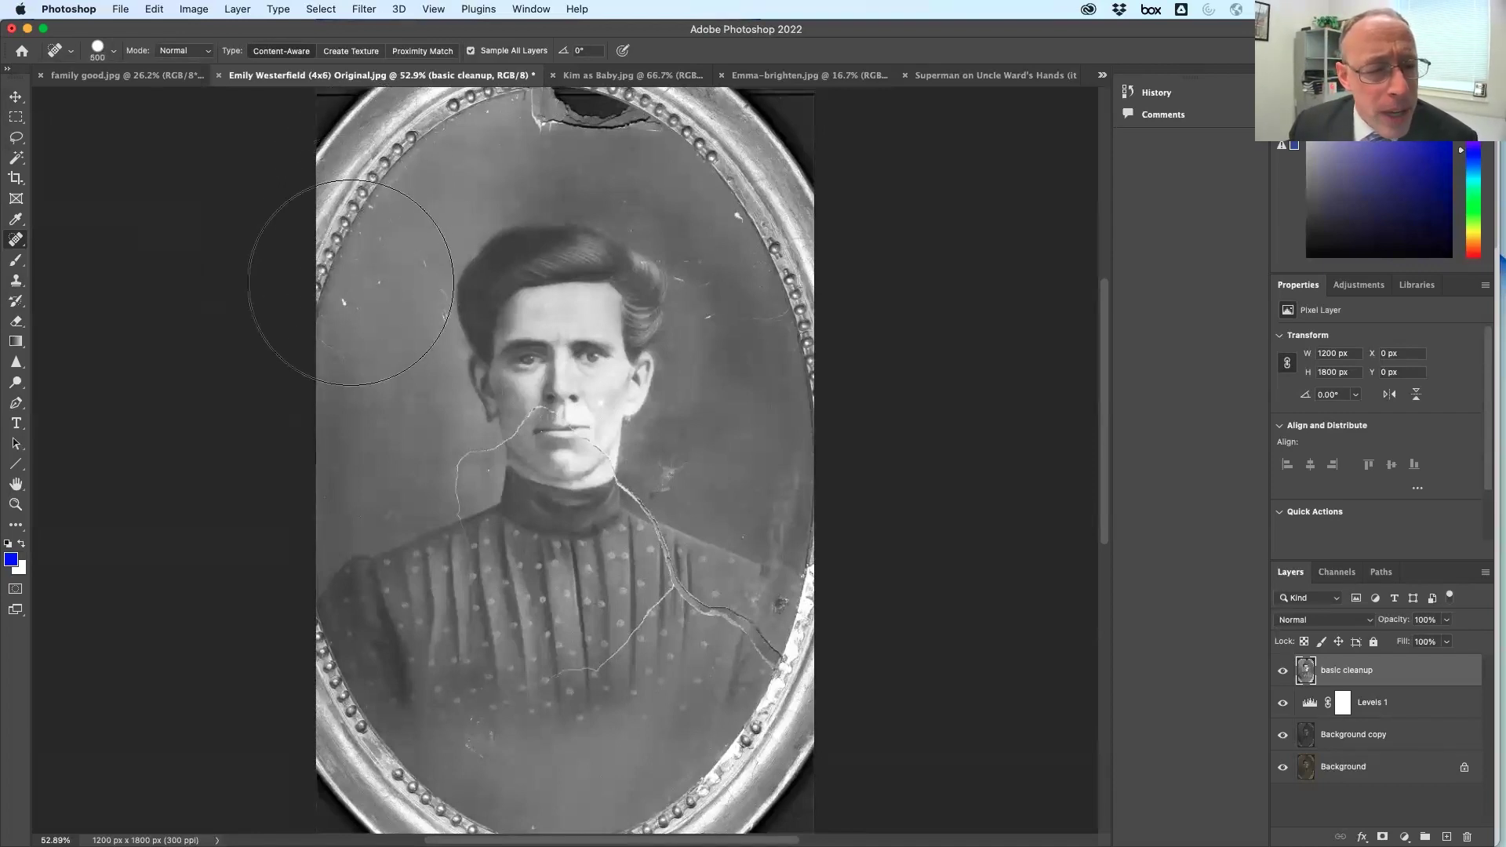
{"action": "key", "text": "bracketleft"}
Heal the frame along the portrait's top-left corner and top edge to plain grey
{"action": "mouse_move", "coordinate": [278, 216]}
{"action": "left_mouse_down"}
{"action": "mouse_move", "coordinate": [388, 86]}
{"action": "mouse_move", "coordinate": [457, 69]}
{"action": "mouse_move", "coordinate": [204, 124]}
{"action": "mouse_move", "coordinate": [9, 208]}
{"action": "left_mouse_up"}
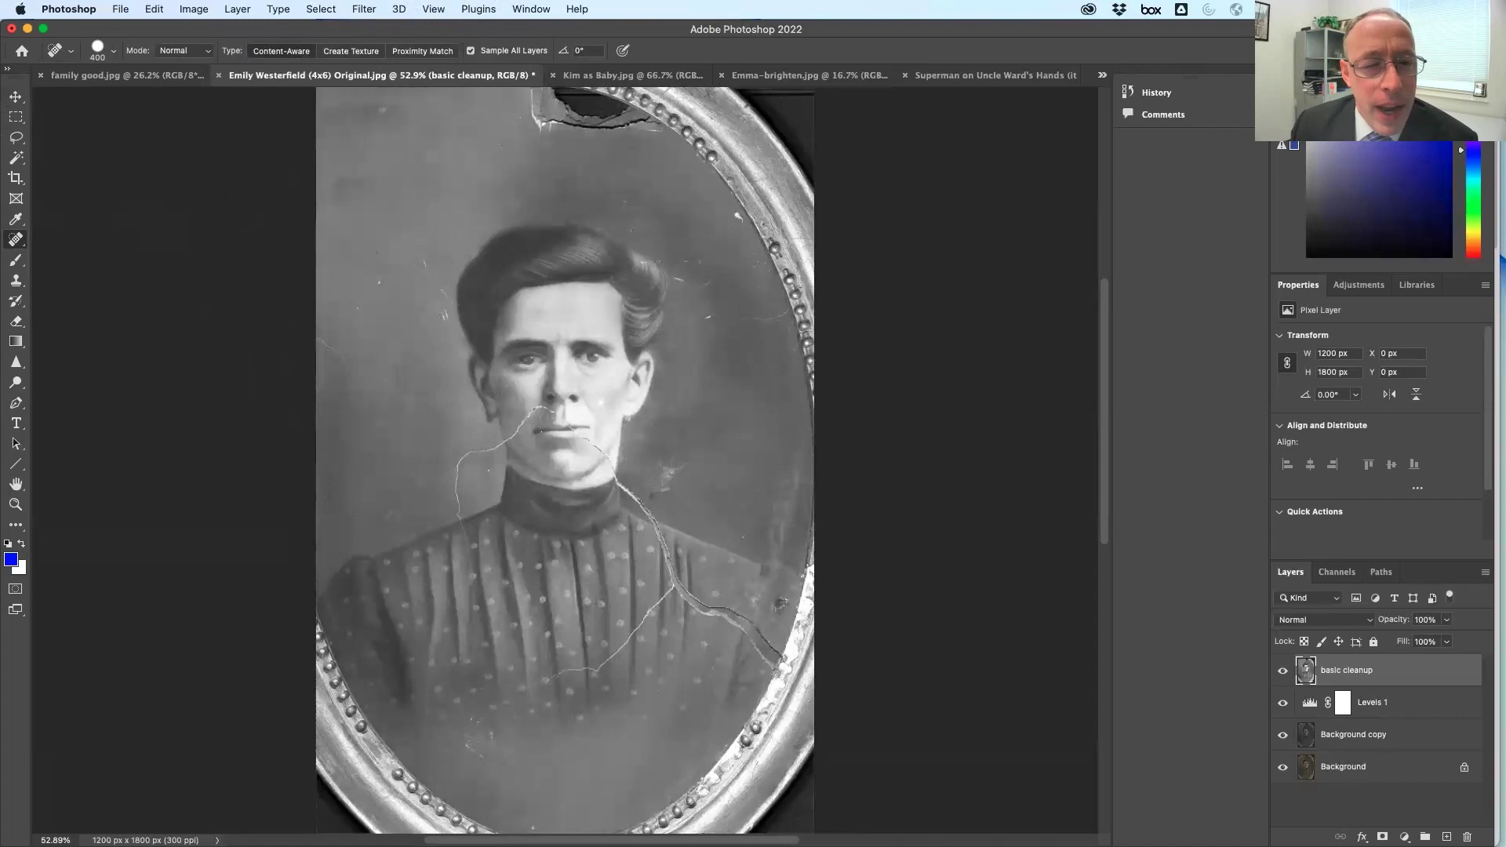
{"action": "mouse_move", "coordinate": [558, 106]}
{"action": "left_mouse_down"}
{"action": "mouse_move", "coordinate": [817, 136]}
{"action": "mouse_move", "coordinate": [858, 263]}
{"action": "mouse_move", "coordinate": [779, 191]}
{"action": "mouse_move", "coordinate": [878, 412]}
{"action": "mouse_move", "coordinate": [975, 314]}
{"action": "mouse_move", "coordinate": [892, 171]}
{"action": "mouse_move", "coordinate": [901, 183]}
{"action": "mouse_move", "coordinate": [925, 158]}
{"action": "left_mouse_up"}
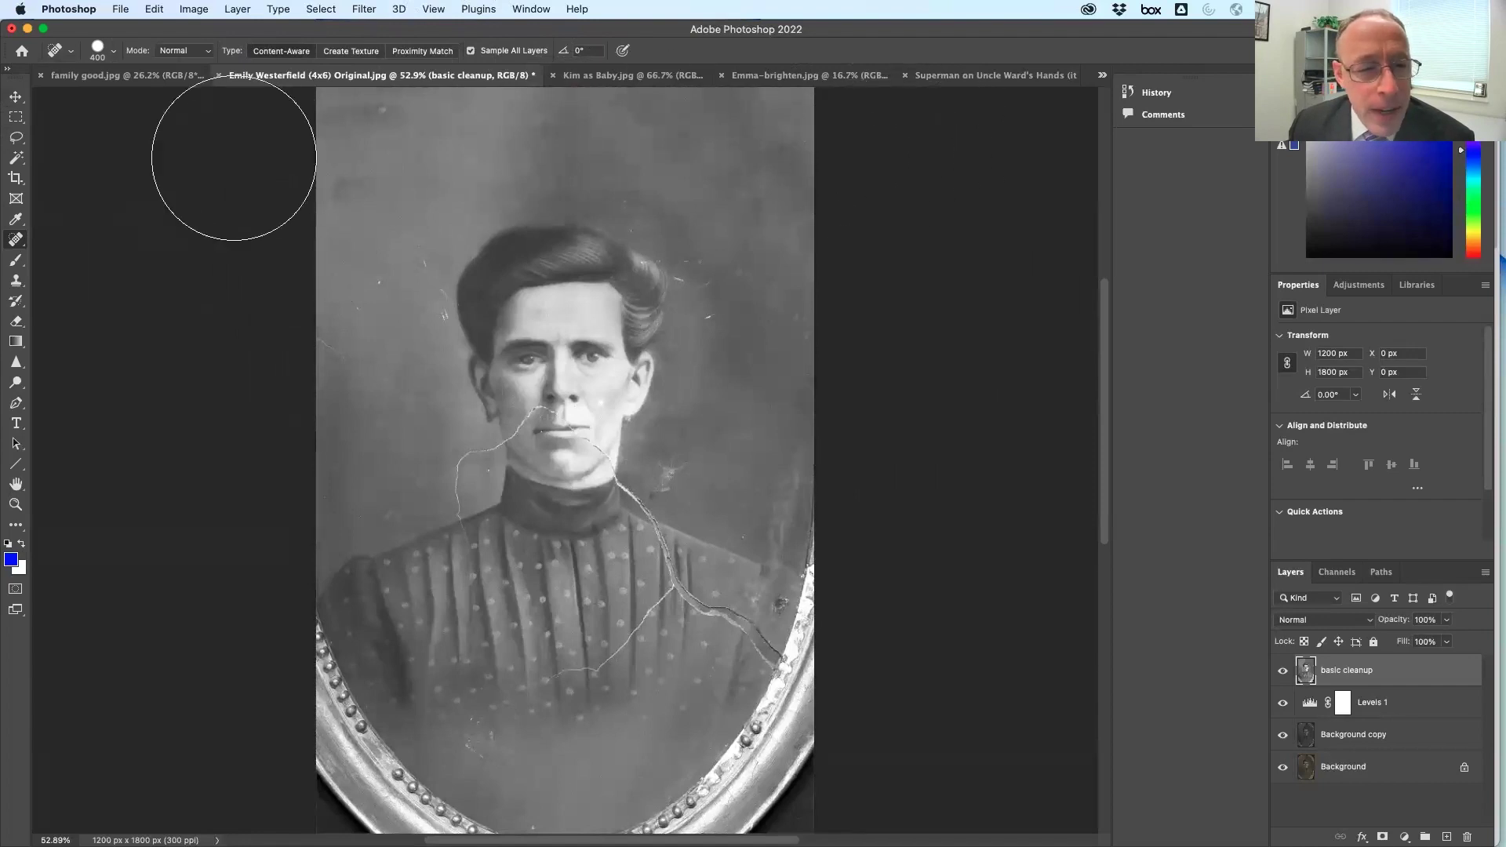
{"action": "key", "text": "bracketleft"}
{"action": "key", "text": "bracketleft"}
{"action": "key", "text": "bracketleft"}
{"action": "key", "text": "bracketleft"}
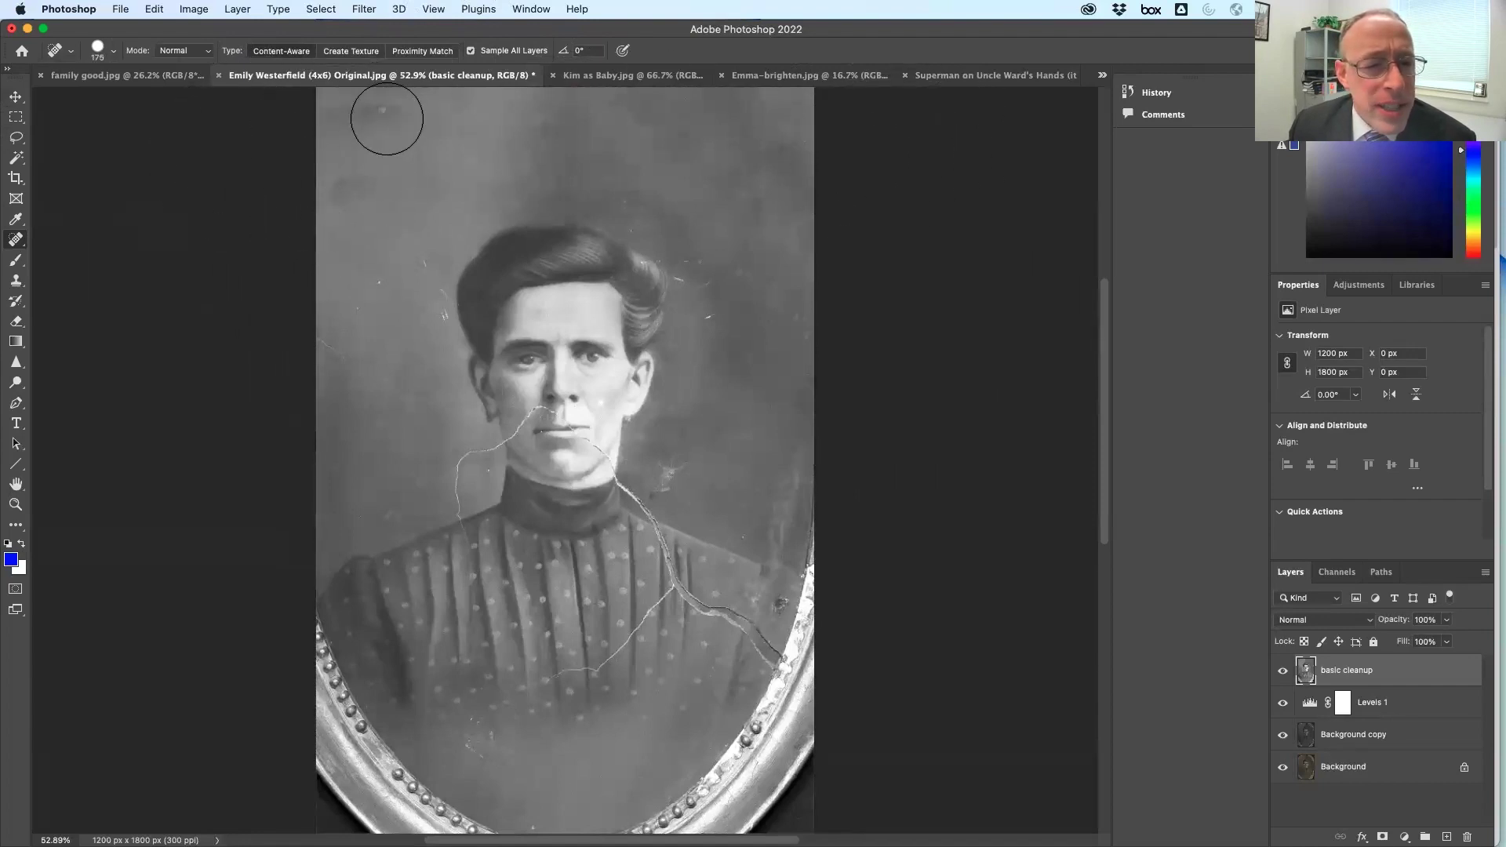
{"action": "mouse_move", "coordinate": [366, 218]}
{"action": "left_mouse_down"}
{"action": "mouse_move", "coordinate": [366, 179]}
{"action": "mouse_move", "coordinate": [333, 184]}
{"action": "left_mouse_up"}
{"action": "key", "text": "bracketright"}
{"action": "key", "text": "bracketright"}
{"action": "left_click_drag", "start_coordinate": [376, 135], "coordinate": [373, 90]}
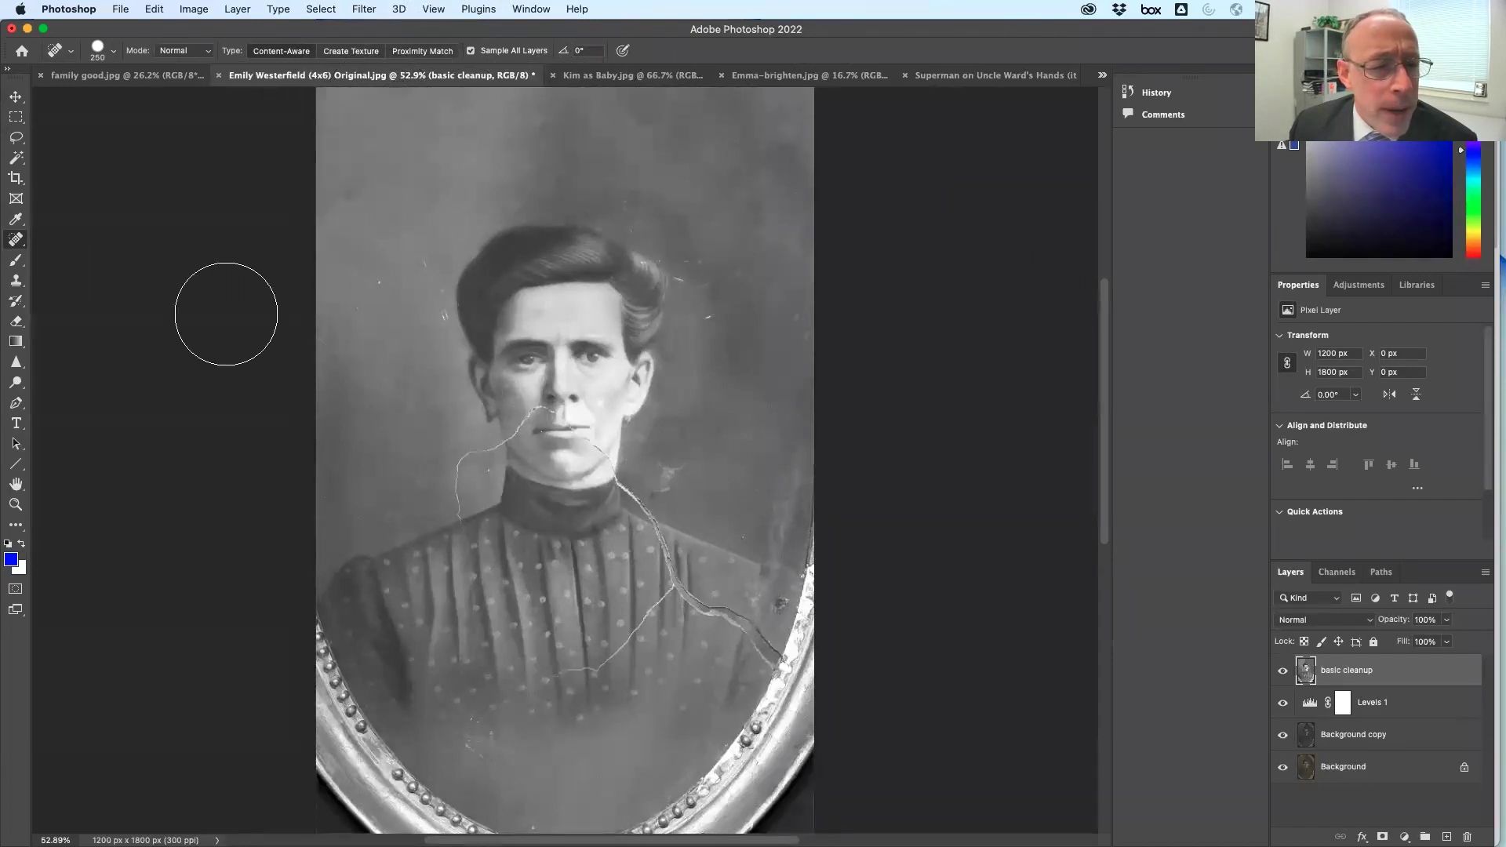
{"action": "left_click_drag", "start_coordinate": [470, 125], "coordinate": [652, 132]}
{"action": "left_click_drag", "start_coordinate": [862, 88], "coordinate": [864, 88]}
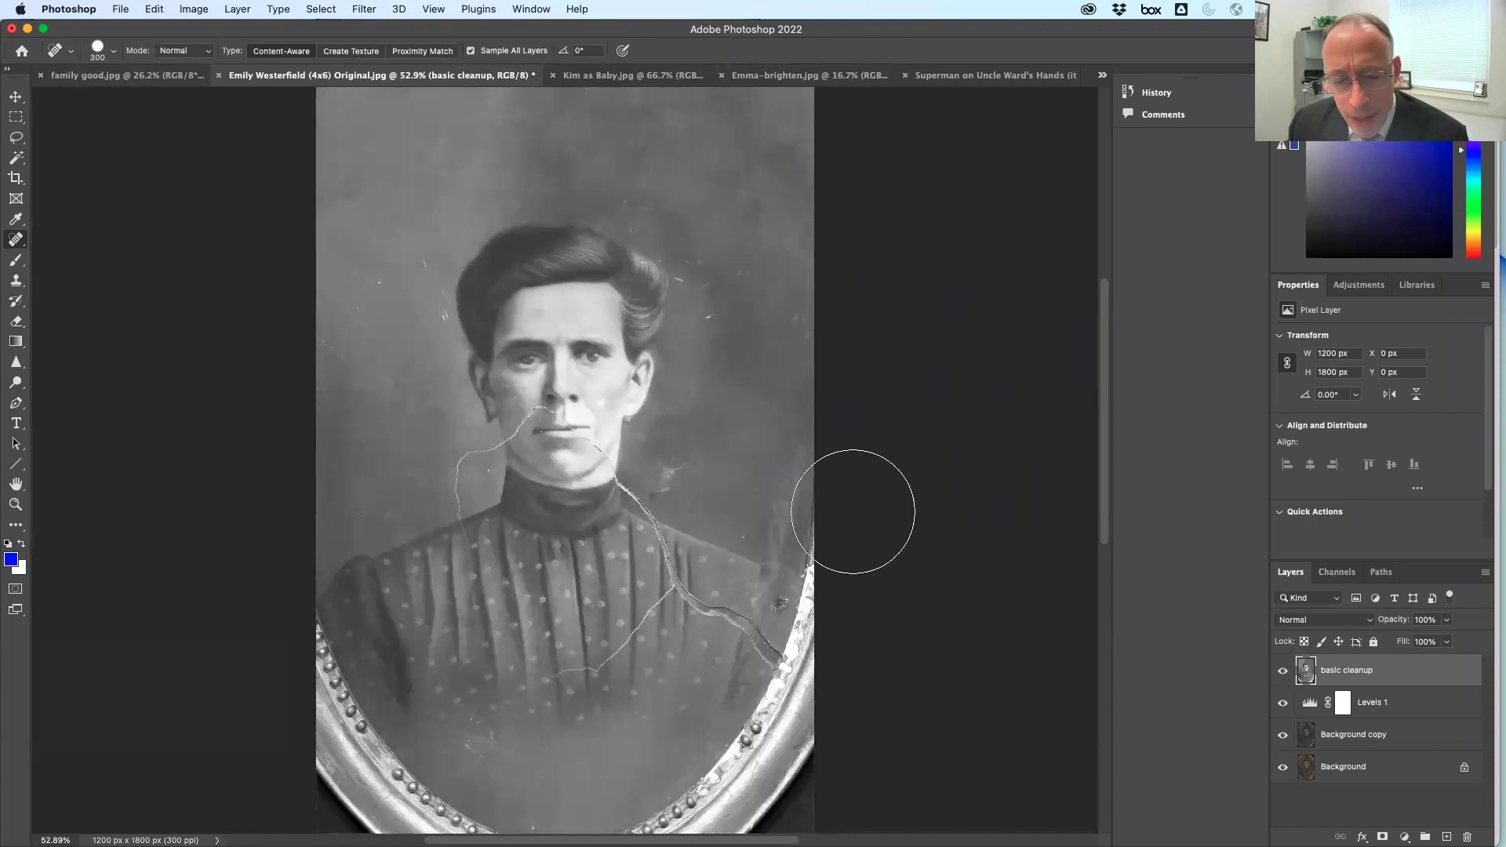
Heal the frame down the right and left edges, the lower-left corner and bottom right
{"action": "mouse_move", "coordinate": [852, 570]}
{"action": "left_mouse_down"}
{"action": "mouse_move", "coordinate": [854, 622]}
{"action": "mouse_move", "coordinate": [800, 763]}
{"action": "mouse_move", "coordinate": [584, 818]}
{"action": "mouse_move", "coordinate": [758, 720]}
{"action": "left_mouse_up"}
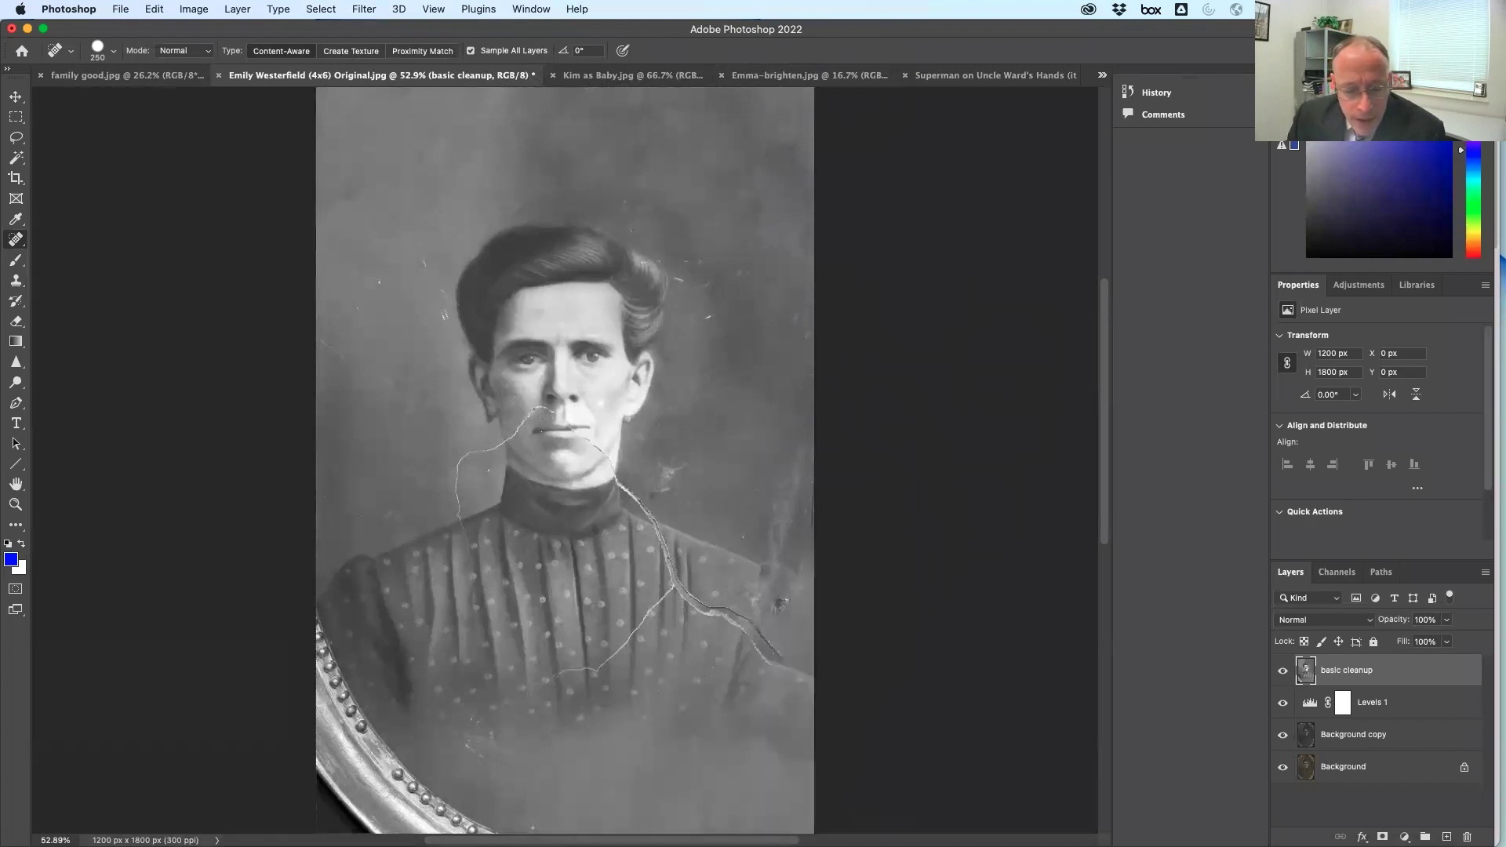
{"action": "left_click_drag", "start_coordinate": [296, 655], "coordinate": [439, 808]}
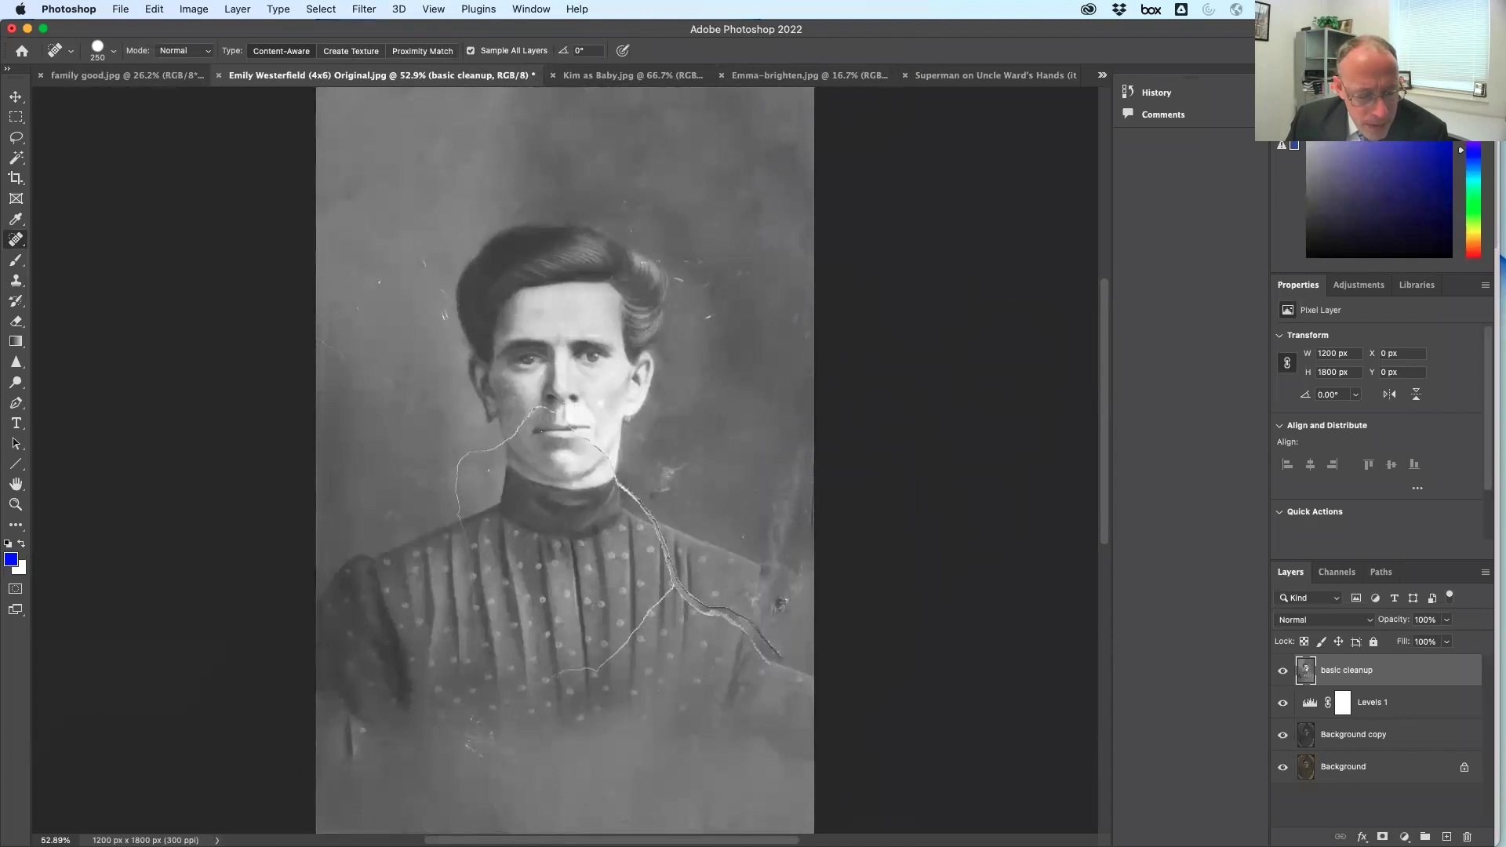
{"action": "key", "text": "bracketleft"}
{"action": "key", "text": "bracketleft"}
{"action": "key", "text": "bracketleft"}
{"action": "key", "text": "bracketleft"}
{"action": "key", "text": "bracketleft"}
{"action": "left_click_drag", "start_coordinate": [349, 719], "coordinate": [357, 753]}
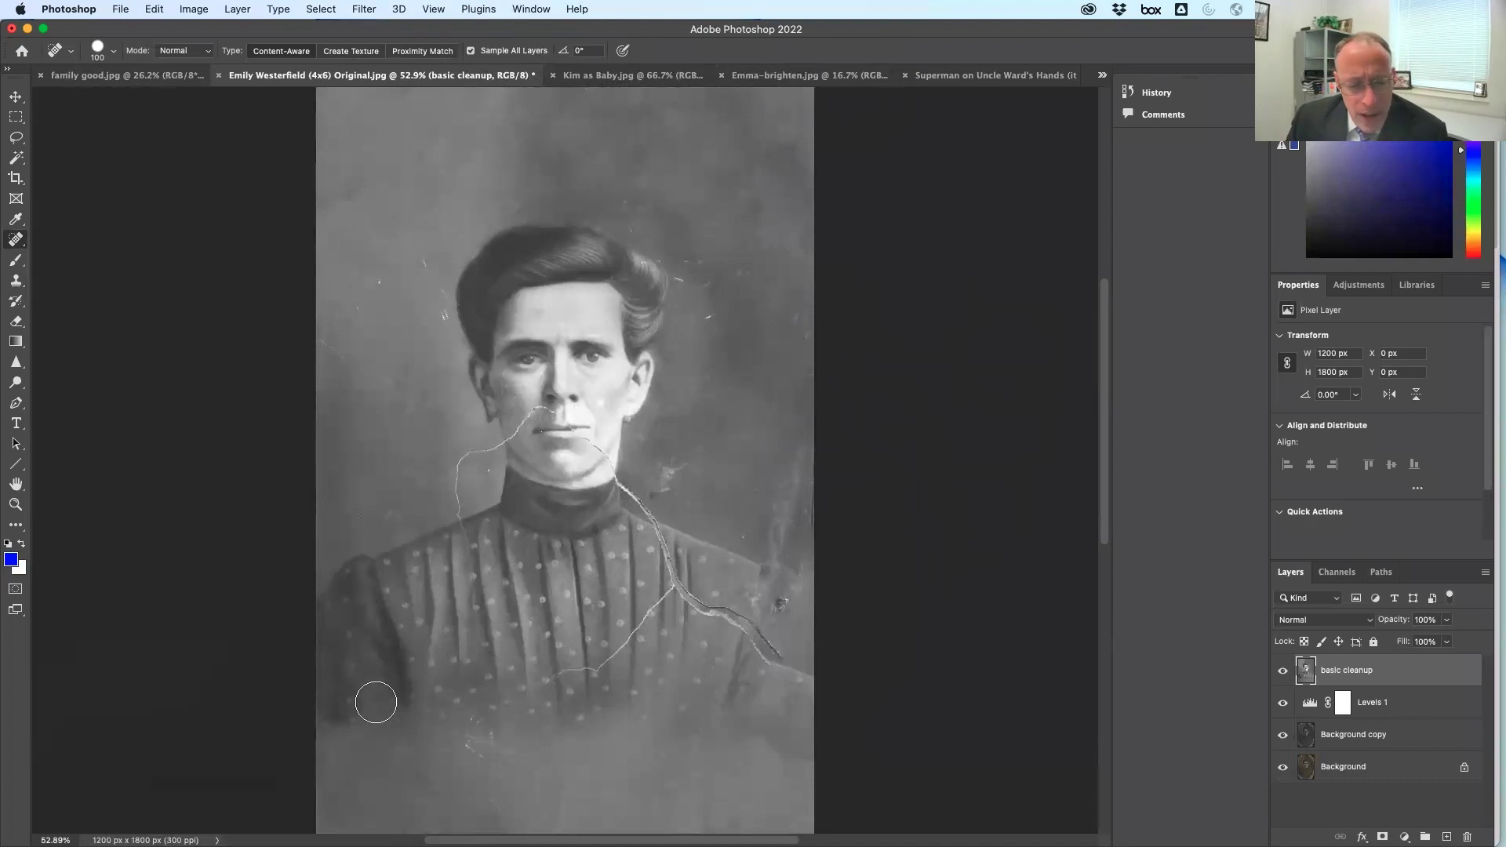
{"action": "mouse_move", "coordinate": [722, 812]}
{"action": "left_mouse_down"}
{"action": "mouse_move", "coordinate": [674, 812]}
{"action": "mouse_move", "coordinate": [808, 820]}
{"action": "left_mouse_up"}
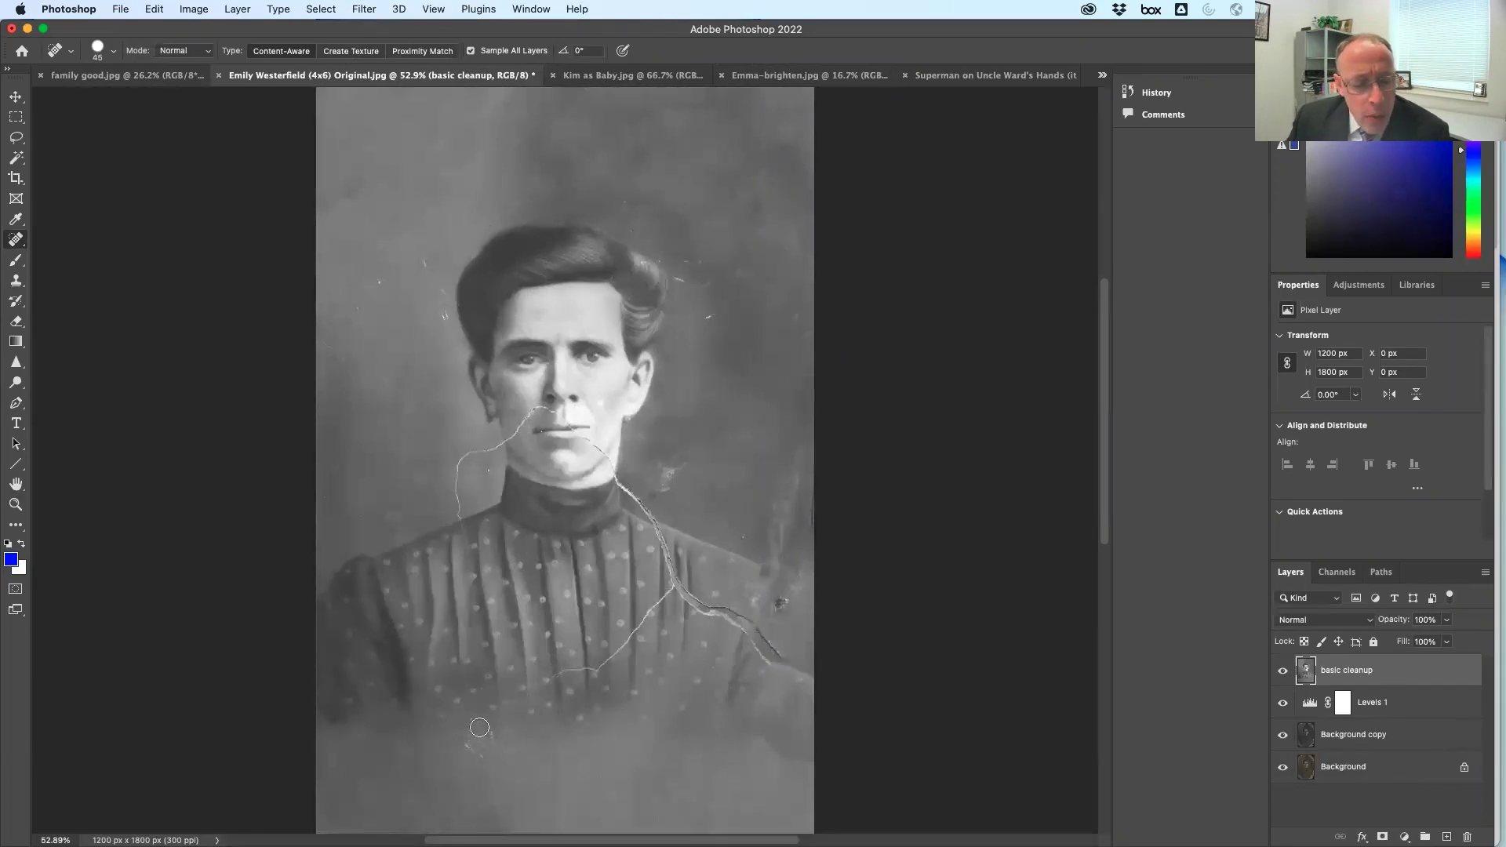
{"action": "scroll", "coordinate": [482, 733], "scroll_direction": "up", "scroll_amount": 5}
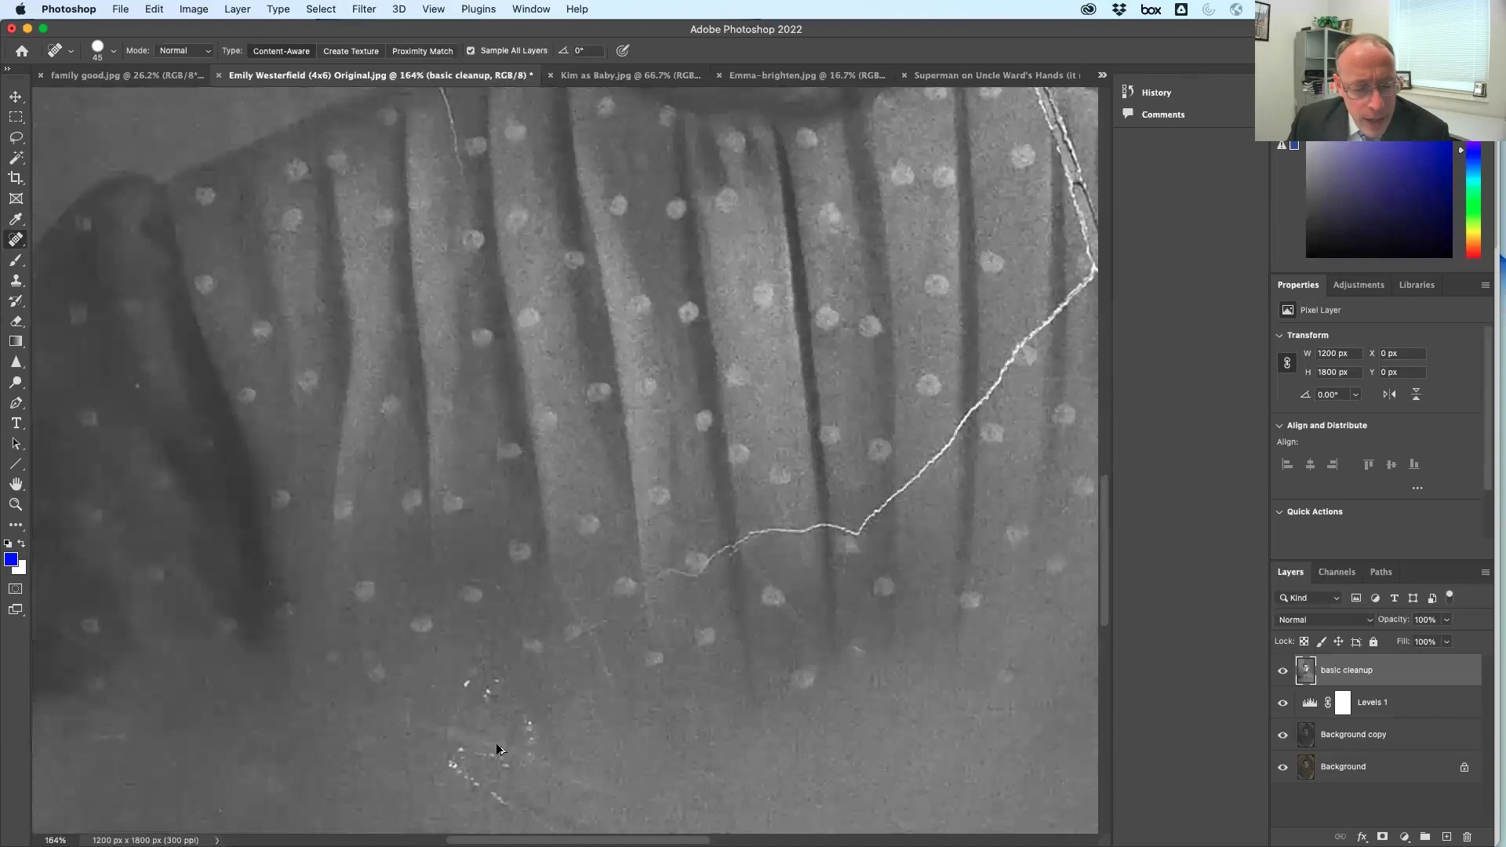
Try a 200 px healing stroke over the scratch cluster, then undo it in History
{"action": "scroll", "coordinate": [516, 739], "scroll_direction": "down", "scroll_amount": 4}
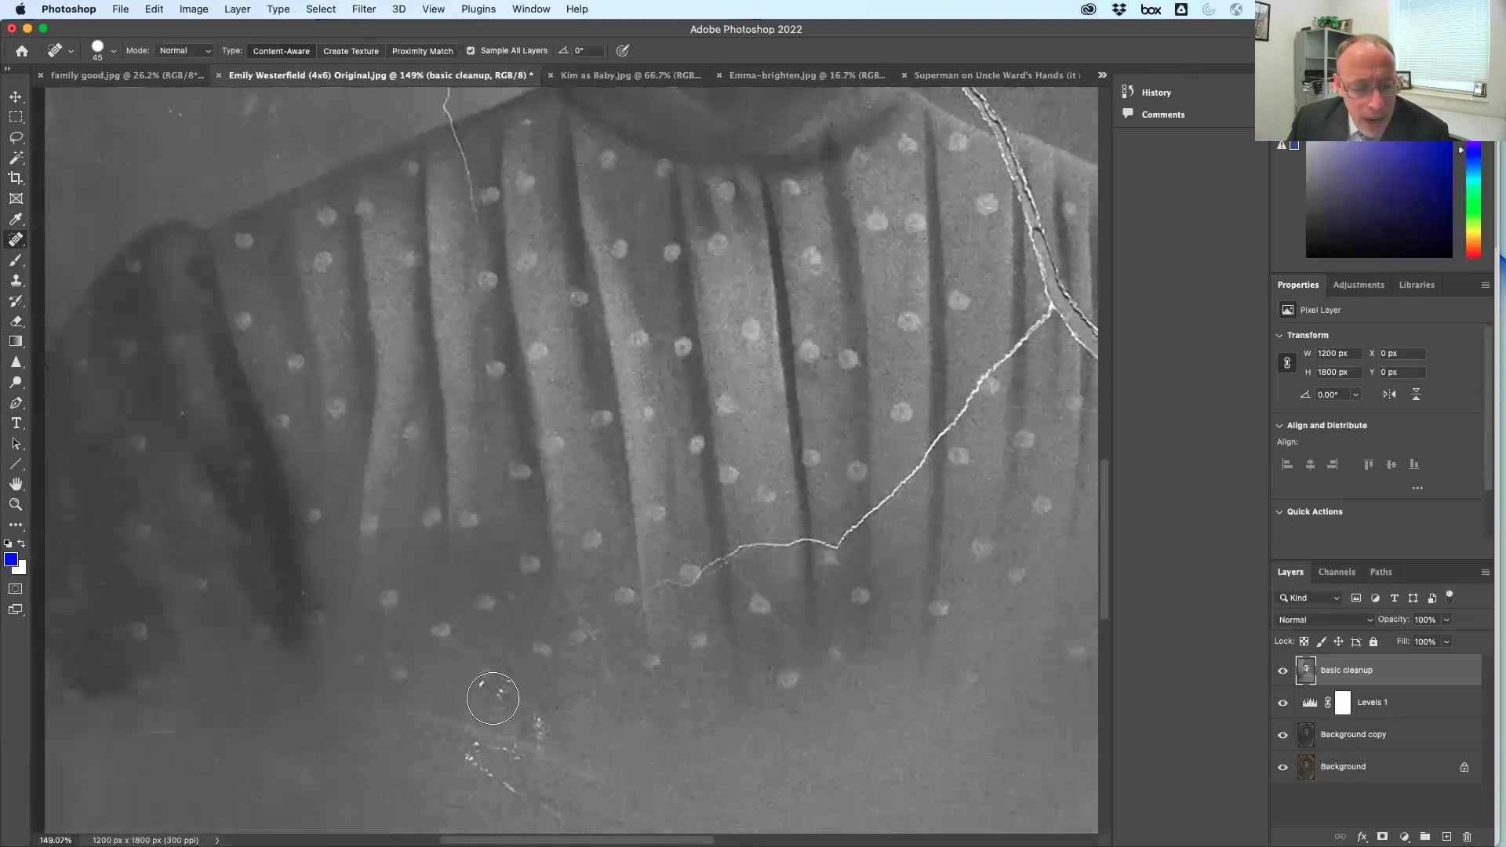
{"action": "key", "text": "bracketleft"}
{"action": "key", "text": "bracketleft"}
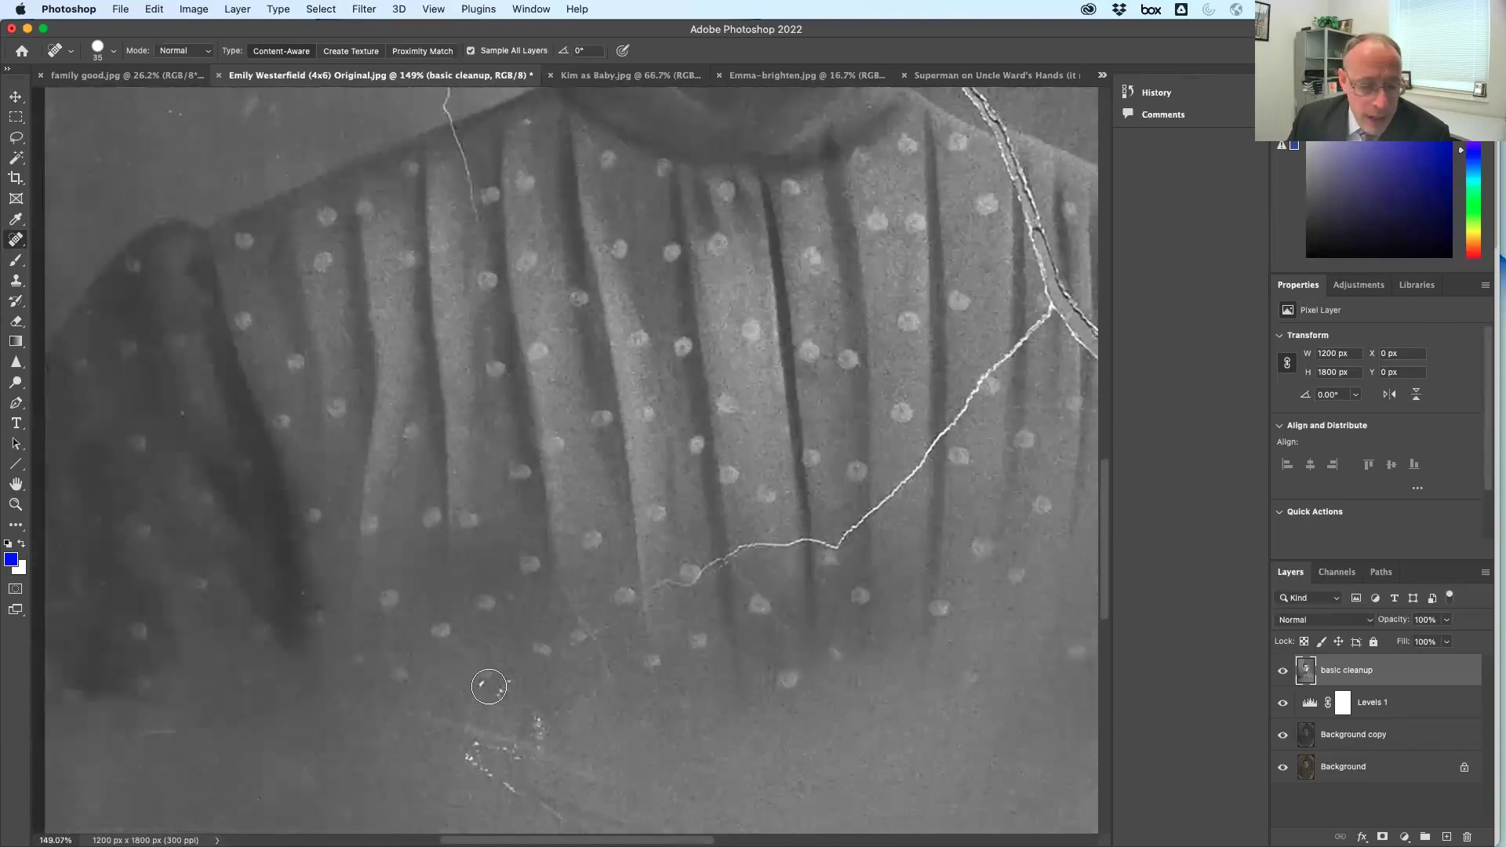
{"action": "key", "text": "bracketright"}
{"action": "key", "text": "bracketright"}
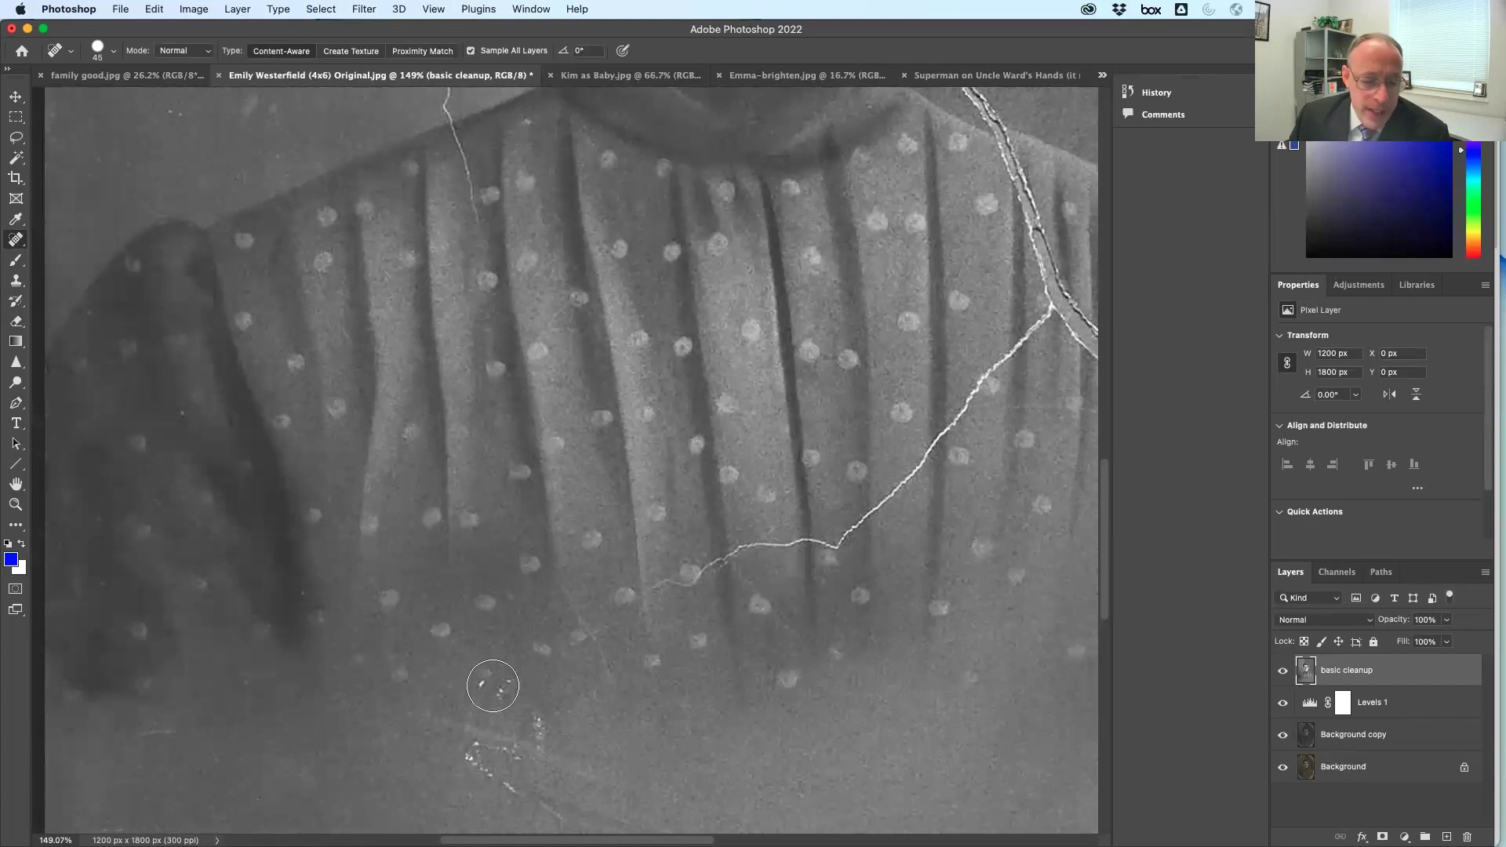
{"action": "key", "text": "bracketright"}
{"action": "key", "text": "bracketright"}
{"action": "key", "text": "bracketright"}
{"action": "key", "text": "bracketright"}
{"action": "key", "text": "bracketright"}
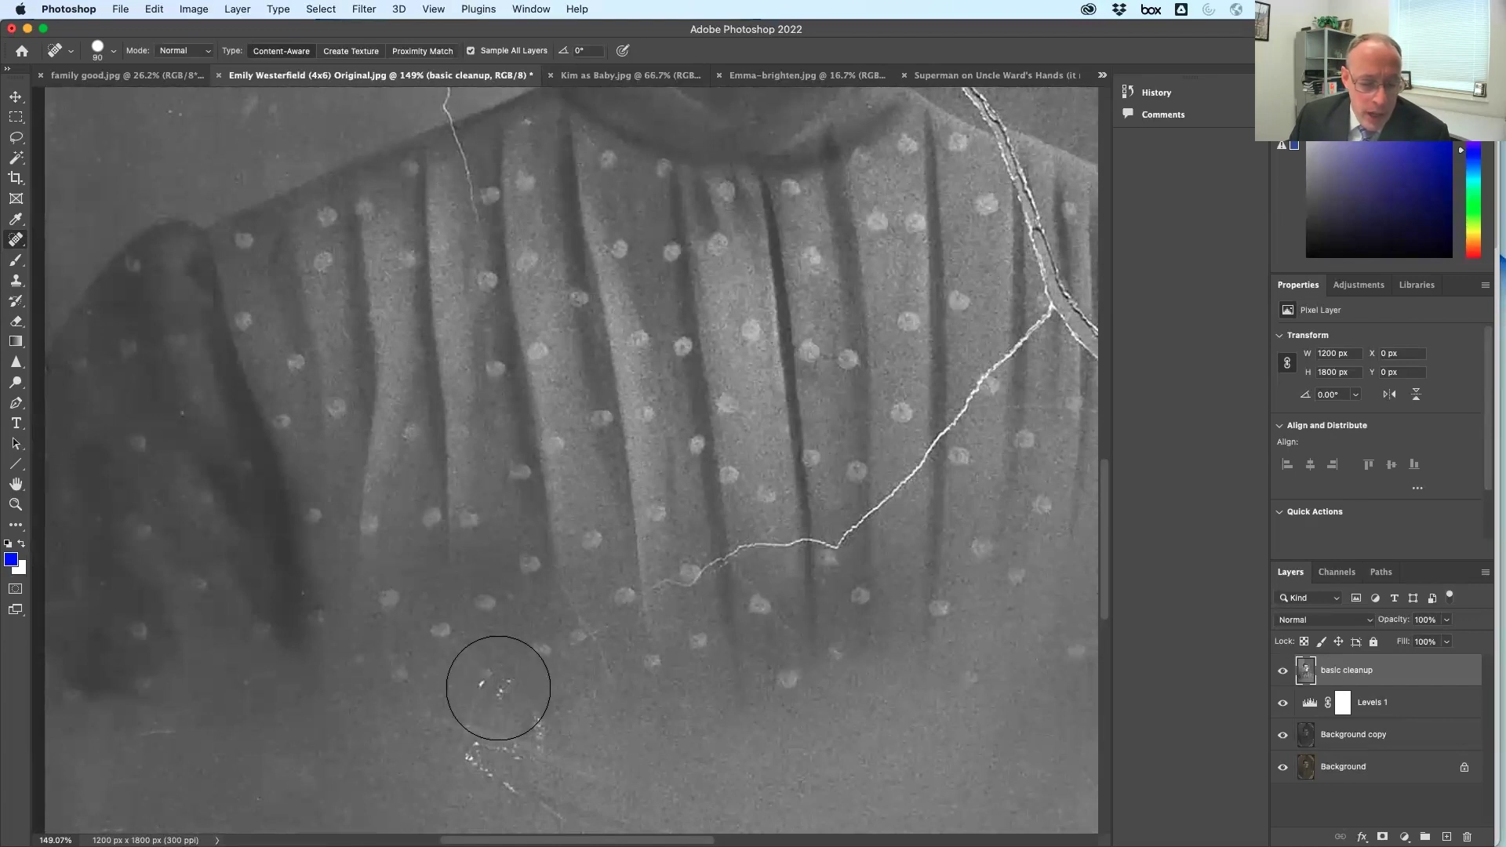
{"action": "key", "text": "bracketright"}
{"action": "key", "text": "bracketright"}
{"action": "key", "text": "bracketright"}
{"action": "key", "text": "bracketright"}
{"action": "key", "text": "bracketright"}
{"action": "left_click", "coordinate": [500, 714]}
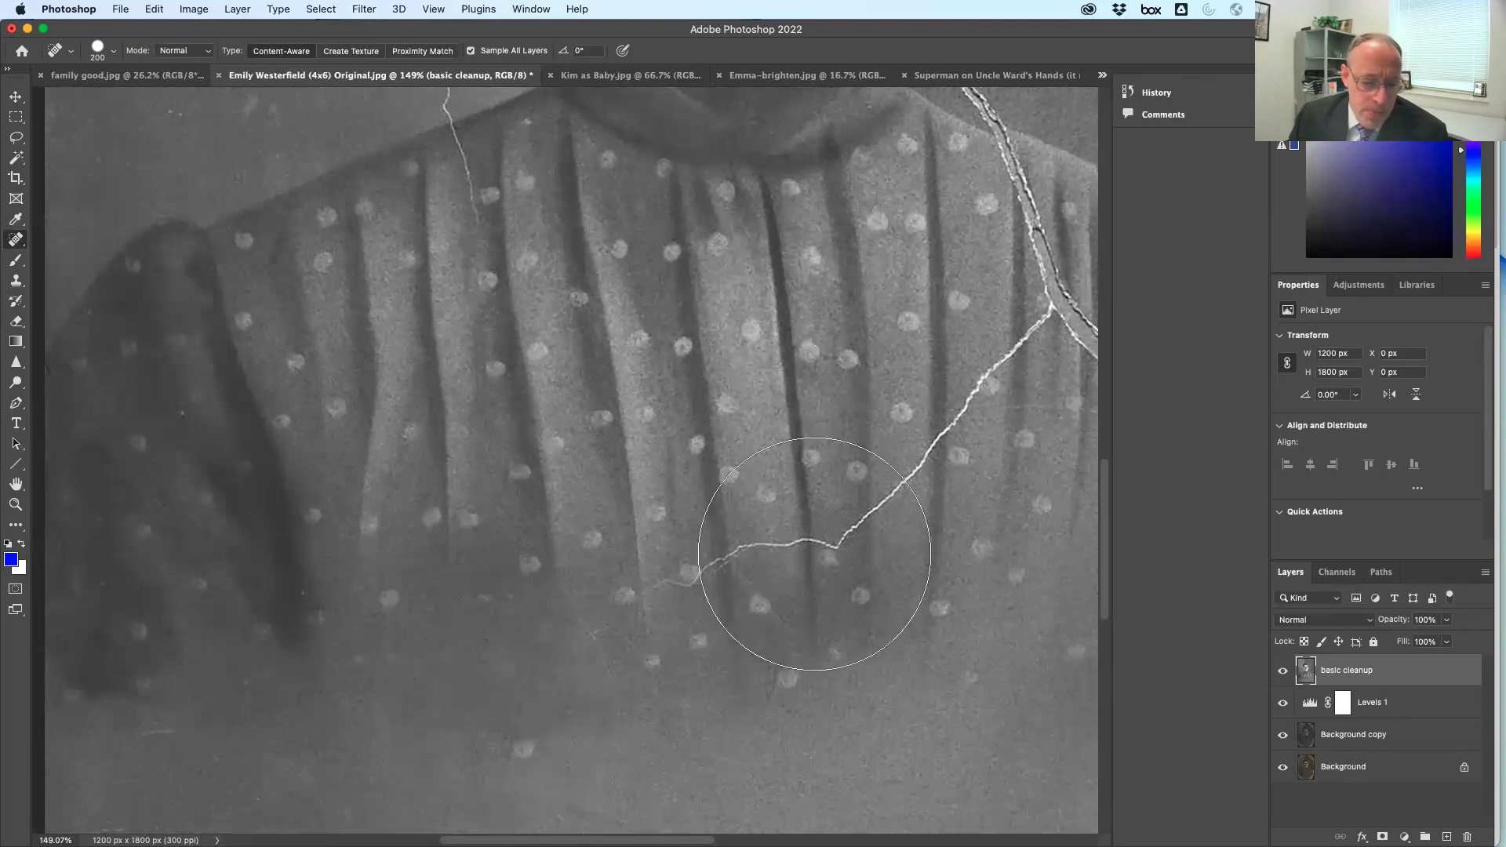
{"action": "left_click", "coordinate": [1158, 91]}
{"action": "left_click", "coordinate": [1020, 138]}
With a 25 px brush, heal the white specks and the scratch along the blouse hem
{"action": "key", "text": "bracketleft"}
{"action": "key", "text": "bracketleft"}
{"action": "key", "text": "bracketleft"}
{"action": "key", "text": "bracketleft"}
{"action": "key", "text": "bracketleft"}
{"action": "key", "text": "bracketleft"}
{"action": "key", "text": "bracketleft"}
{"action": "key", "text": "bracketleft"}
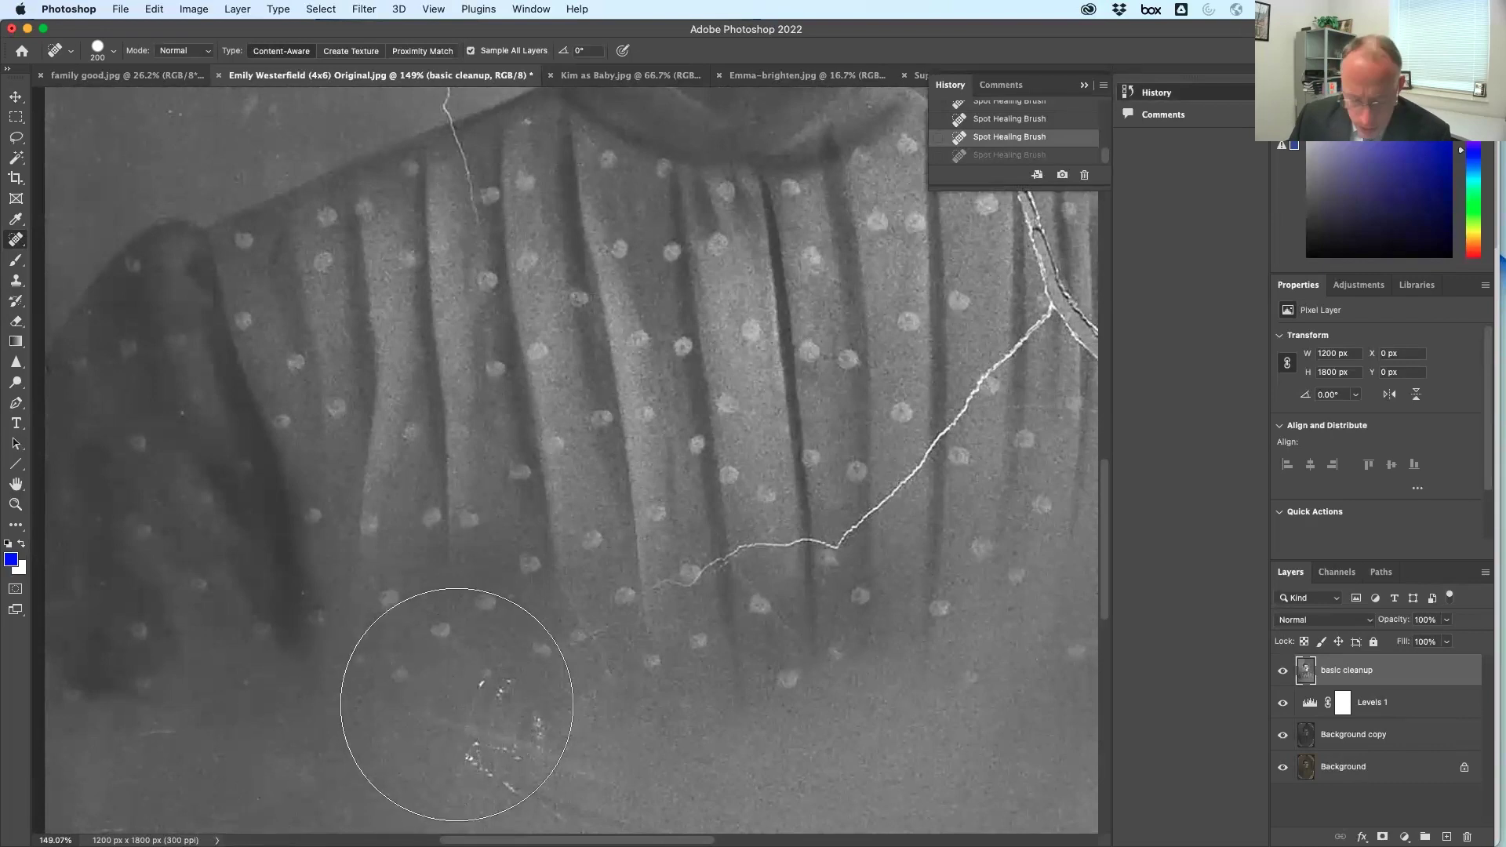
{"action": "key", "text": "bracketleft"}
{"action": "key", "text": "bracketleft"}
{"action": "key", "text": "bracketleft"}
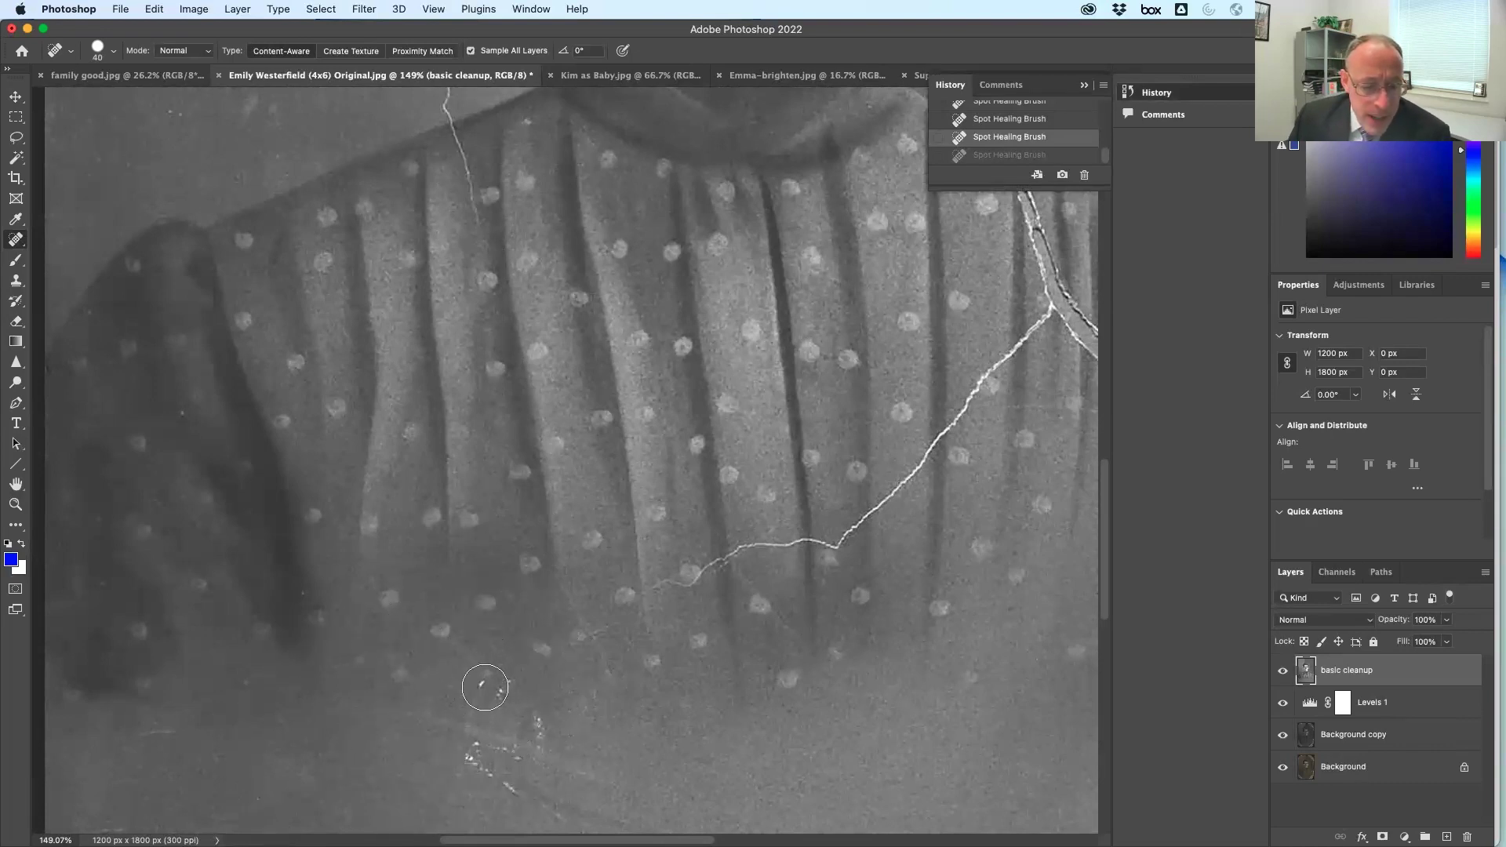
{"action": "key", "text": "bracketleft"}
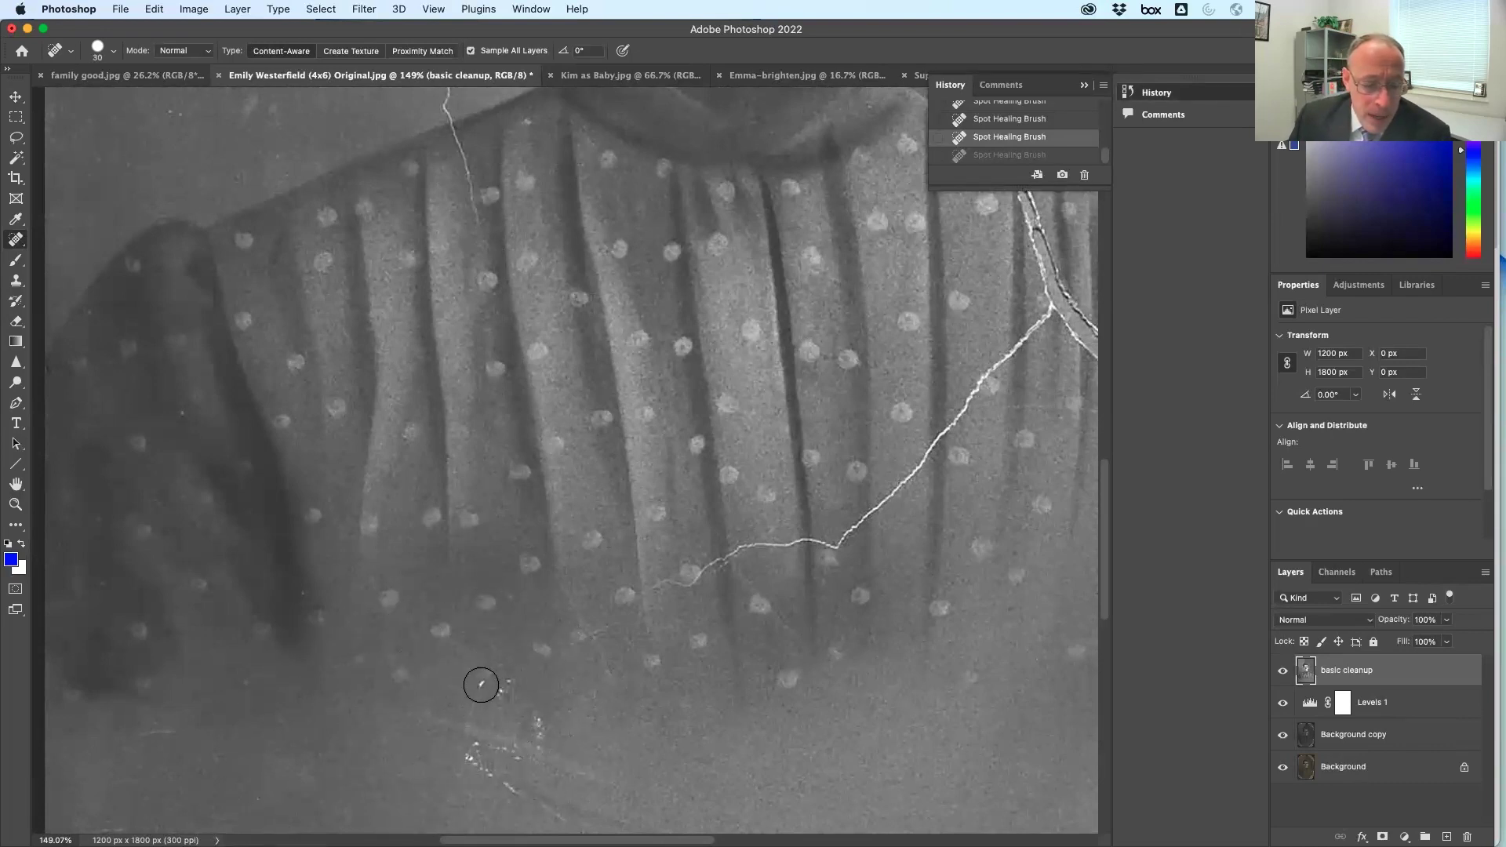
{"action": "left_click", "coordinate": [480, 684]}
{"action": "left_click", "coordinate": [512, 684]}
{"action": "left_click", "coordinate": [527, 726]}
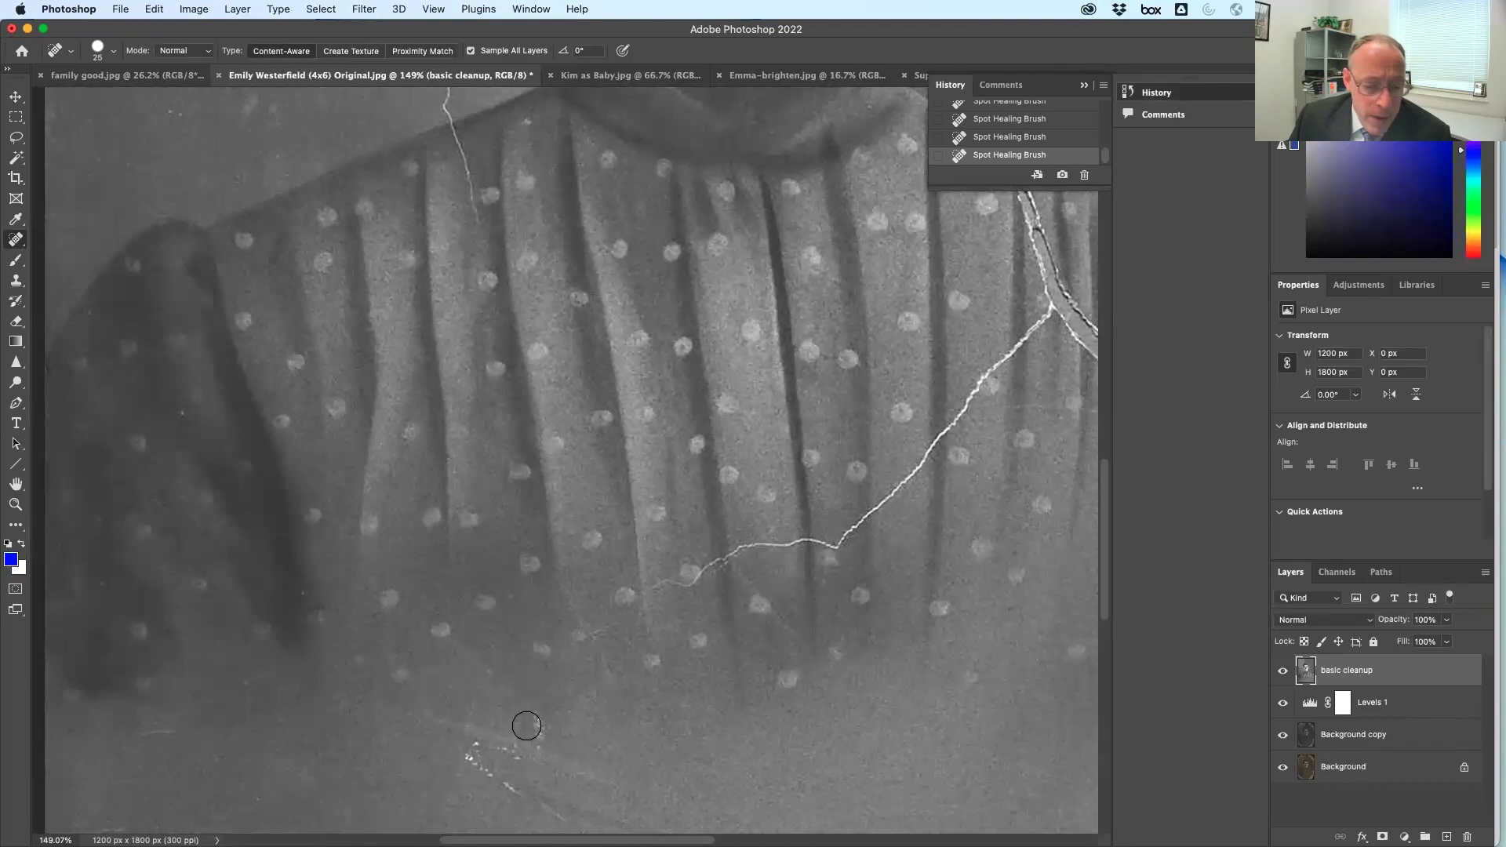
{"action": "left_click", "coordinate": [541, 726]}
{"action": "mouse_move", "coordinate": [437, 722]}
{"action": "left_mouse_down"}
{"action": "mouse_move", "coordinate": [594, 769]}
{"action": "mouse_move", "coordinate": [452, 765]}
{"action": "mouse_move", "coordinate": [606, 819]}
{"action": "mouse_move", "coordinate": [510, 758]}
{"action": "mouse_move", "coordinate": [596, 761]}
{"action": "left_mouse_up"}
{"action": "left_click", "coordinate": [509, 759]}
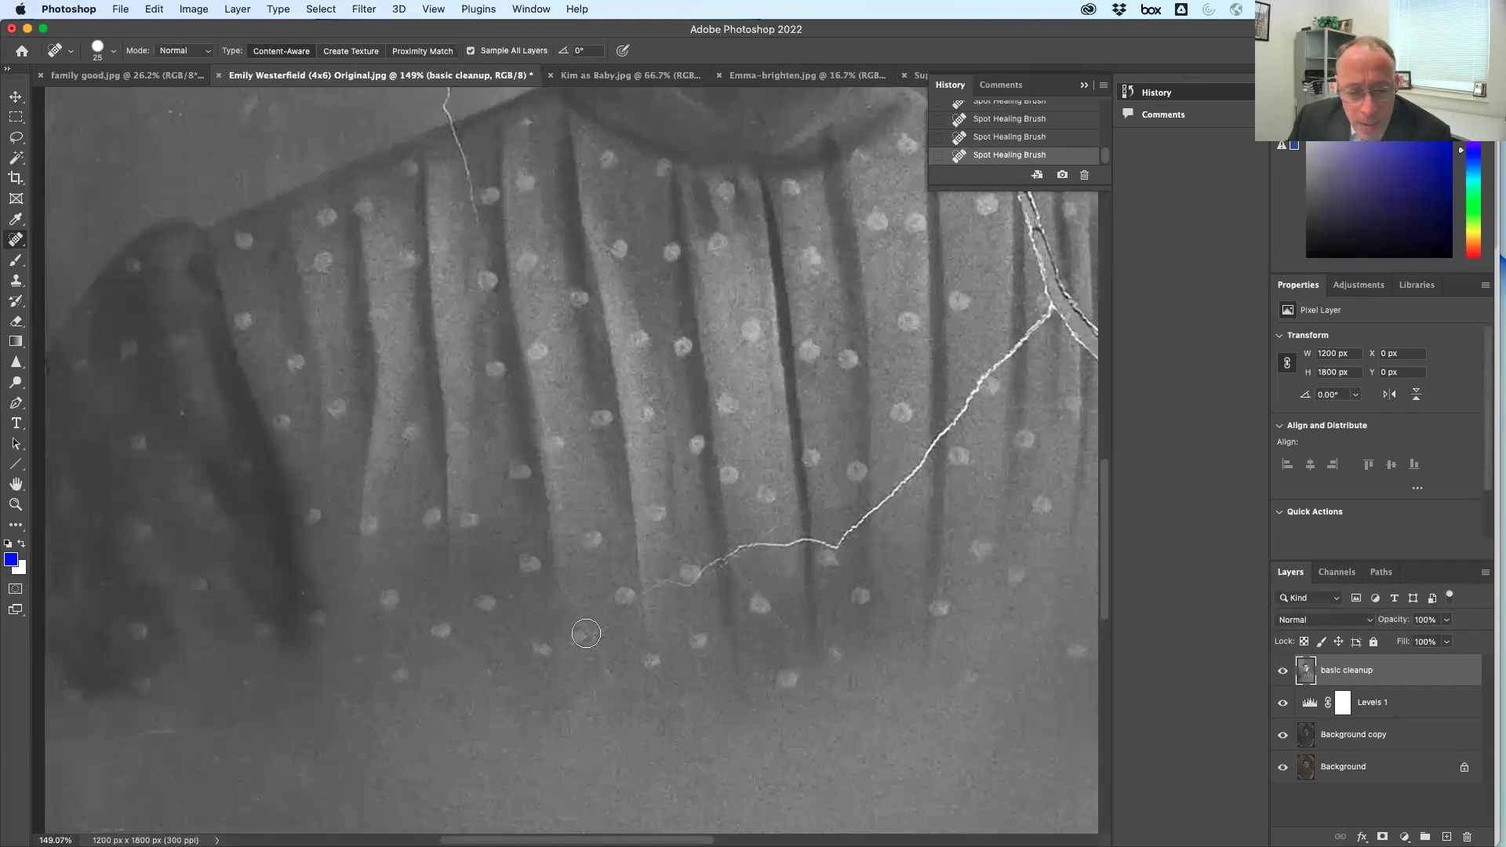
Heal the tail end of the crack across the blouse
{"action": "left_click_drag", "start_coordinate": [564, 584], "coordinate": [642, 710]}
{"action": "left_click_drag", "start_coordinate": [598, 632], "coordinate": [617, 721]}
{"action": "mouse_move", "coordinate": [624, 600]}
{"action": "left_mouse_down"}
{"action": "mouse_move", "coordinate": [812, 545]}
{"action": "mouse_move", "coordinate": [914, 482]}
{"action": "mouse_move", "coordinate": [906, 493]}
{"action": "left_mouse_up"}
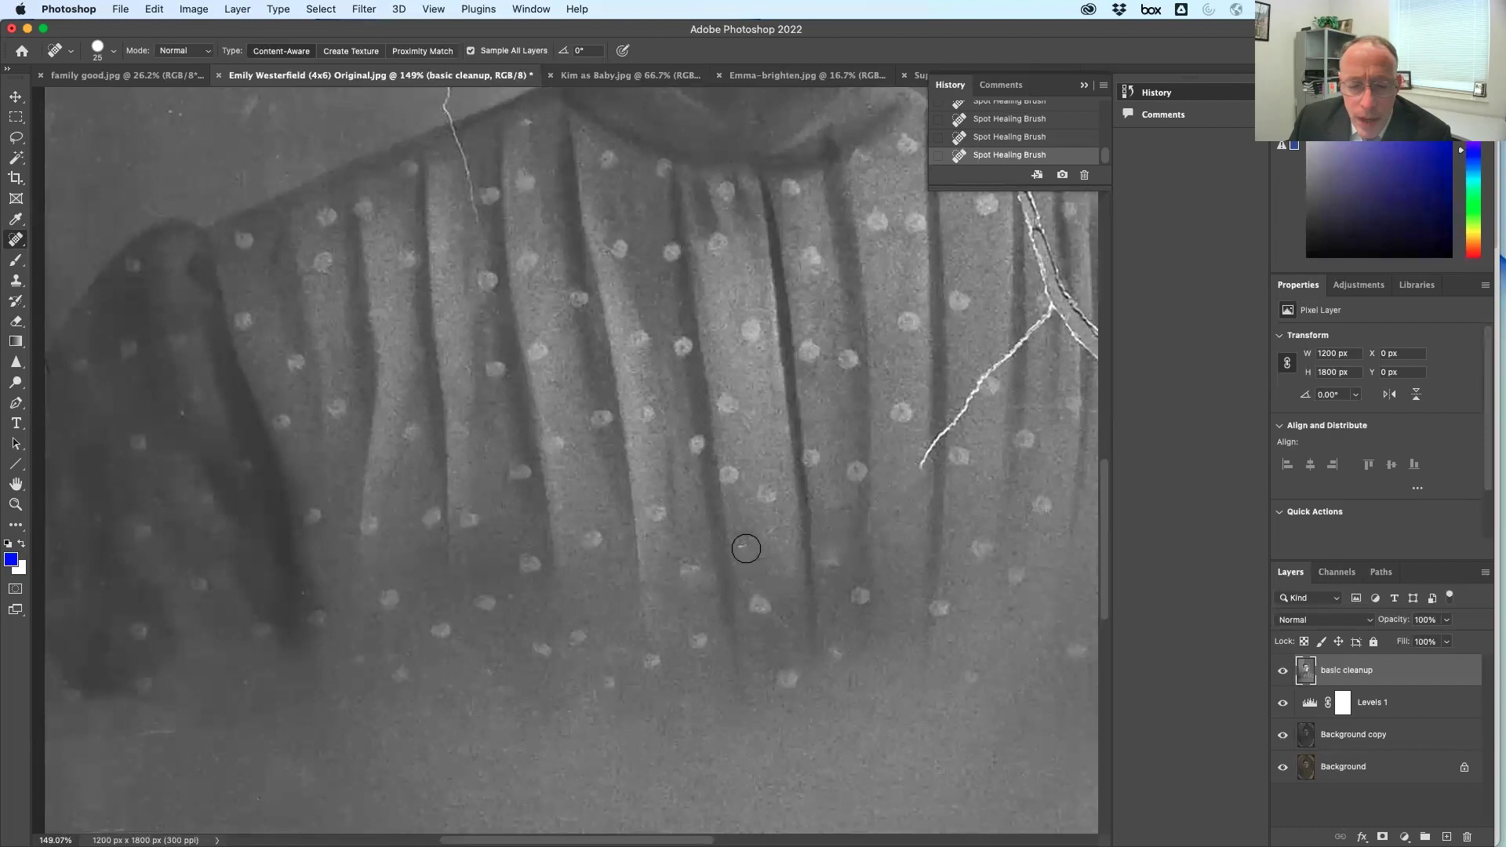
{"action": "mouse_move", "coordinate": [850, 406]}
{"action": "left_mouse_down"}
{"action": "mouse_move", "coordinate": [729, 477]}
{"action": "mouse_move", "coordinate": [595, 499]}
{"action": "left_mouse_up"}
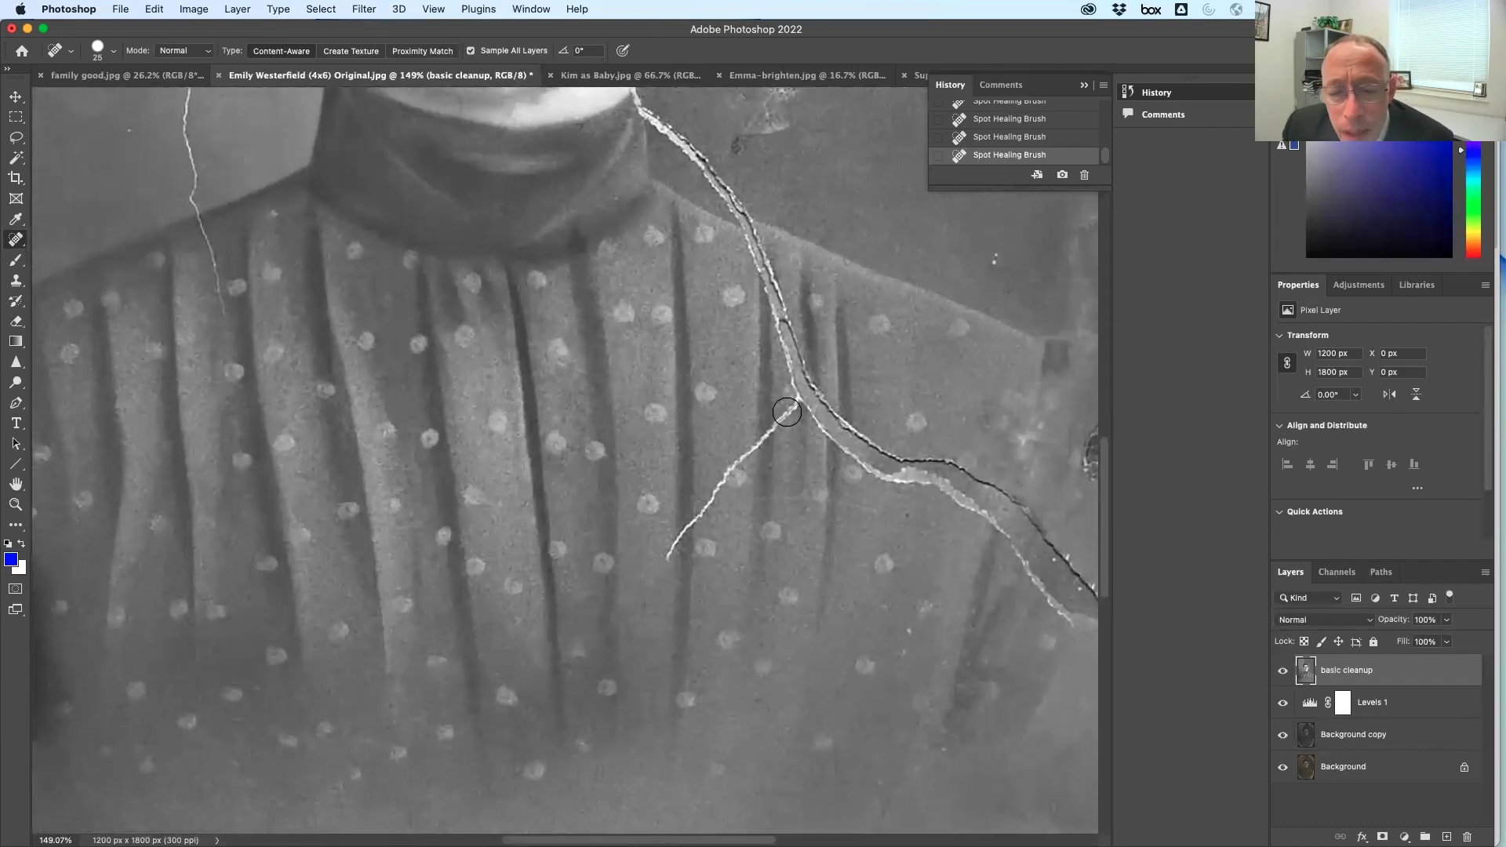
Heal the crack from below the collar up toward the cheek
{"action": "left_click_drag", "start_coordinate": [789, 408], "coordinate": [677, 548]}
{"action": "scroll", "coordinate": [702, 250], "scroll_direction": "up", "scroll_amount": 10}
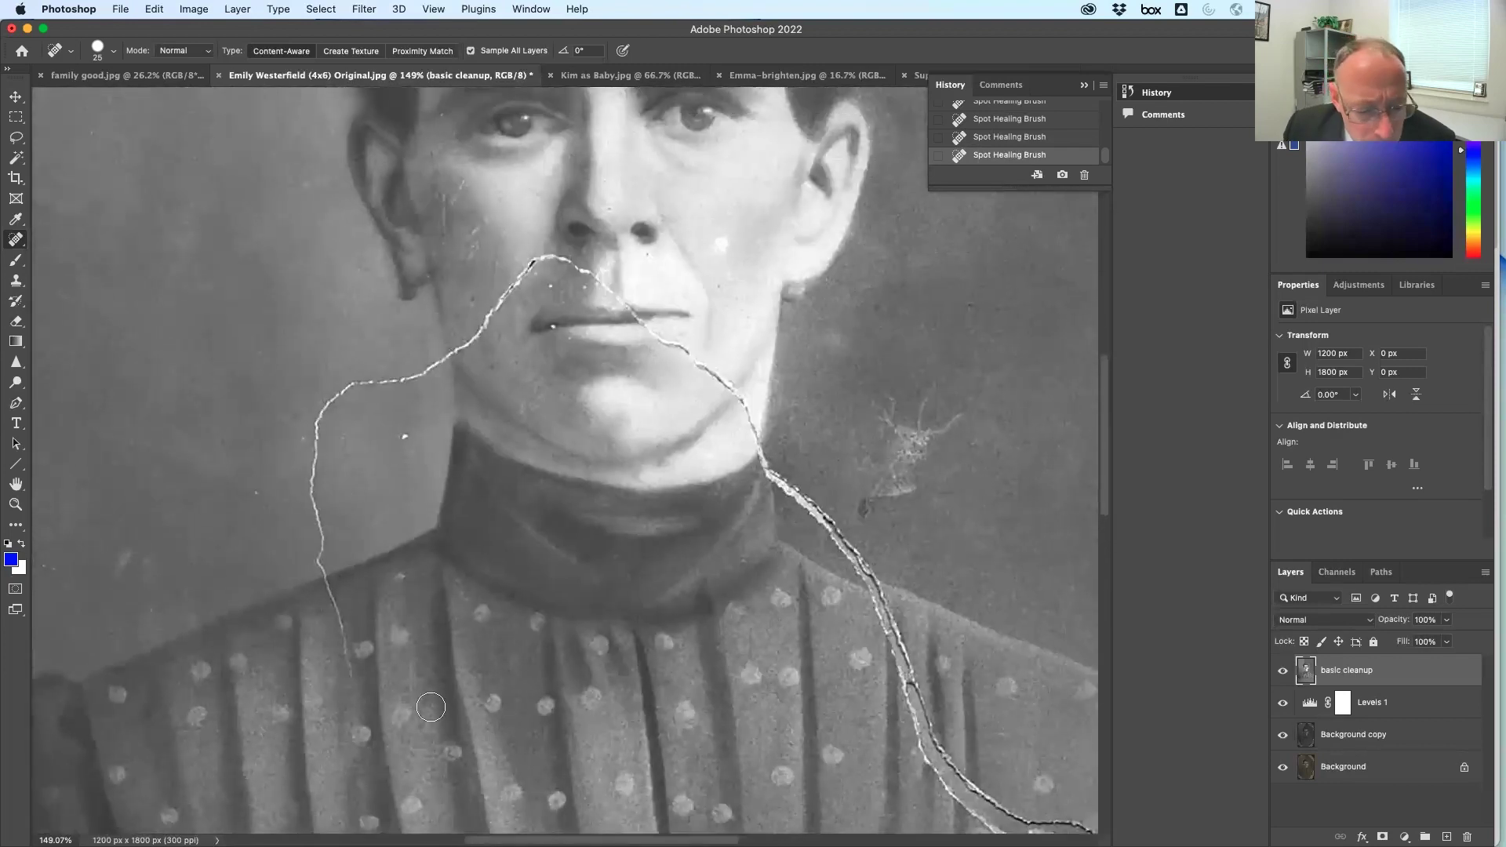
{"action": "mouse_move", "coordinate": [341, 675]}
{"action": "left_mouse_down"}
{"action": "mouse_move", "coordinate": [318, 488]}
{"action": "mouse_move", "coordinate": [328, 401]}
{"action": "mouse_move", "coordinate": [459, 346]}
{"action": "mouse_move", "coordinate": [556, 259]}
{"action": "left_mouse_up"}
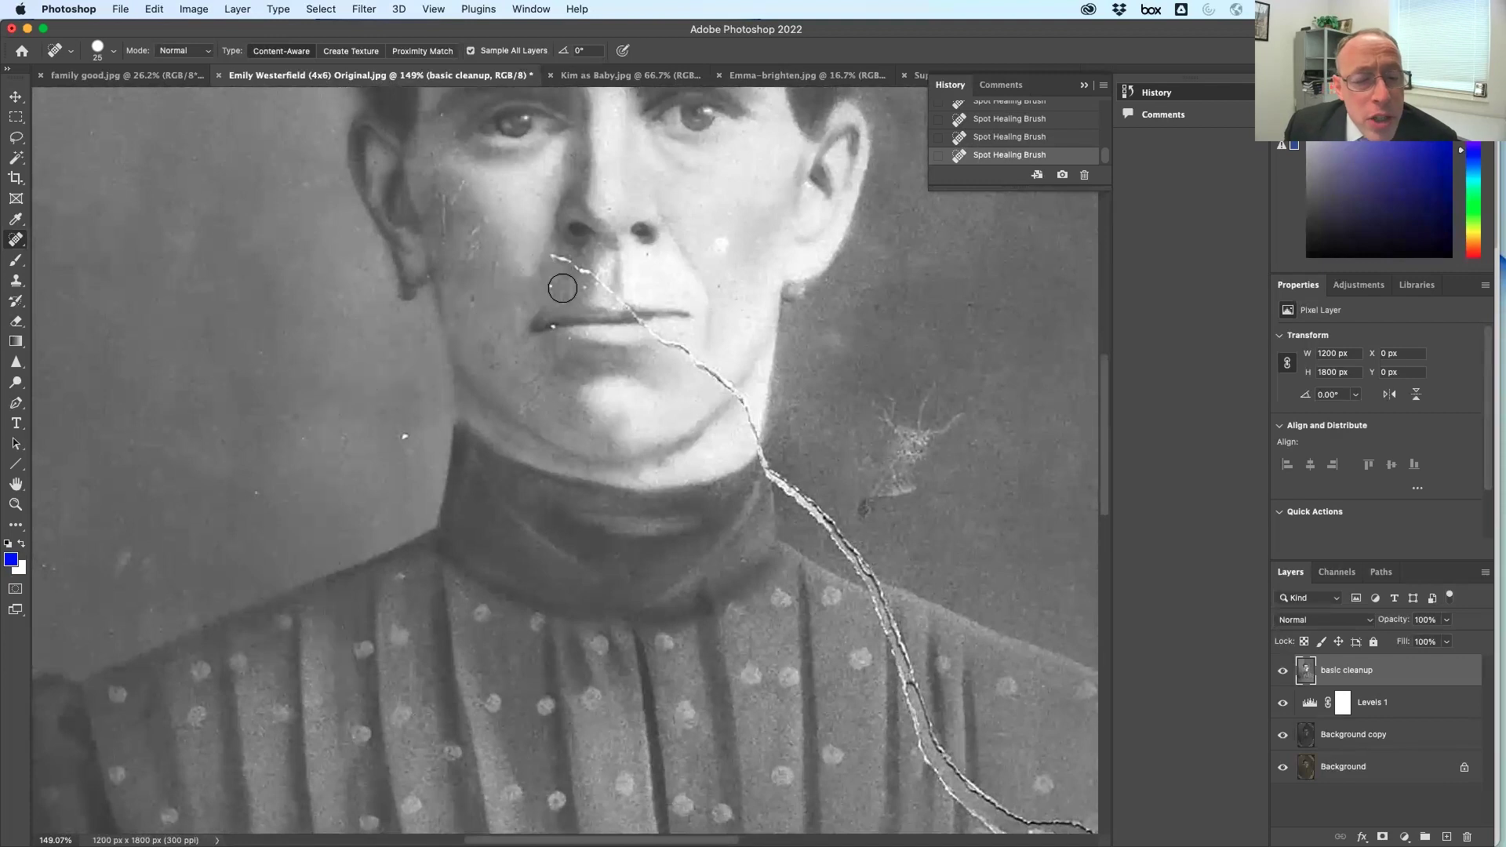
With a smaller brush, heal the crack by the nose, mouth and chin, plus lip and face specks
{"action": "key", "text": "bracketleft"}
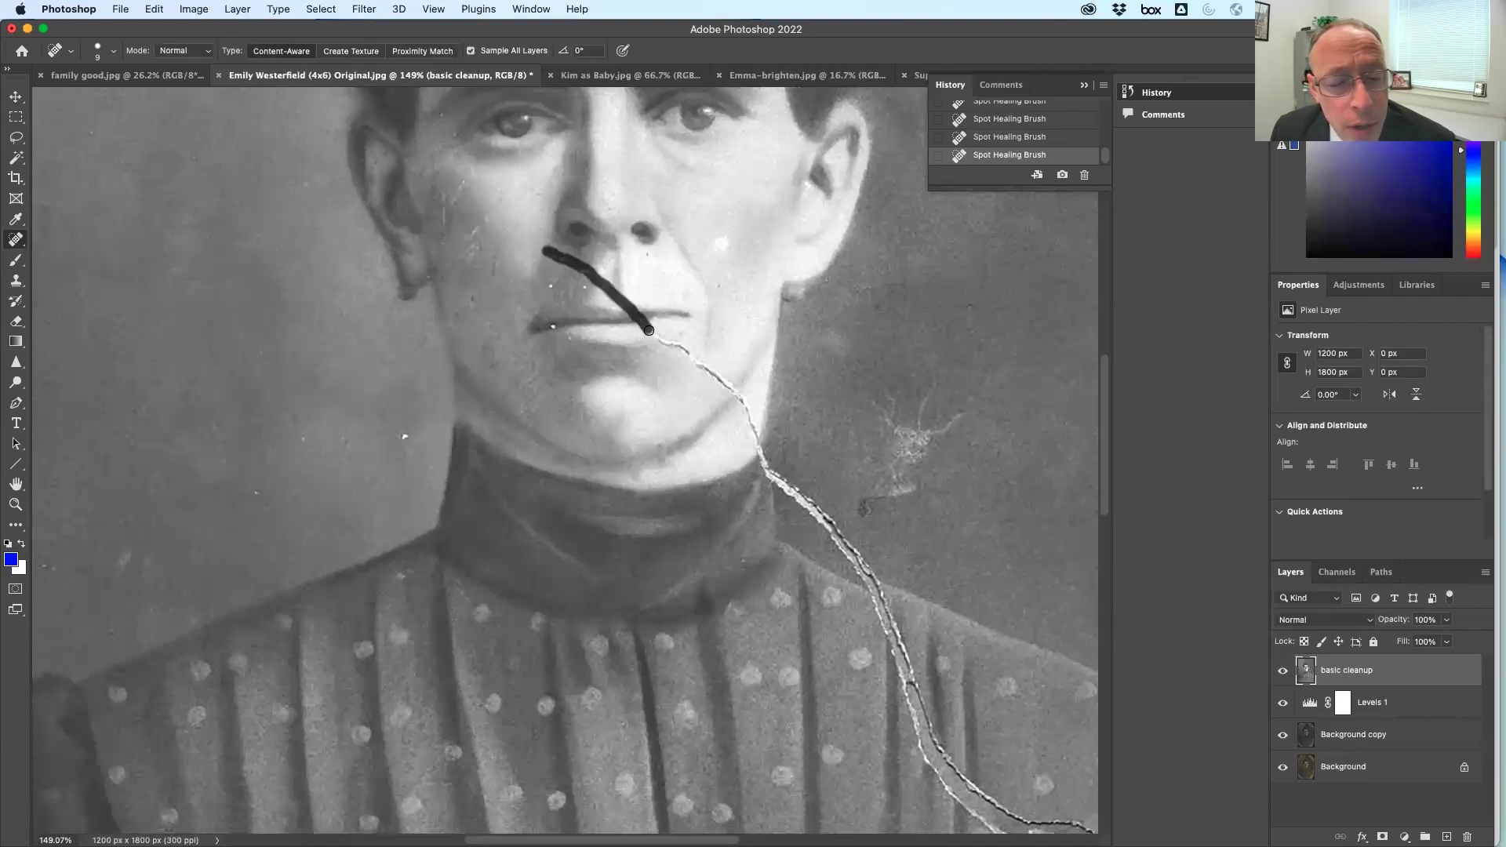
{"action": "left_click_drag", "start_coordinate": [671, 344], "coordinate": [678, 349]}
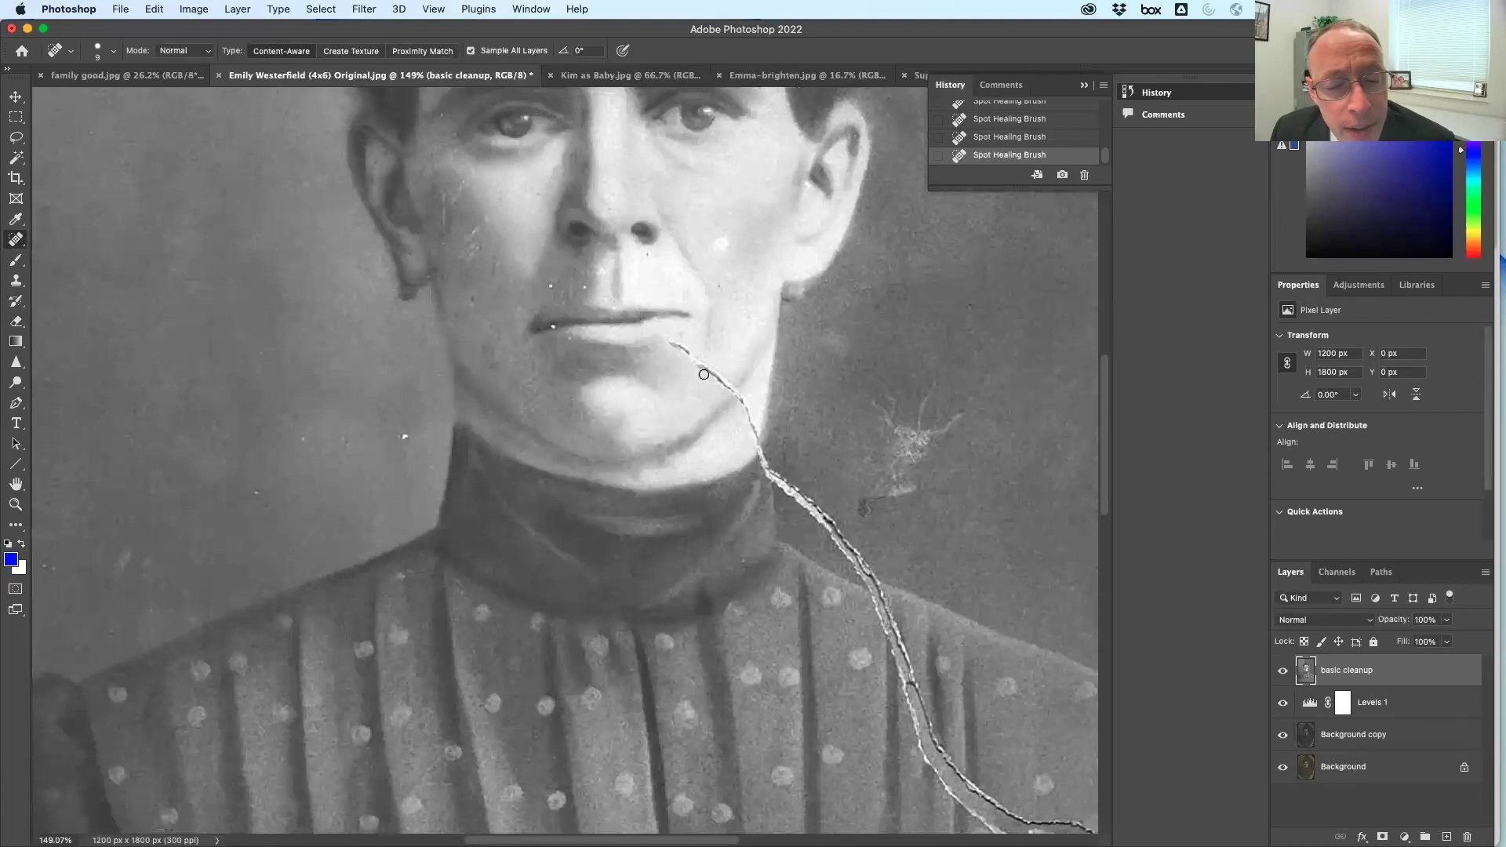
{"action": "left_click_drag", "start_coordinate": [698, 365], "coordinate": [697, 366]}
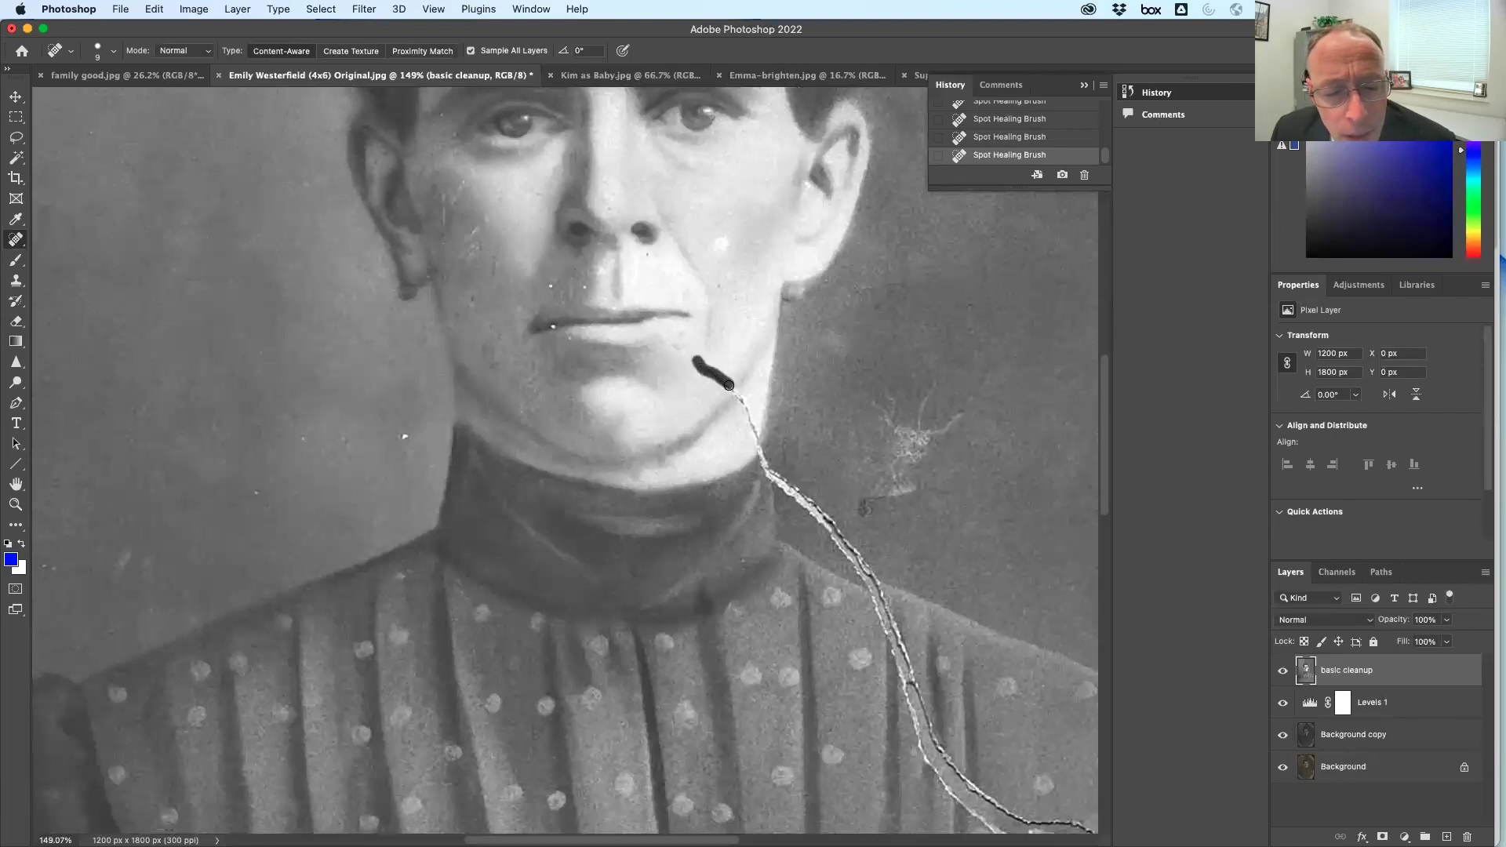
{"action": "left_click_drag", "start_coordinate": [757, 438], "coordinate": [768, 478]}
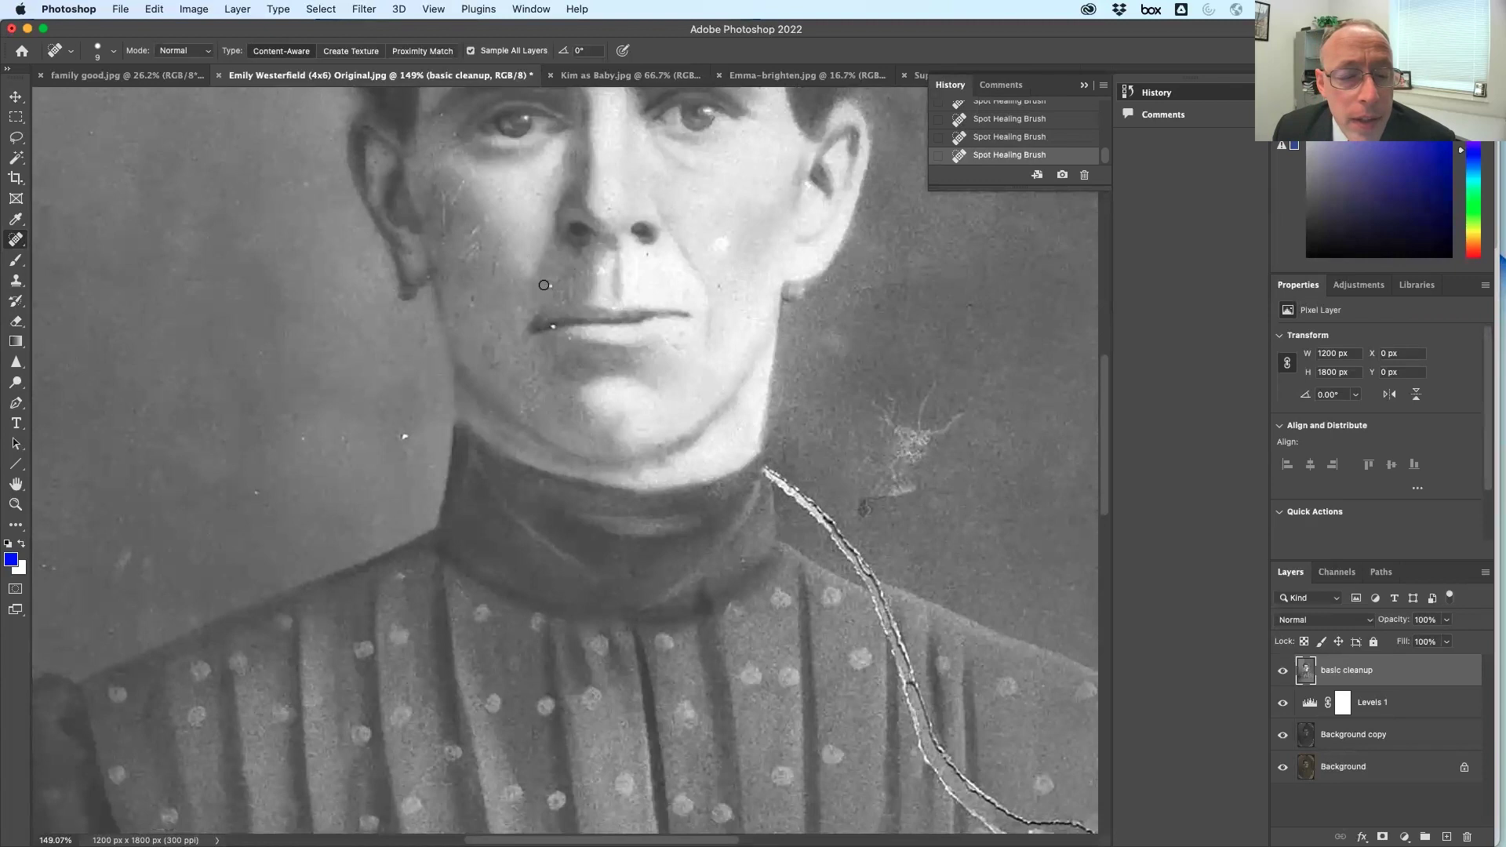
{"action": "left_click_drag", "start_coordinate": [555, 284], "coordinate": [557, 285]}
{"action": "left_click", "coordinate": [553, 326]}
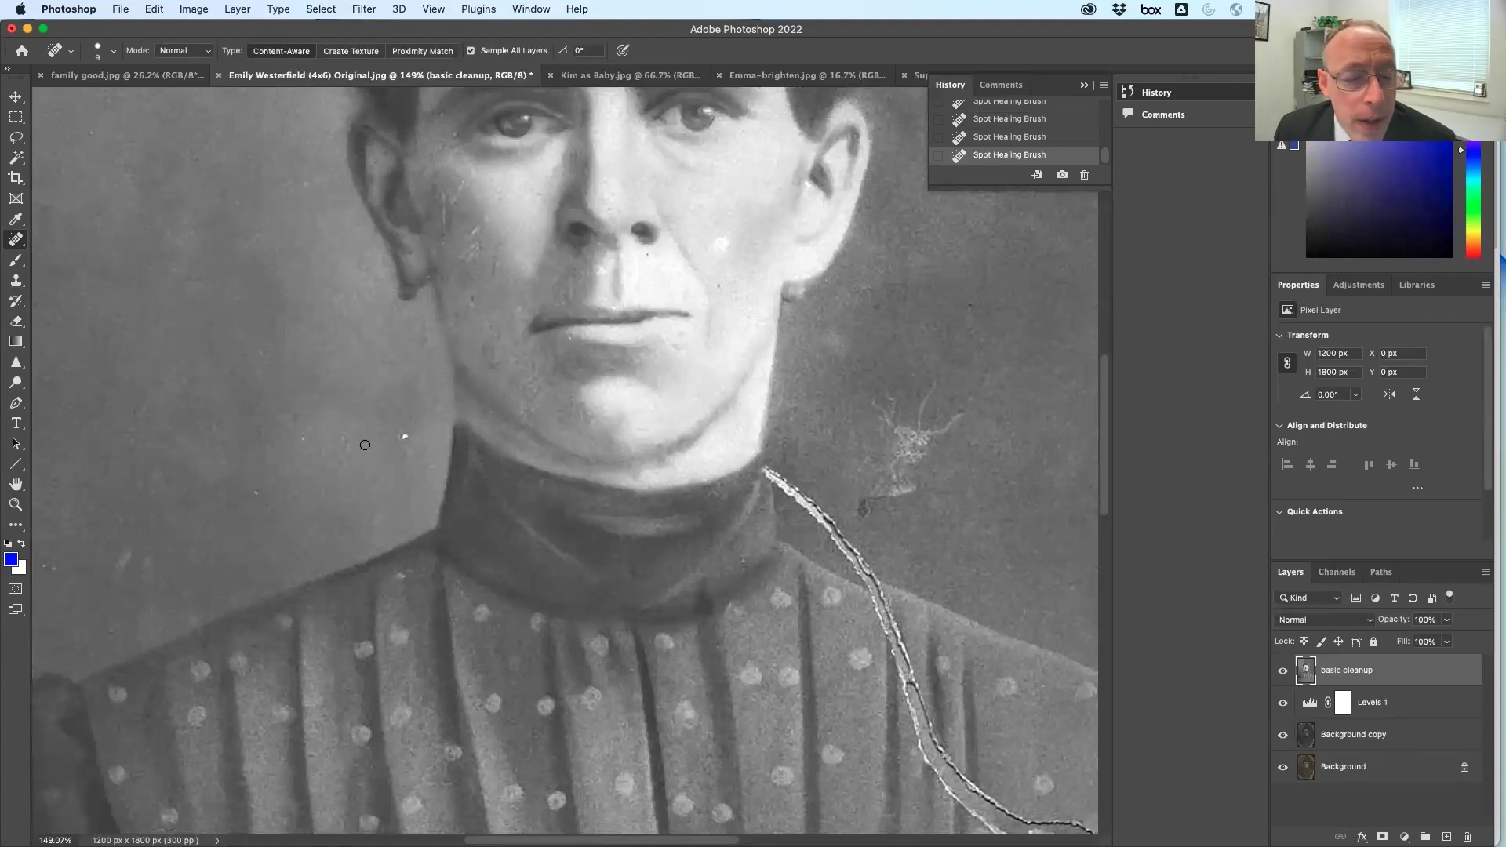
{"action": "left_click_drag", "start_coordinate": [399, 436], "coordinate": [408, 436]}
Heal background blemishes left of the neck, right of the face and beside the shoulder
{"action": "left_click_drag", "start_coordinate": [262, 492], "coordinate": [254, 493]}
{"action": "scroll", "coordinate": [575, 434], "scroll_direction": "right", "scroll_amount": 6}
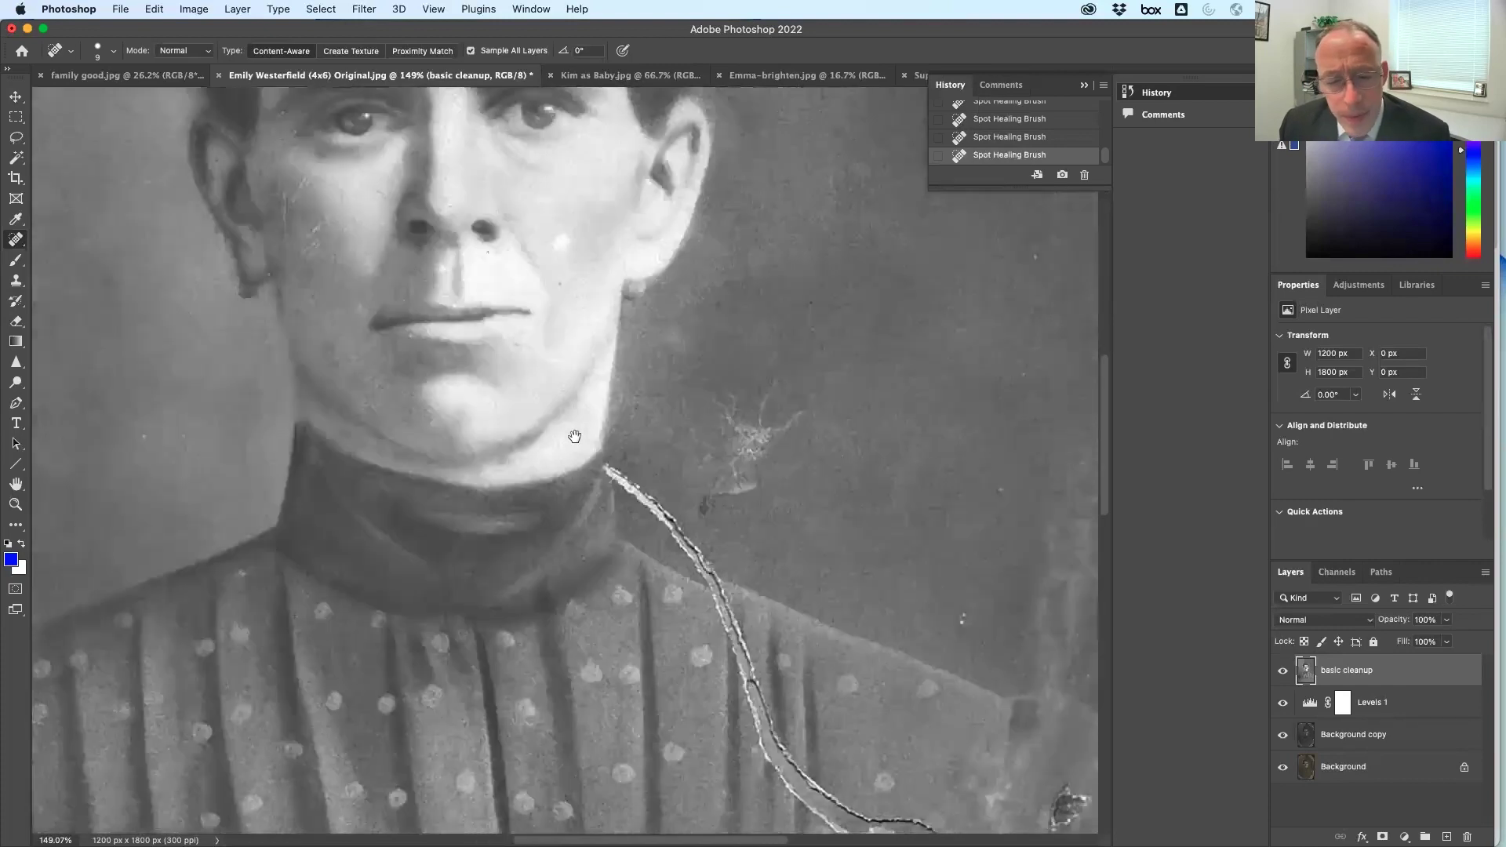
{"action": "key", "text": "bracketright"}
{"action": "key", "text": "bracketright"}
{"action": "key", "text": "bracketright"}
{"action": "key", "text": "bracketright"}
{"action": "mouse_move", "coordinate": [696, 393]}
{"action": "left_mouse_down"}
{"action": "mouse_move", "coordinate": [717, 429]}
{"action": "mouse_move", "coordinate": [657, 407]}
{"action": "mouse_move", "coordinate": [658, 475]}
{"action": "mouse_move", "coordinate": [642, 494]}
{"action": "mouse_move", "coordinate": [696, 420]}
{"action": "left_mouse_up"}
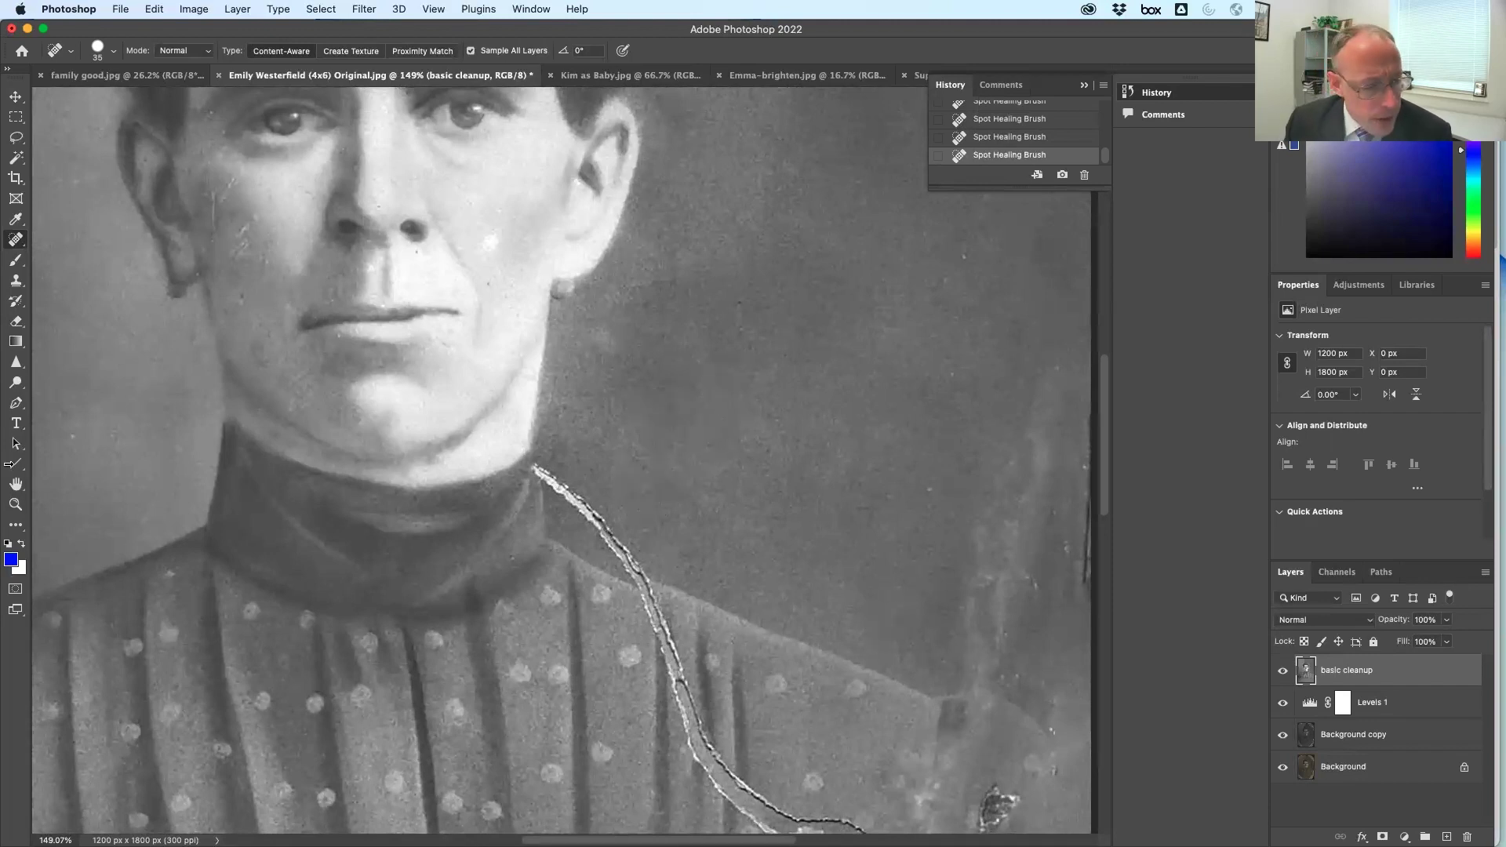
{"action": "scroll", "coordinate": [578, 393], "scroll_direction": "down", "scroll_amount": 5}
{"action": "scroll", "coordinate": [578, 394], "scroll_direction": "right", "scroll_amount": 3}
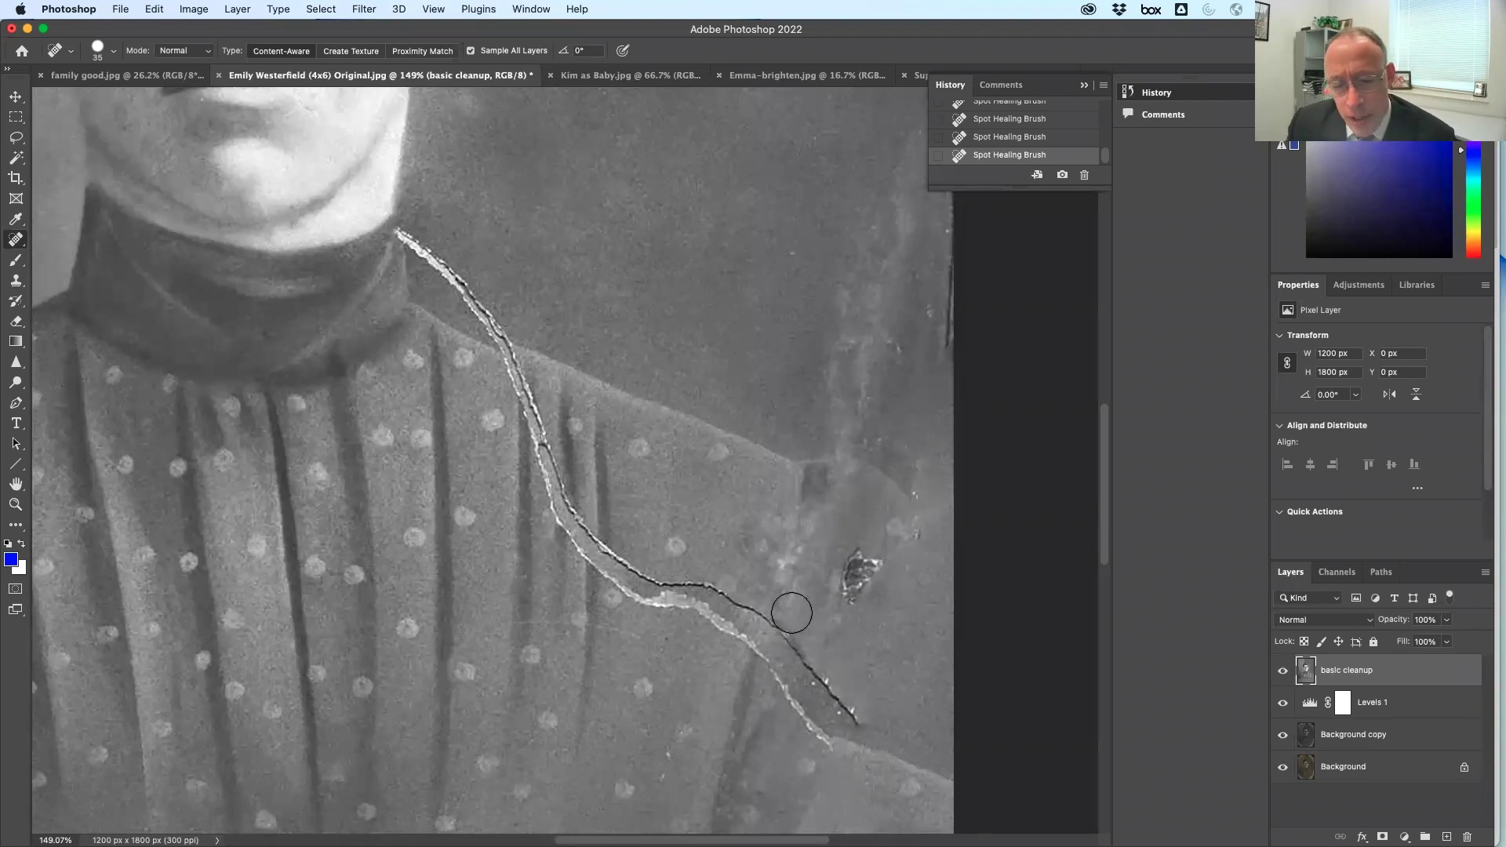
{"action": "mouse_move", "coordinate": [863, 553]}
{"action": "left_mouse_down"}
{"action": "mouse_move", "coordinate": [852, 595]}
{"action": "mouse_move", "coordinate": [863, 561]}
{"action": "left_mouse_up"}
{"action": "mouse_move", "coordinate": [848, 400]}
{"action": "left_mouse_down"}
{"action": "mouse_move", "coordinate": [840, 410]}
{"action": "mouse_move", "coordinate": [886, 287]}
{"action": "mouse_move", "coordinate": [871, 246]}
{"action": "mouse_move", "coordinate": [902, 209]}
{"action": "mouse_move", "coordinate": [835, 292]}
{"action": "mouse_move", "coordinate": [840, 209]}
{"action": "mouse_move", "coordinate": [817, 296]}
{"action": "mouse_move", "coordinate": [840, 414]}
{"action": "mouse_move", "coordinate": [907, 380]}
{"action": "mouse_move", "coordinate": [815, 429]}
{"action": "left_mouse_up"}
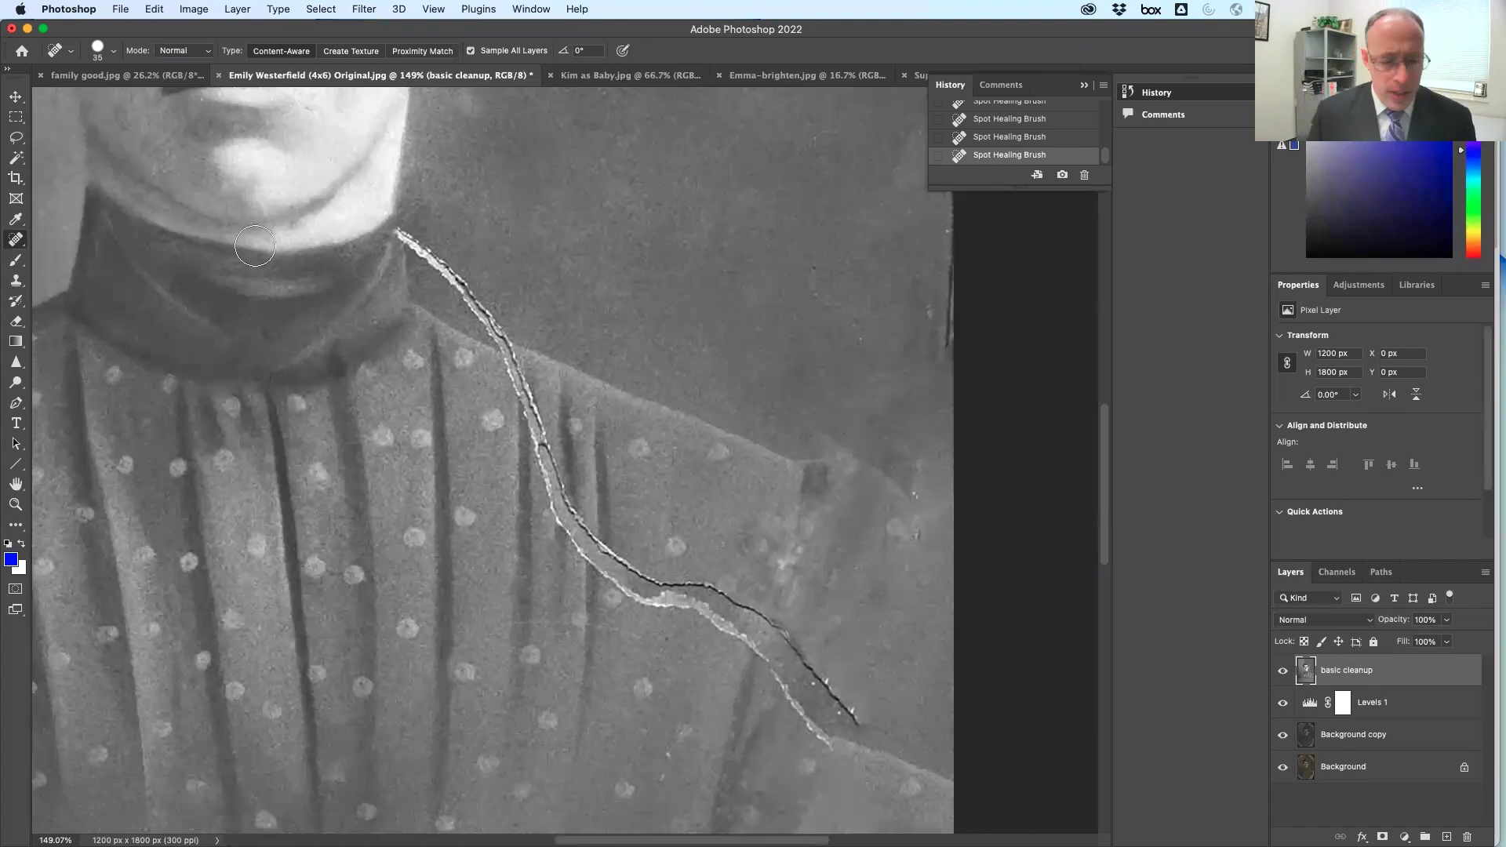
{"action": "left_click", "coordinate": [16, 138]}
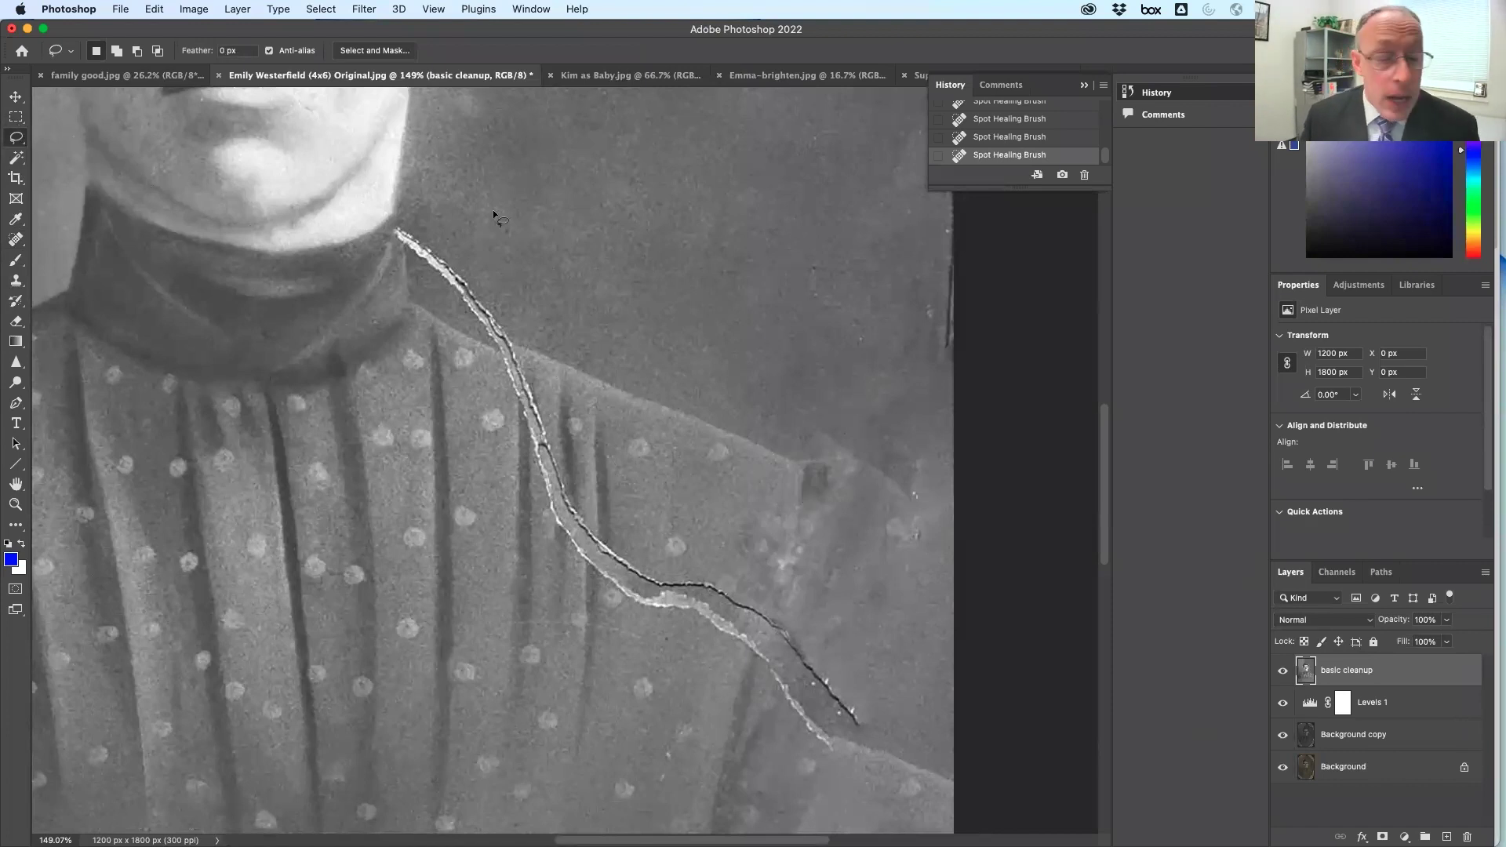
Lasso the area around the shoulder crack, adding the background above it
{"action": "mouse_move", "coordinate": [511, 346]}
{"action": "left_mouse_down"}
{"action": "mouse_move", "coordinate": [786, 457]}
{"action": "mouse_move", "coordinate": [871, 459]}
{"action": "mouse_move", "coordinate": [915, 481]}
{"action": "mouse_move", "coordinate": [932, 554]}
{"action": "mouse_move", "coordinate": [923, 654]}
{"action": "mouse_move", "coordinate": [871, 720]}
{"action": "mouse_move", "coordinate": [827, 690]}
{"action": "left_mouse_up"}
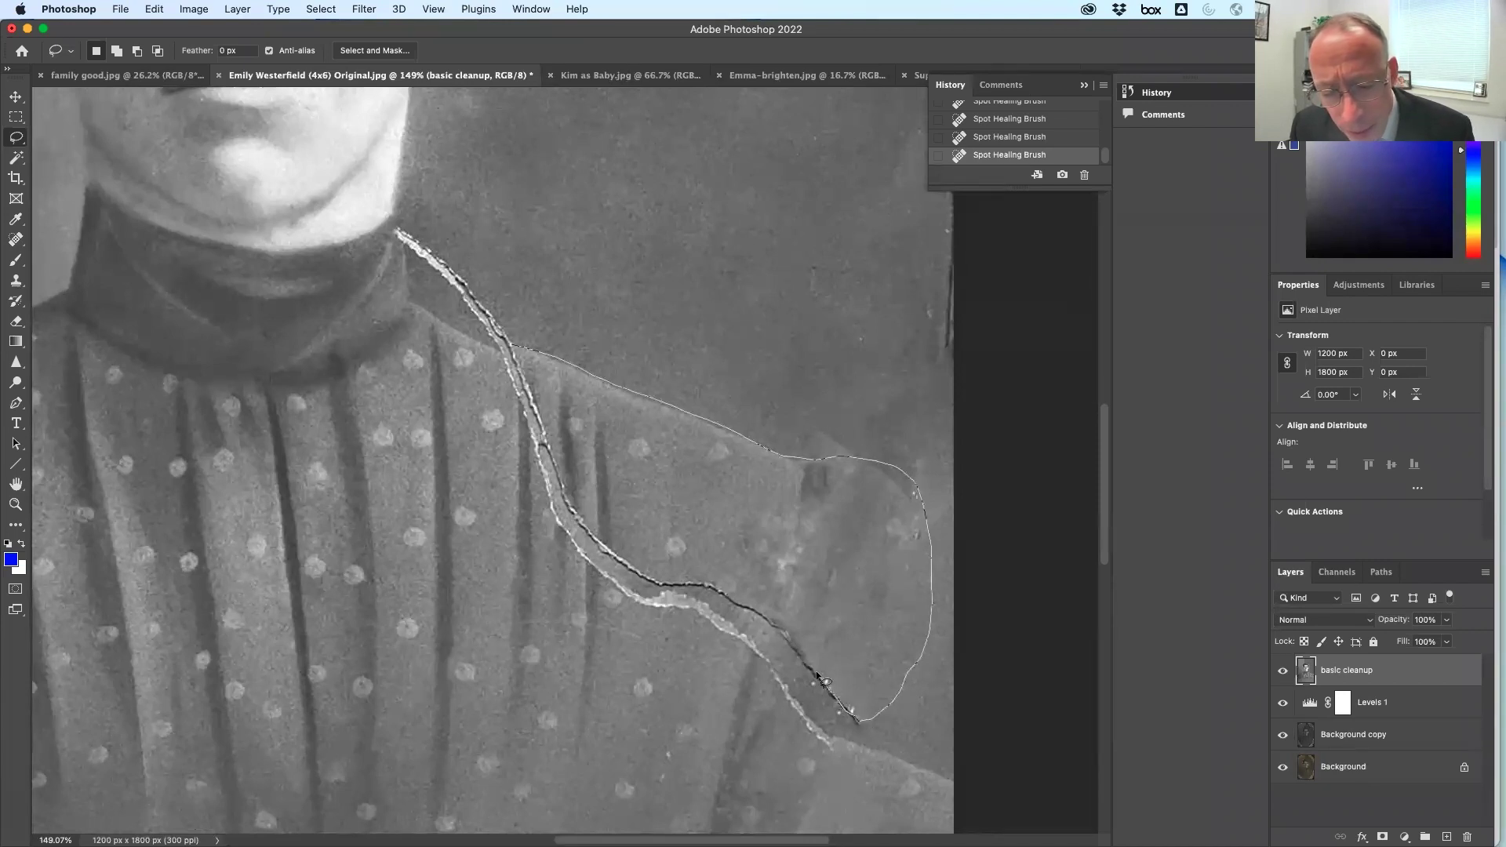
{"action": "mouse_move", "coordinate": [753, 610]}
{"action": "left_mouse_down"}
{"action": "mouse_move", "coordinate": [640, 576]}
{"action": "mouse_move", "coordinate": [581, 511]}
{"action": "left_mouse_up"}
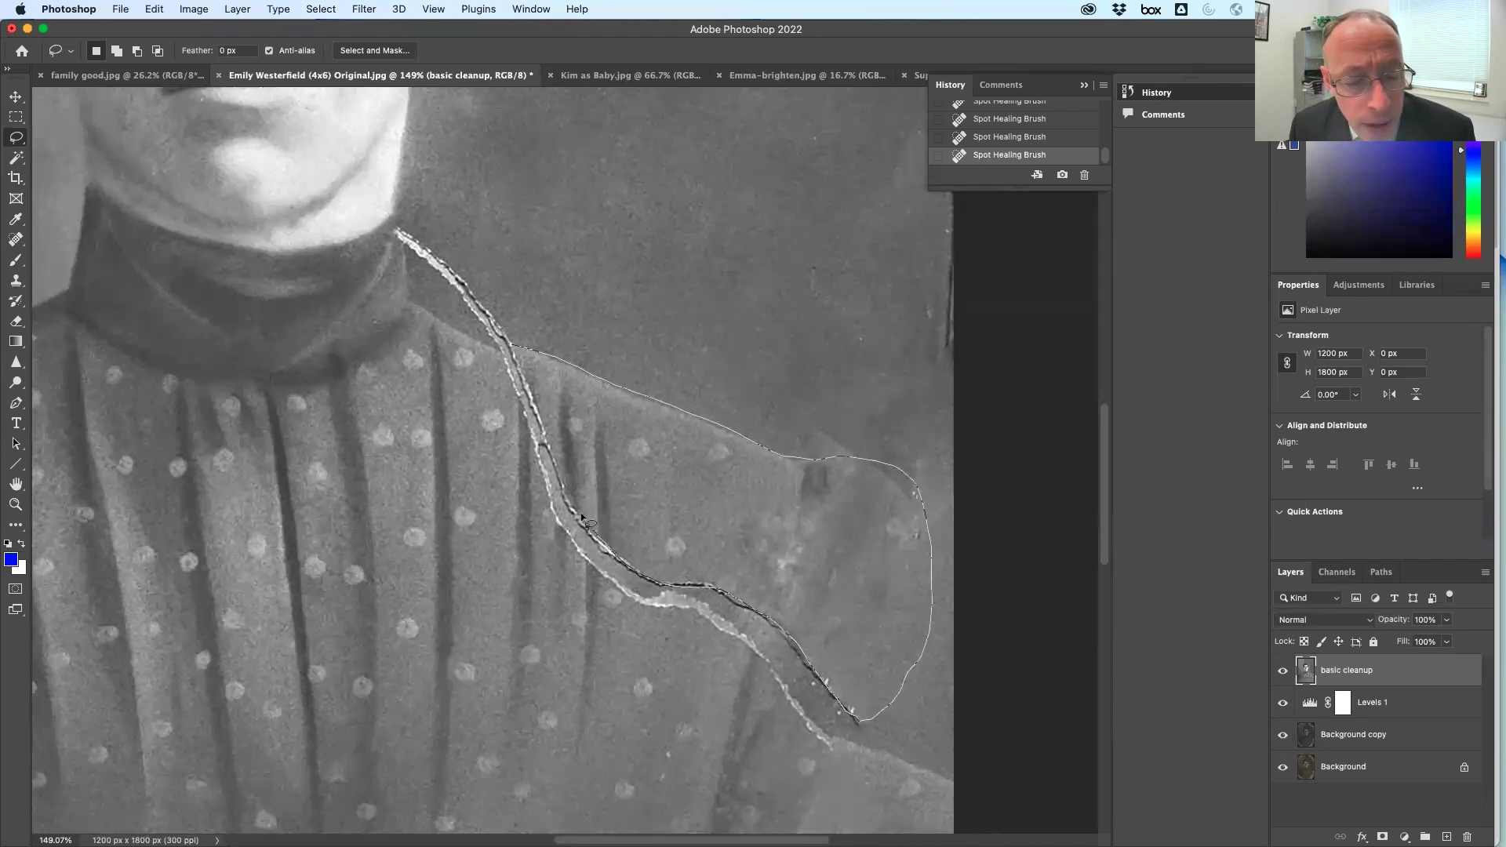
{"action": "mouse_move", "coordinate": [557, 449]}
{"action": "left_mouse_down"}
{"action": "mouse_move", "coordinate": [514, 350]}
{"action": "mouse_move", "coordinate": [503, 360]}
{"action": "mouse_move", "coordinate": [579, 511]}
{"action": "left_mouse_up"}
{"action": "key", "text": "shift"}
{"action": "left_click_drag", "start_coordinate": [636, 452], "coordinate": [597, 449]}
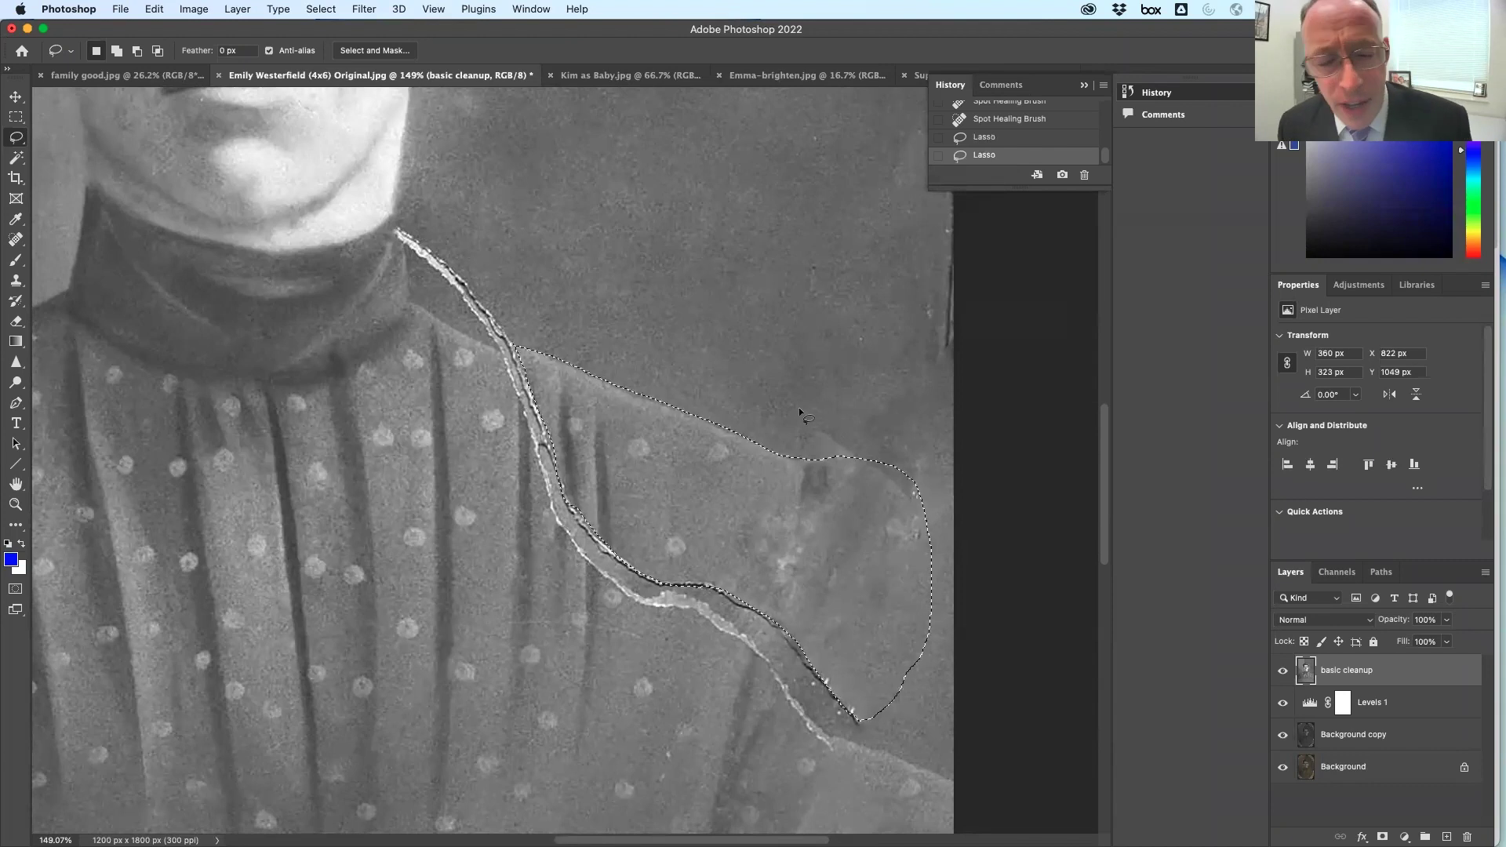
{"action": "key", "text": "shift"}
{"action": "left_click_drag", "start_coordinate": [525, 356], "coordinate": [801, 431]}
{"action": "left_click_drag", "start_coordinate": [730, 527], "coordinate": [683, 507]}
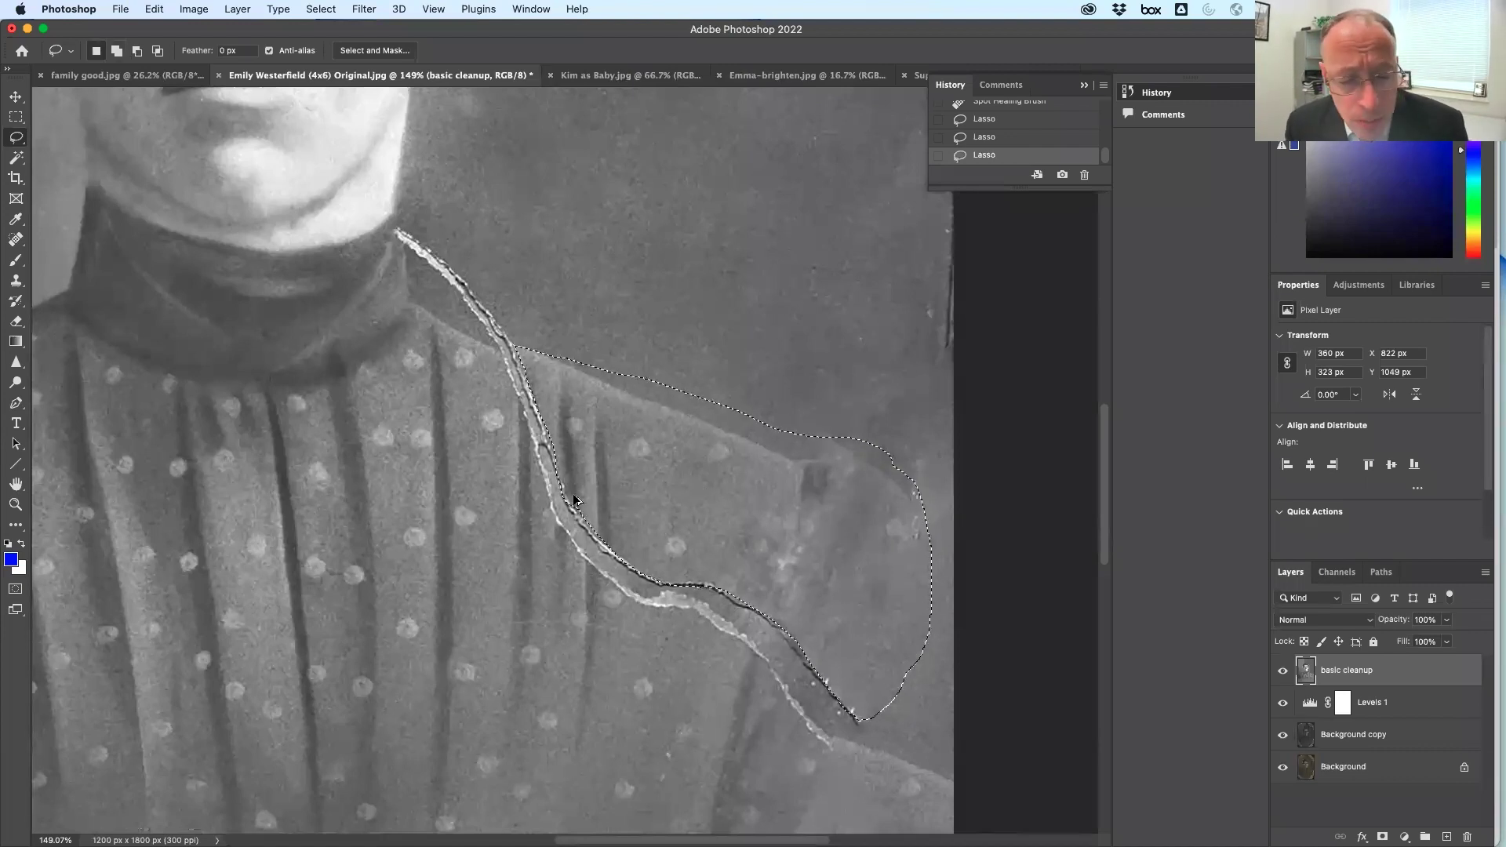
{"action": "scroll", "coordinate": [574, 500], "scroll_direction": "up", "scroll_amount": 8}
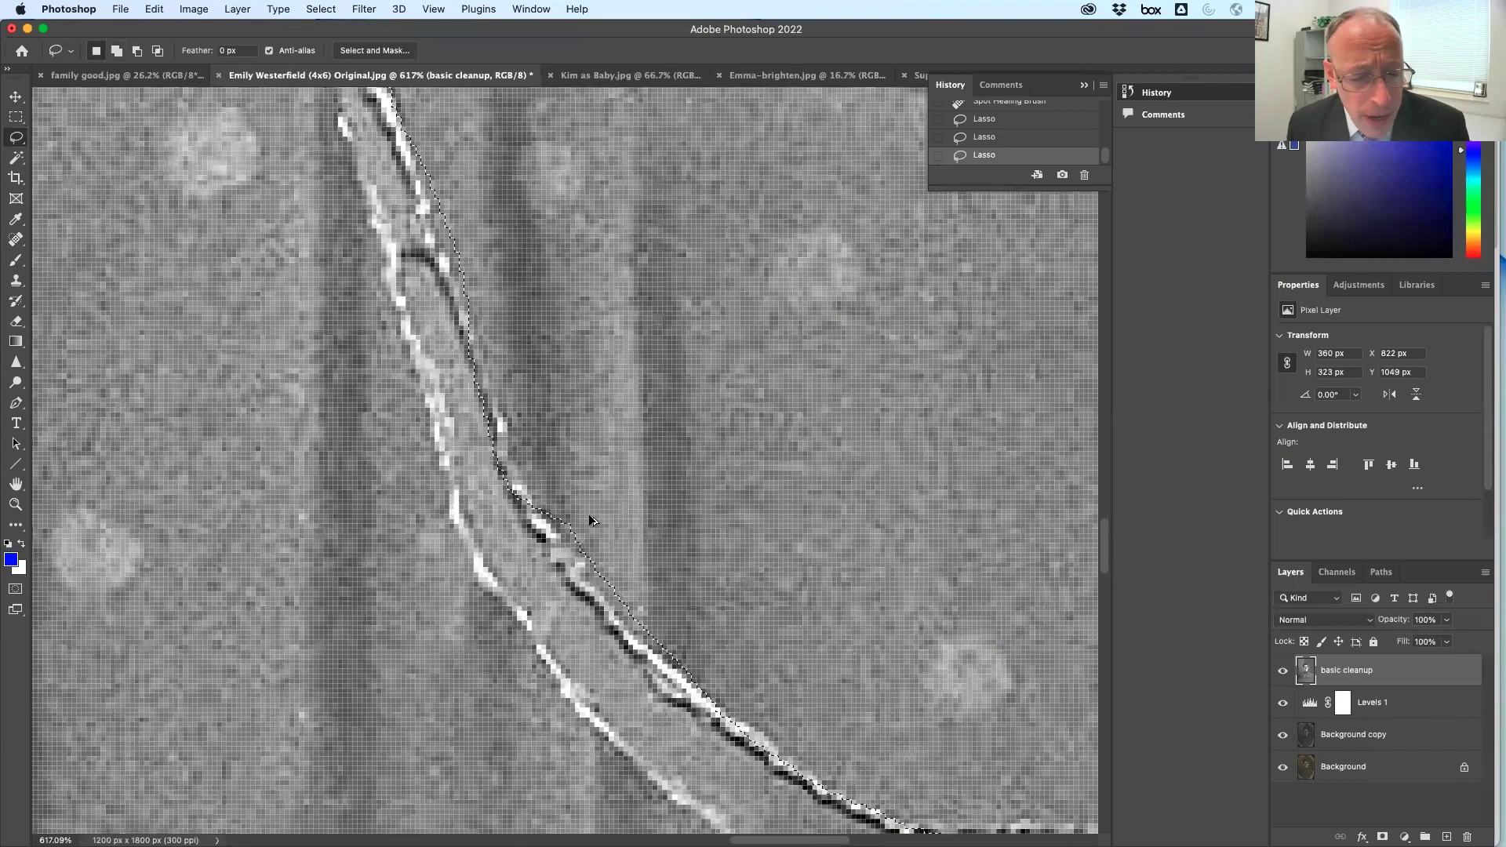
{"action": "scroll", "coordinate": [588, 515], "scroll_direction": "down", "scroll_amount": 8}
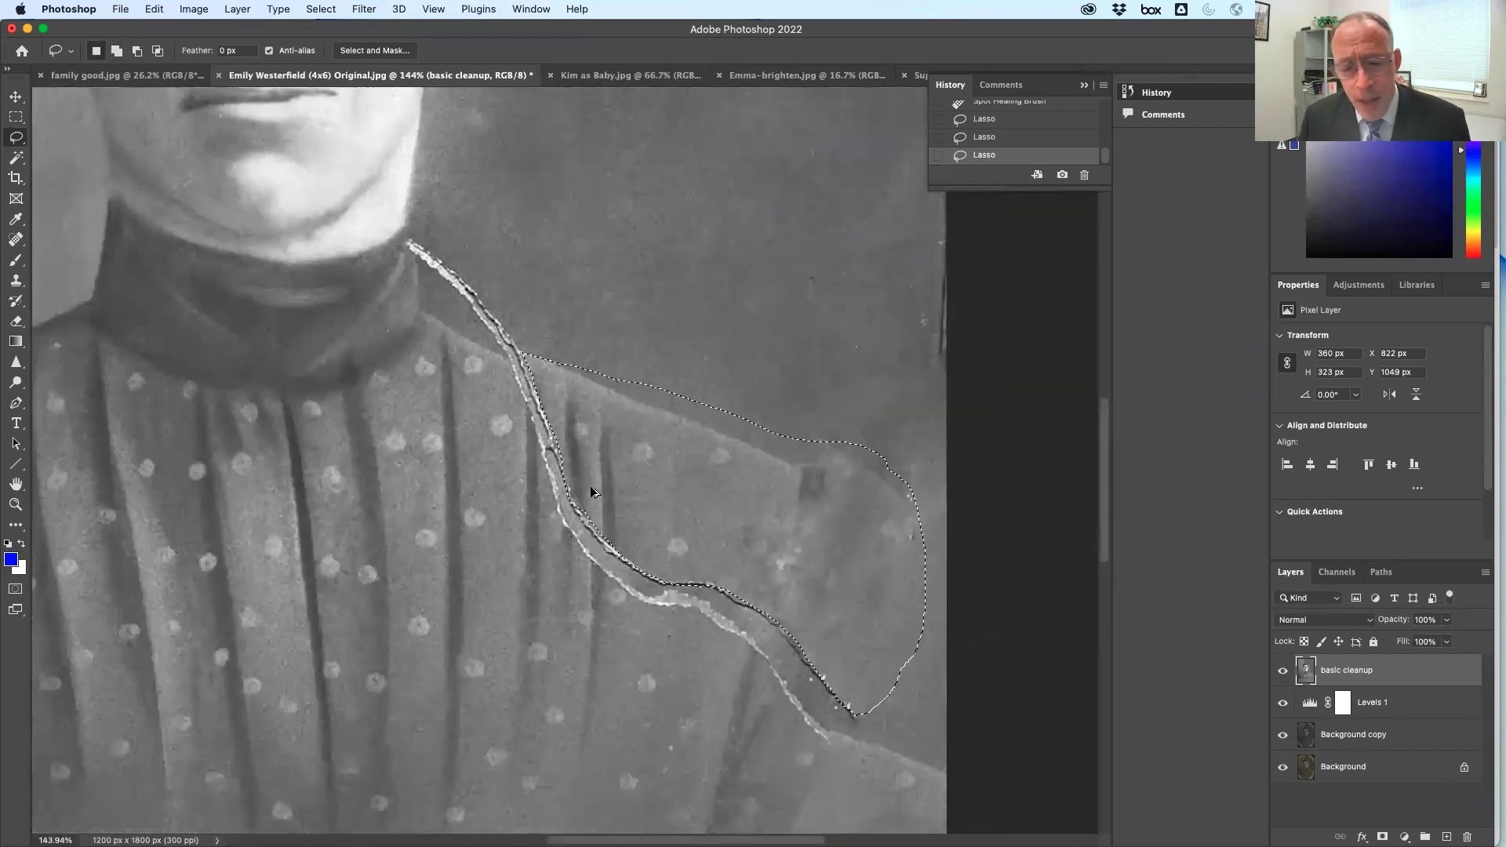
{"action": "scroll", "coordinate": [591, 491], "scroll_direction": "down", "scroll_amount": 1}
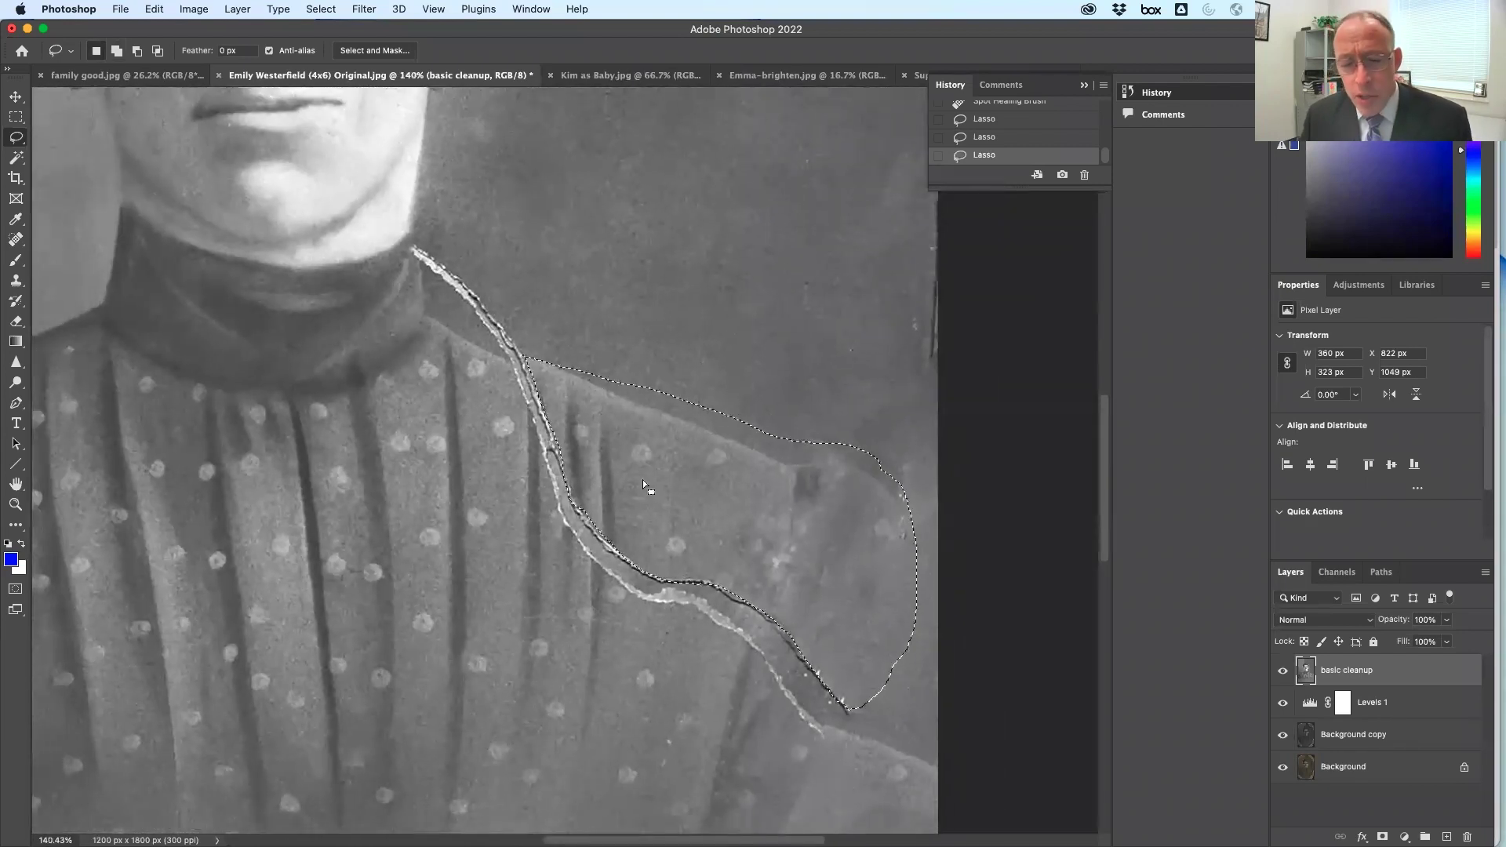
Copy and paste the selection to a new layer named 'shoulder'
{"action": "left_click", "coordinate": [154, 11]}
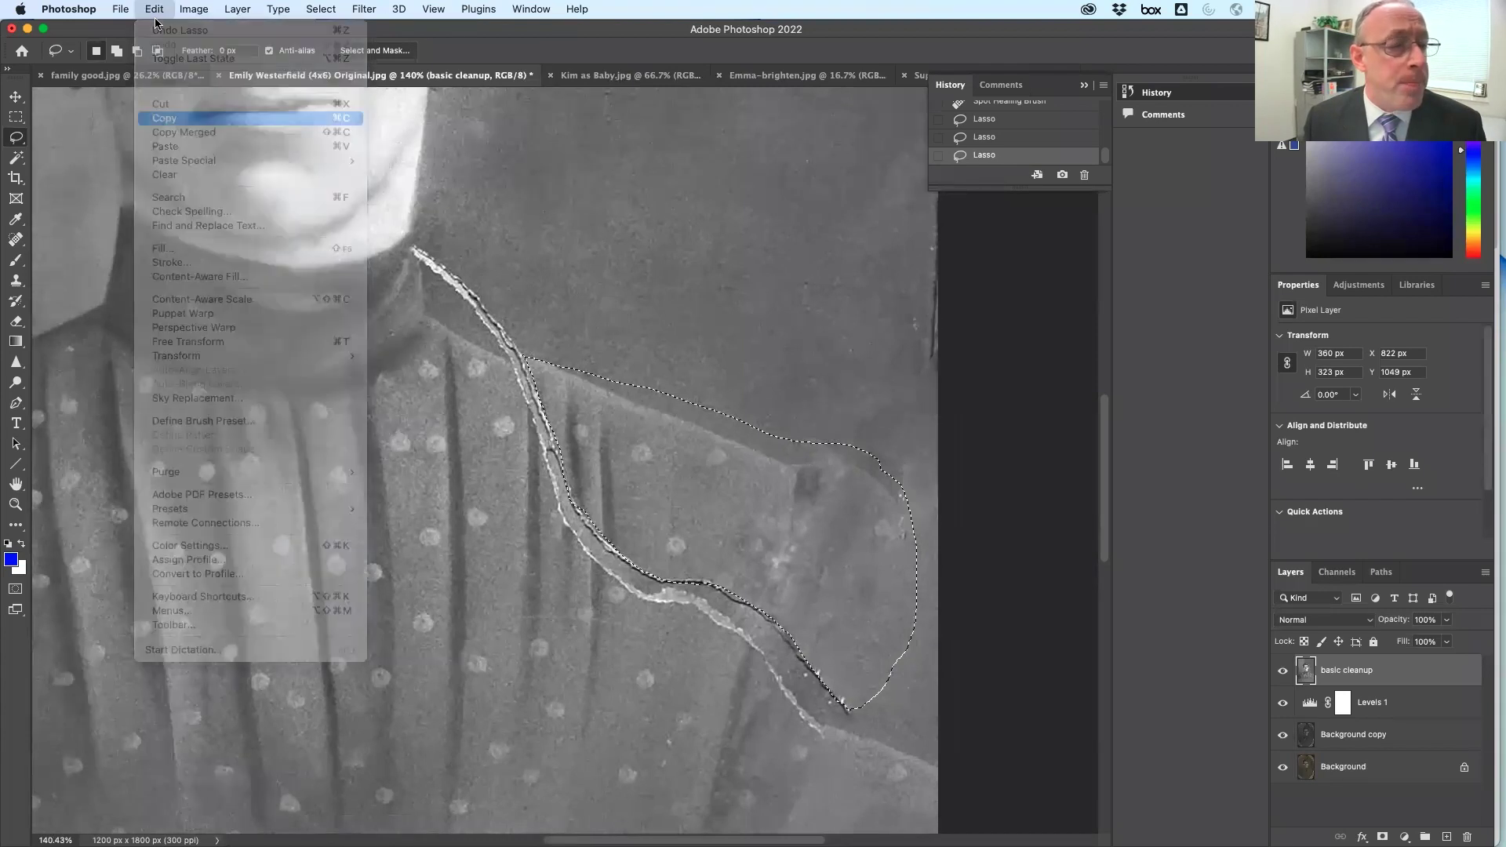
{"action": "left_click", "coordinate": [252, 145]}
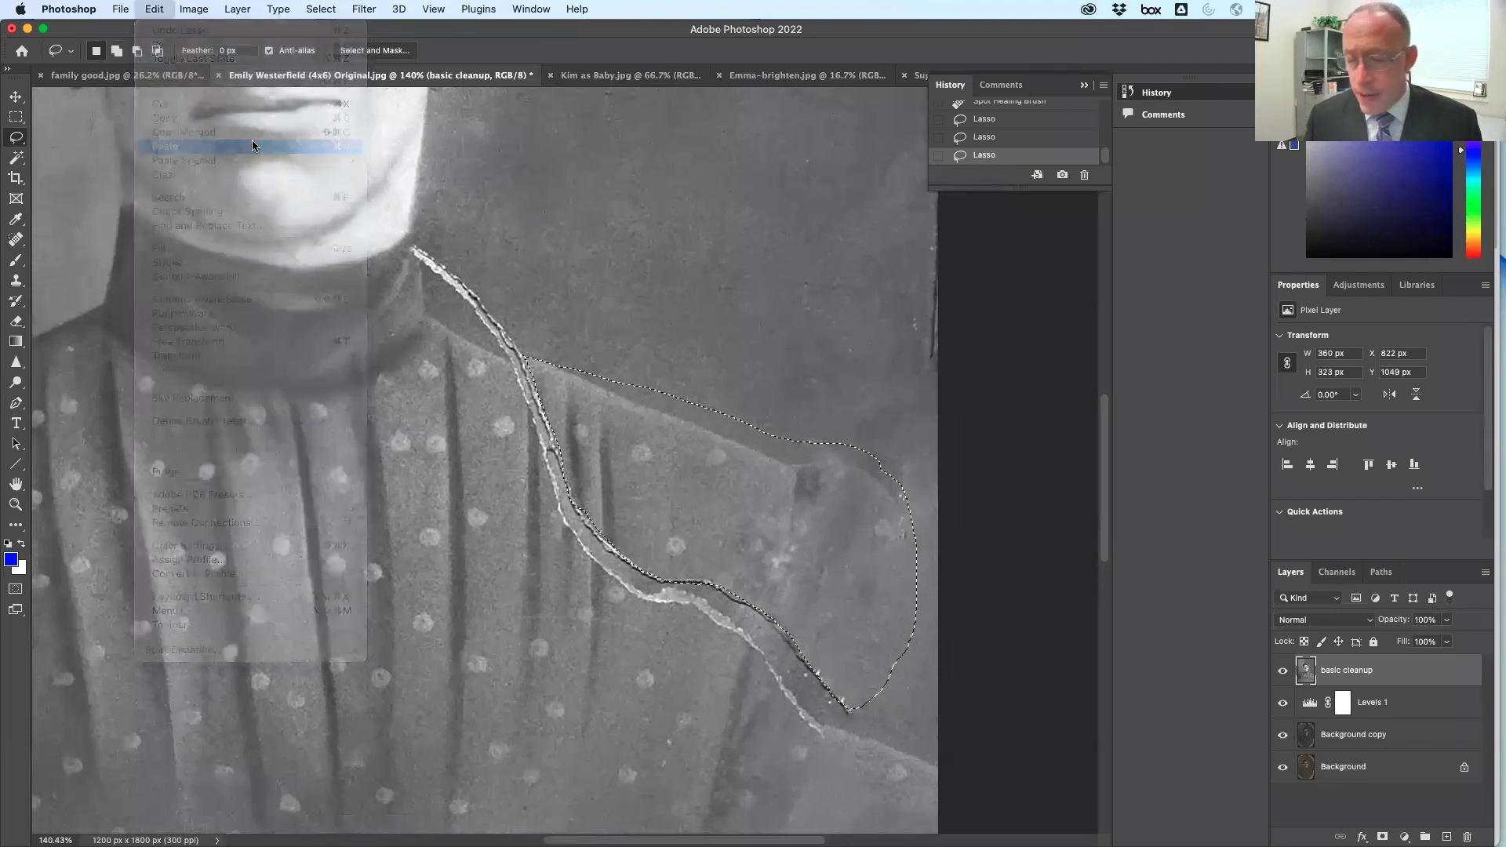
{"action": "double_click", "coordinate": [1336, 673]}
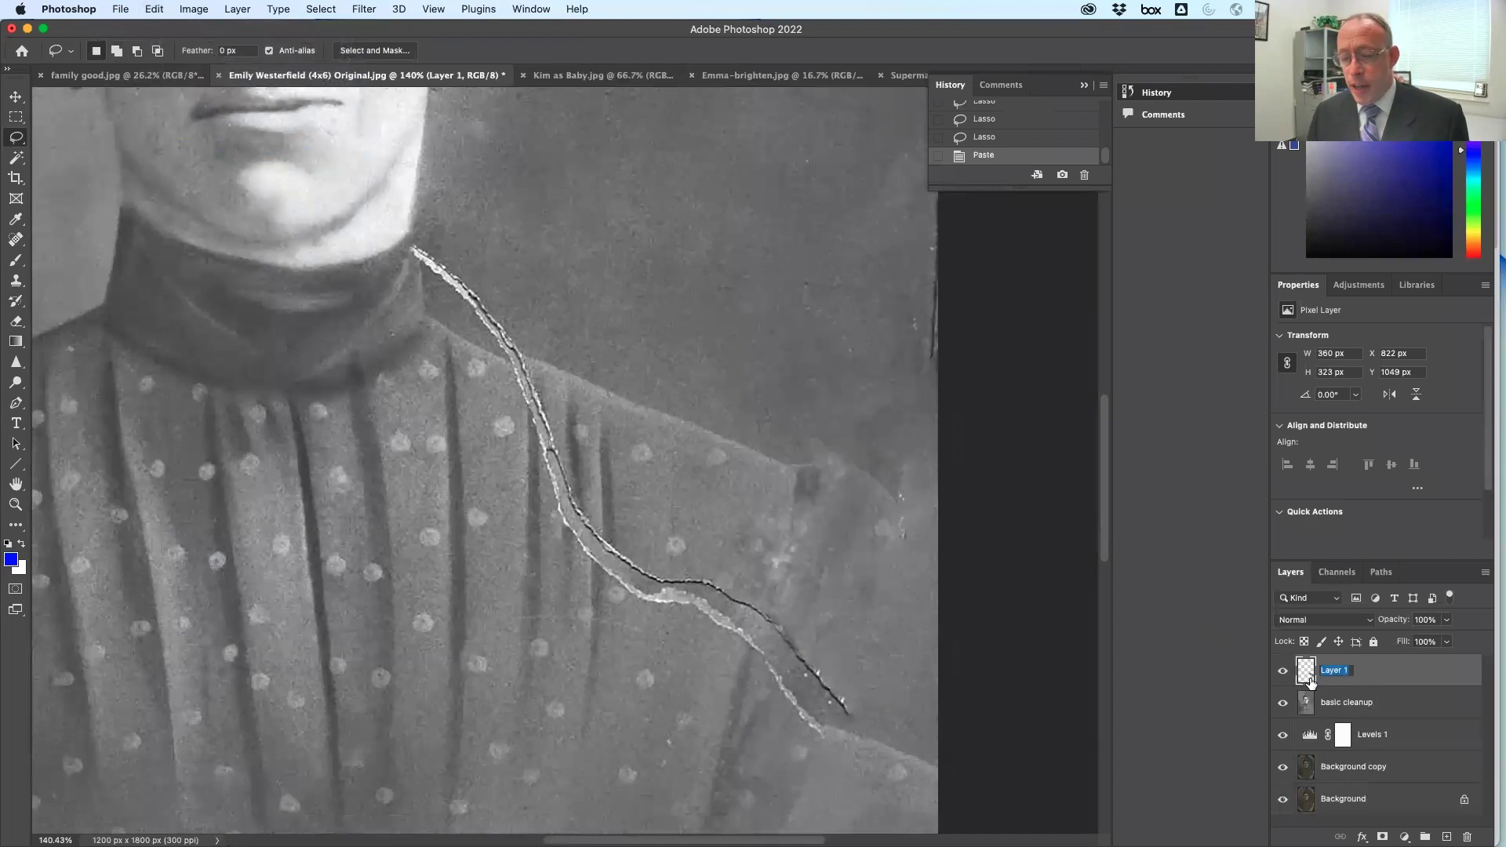
{"action": "type", "text": "shoulder"}
{"action": "key", "text": "Return"}
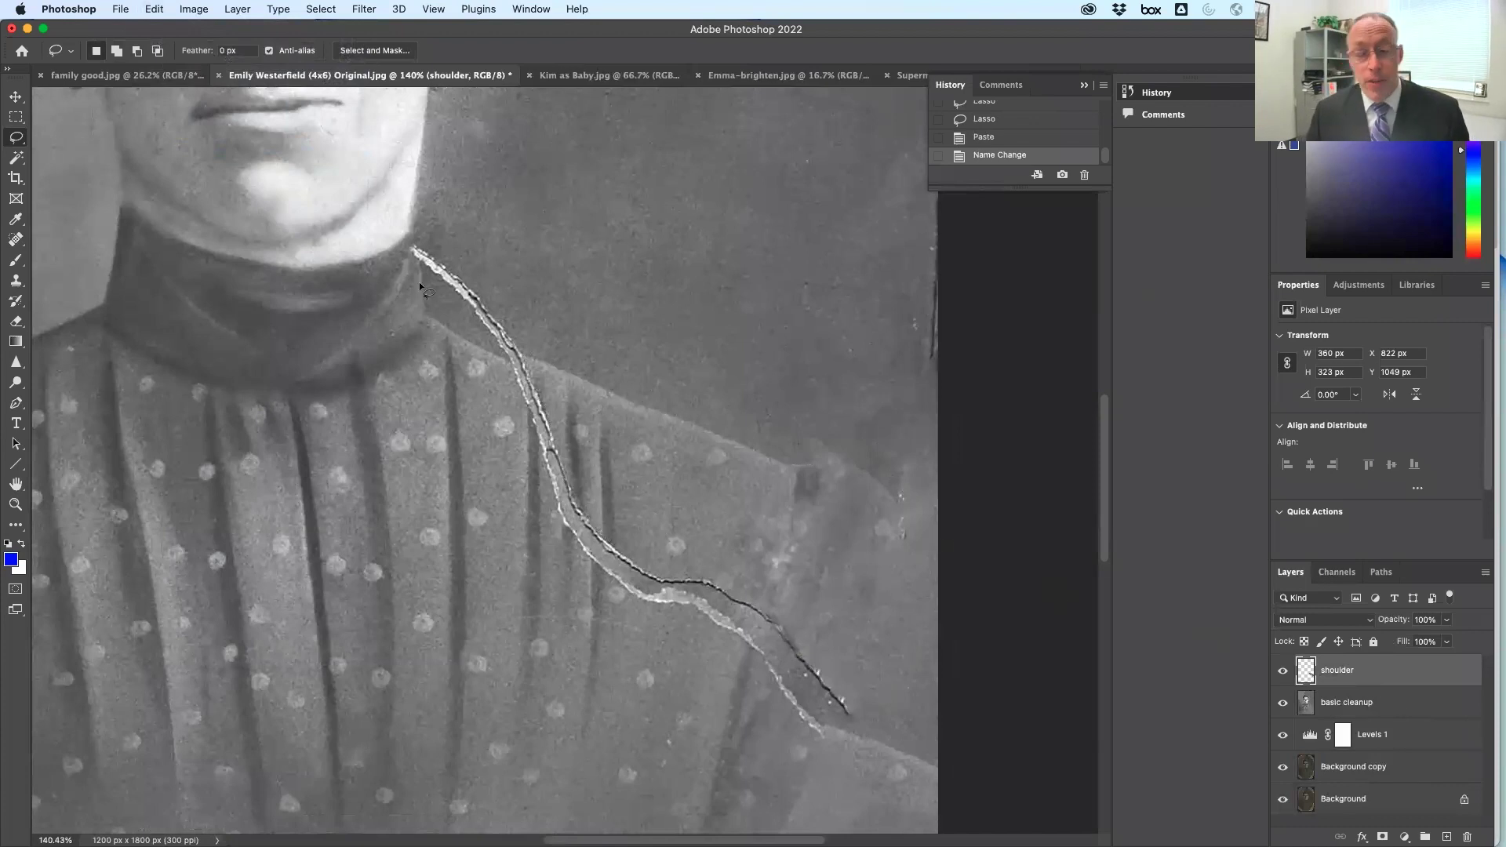
{"action": "left_click", "coordinate": [17, 99]}
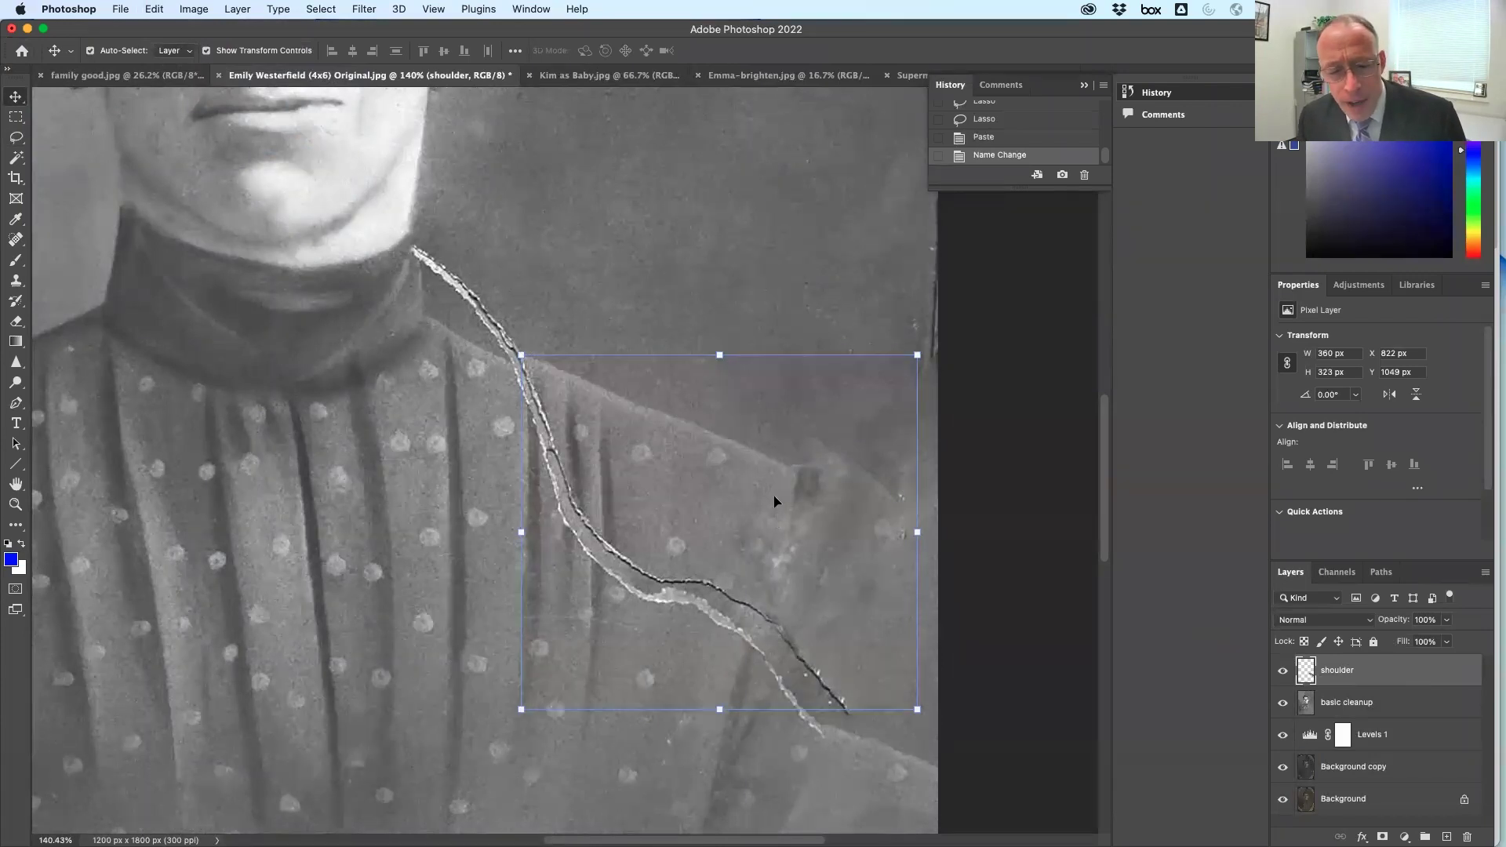
Move the shoulder patch over the crack and rotate it to follow the shoulder line
{"action": "key", "text": "Right"}
{"action": "key", "text": "Down"}
{"action": "key", "text": "Down"}
{"action": "left_click_drag", "start_coordinate": [769, 498], "coordinate": [752, 512]}
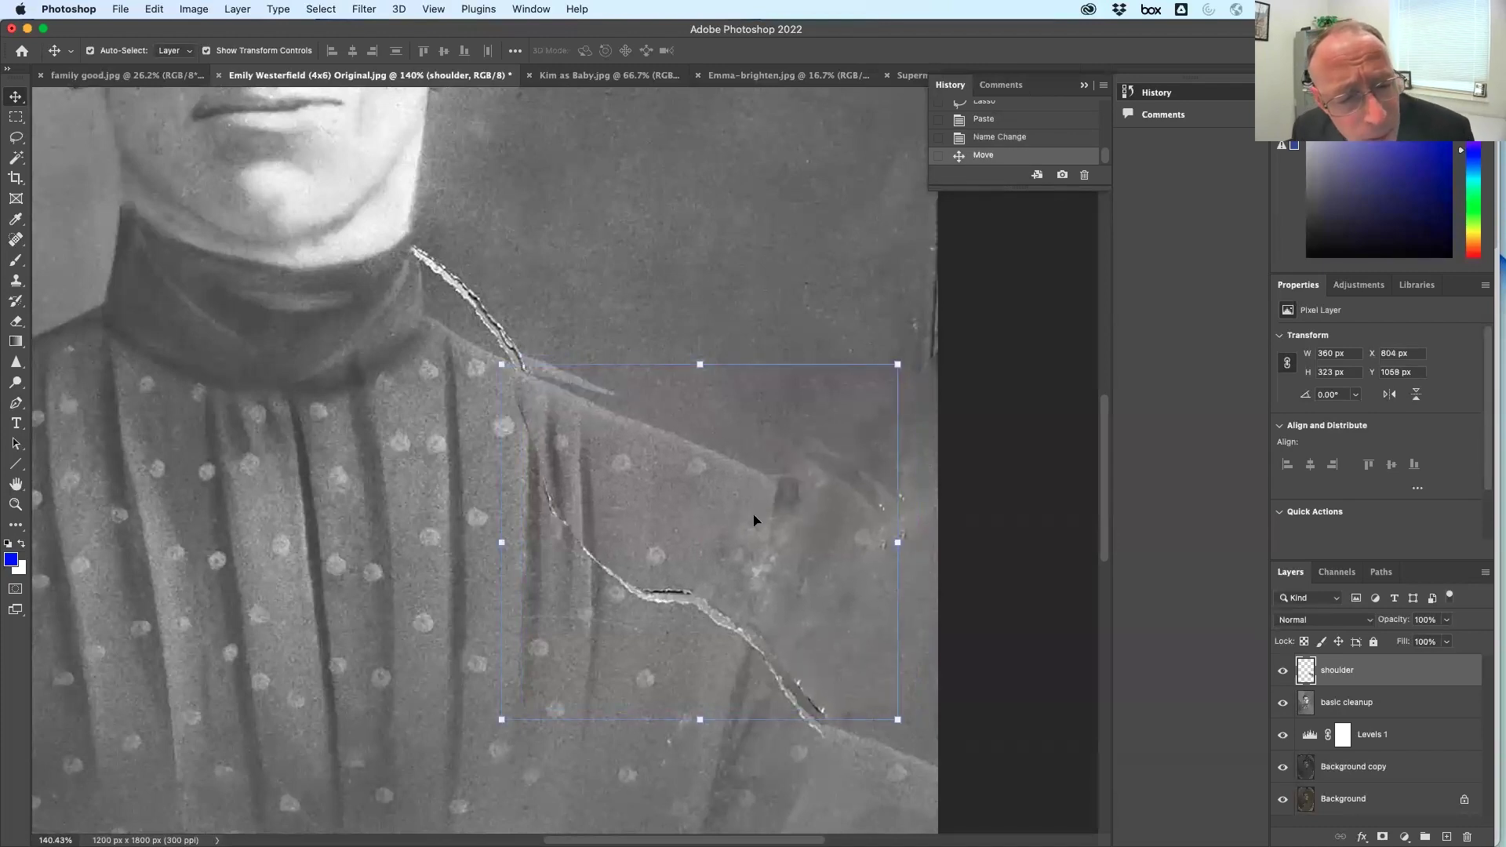
{"action": "key", "text": "Right"}
{"action": "key", "text": "Right"}
{"action": "key", "text": "Up"}
{"action": "key", "text": "Up"}
{"action": "key", "text": "Up"}
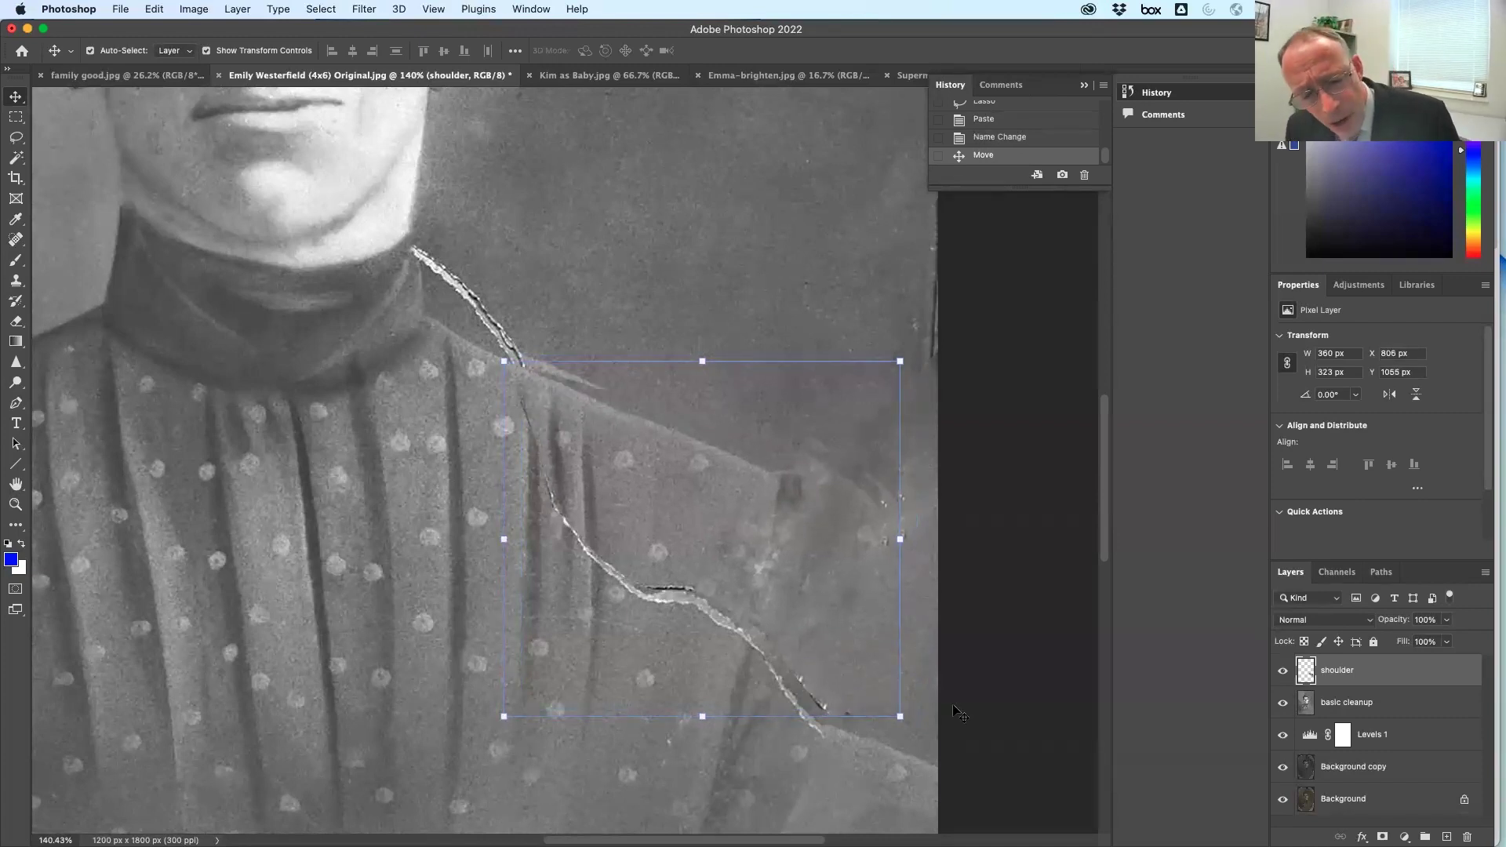
{"action": "left_click_drag", "start_coordinate": [914, 730], "coordinate": [908, 737]}
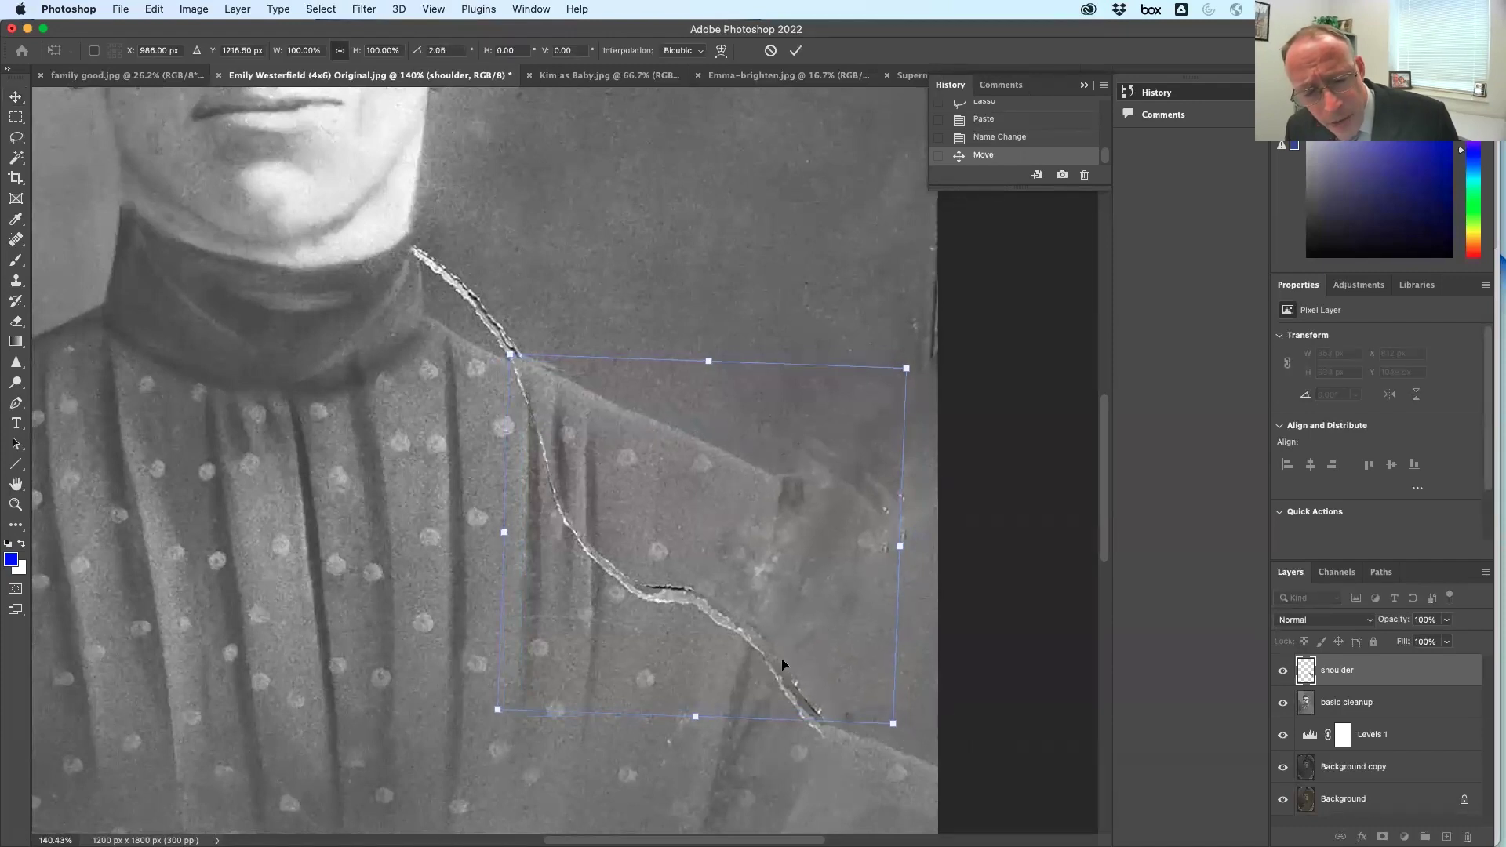
{"action": "left_click_drag", "start_coordinate": [746, 563], "coordinate": [753, 574]}
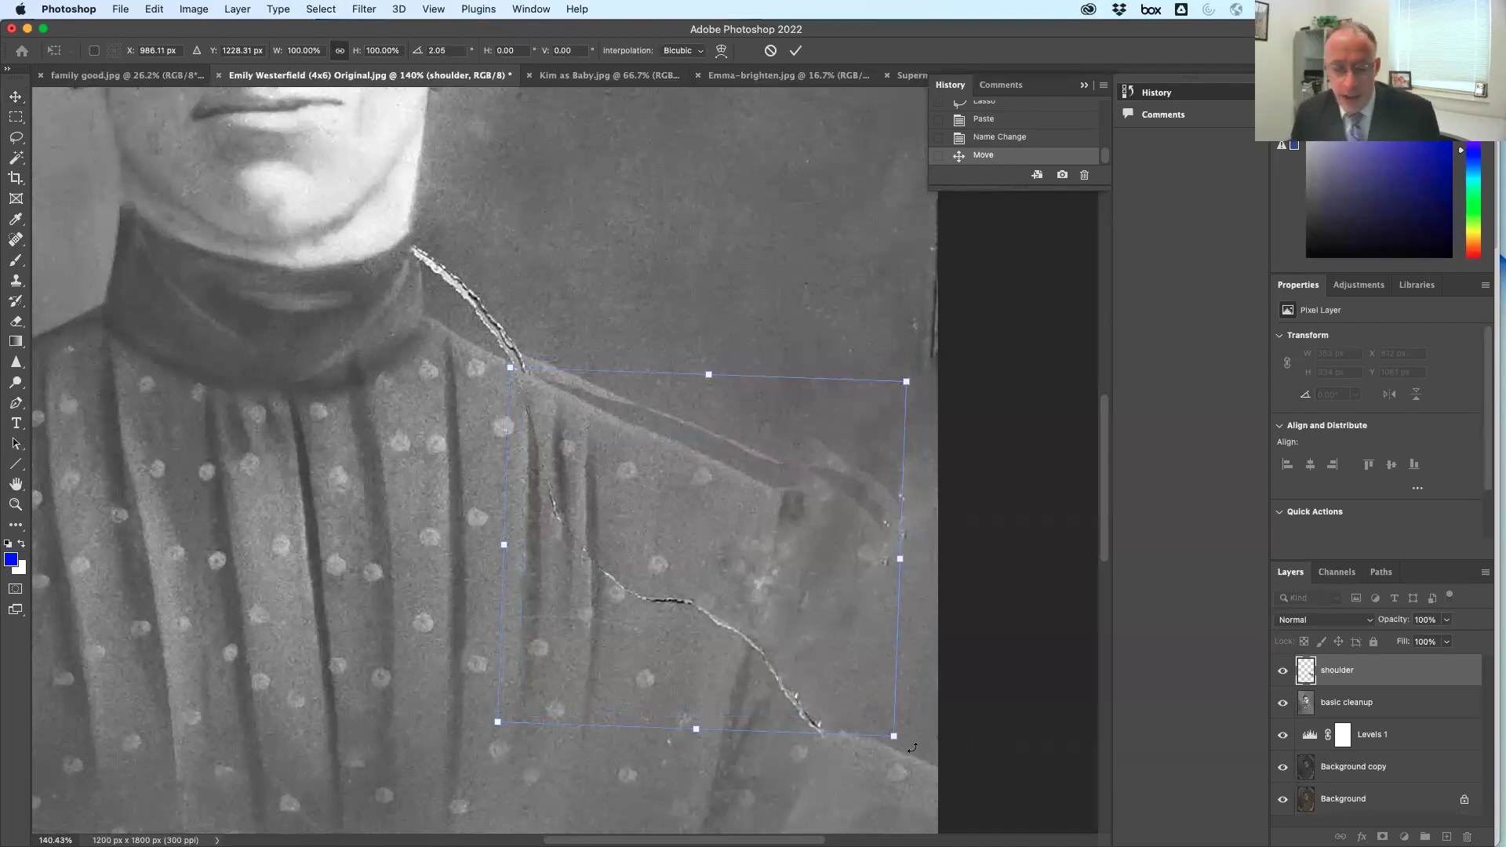
Fine-tune the patch to about 2.8° and its position, commit, then hide the shoulder layer
{"action": "mouse_move", "coordinate": [914, 748]}
{"action": "left_mouse_down"}
{"action": "mouse_move", "coordinate": [923, 710]}
{"action": "mouse_move", "coordinate": [872, 764]}
{"action": "mouse_move", "coordinate": [914, 748]}
{"action": "mouse_move", "coordinate": [902, 743]}
{"action": "left_mouse_up"}
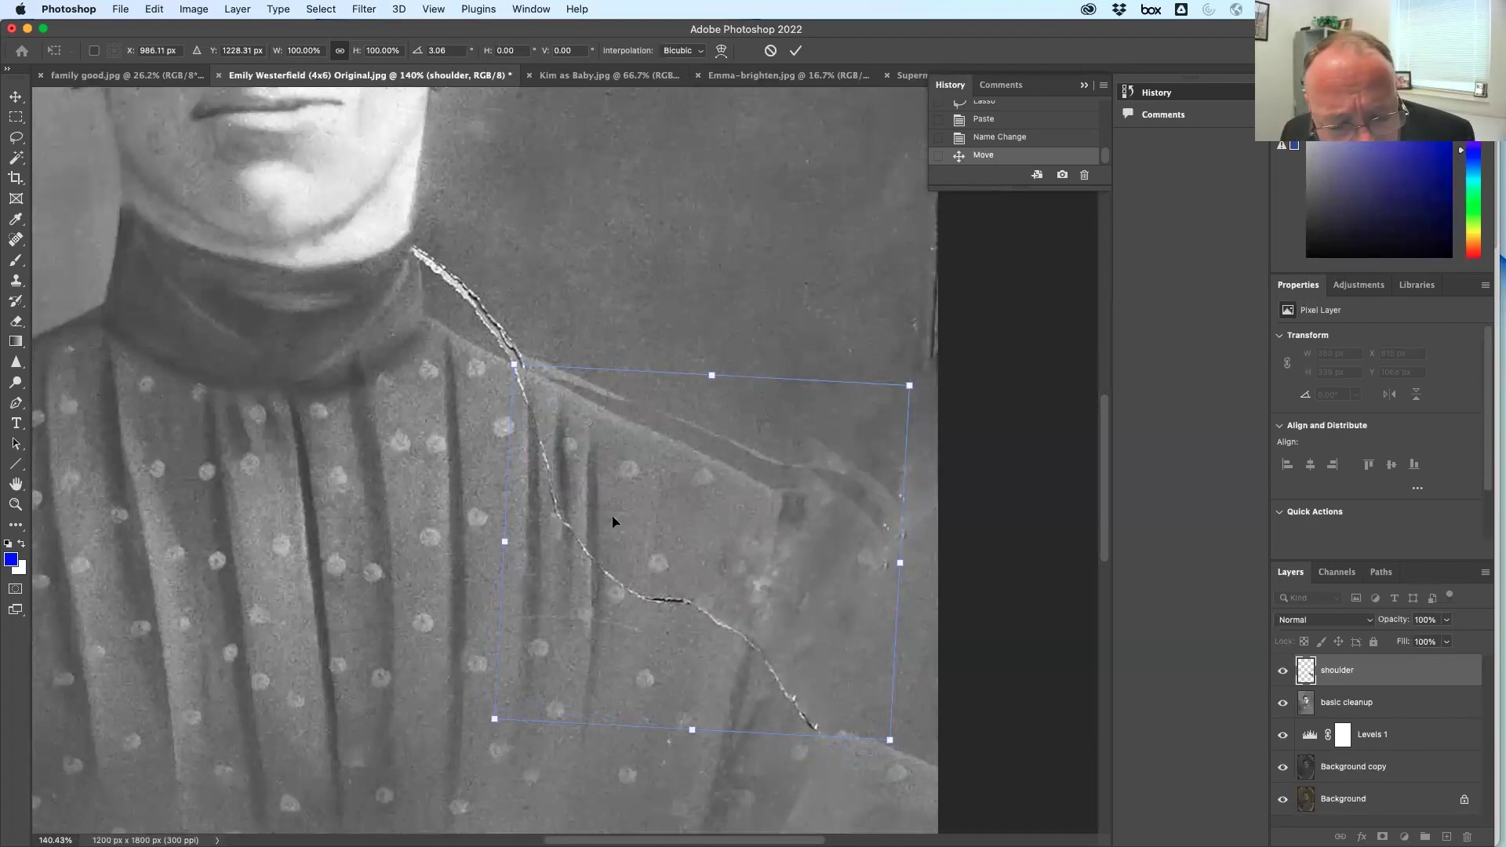
{"action": "key", "text": "Right"}
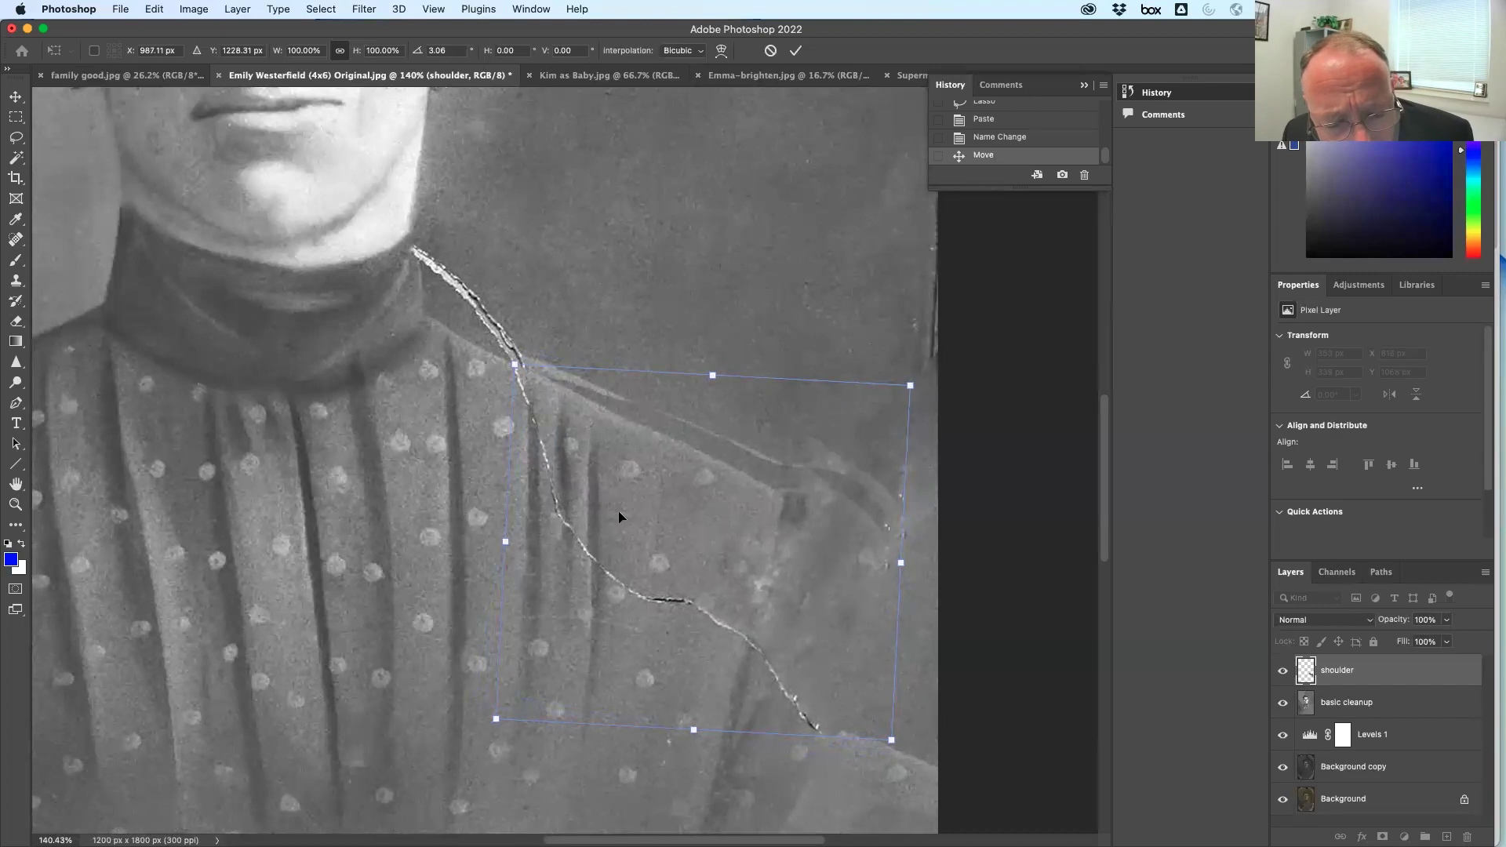
{"action": "key", "text": "Left"}
{"action": "key", "text": "Down"}
{"action": "key", "text": "Down"}
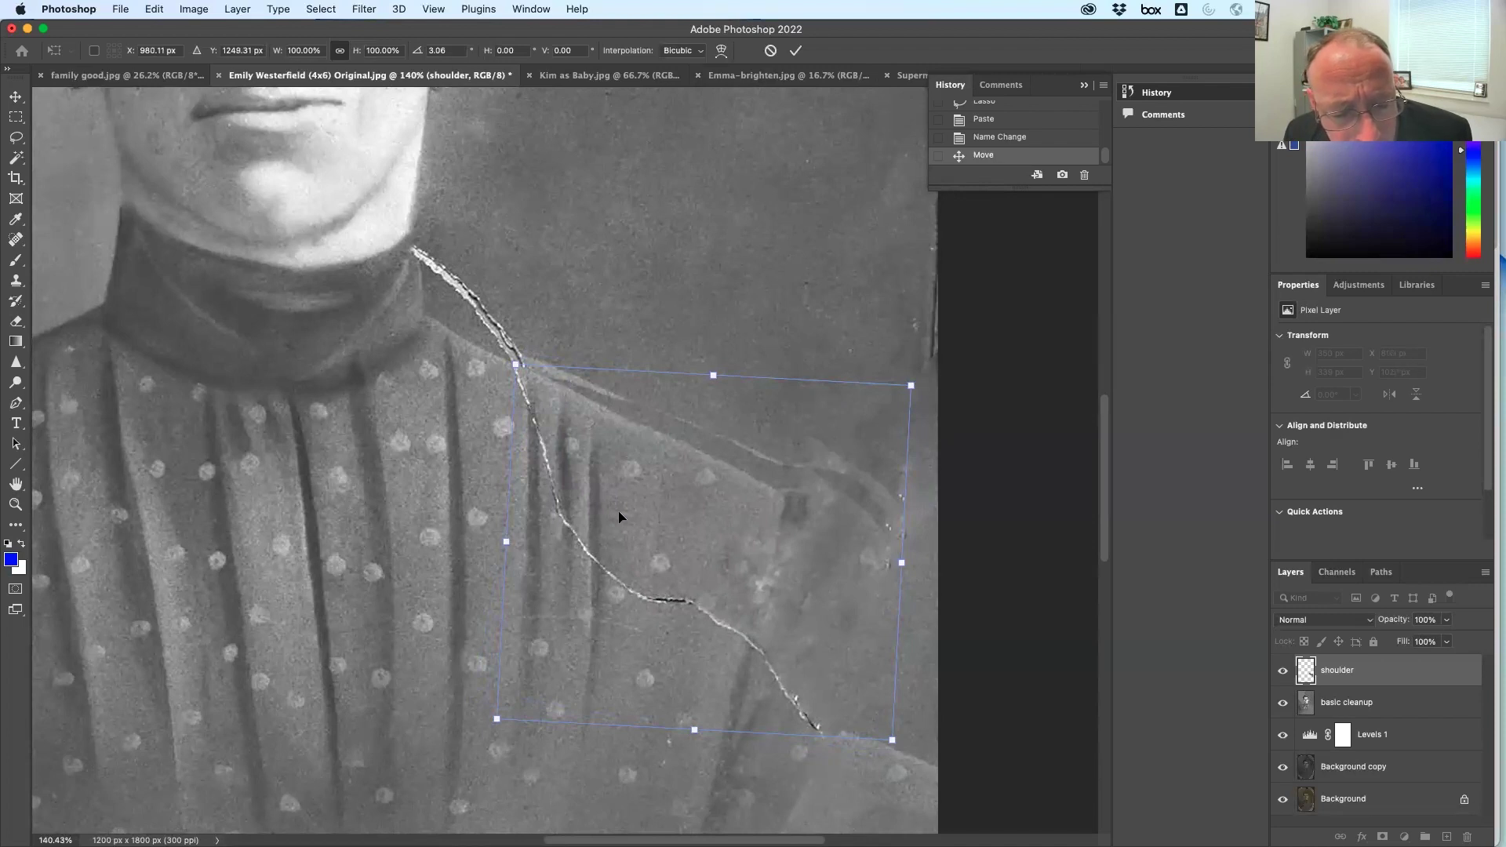
{"action": "key", "text": "shift+Left"}
{"action": "key", "text": "shift+Down"}
{"action": "key", "text": "shift+Down"}
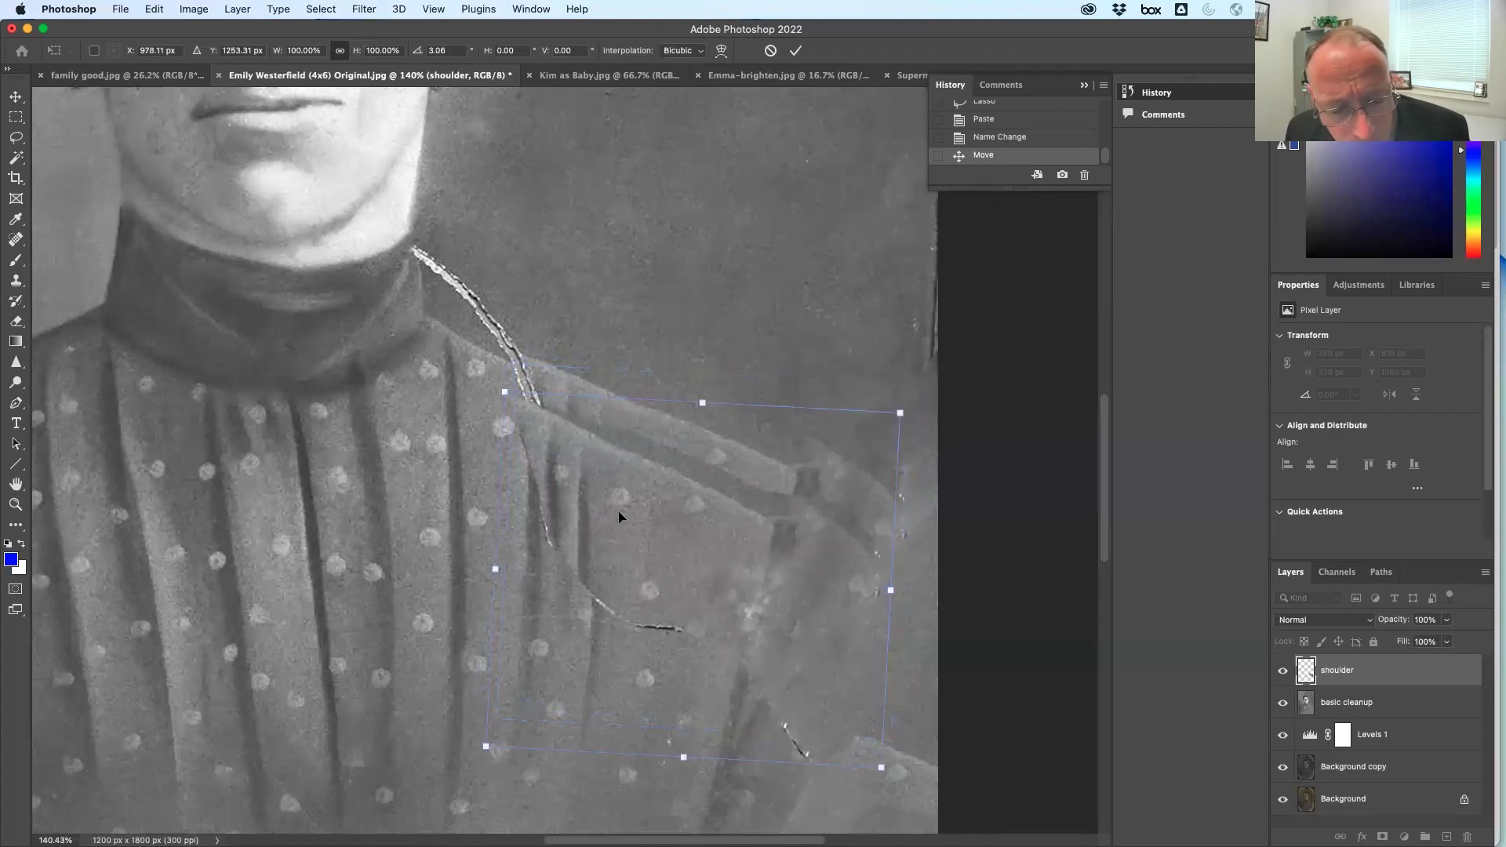
{"action": "mouse_move", "coordinate": [650, 534]}
{"action": "left_mouse_down"}
{"action": "mouse_move", "coordinate": [669, 480]}
{"action": "mouse_move", "coordinate": [661, 510]}
{"action": "left_mouse_up"}
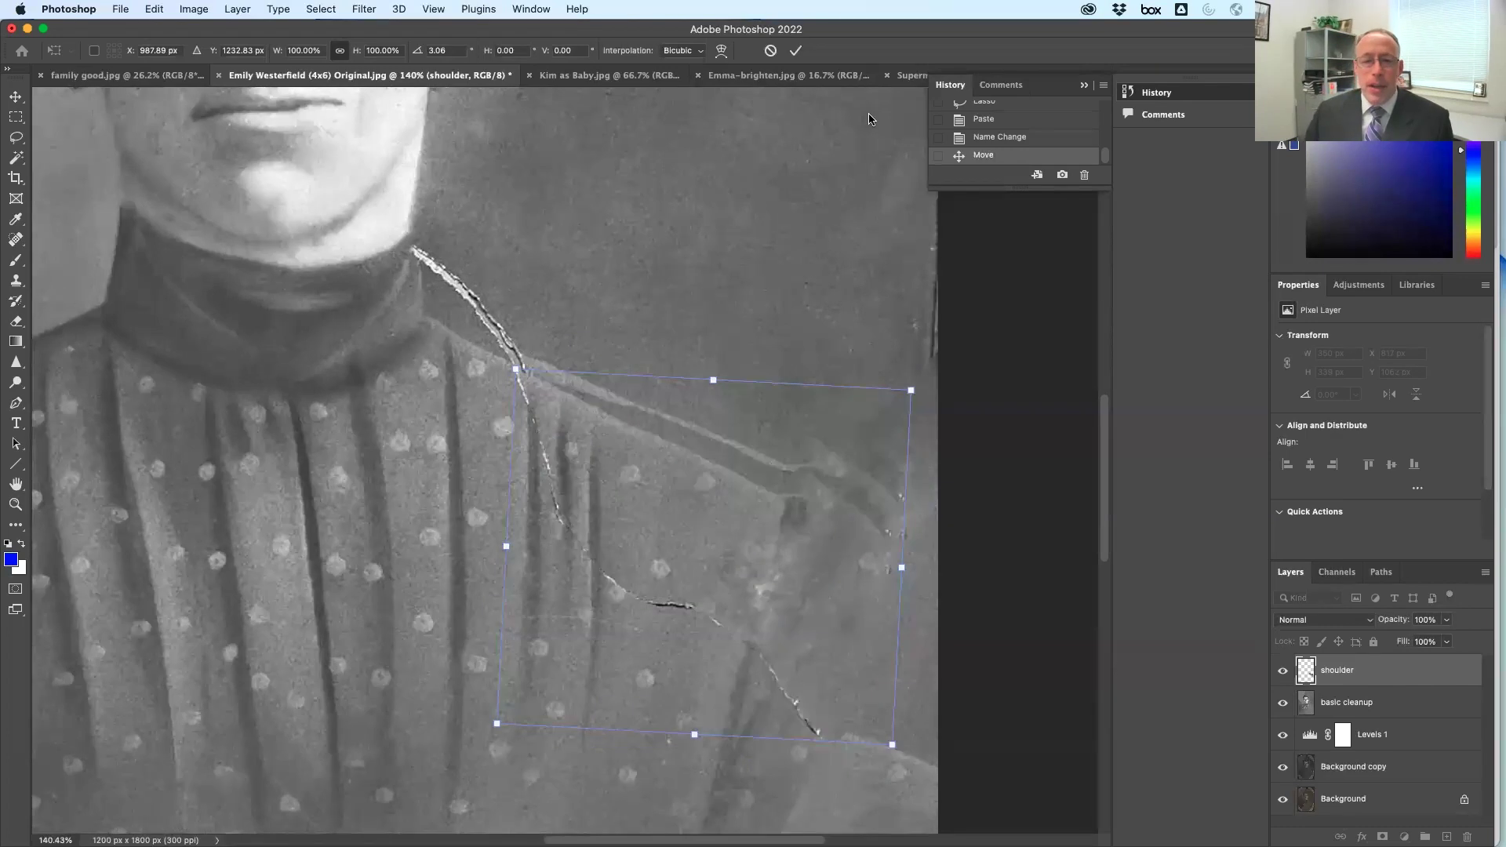
{"action": "left_click", "coordinate": [798, 51]}
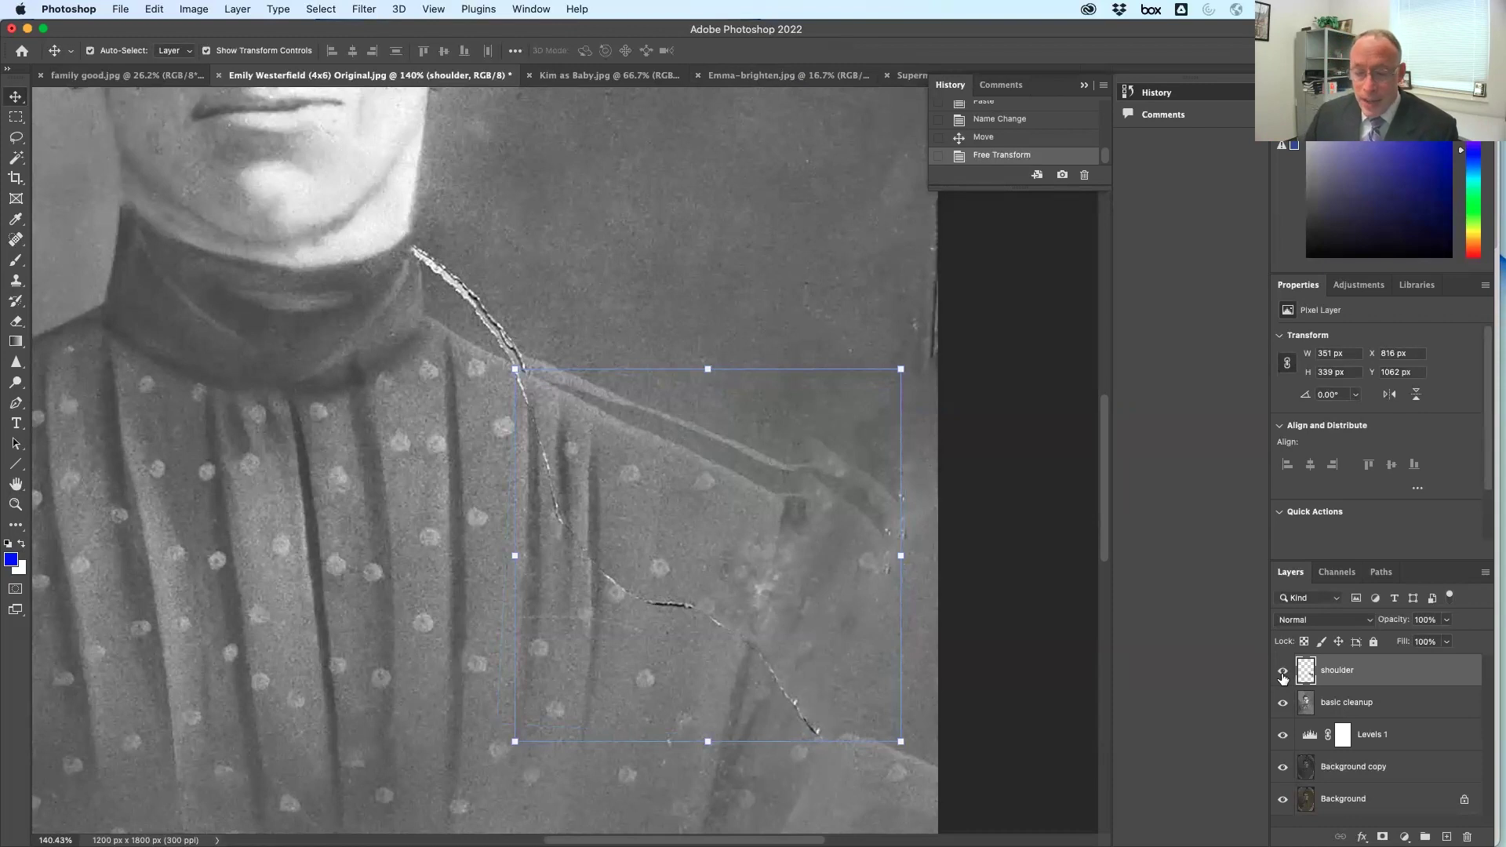
{"action": "left_click", "coordinate": [1283, 673]}
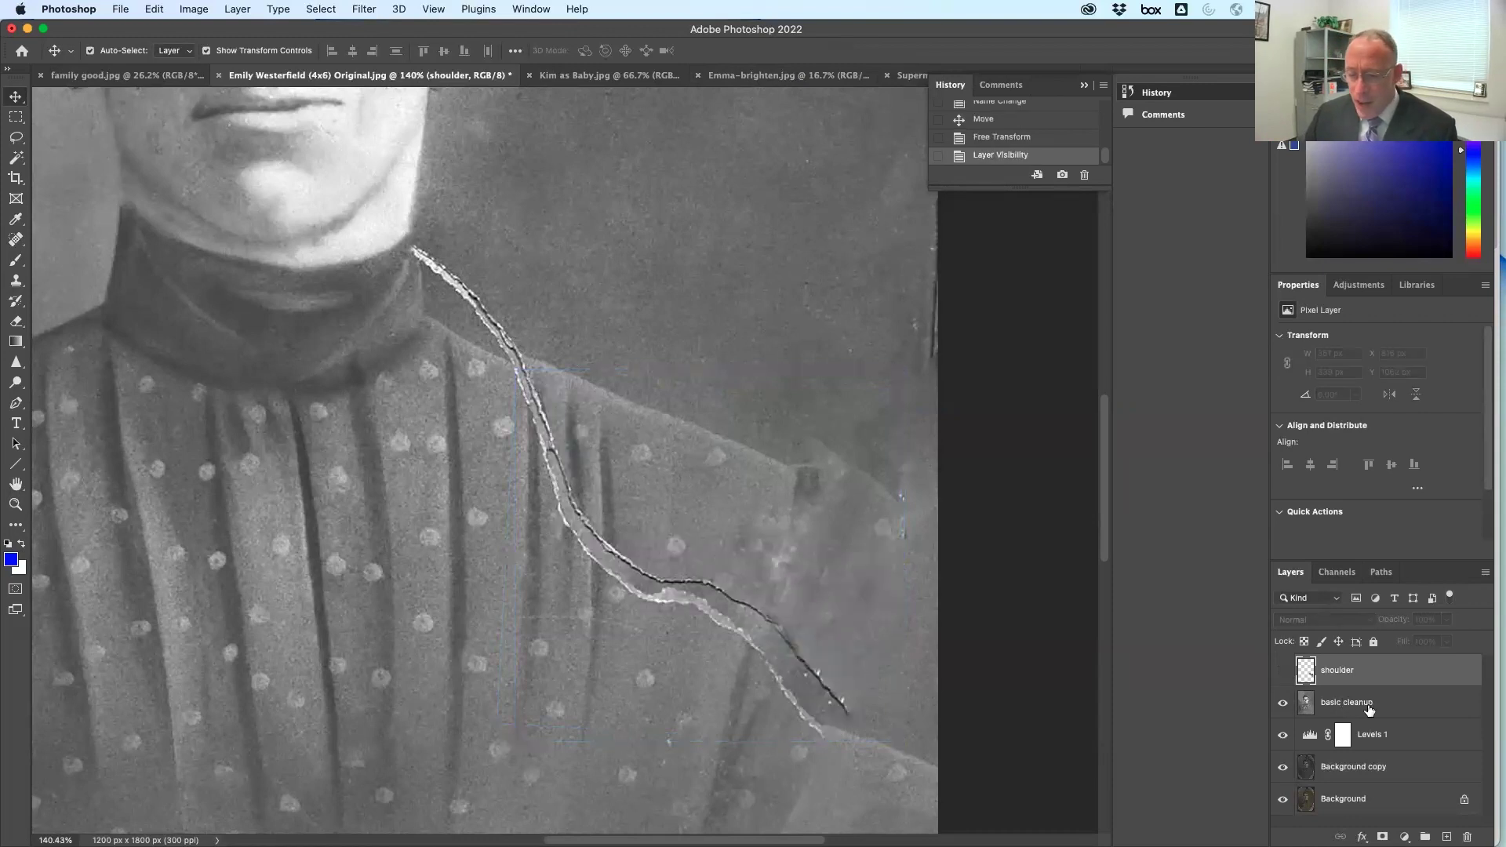
Clone background tone along the shoulder edge on the basic cleanup layer
{"action": "left_click", "coordinate": [1376, 707]}
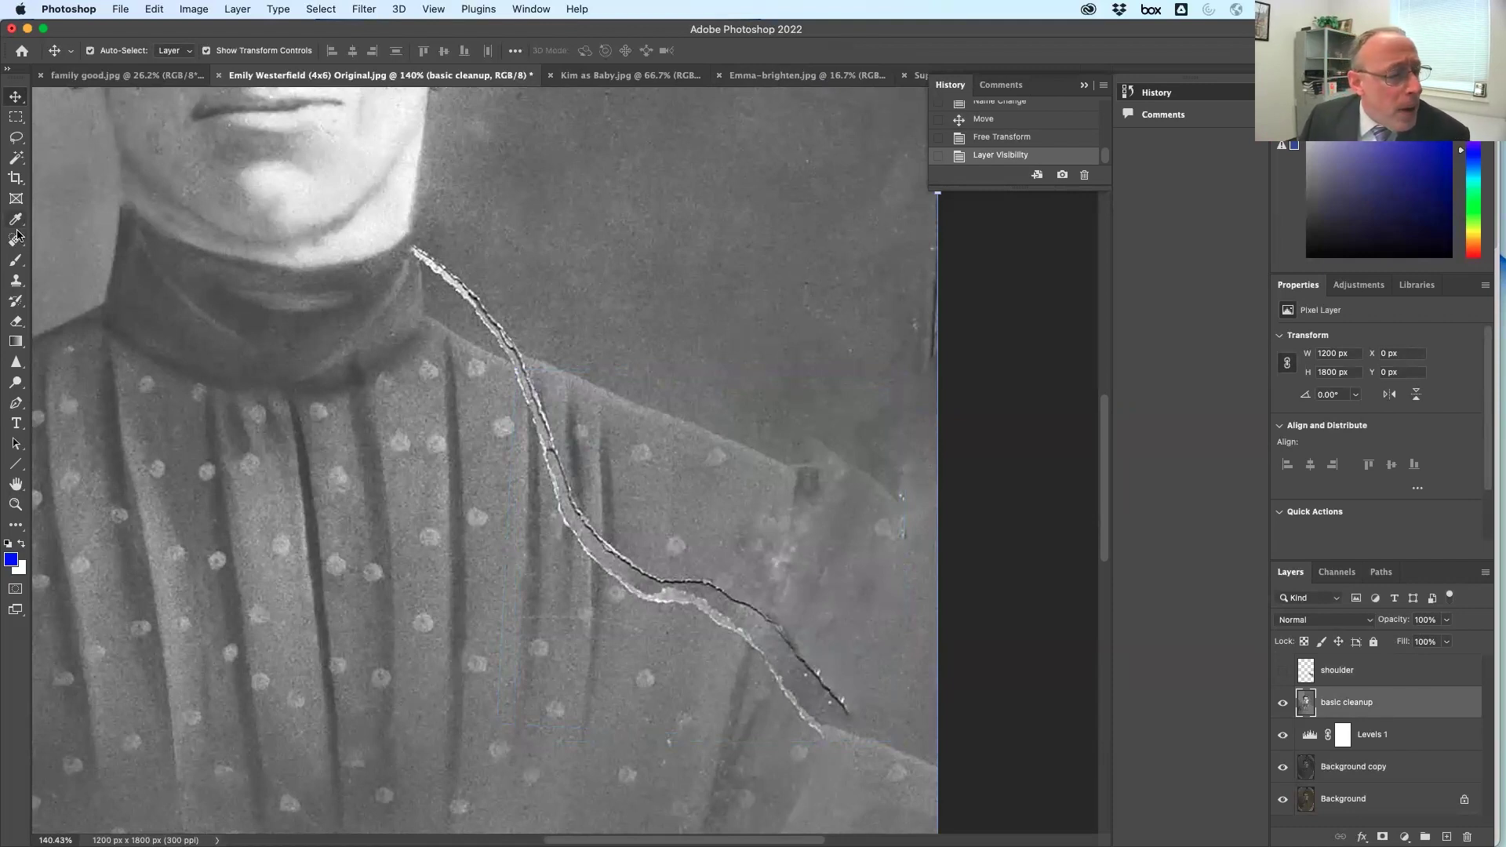
{"action": "left_click", "coordinate": [15, 282]}
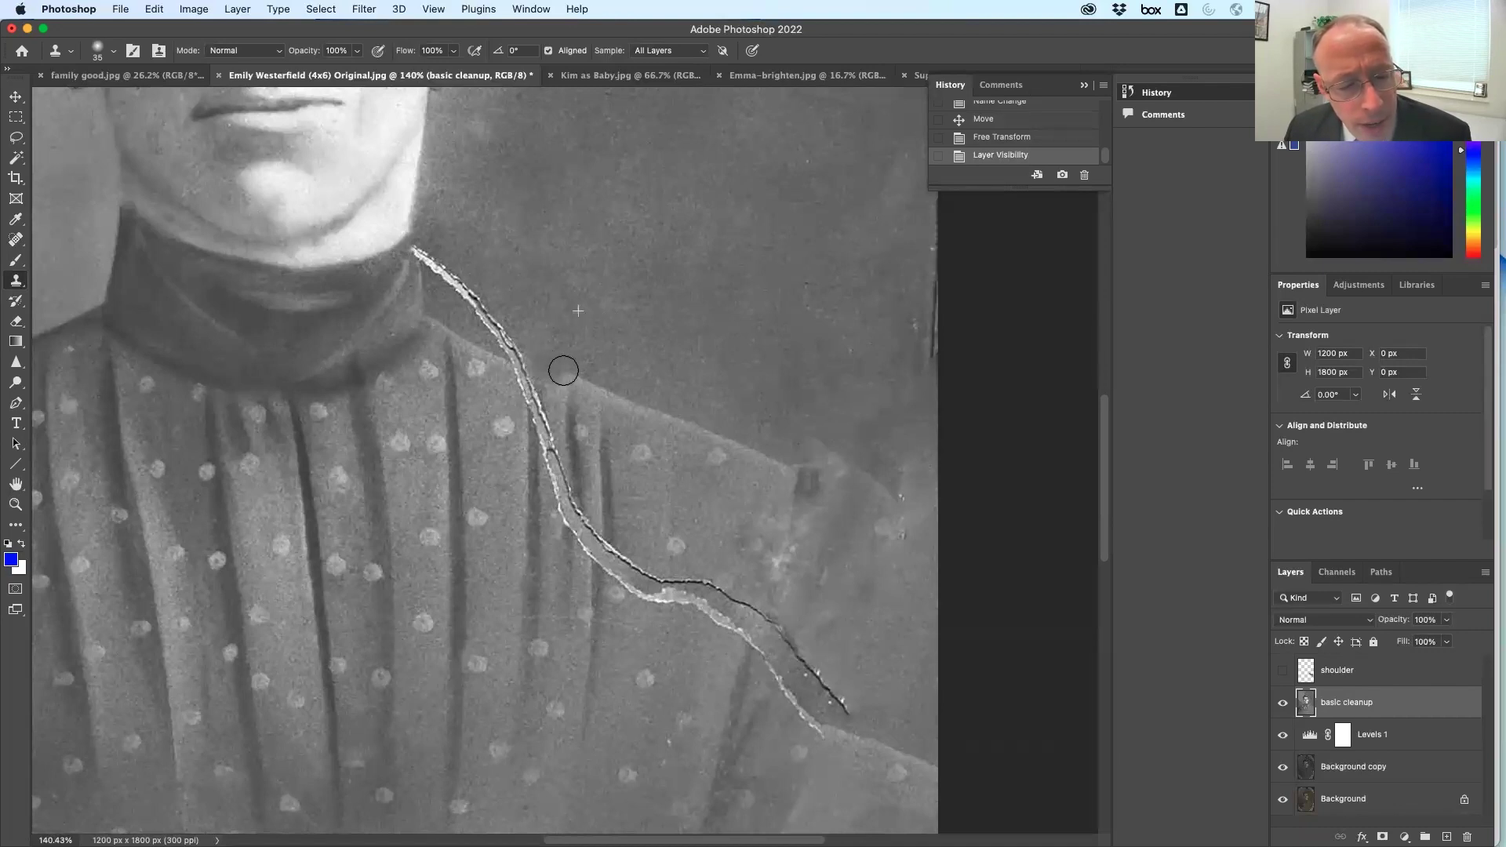
{"action": "mouse_move", "coordinate": [564, 378]}
{"action": "left_mouse_down"}
{"action": "mouse_move", "coordinate": [701, 403]}
{"action": "mouse_move", "coordinate": [587, 392]}
{"action": "mouse_move", "coordinate": [788, 450]}
{"action": "mouse_move", "coordinate": [662, 434]}
{"action": "mouse_move", "coordinate": [557, 376]}
{"action": "mouse_move", "coordinate": [694, 442]}
{"action": "mouse_move", "coordinate": [864, 474]}
{"action": "mouse_move", "coordinate": [796, 424]}
{"action": "mouse_move", "coordinate": [650, 417]}
{"action": "mouse_move", "coordinate": [848, 490]}
{"action": "mouse_move", "coordinate": [775, 480]}
{"action": "mouse_move", "coordinate": [565, 389]}
{"action": "mouse_move", "coordinate": [719, 480]}
{"action": "mouse_move", "coordinate": [874, 504]}
{"action": "mouse_move", "coordinate": [788, 501]}
{"action": "mouse_move", "coordinate": [591, 403]}
{"action": "left_mouse_up"}
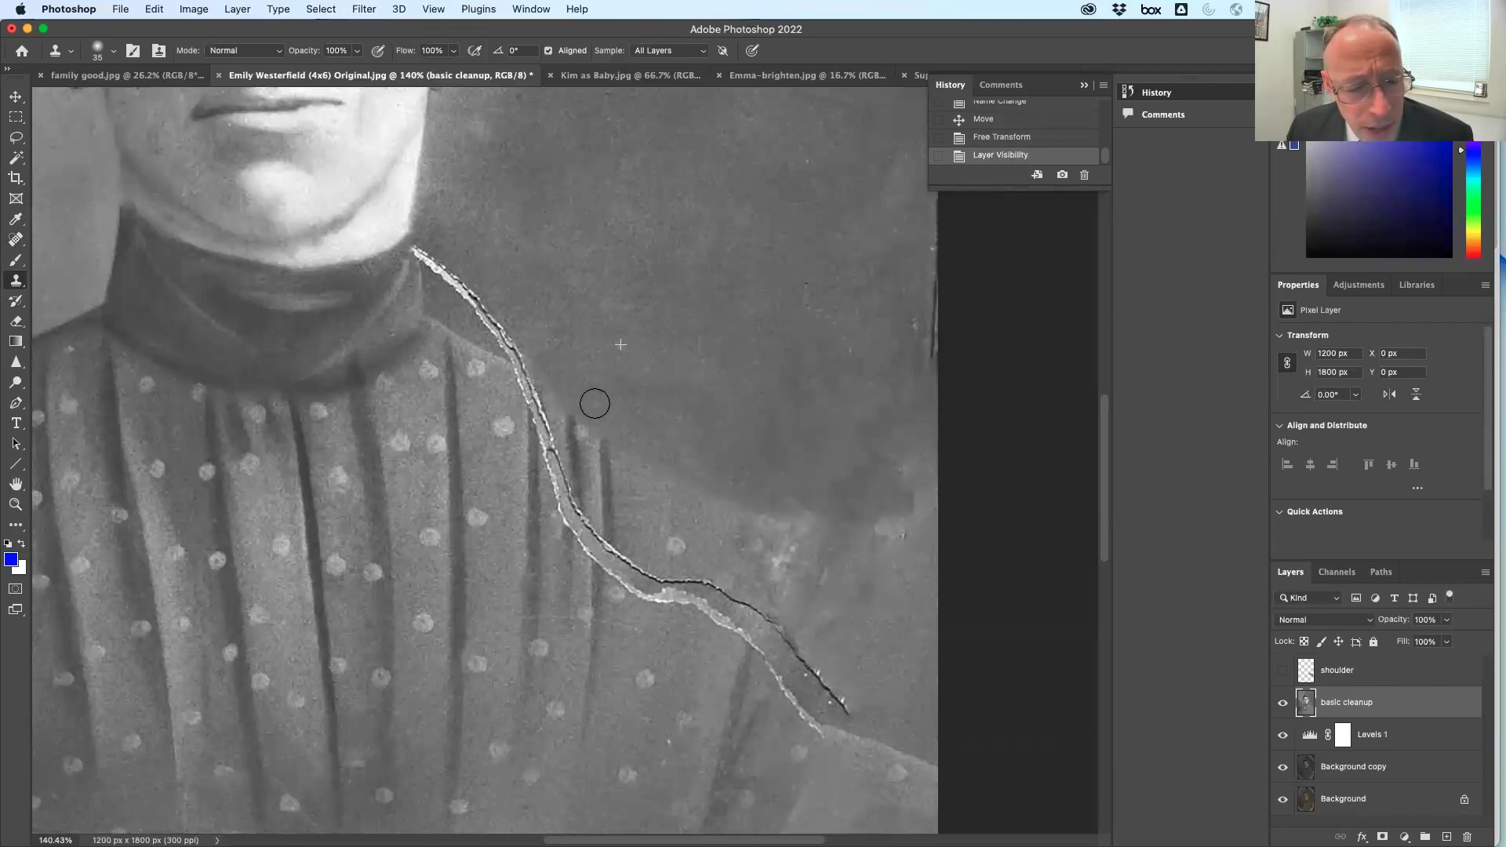
Show the shoulder layer again, comparing it on and off
{"action": "left_click", "coordinate": [1315, 673]}
{"action": "left_click", "coordinate": [1285, 672]}
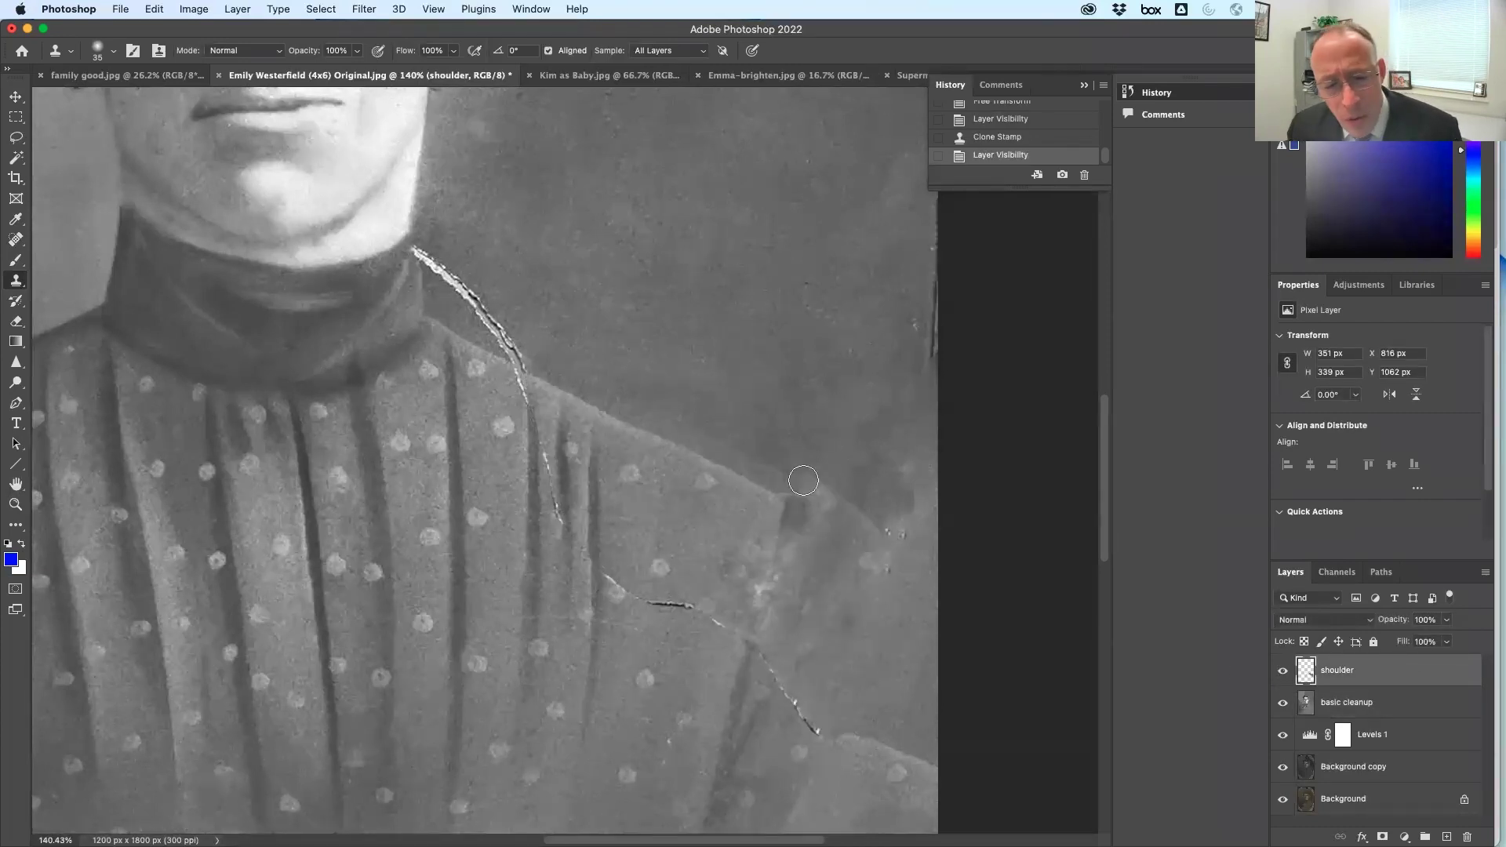
{"action": "left_click", "coordinate": [1284, 671]}
{"action": "left_click", "coordinate": [1284, 671]}
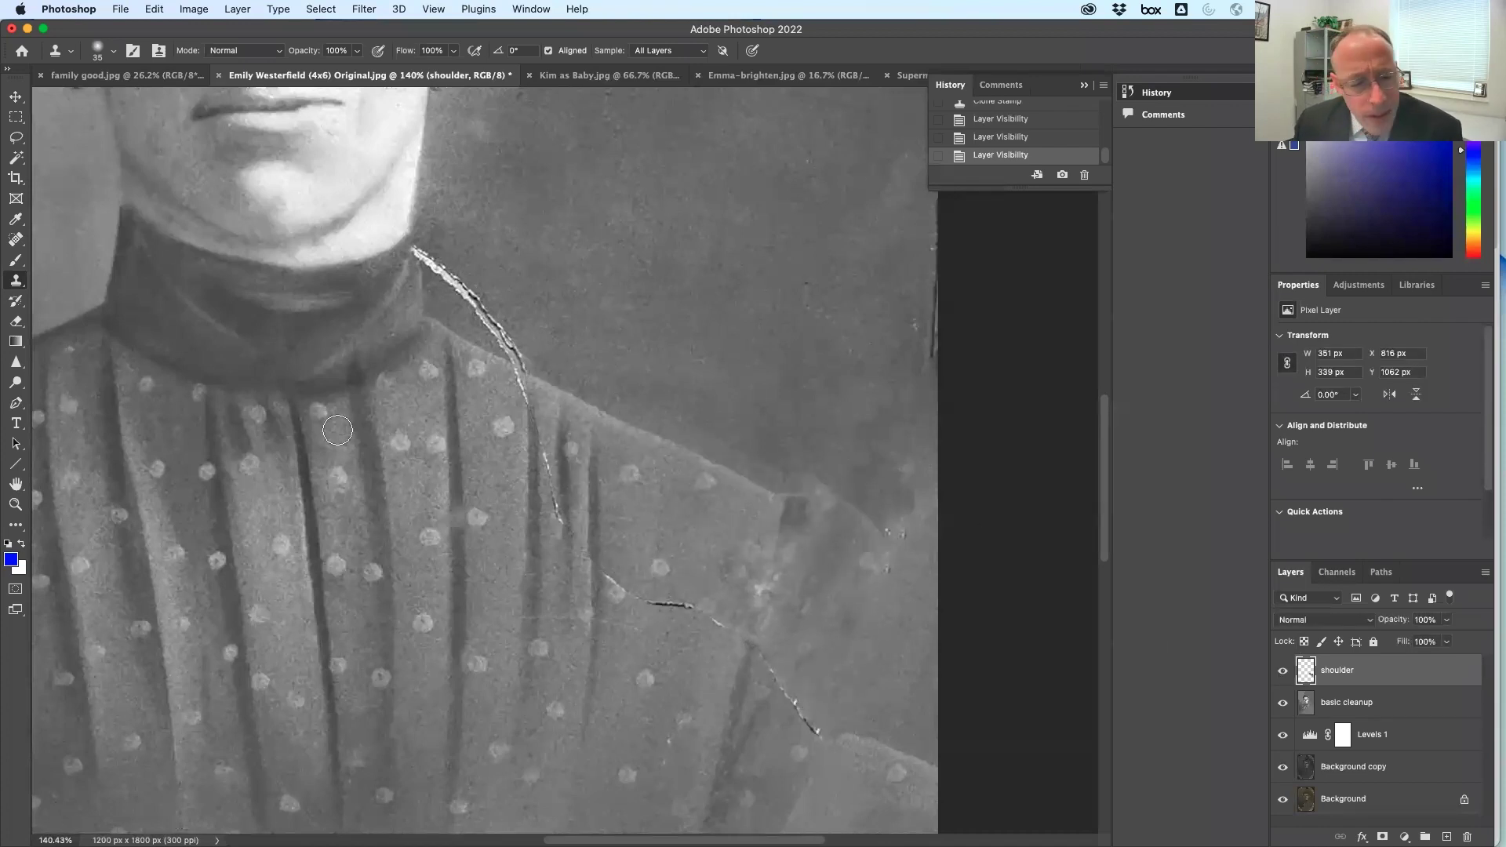
{"action": "key", "text": "j"}
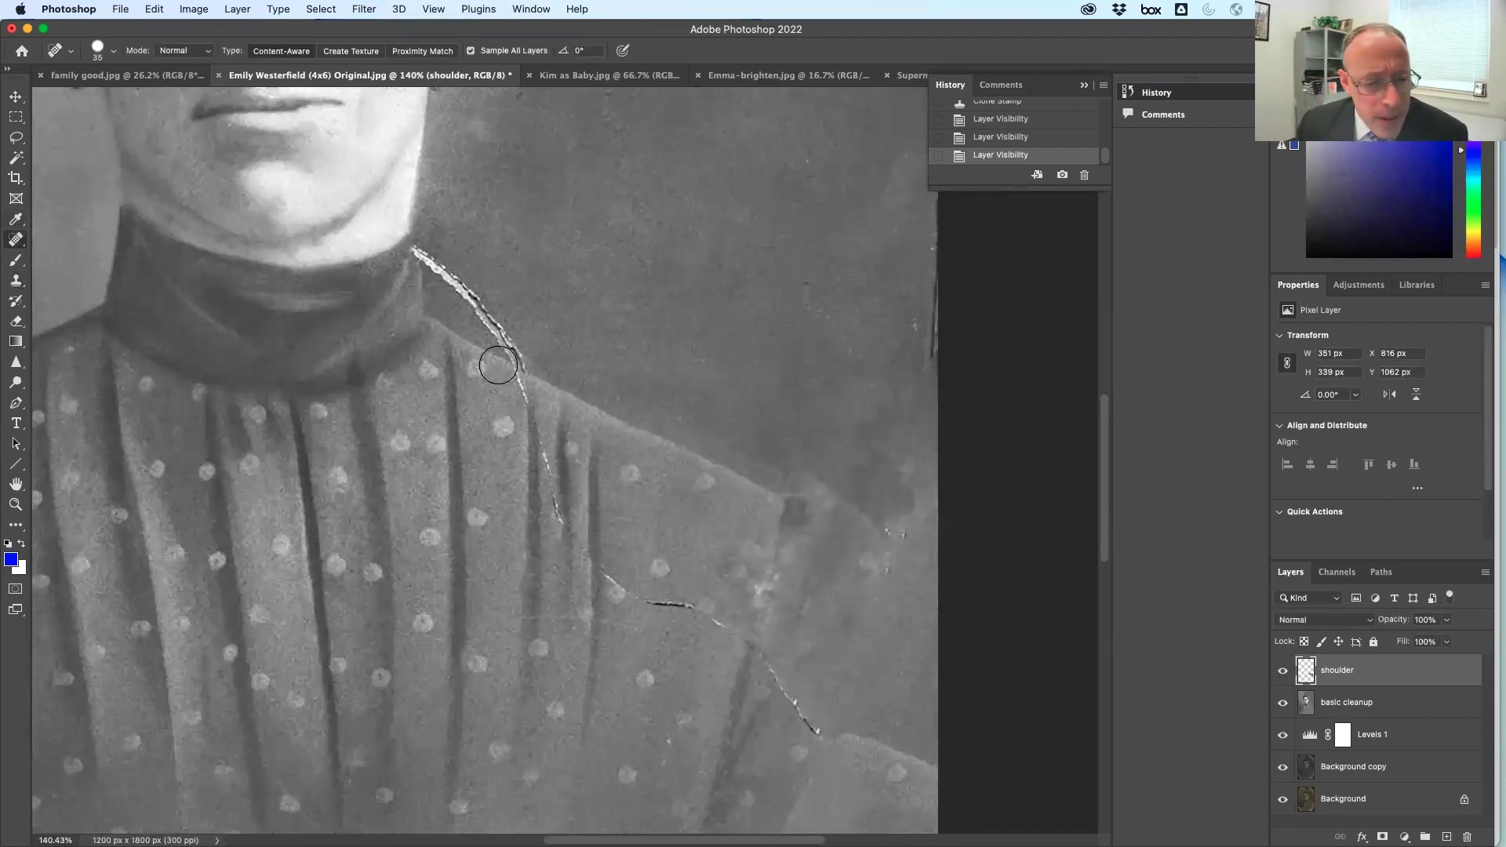
With a finer healing brush, heal the remaining shoulder crack fragments near the collar
{"action": "key", "text": "bracketleft"}
{"action": "mouse_move", "coordinate": [410, 245]}
{"action": "left_mouse_down"}
{"action": "mouse_move", "coordinate": [497, 322]}
{"action": "mouse_move", "coordinate": [554, 453]}
{"action": "left_mouse_up"}
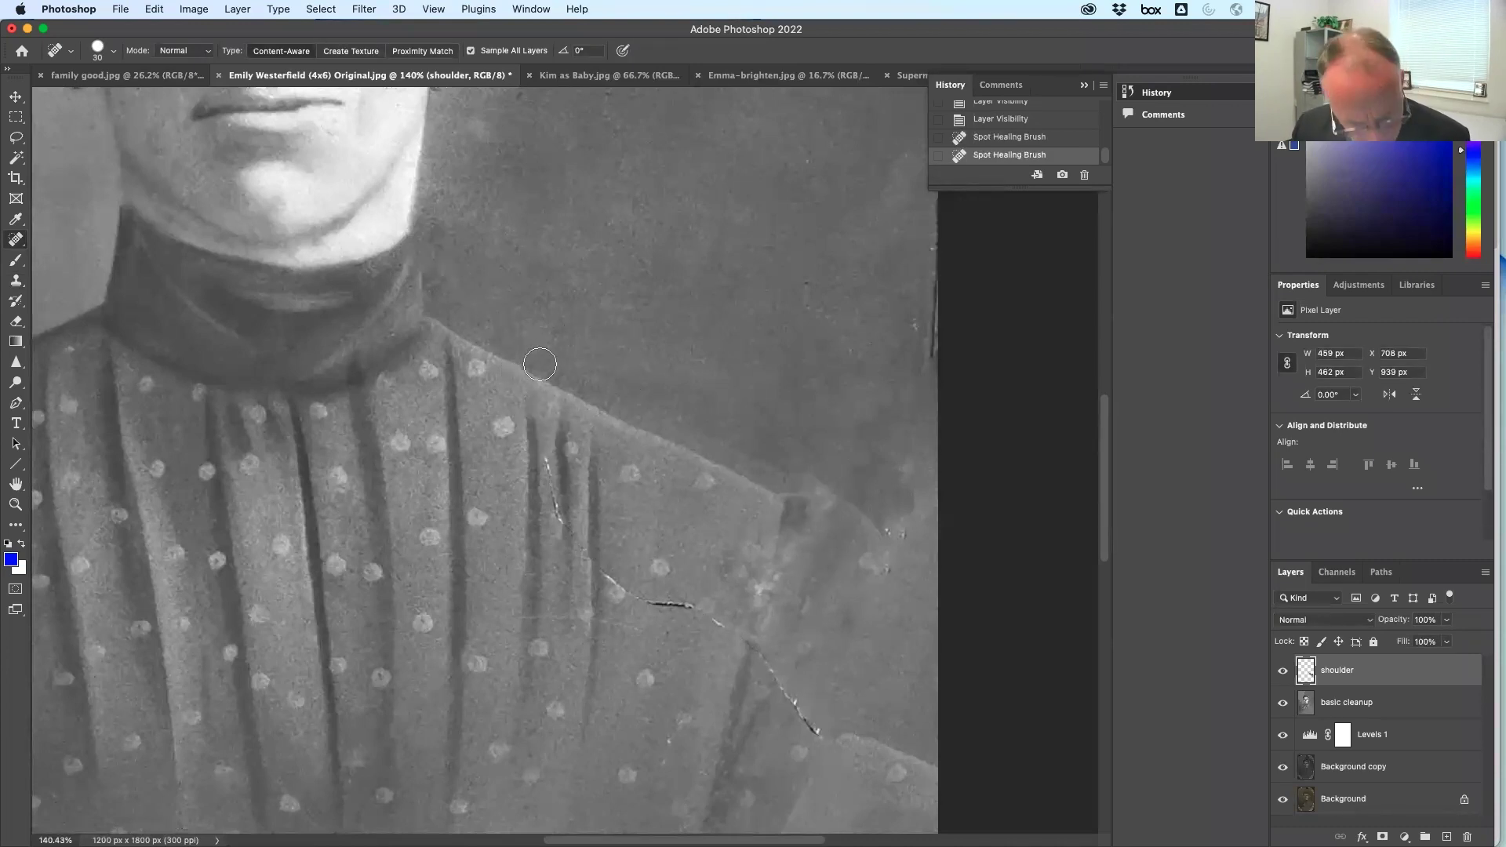
{"action": "key", "text": "super+z"}
{"action": "key", "text": "bracketleft"}
{"action": "key", "text": "bracketleft"}
{"action": "key", "text": "bracketleft"}
{"action": "mouse_move", "coordinate": [514, 362]}
{"action": "left_mouse_down"}
{"action": "mouse_move", "coordinate": [568, 535]}
{"action": "mouse_move", "coordinate": [625, 590]}
{"action": "mouse_move", "coordinate": [740, 632]}
{"action": "mouse_move", "coordinate": [834, 736]}
{"action": "left_mouse_up"}
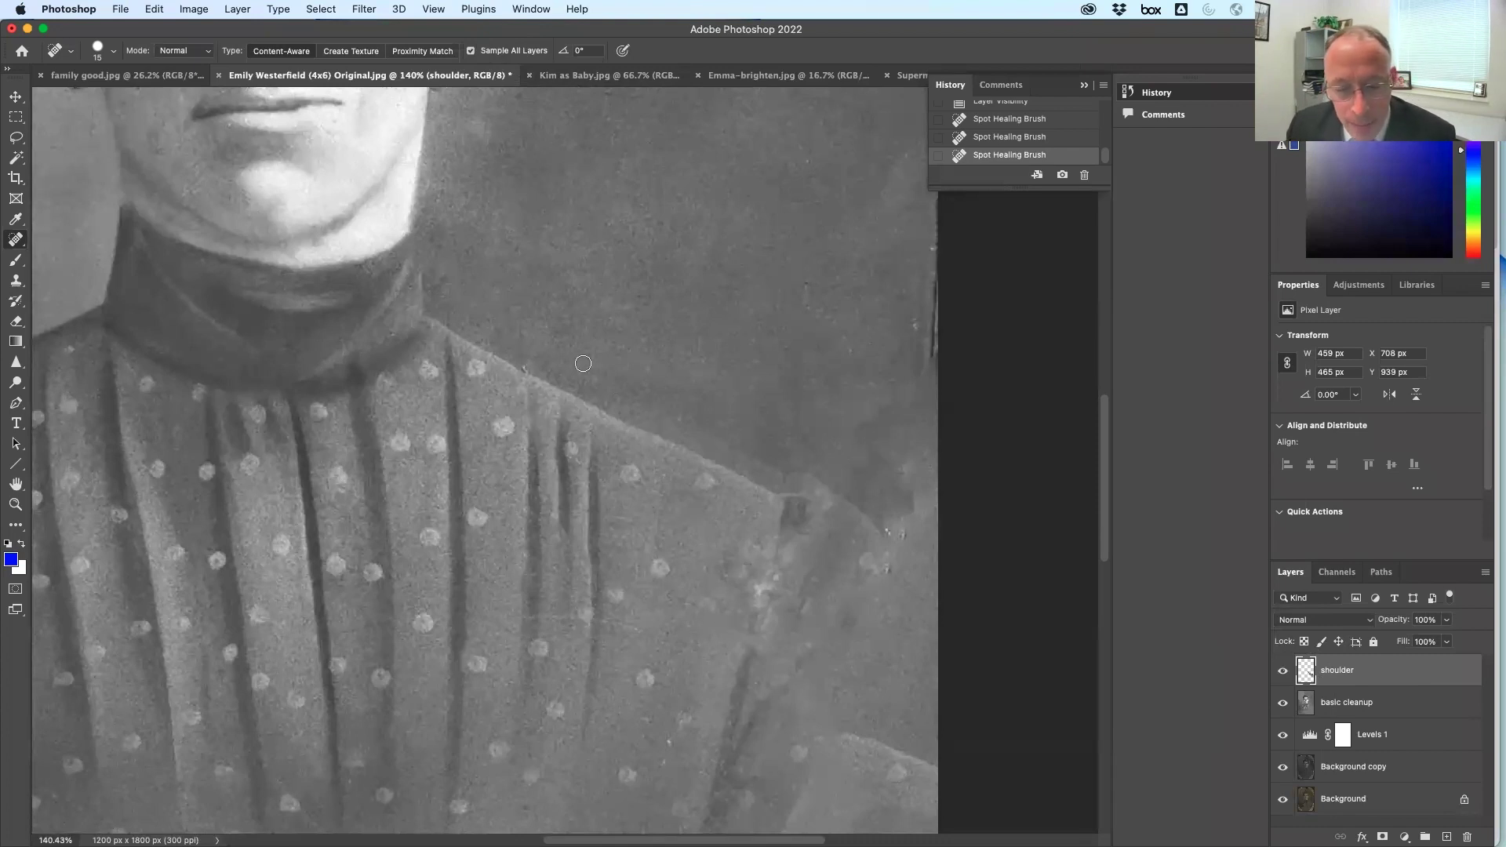
{"action": "mouse_move", "coordinate": [716, 436]}
{"action": "left_mouse_down"}
{"action": "mouse_move", "coordinate": [633, 383]}
{"action": "mouse_move", "coordinate": [780, 466]}
{"action": "mouse_move", "coordinate": [655, 390]}
{"action": "mouse_move", "coordinate": [695, 392]}
{"action": "left_mouse_up"}
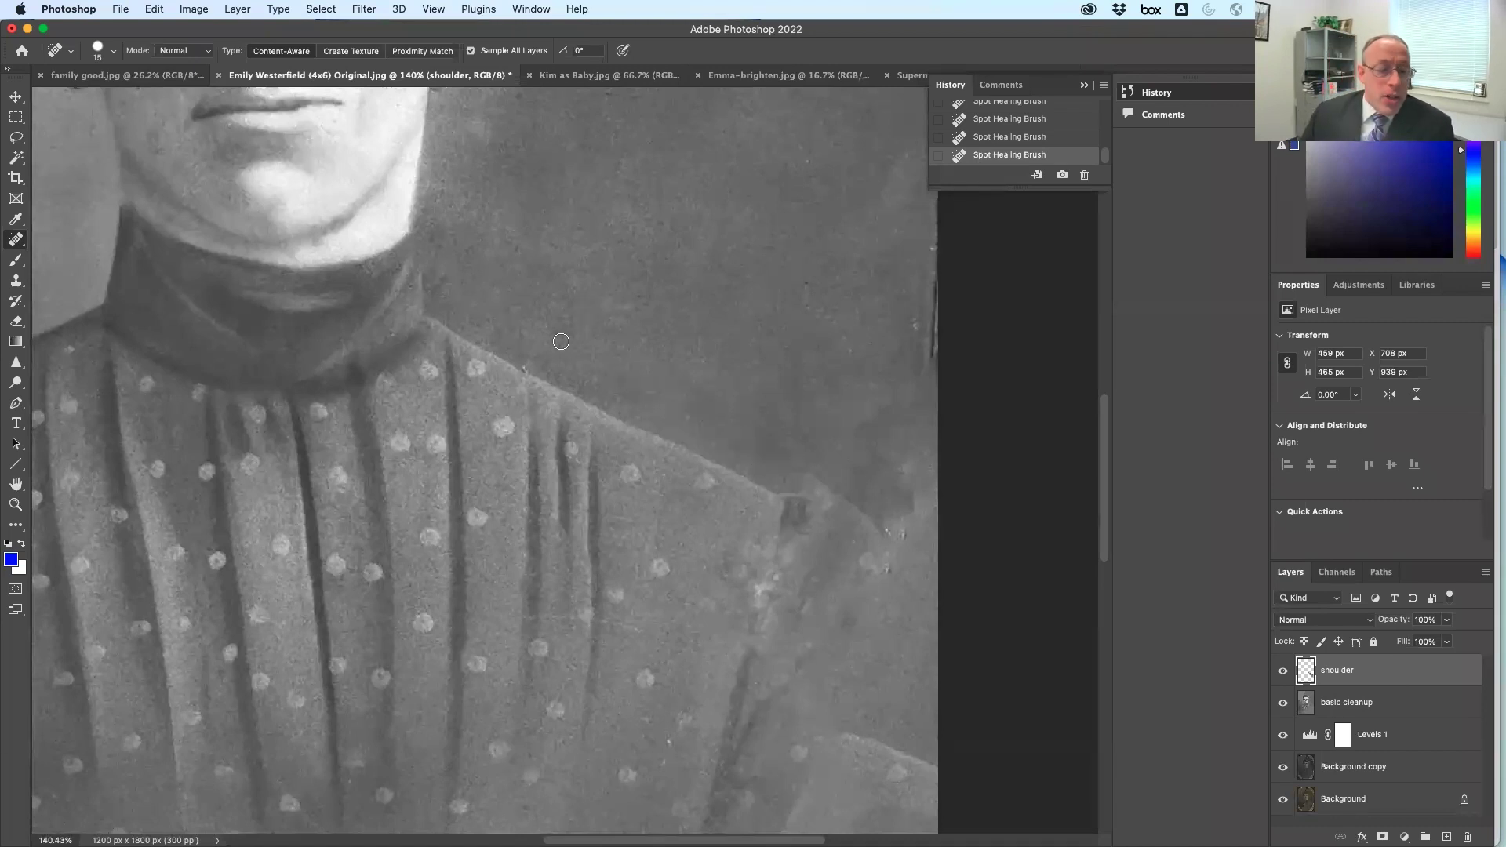
Fit the portrait on screen and heal the stray mark beside the hair
{"action": "scroll", "coordinate": [332, 326], "scroll_direction": "up", "scroll_amount": 10}
{"action": "scroll", "coordinate": [332, 326], "scroll_direction": "left", "scroll_amount": 4}
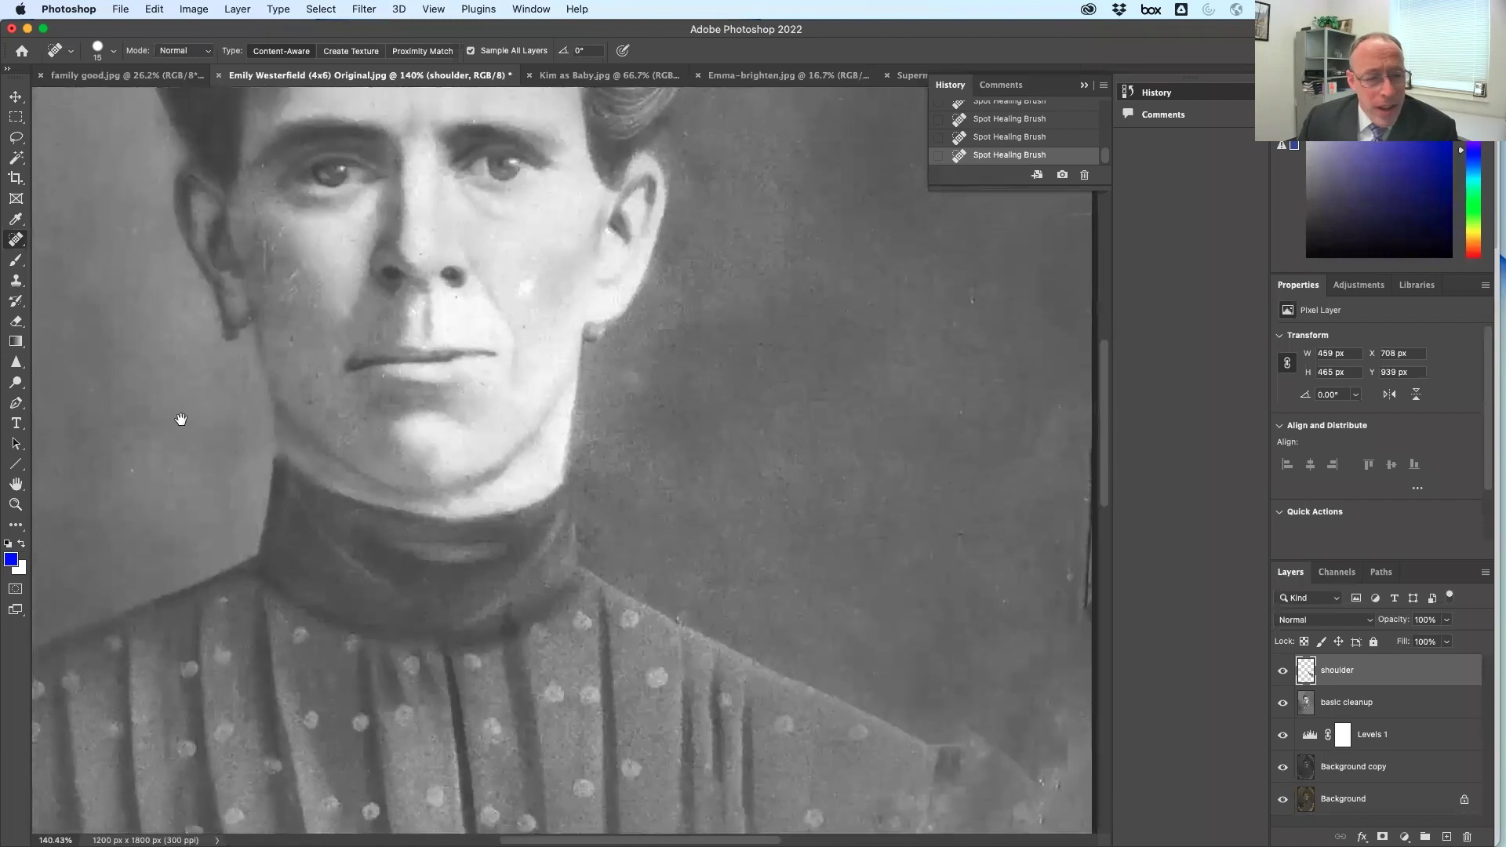
{"action": "double_click", "coordinate": [17, 478]}
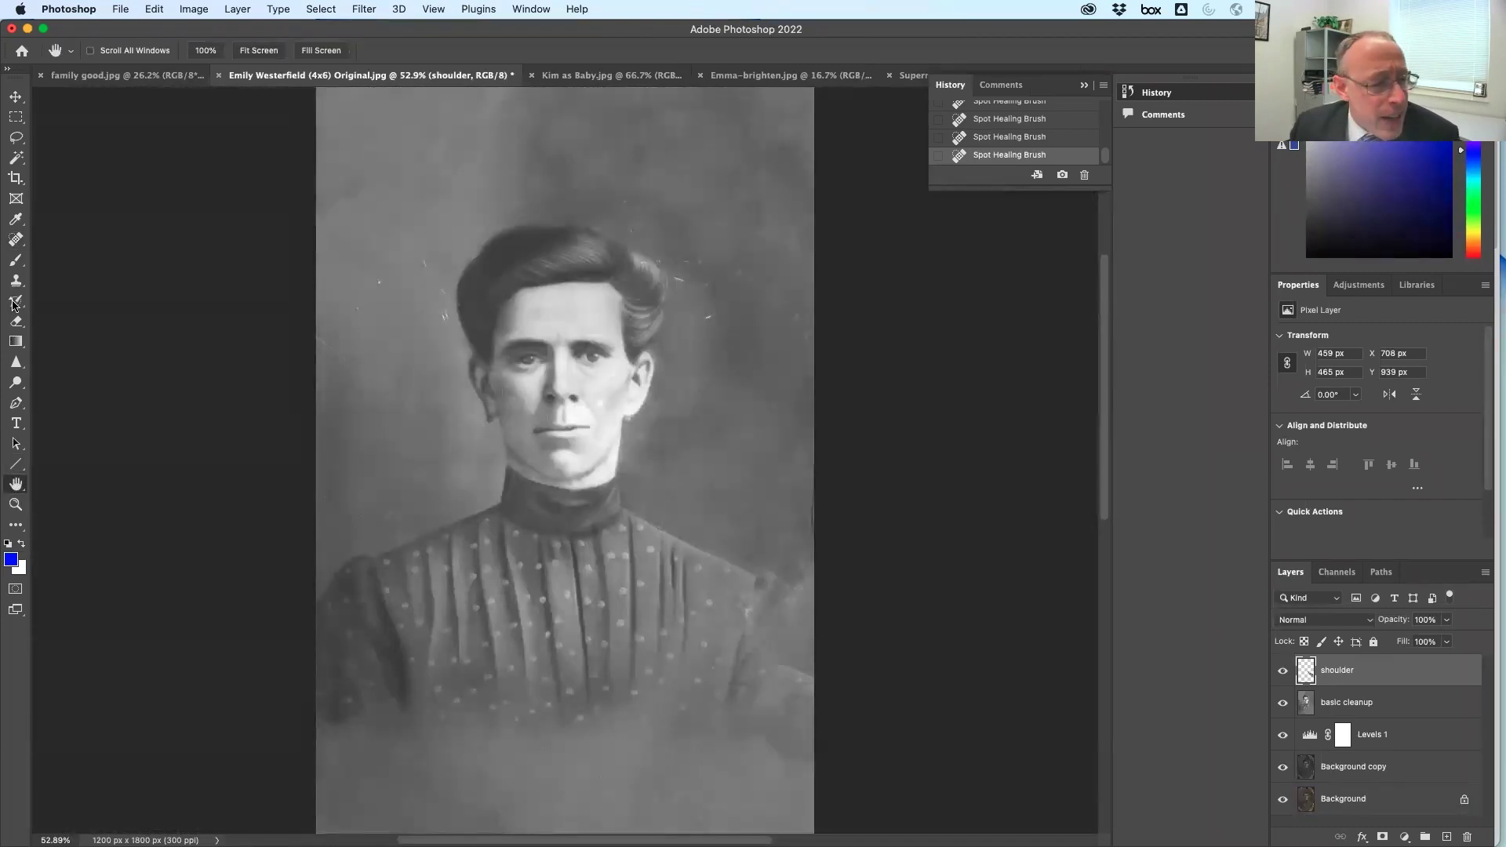
{"action": "left_click", "coordinate": [15, 238]}
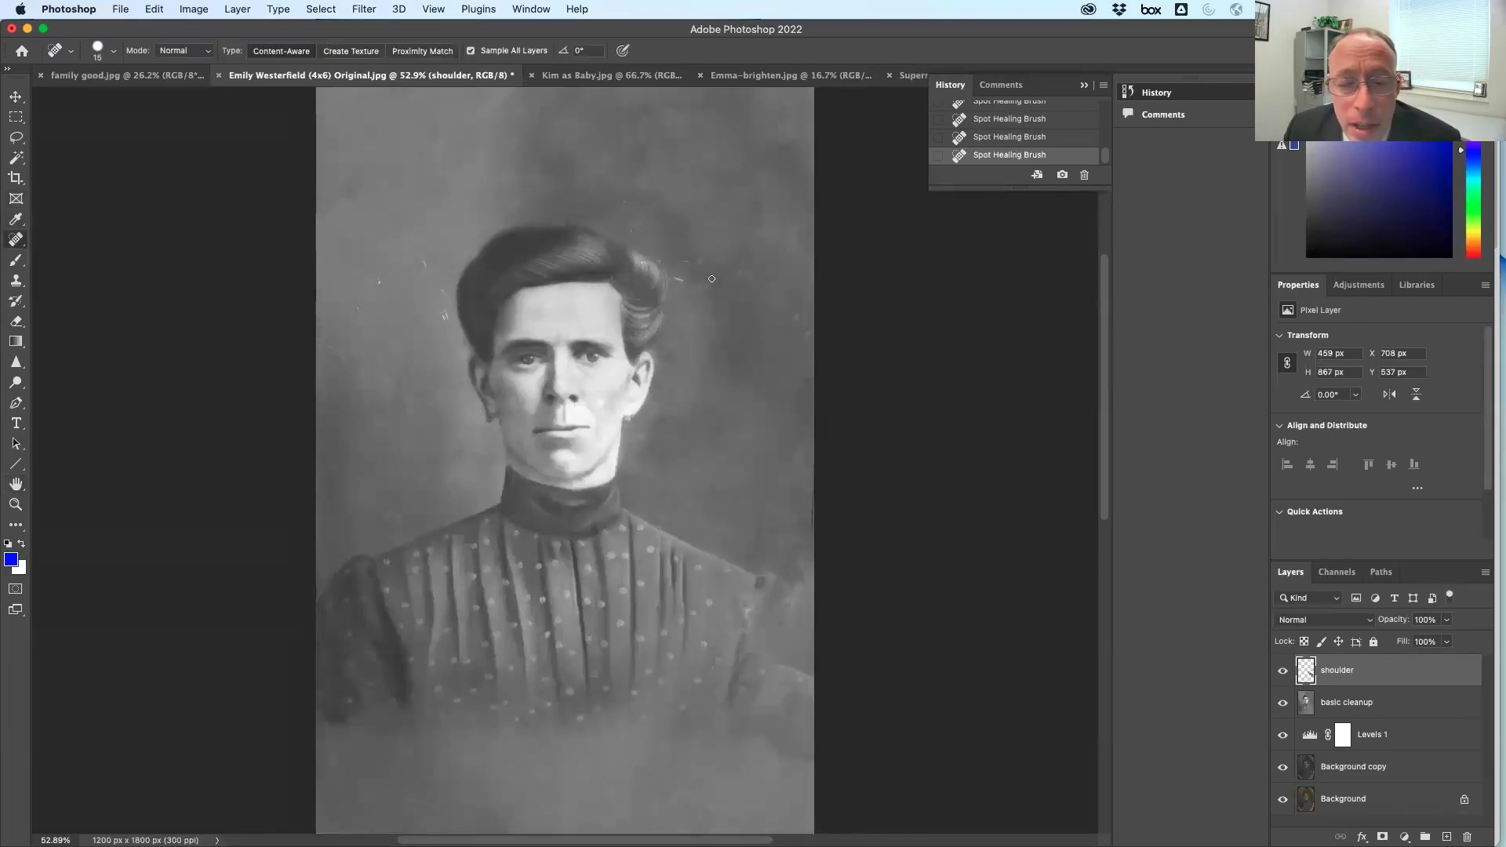
{"action": "mouse_move", "coordinate": [699, 281]}
{"action": "left_mouse_down"}
{"action": "mouse_move", "coordinate": [654, 260]}
{"action": "mouse_move", "coordinate": [757, 280]}
{"action": "left_mouse_up"}
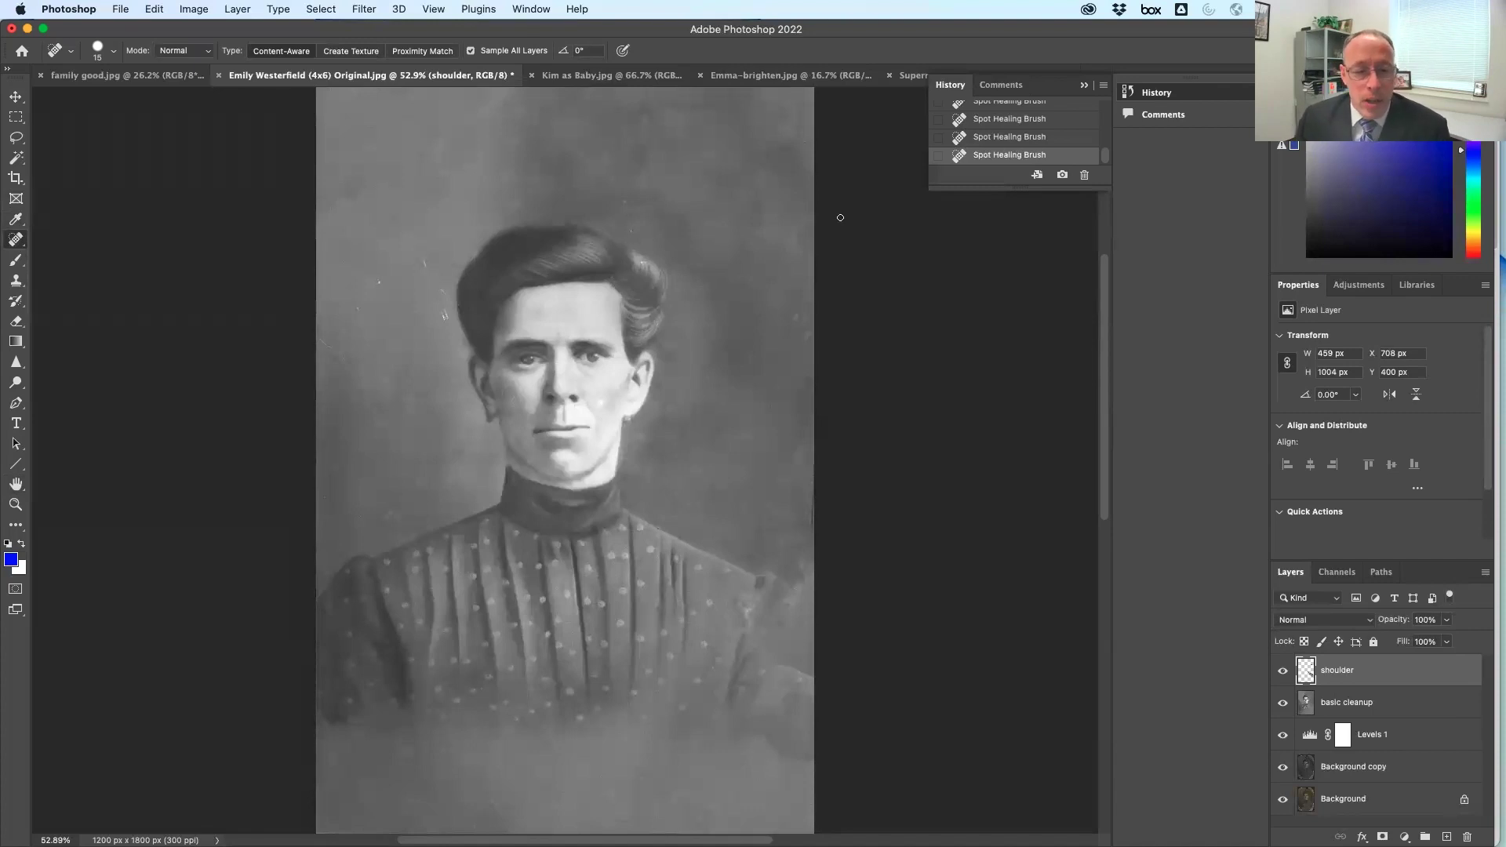
{"action": "key", "text": "super+Tab"}
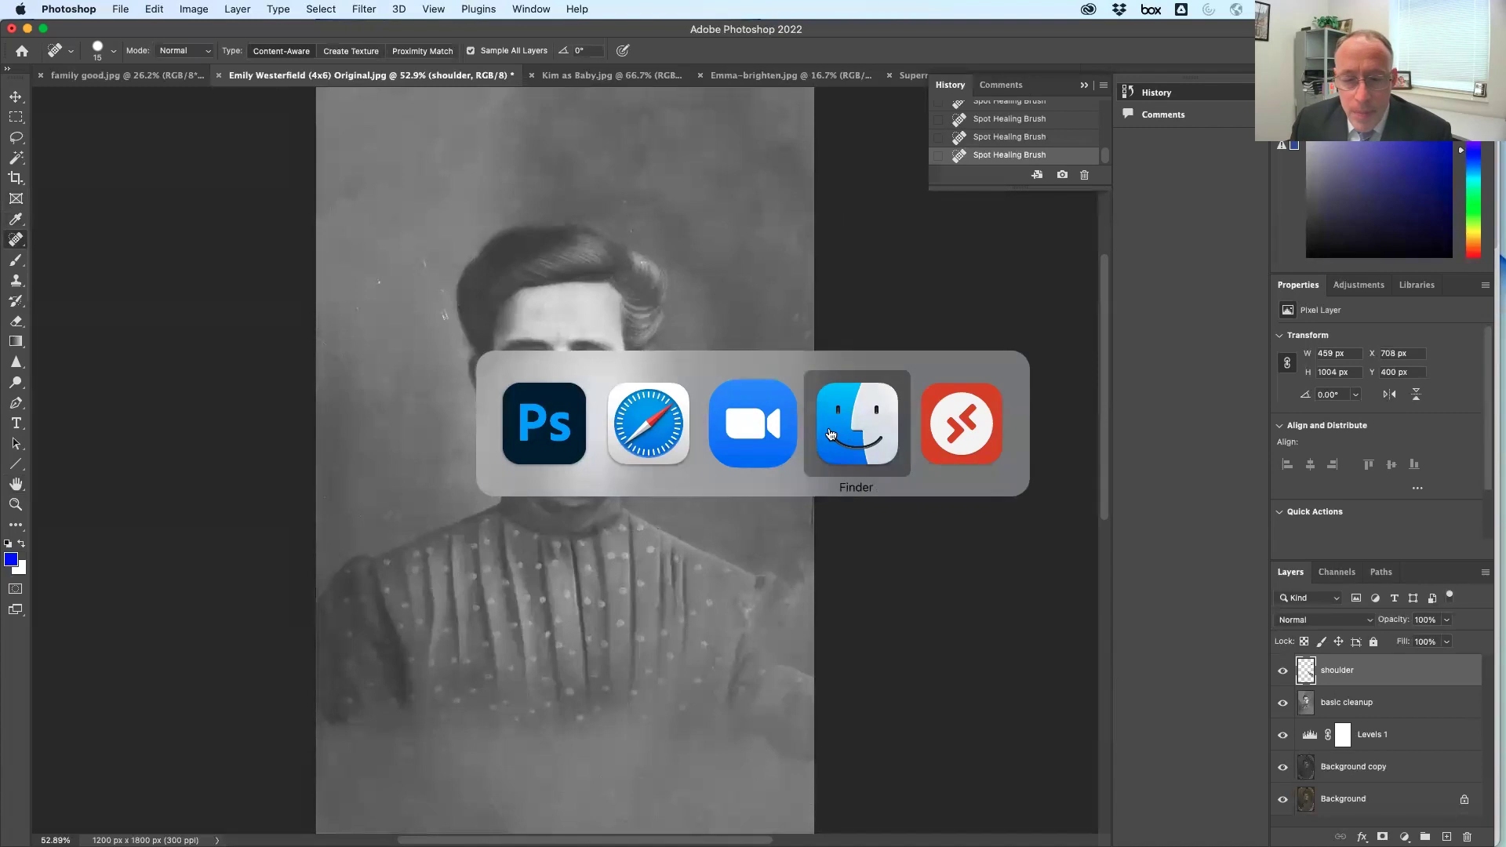
{"action": "left_click", "coordinate": [831, 434]}
{"action": "left_click", "coordinate": [964, 351]}
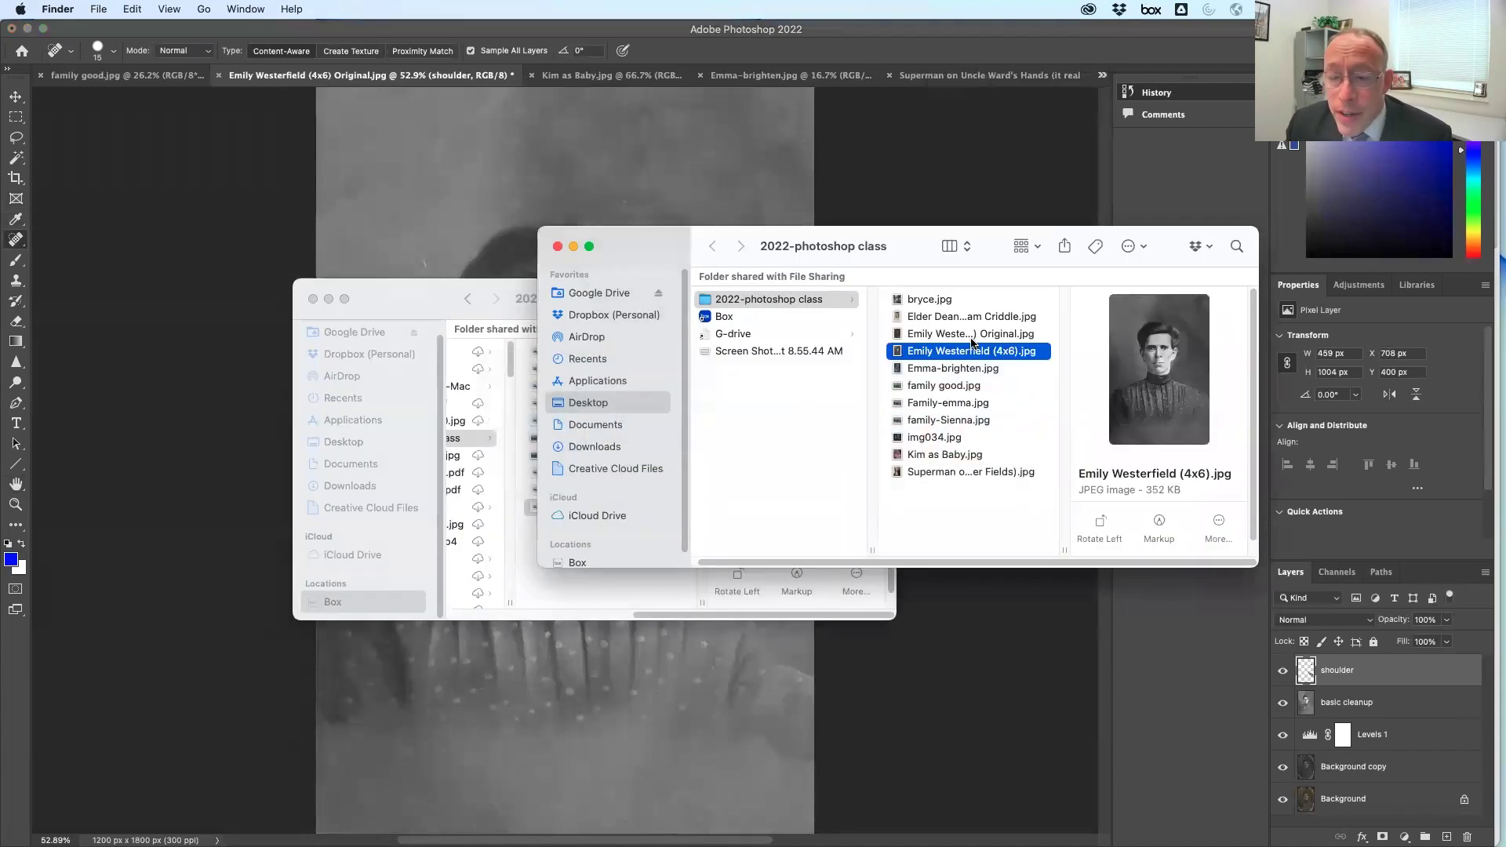
{"action": "left_click_drag", "start_coordinate": [970, 354], "coordinate": [1147, 78]}
{"action": "left_click_drag", "start_coordinate": [1013, 353], "coordinate": [855, 78]}
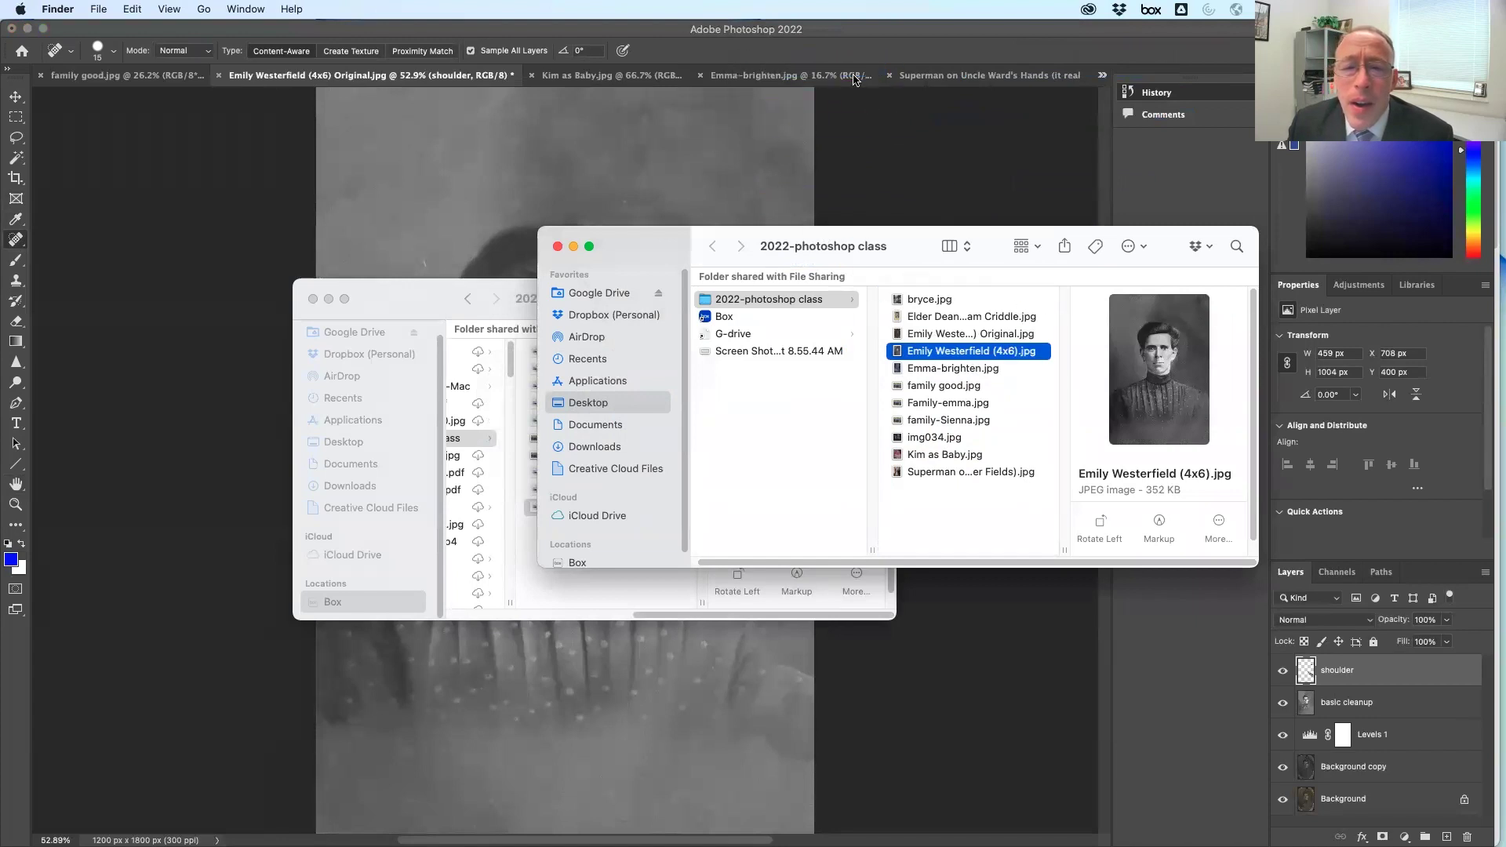
{"action": "left_click_drag", "start_coordinate": [898, 322], "coordinate": [847, 221]}
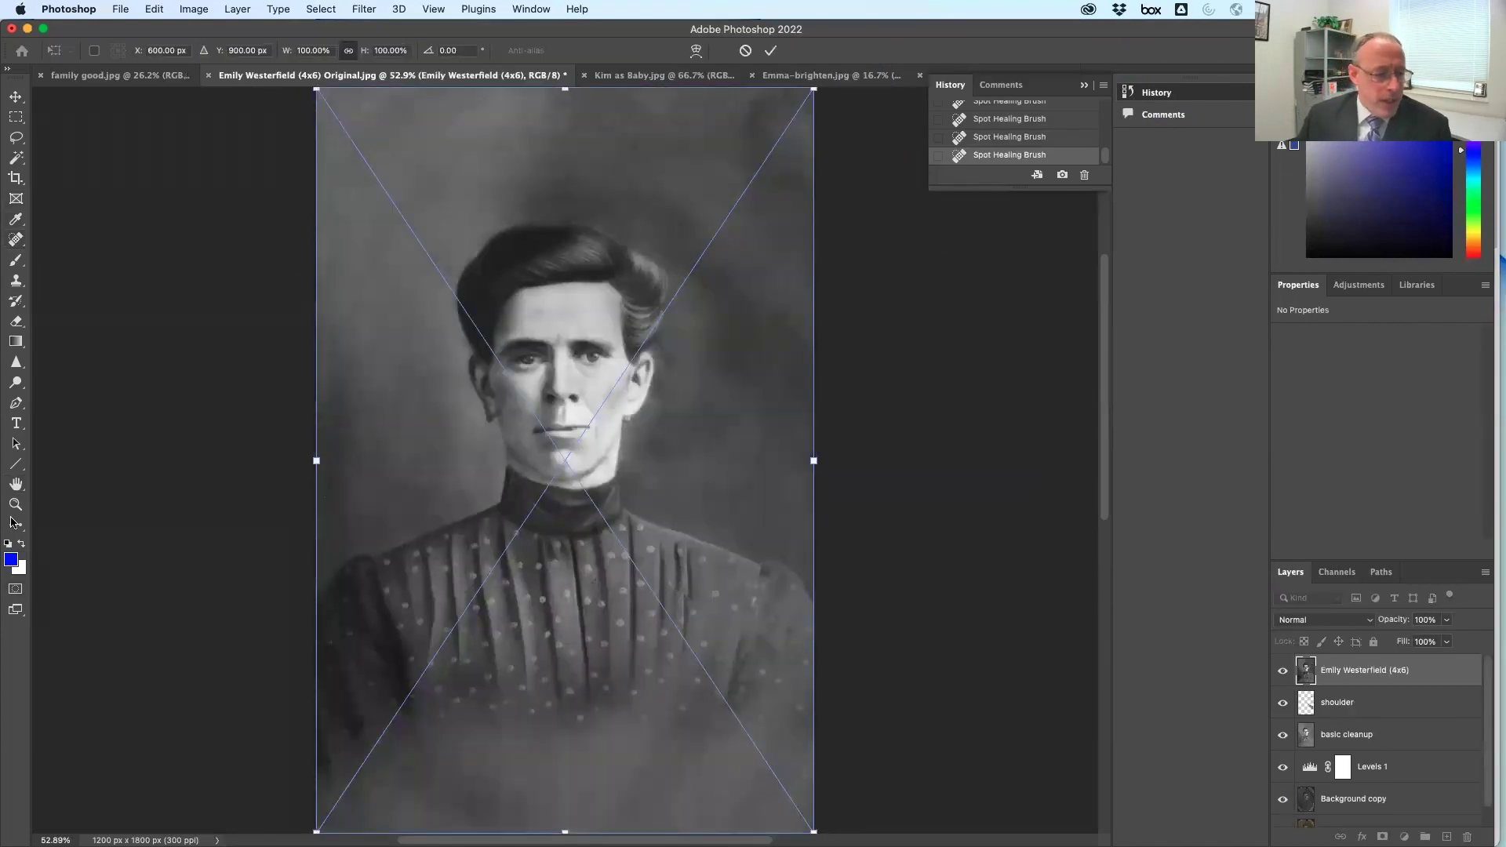
{"action": "key", "text": "Return"}
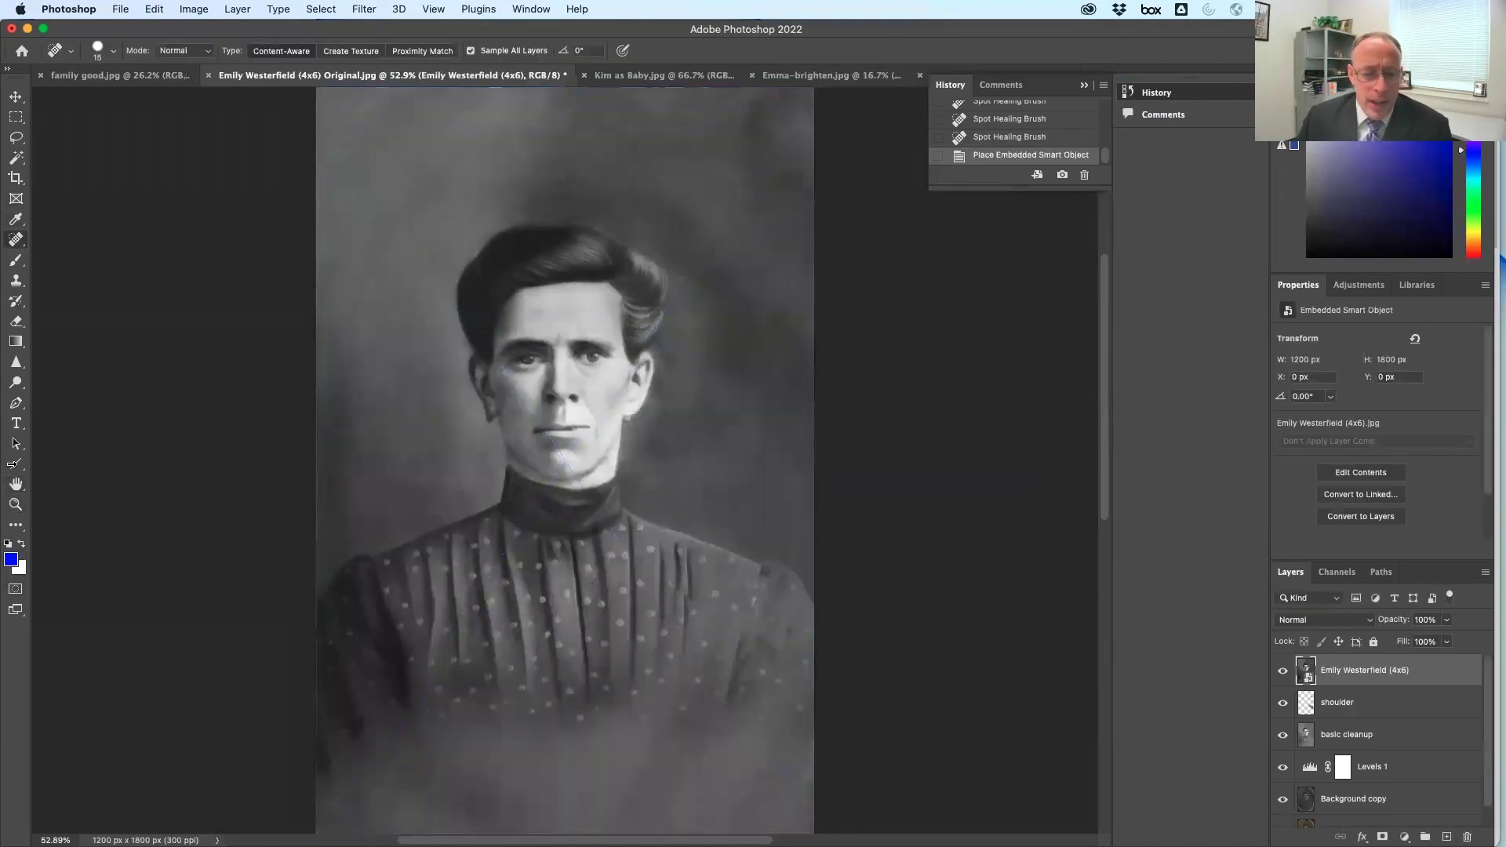
{"action": "double_click", "coordinate": [15, 506]}
{"action": "left_click", "coordinate": [13, 488]}
{"action": "double_click", "coordinate": [14, 487]}
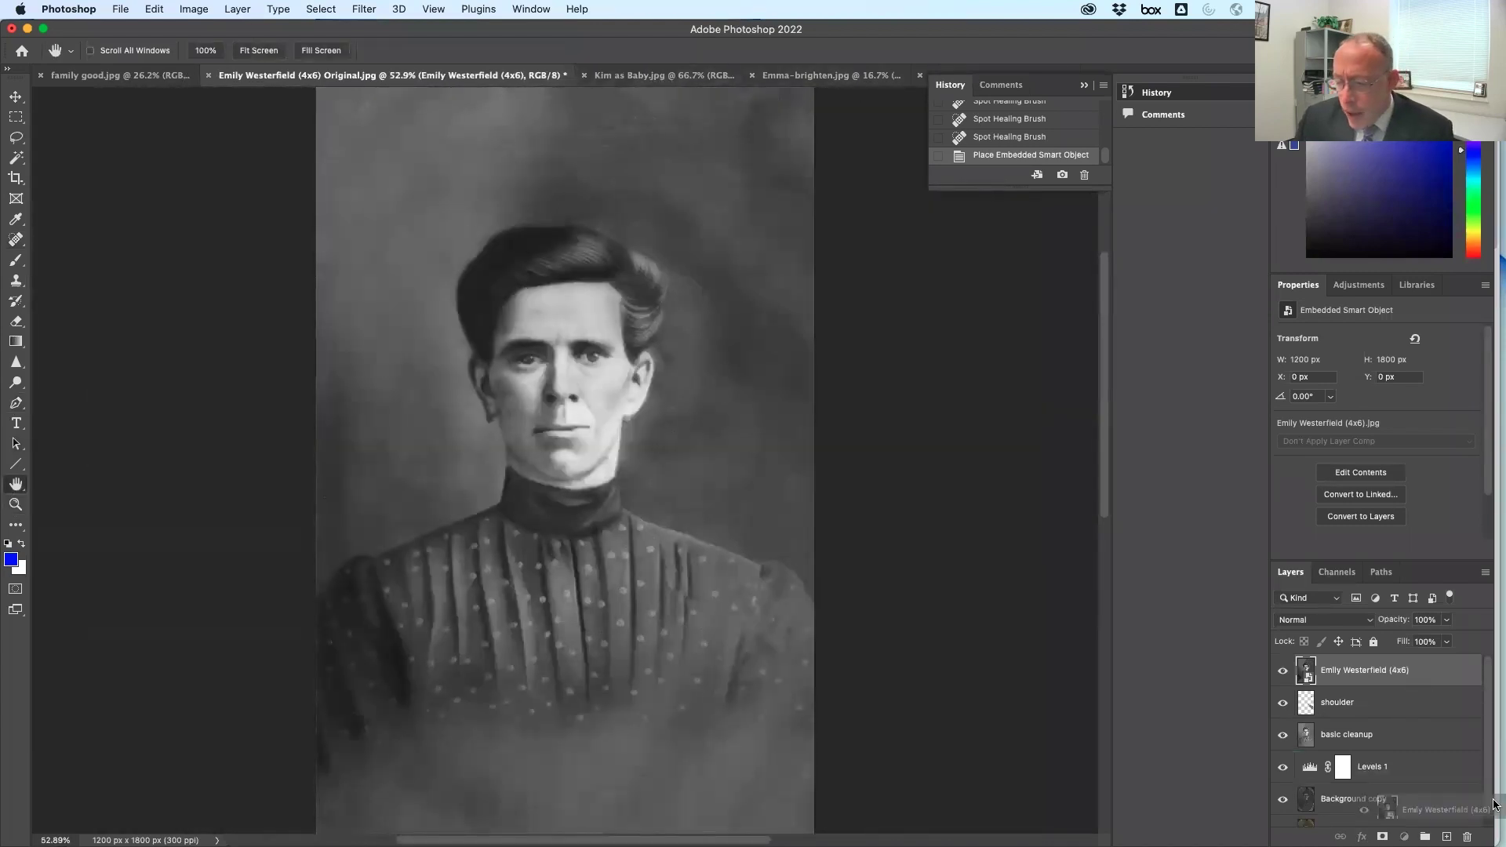
{"action": "key", "text": "Delete"}
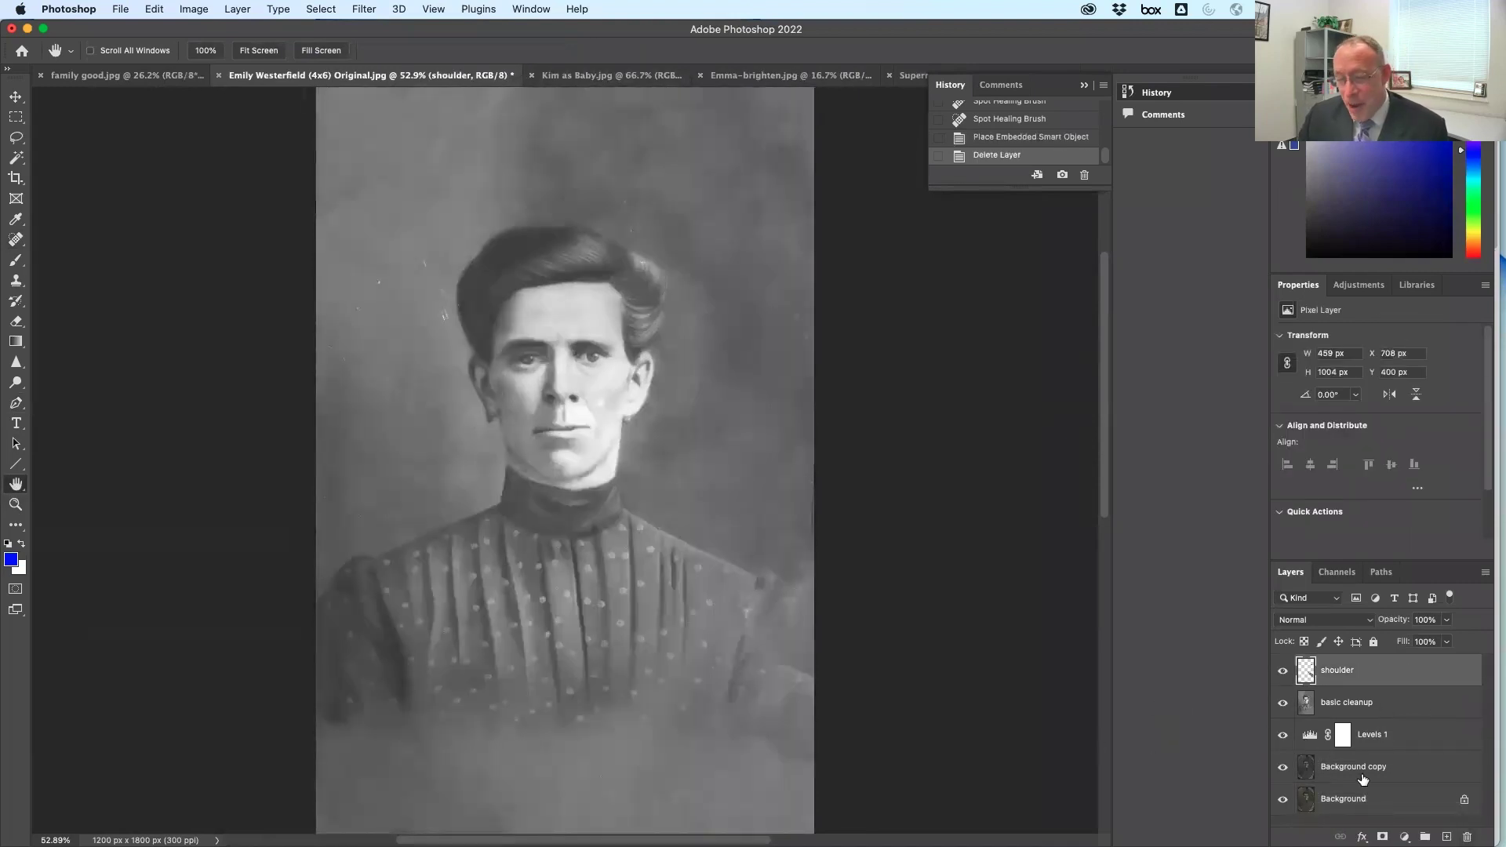
{"action": "left_click_drag", "start_coordinate": [1384, 800], "coordinate": [1400, 805]}
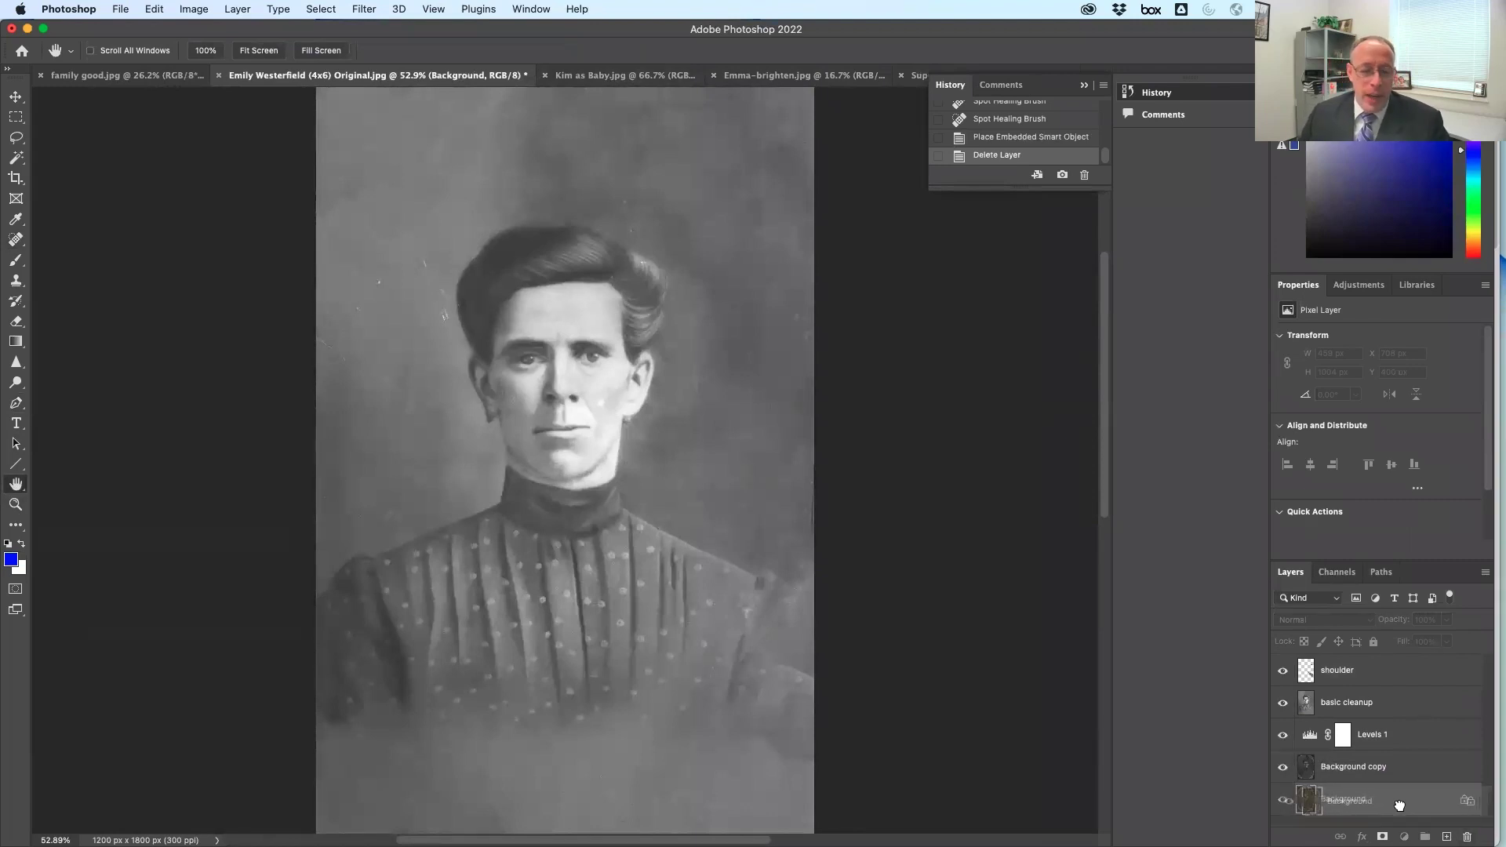
Move the Background copy to the top, compare it on and off, and leave it hidden
{"action": "left_click_drag", "start_coordinate": [1400, 805], "coordinate": [1394, 671]}
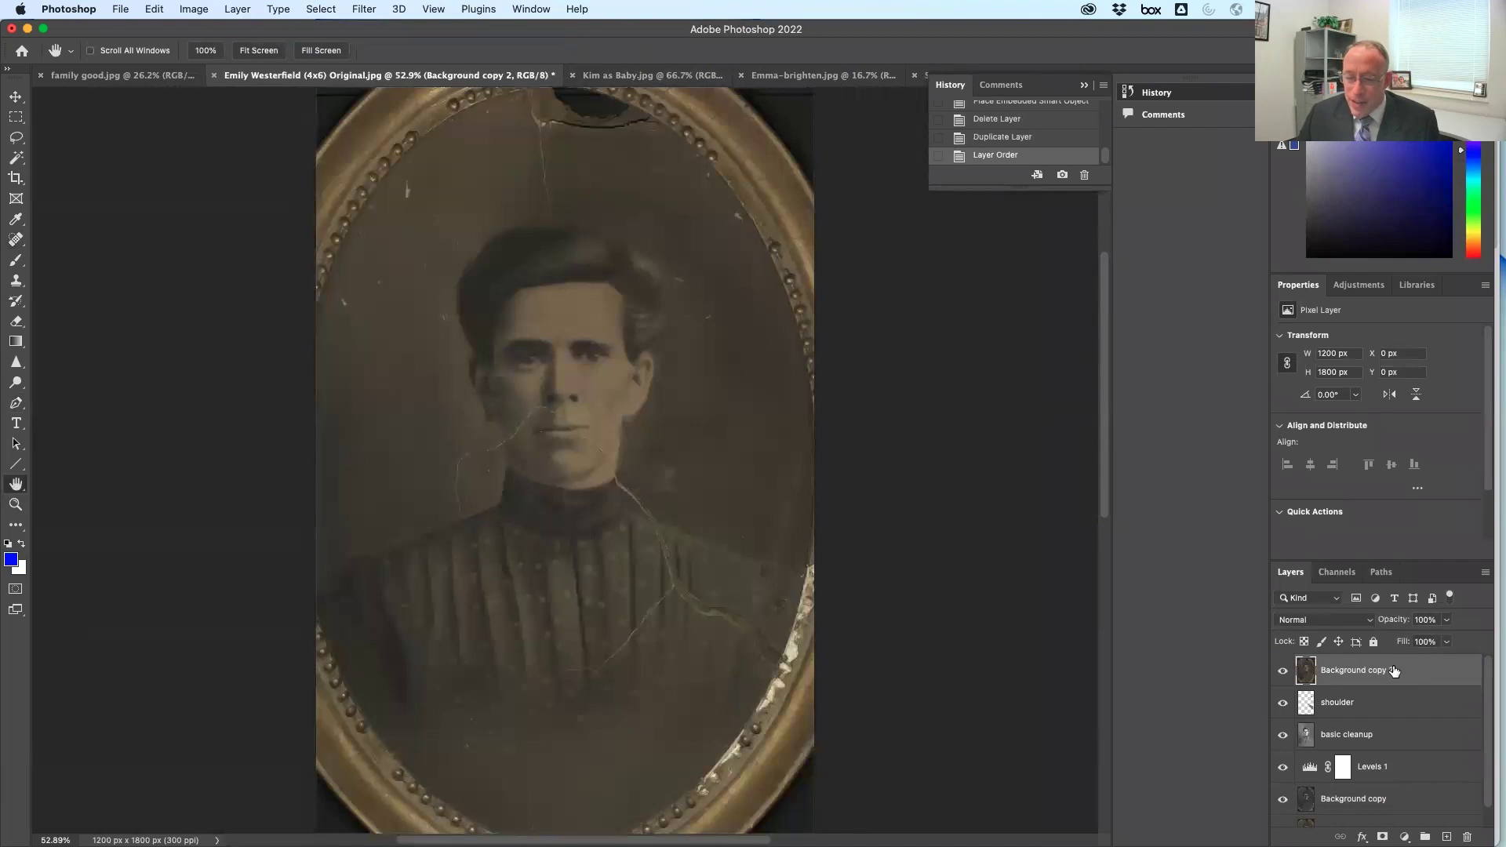
{"action": "left_click", "coordinate": [1284, 672]}
{"action": "left_click", "coordinate": [1283, 672]}
{"action": "left_click", "coordinate": [1283, 672]}
{"action": "left_click", "coordinate": [1284, 672]}
{"action": "left_click", "coordinate": [1284, 671]}
{"action": "left_click", "coordinate": [1283, 671]}
{"action": "left_click", "coordinate": [1284, 672]}
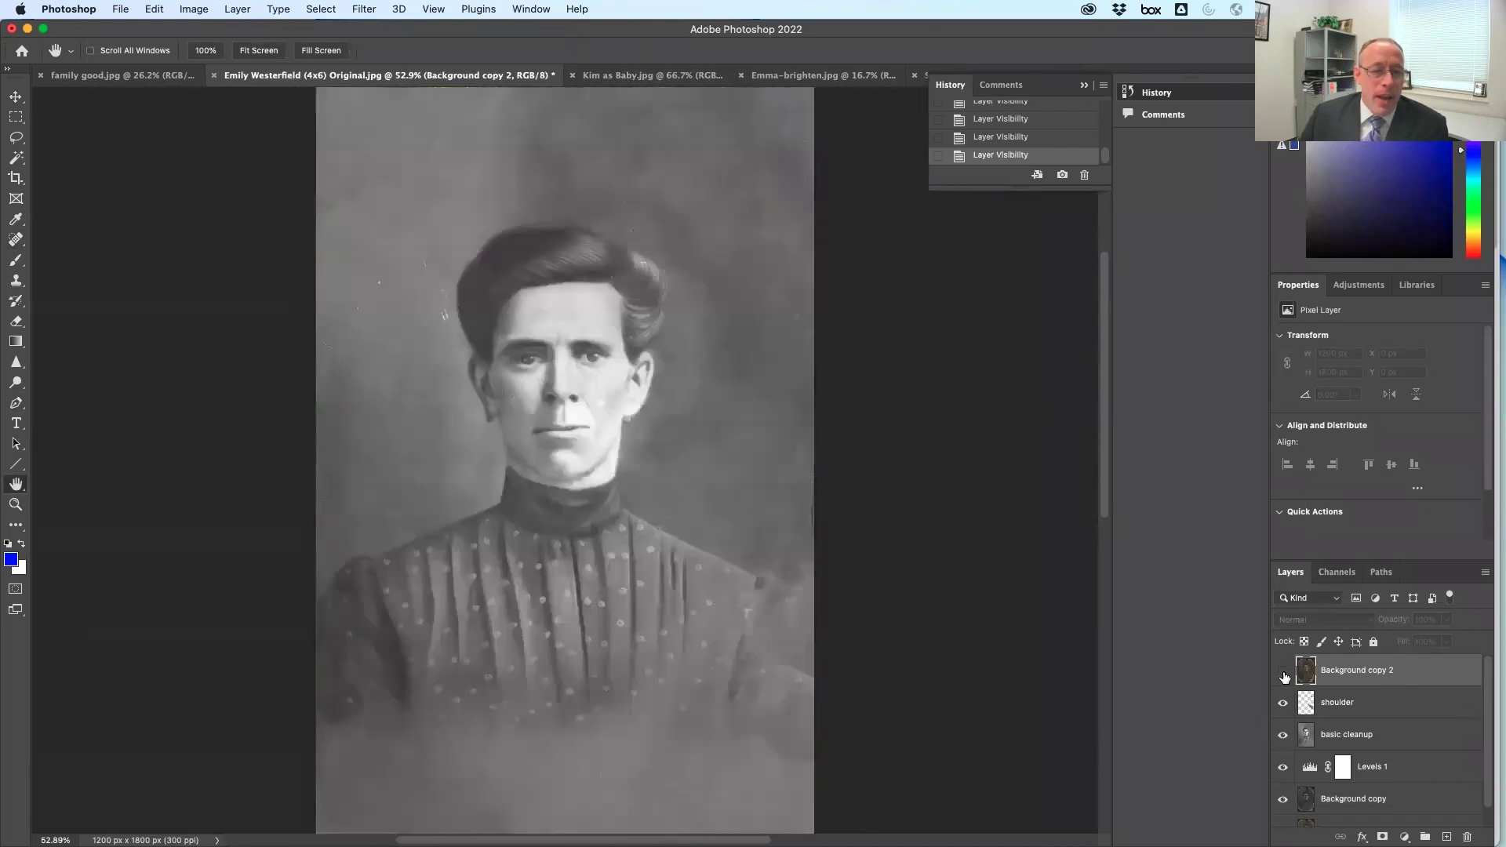
{"action": "left_click", "coordinate": [1283, 671]}
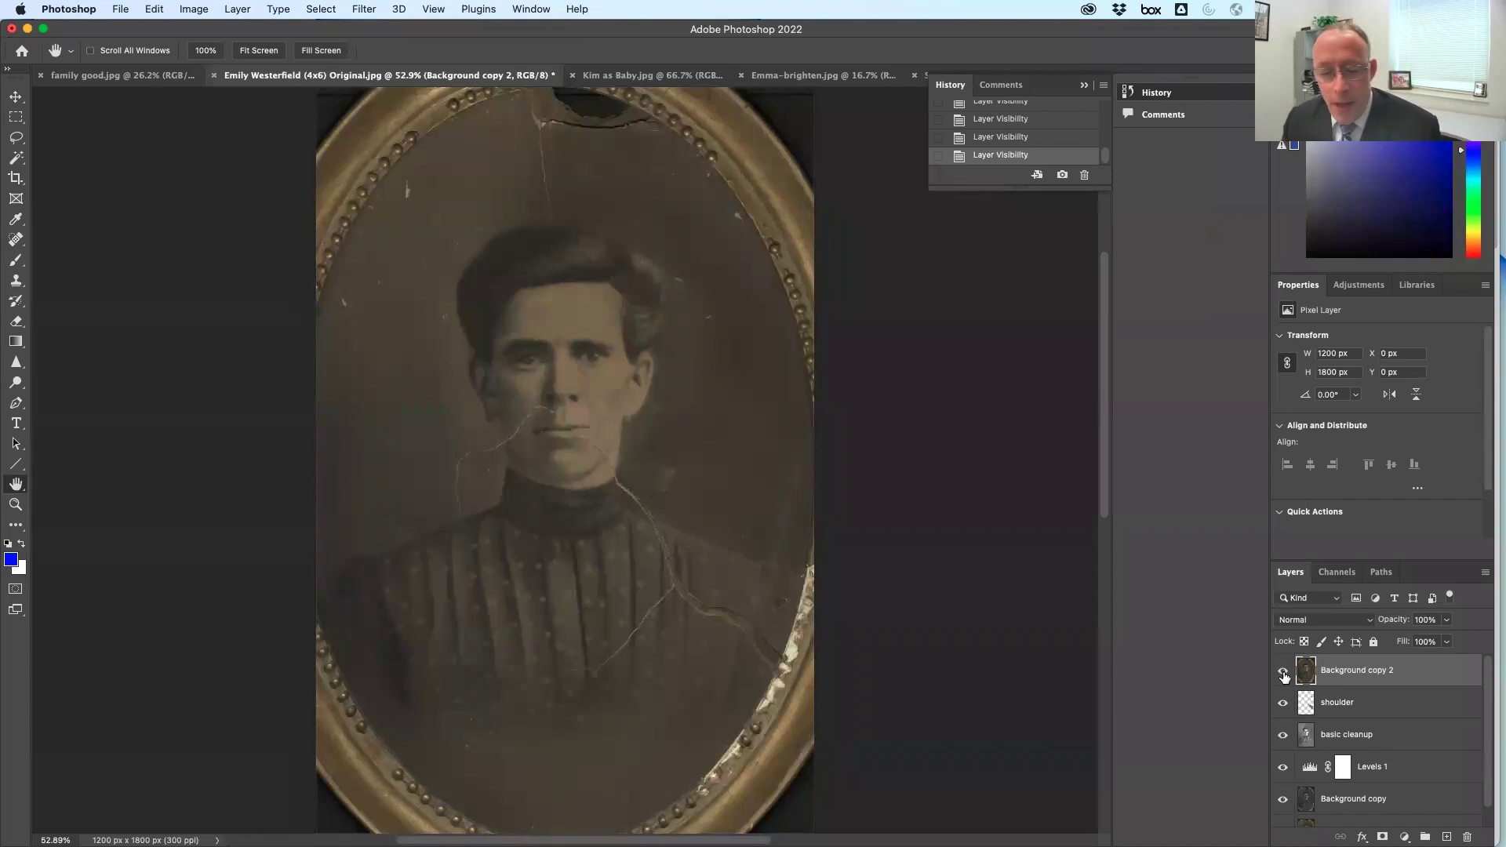
{"action": "left_click", "coordinate": [1284, 673]}
{"action": "left_click", "coordinate": [1284, 674]}
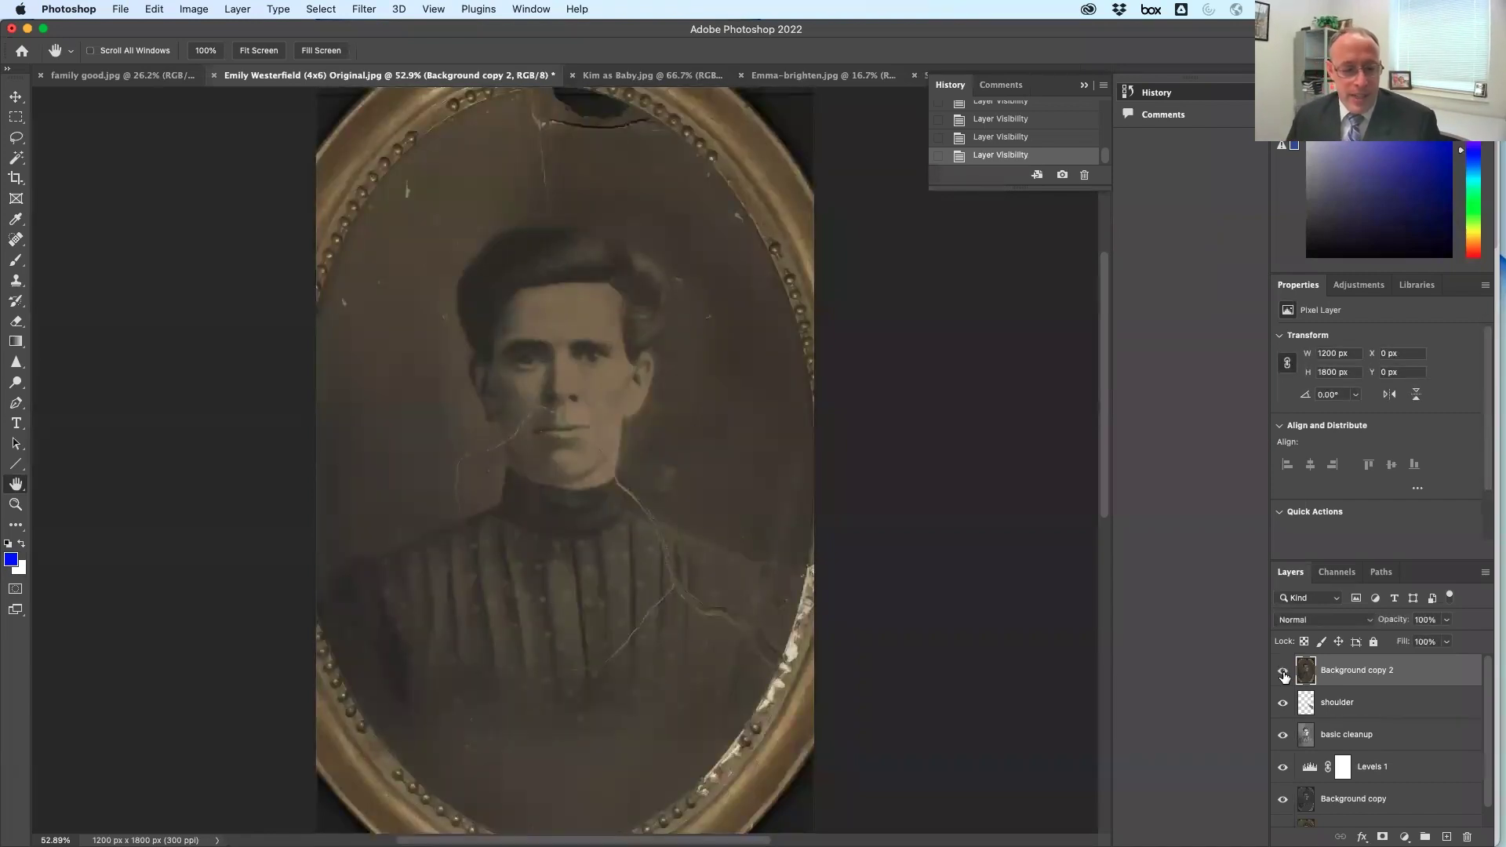
{"action": "left_click", "coordinate": [1284, 673]}
{"action": "left_click", "coordinate": [1283, 673]}
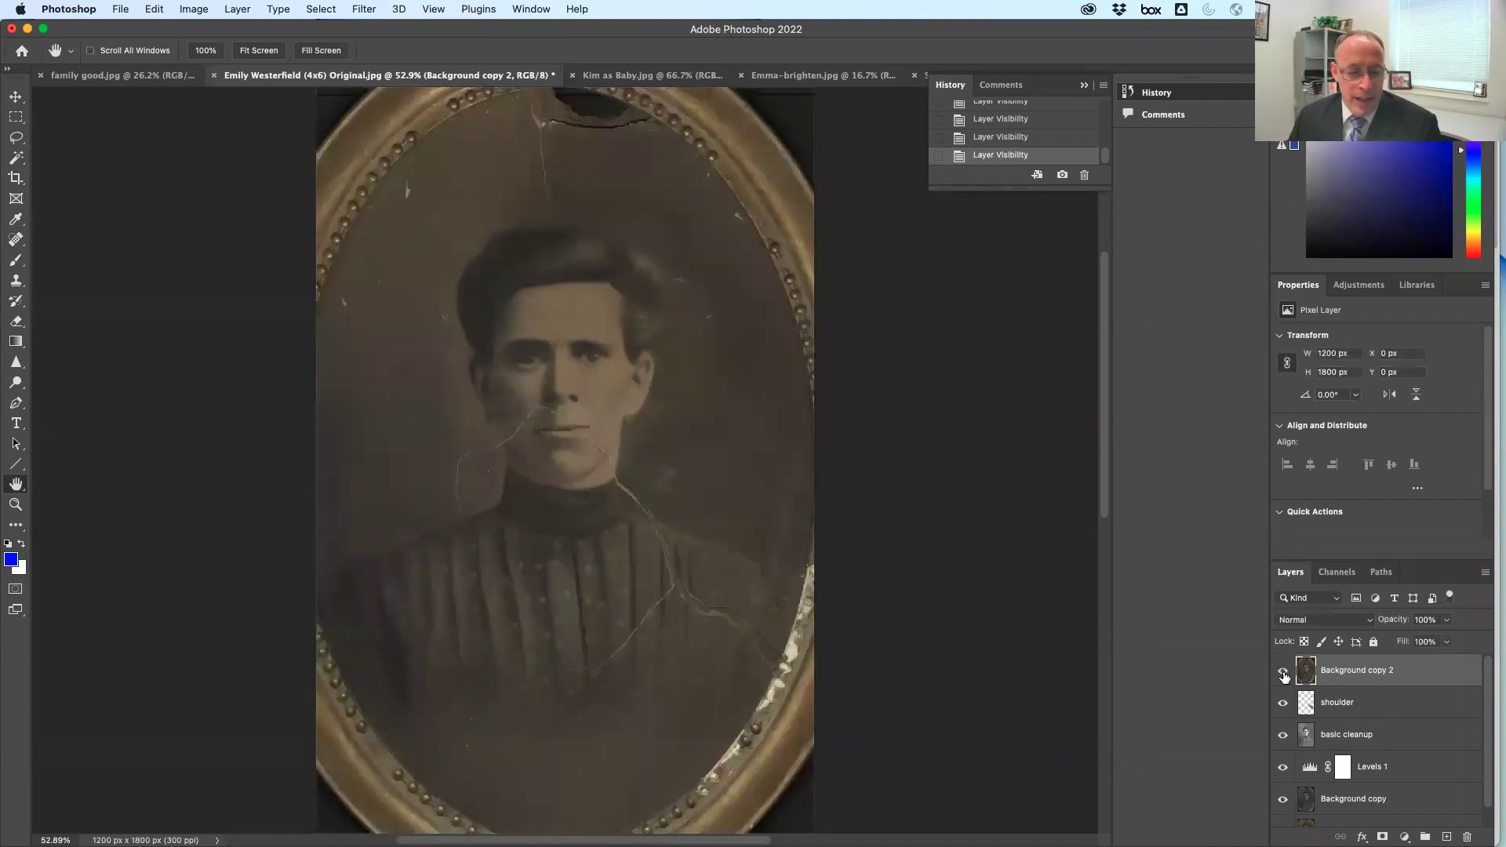
{"action": "left_click", "coordinate": [1283, 673]}
{"action": "left_click", "coordinate": [1284, 673]}
{"action": "left_click", "coordinate": [1283, 673]}
{"action": "left_click", "coordinate": [1284, 673]}
{"action": "left_click", "coordinate": [1284, 673]}
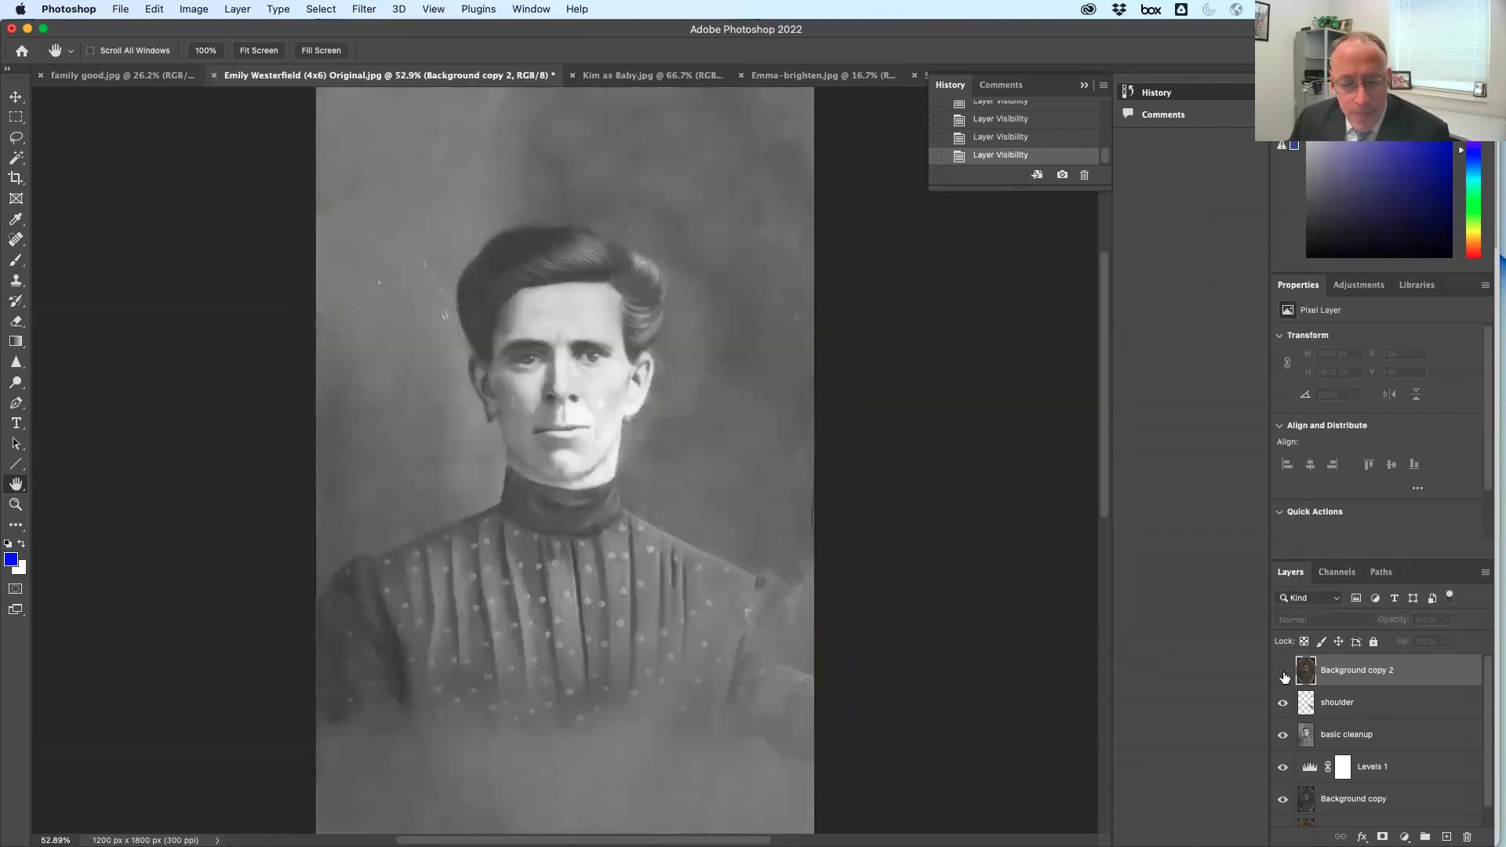
Select the basic cleanup layer, then the shoulder layer
{"action": "left_click", "coordinate": [1385, 743]}
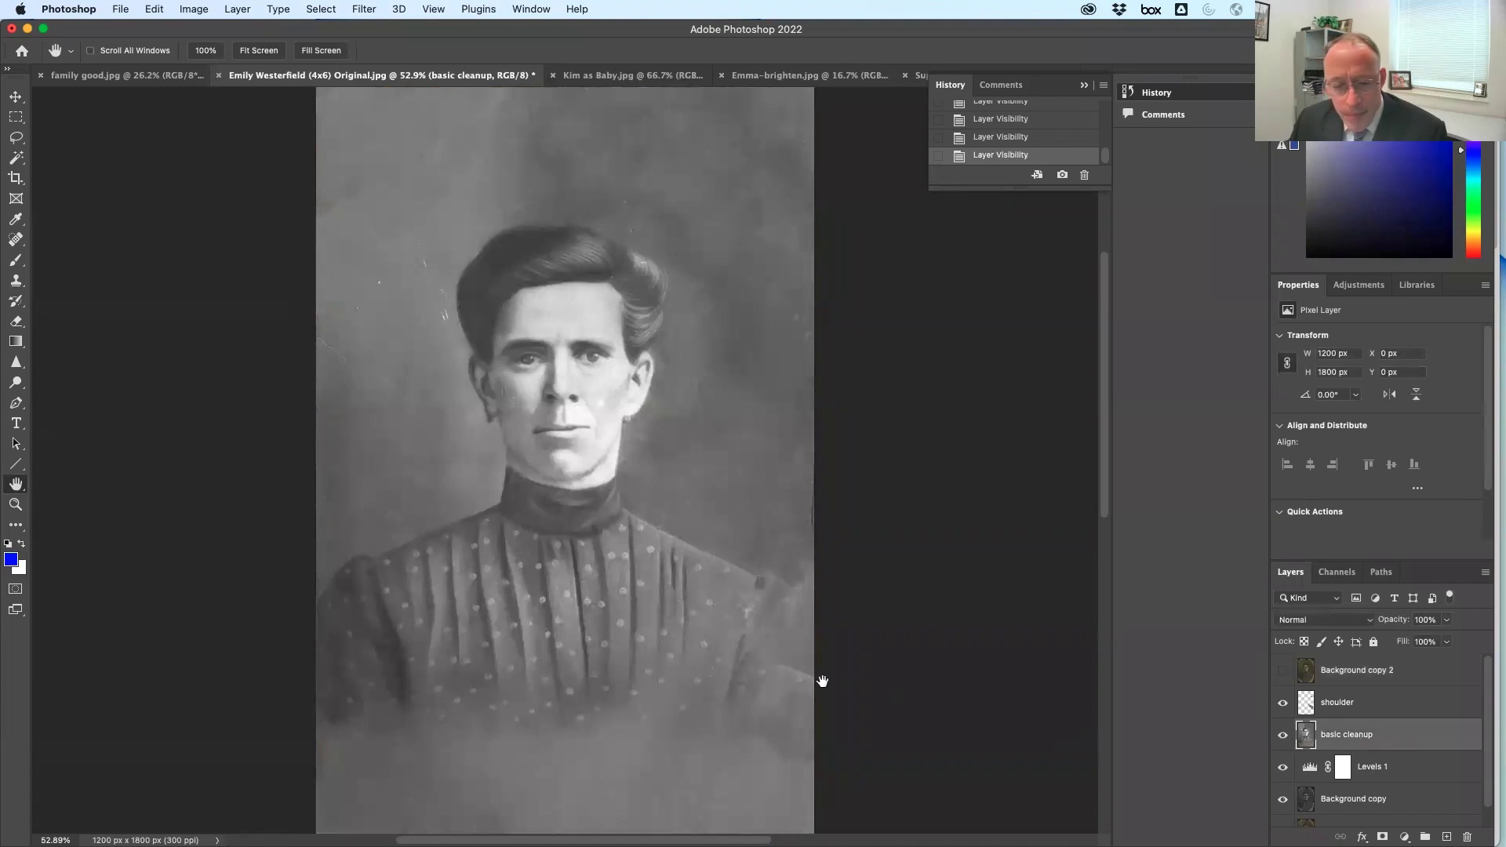
{"action": "left_click", "coordinate": [1393, 711]}
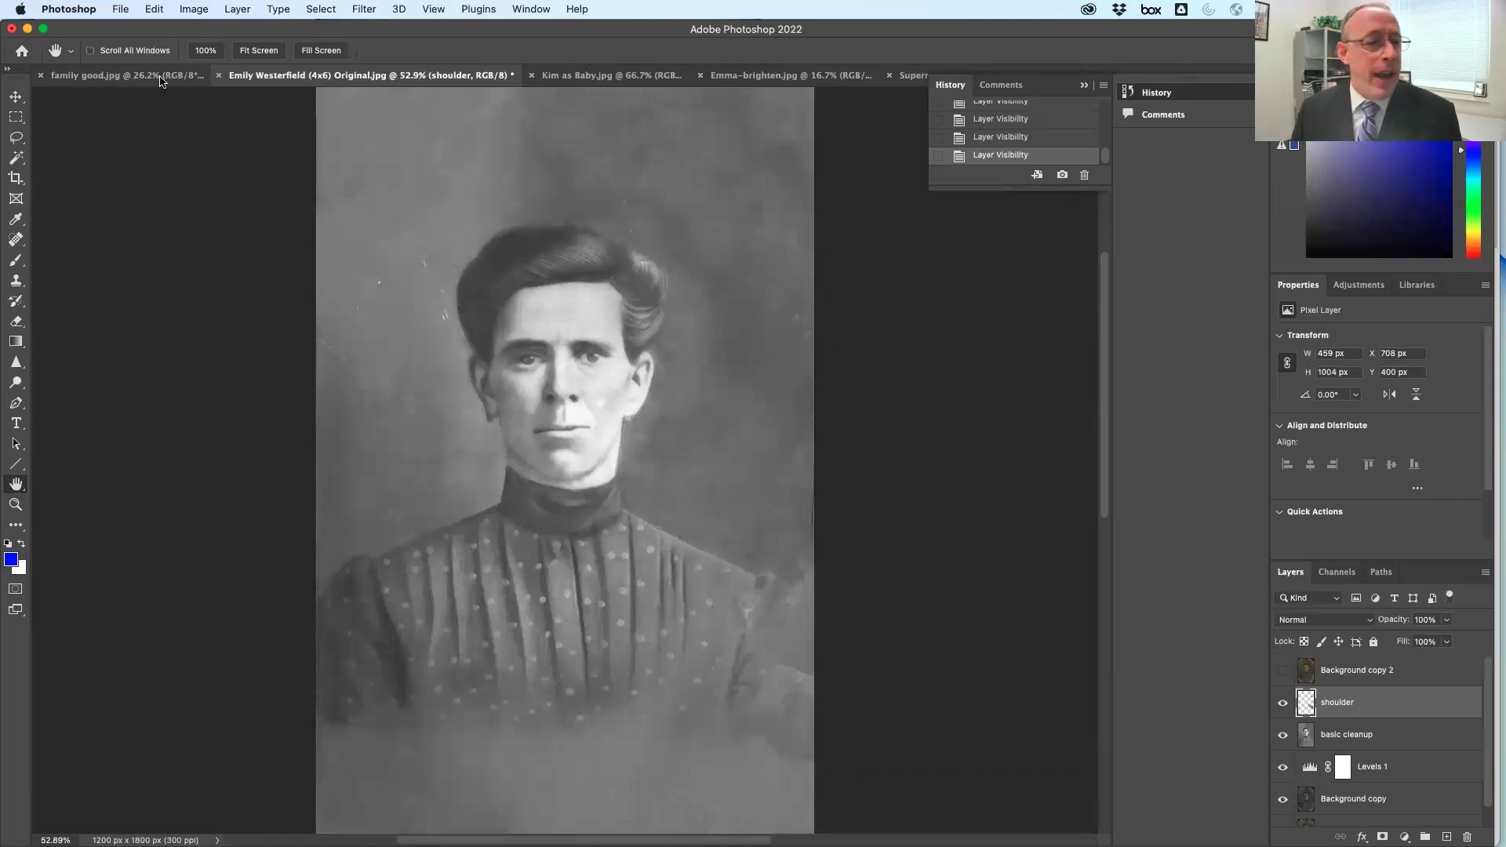
{"action": "left_click", "coordinate": [15, 178]}
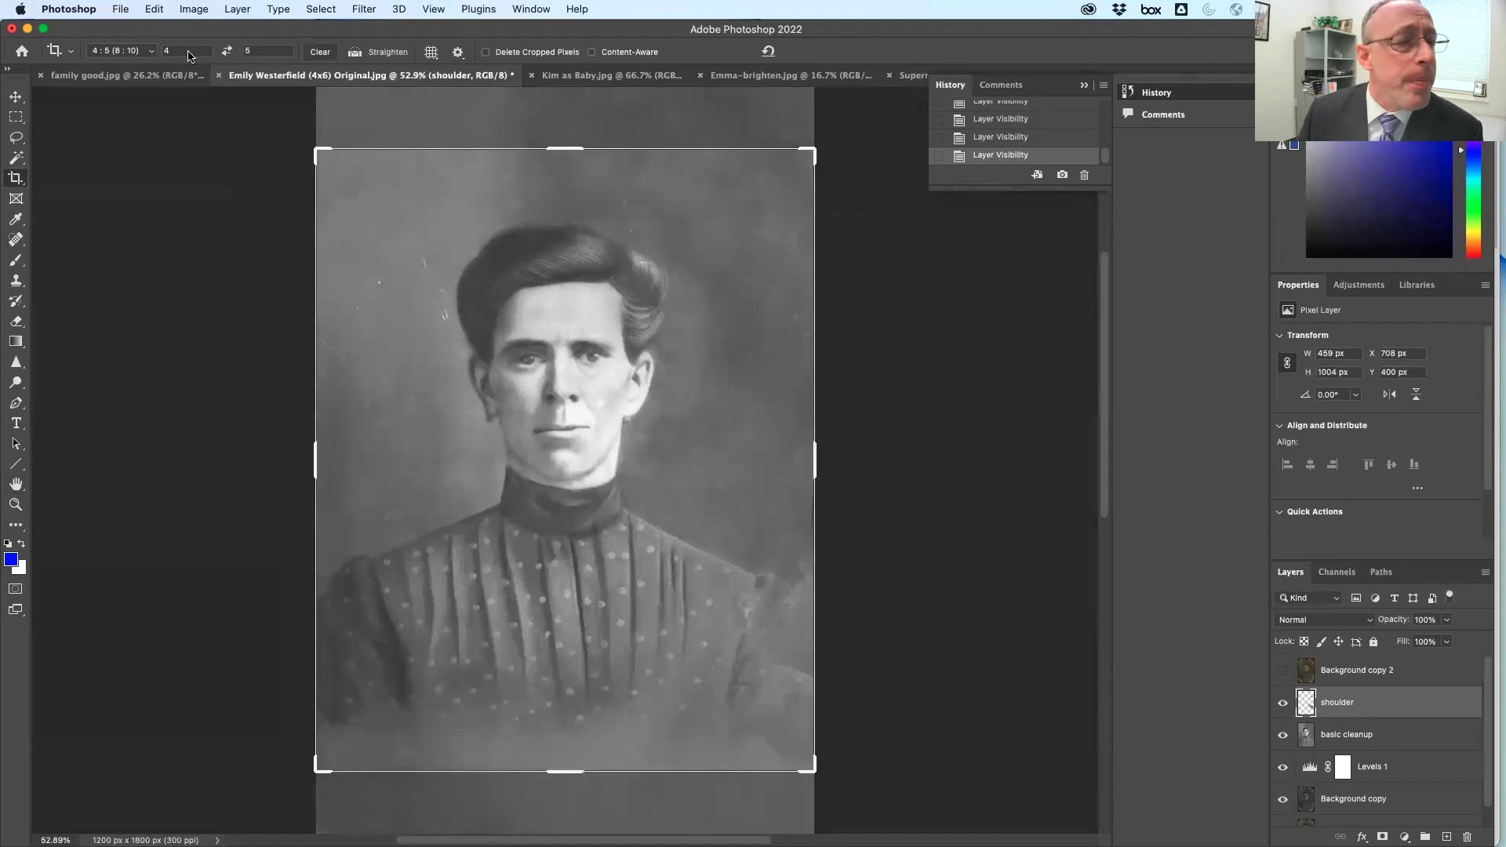
Check the portrait's current Image Size and close it without changes
{"action": "left_click", "coordinate": [142, 52]}
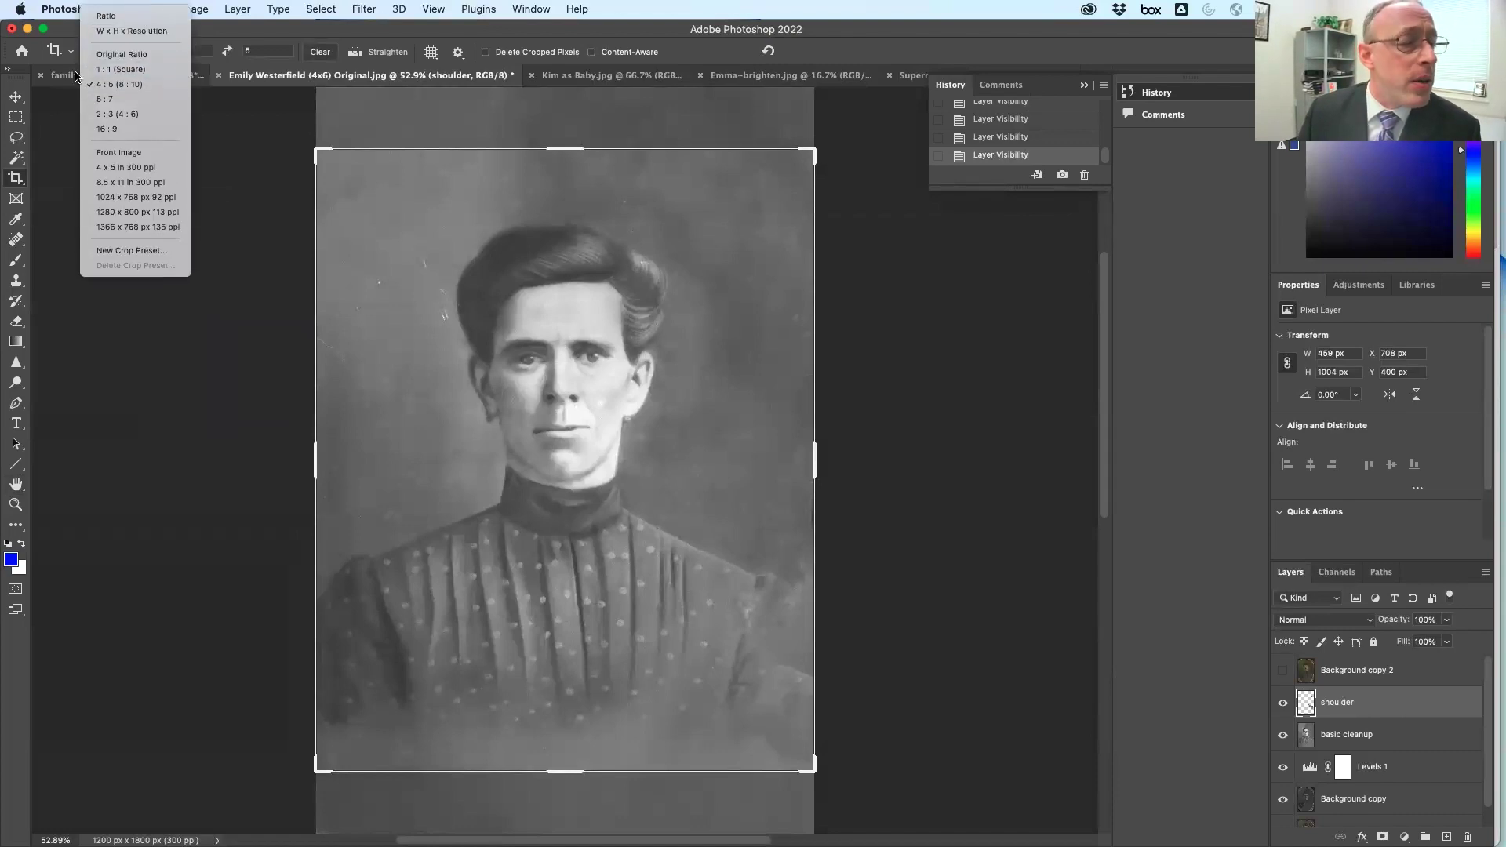
{"action": "left_click", "coordinate": [14, 104]}
{"action": "left_click", "coordinate": [193, 9]}
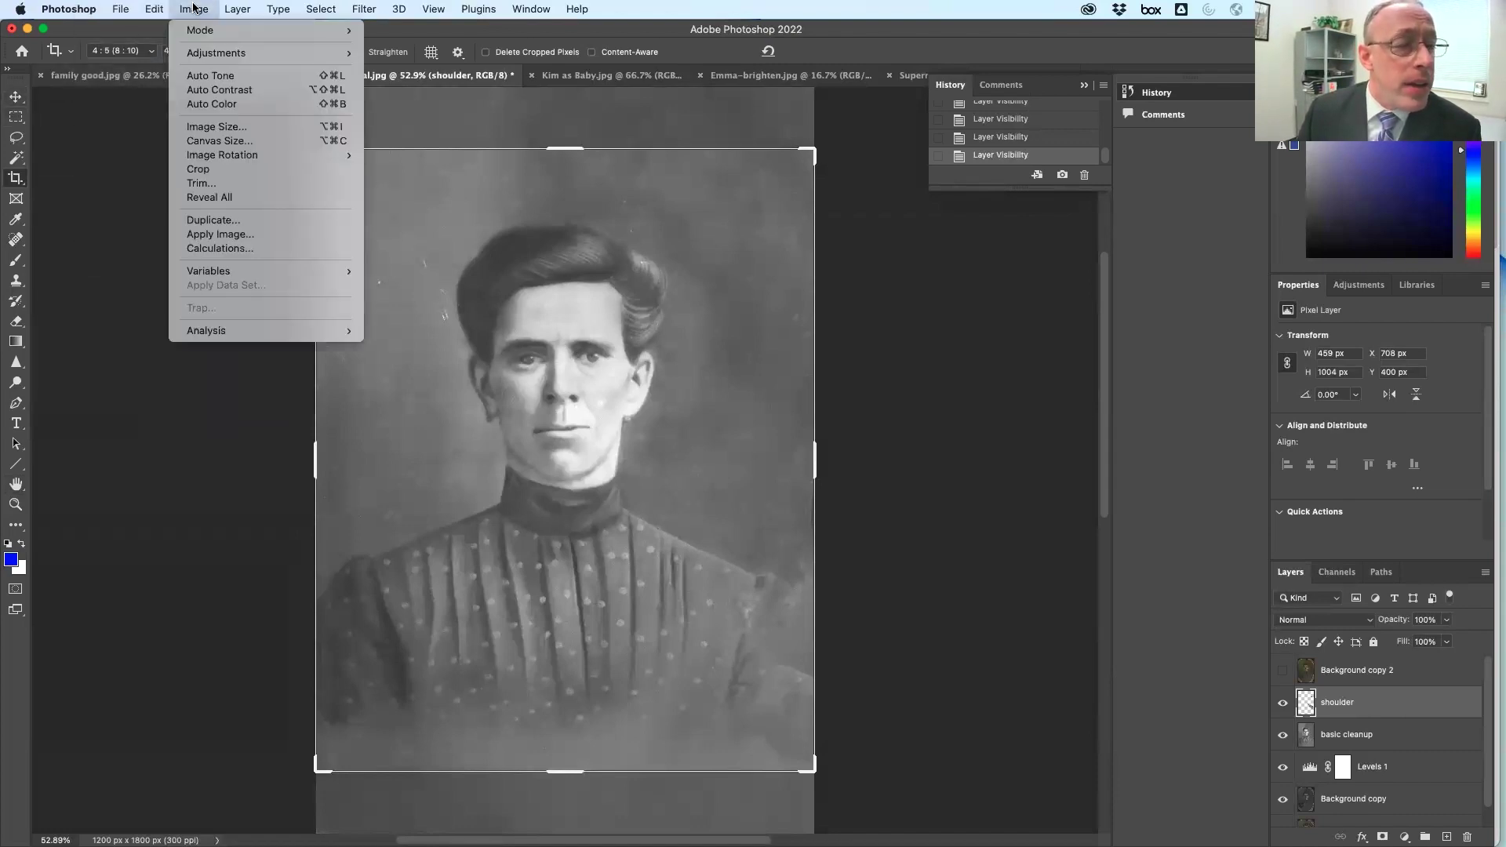
{"action": "left_click", "coordinate": [252, 126]}
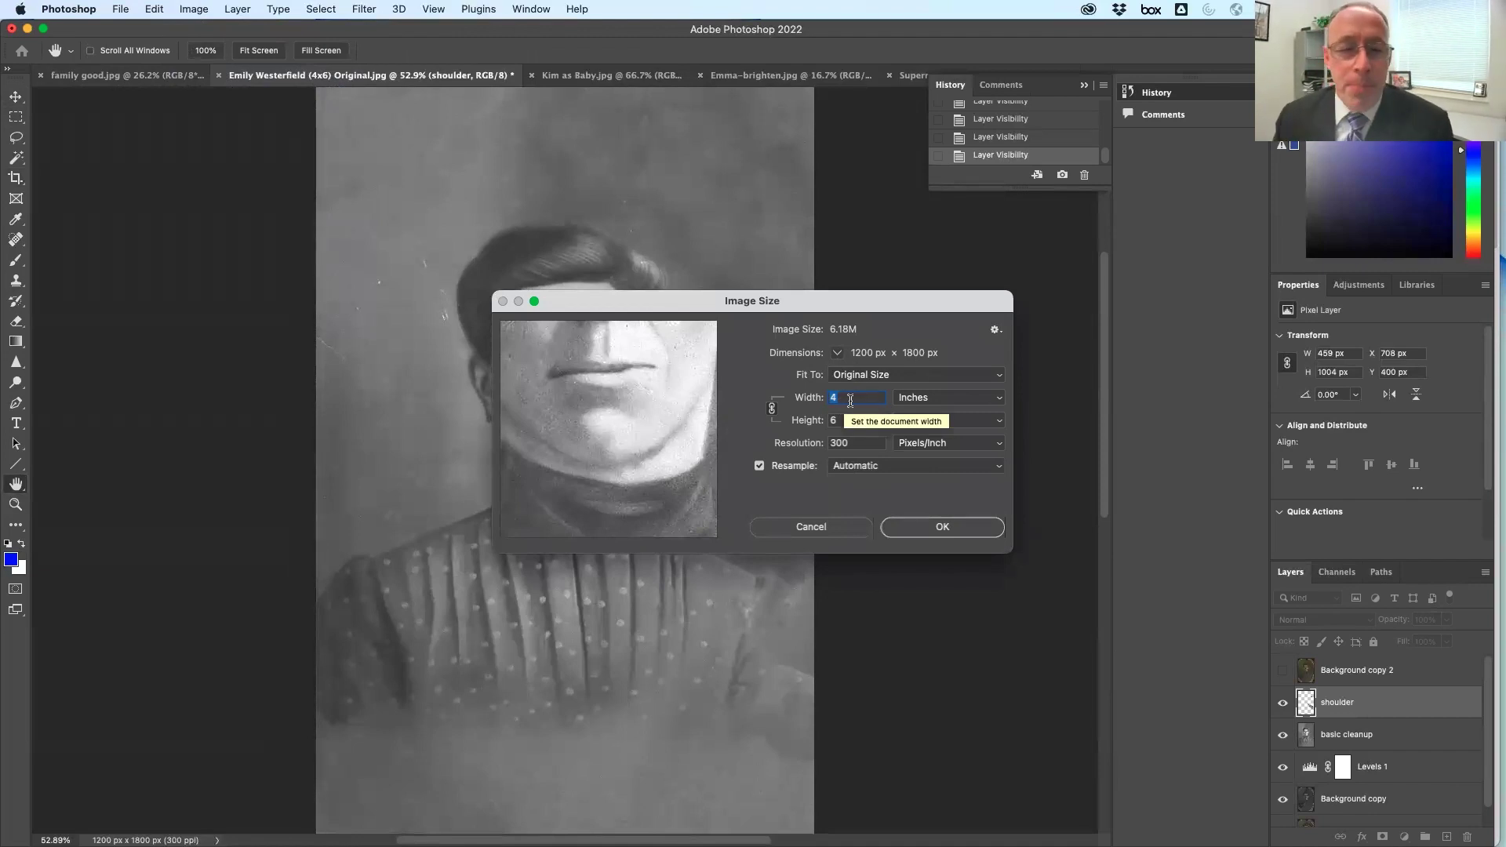
{"action": "left_click", "coordinate": [812, 527]}
Switch the Crop tool's ratio preset from 4:5 to 5:7
{"action": "key", "text": "c"}
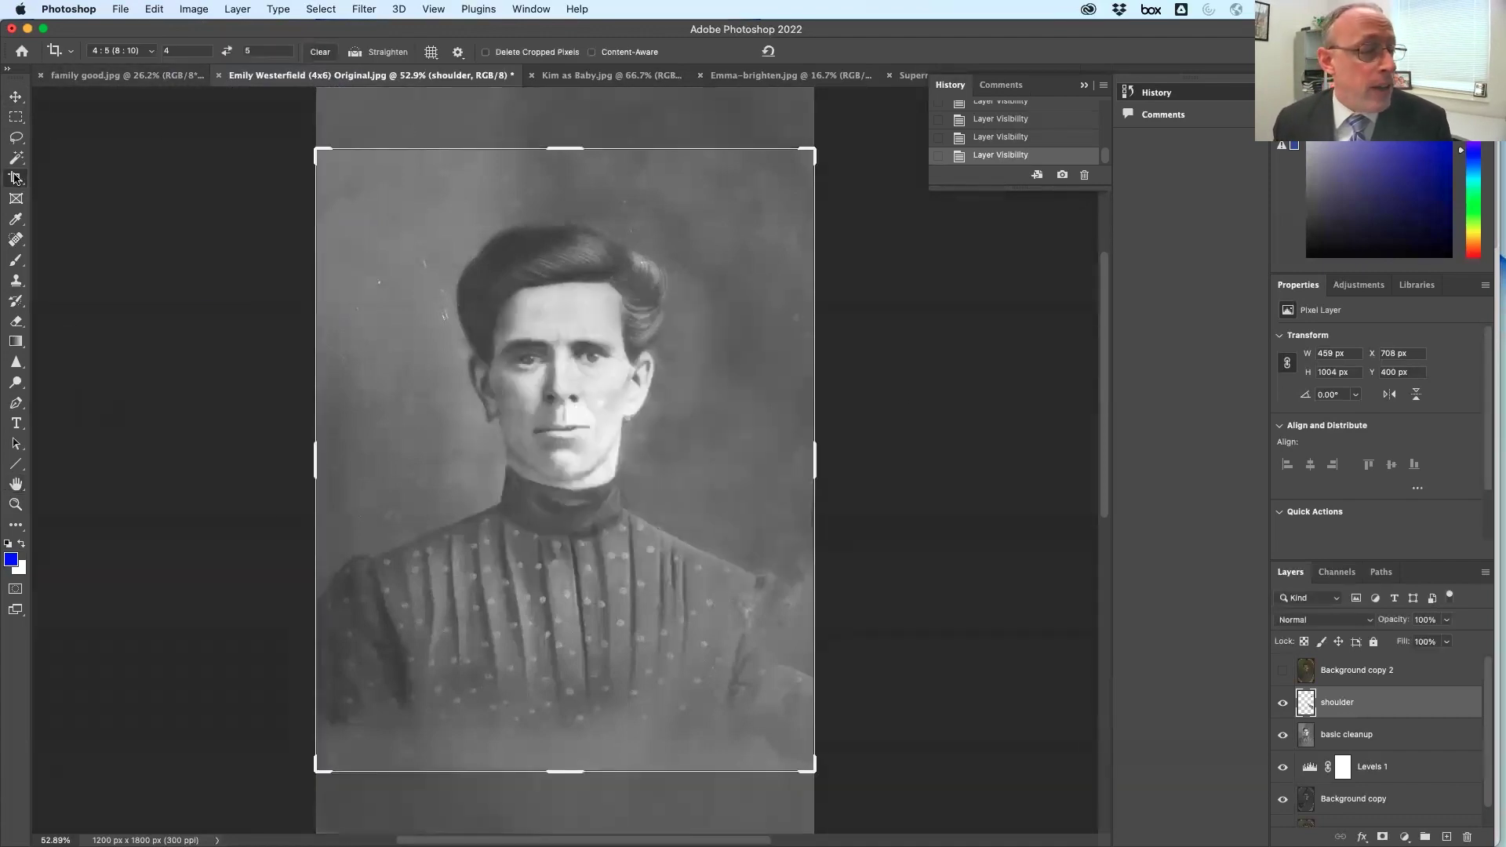
{"action": "left_click", "coordinate": [151, 51]}
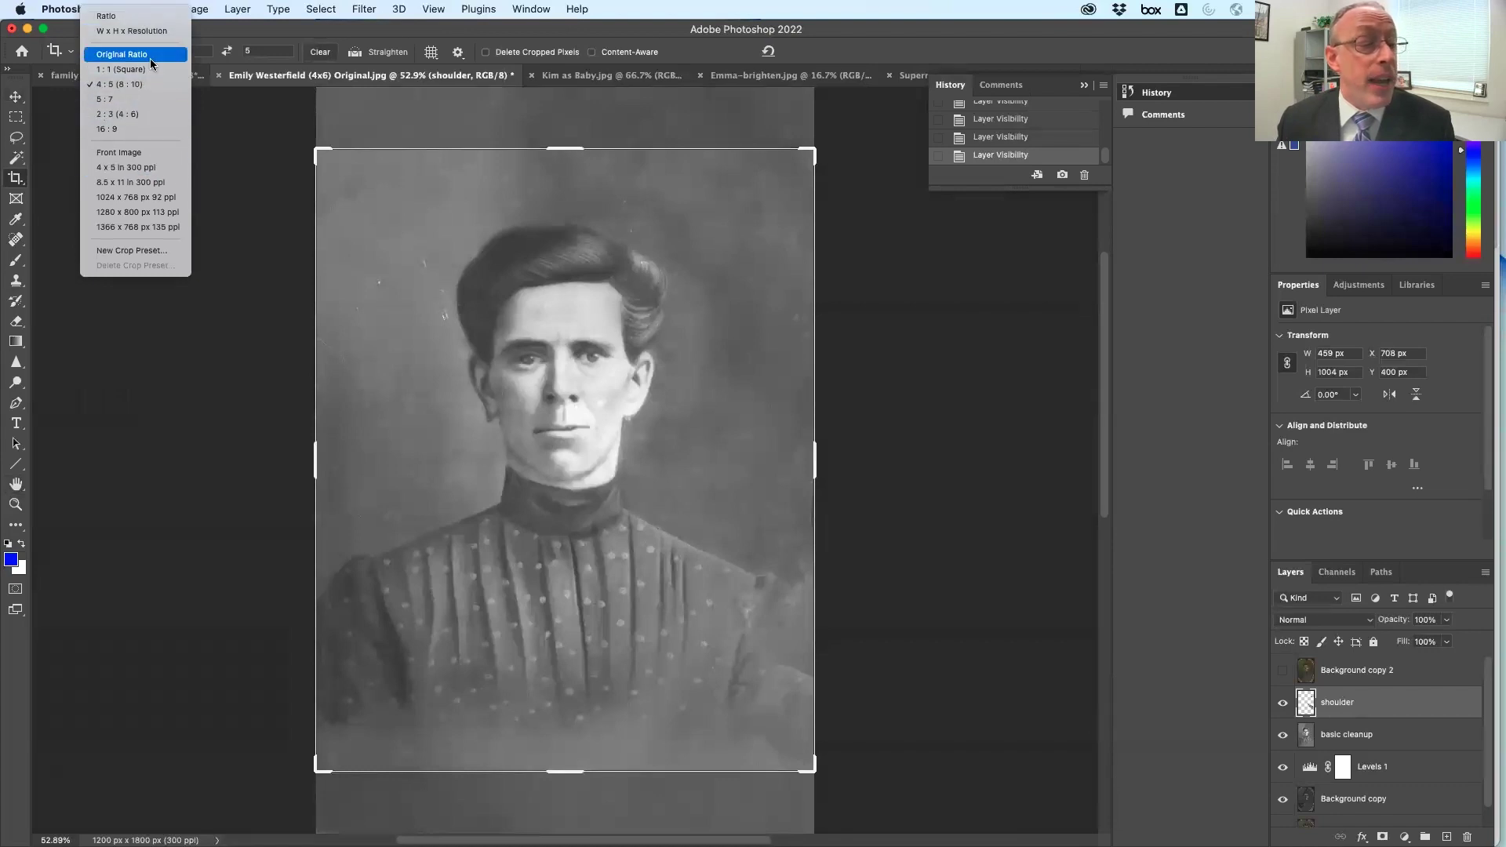
{"action": "left_click", "coordinate": [173, 102]}
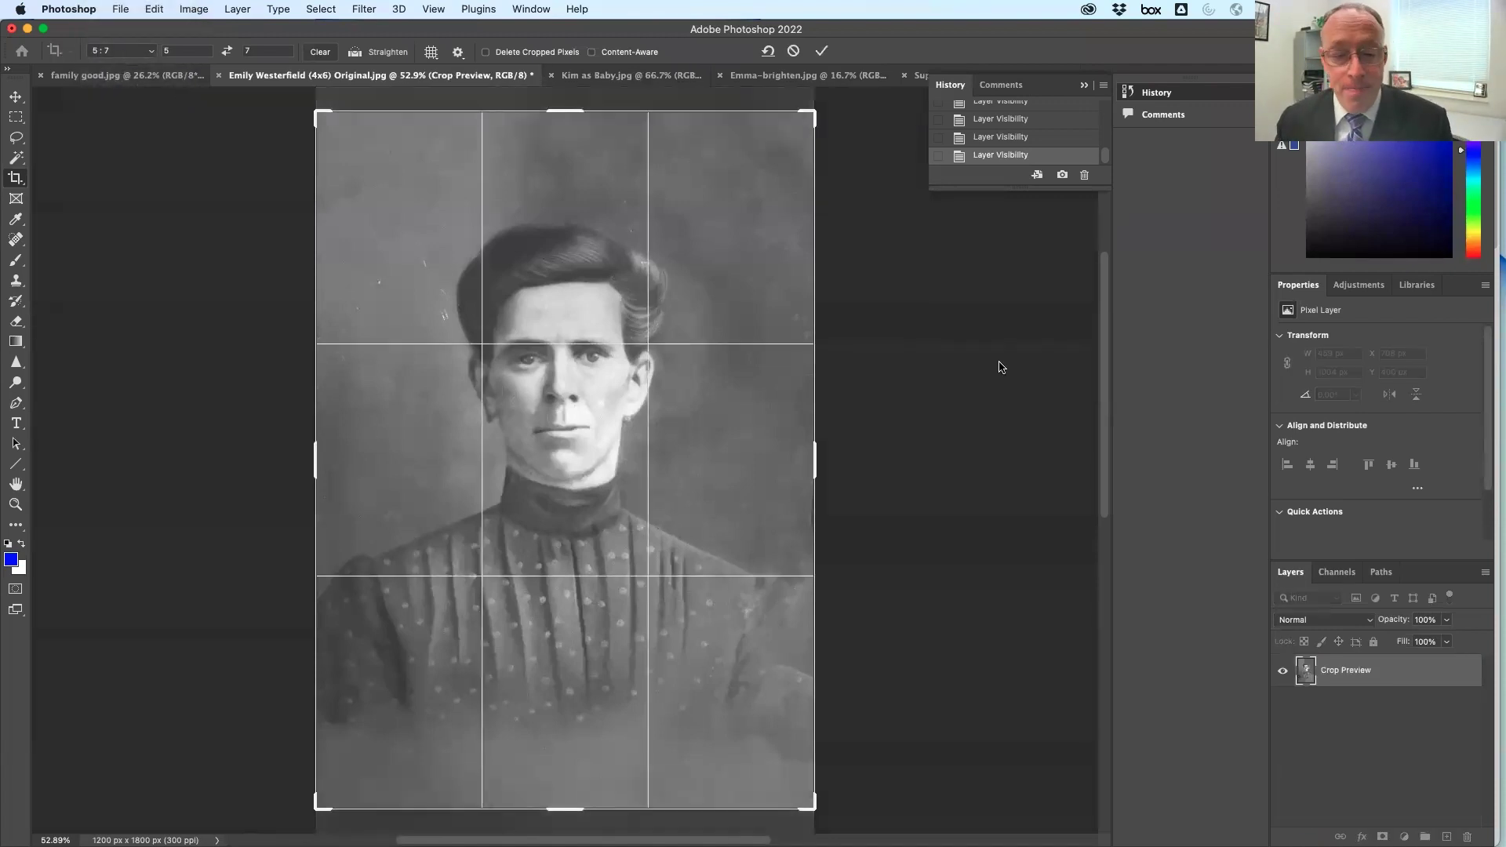
Shift the photo up in the 5:7 frame, keep cropped pixels, and commit the 1200 × 1680 px crop
{"action": "scroll", "coordinate": [897, 573], "scroll_direction": "up", "scroll_amount": 5}
{"action": "scroll", "coordinate": [897, 571], "scroll_direction": "down", "scroll_amount": 8}
{"action": "scroll", "coordinate": [895, 555], "scroll_direction": "up", "scroll_amount": 3}
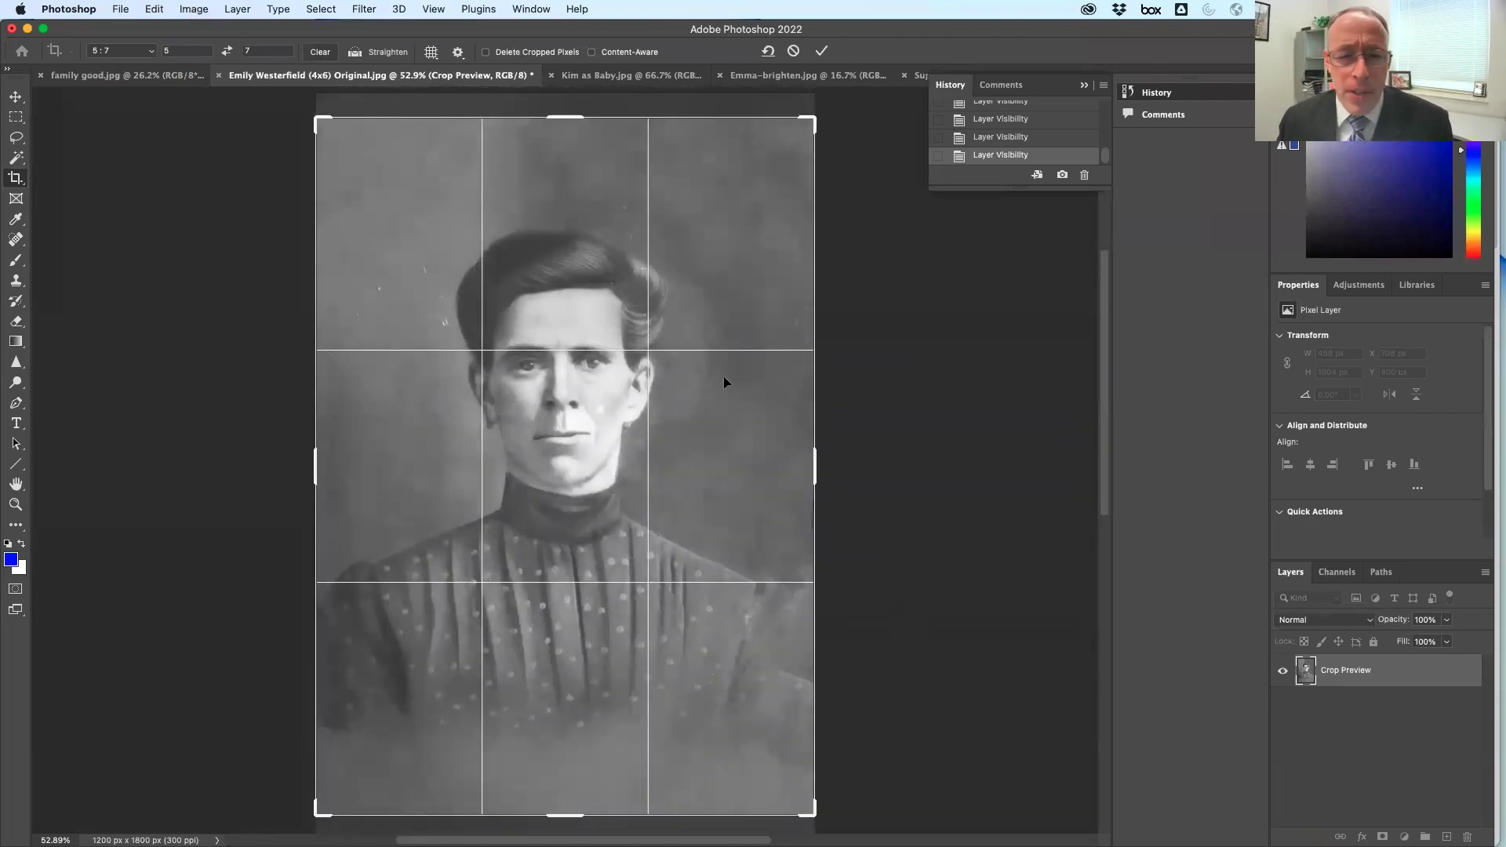
{"action": "left_click_drag", "start_coordinate": [646, 722], "coordinate": [590, 342]}
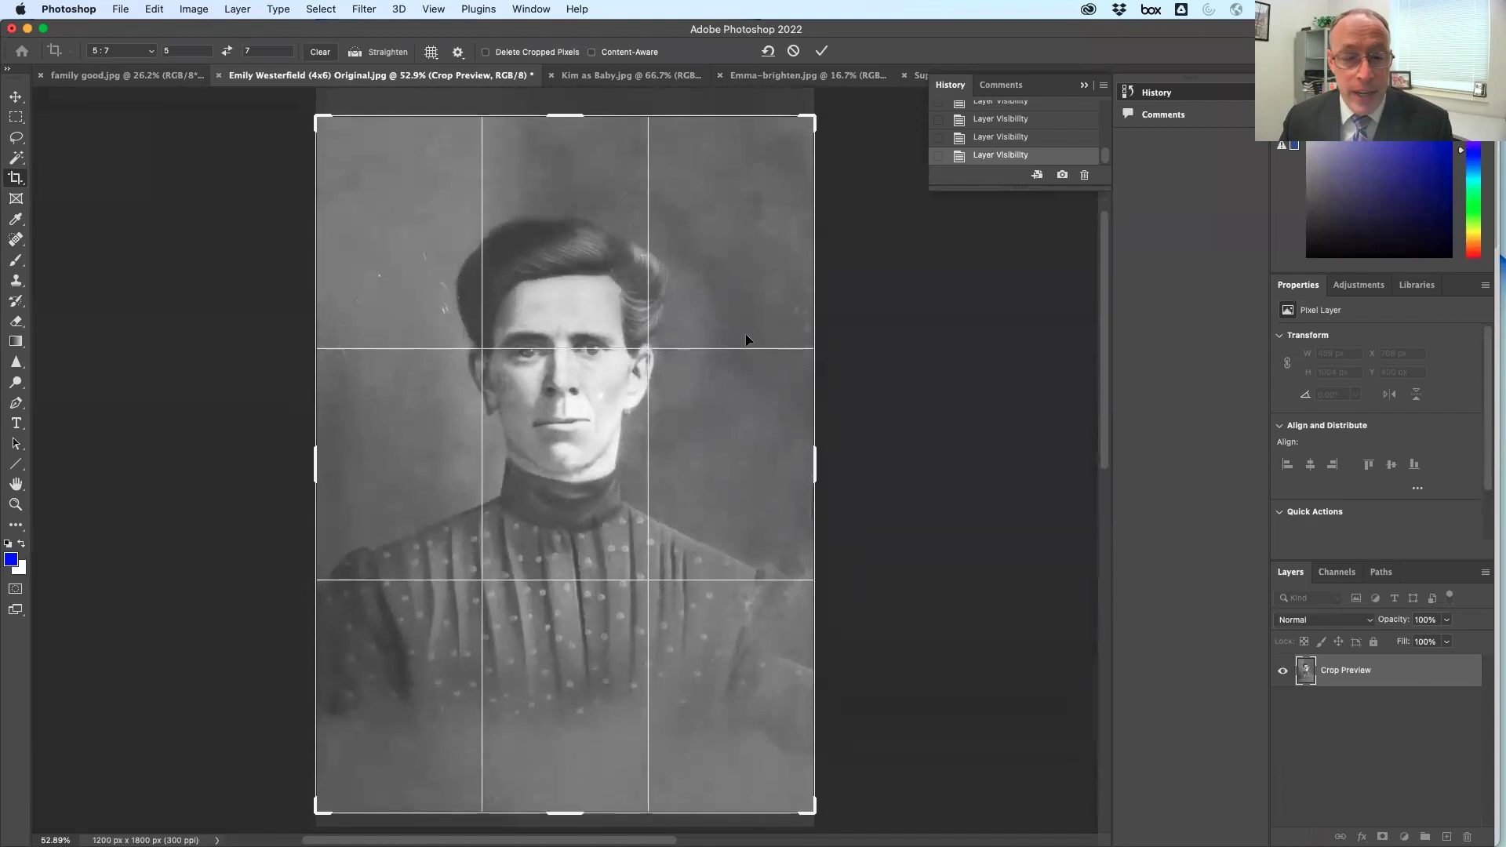
{"action": "scroll", "coordinate": [788, 482], "scroll_direction": "down", "scroll_amount": 3}
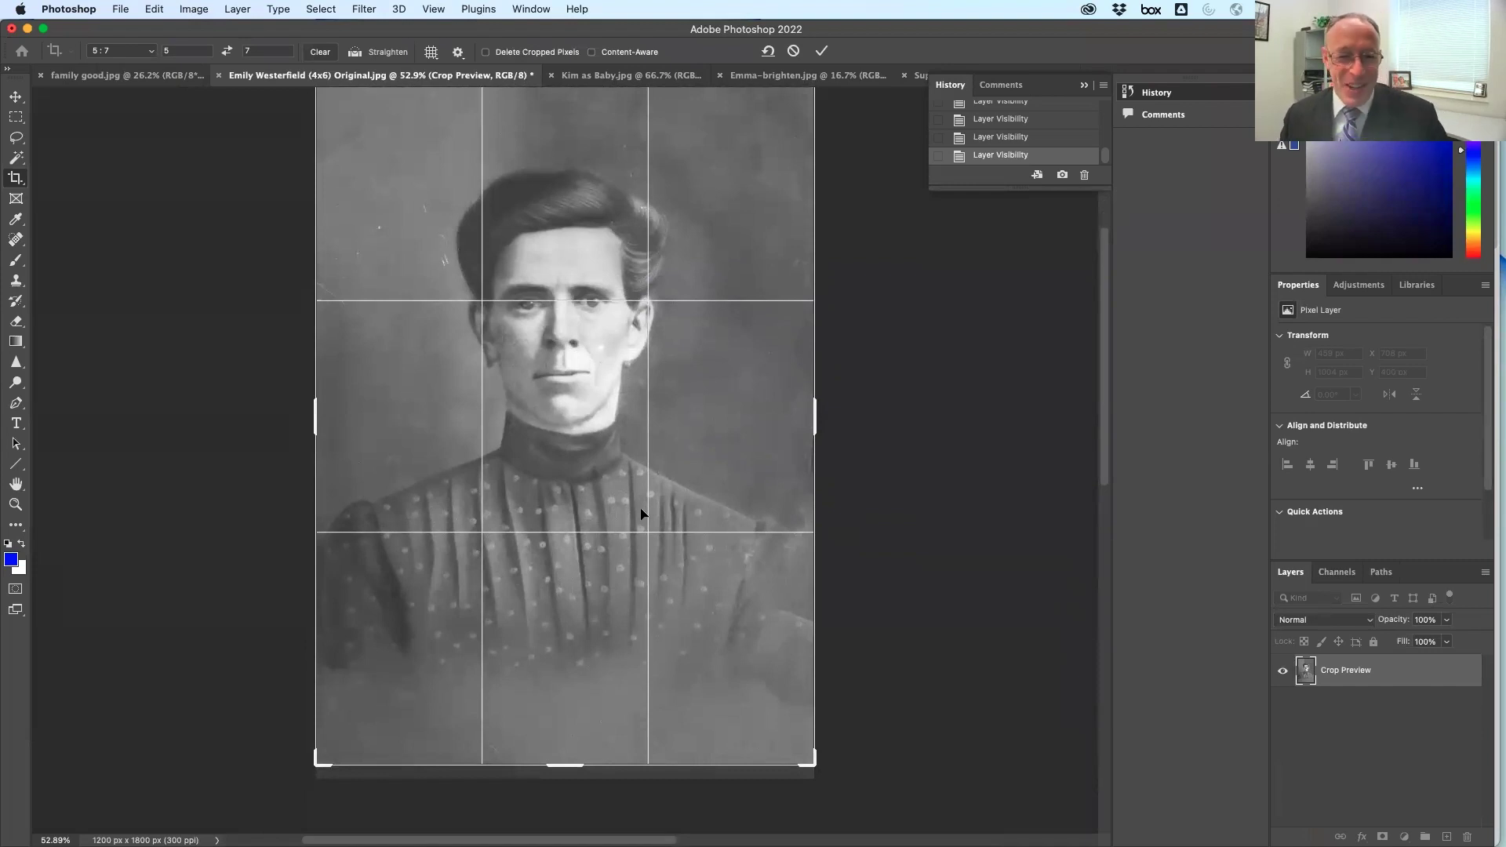
{"action": "scroll", "coordinate": [755, 303], "scroll_direction": "up", "scroll_amount": 5}
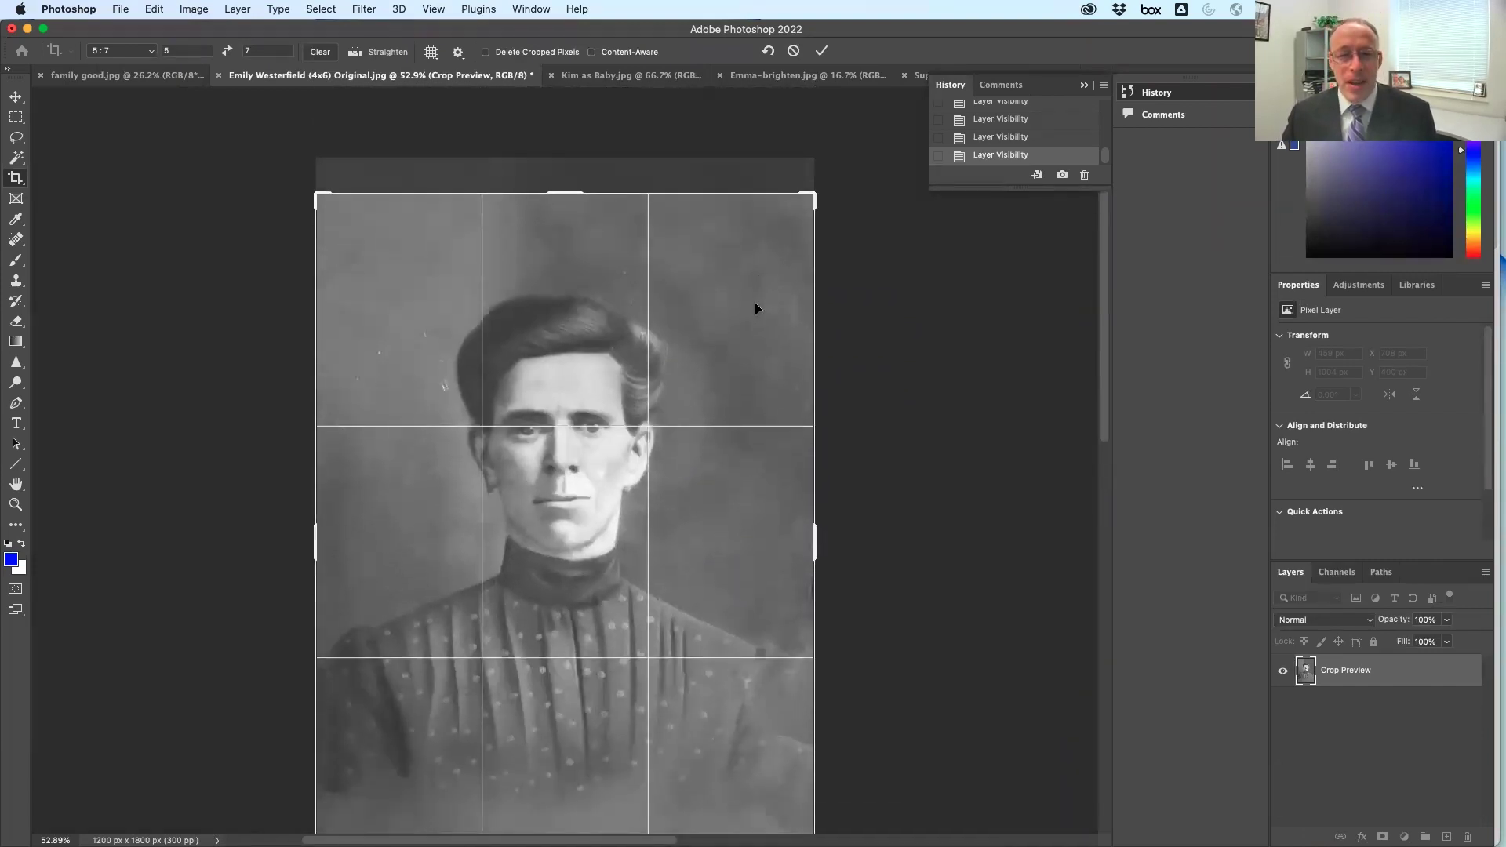
{"action": "left_click", "coordinate": [487, 53]}
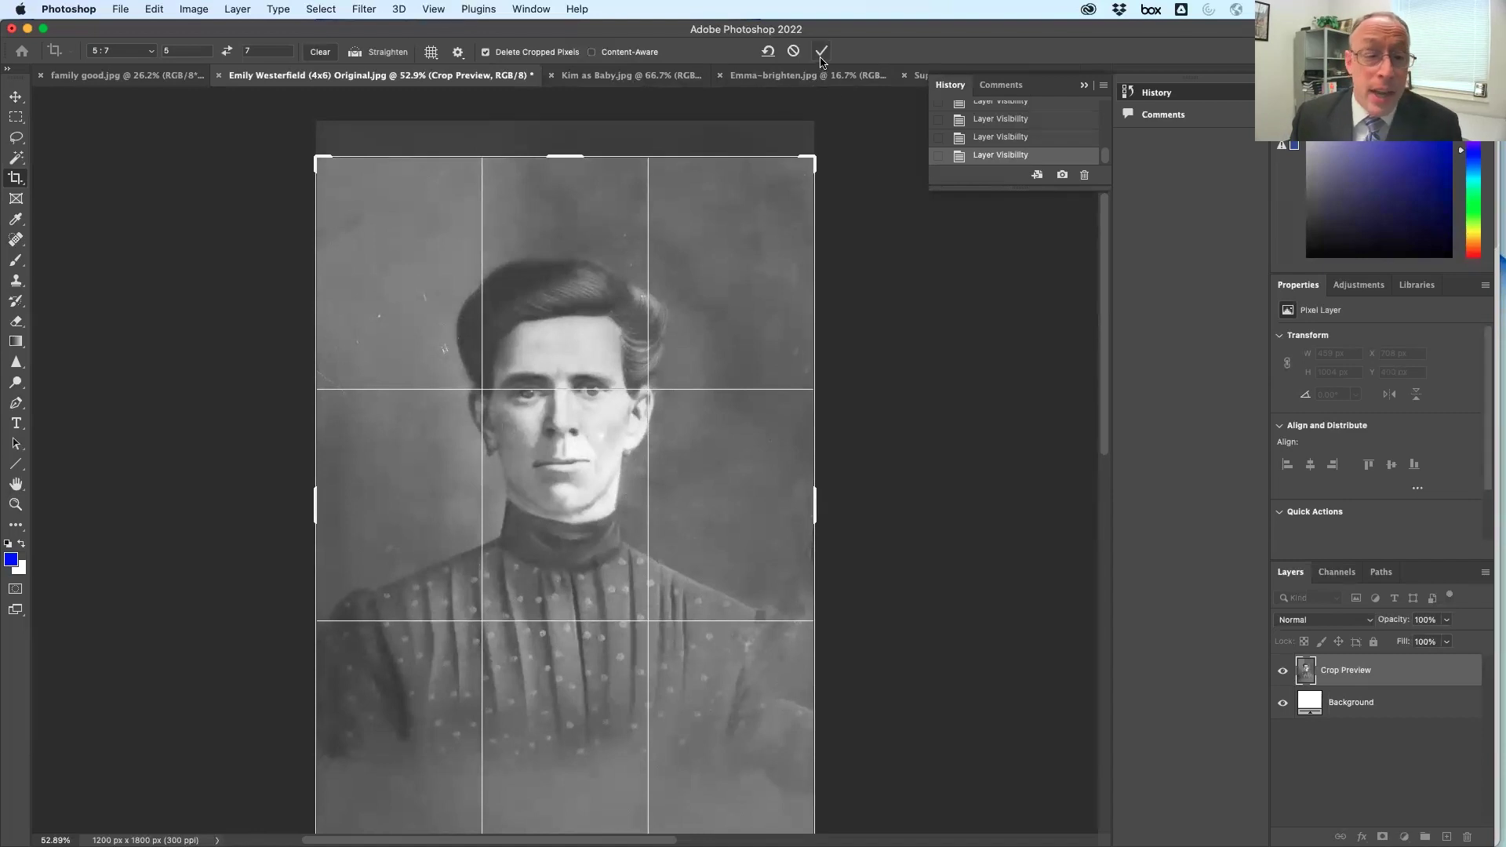
{"action": "left_click", "coordinate": [485, 52]}
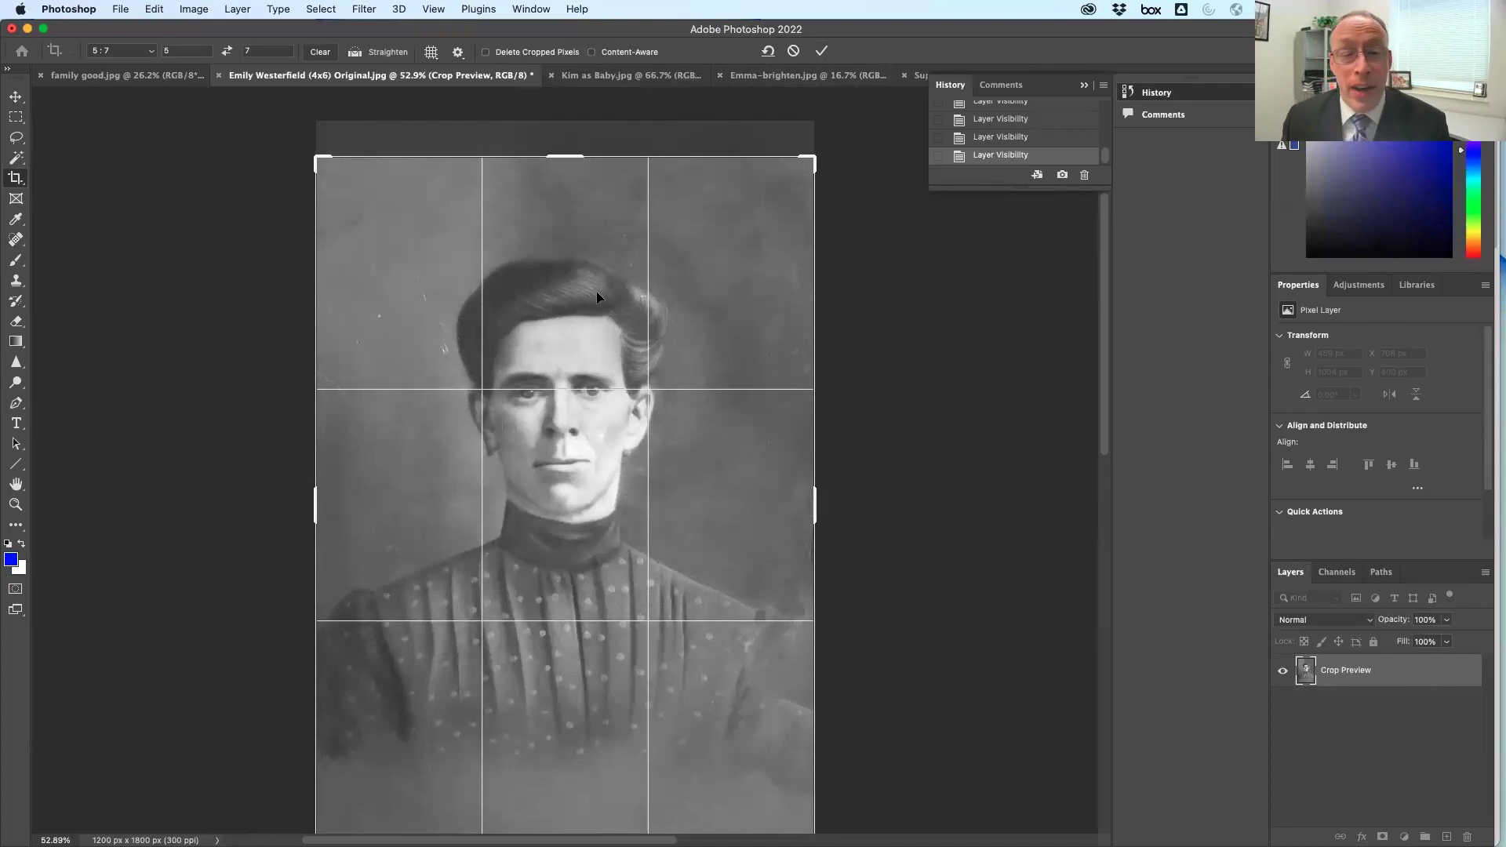
{"action": "left_click", "coordinate": [822, 51]}
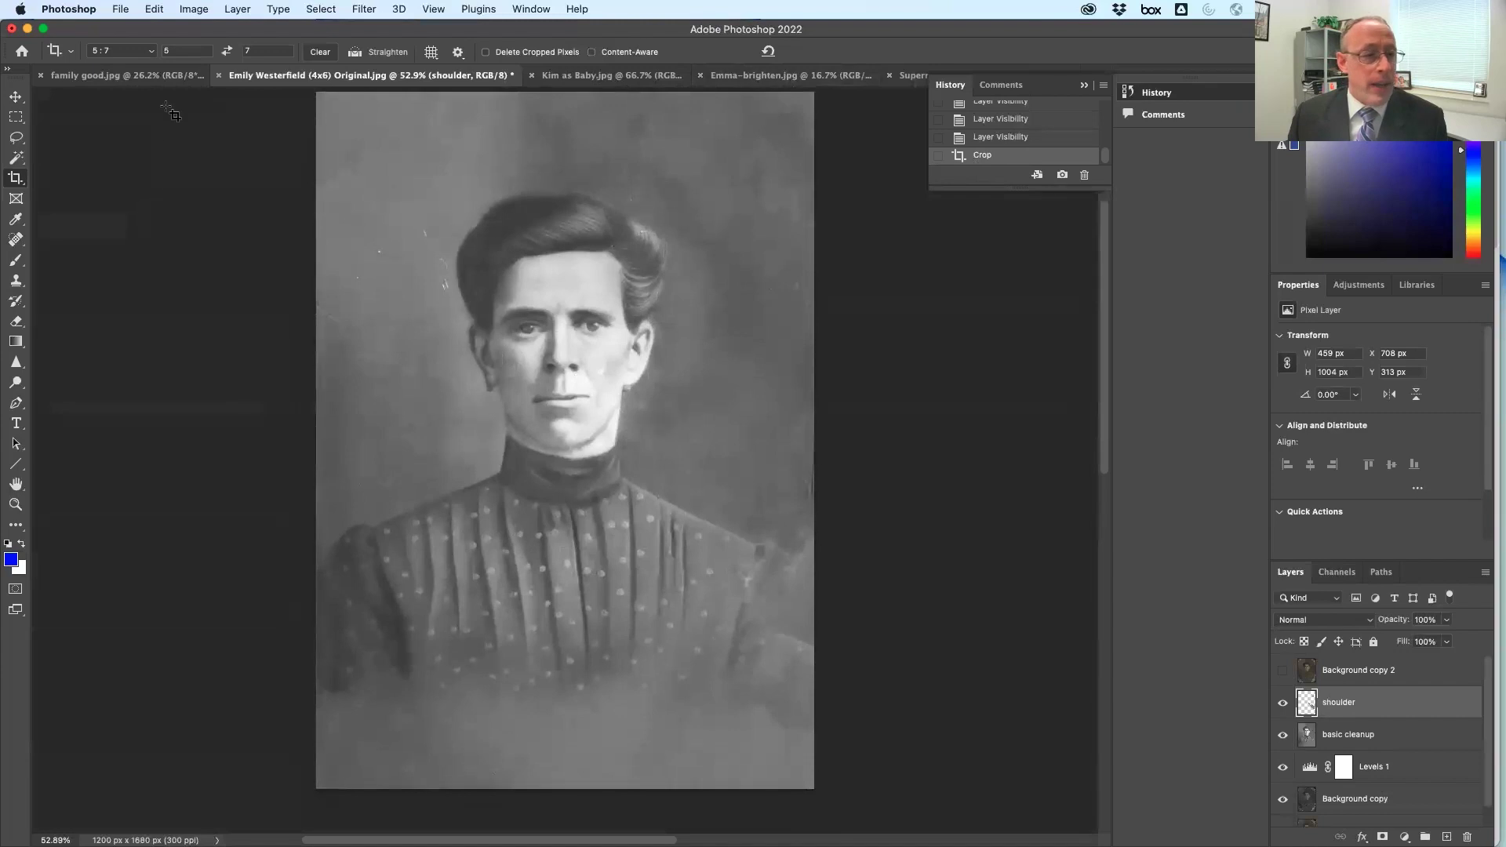
Review the cropped portrait's Image Size and close it unchanged
{"action": "left_click", "coordinate": [193, 9]}
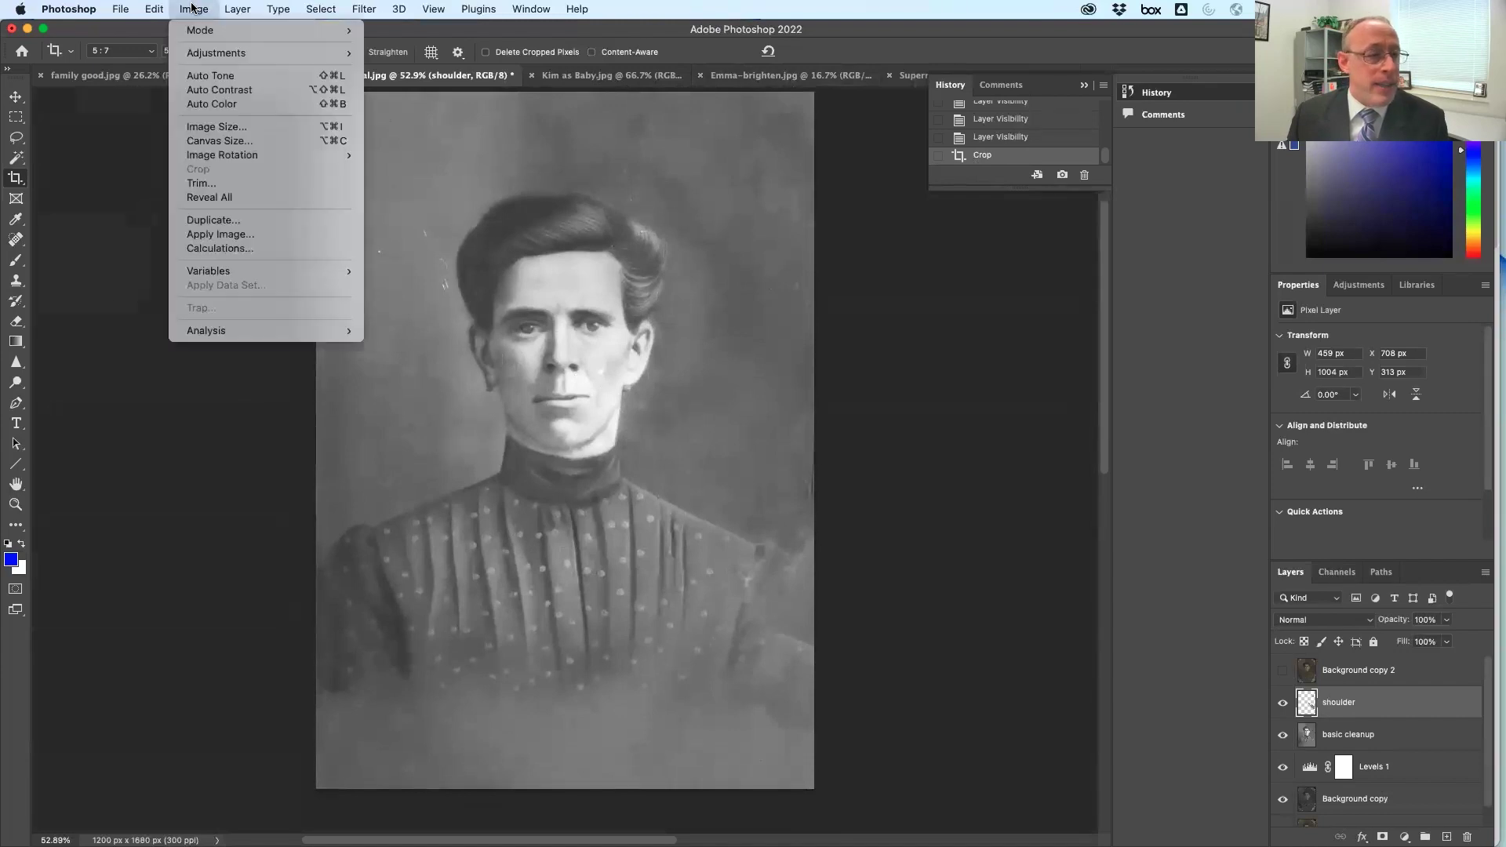
{"action": "left_click", "coordinate": [222, 130]}
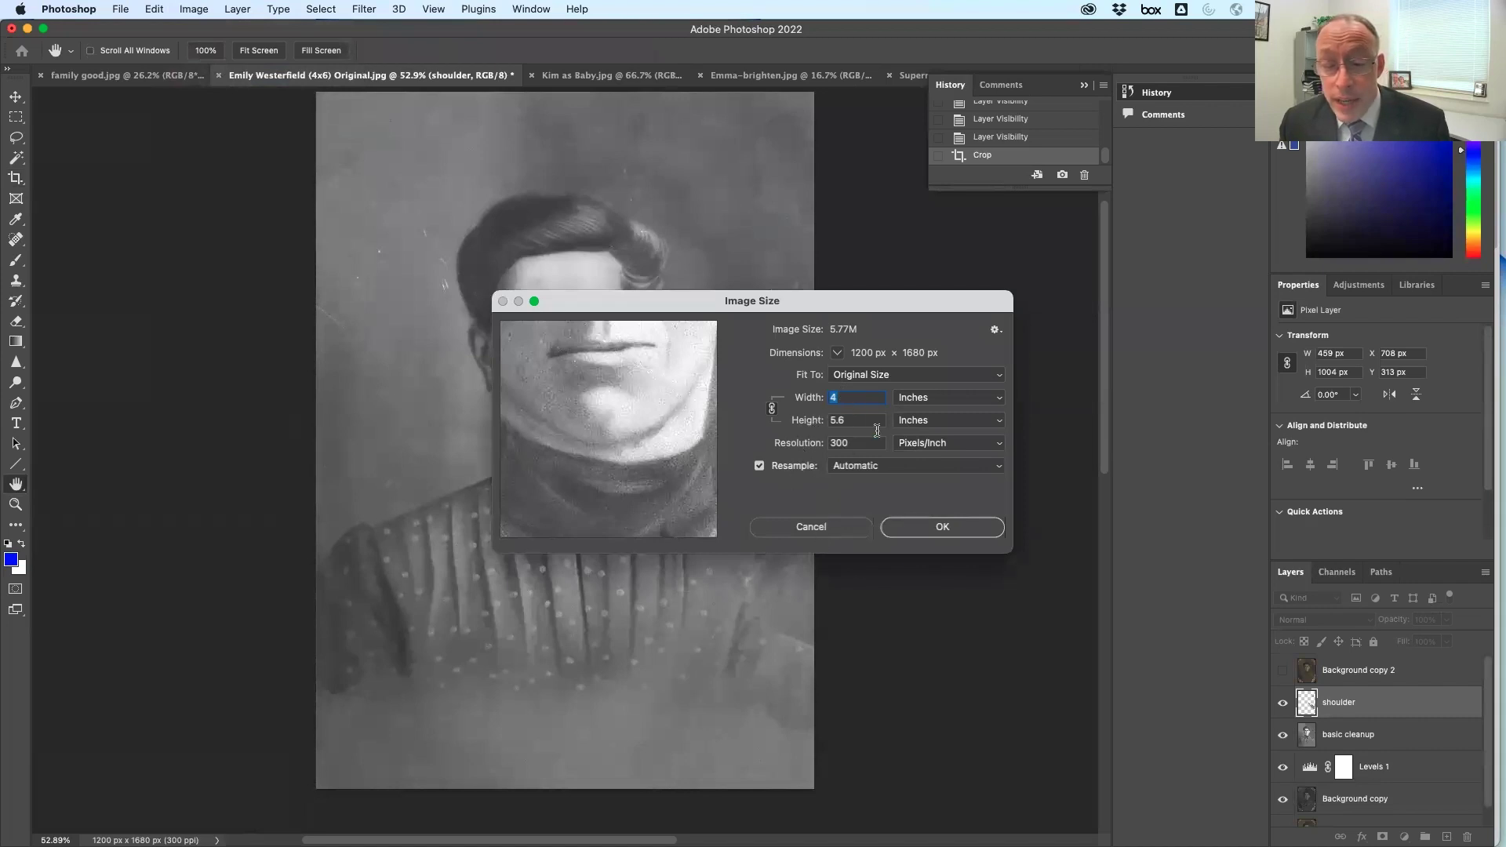
{"action": "left_click", "coordinate": [810, 526]}
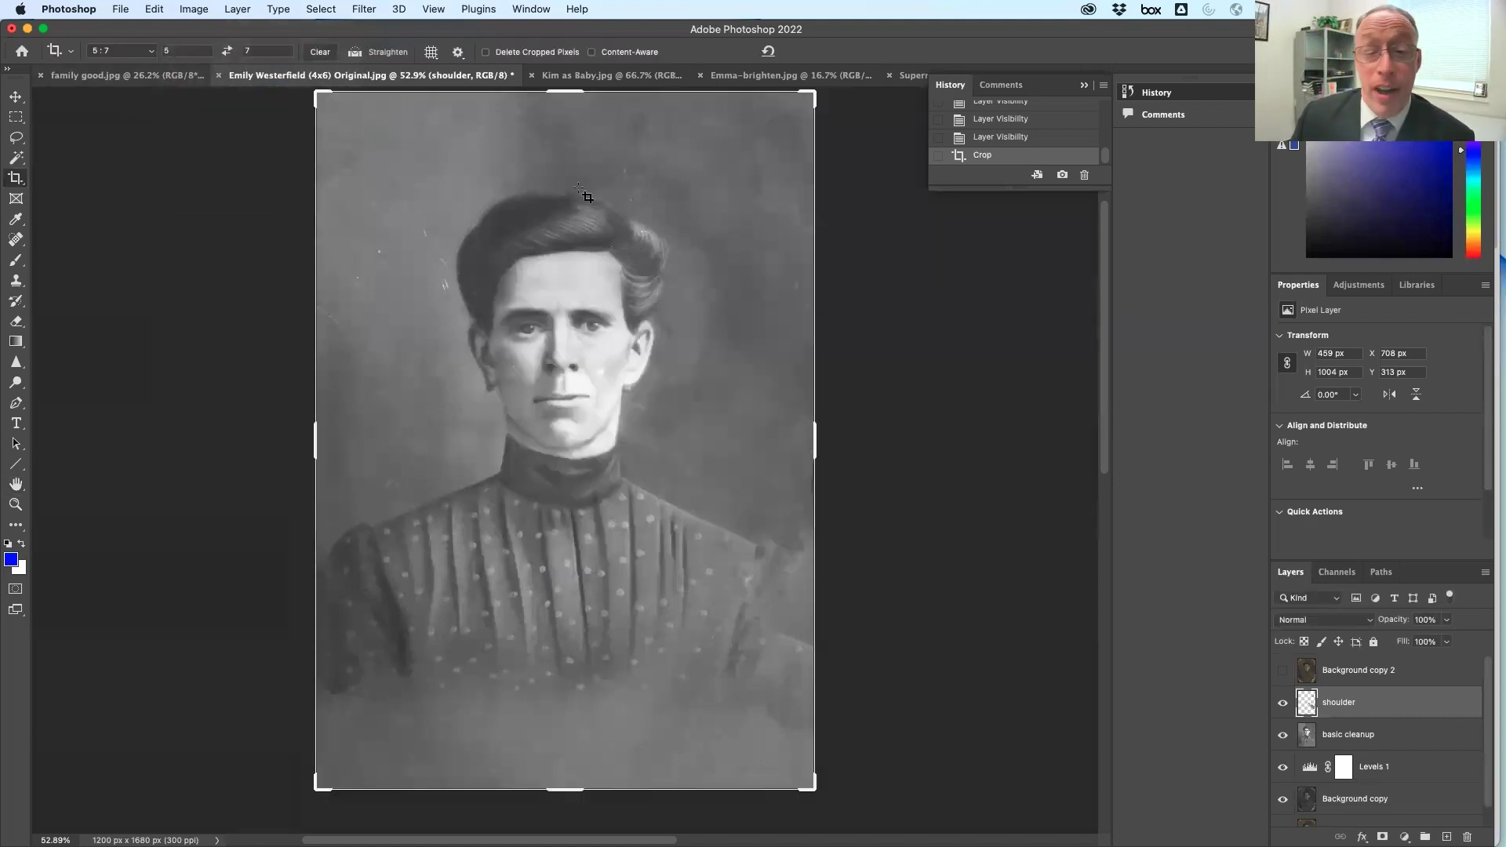
Resize the portrait to 5 in wide at 300 ppi with Preserve Details 2.0 resampling
{"action": "left_click", "coordinate": [194, 9]}
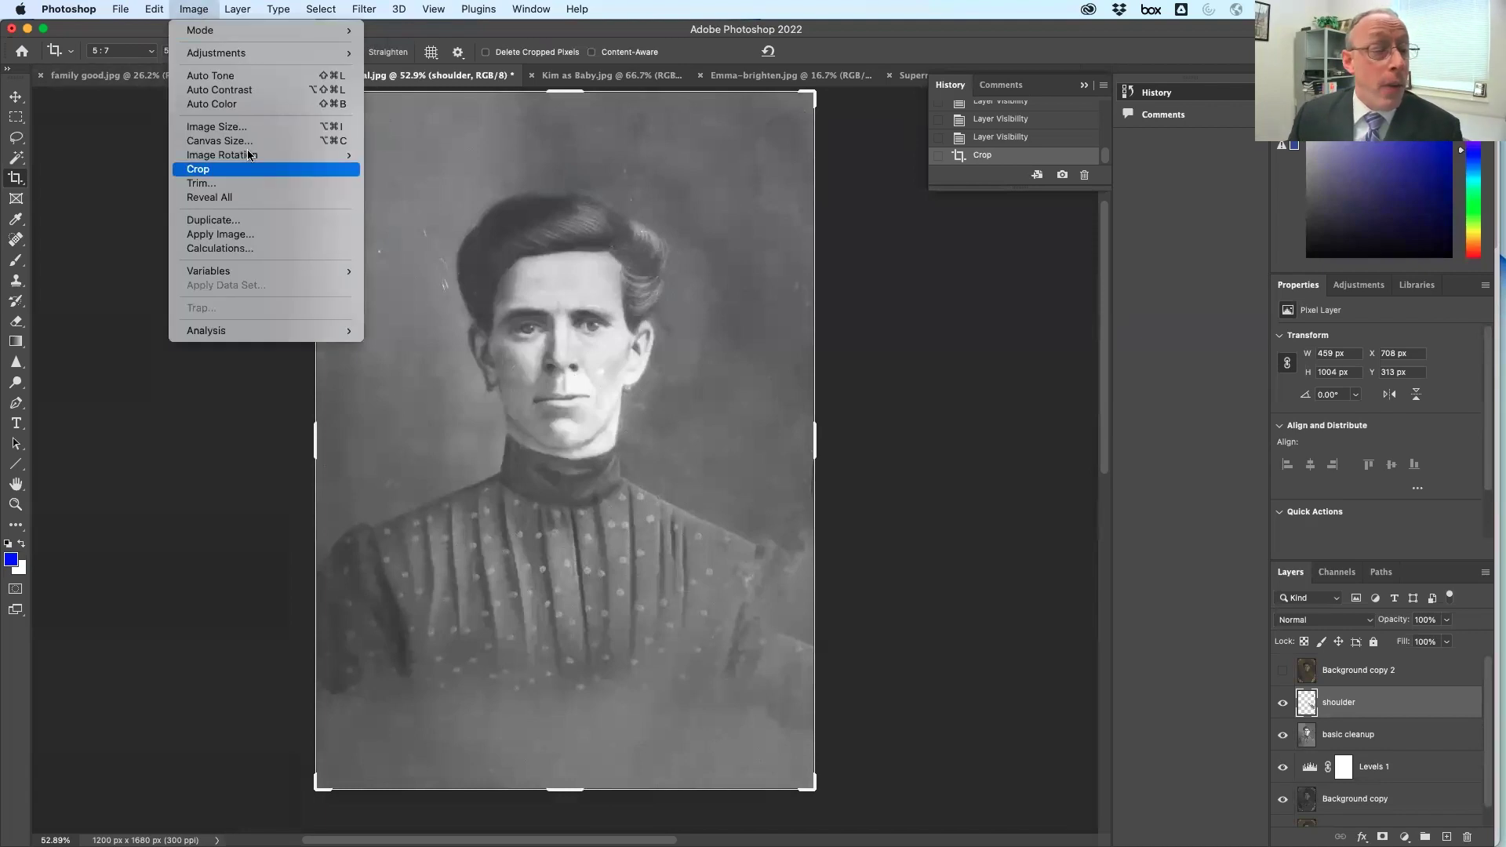
{"action": "left_click", "coordinate": [228, 127]}
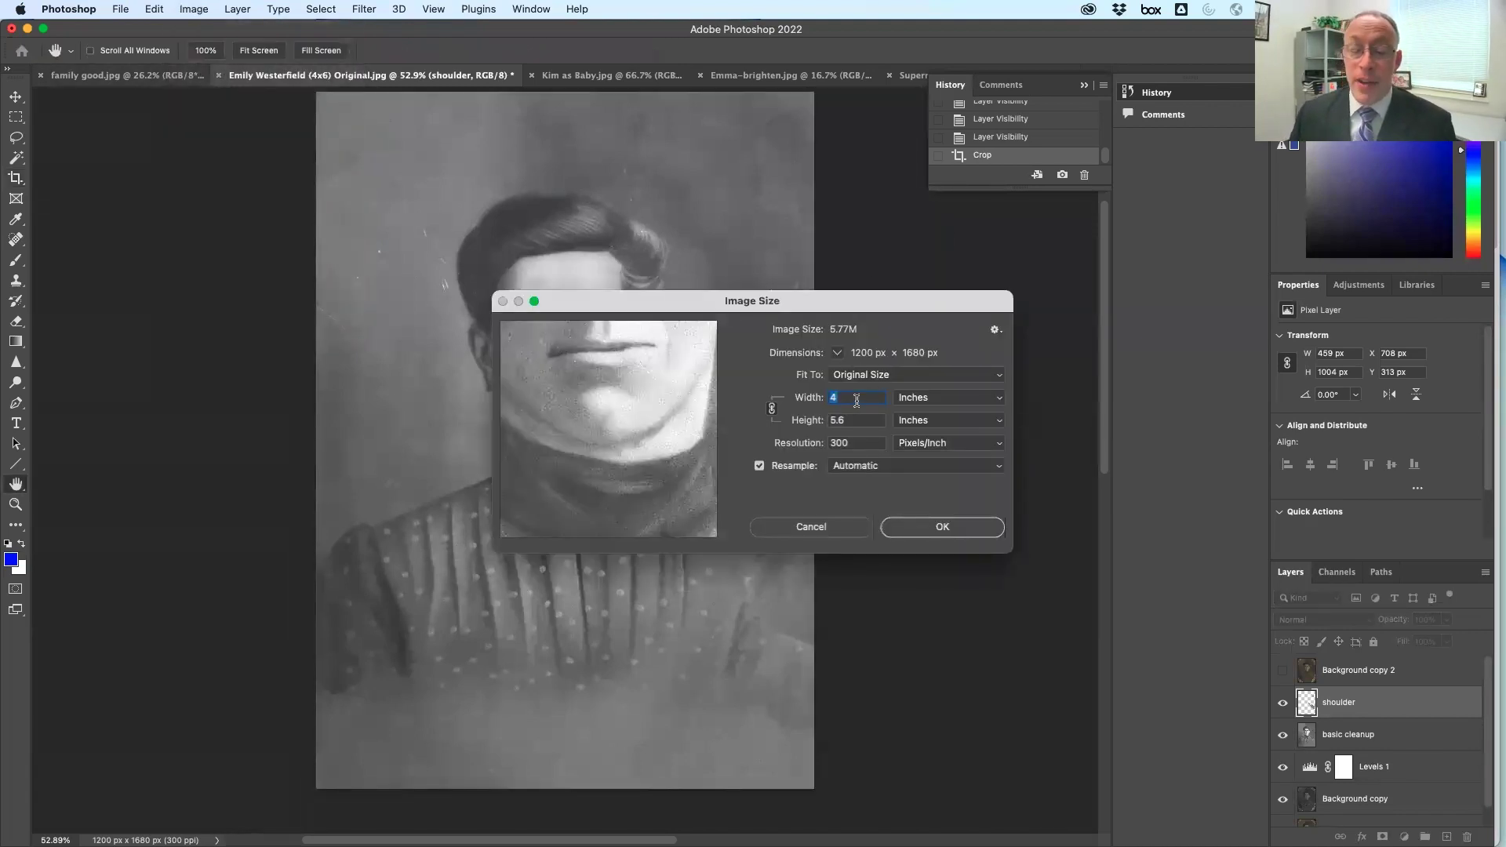
{"action": "type", "text": "5"}
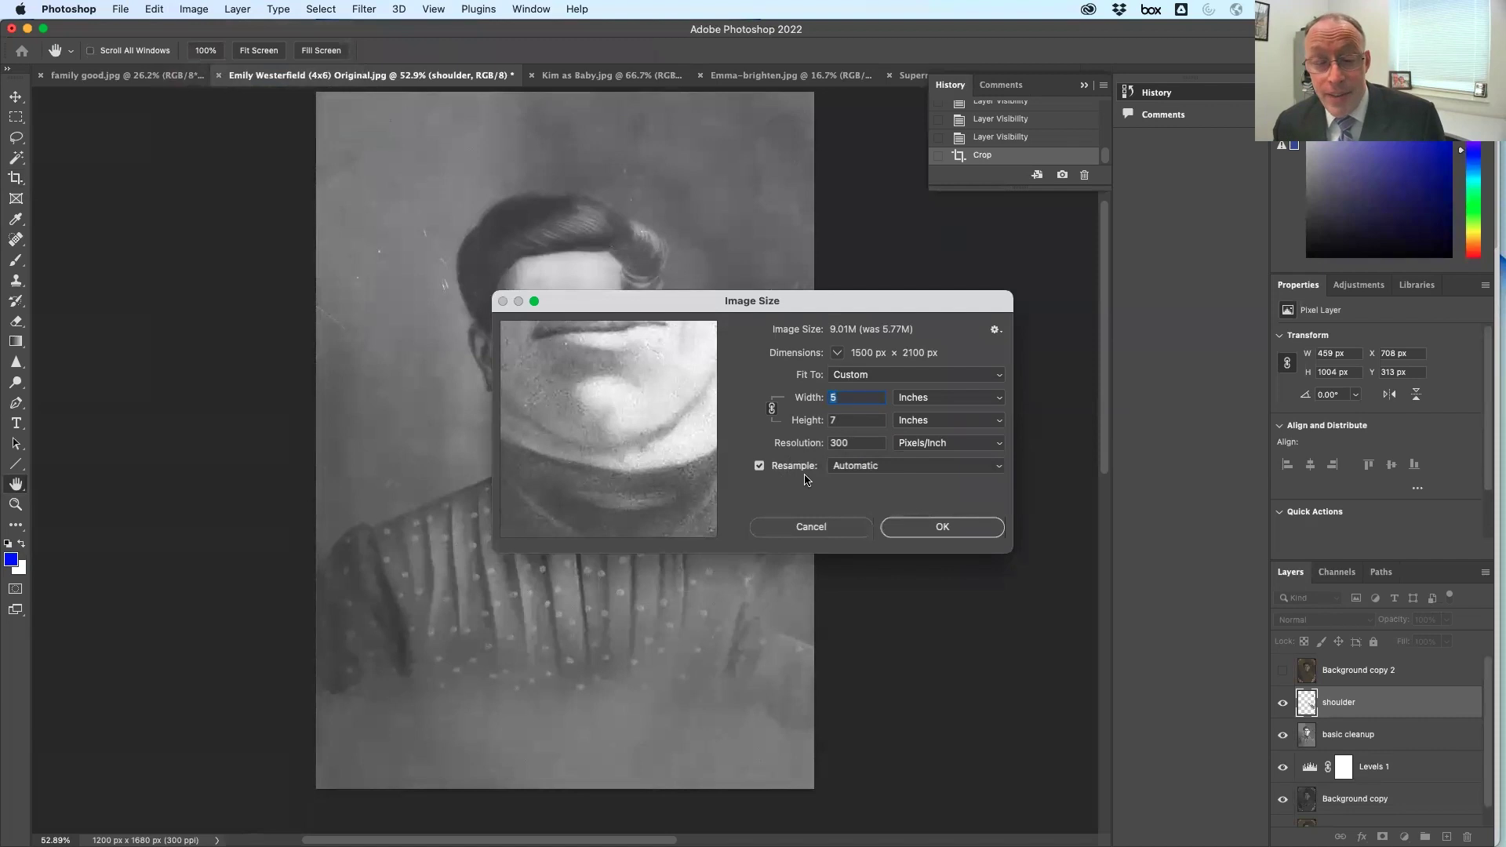
{"action": "left_click", "coordinate": [759, 466]}
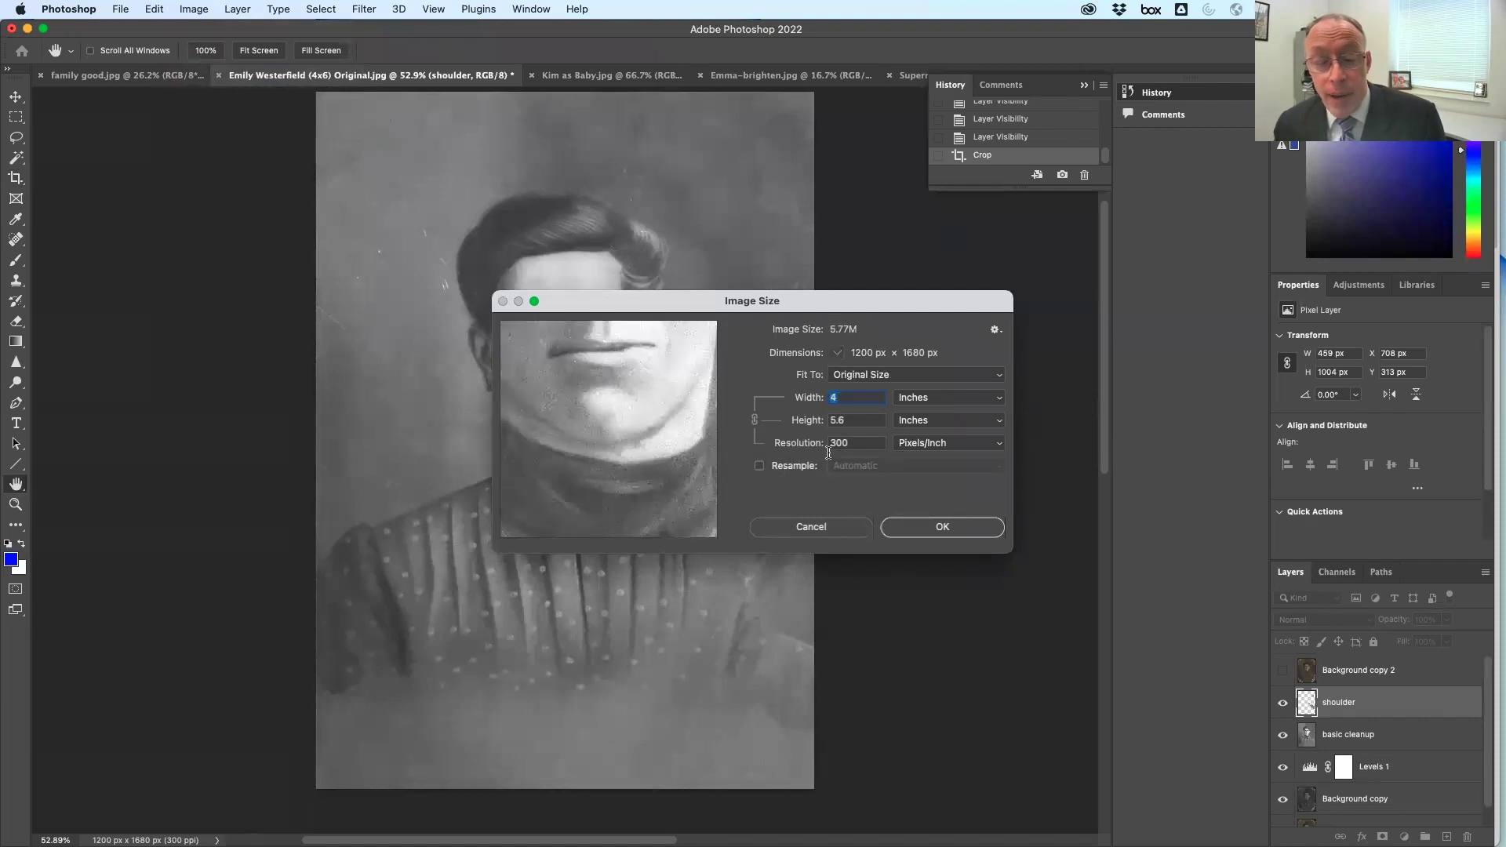
{"action": "type", "text": "5"}
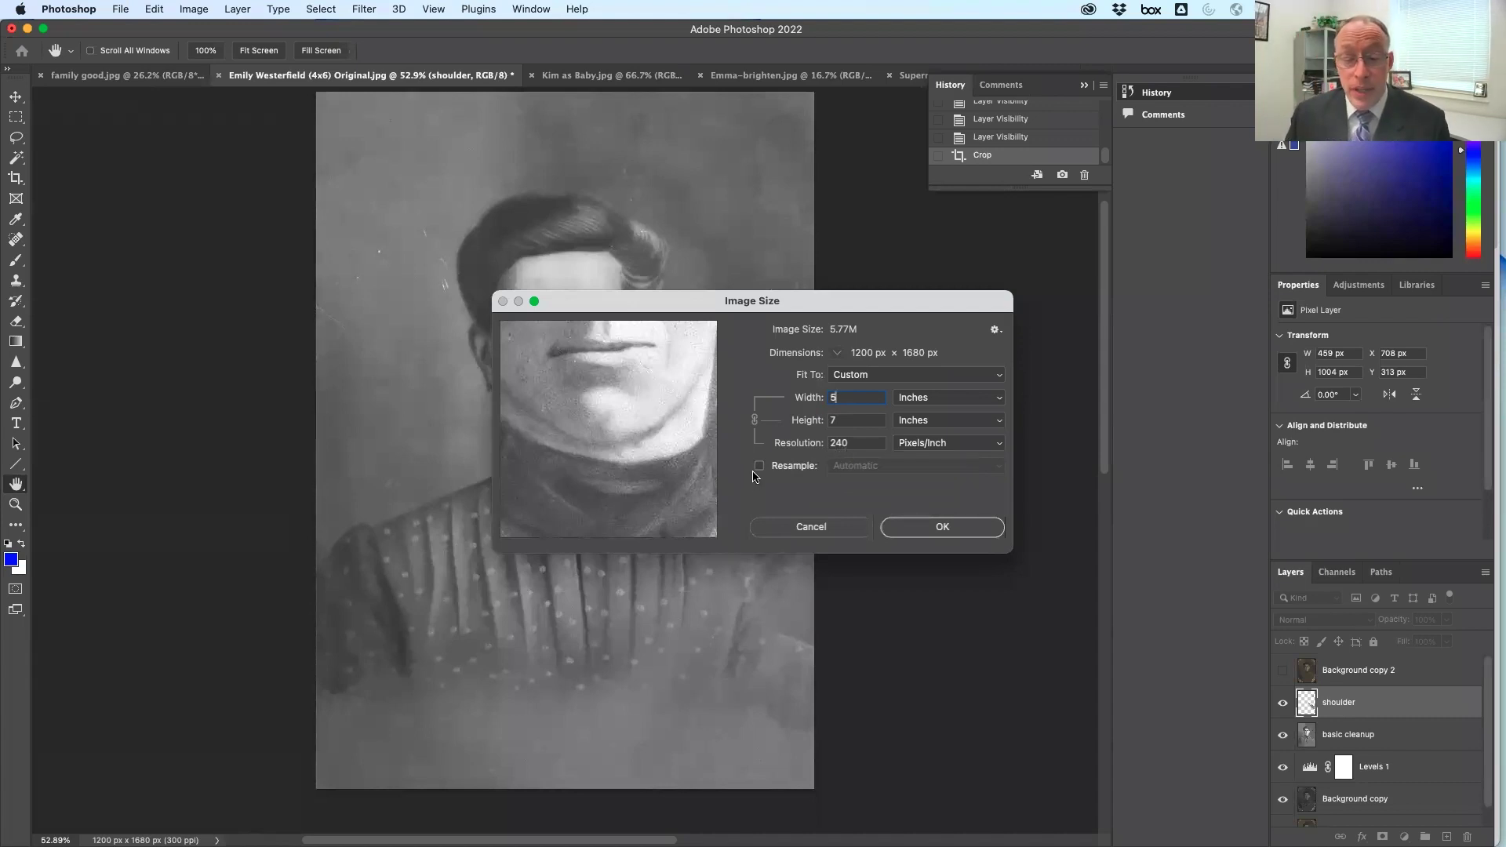
{"action": "left_click", "coordinate": [759, 466]}
{"action": "double_click", "coordinate": [871, 444]}
{"action": "type", "text": "300"}
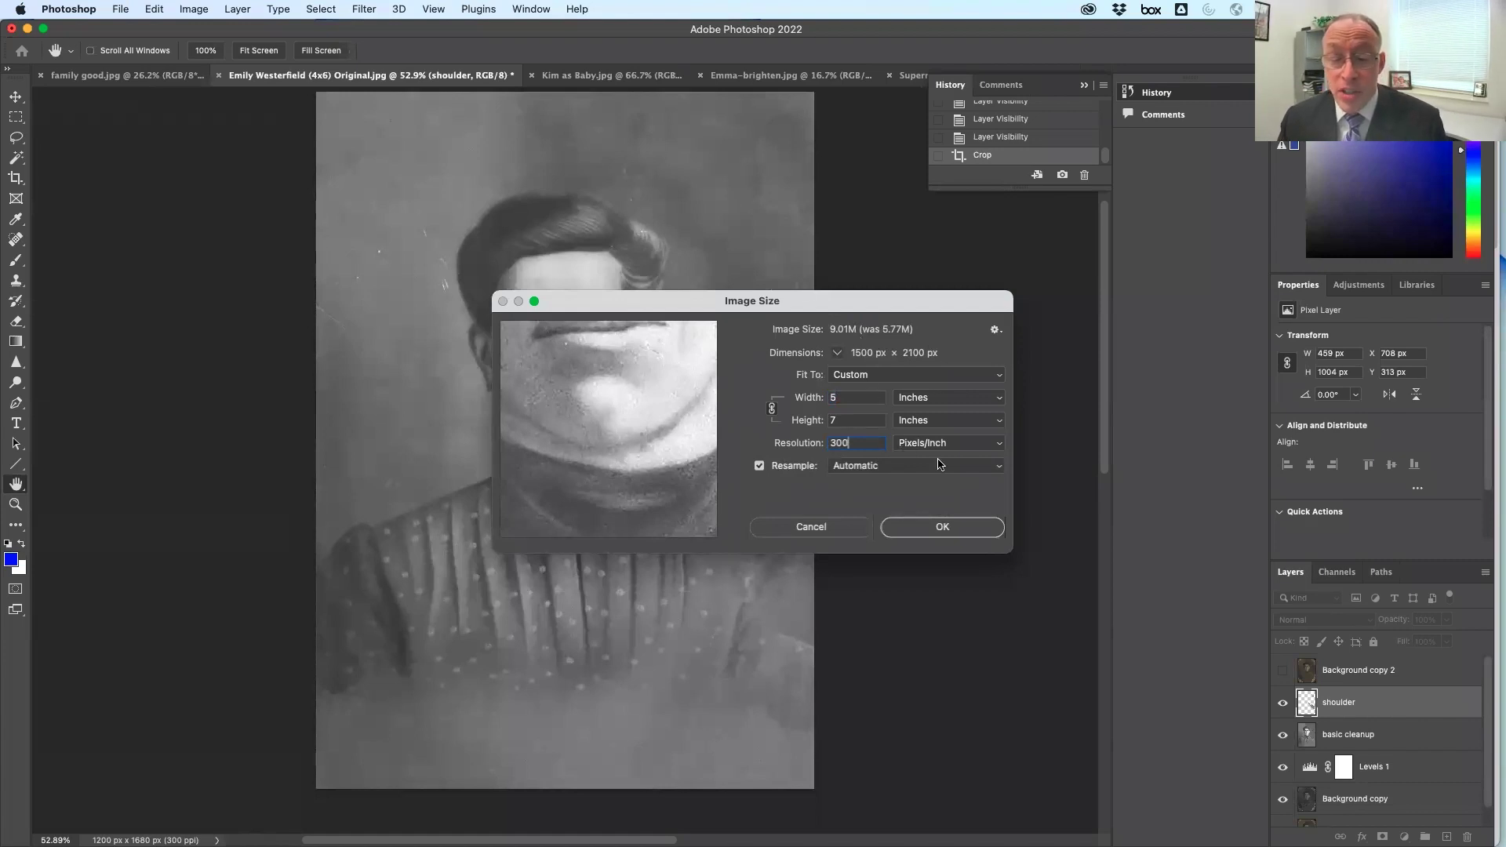
{"action": "left_click", "coordinate": [999, 471]}
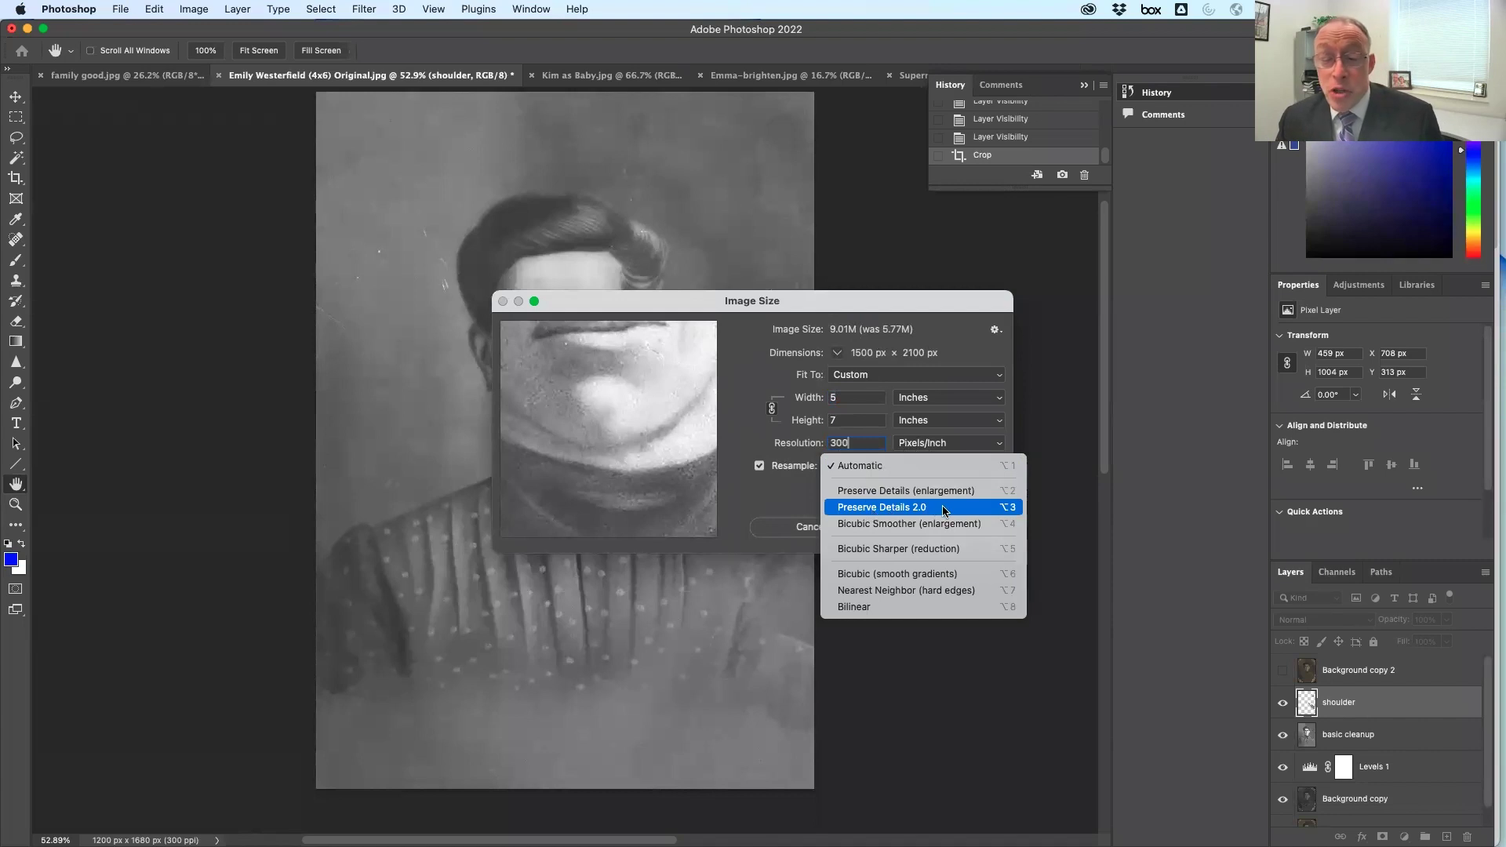
{"action": "left_click", "coordinate": [887, 508]}
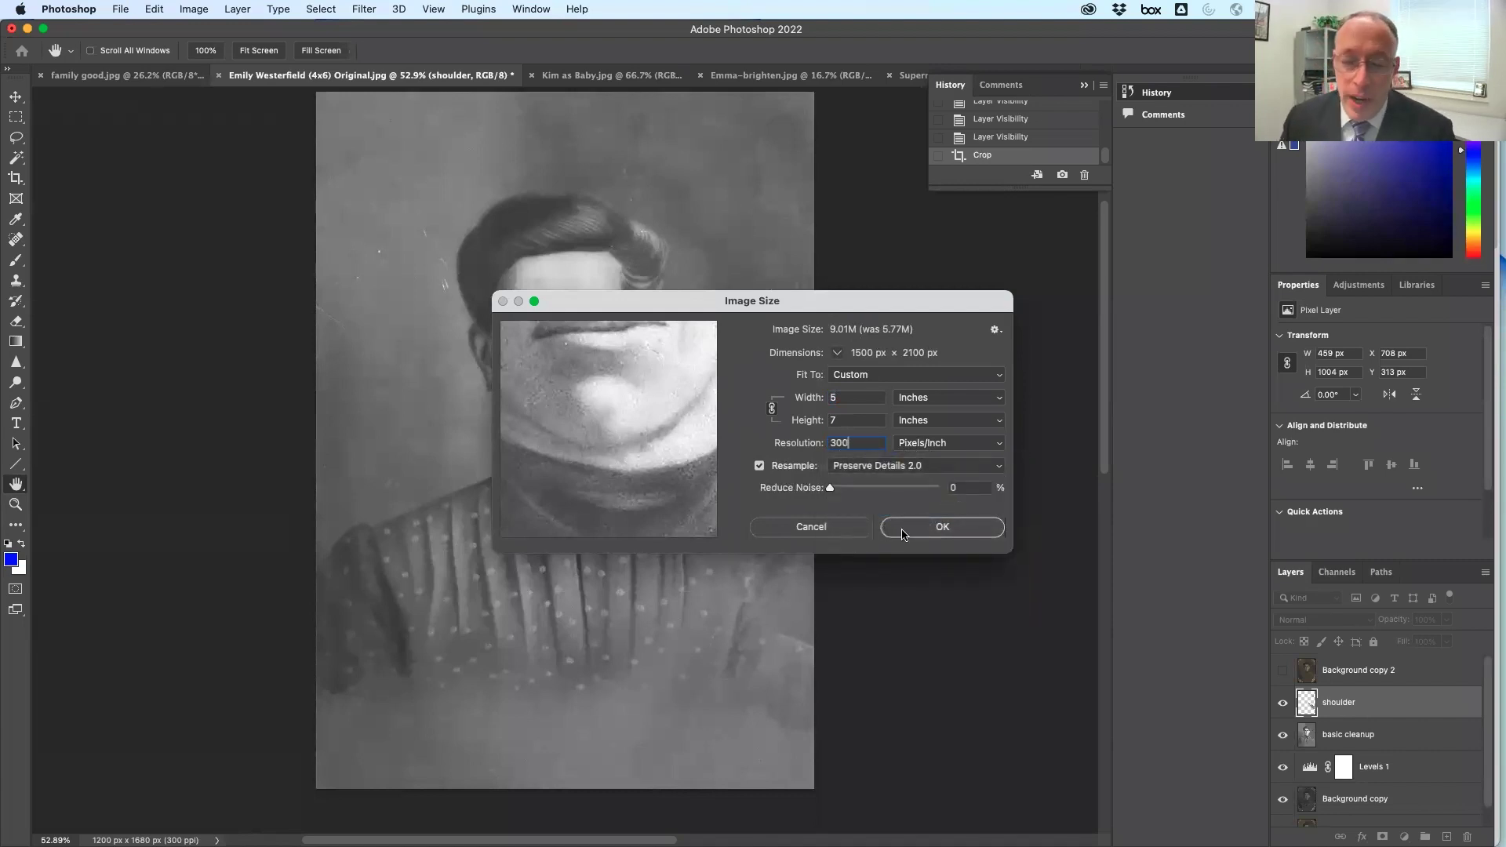
{"action": "left_click", "coordinate": [956, 531]}
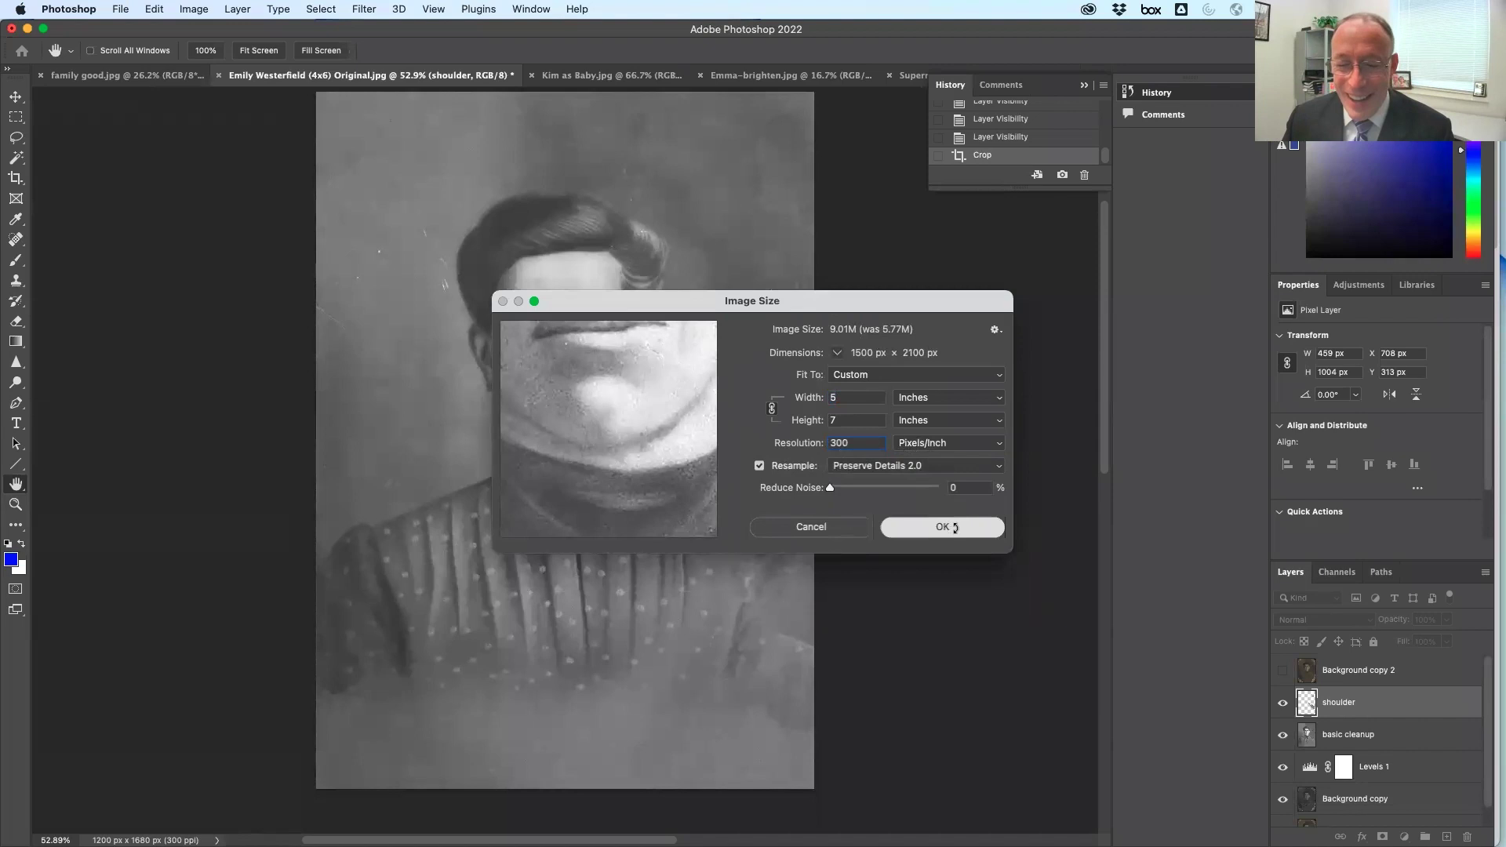
{"action": "double_click", "coordinate": [16, 485]}
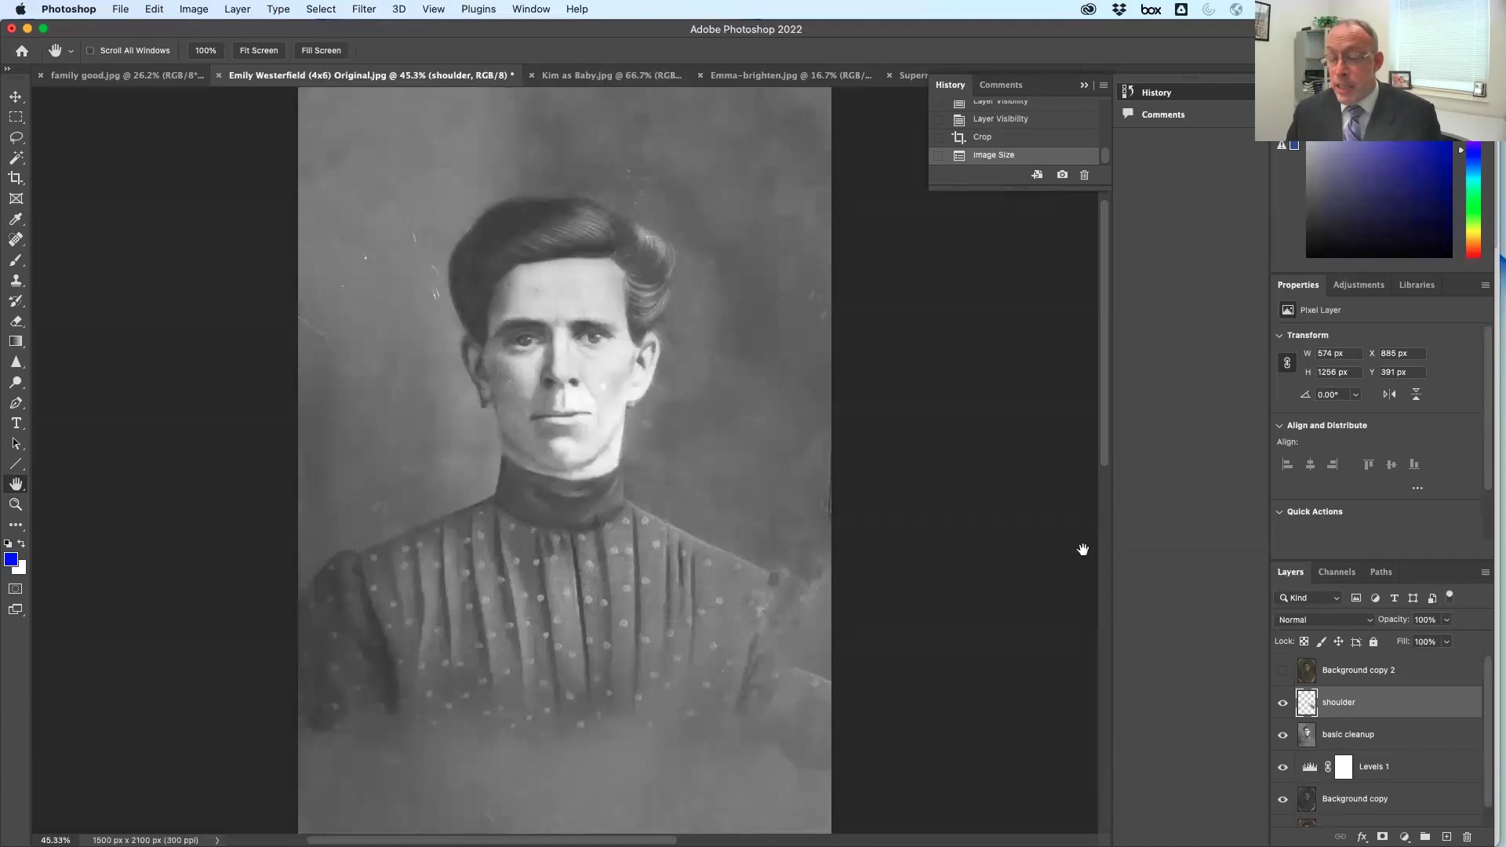
{"action": "left_click", "coordinate": [123, 9]}
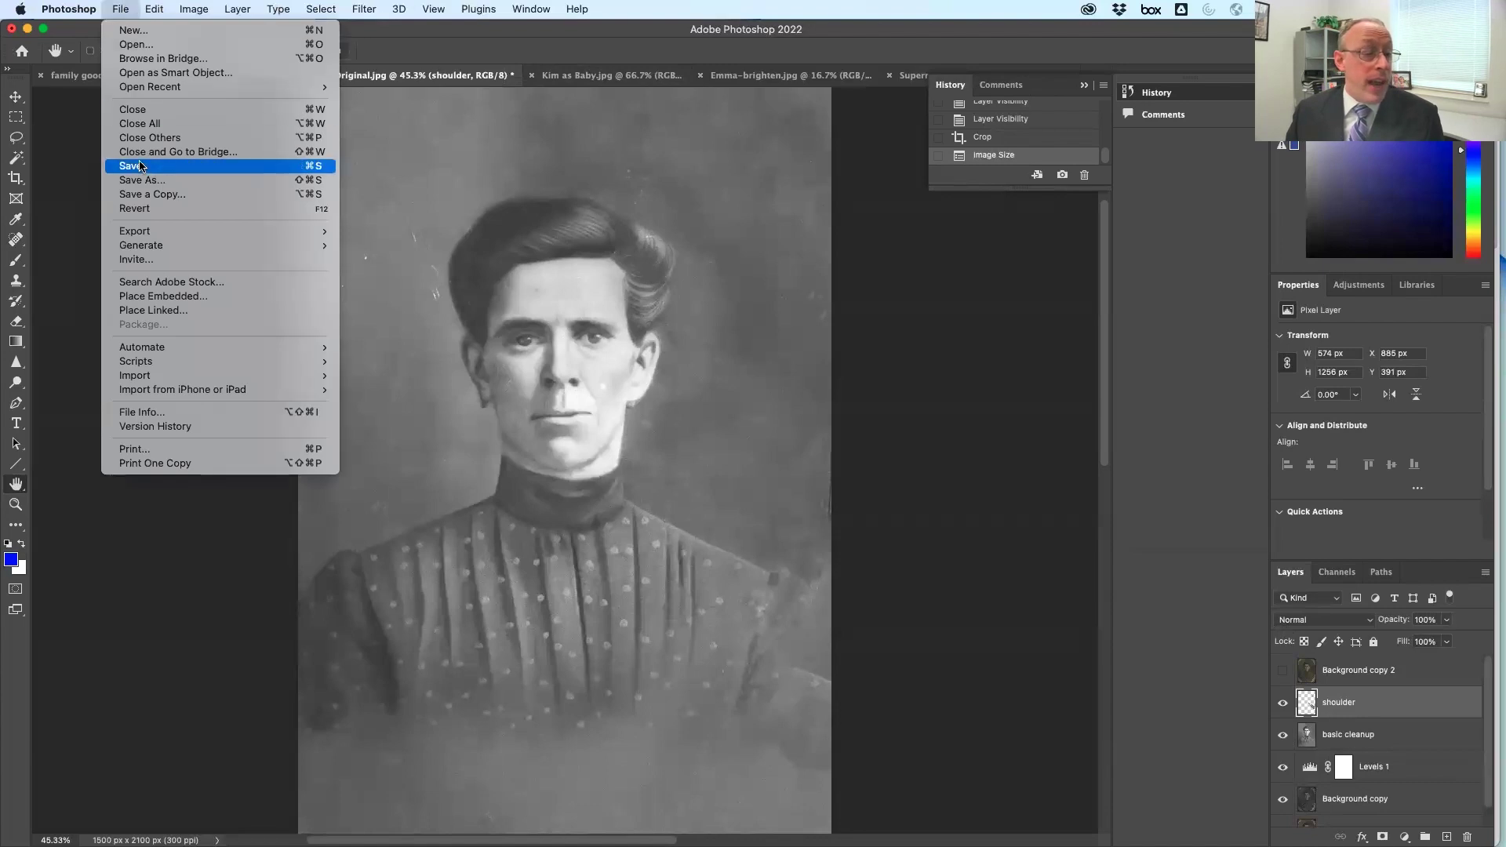
{"action": "left_click", "coordinate": [157, 165]}
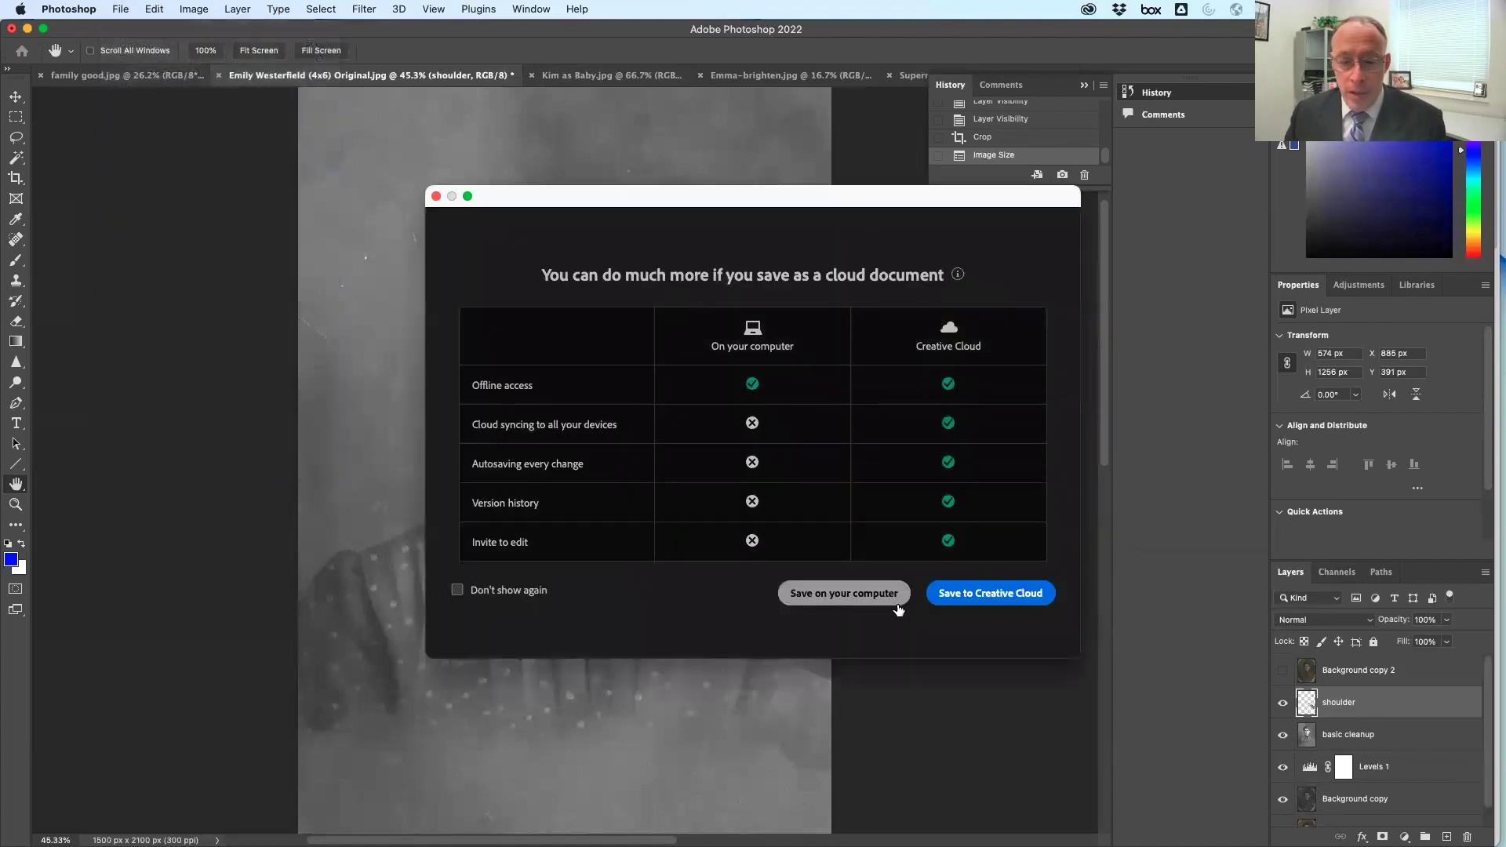
{"action": "left_click", "coordinate": [834, 604]}
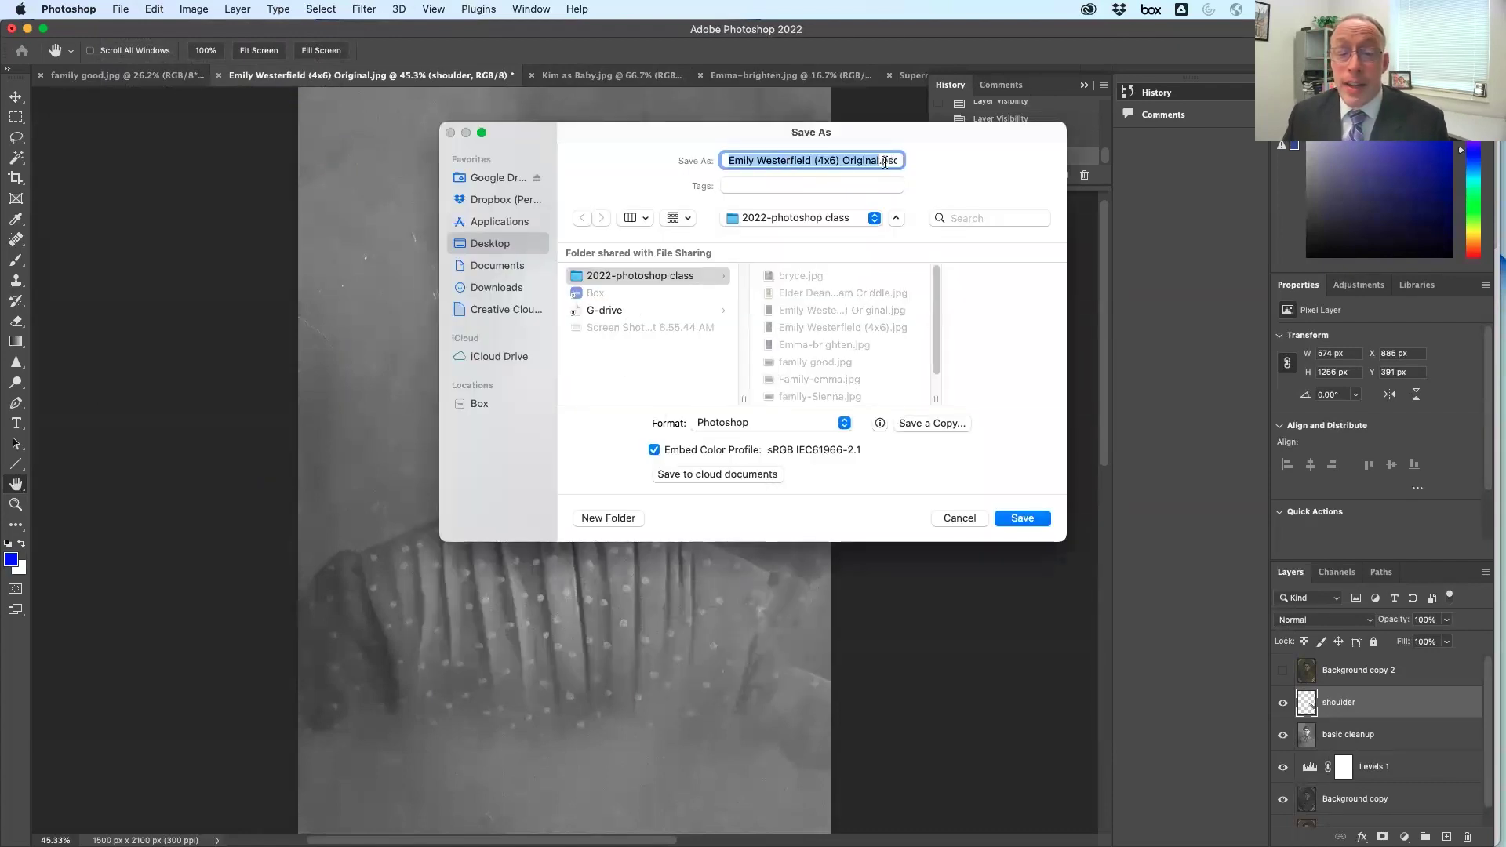
{"action": "left_click", "coordinate": [737, 427]}
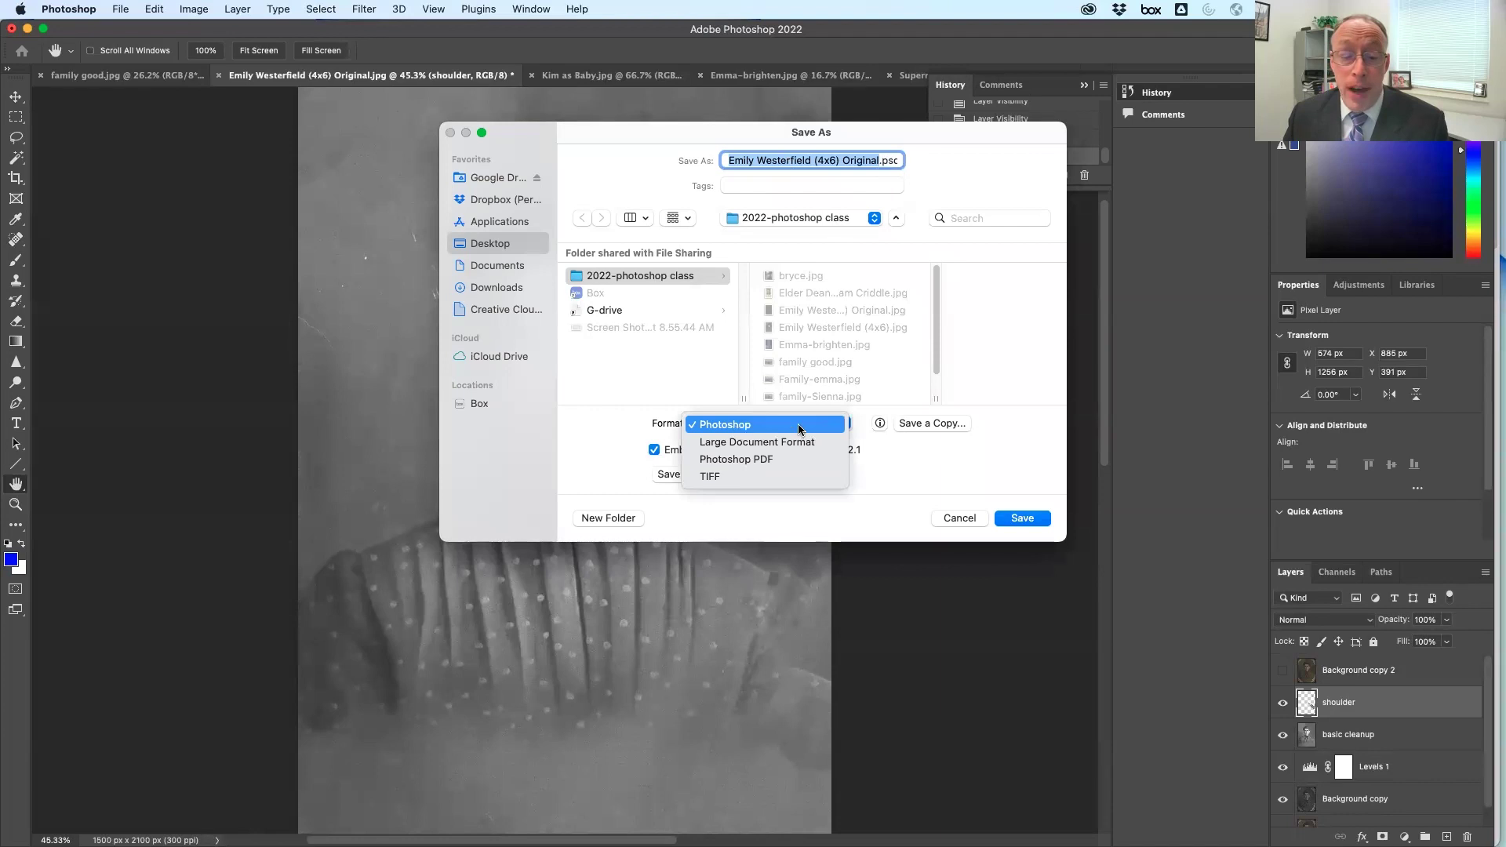
{"action": "left_click", "coordinate": [880, 147]}
{"action": "left_click", "coordinate": [885, 160]}
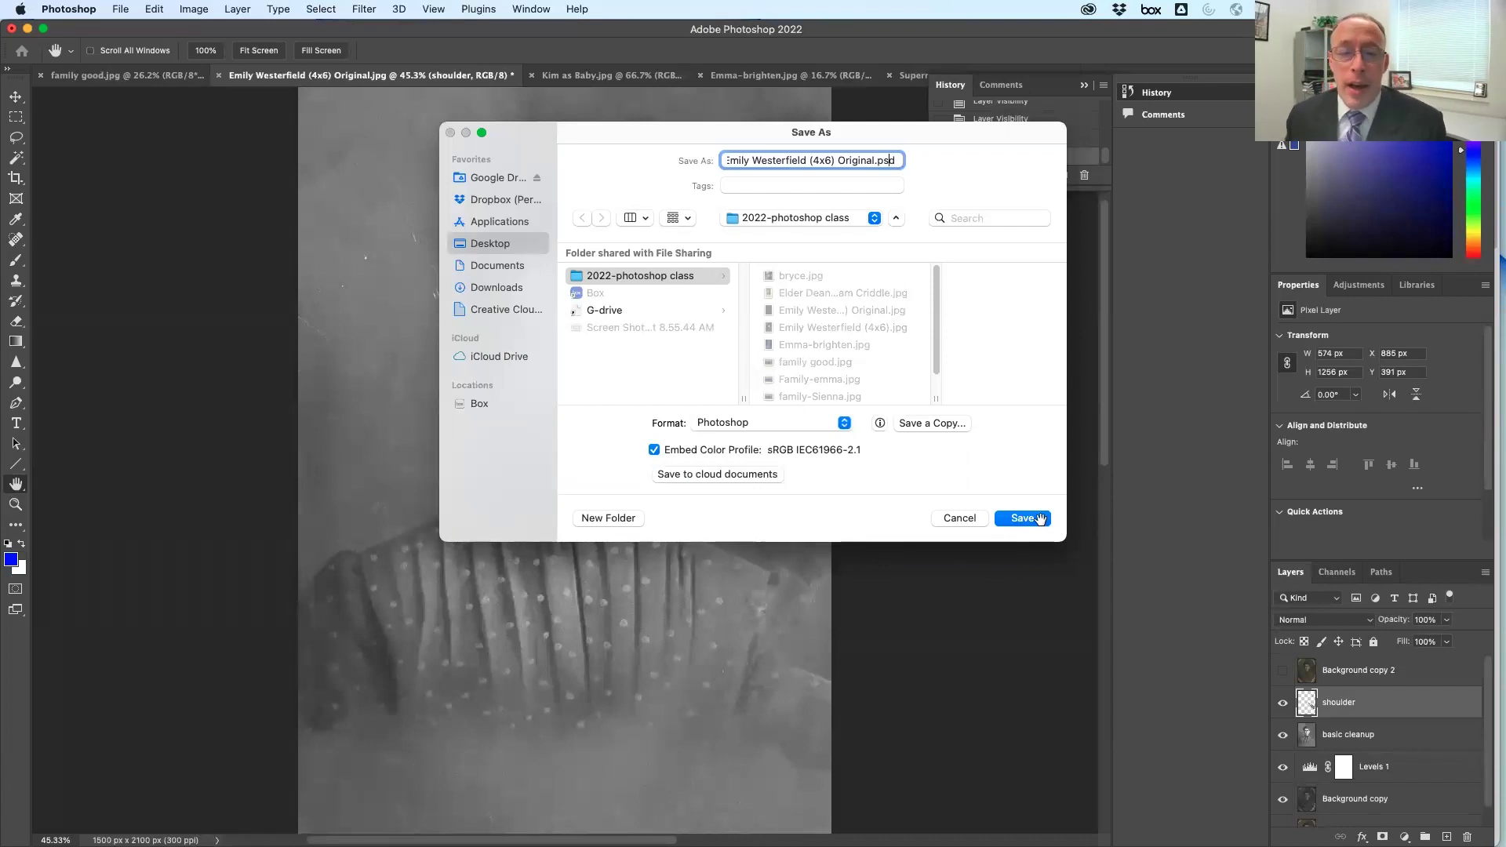
{"action": "left_click", "coordinate": [973, 519]}
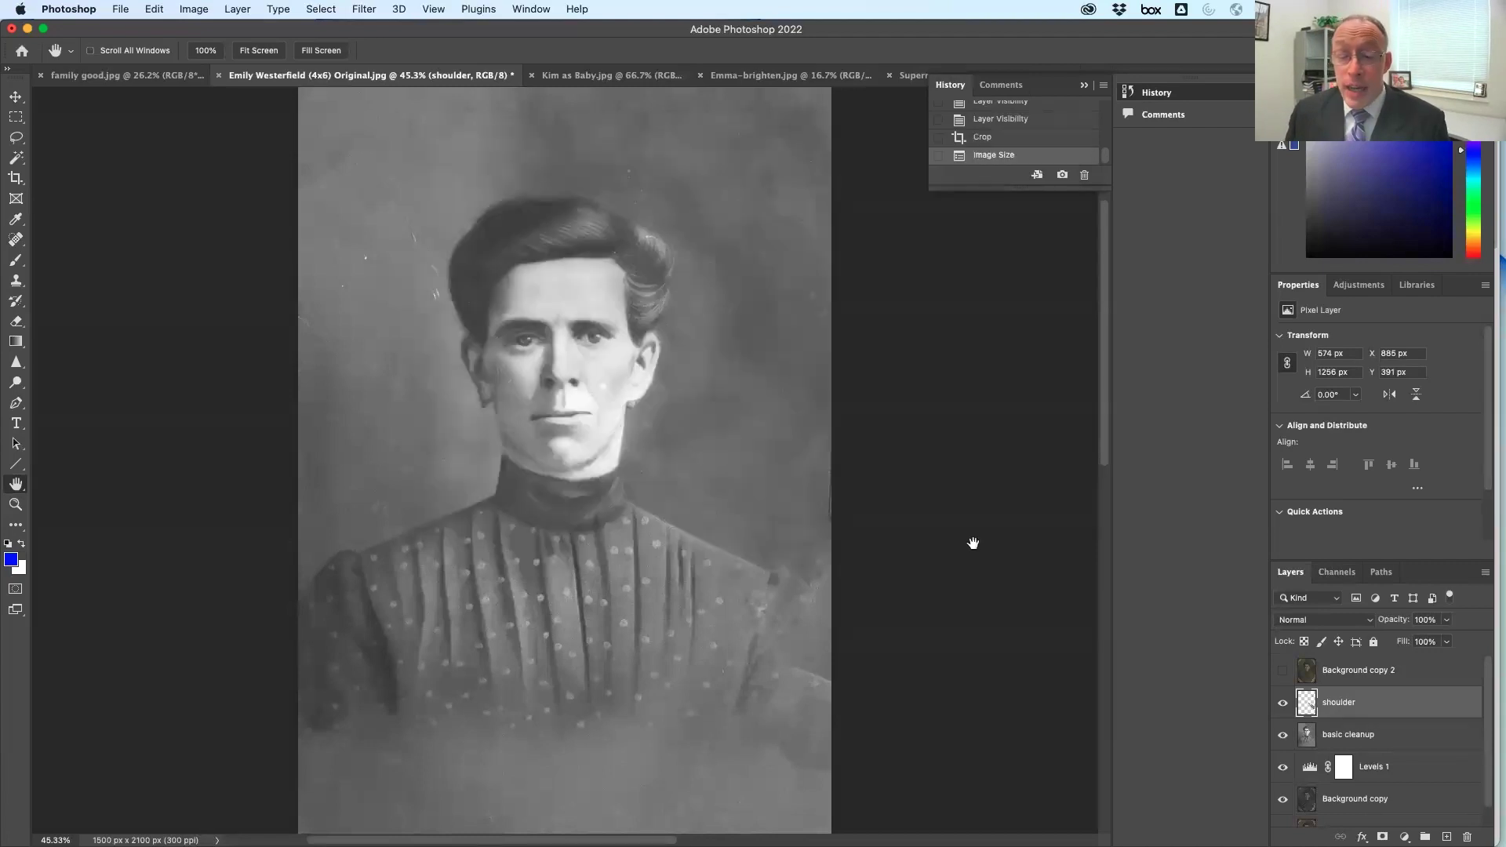
{"action": "left_click", "coordinate": [122, 9]}
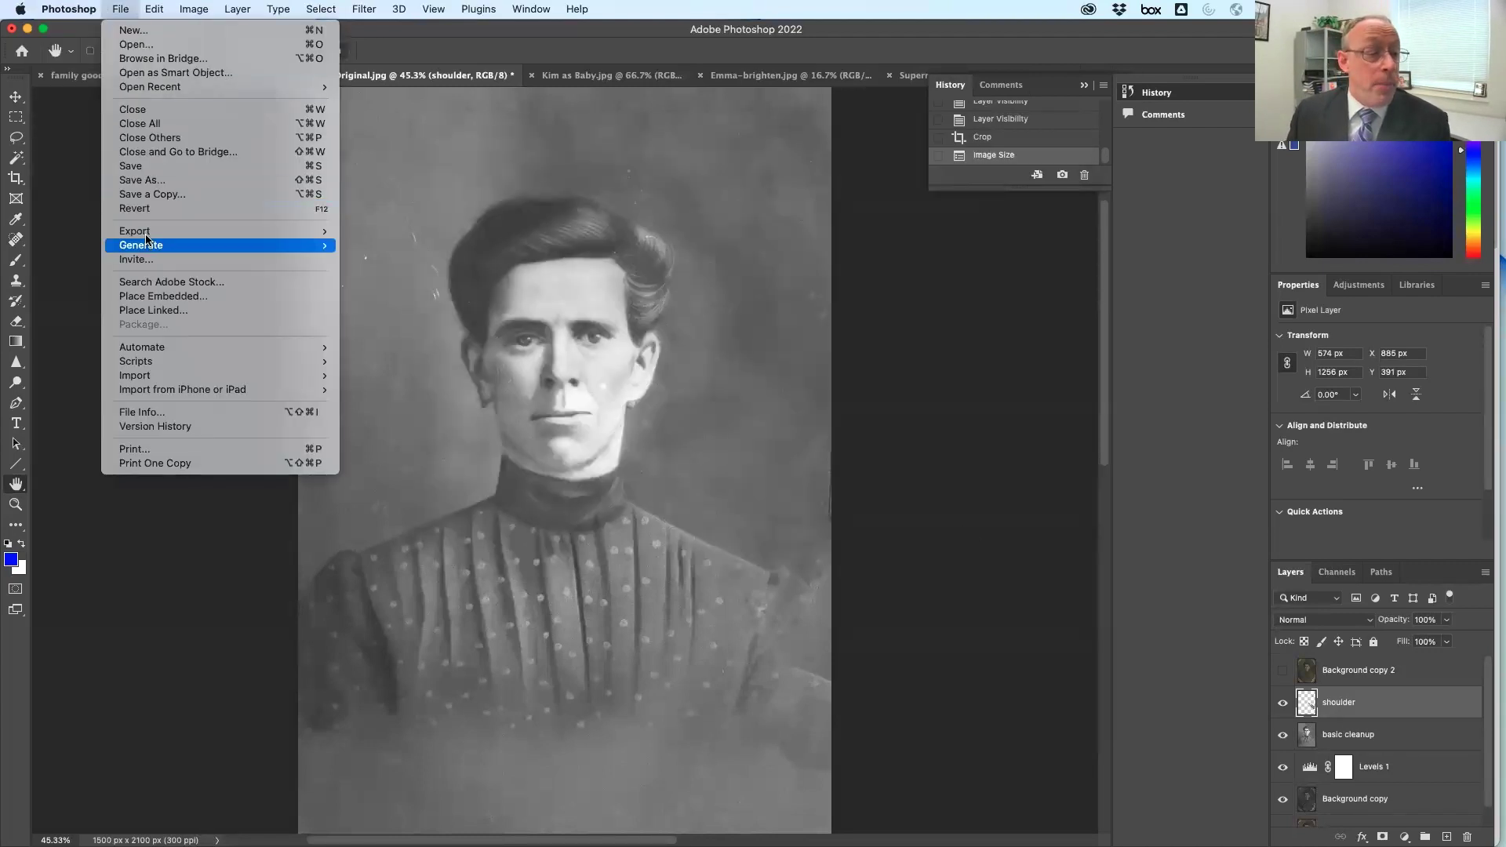
Start saving the document to this computer as a separate copy
{"action": "left_click", "coordinate": [298, 180]}
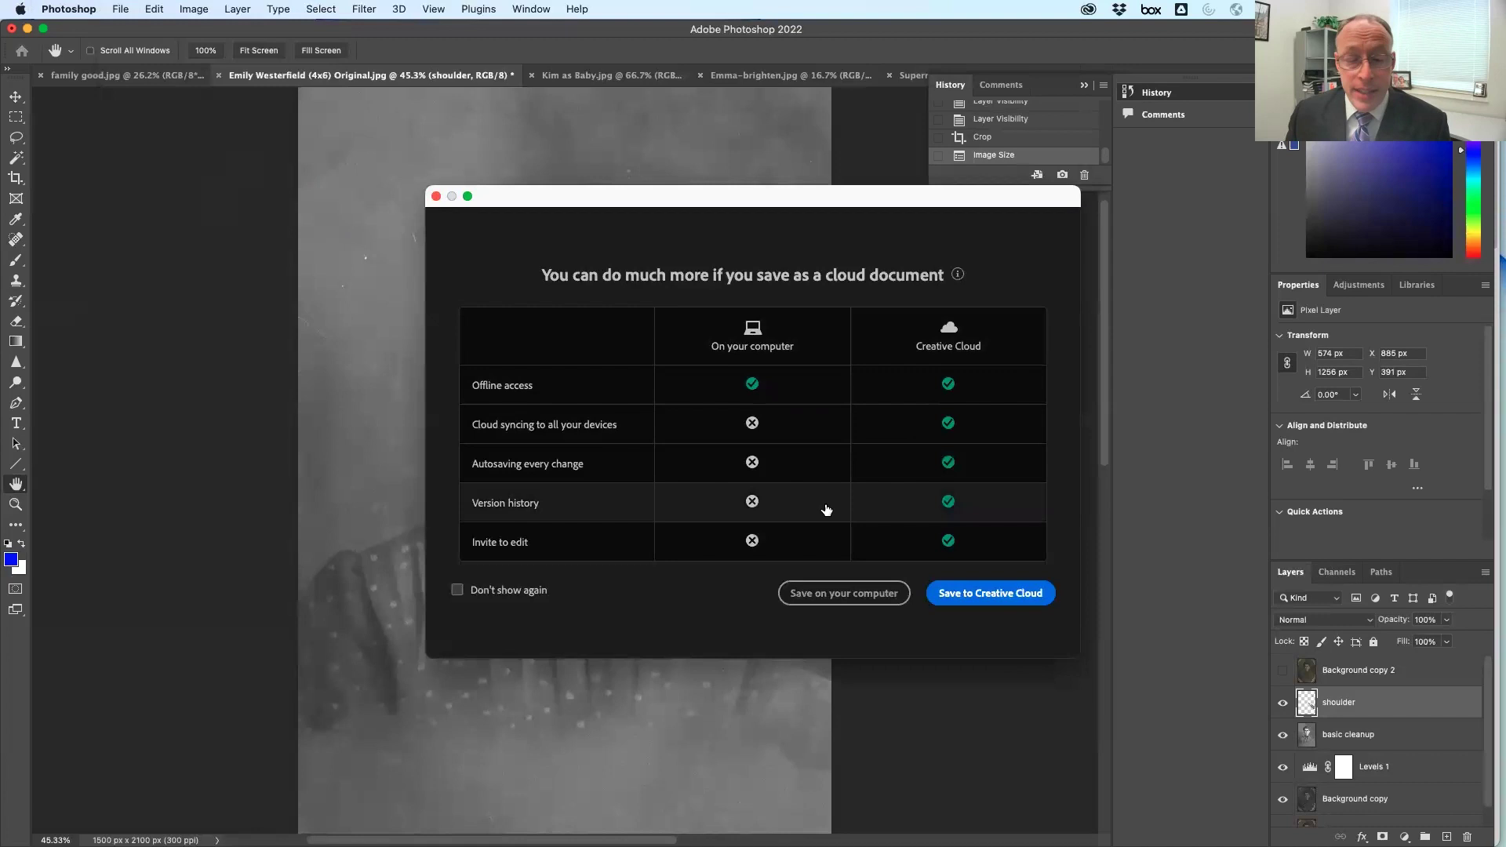
{"action": "left_click", "coordinate": [843, 593]}
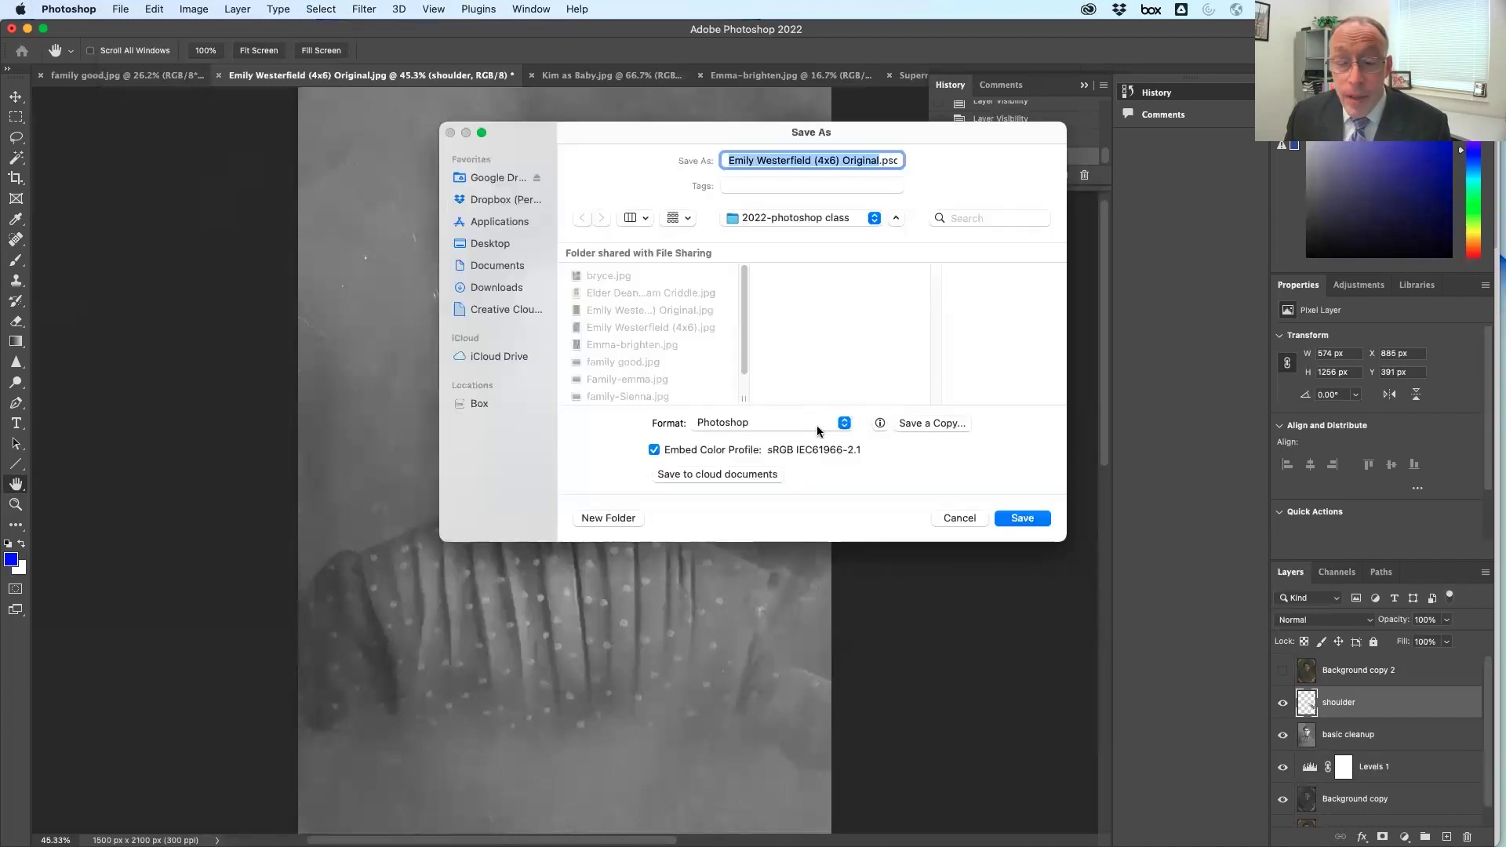
{"action": "left_click", "coordinate": [769, 423]}
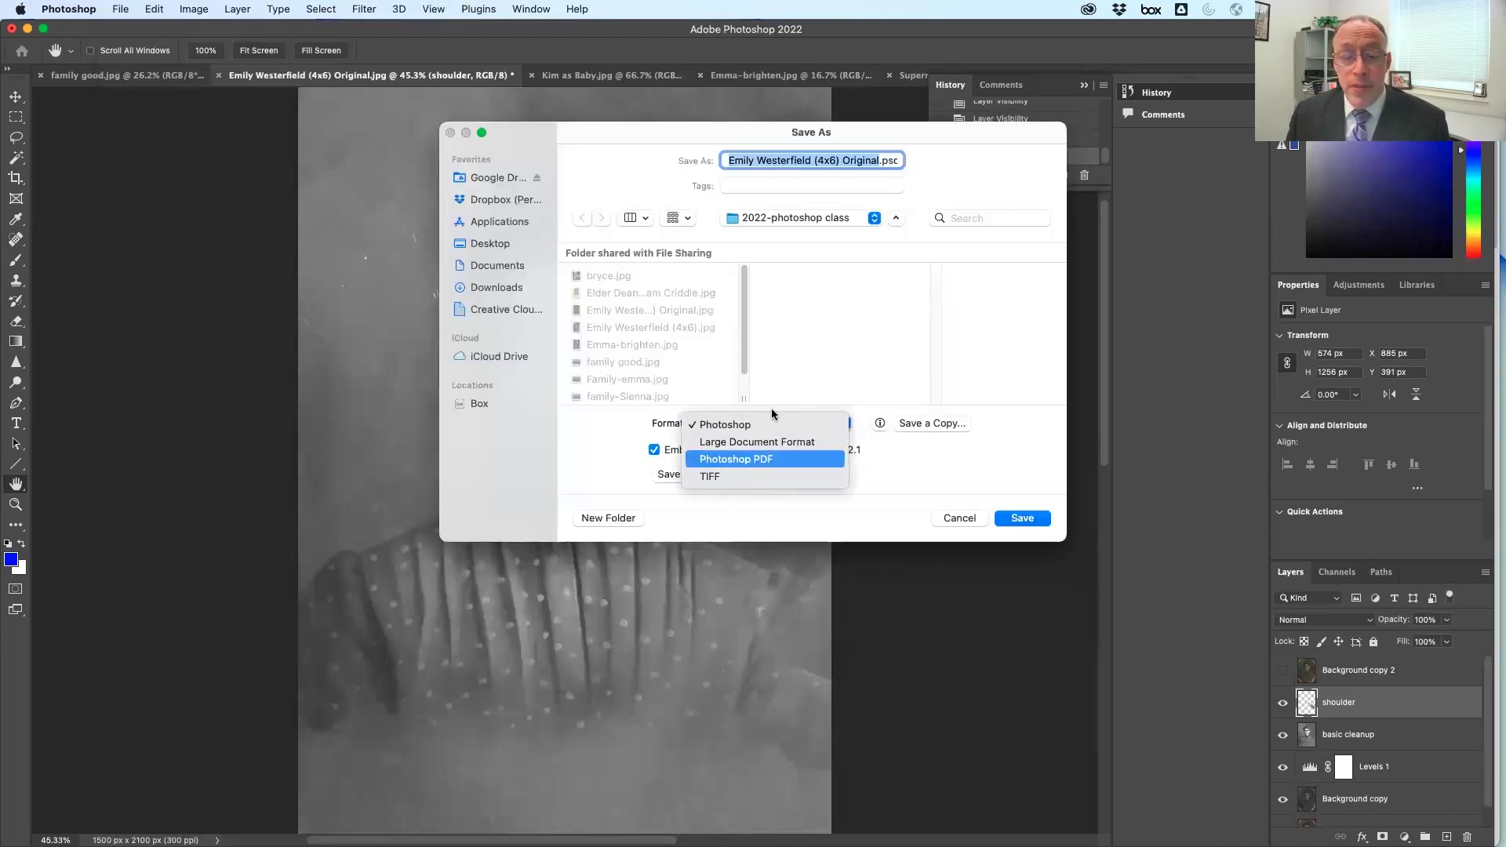
{"action": "left_click", "coordinate": [1002, 427]}
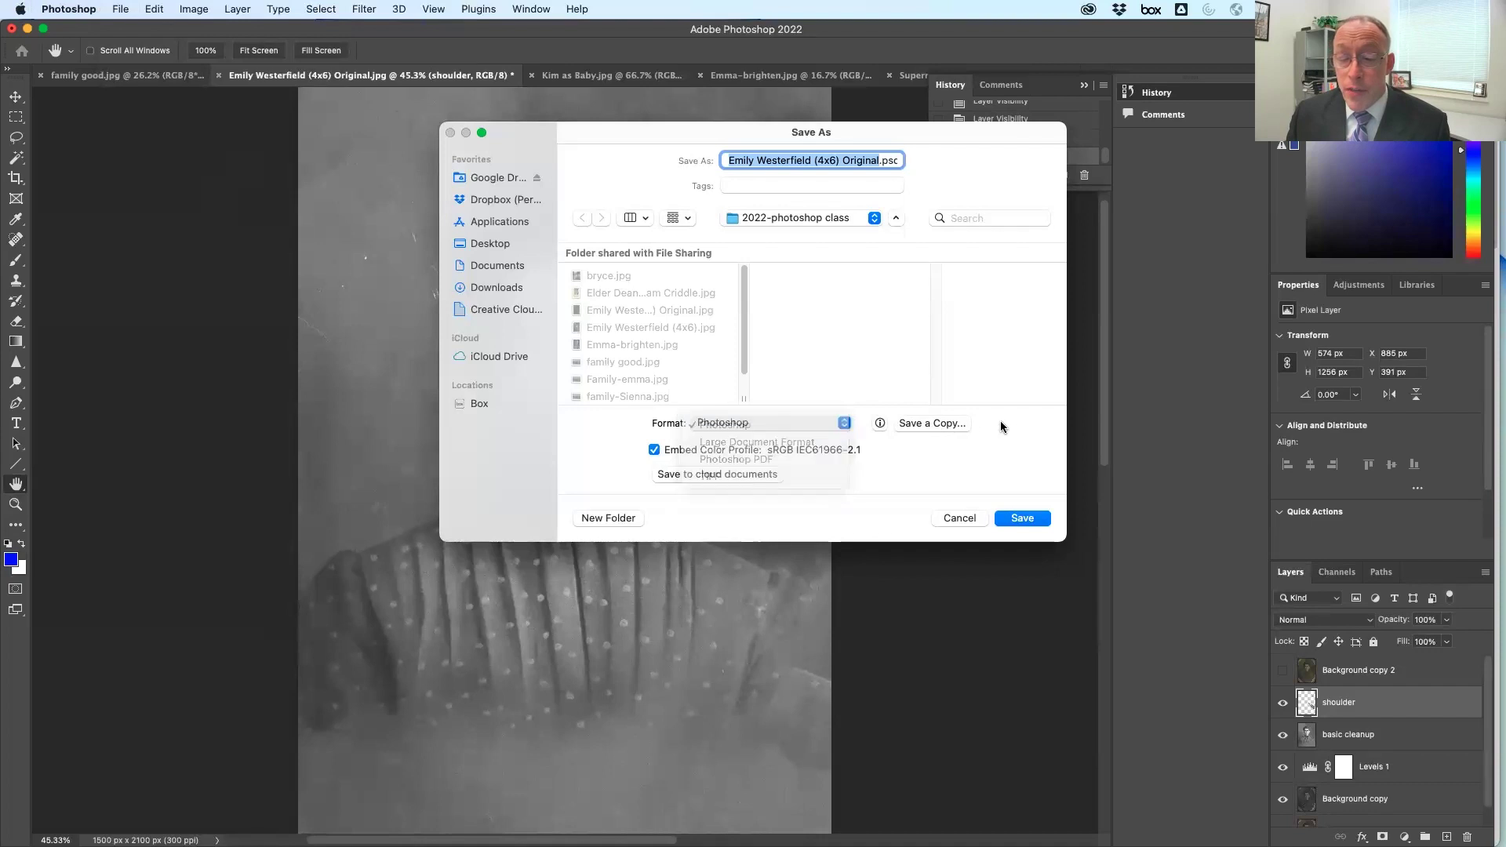
{"action": "left_click", "coordinate": [928, 424]}
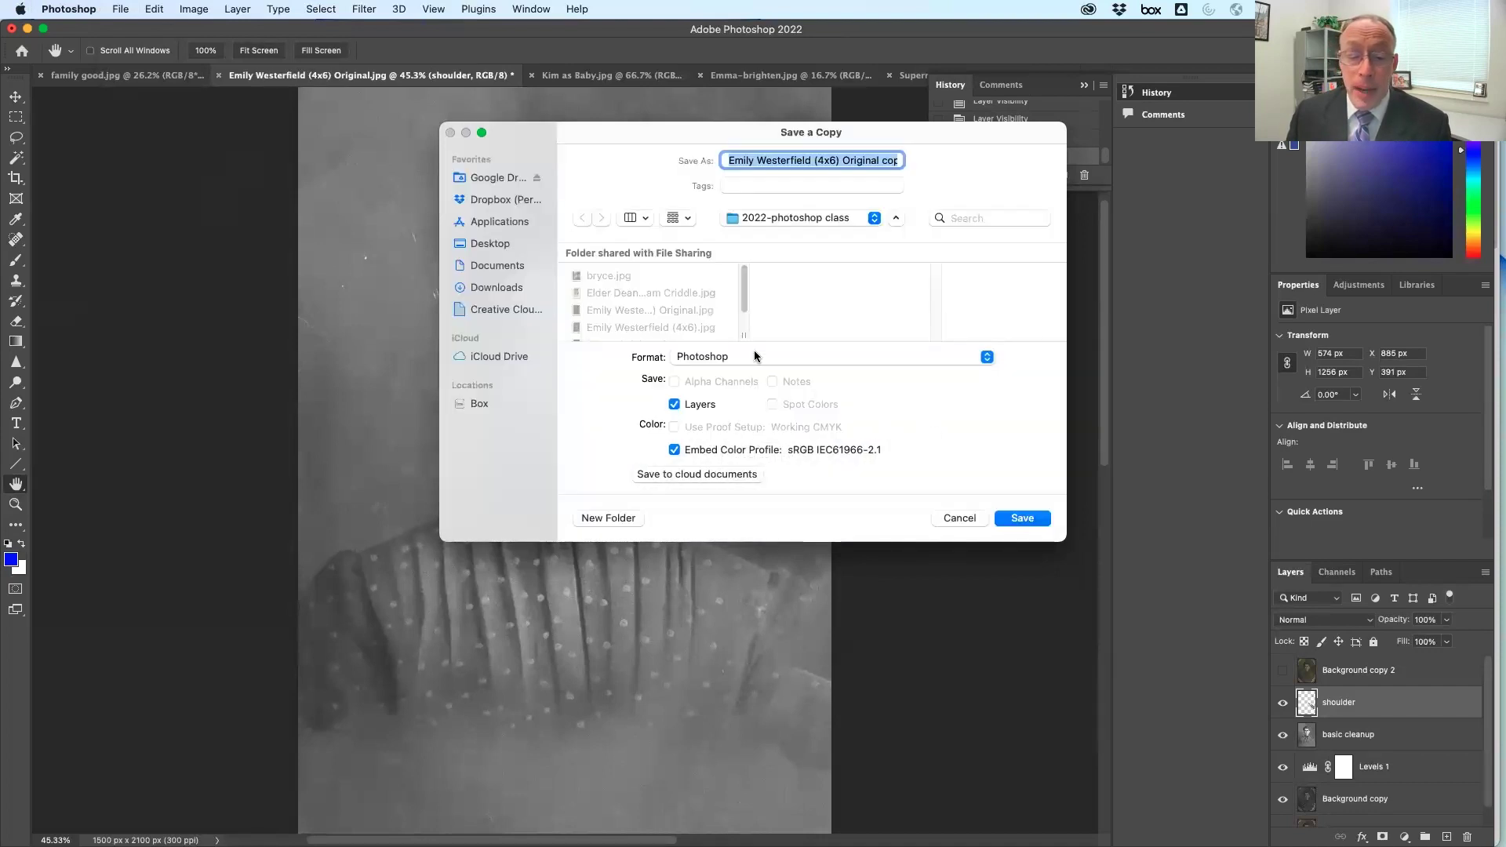
Save the copy as JPEG named 'Original copy.jpg' in the 2022-photoshop class folder
{"action": "left_click", "coordinate": [716, 359]}
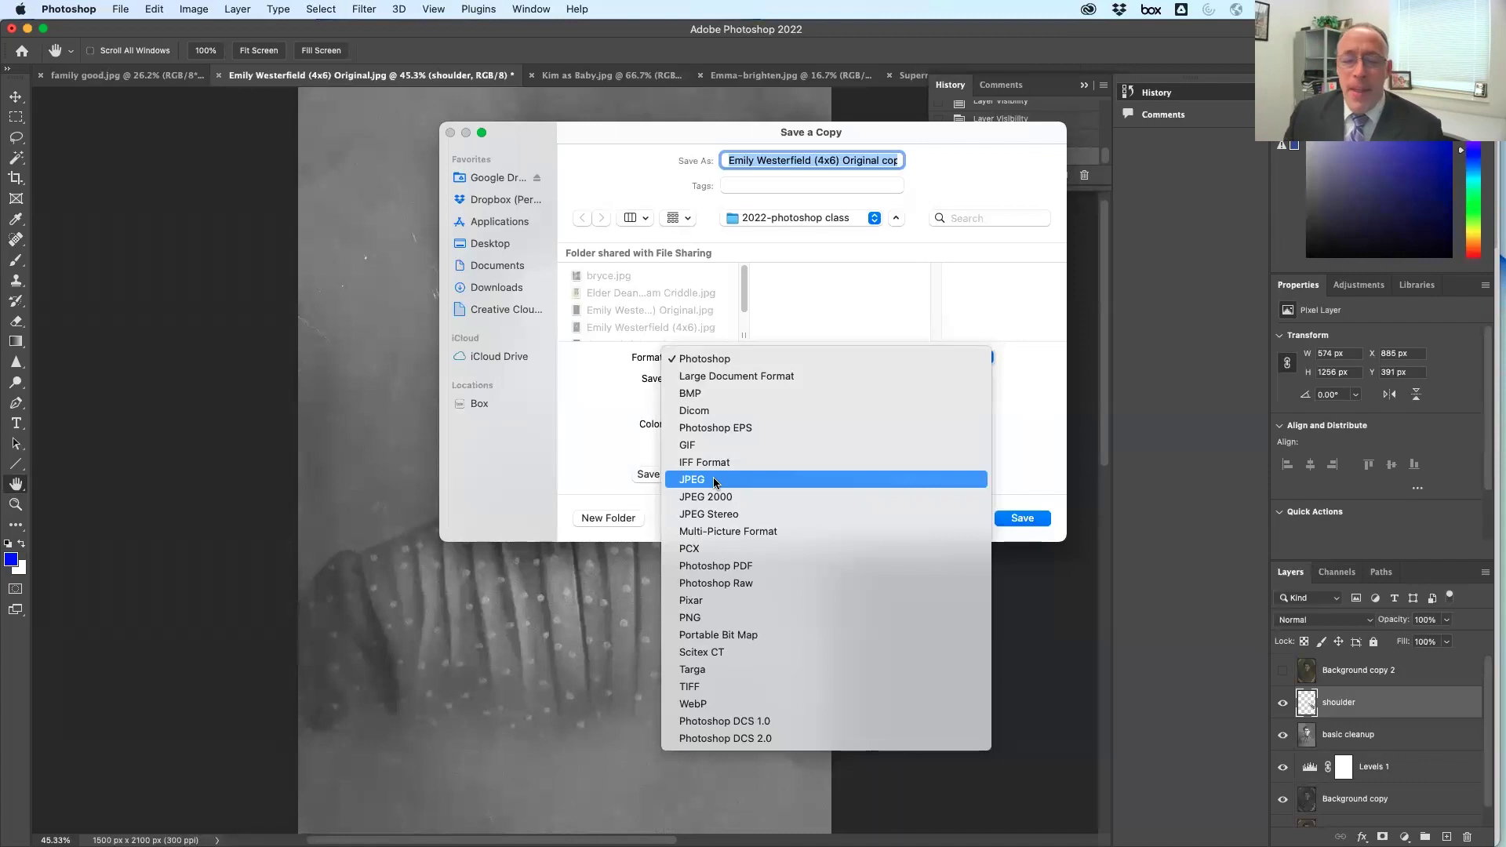
{"action": "left_click", "coordinate": [715, 482]}
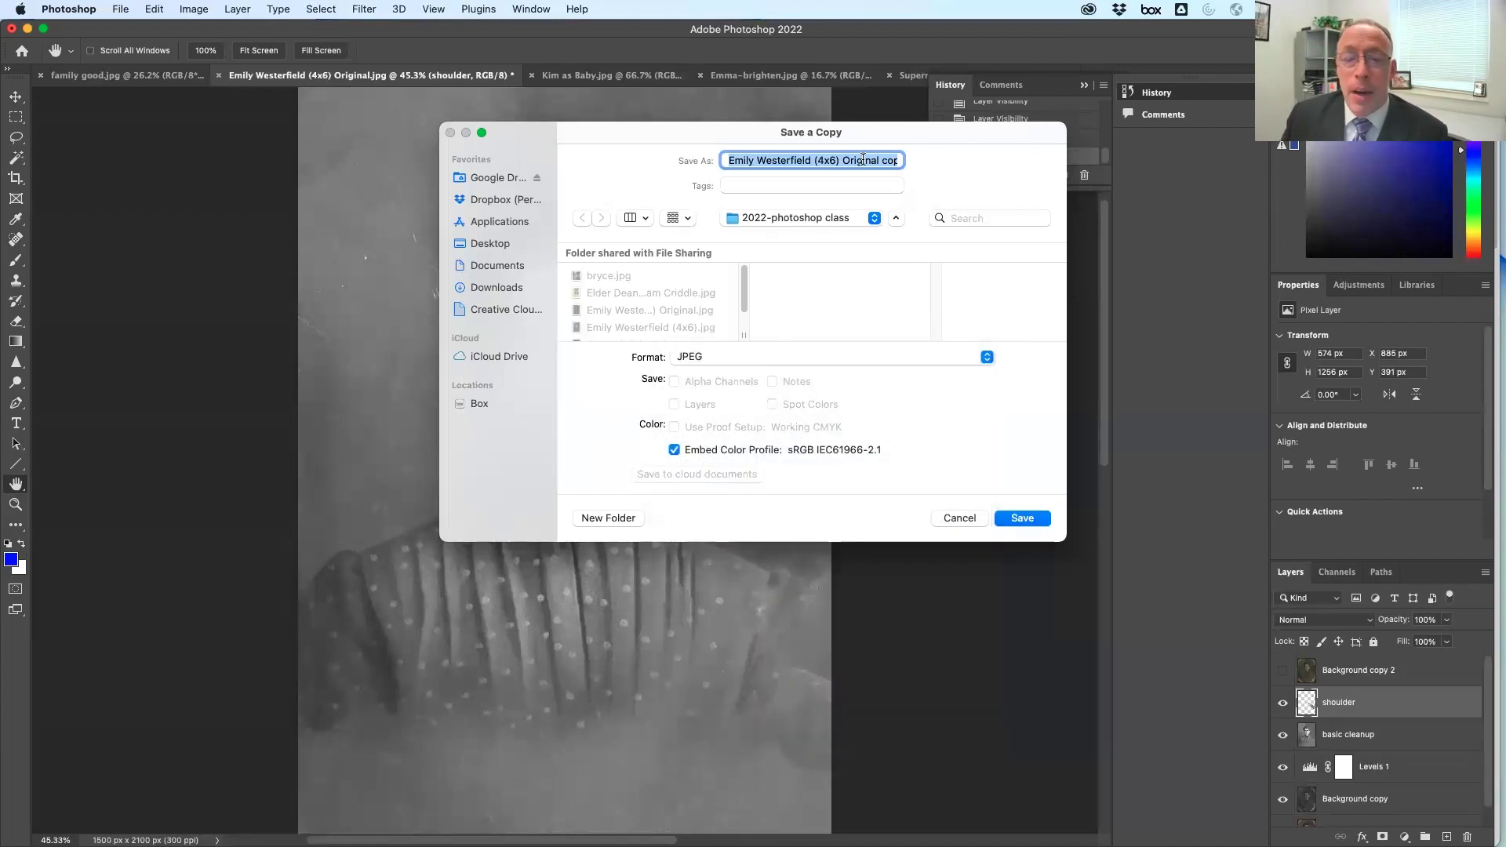
{"action": "key", "text": "Right"}
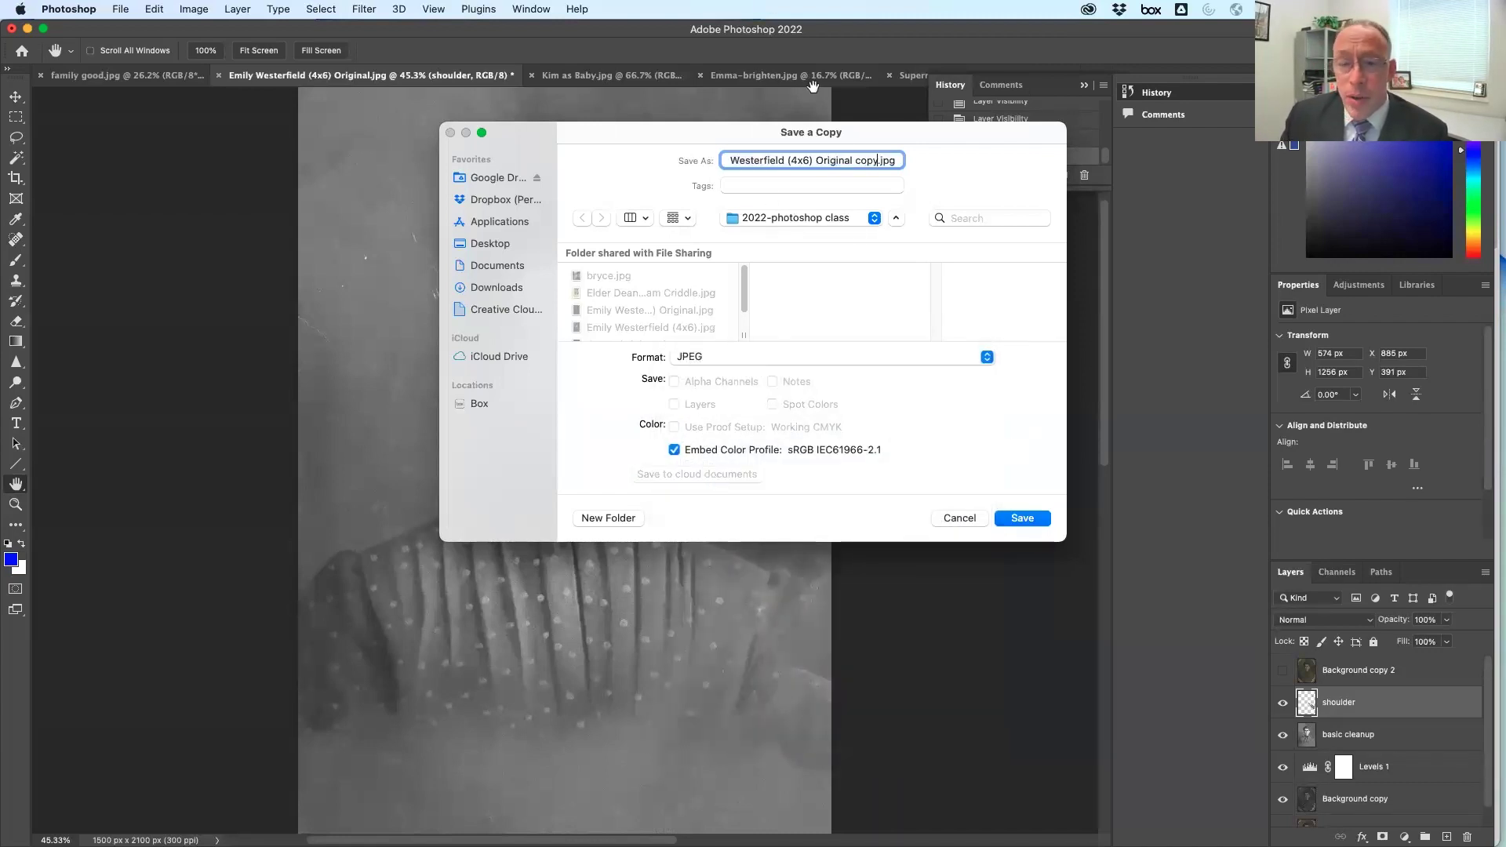
{"action": "left_click", "coordinate": [1023, 519]}
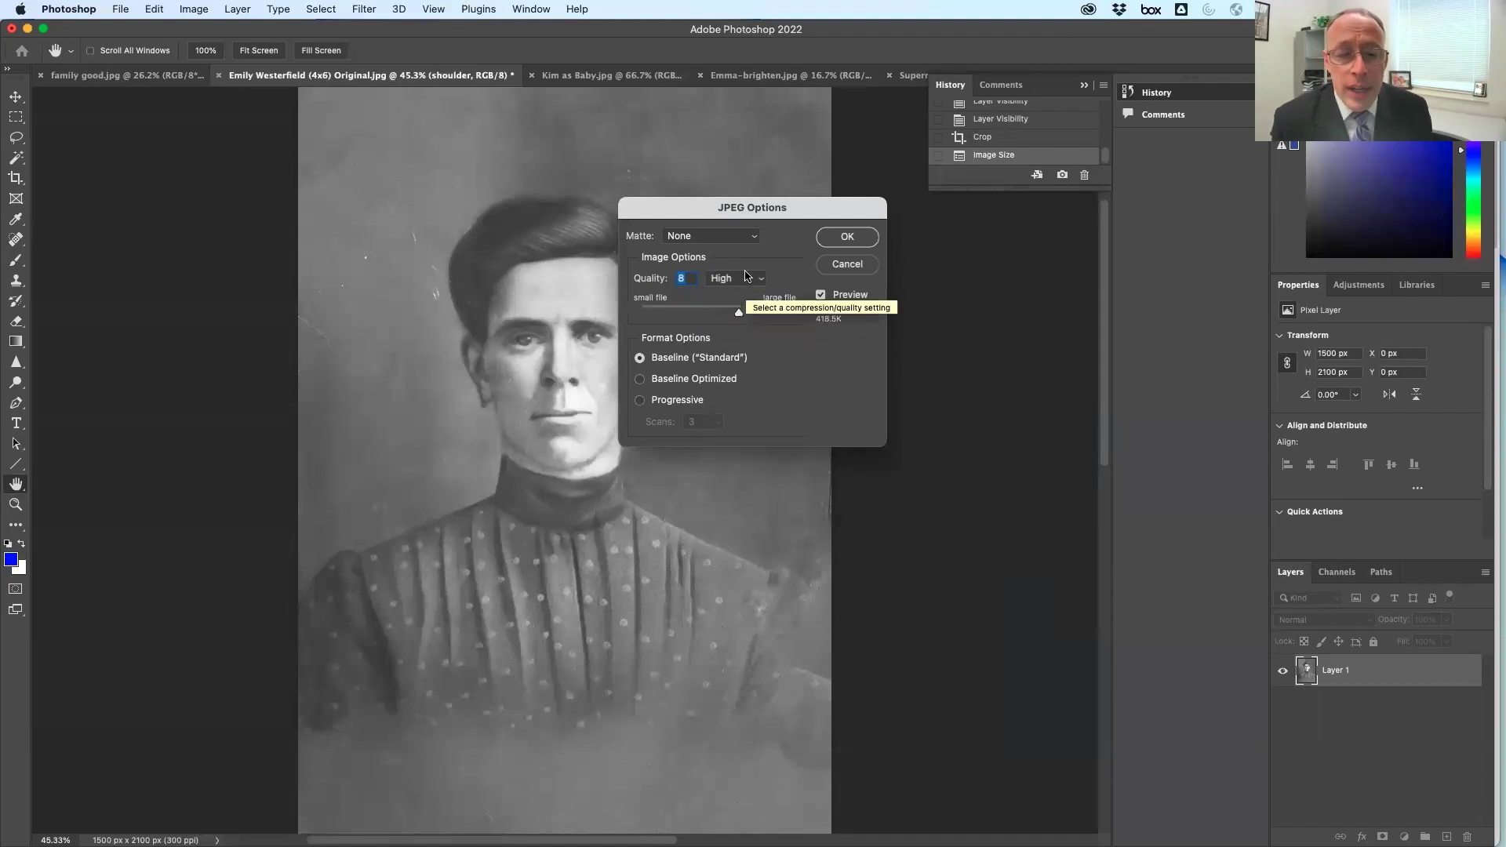
Compare High and Maximum JPEG quality, then save the copy at quality 8 (High)
{"action": "left_click_drag", "start_coordinate": [742, 319], "coordinate": [831, 323]}
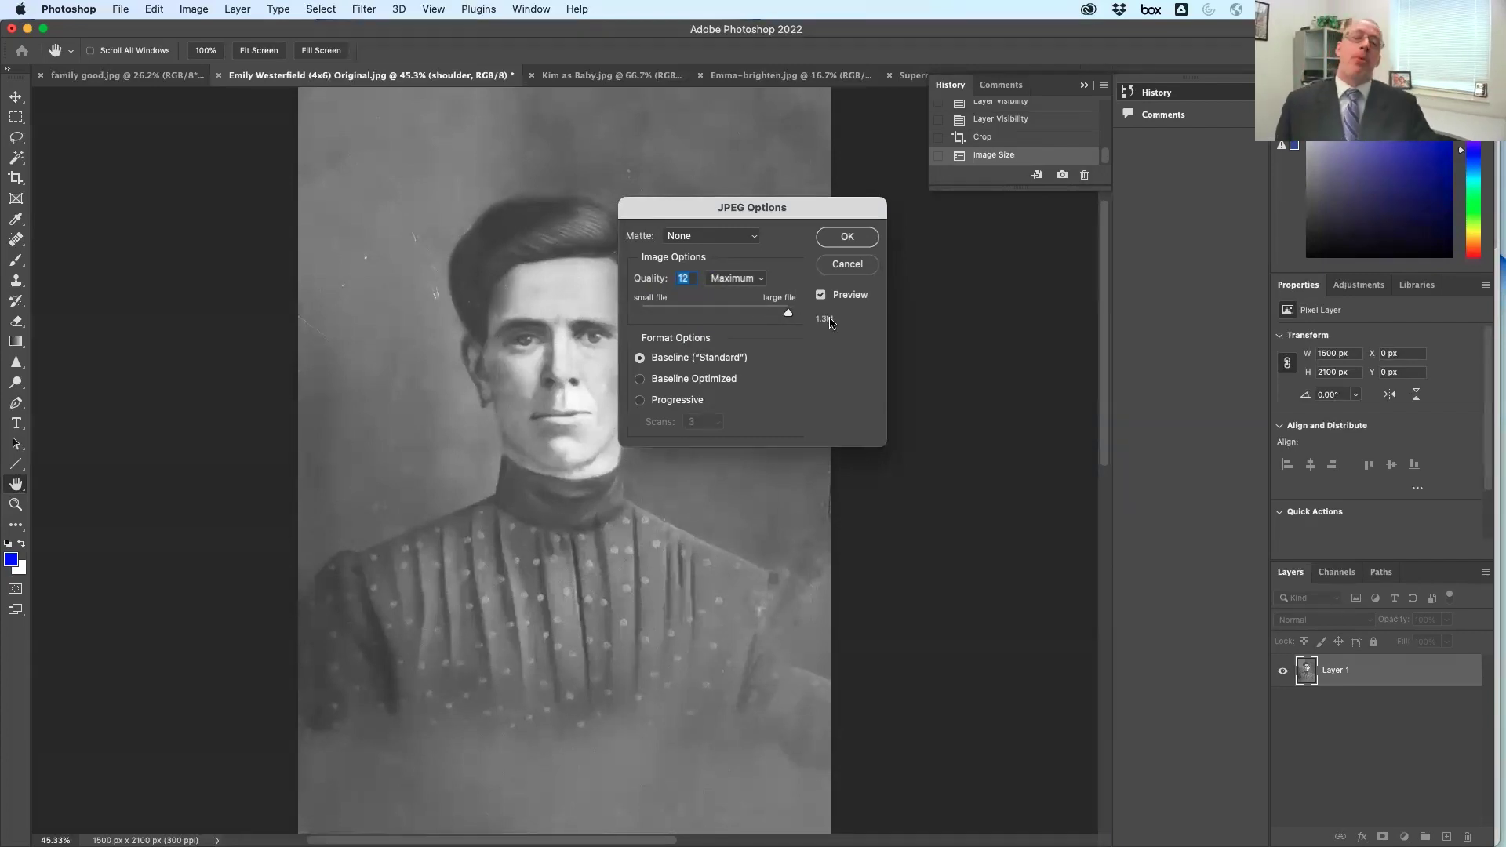
{"action": "left_click_drag", "start_coordinate": [788, 313], "coordinate": [742, 326]}
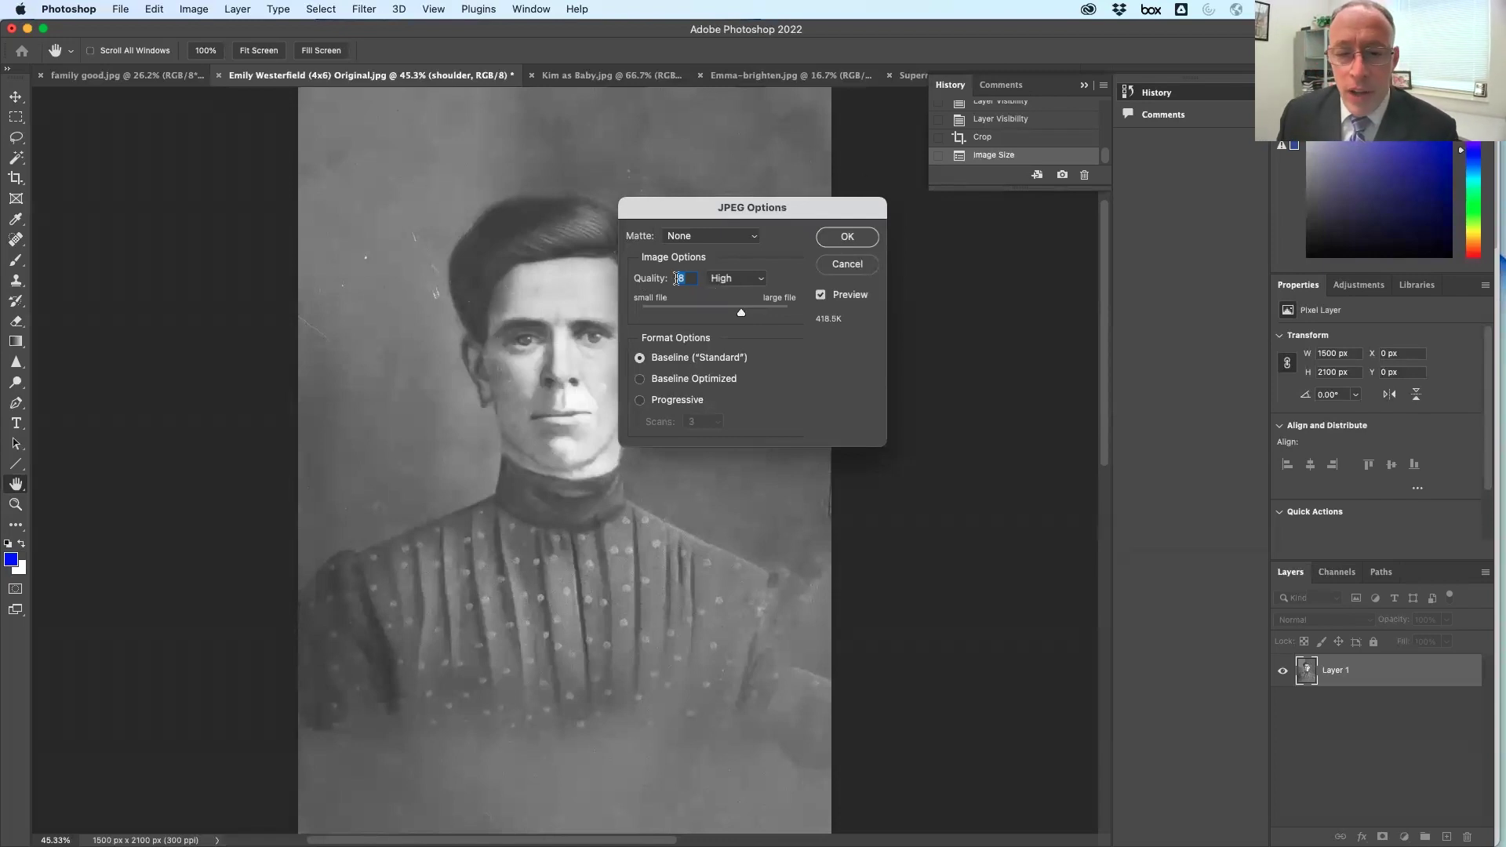
{"action": "left_click_drag", "start_coordinate": [746, 317], "coordinate": [814, 315]}
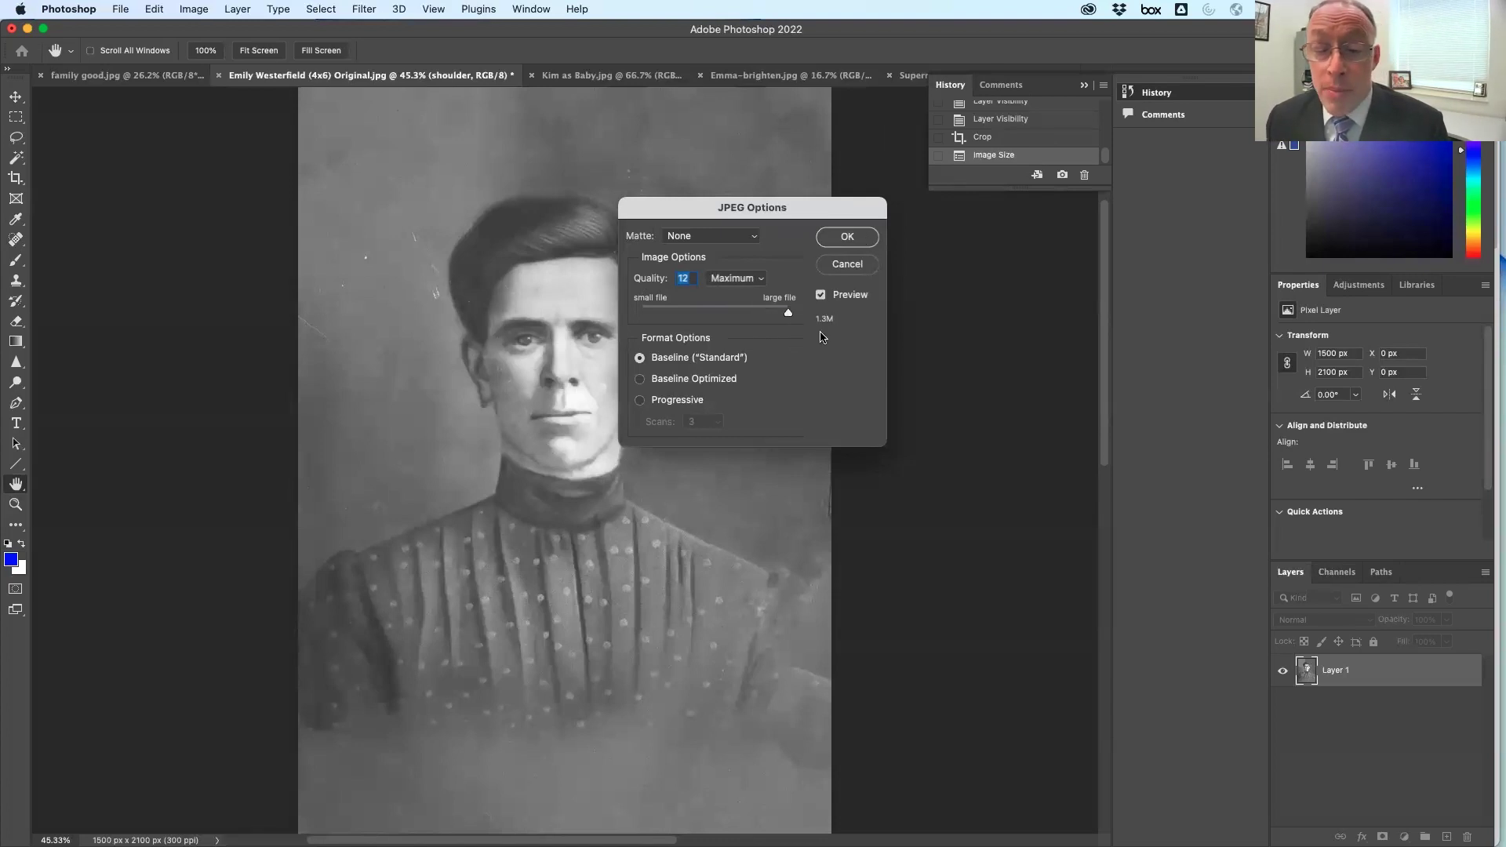
{"action": "left_click_drag", "start_coordinate": [788, 317], "coordinate": [742, 316]}
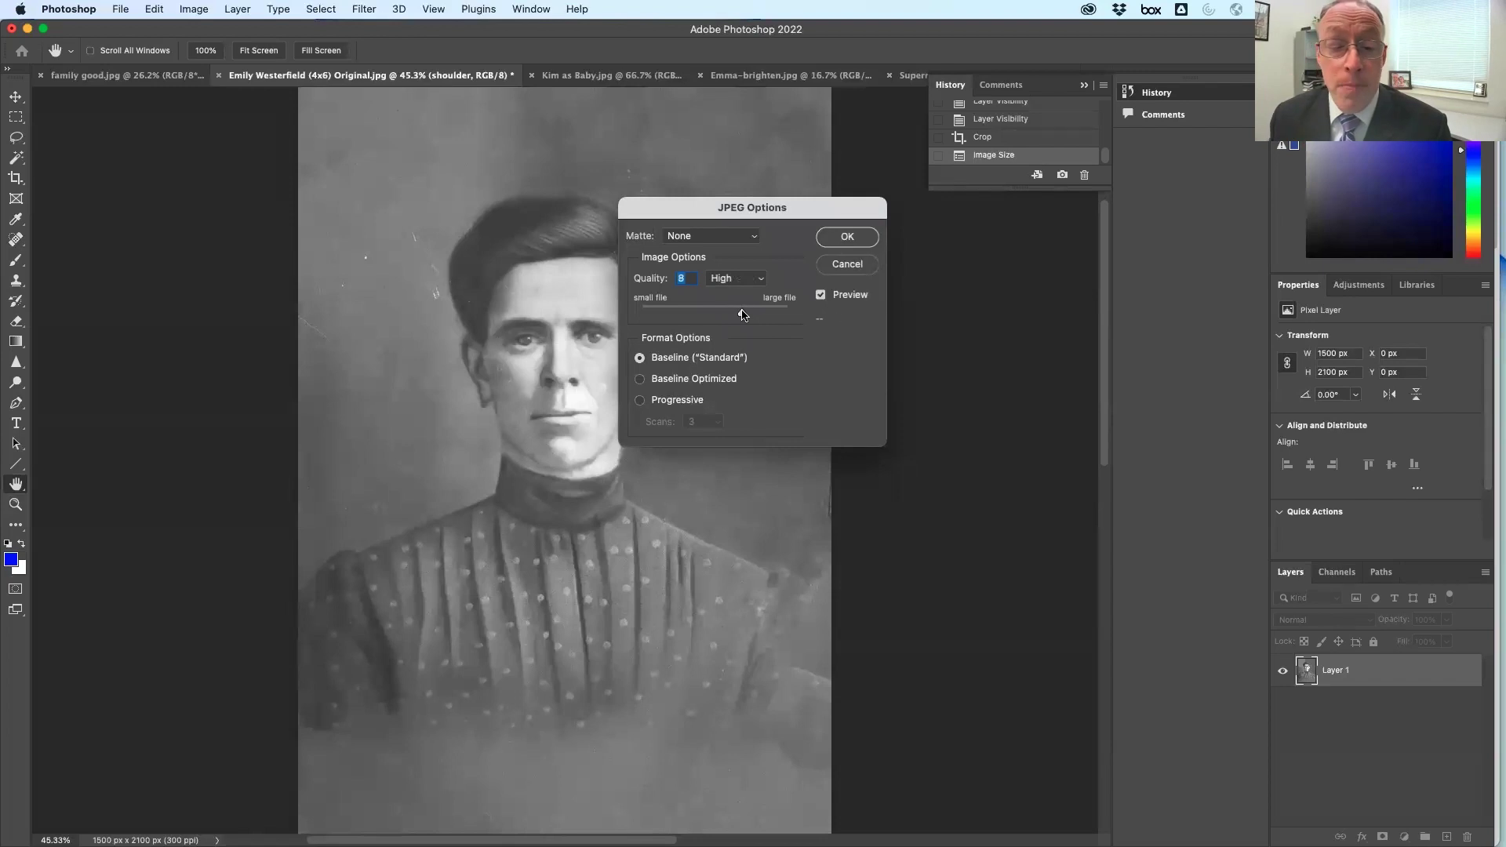
{"action": "left_click", "coordinate": [848, 237]}
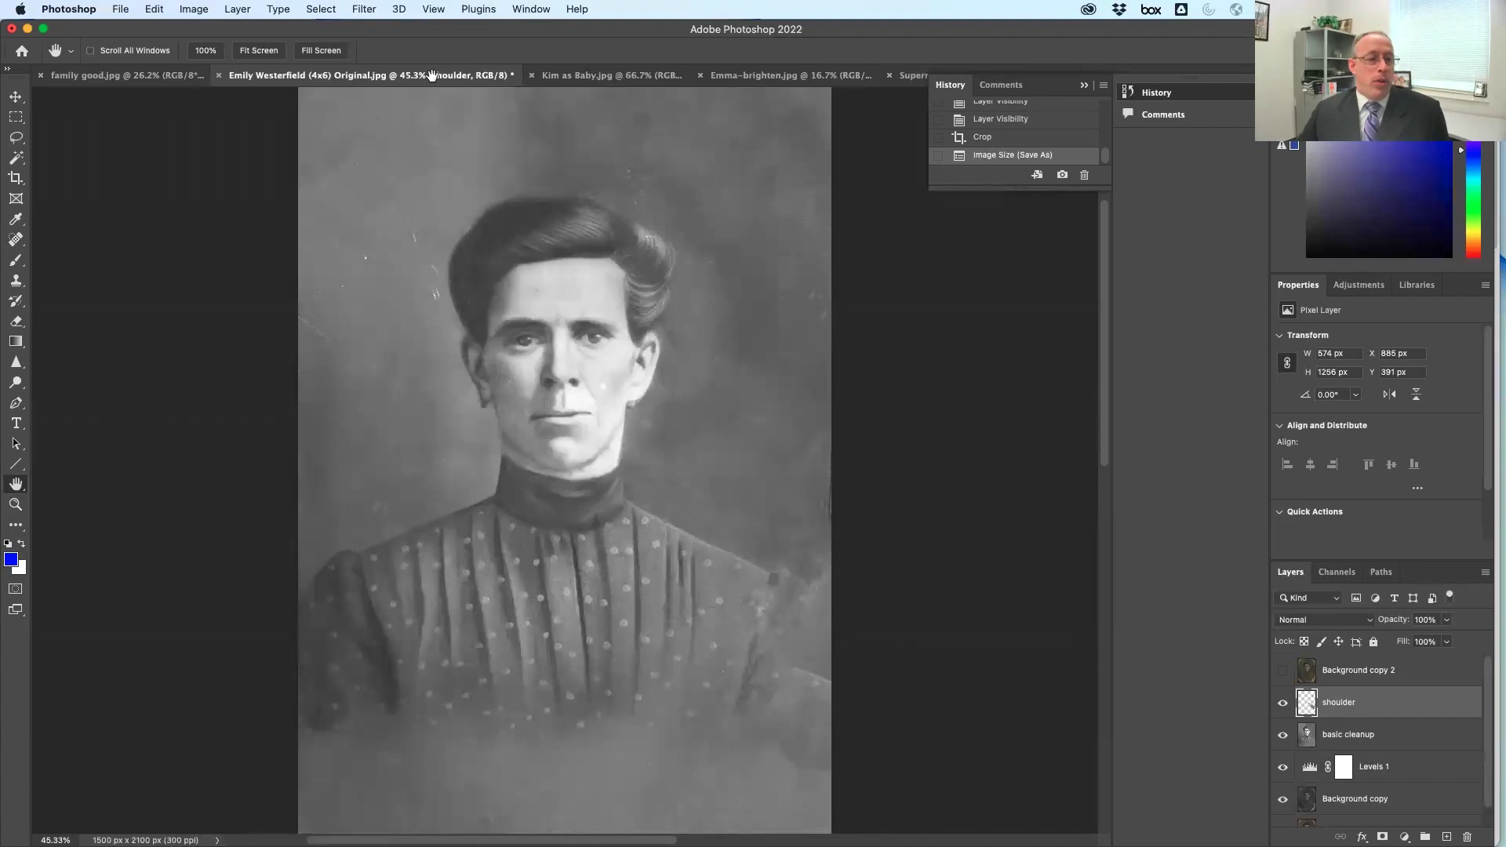
Reset default colours and extend the canvas to 5 × 8 inches, anchored top-middle
{"action": "left_click", "coordinate": [7, 544]}
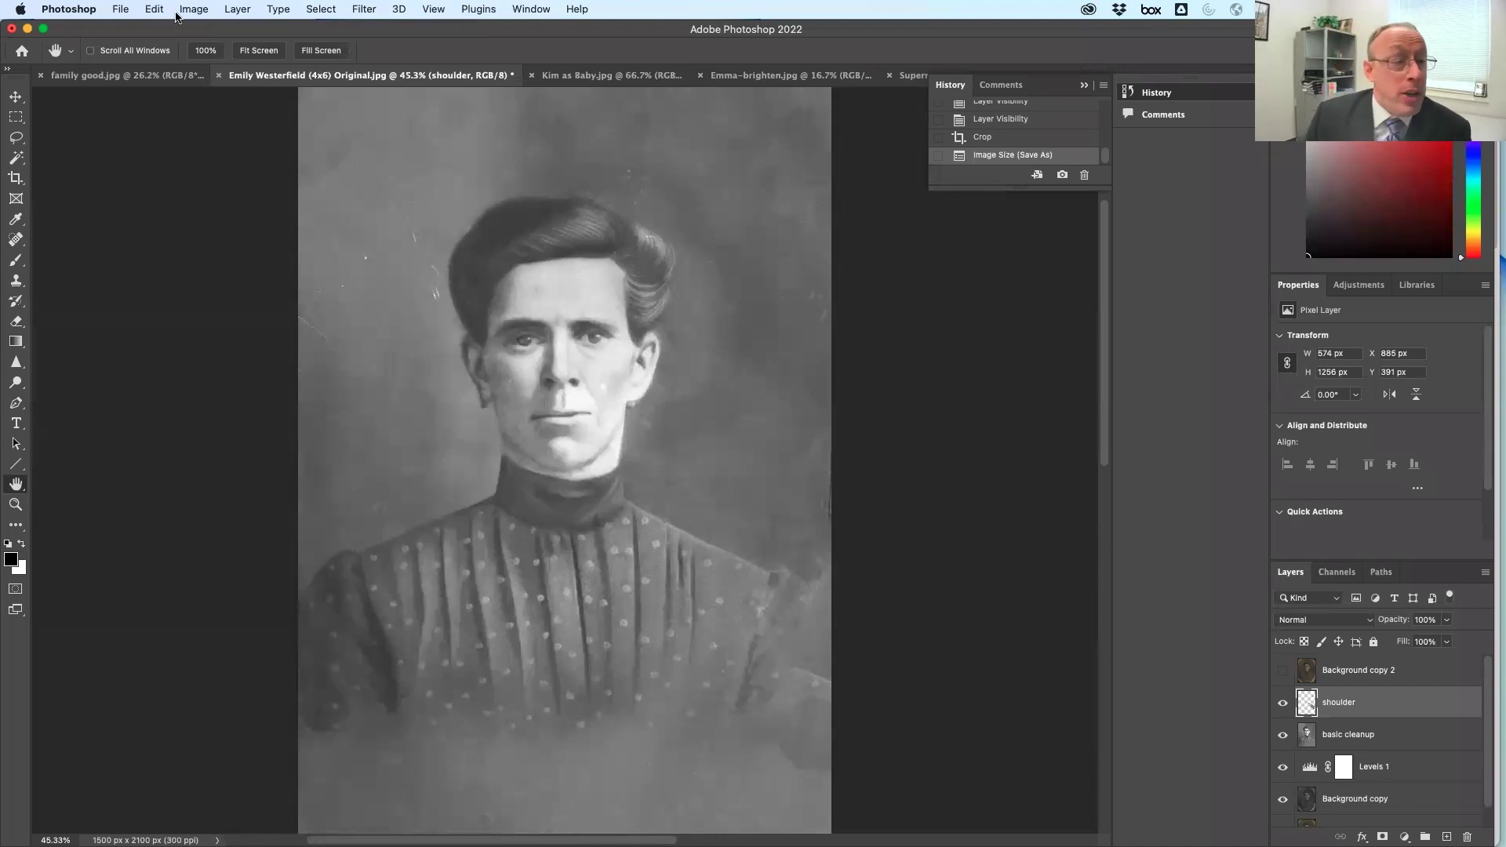
{"action": "left_click", "coordinate": [202, 9]}
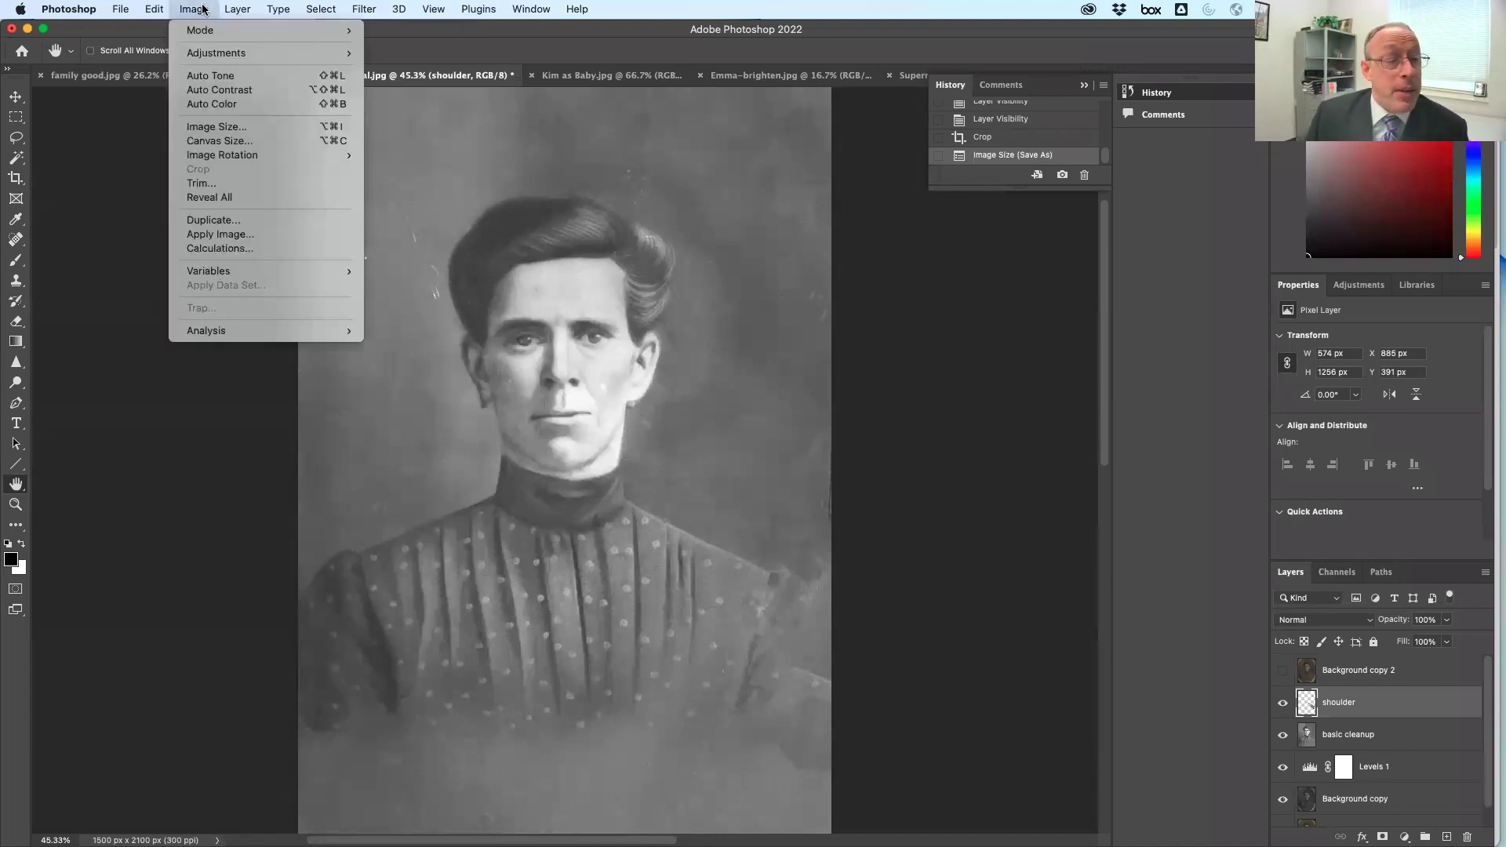
{"action": "left_click", "coordinate": [252, 140]}
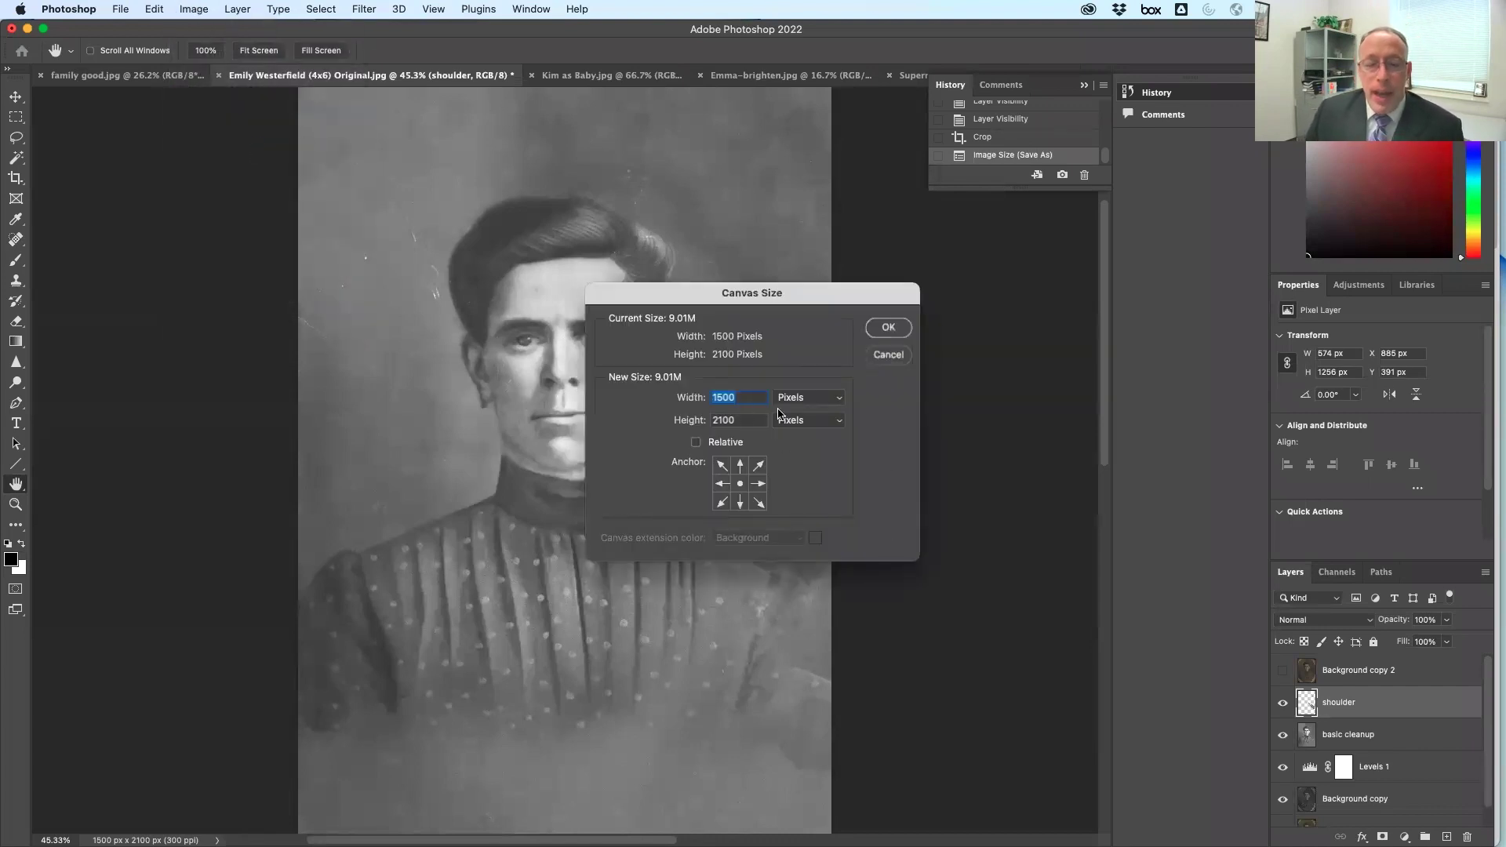
{"action": "left_click", "coordinate": [816, 400]}
{"action": "left_click", "coordinate": [811, 413]}
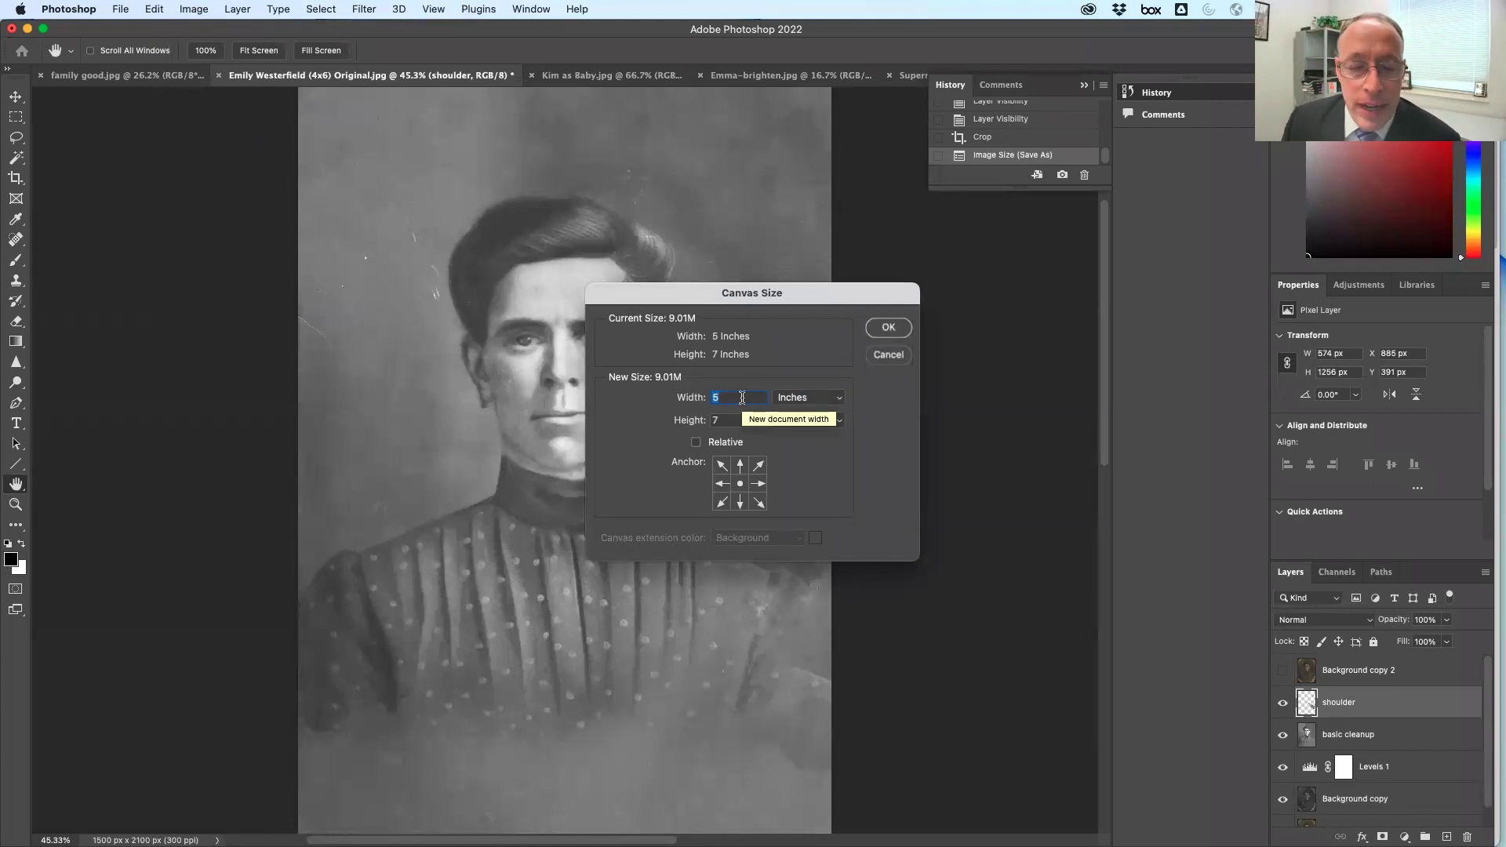
{"action": "key", "text": "Tab"}
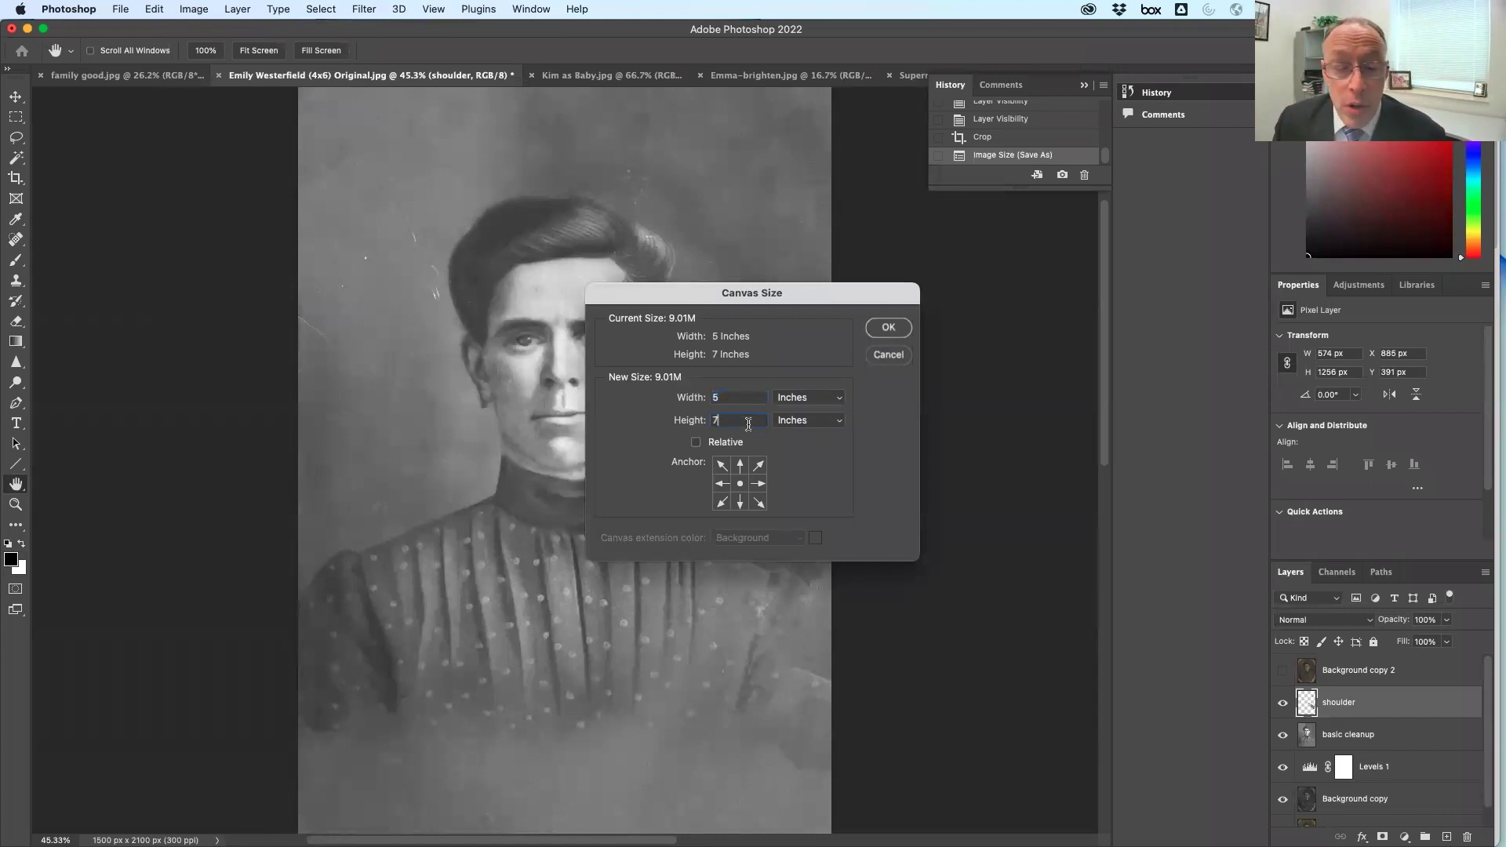
{"action": "type", "text": "8"}
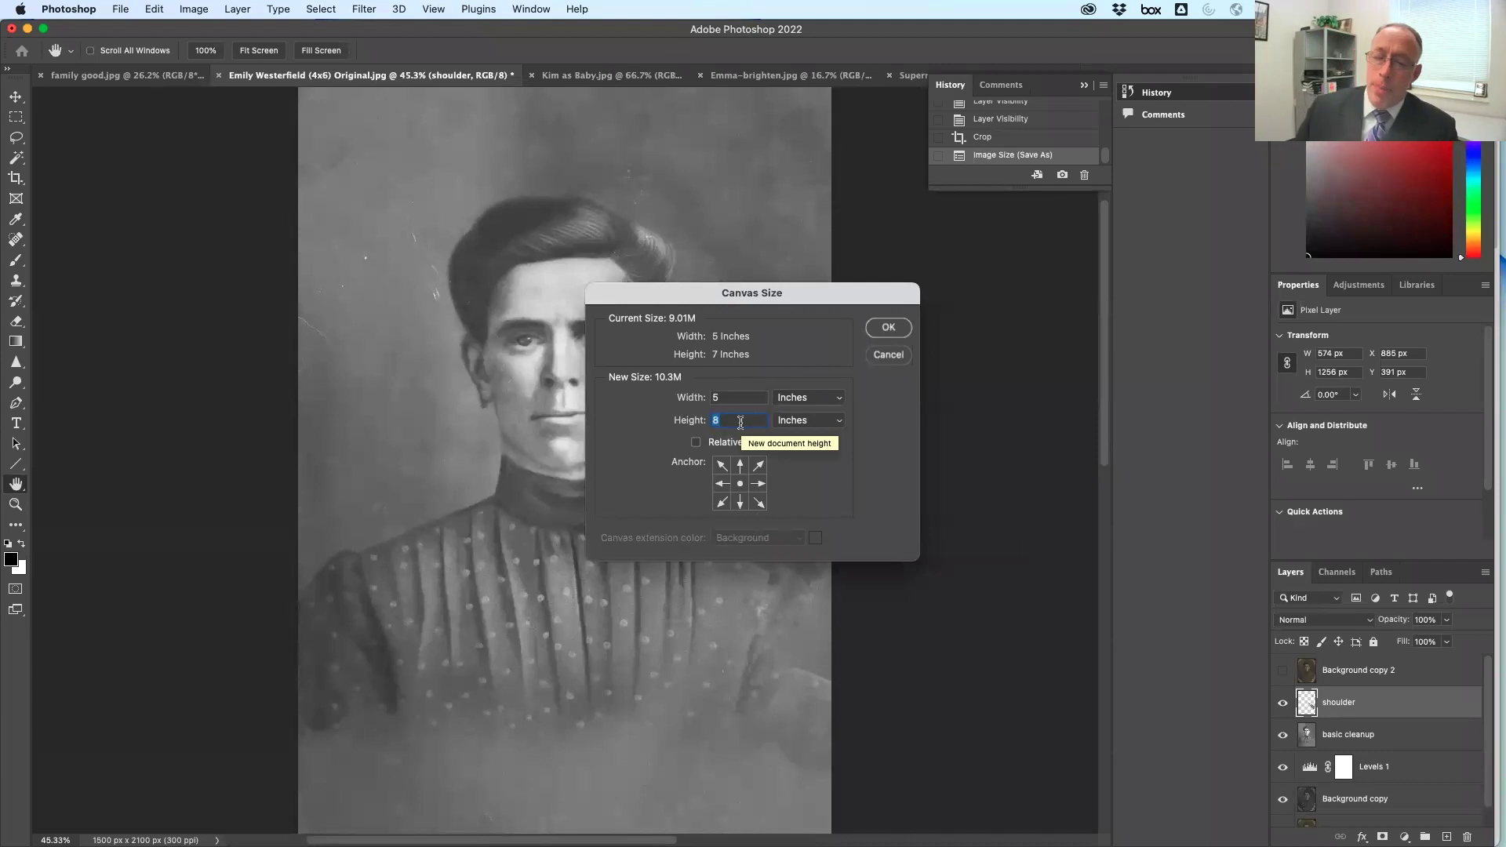
{"action": "left_click", "coordinate": [741, 467]}
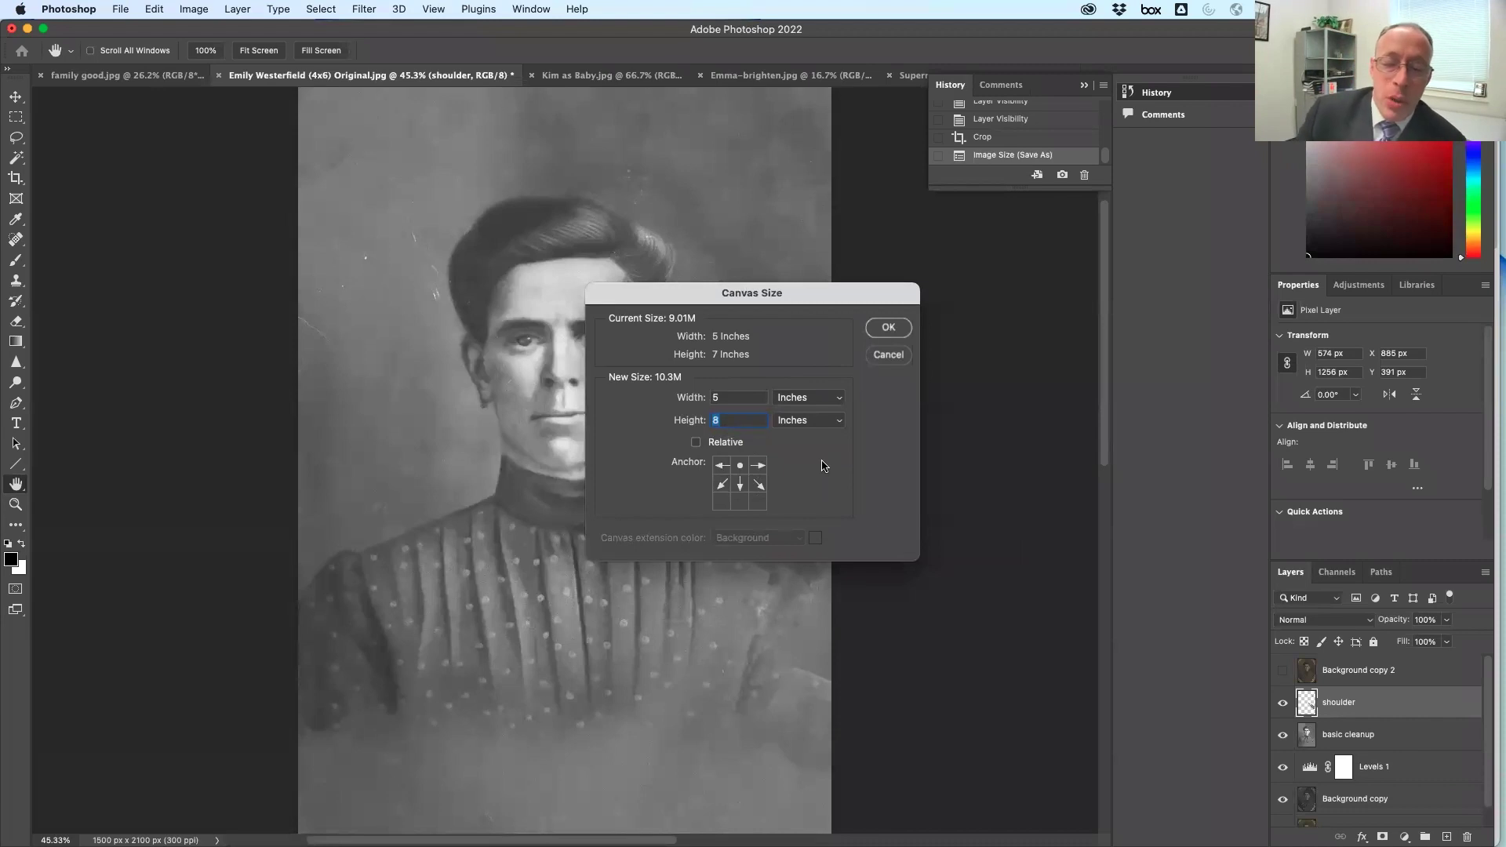
{"action": "left_click", "coordinate": [888, 328]}
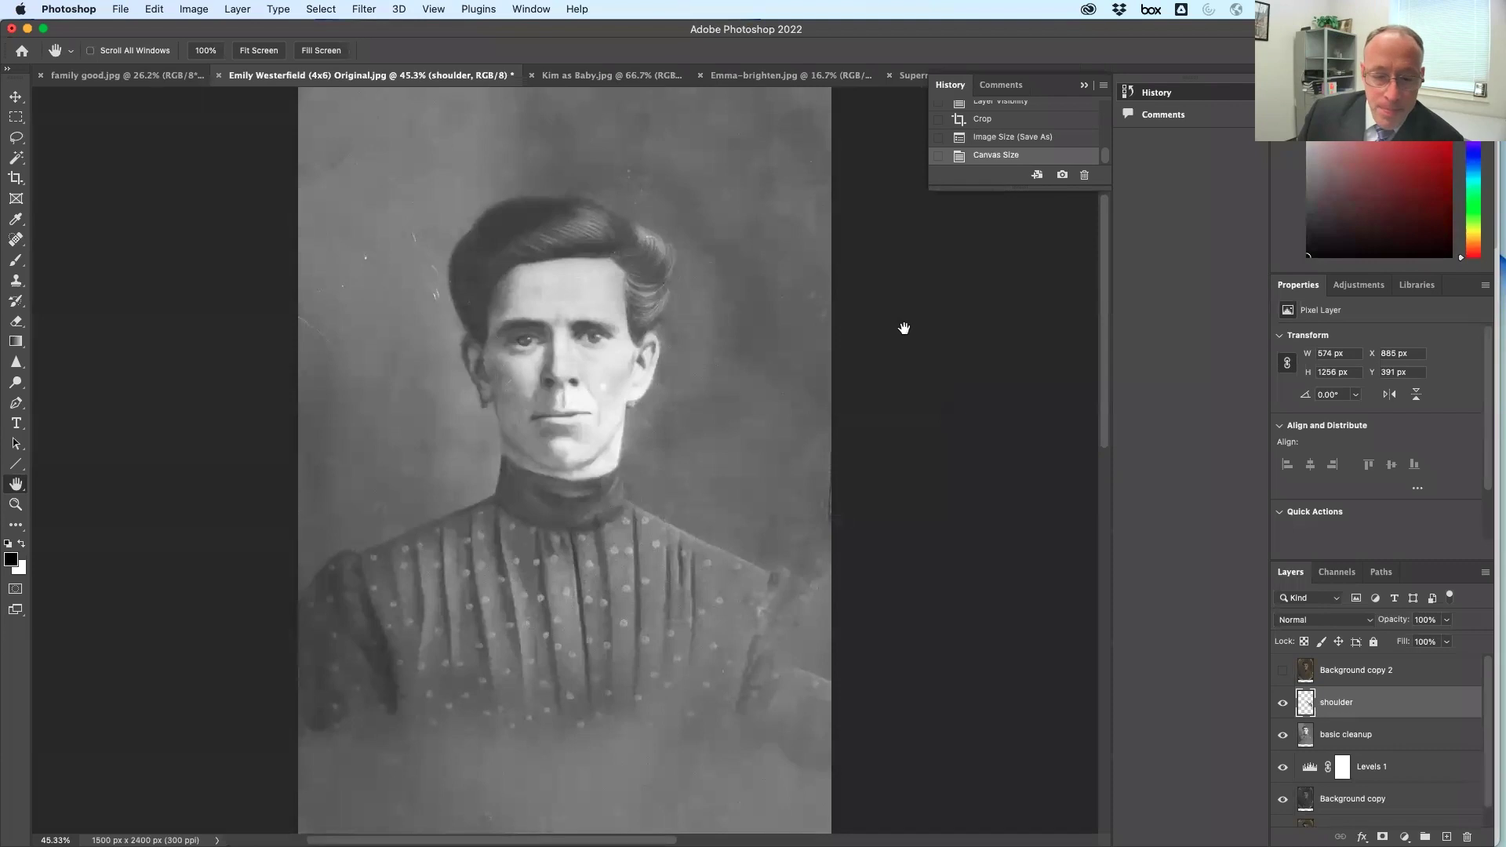
Fit the canvas on screen, add empty Layer 1, and bring up the Fill contents choices
{"action": "double_click", "coordinate": [17, 491]}
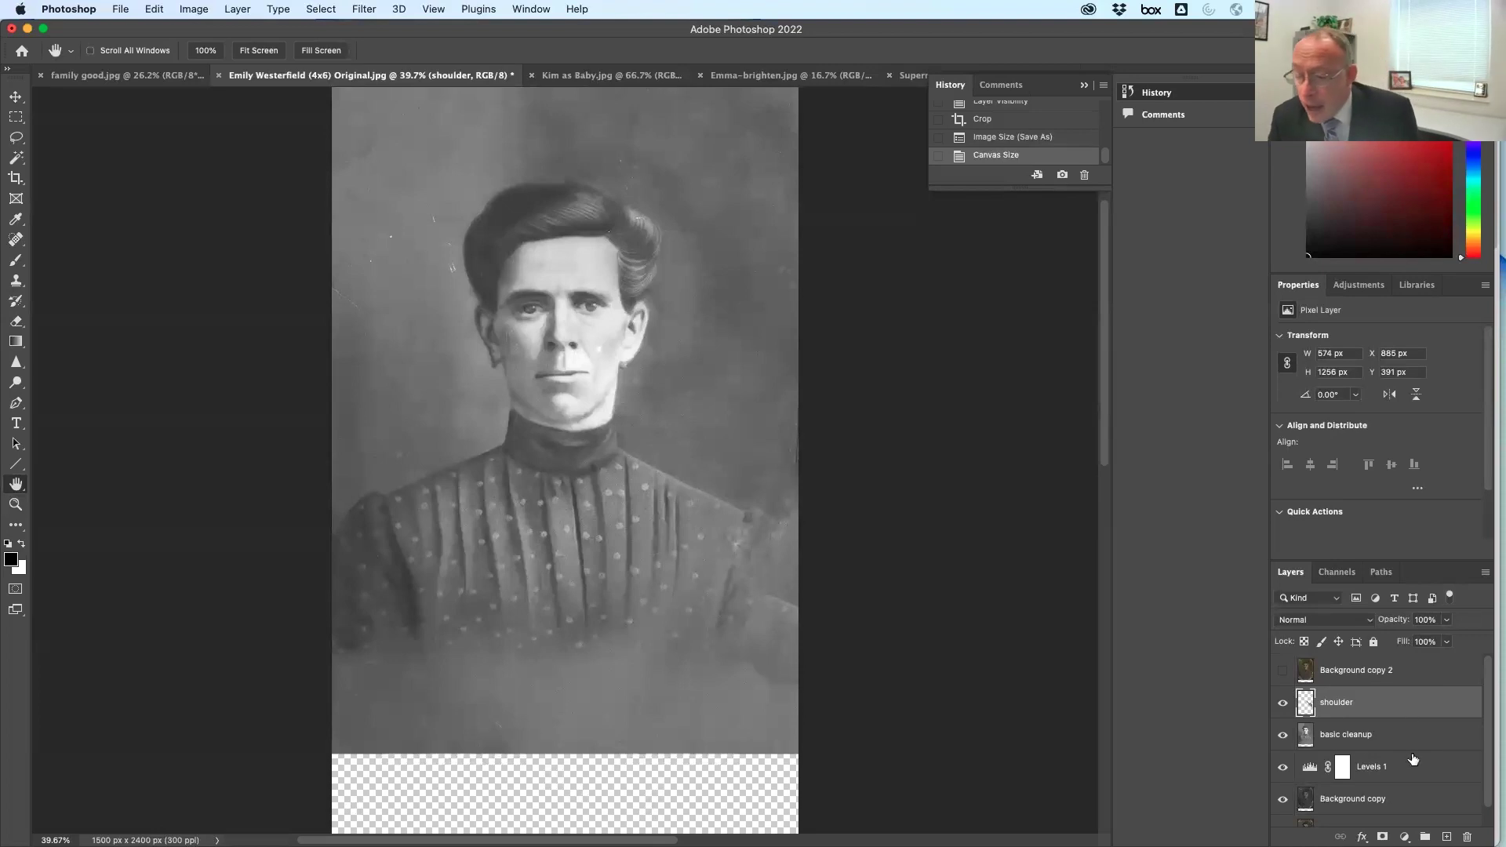
{"action": "left_click", "coordinate": [1447, 837]}
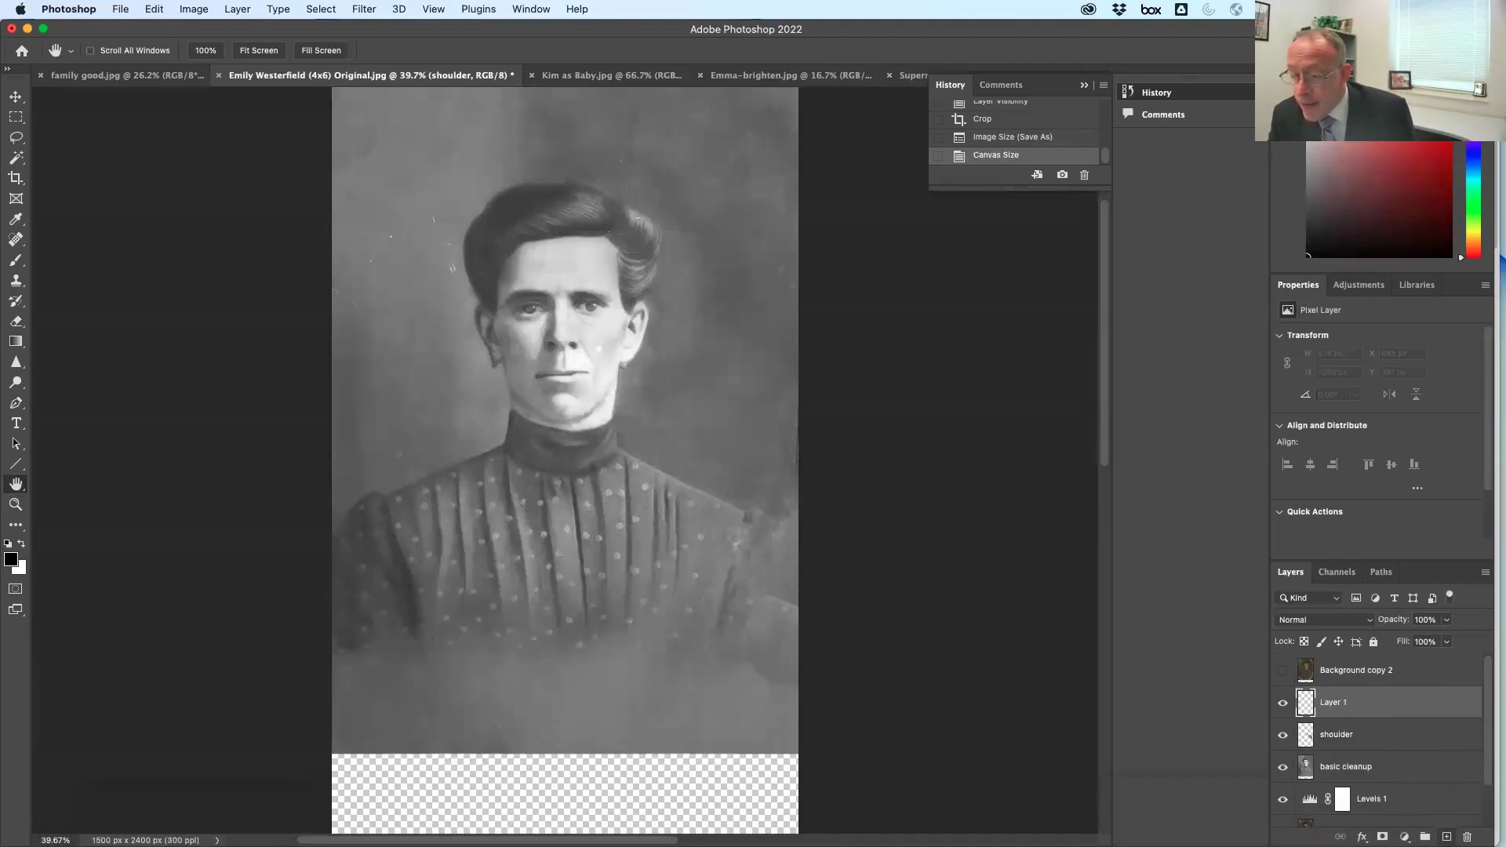
{"action": "left_click", "coordinate": [155, 9]}
{"action": "left_click", "coordinate": [203, 248]}
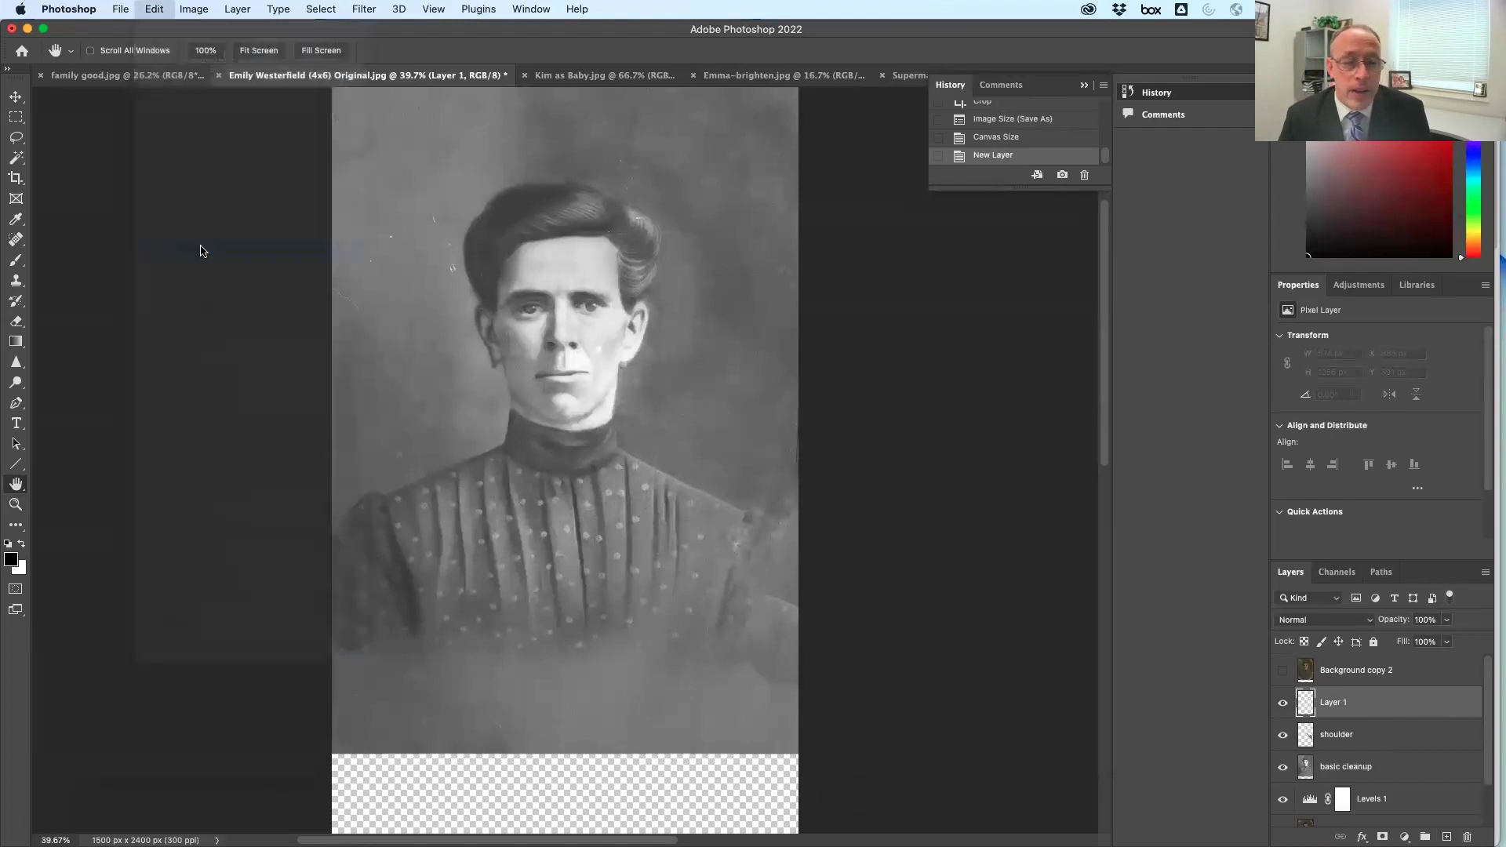
{"action": "left_click", "coordinate": [815, 347]}
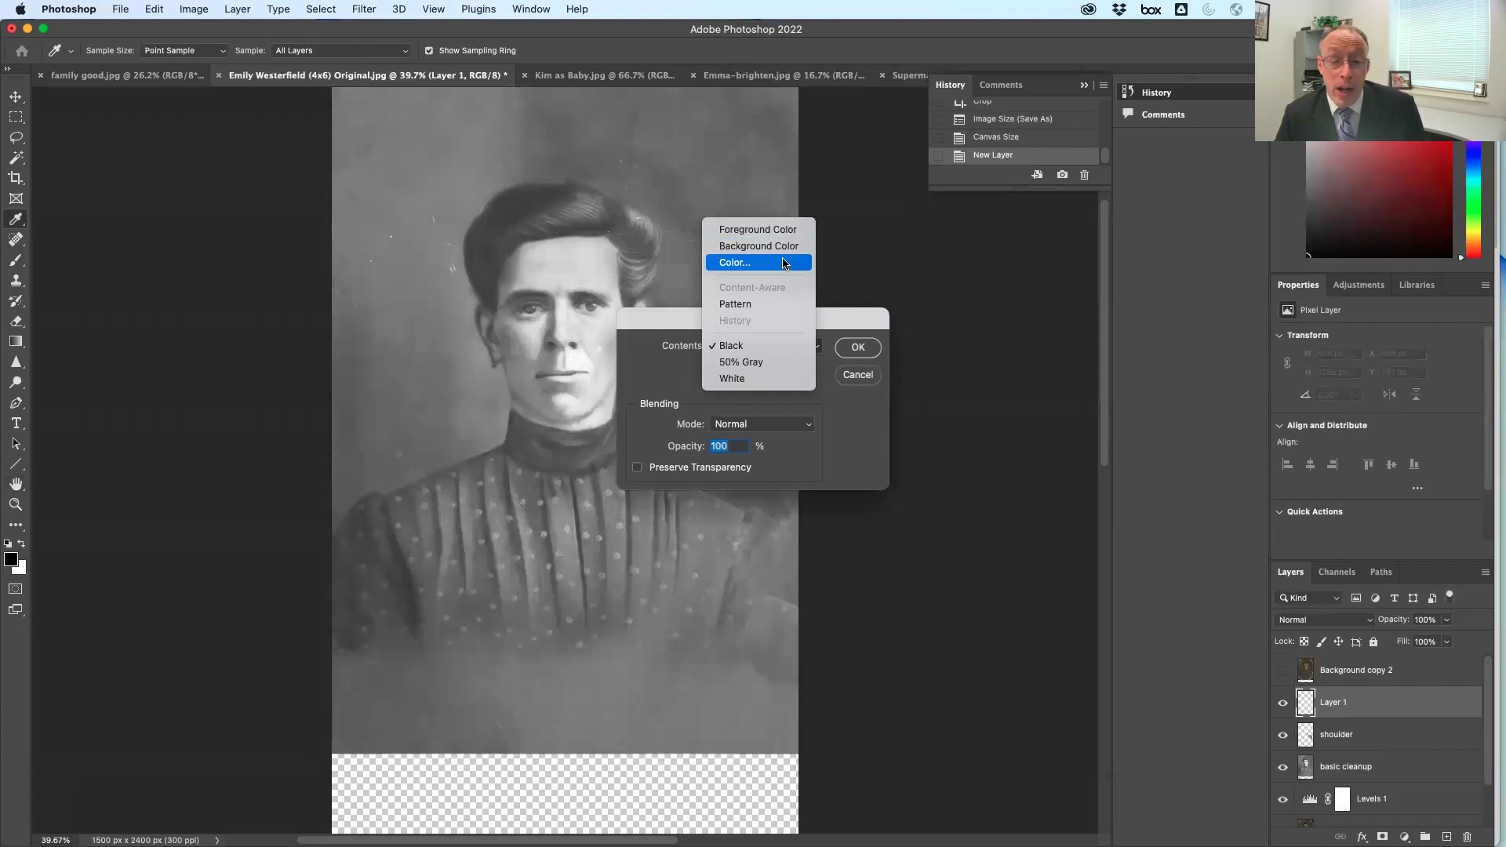
Fill Layer 1 with white and move it to the bottom of the layer stack
{"action": "left_click", "coordinate": [782, 380]}
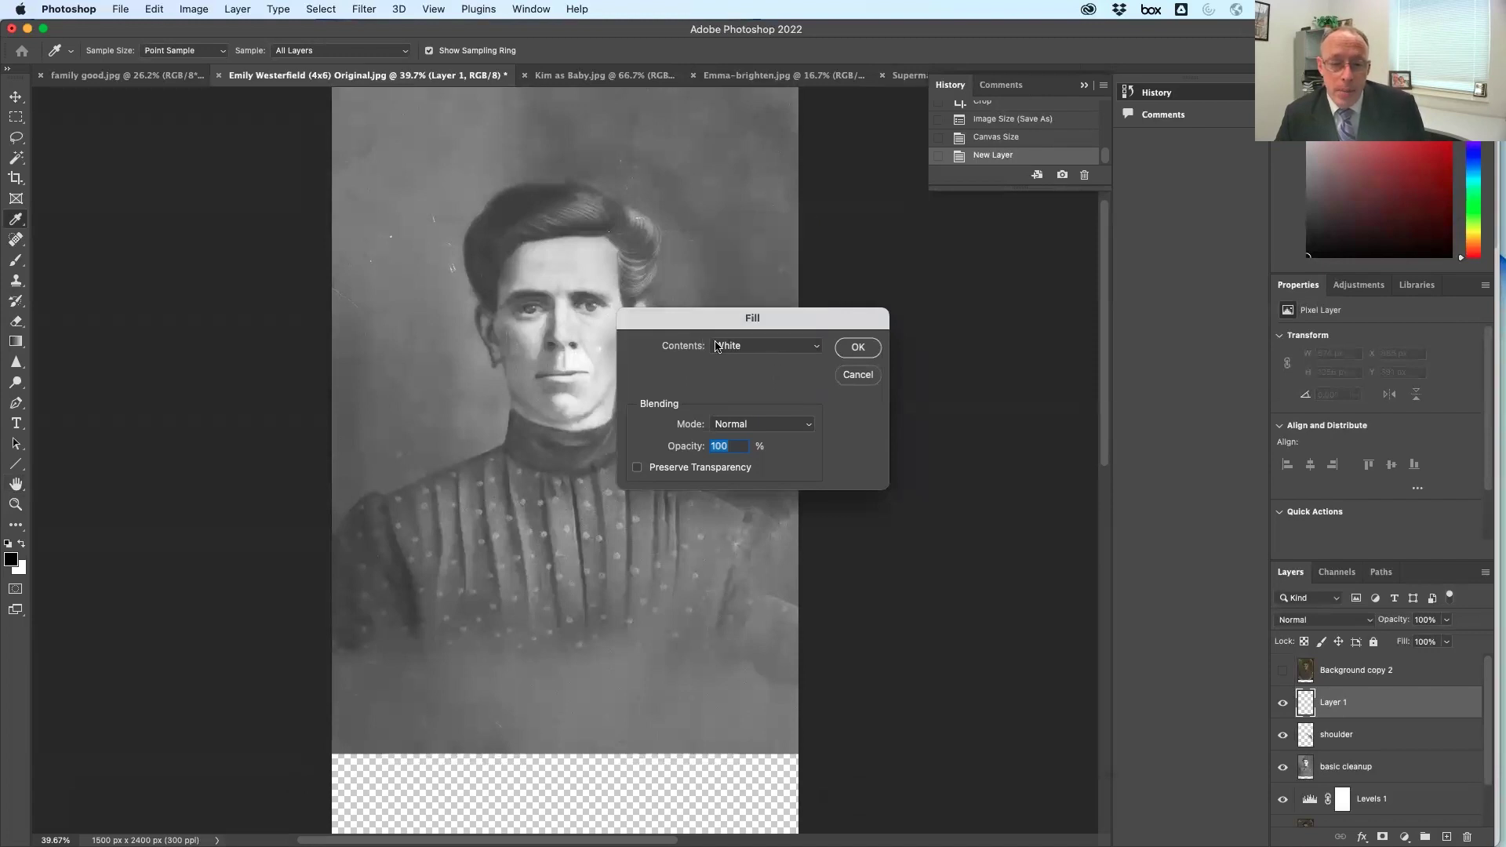
{"action": "left_click", "coordinate": [857, 348]}
{"action": "key", "text": "h"}
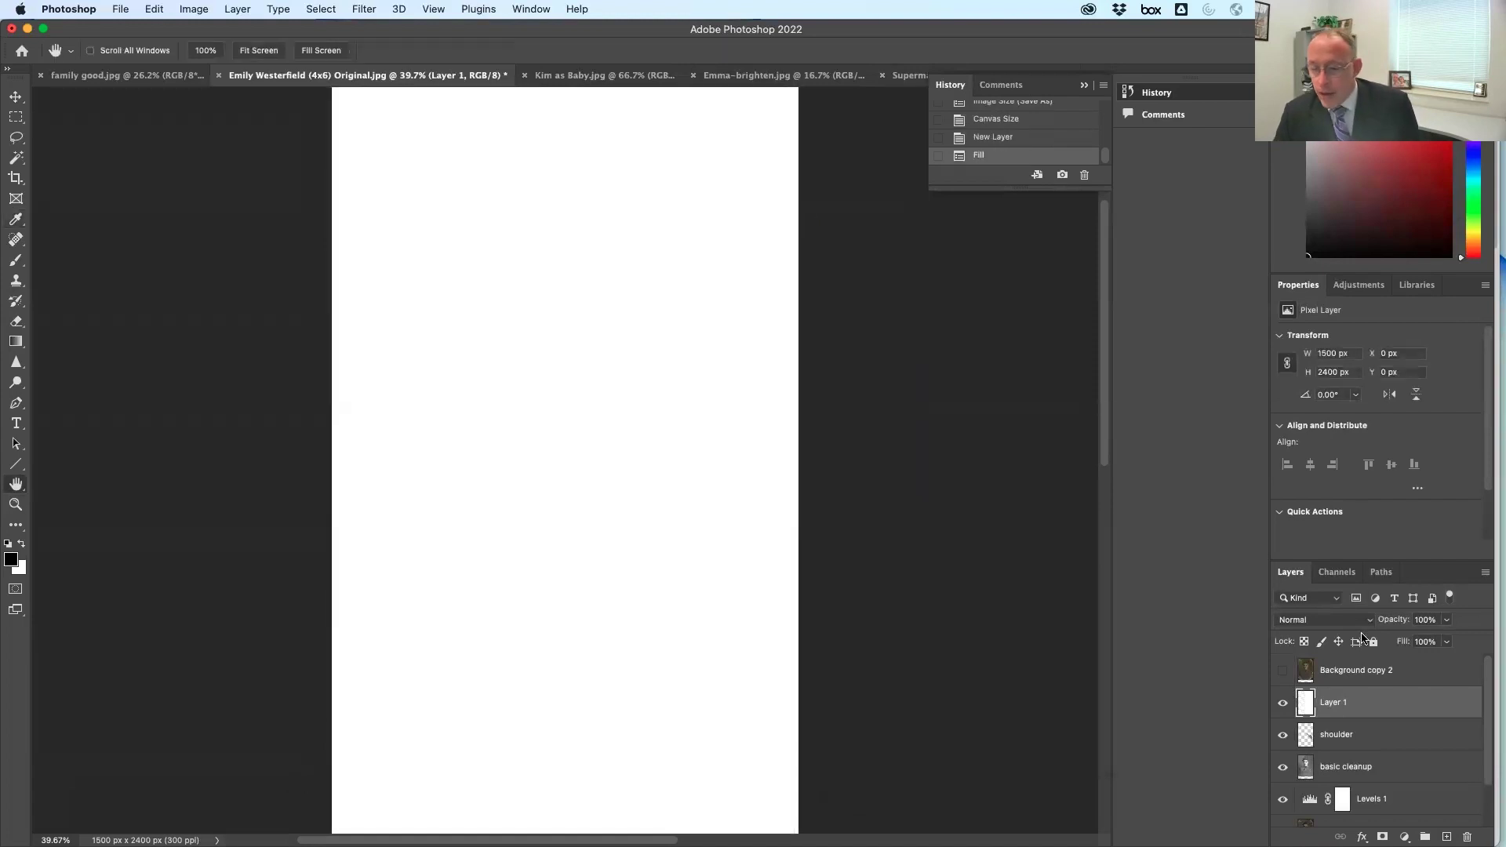
{"action": "left_click_drag", "start_coordinate": [1404, 709], "coordinate": [1383, 818]}
{"action": "left_click_drag", "start_coordinate": [1382, 823], "coordinate": [1366, 824]}
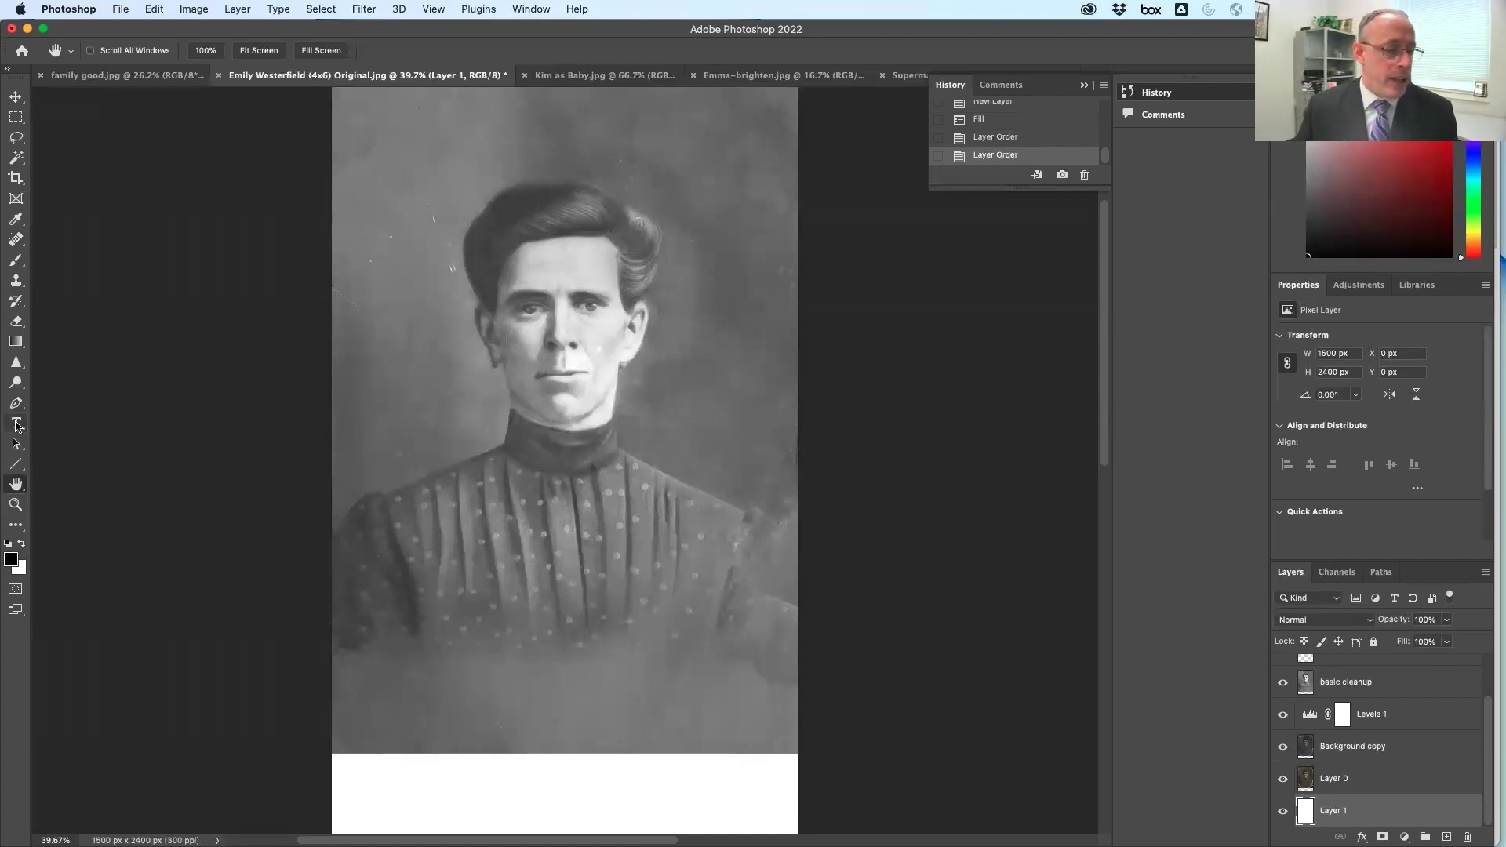
{"action": "left_click", "coordinate": [16, 424]}
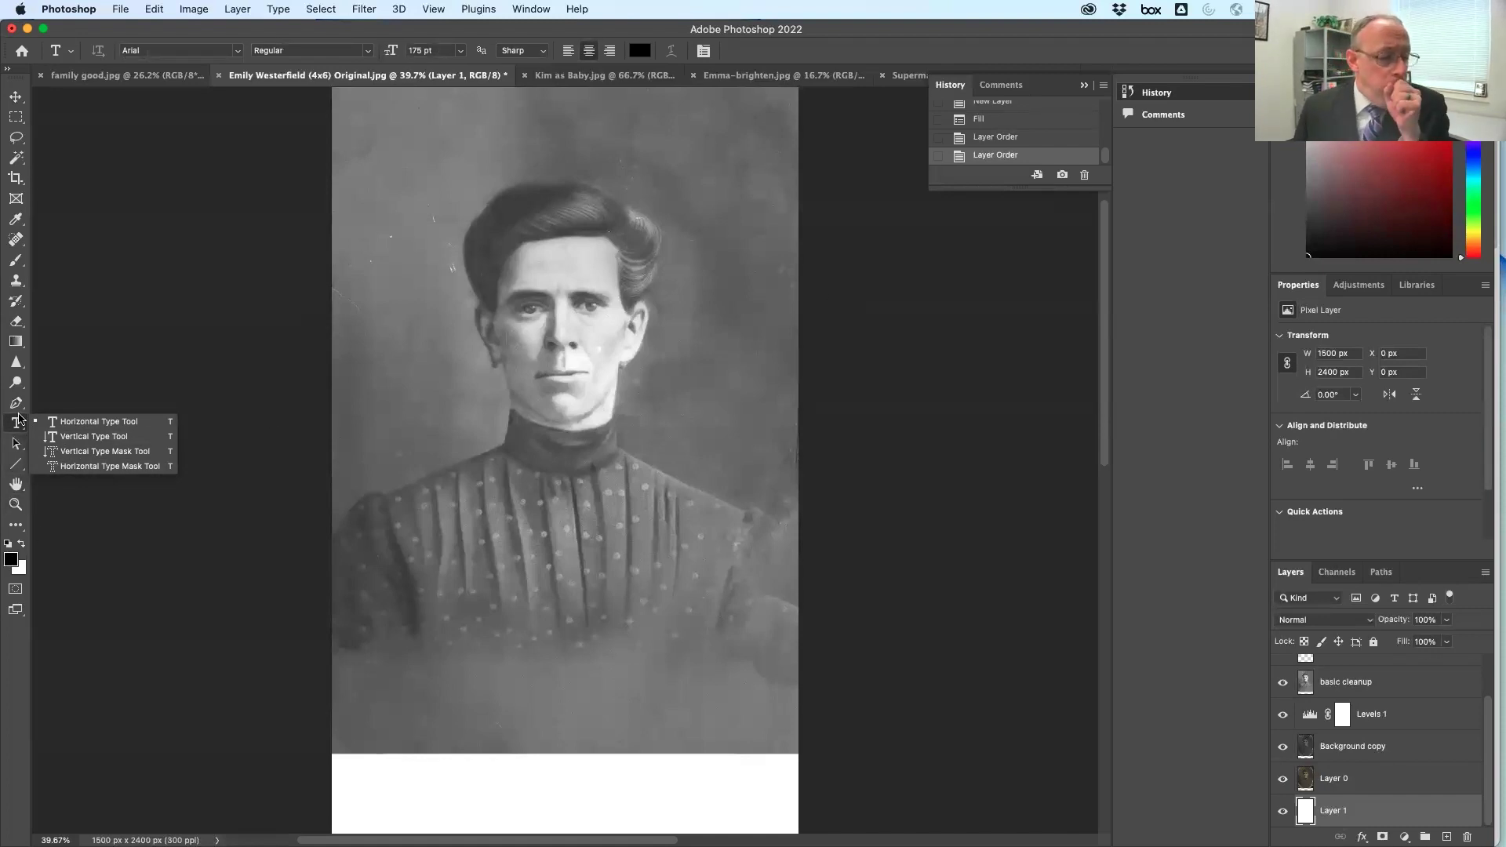
Add a 24 pt left-aligned caption with the sitter's name in the white strip
{"action": "left_click", "coordinate": [78, 422]}
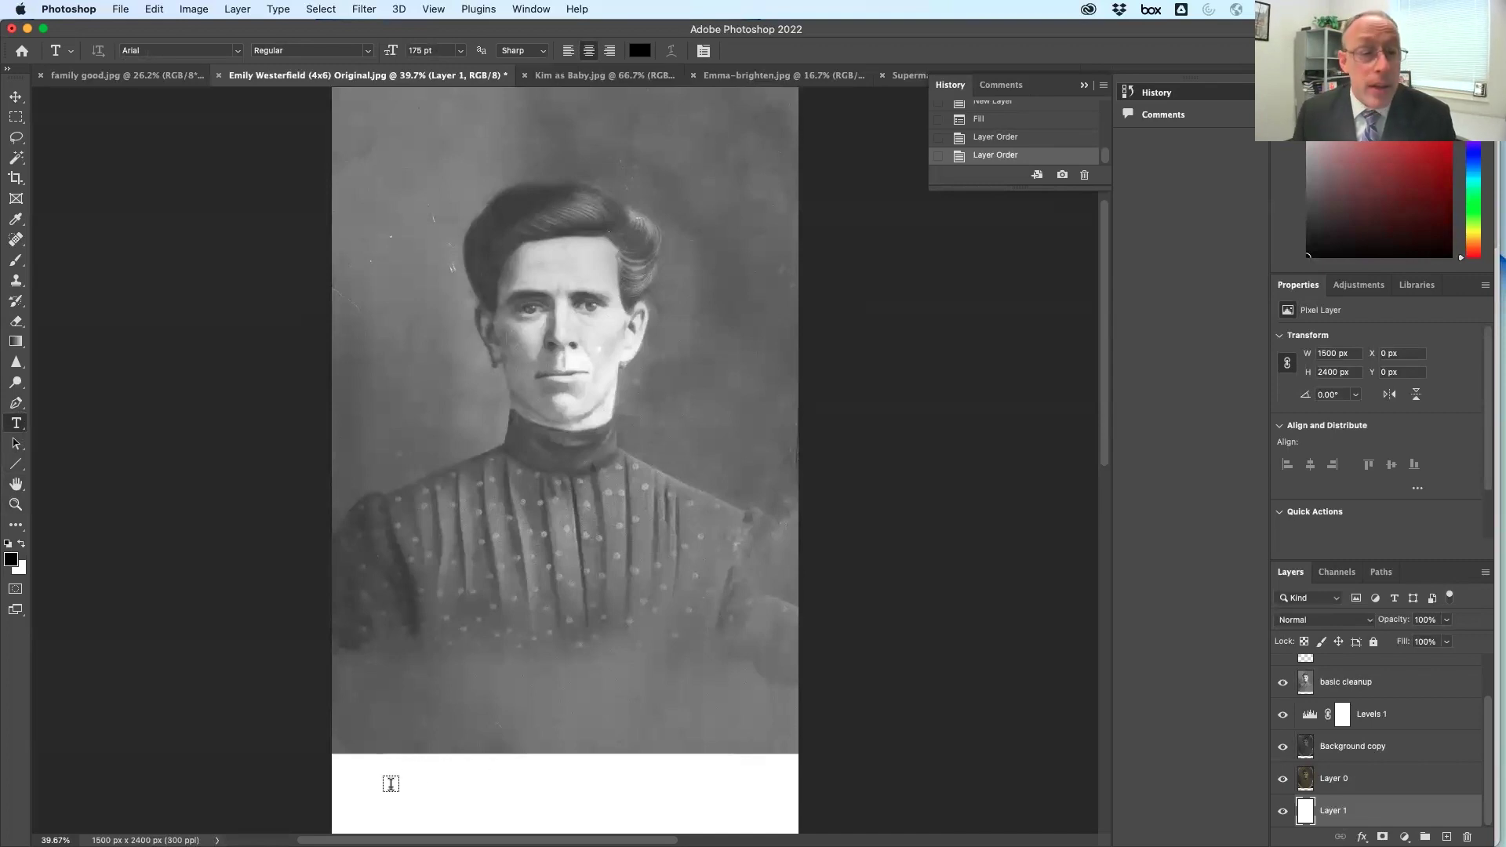
{"action": "left_click", "coordinate": [390, 785]}
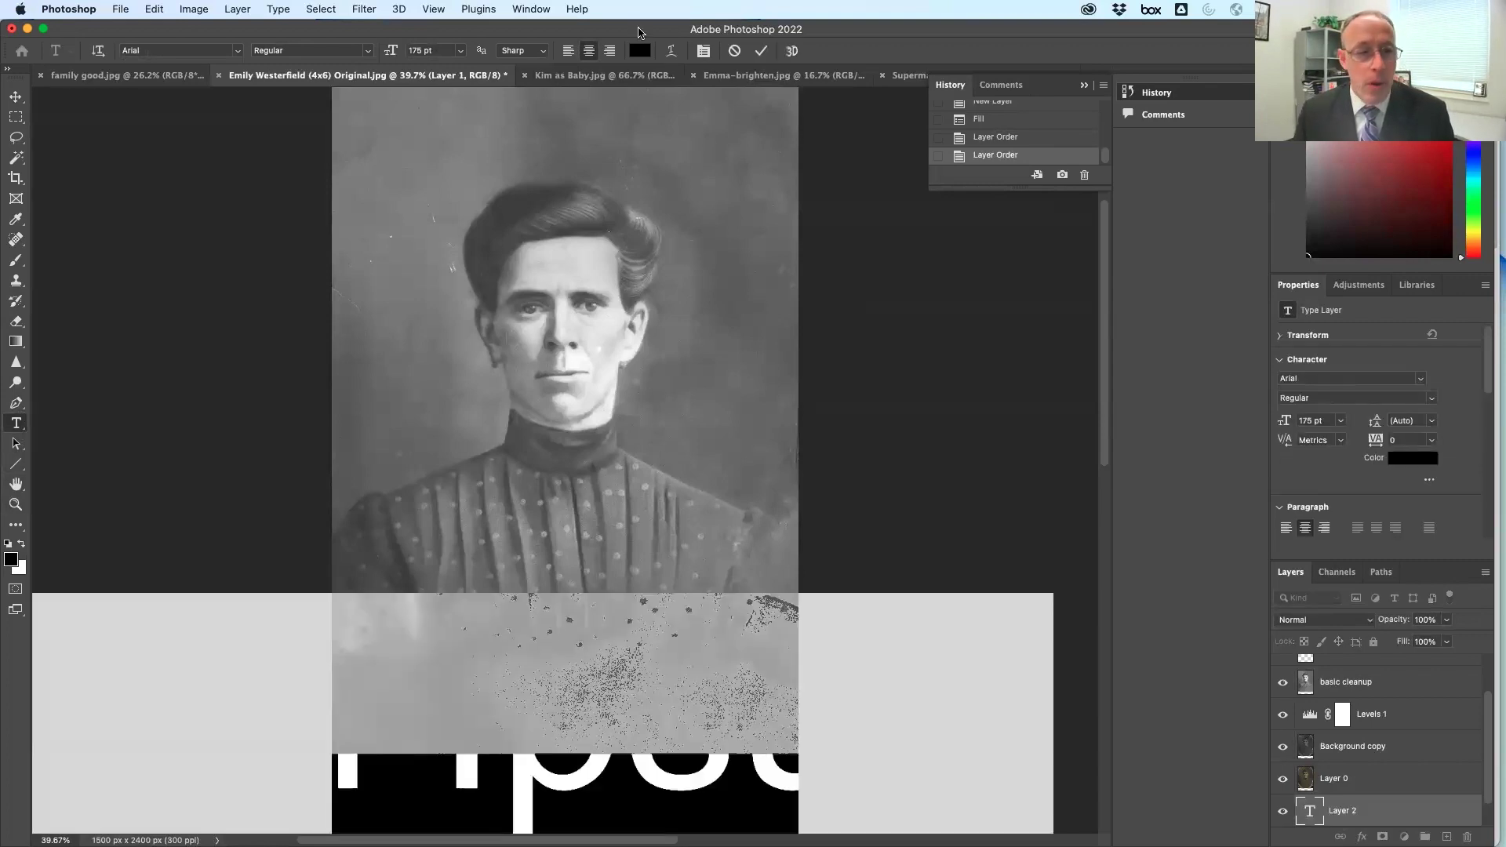
{"action": "left_click", "coordinate": [461, 53]}
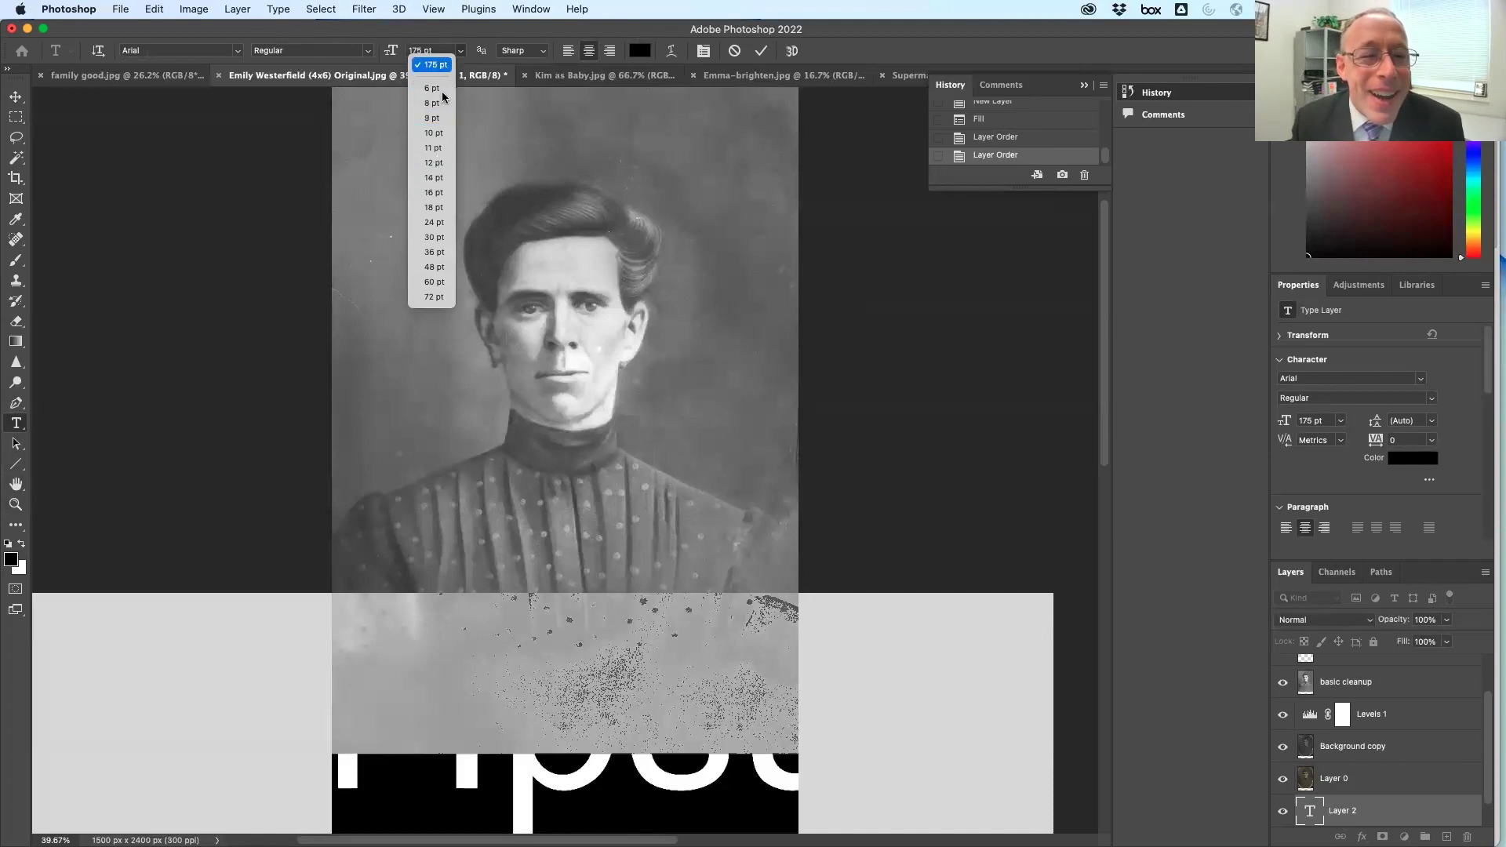
{"action": "left_click", "coordinate": [437, 223]}
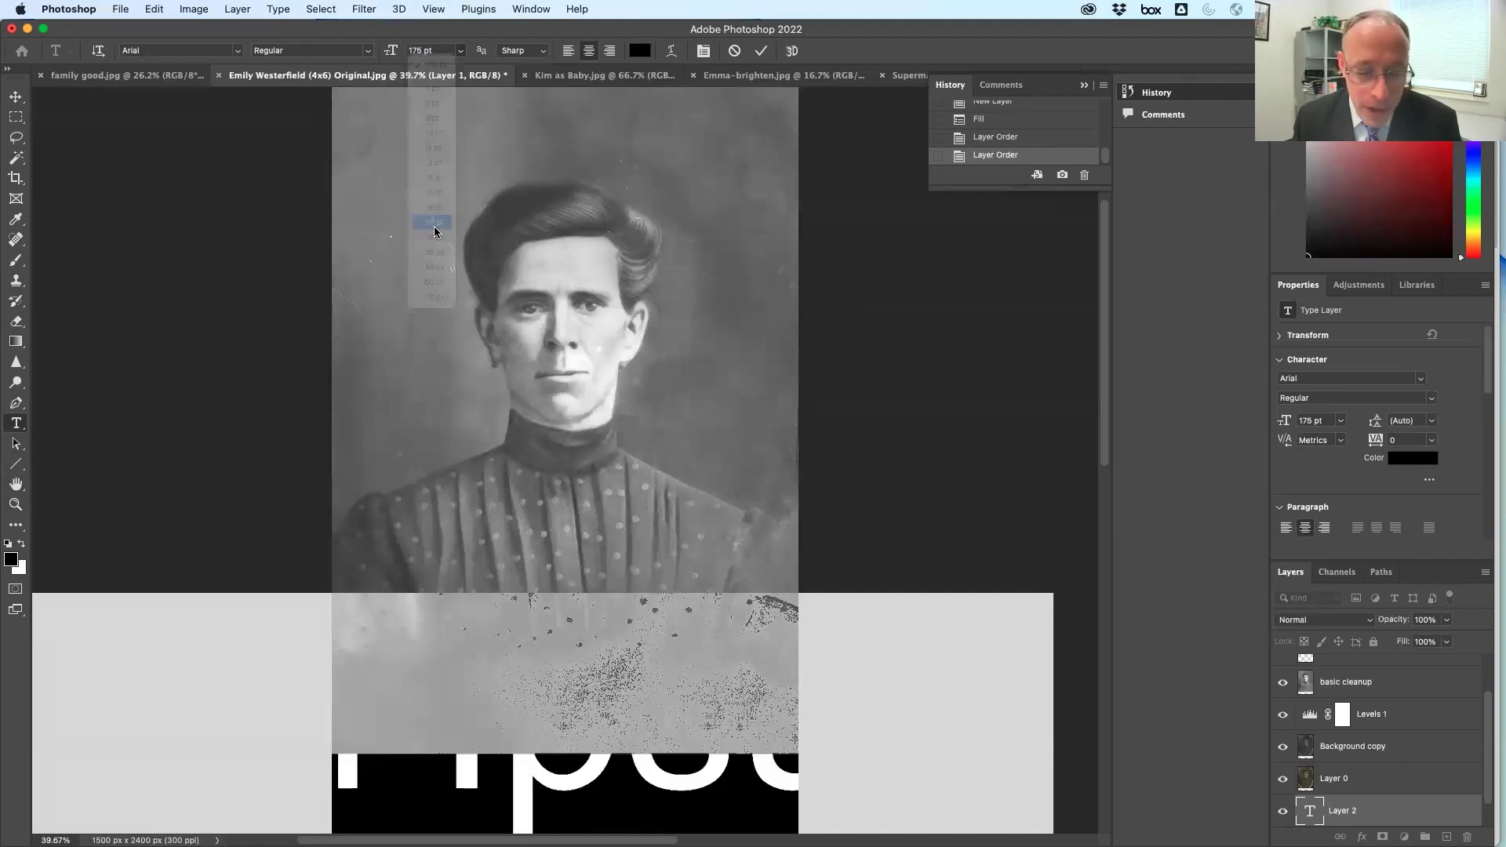
{"action": "left_click", "coordinate": [568, 51]}
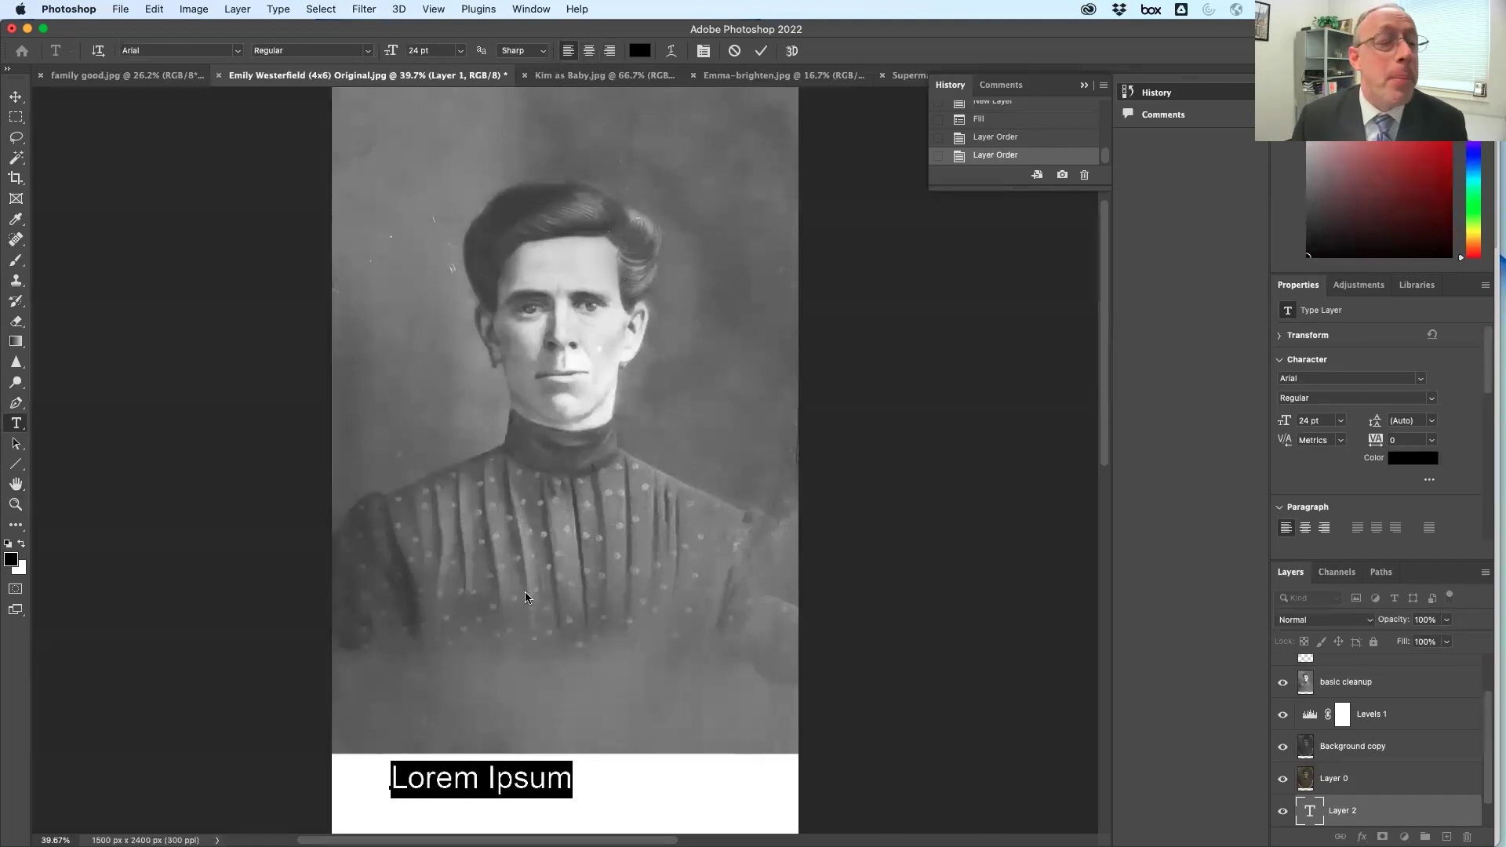
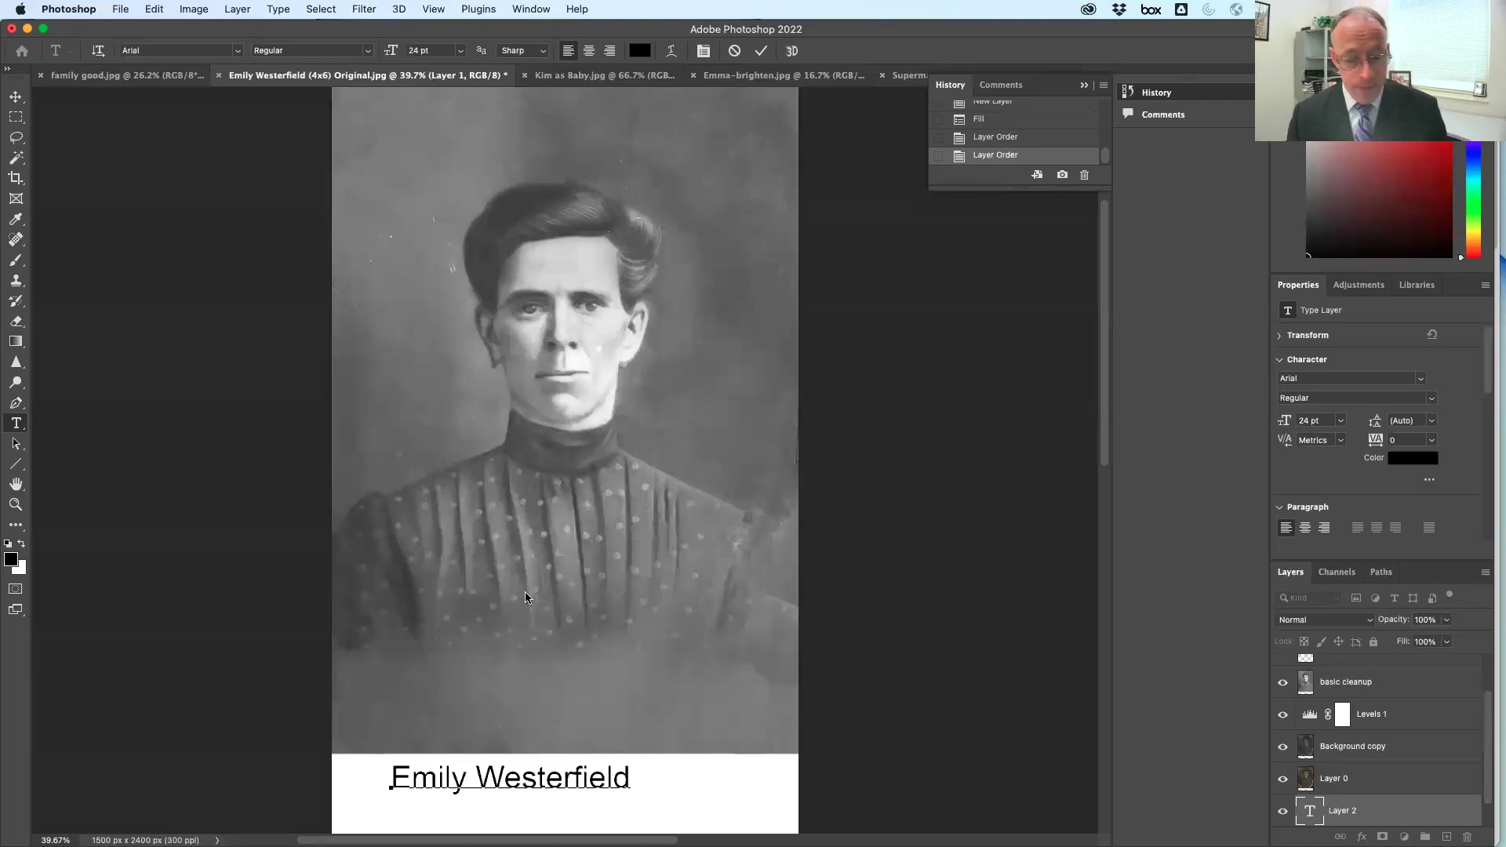
{"action": "left_click", "coordinate": [15, 96]}
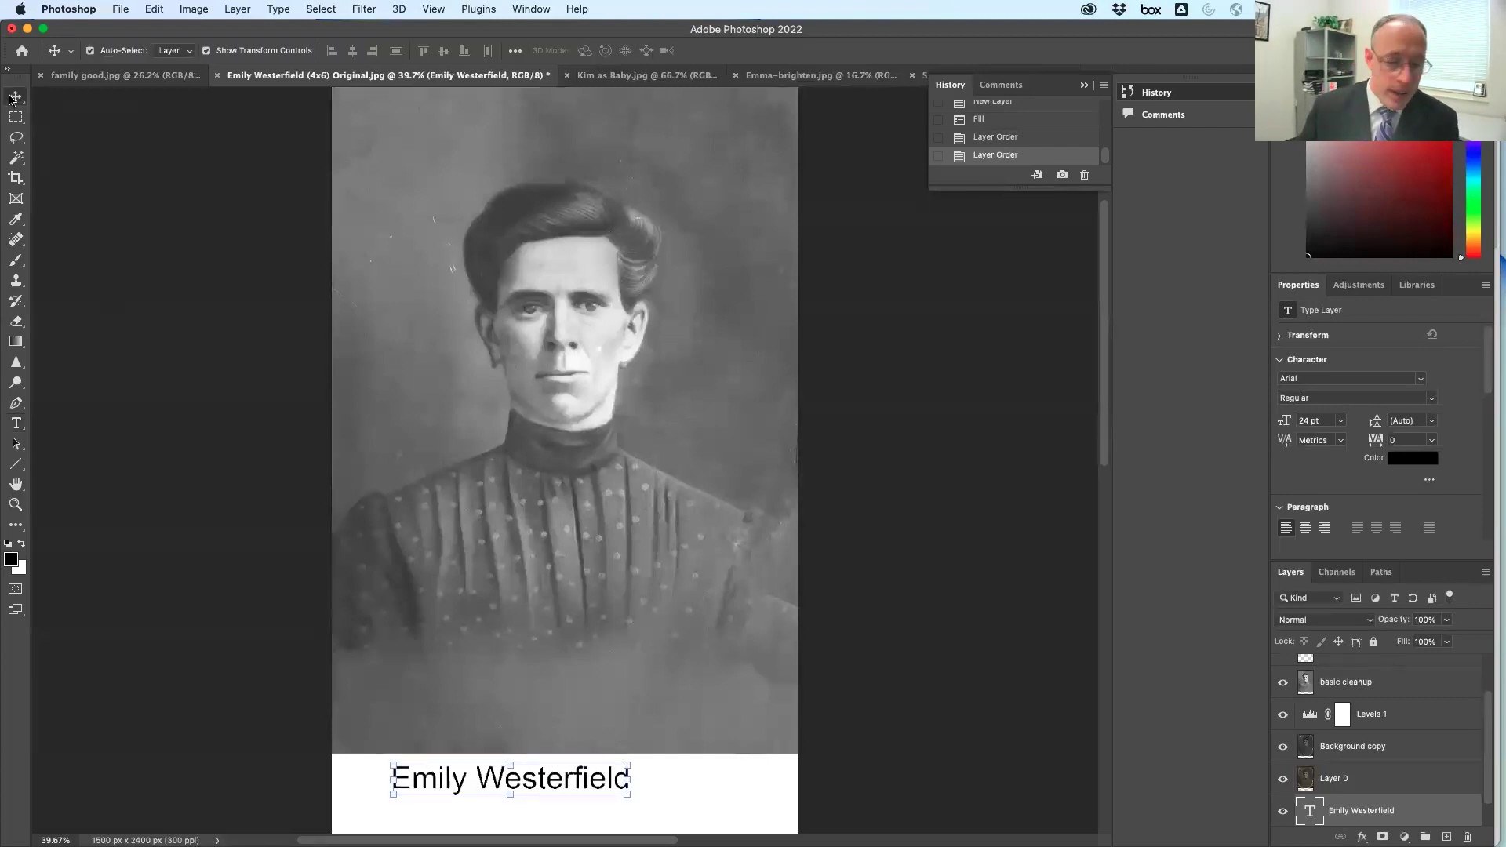
Centre the name caption under the photo using the smart guide, then nudge it up twice
{"action": "left_click_drag", "start_coordinate": [576, 783], "coordinate": [627, 800]}
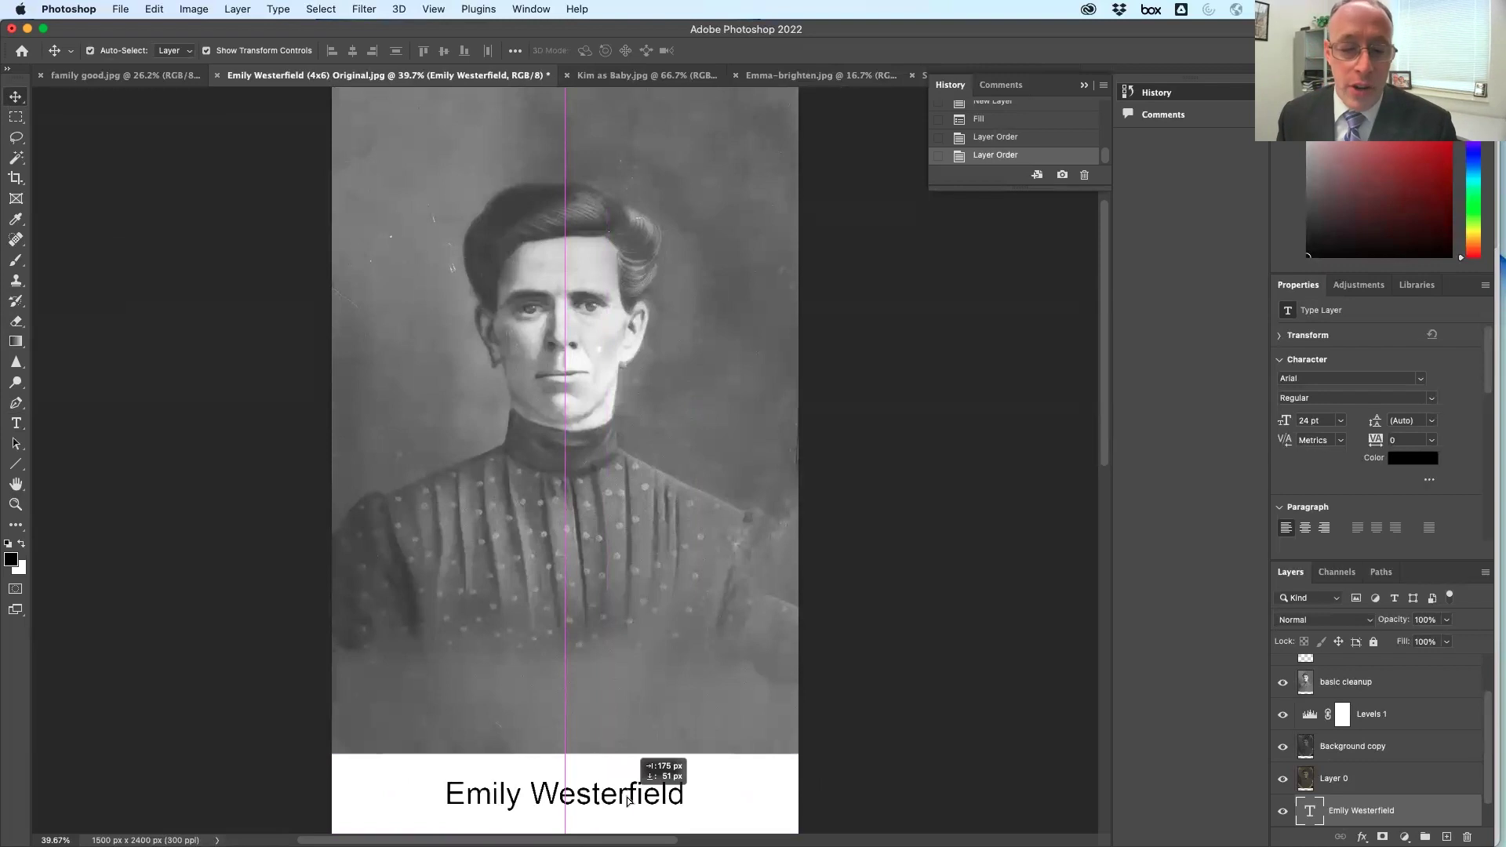
{"action": "left_click_drag", "start_coordinate": [628, 800], "coordinate": [628, 800]}
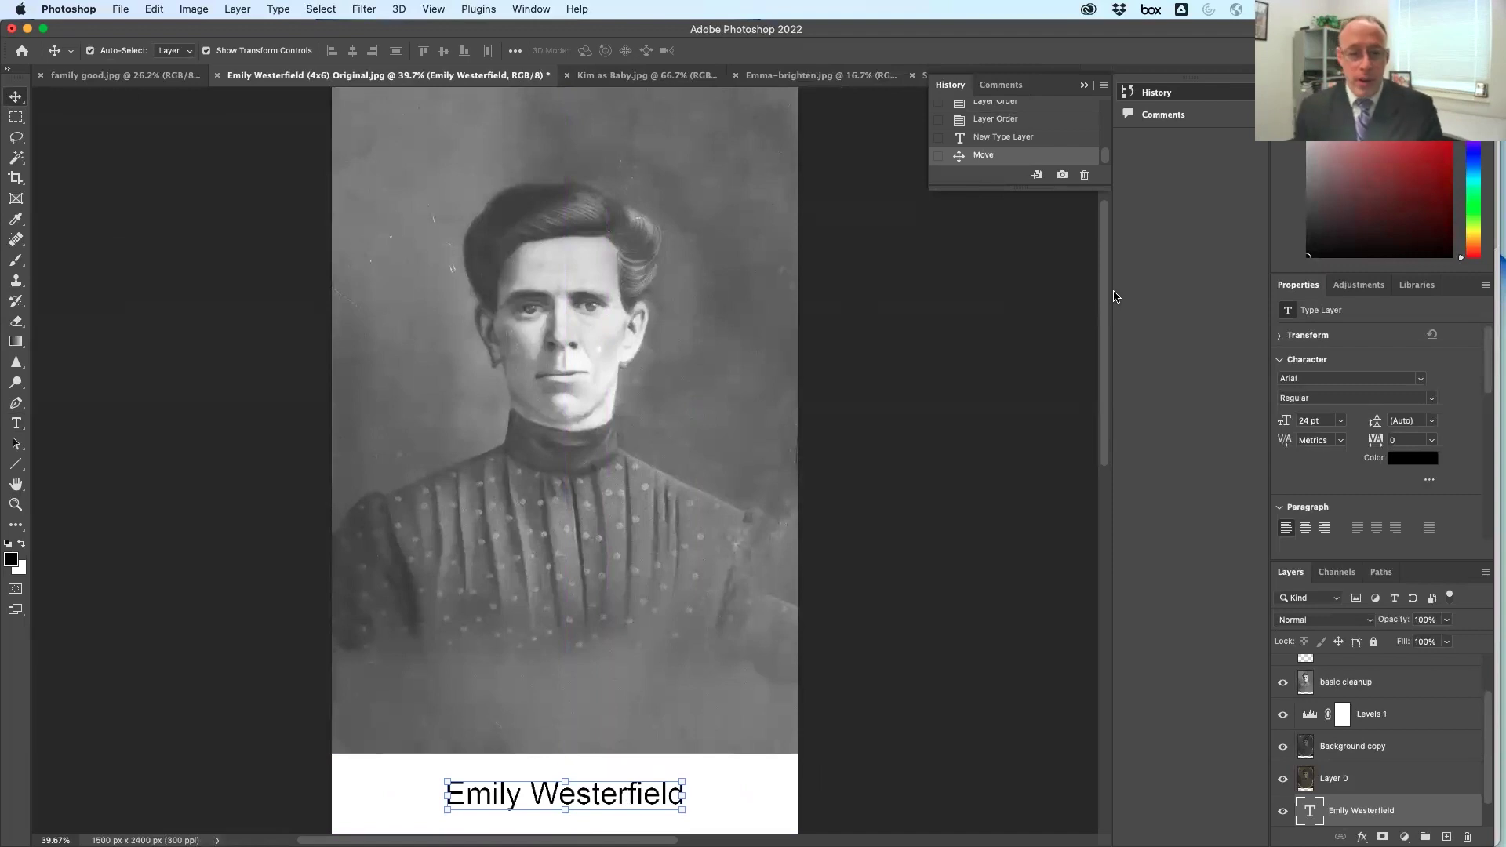
{"action": "key", "text": "Up"}
{"action": "key", "text": "Up"}
{"action": "key", "text": "Up"}
{"action": "key", "text": "Up"}
{"action": "key", "text": "Up"}
{"action": "key", "text": "Up"}
{"action": "key", "text": "Up"}
{"action": "key", "text": "Up"}
{"action": "key", "text": "Up"}
{"action": "key", "text": "Up"}
{"action": "key", "text": "Up"}
{"action": "key", "text": "Up"}
{"action": "key", "text": "Up"}
{"action": "key", "text": "Up"}
{"action": "key", "text": "Up"}
{"action": "key", "text": "Up"}
{"action": "key", "text": "Up"}
{"action": "key", "text": "Up"}
{"action": "key", "text": "Up"}
{"action": "key", "text": "Up"}
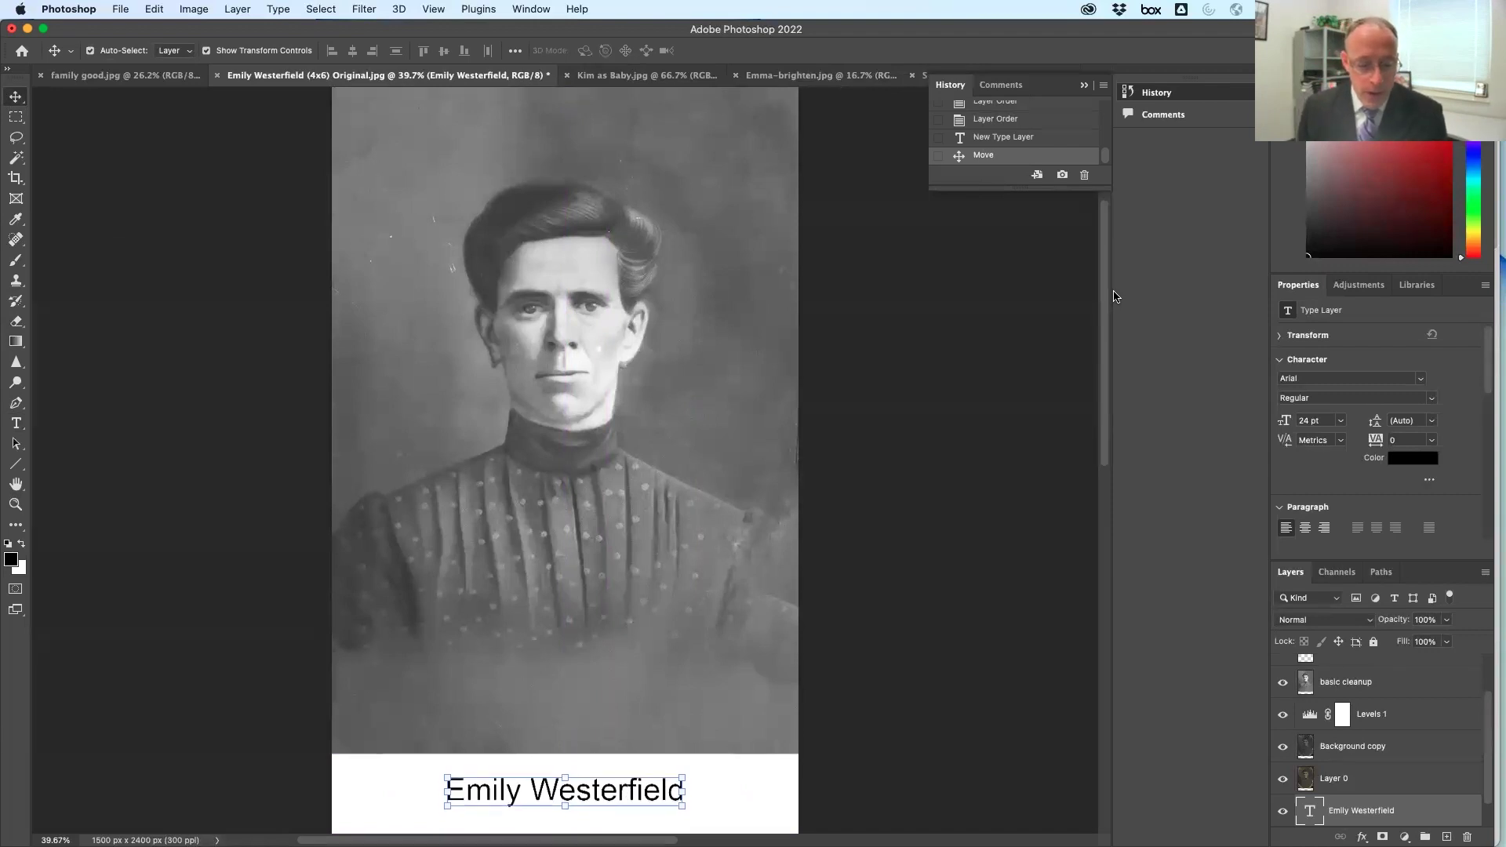
{"action": "key", "text": "Up"}
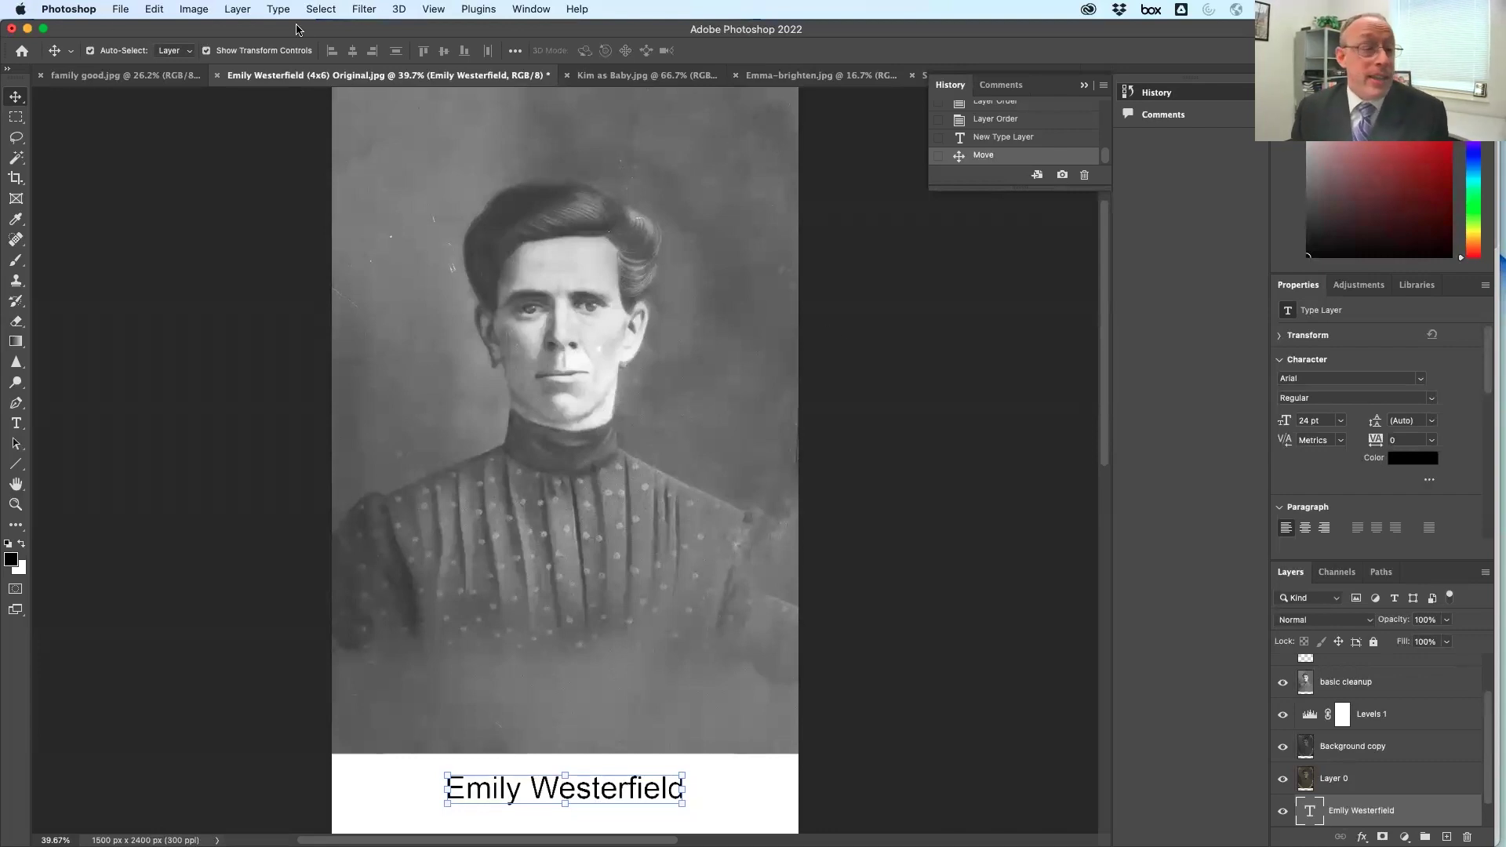
{"action": "left_click", "coordinate": [17, 178]}
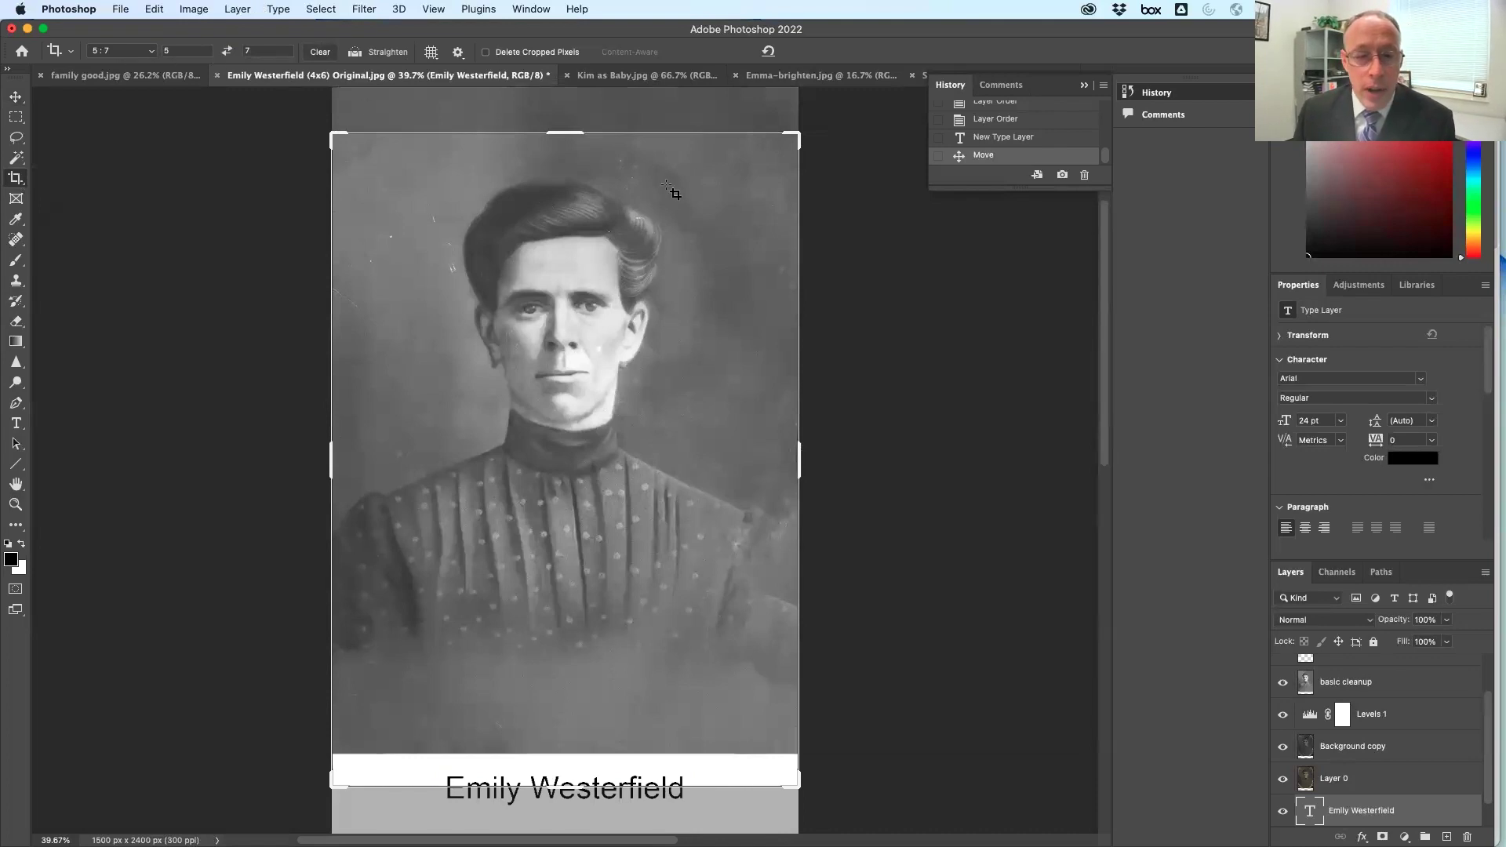
Apply the 5:7 crop at 1500 × 2100 px and move the caption up into the white strip
{"action": "left_click", "coordinate": [605, 306]}
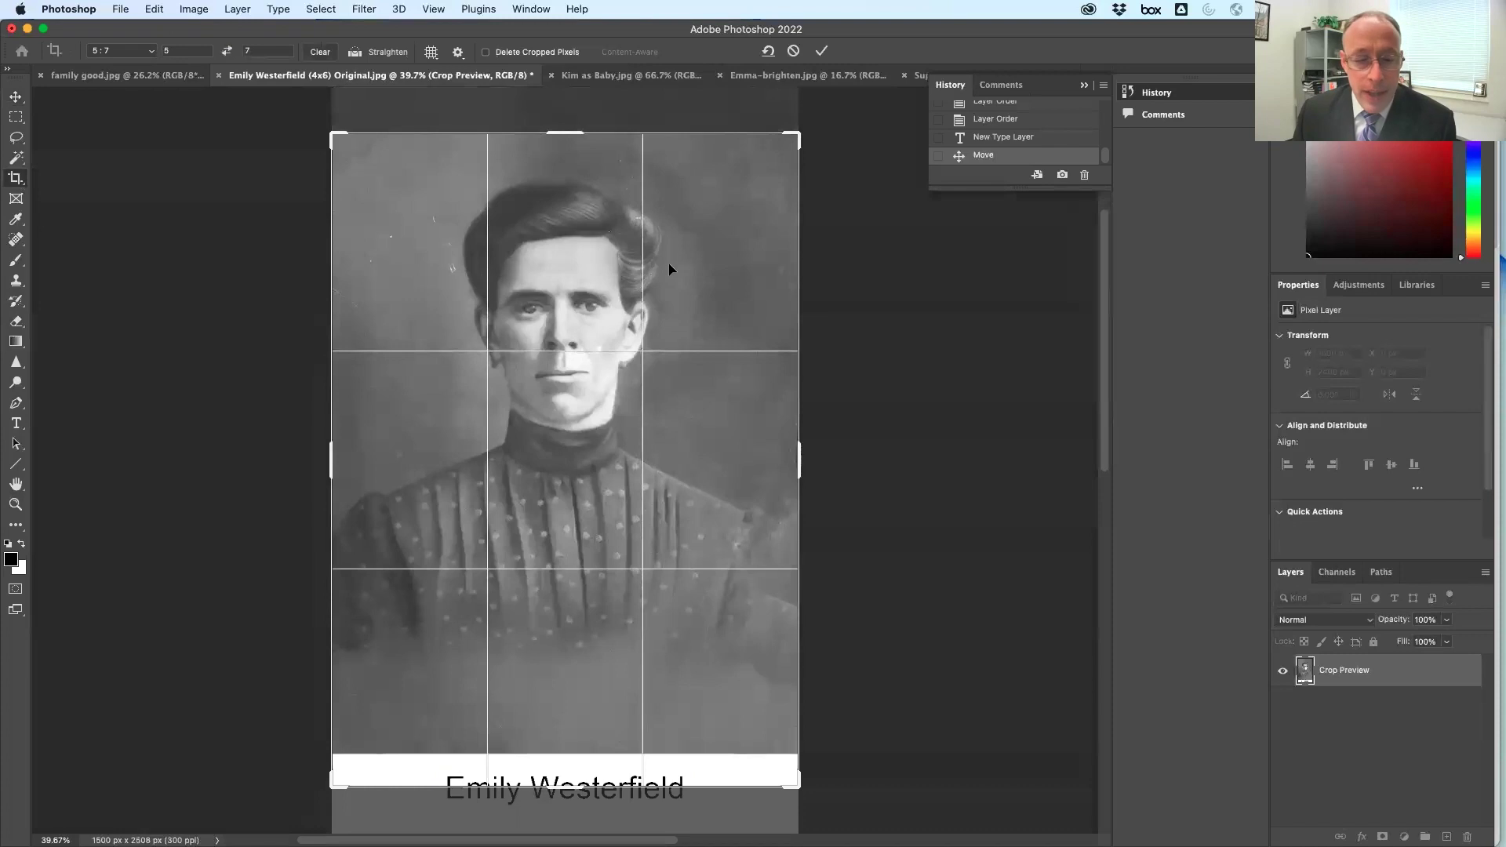
{"action": "mouse_move", "coordinate": [668, 262]}
{"action": "left_mouse_down"}
{"action": "mouse_move", "coordinate": [666, 194]}
{"action": "mouse_move", "coordinate": [665, 235]}
{"action": "left_mouse_up"}
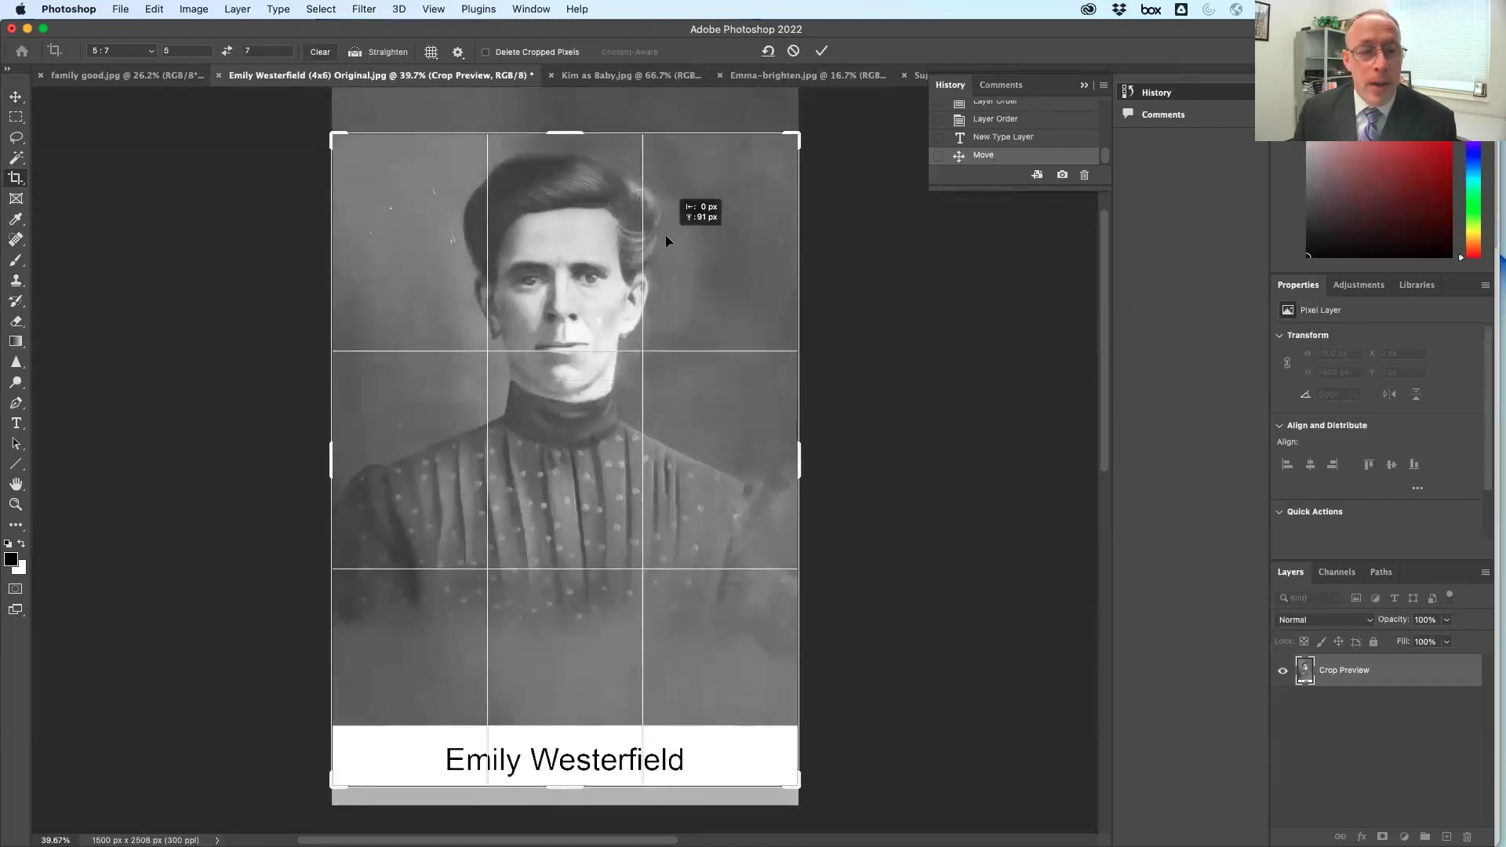
{"action": "left_click_drag", "start_coordinate": [666, 234], "coordinate": [667, 267]}
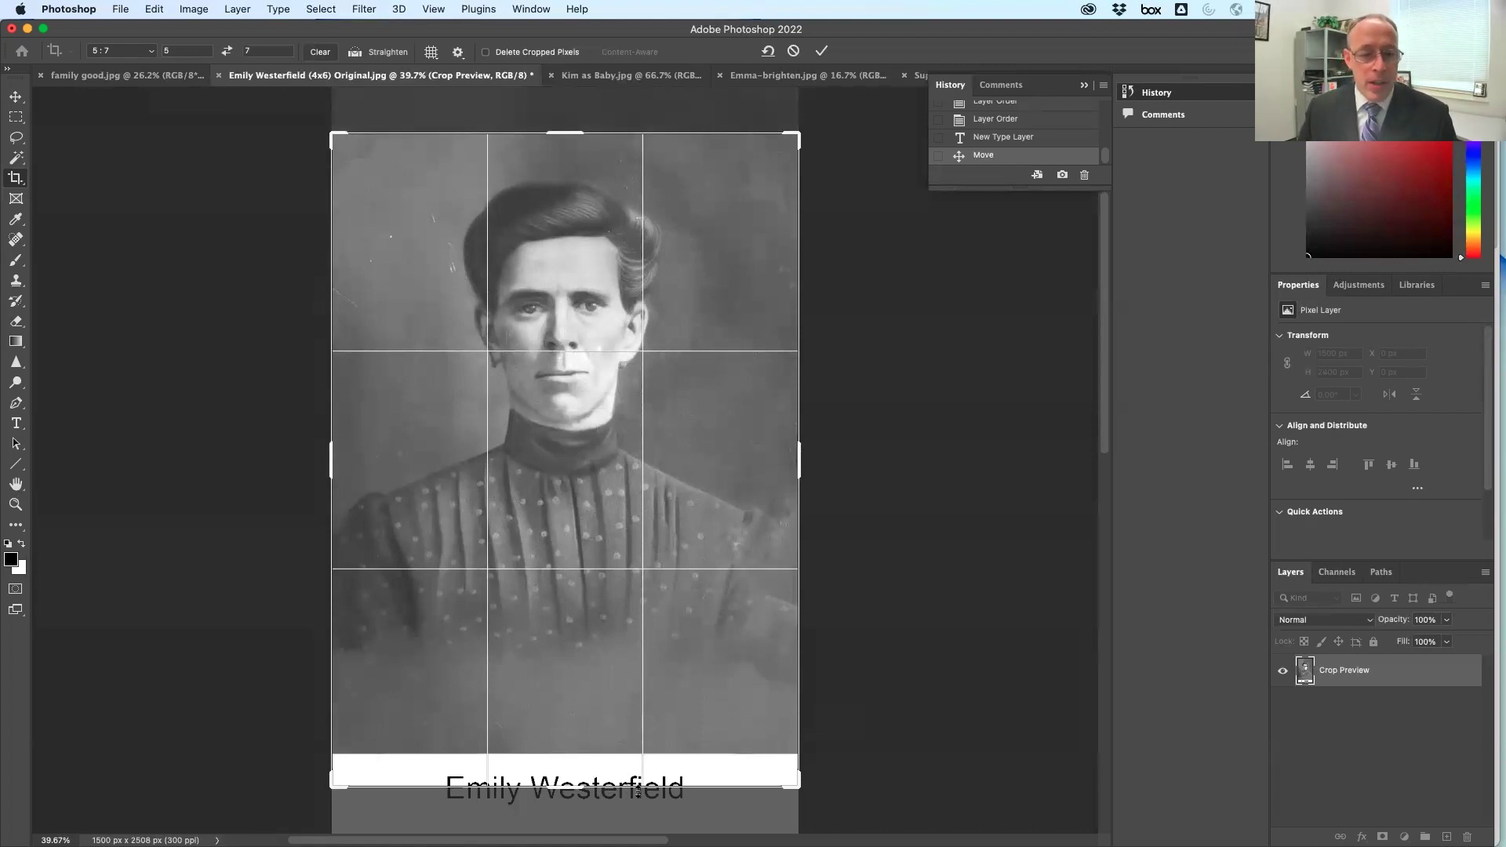
{"action": "key", "text": "Return"}
{"action": "key", "text": "v"}
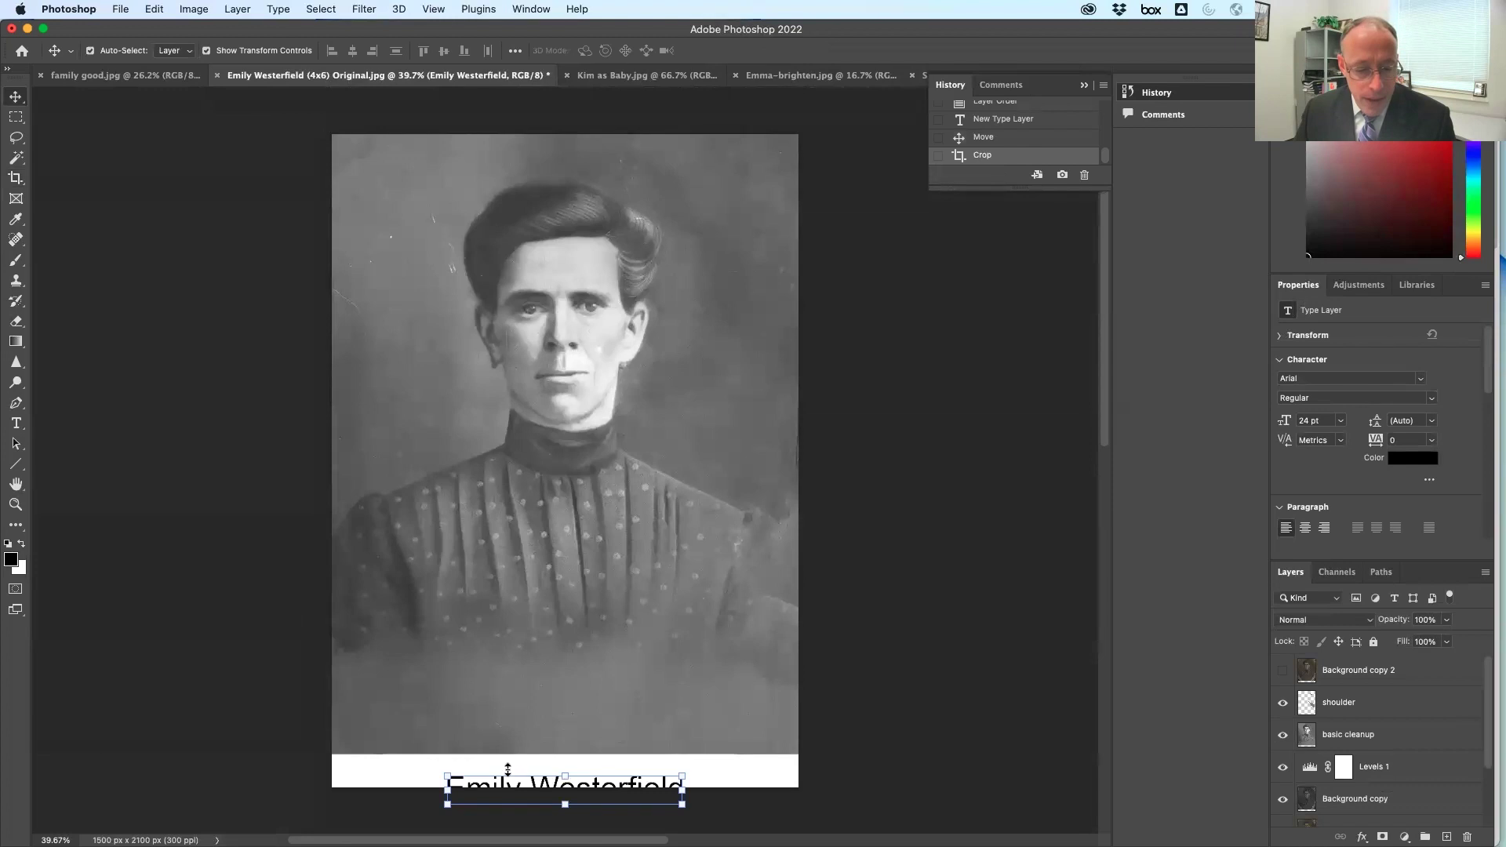
{"action": "left_click_drag", "start_coordinate": [509, 783], "coordinate": [510, 762]}
Resize the name caption text to 16 pt
{"action": "double_click", "coordinate": [532, 769]}
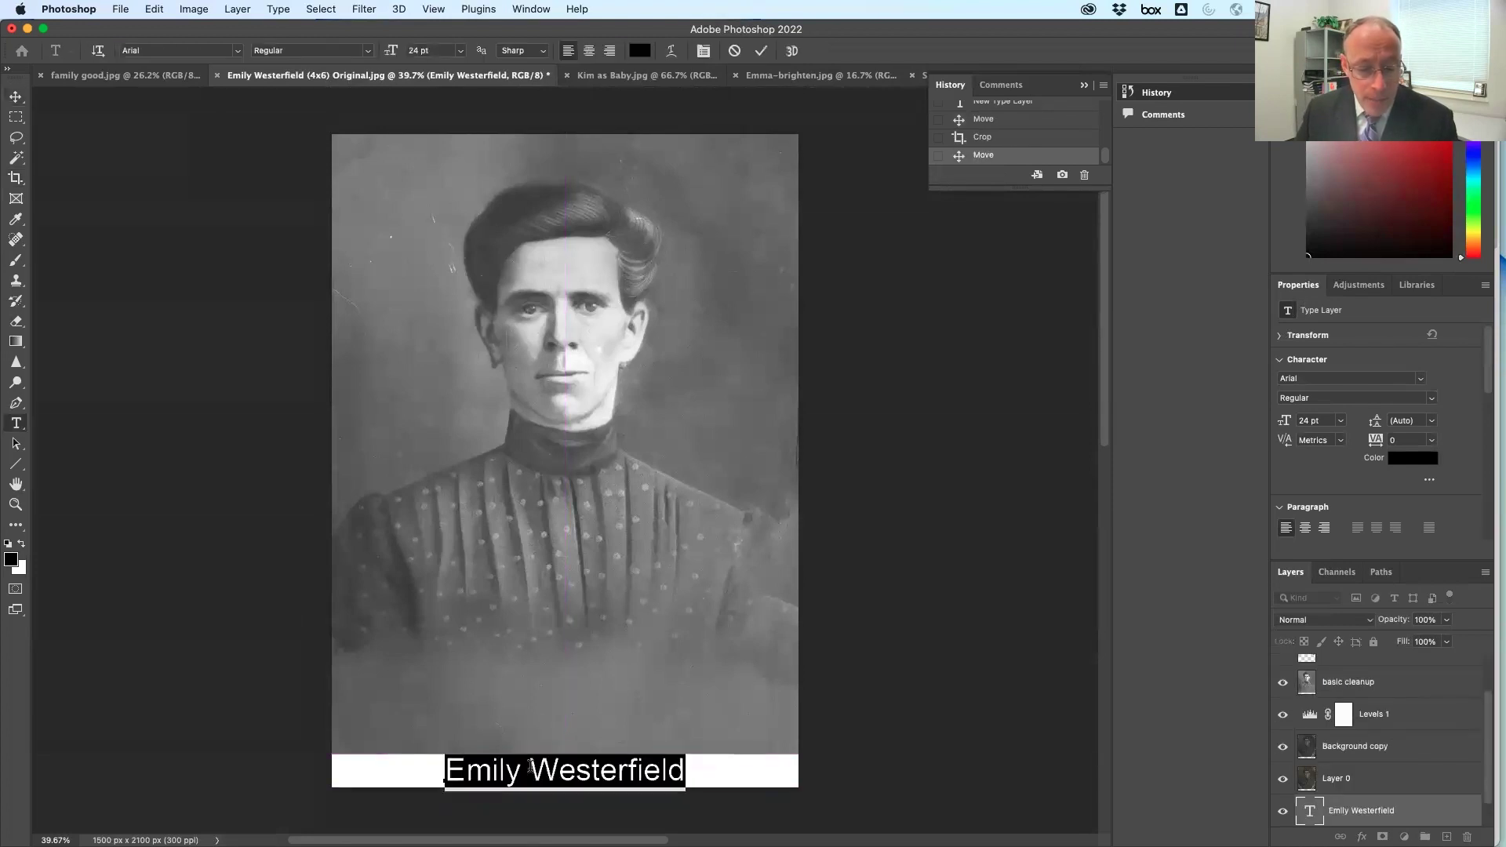
{"action": "left_click", "coordinate": [461, 51]}
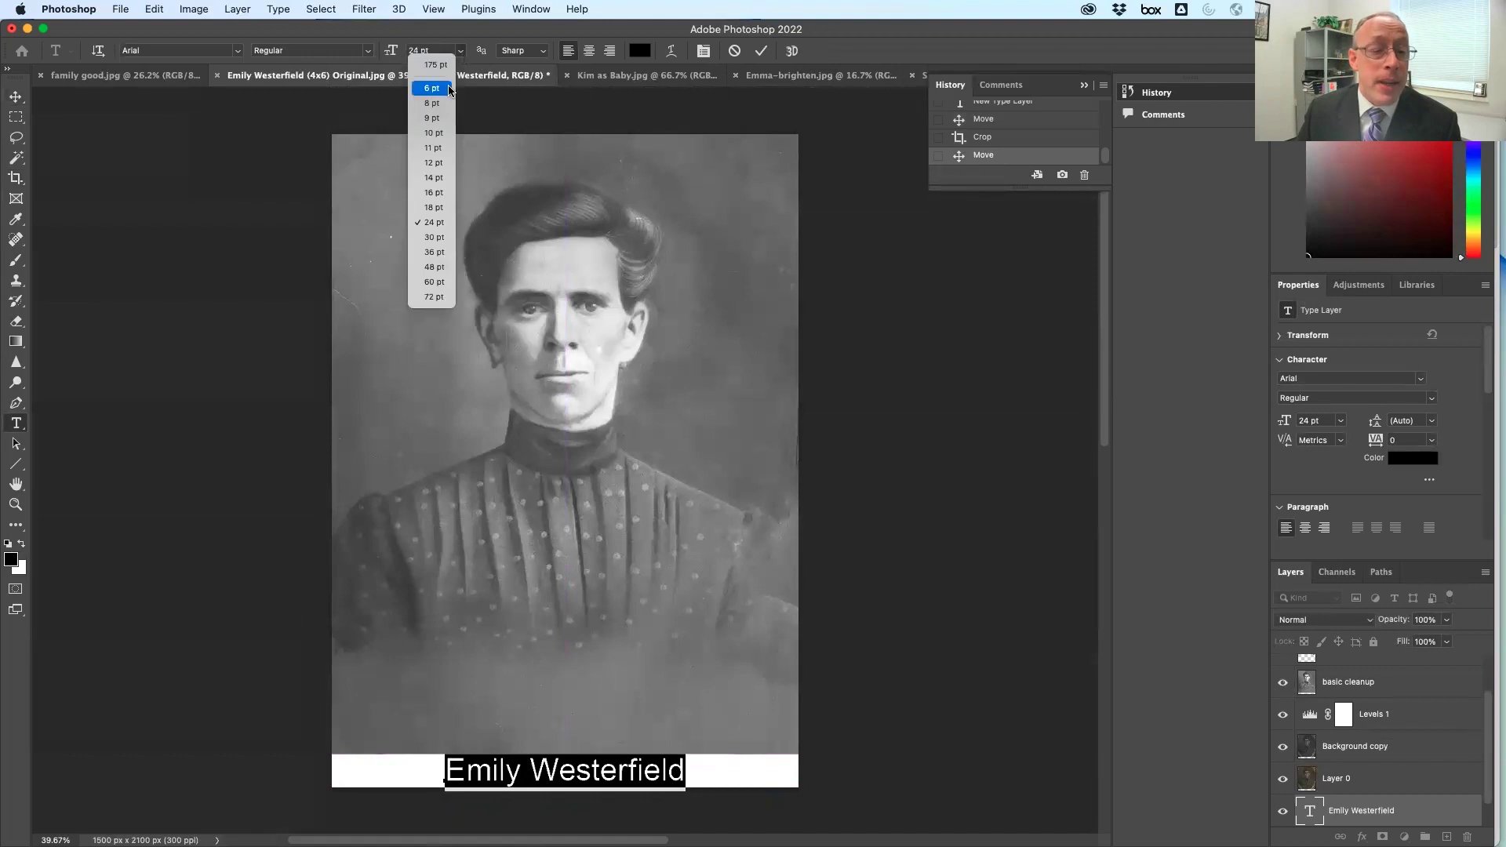
{"action": "left_click", "coordinate": [437, 193]}
{"action": "left_click", "coordinate": [14, 96]}
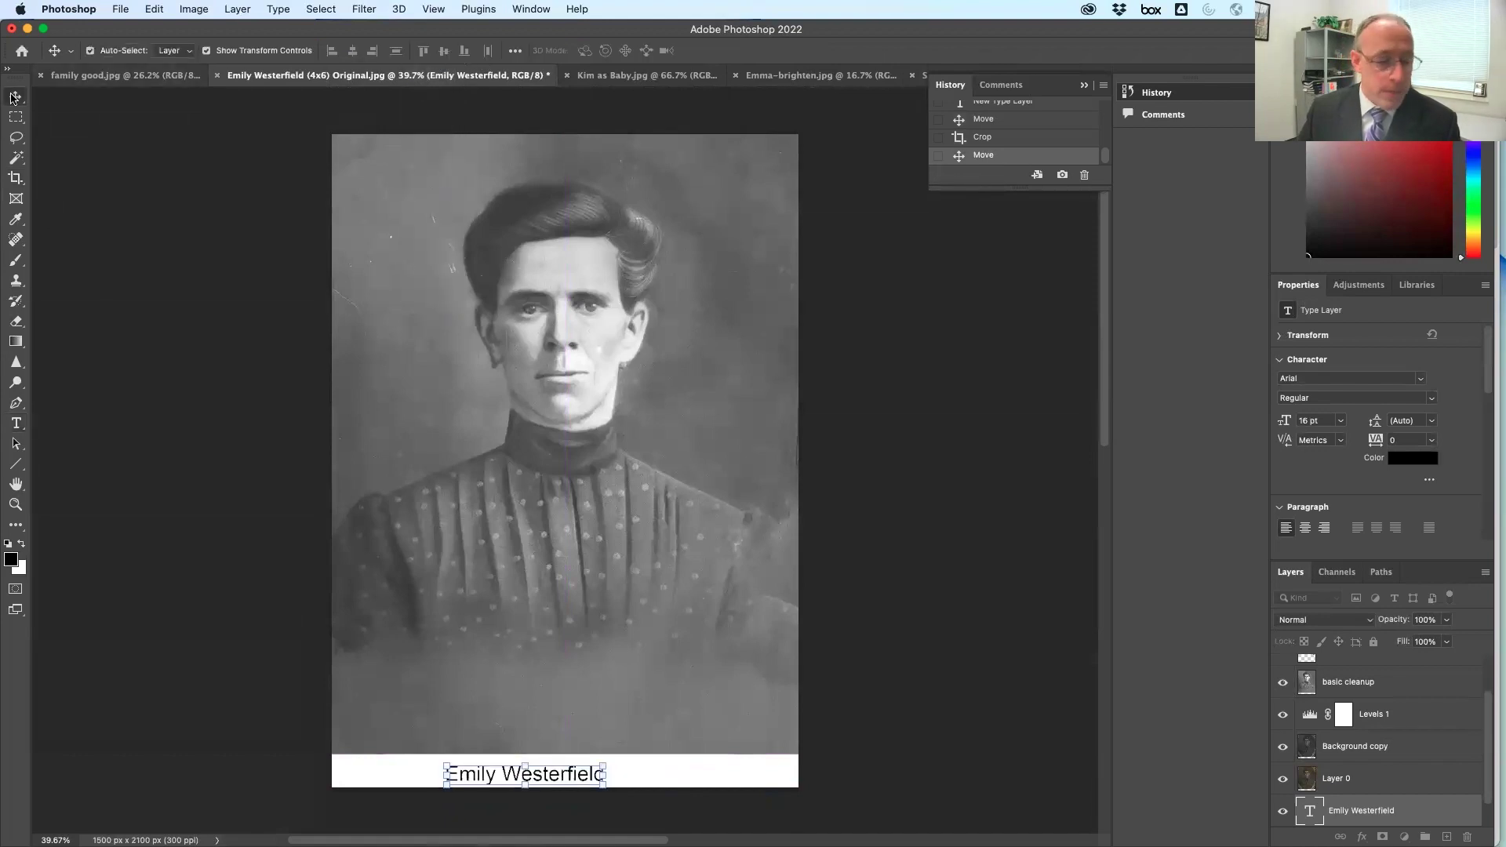
Centre the smaller caption horizontally in the strip and nudge it up slightly
{"action": "left_click_drag", "start_coordinate": [573, 777], "coordinate": [625, 773]}
{"action": "key", "text": "Up"}
{"action": "key", "text": "Up"}
{"action": "key", "text": "Up"}
{"action": "key", "text": "Up"}
{"action": "key", "text": "Up"}
{"action": "key", "text": "Up"}
{"action": "key", "text": "Up"}
{"action": "key", "text": "Up"}
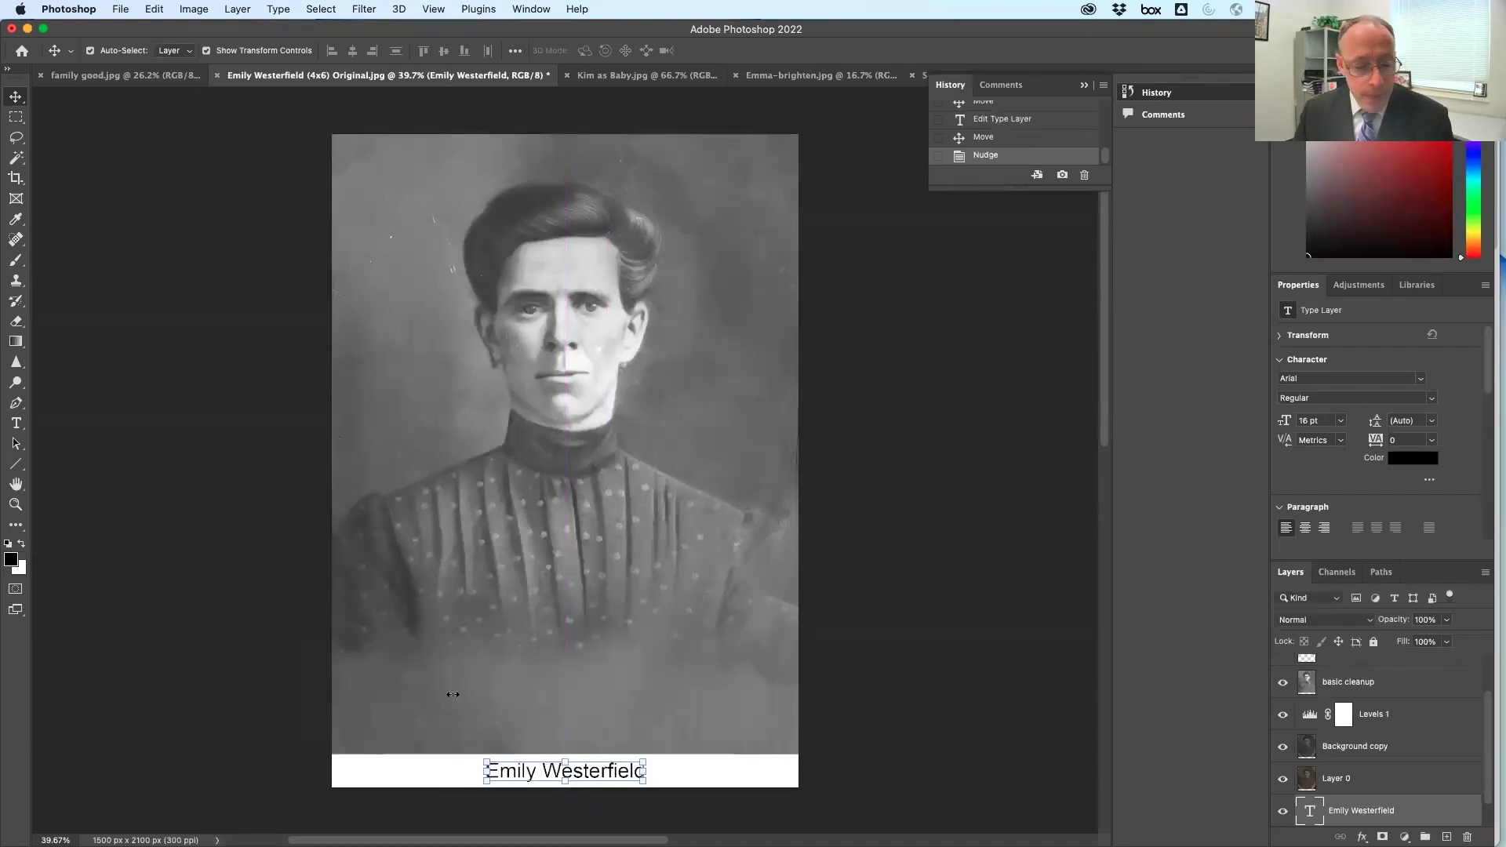
{"action": "left_click", "coordinate": [459, 760]}
{"action": "left_click", "coordinate": [895, 258]}
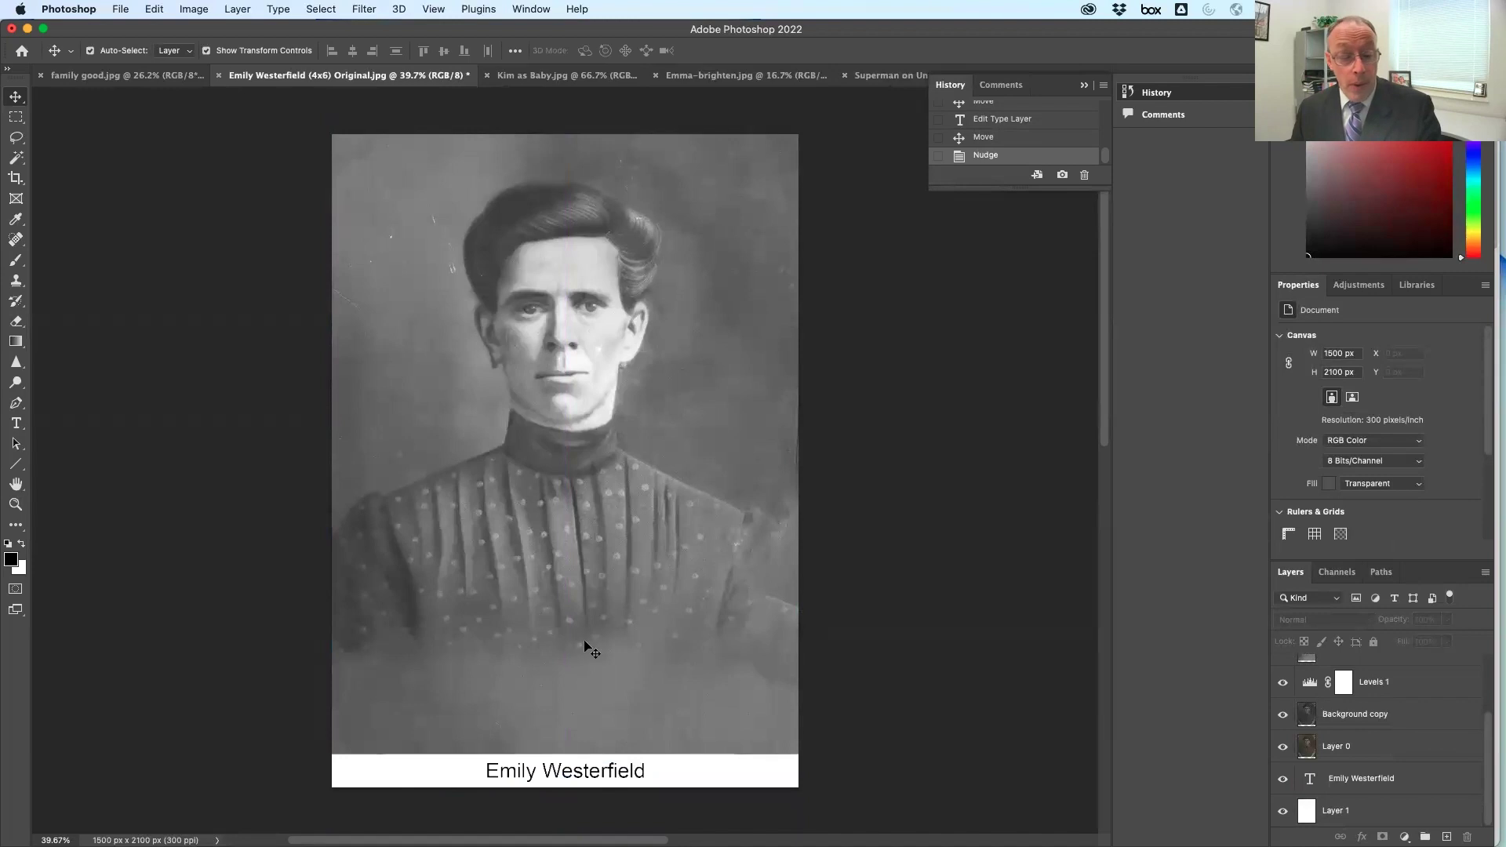
{"action": "left_click", "coordinate": [16, 423]}
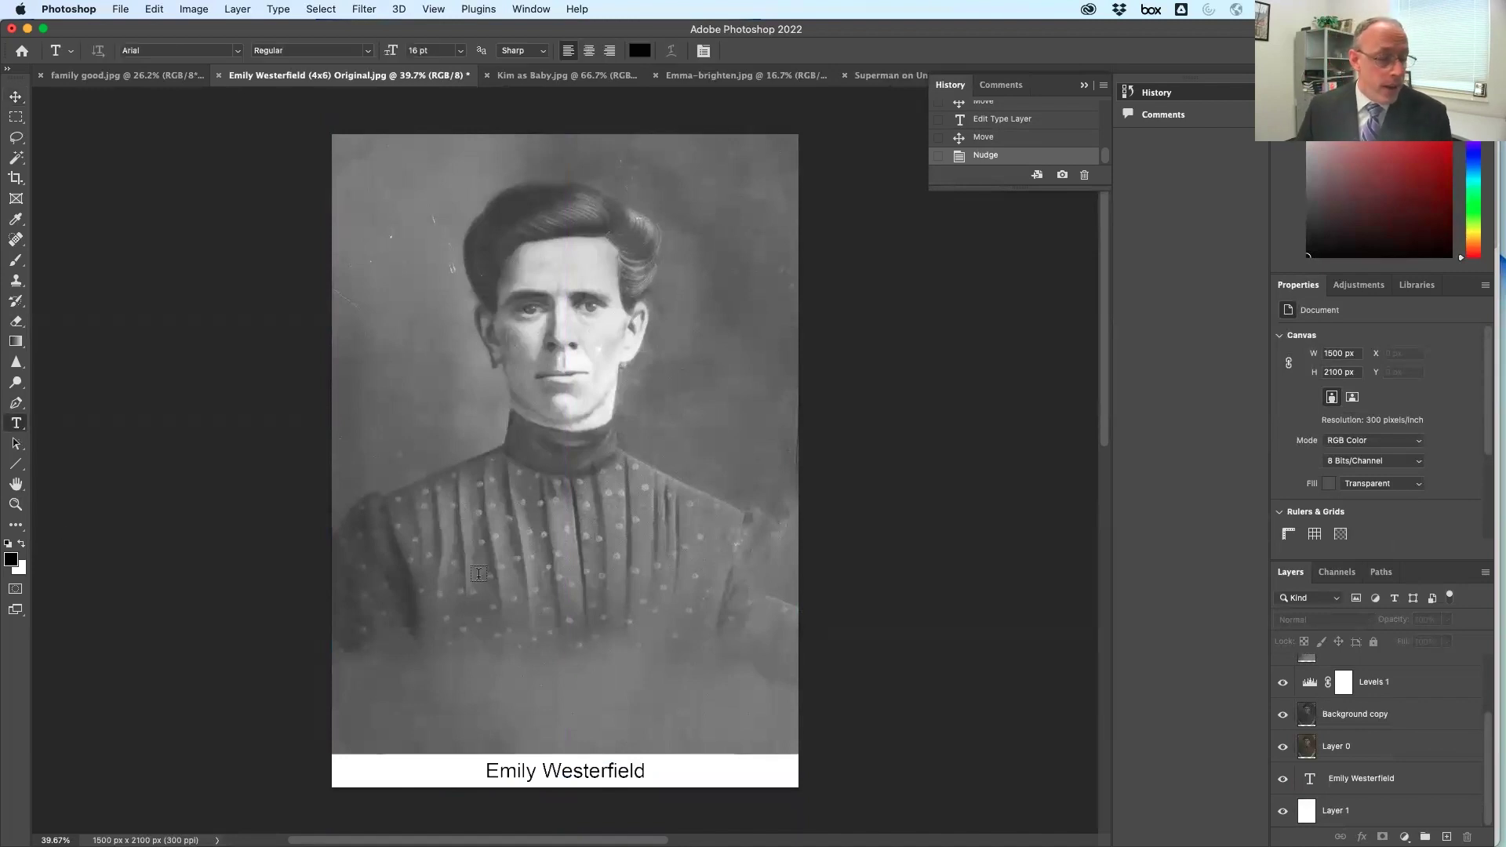
Add a new text line with the sitter's name on the lower photo
{"action": "left_click", "coordinate": [435, 706]}
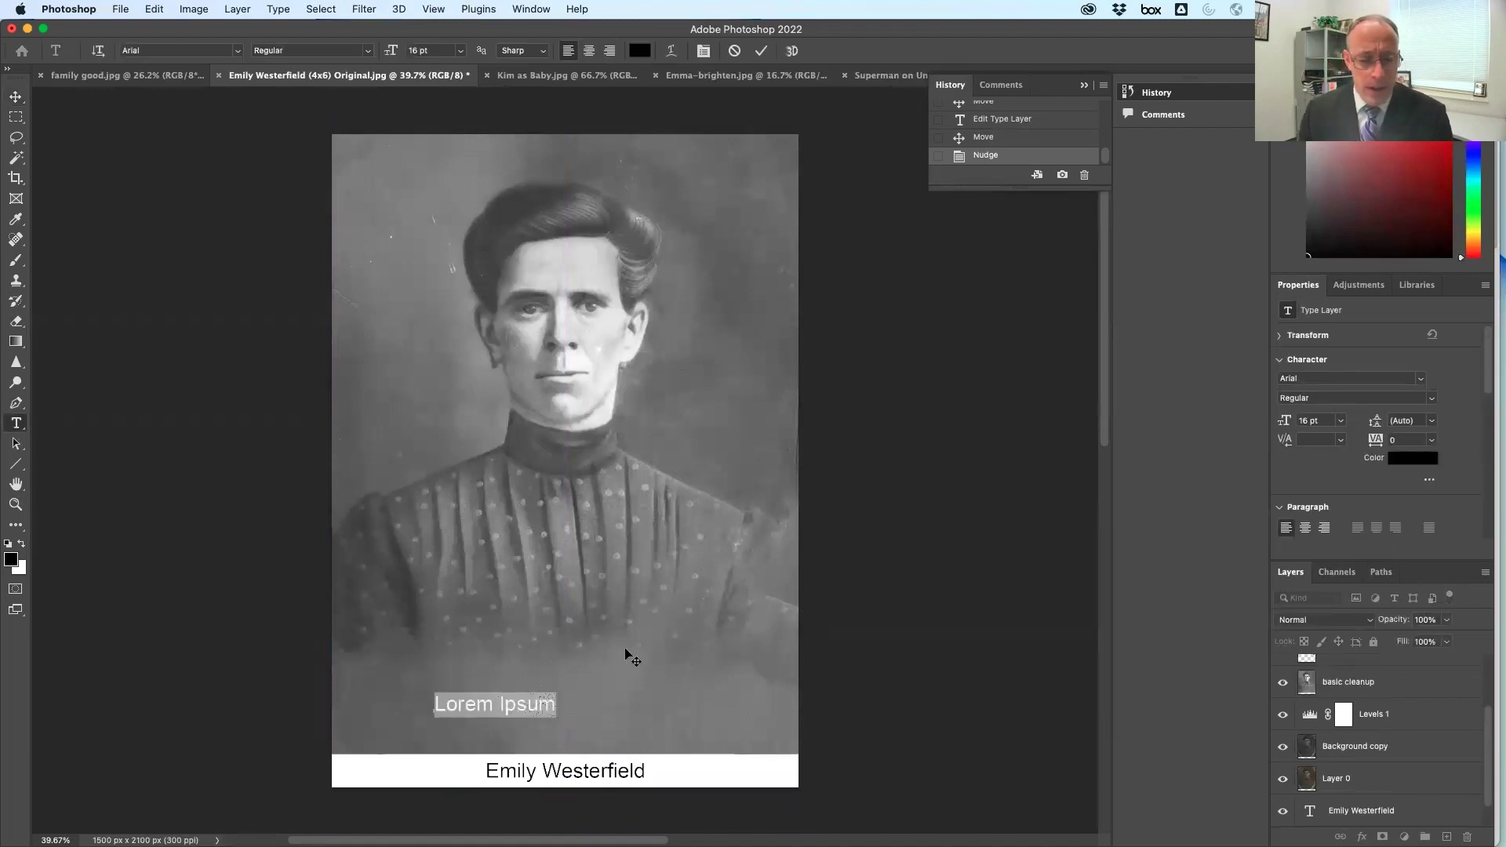
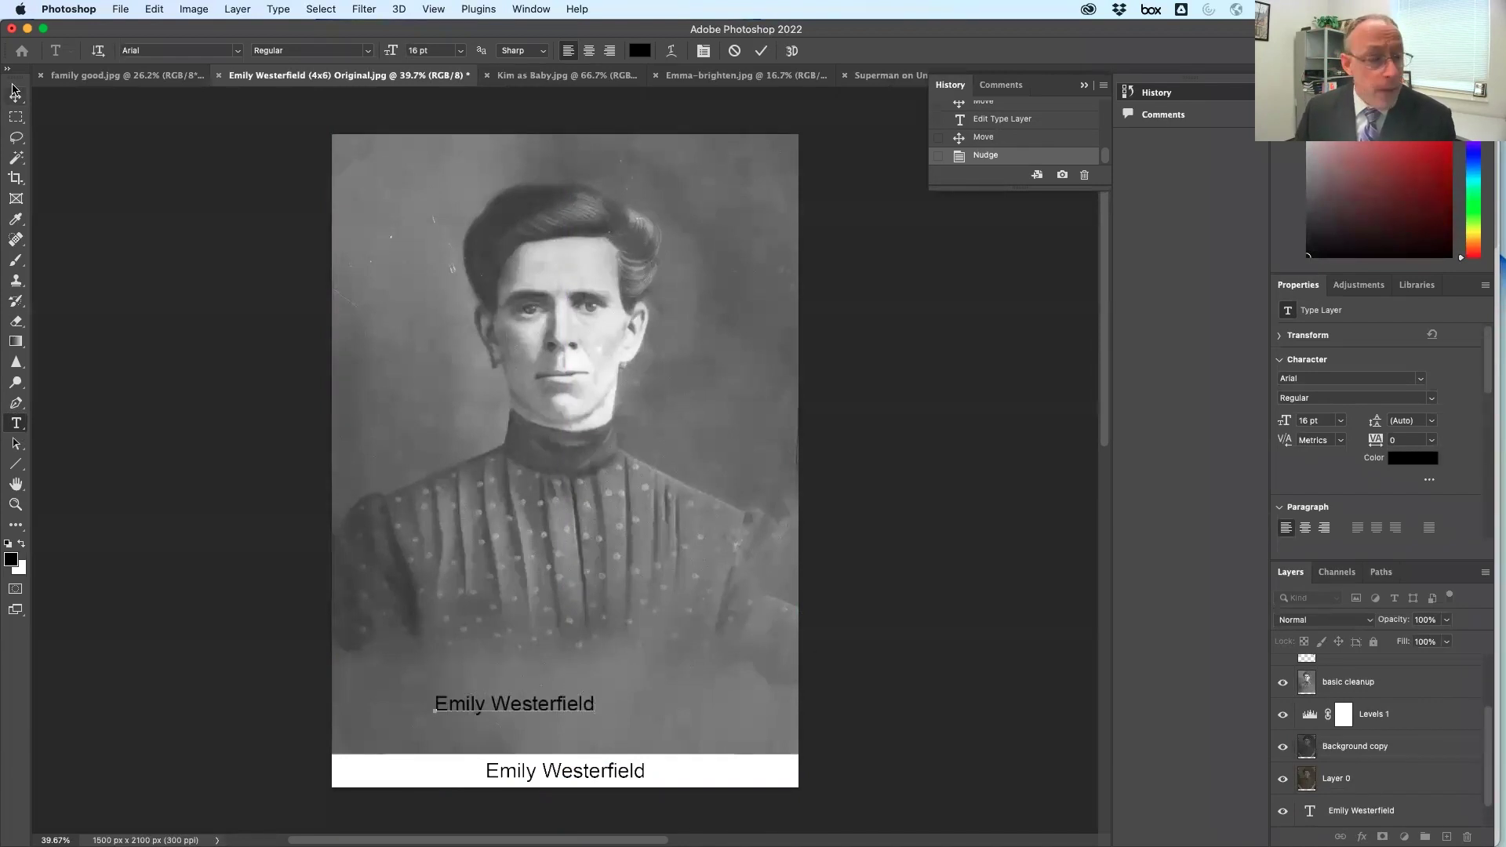
{"action": "left_click", "coordinate": [16, 96]}
Colour the overlay name light grey (e6e6e6) and centre it horizontally on the photo
{"action": "left_click", "coordinate": [16, 425]}
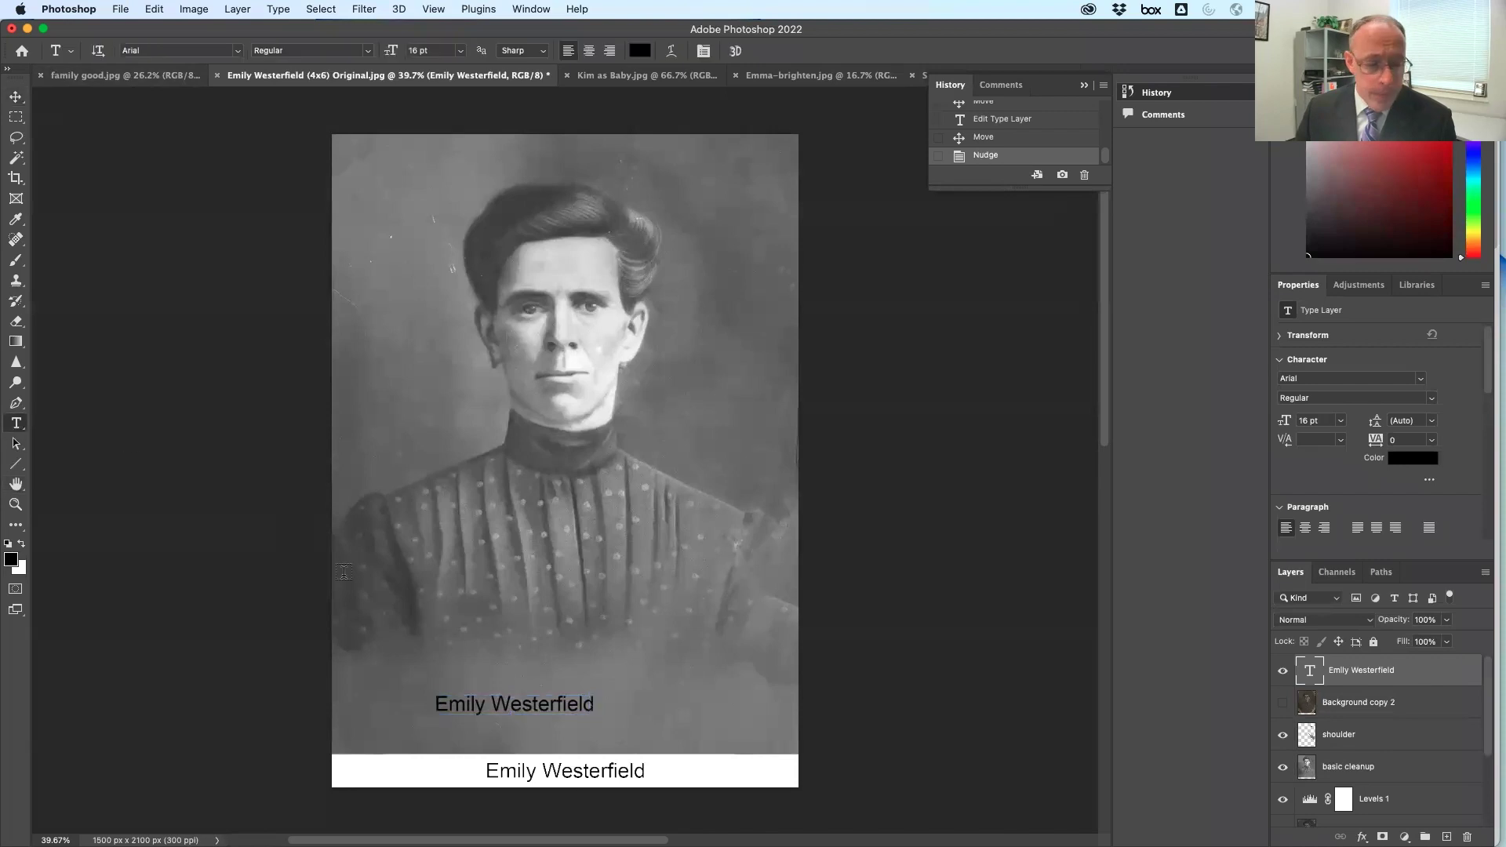
{"action": "triple_click", "coordinate": [506, 706]}
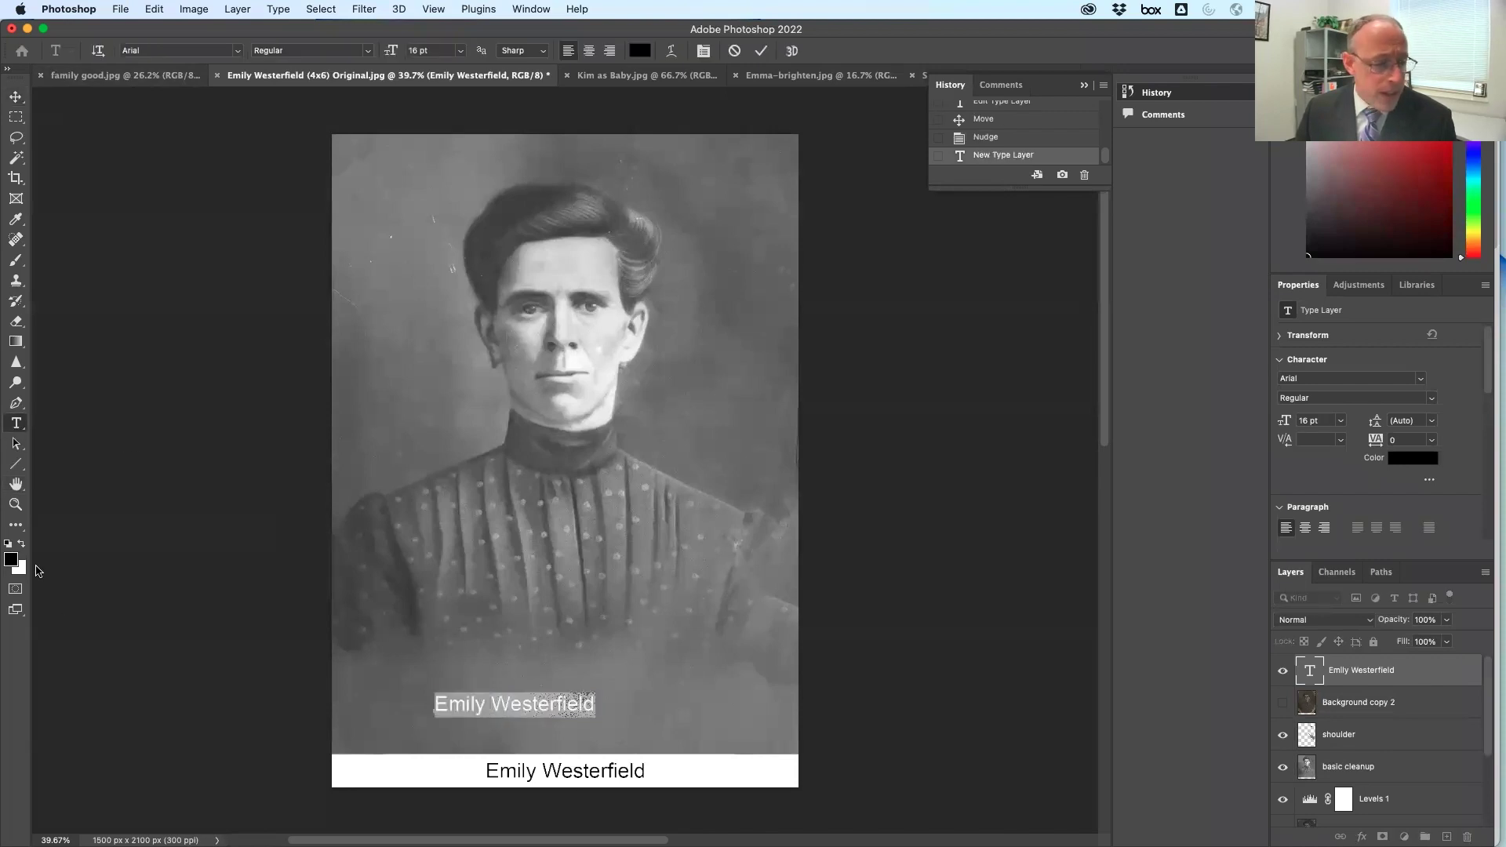
{"action": "left_click", "coordinate": [10, 560]}
{"action": "left_click_drag", "start_coordinate": [502, 479], "coordinate": [473, 339]}
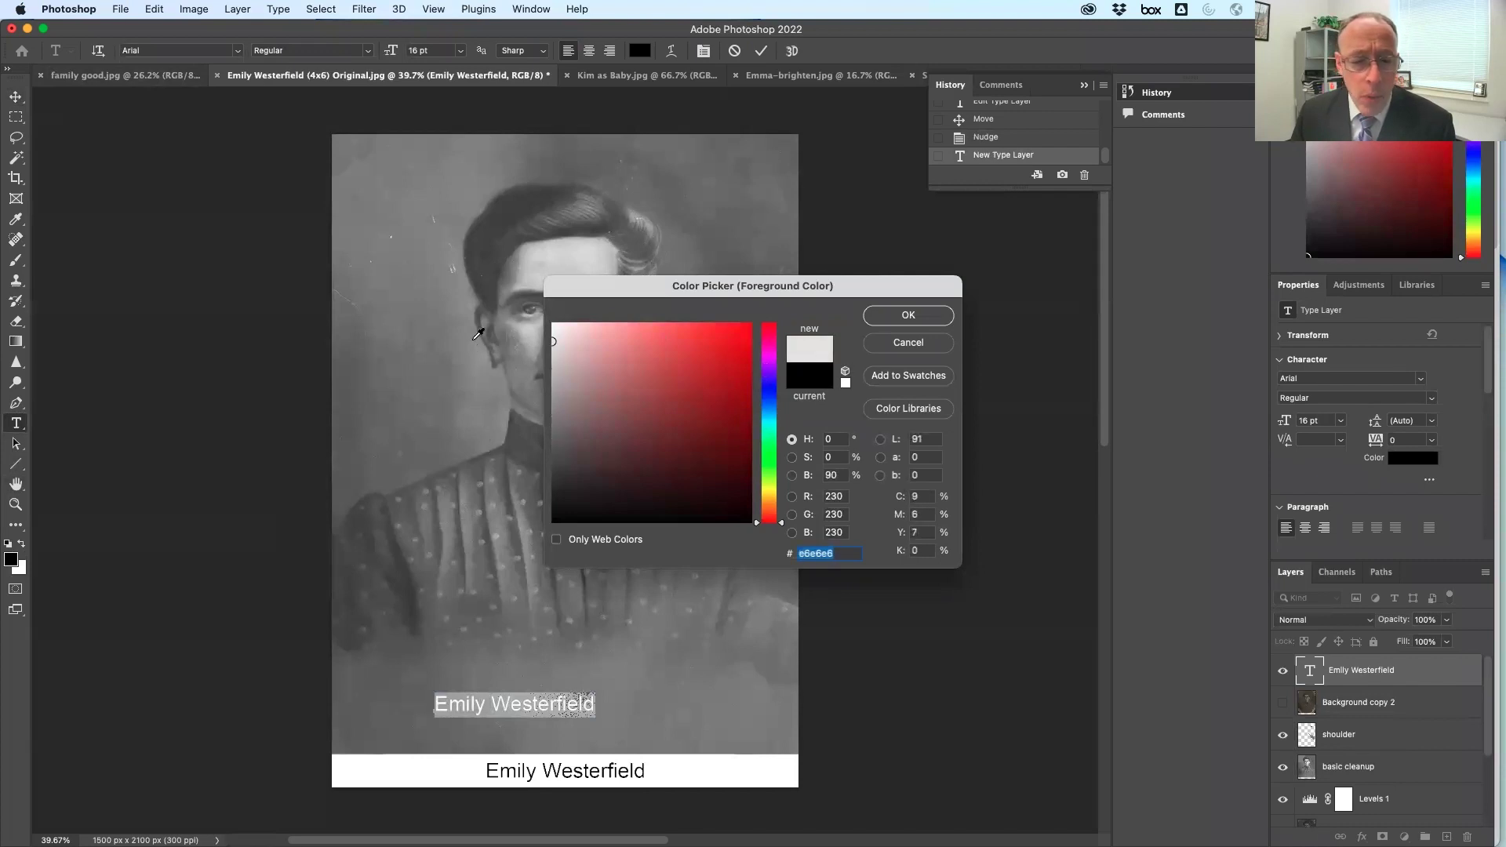
{"action": "left_click", "coordinate": [916, 308]}
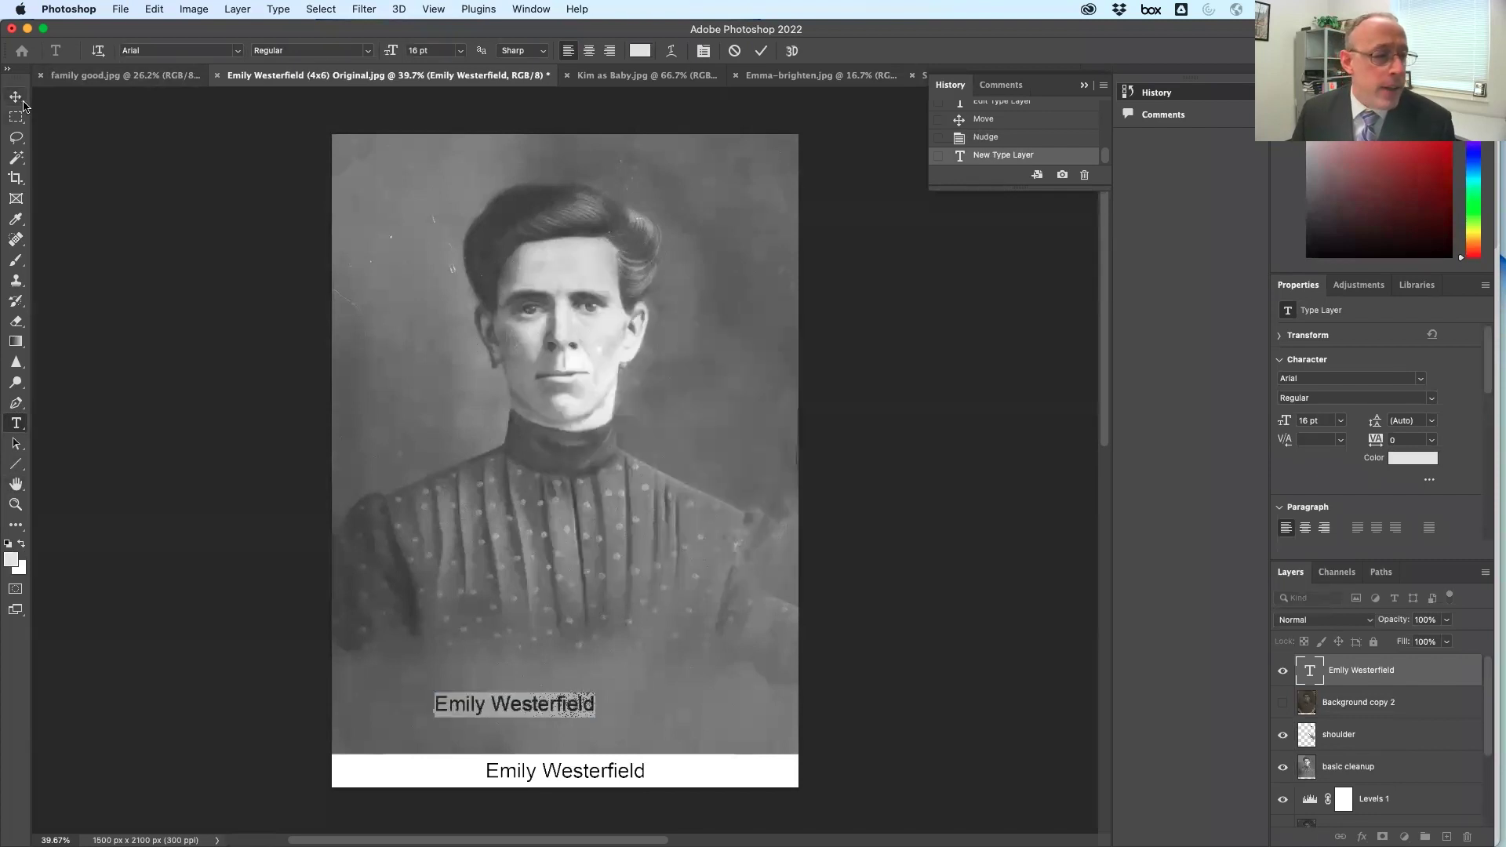
{"action": "left_click", "coordinate": [16, 97]}
{"action": "left_click_drag", "start_coordinate": [557, 706], "coordinate": [605, 716]}
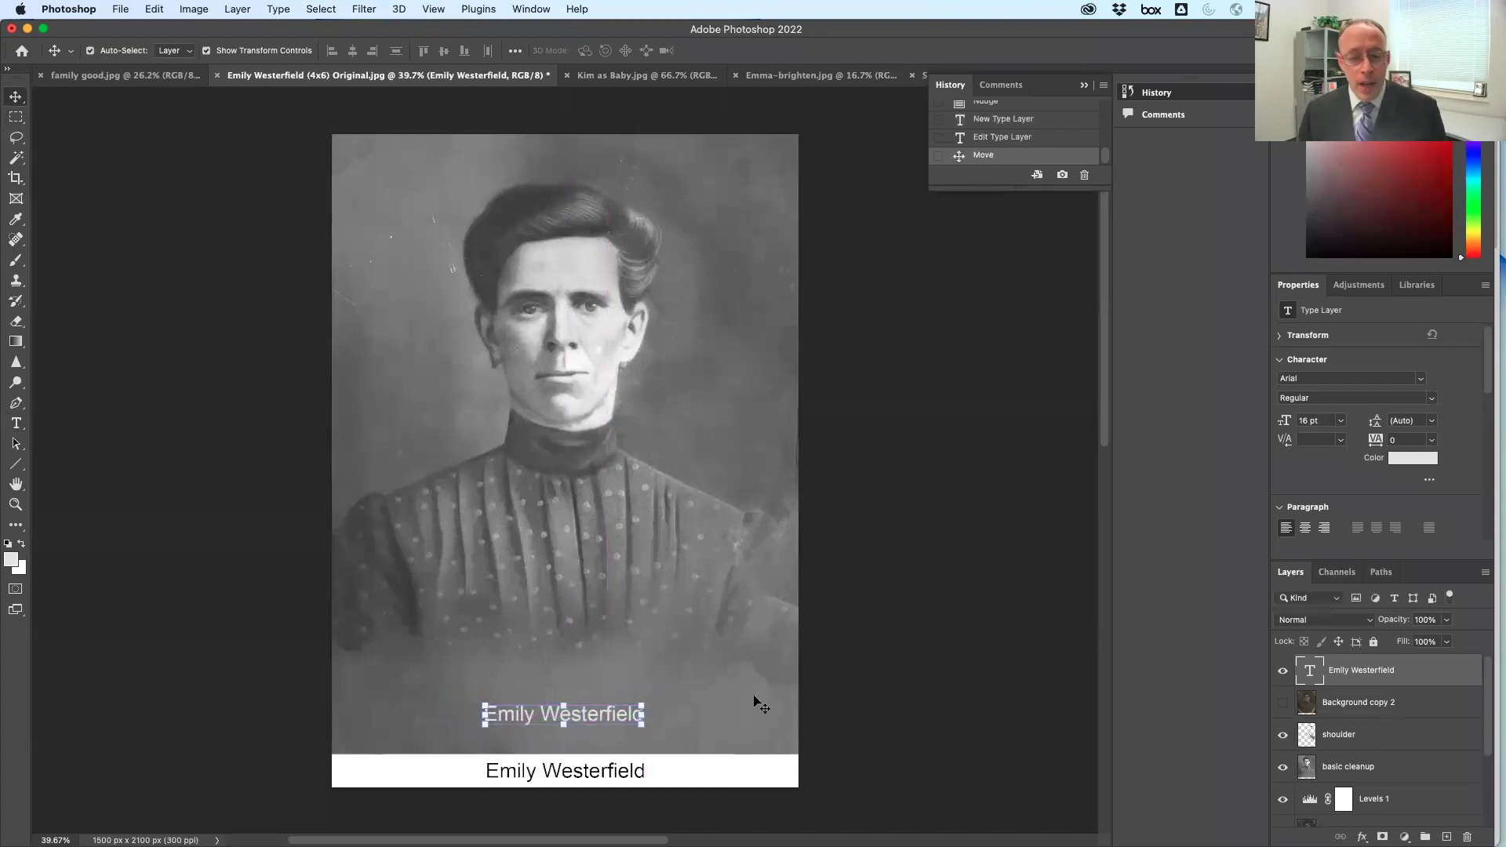
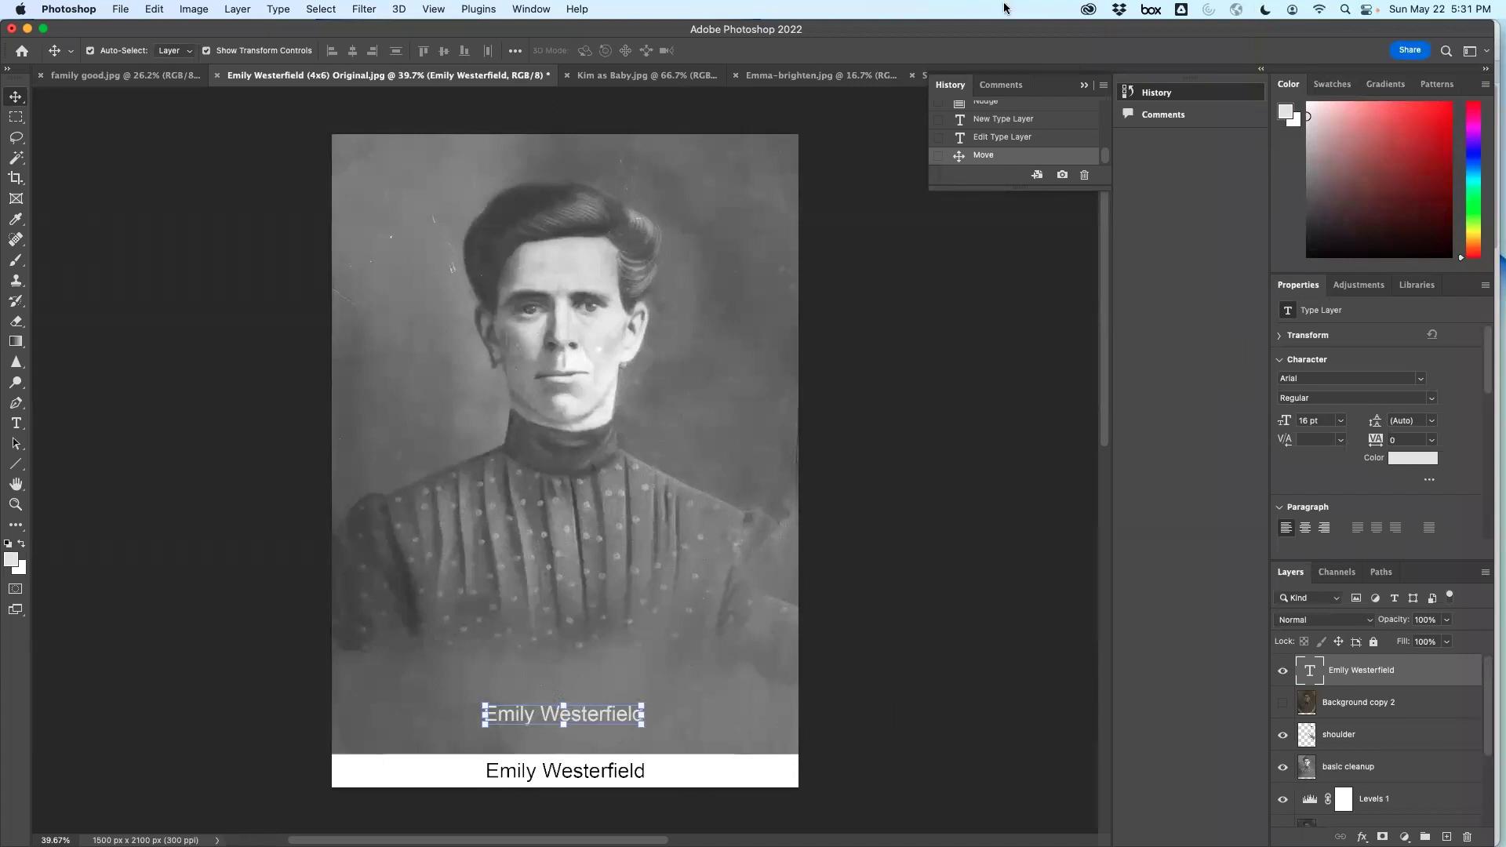
Bring Finder to the front over the Photoshop portrait with the Cmd+Tab app switcher
{"action": "key", "text": "super"}
{"action": "key", "text": "super+Tab"}
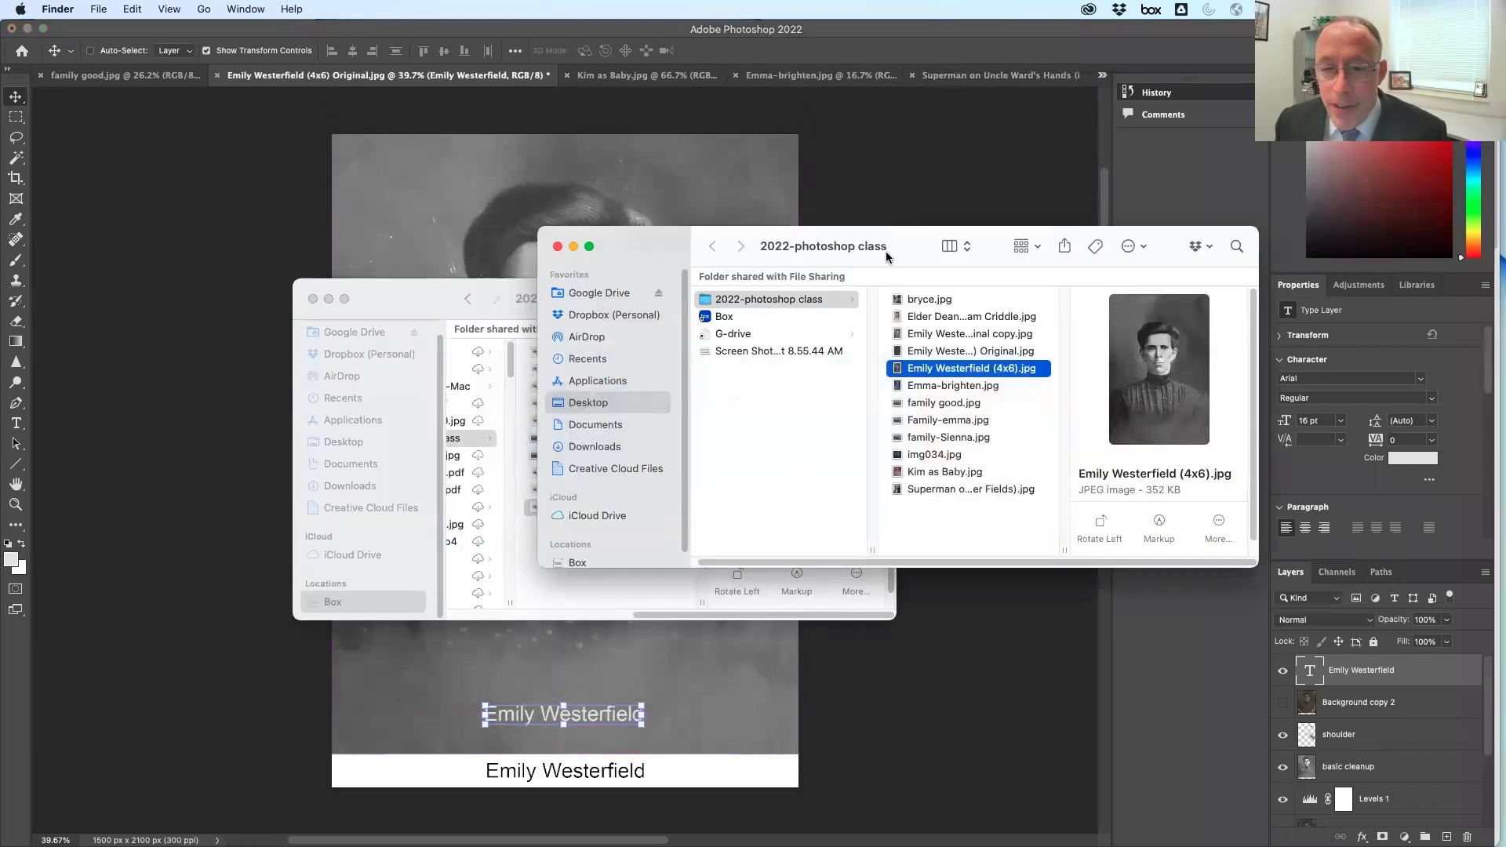
In the second Finder window, browse Dropbox's Camera Uploads, Photos and Fields Family folders
{"action": "left_click", "coordinate": [770, 564]}
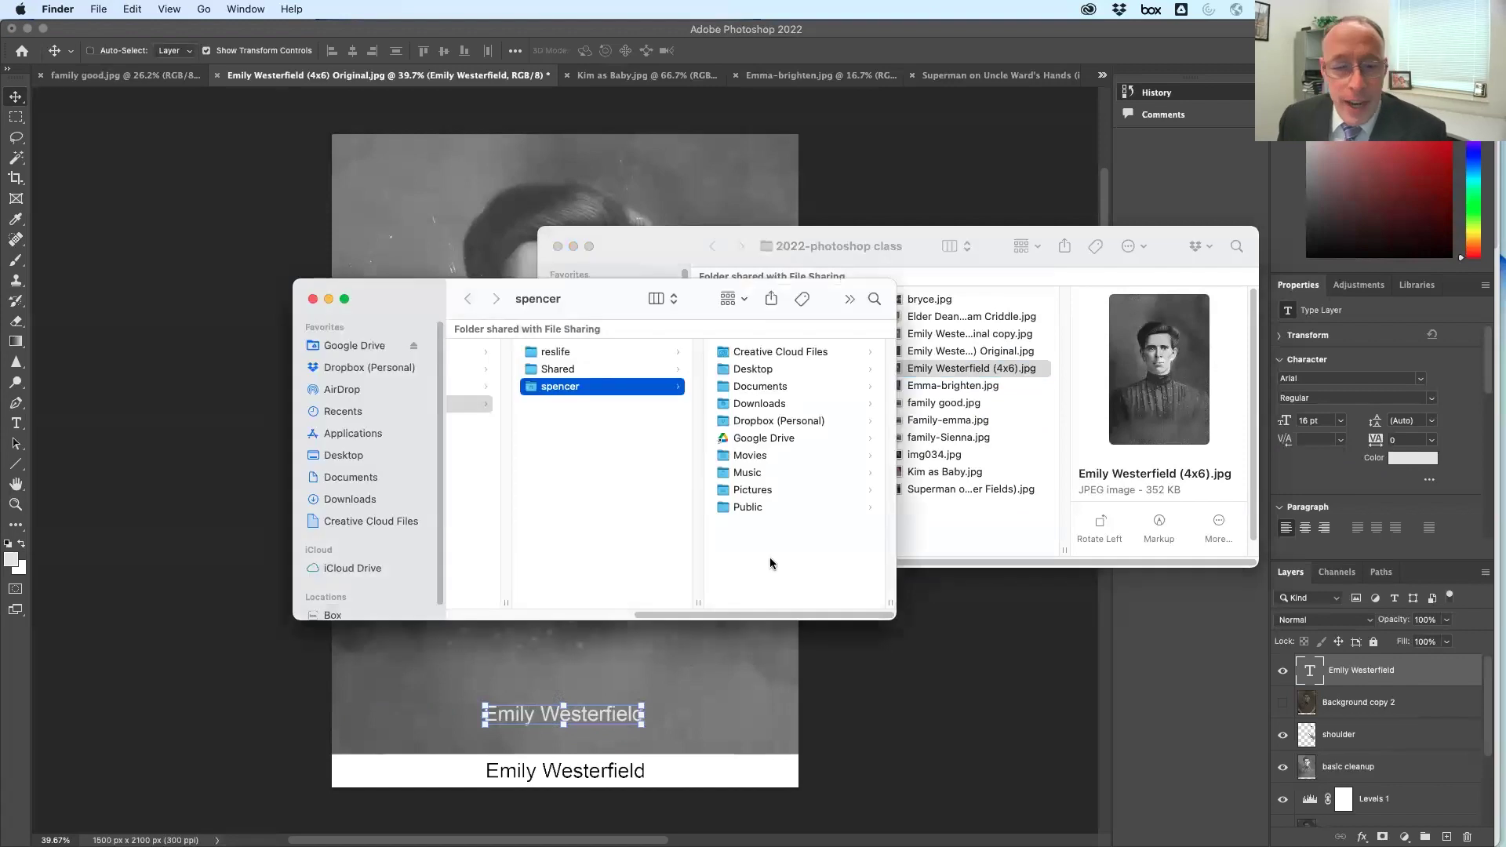
{"action": "left_click", "coordinate": [328, 369]}
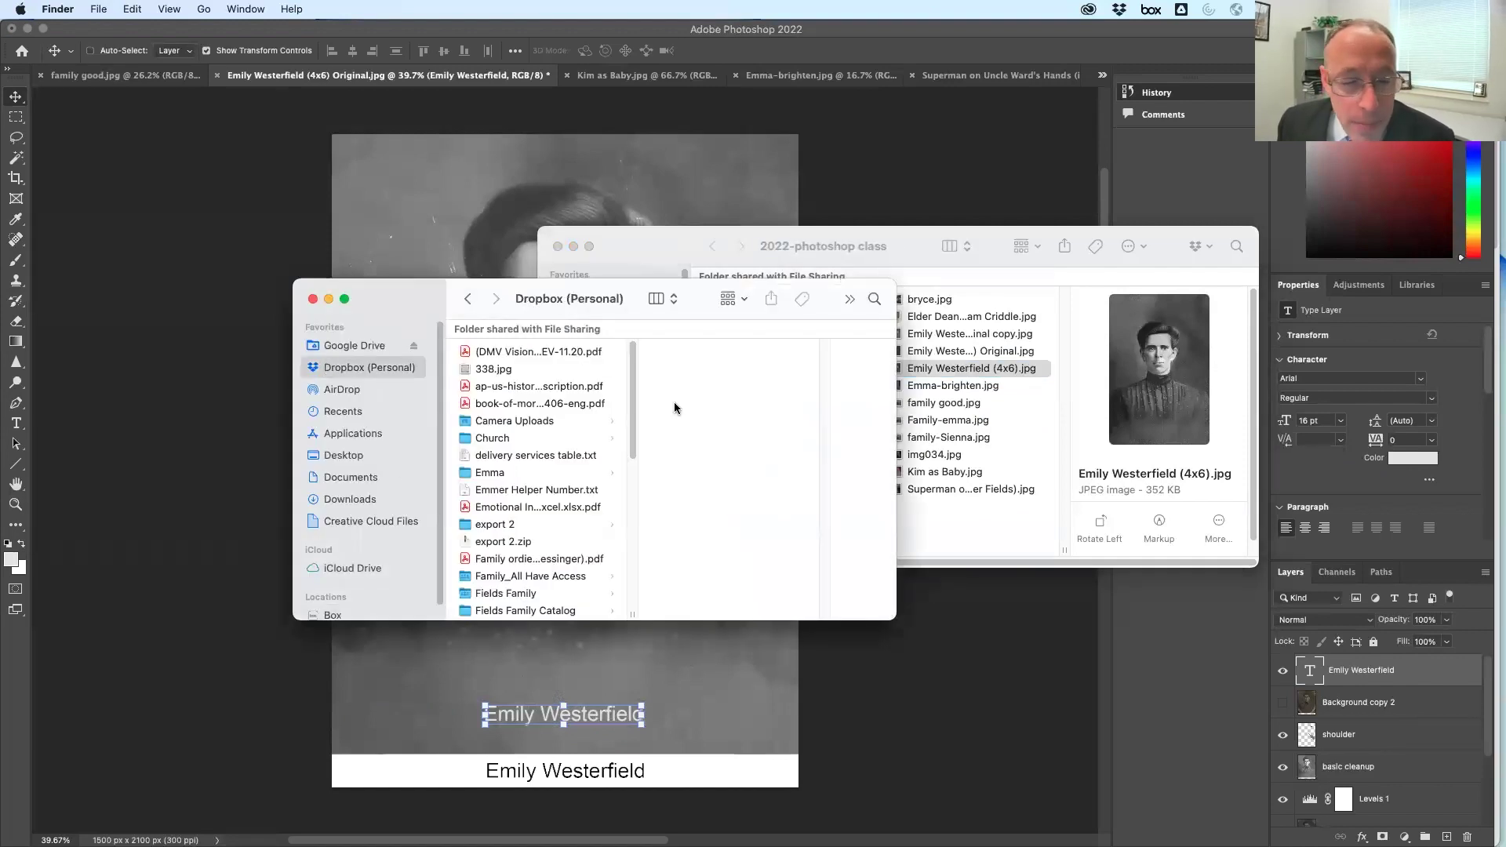
{"action": "left_click", "coordinate": [502, 422]}
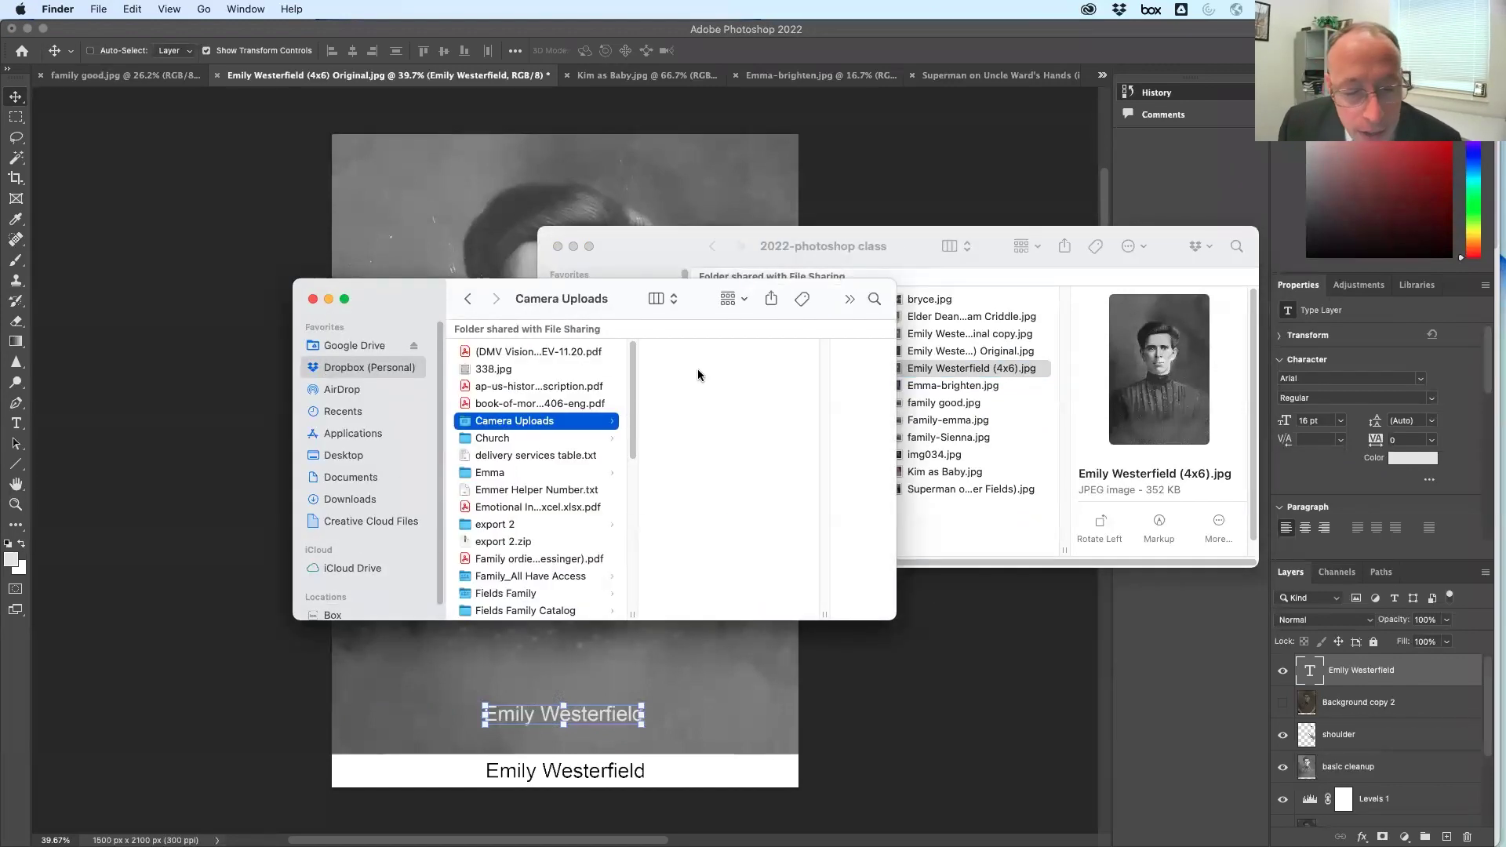
{"action": "left_click", "coordinate": [698, 375]}
{"action": "scroll", "coordinate": [541, 499], "scroll_direction": "down", "scroll_amount": 6}
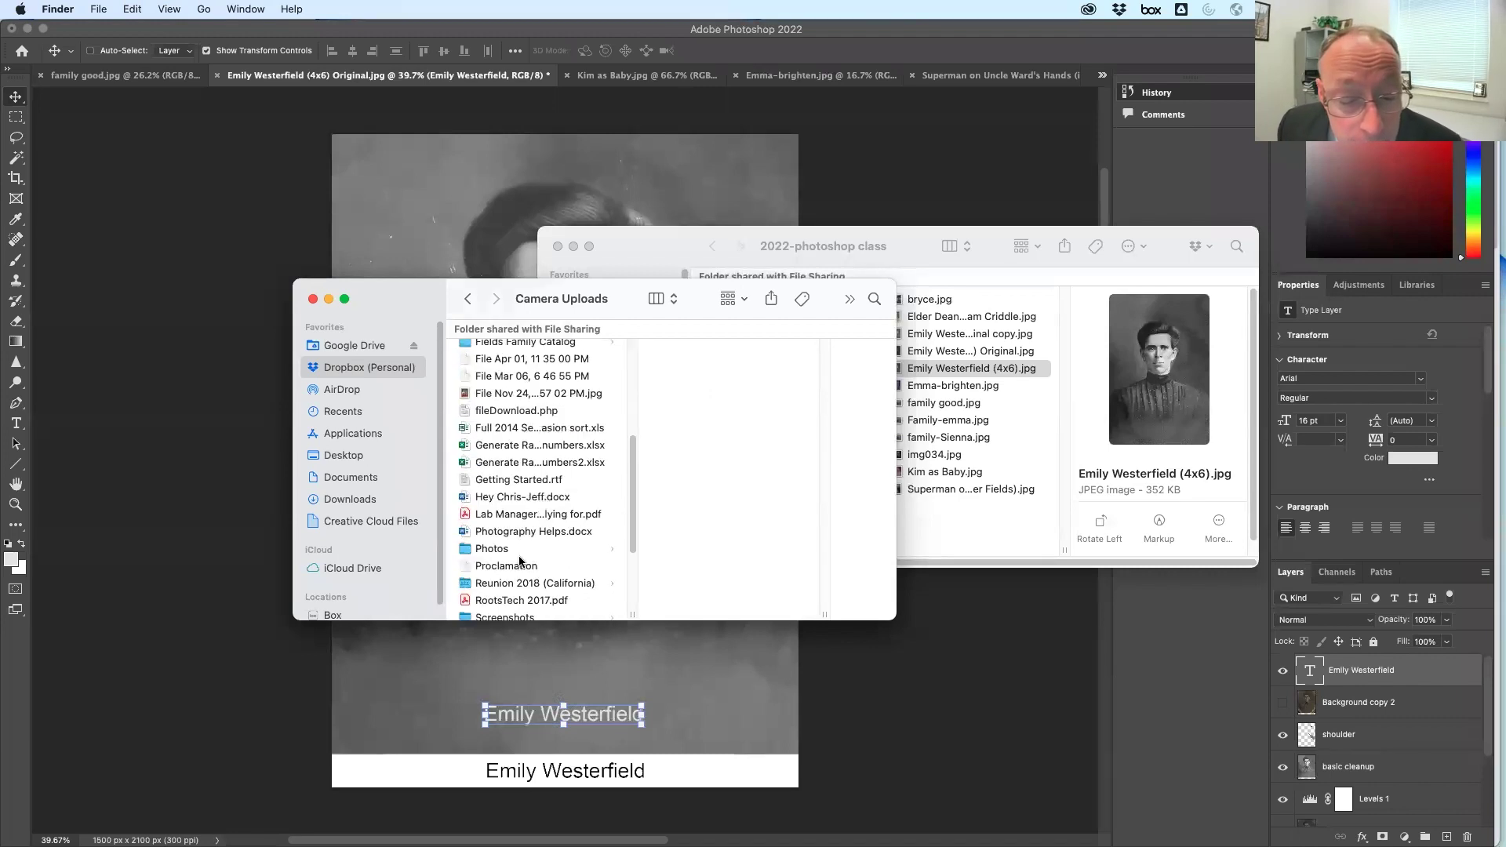
{"action": "left_click", "coordinate": [518, 551]}
{"action": "scroll", "coordinate": [535, 582], "scroll_direction": "down", "scroll_amount": 2}
{"action": "scroll", "coordinate": [536, 582], "scroll_direction": "down", "scroll_amount": 3}
{"action": "scroll", "coordinate": [537, 500], "scroll_direction": "up", "scroll_amount": 8}
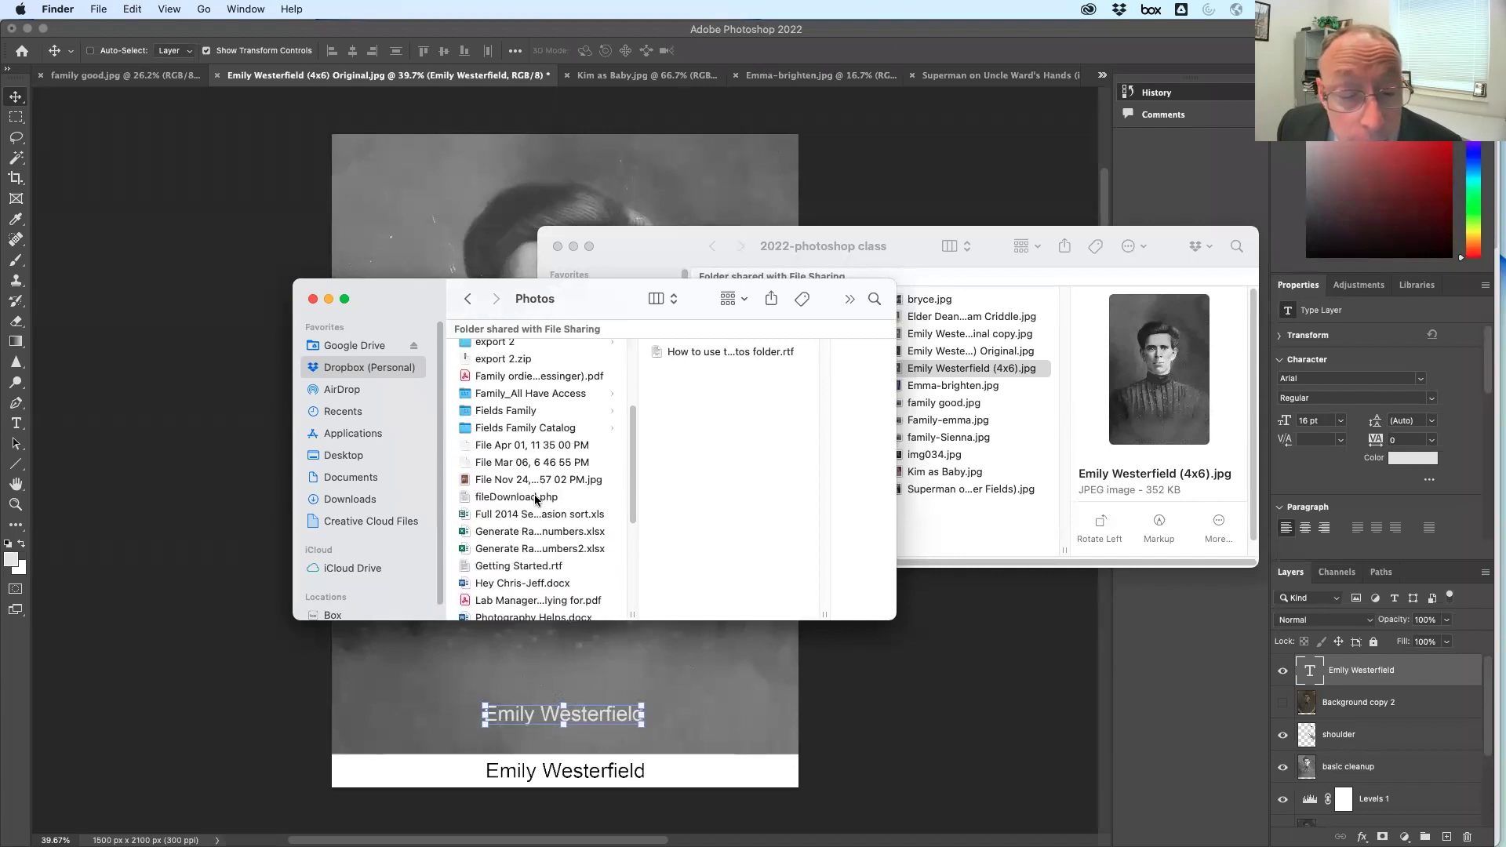
{"action": "left_click", "coordinate": [536, 413]}
{"action": "scroll", "coordinate": [550, 416], "scroll_direction": "up", "scroll_amount": 2}
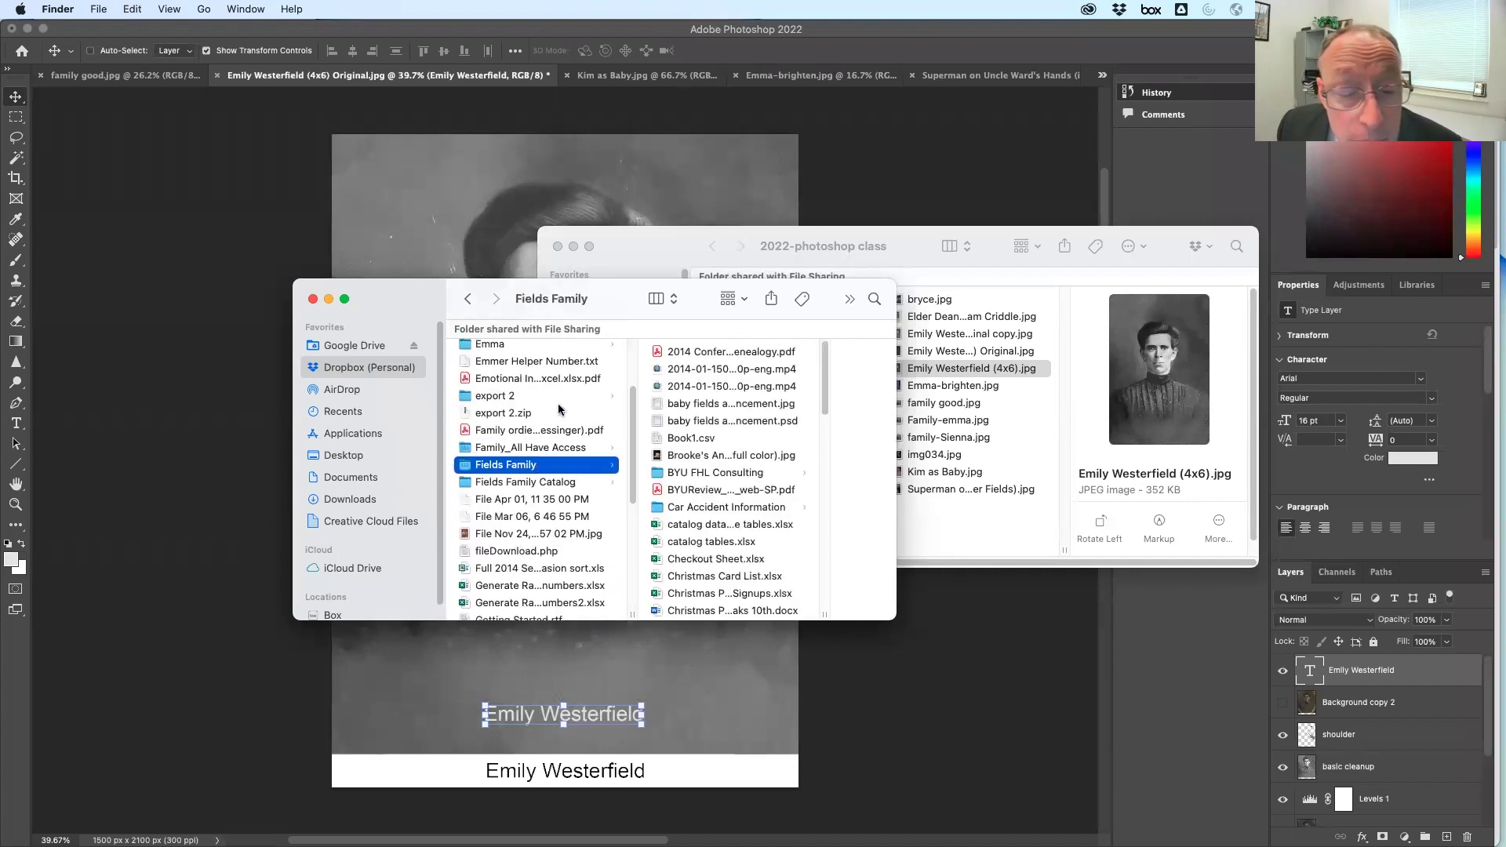
{"action": "scroll", "coordinate": [550, 424], "scroll_direction": "up", "scroll_amount": 4}
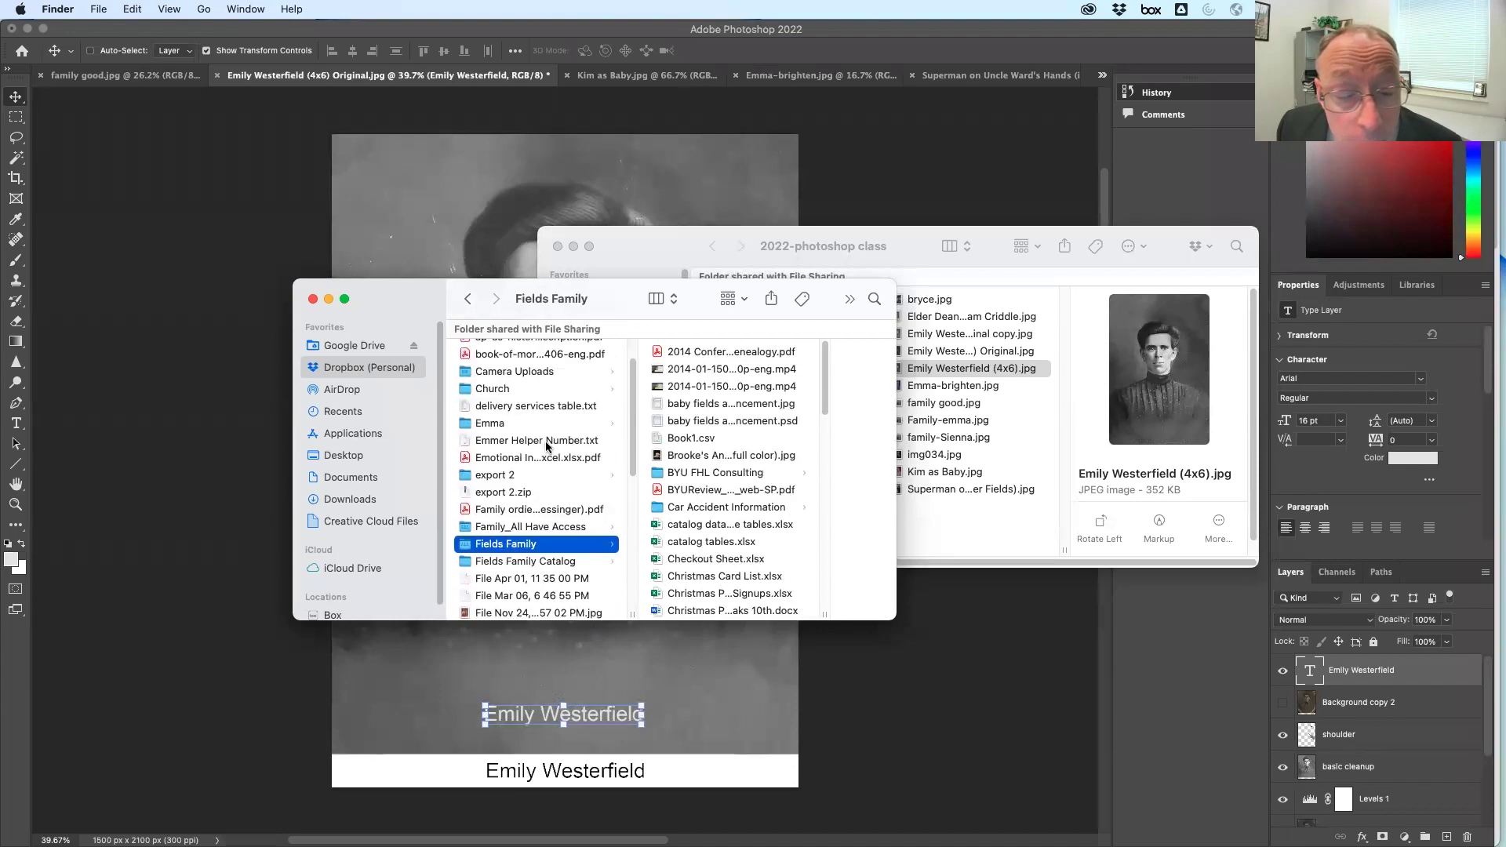
Browse the Box folders Case Studies, Building 10, Family and pictures
{"action": "left_click", "coordinate": [349, 616]}
{"action": "left_click", "coordinate": [525, 580]}
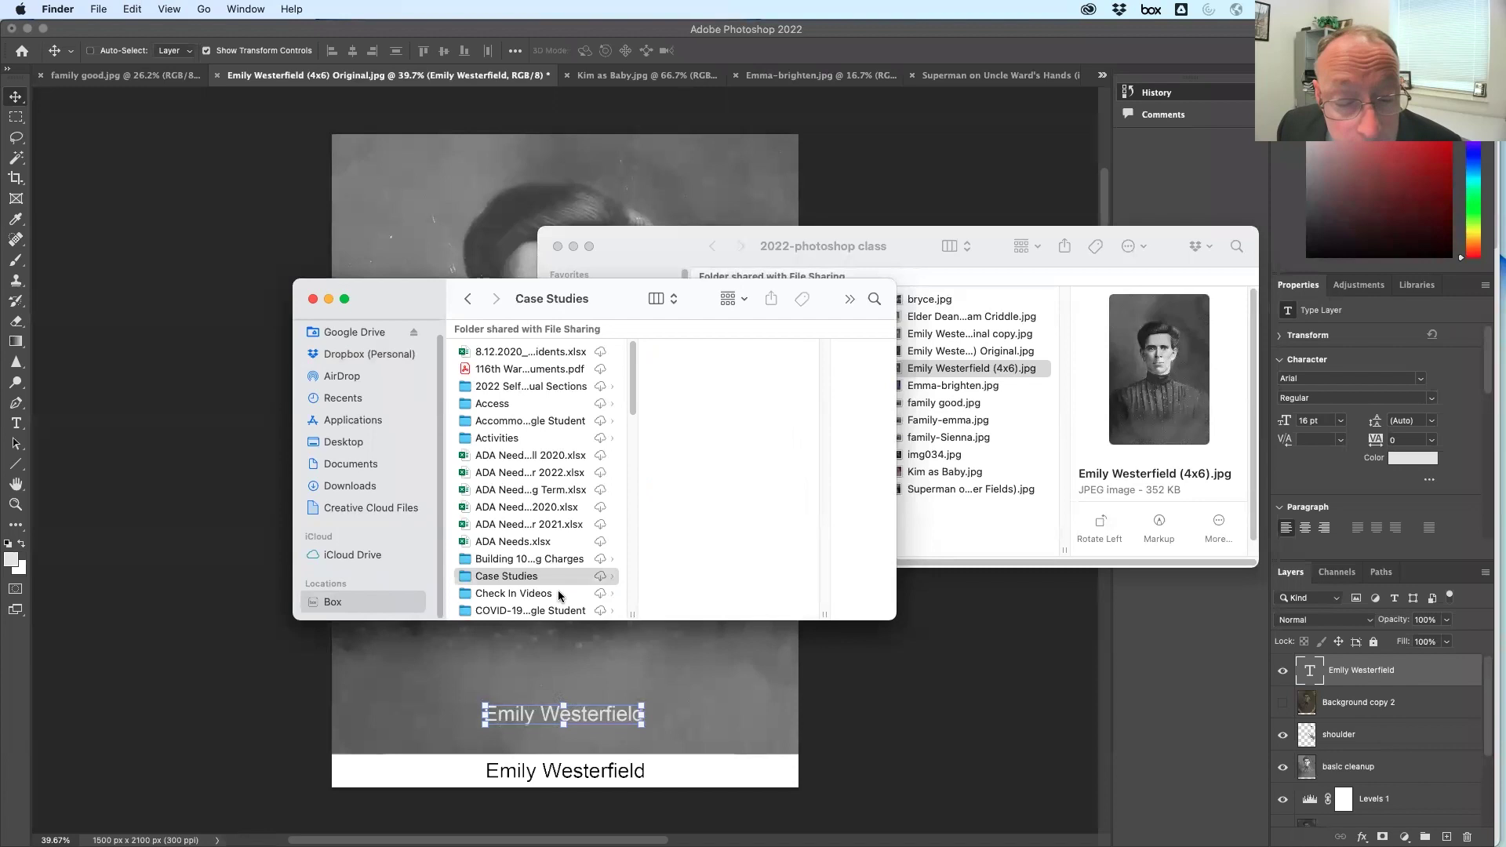
{"action": "left_click", "coordinate": [533, 562]}
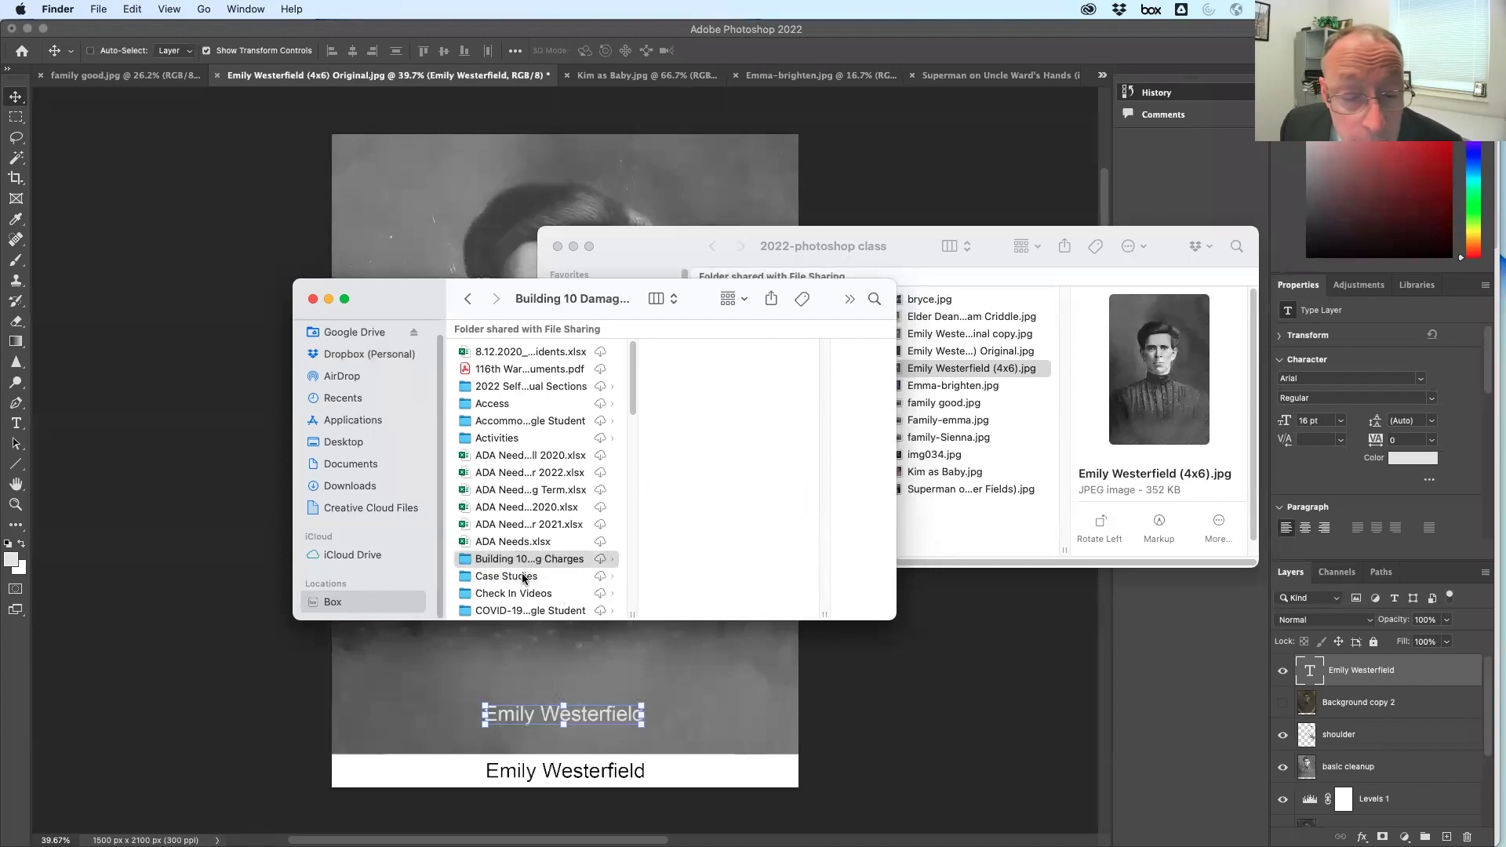
{"action": "scroll", "coordinate": [529, 491], "scroll_direction": "down", "scroll_amount": 5}
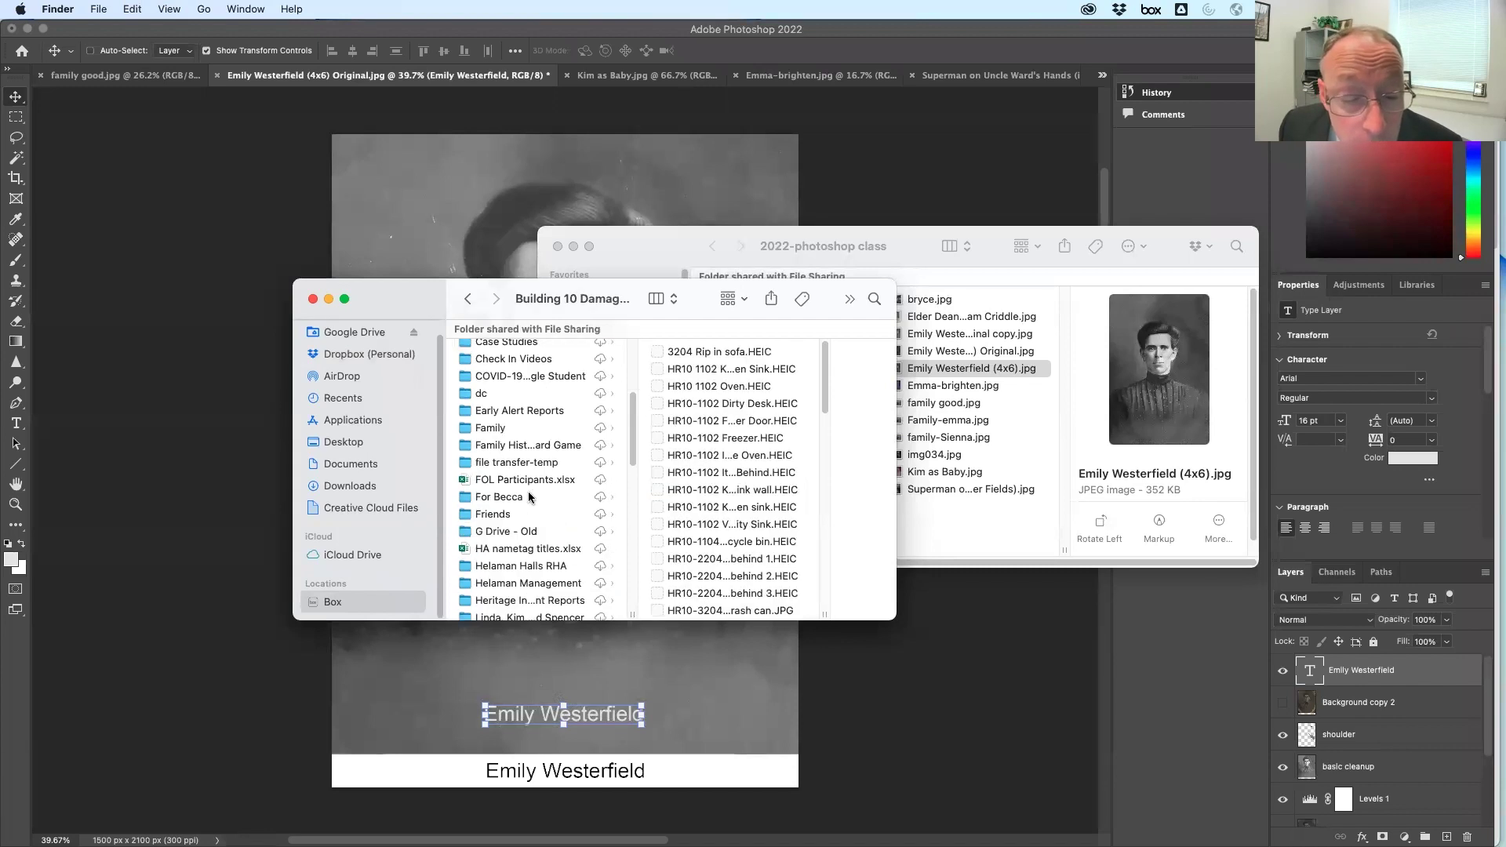
{"action": "left_click", "coordinate": [532, 431]}
{"action": "scroll", "coordinate": [533, 502], "scroll_direction": "down", "scroll_amount": 2}
{"action": "scroll", "coordinate": [534, 509], "scroll_direction": "down", "scroll_amount": 6}
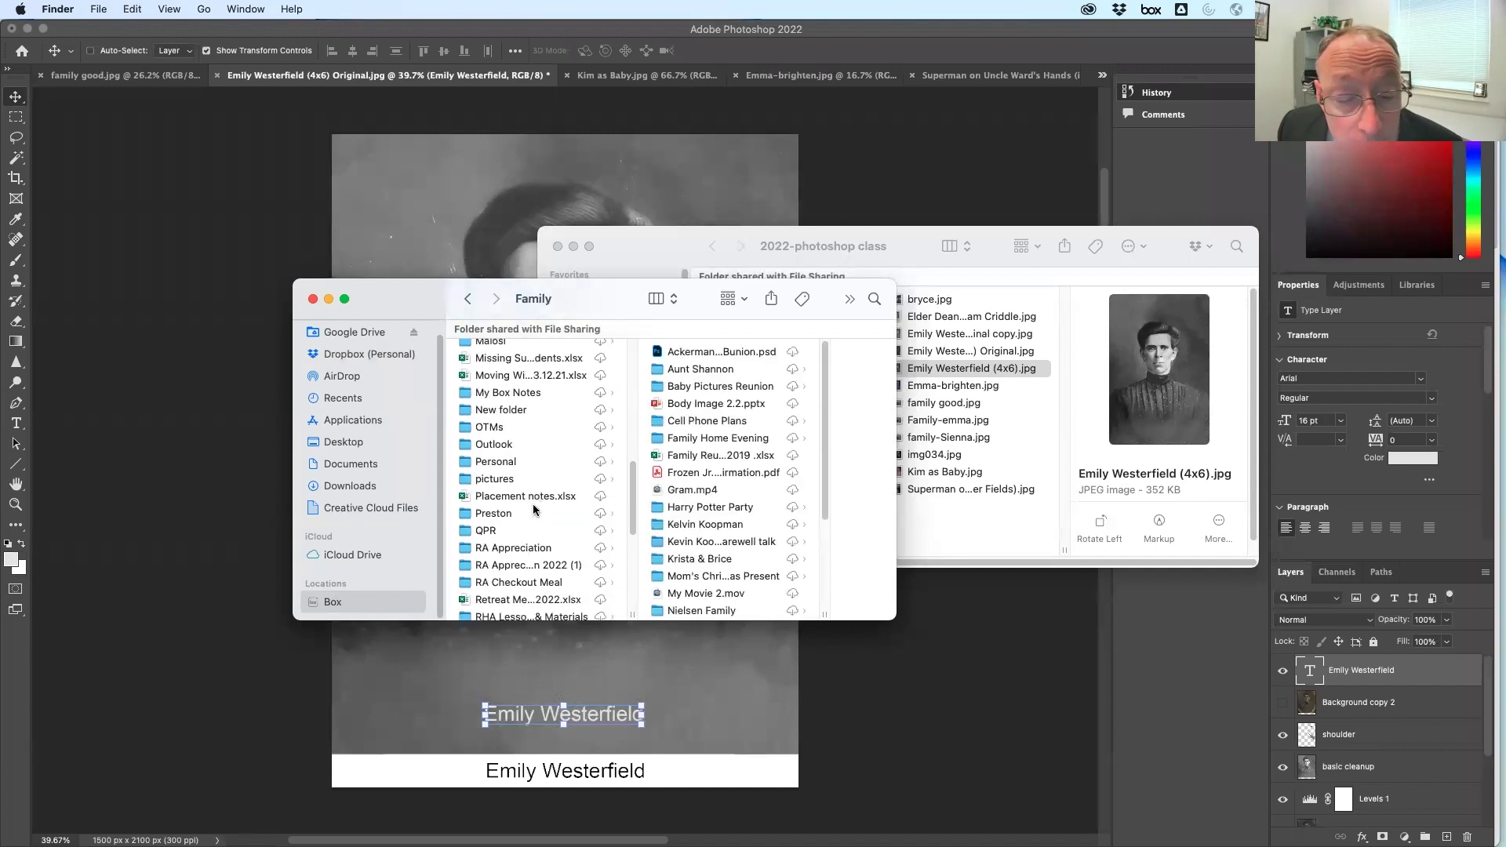
{"action": "left_click", "coordinate": [531, 480]}
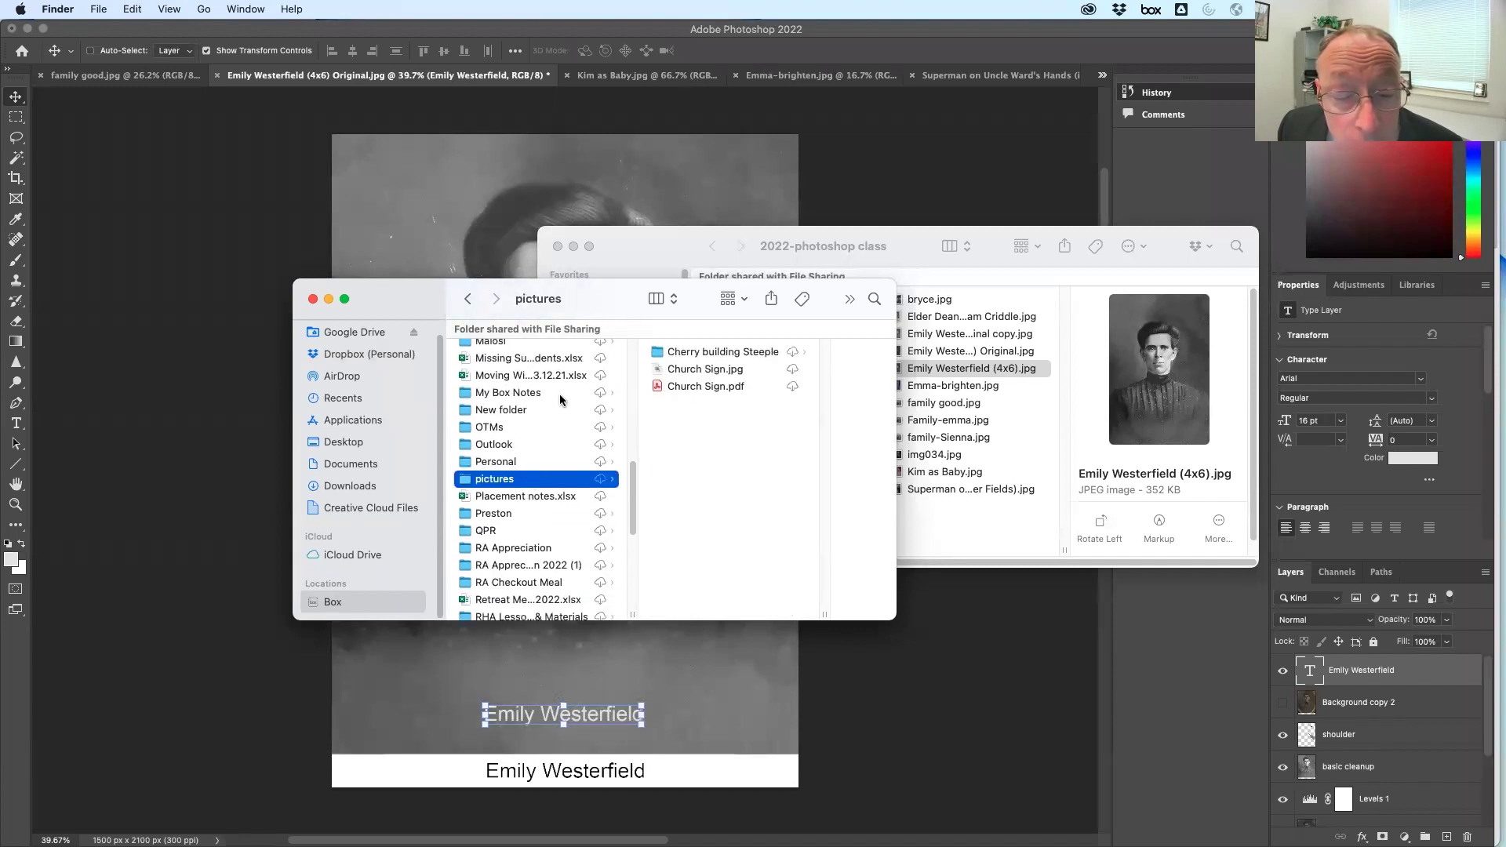
{"action": "scroll", "coordinate": [517, 557], "scroll_direction": "down", "scroll_amount": 6}
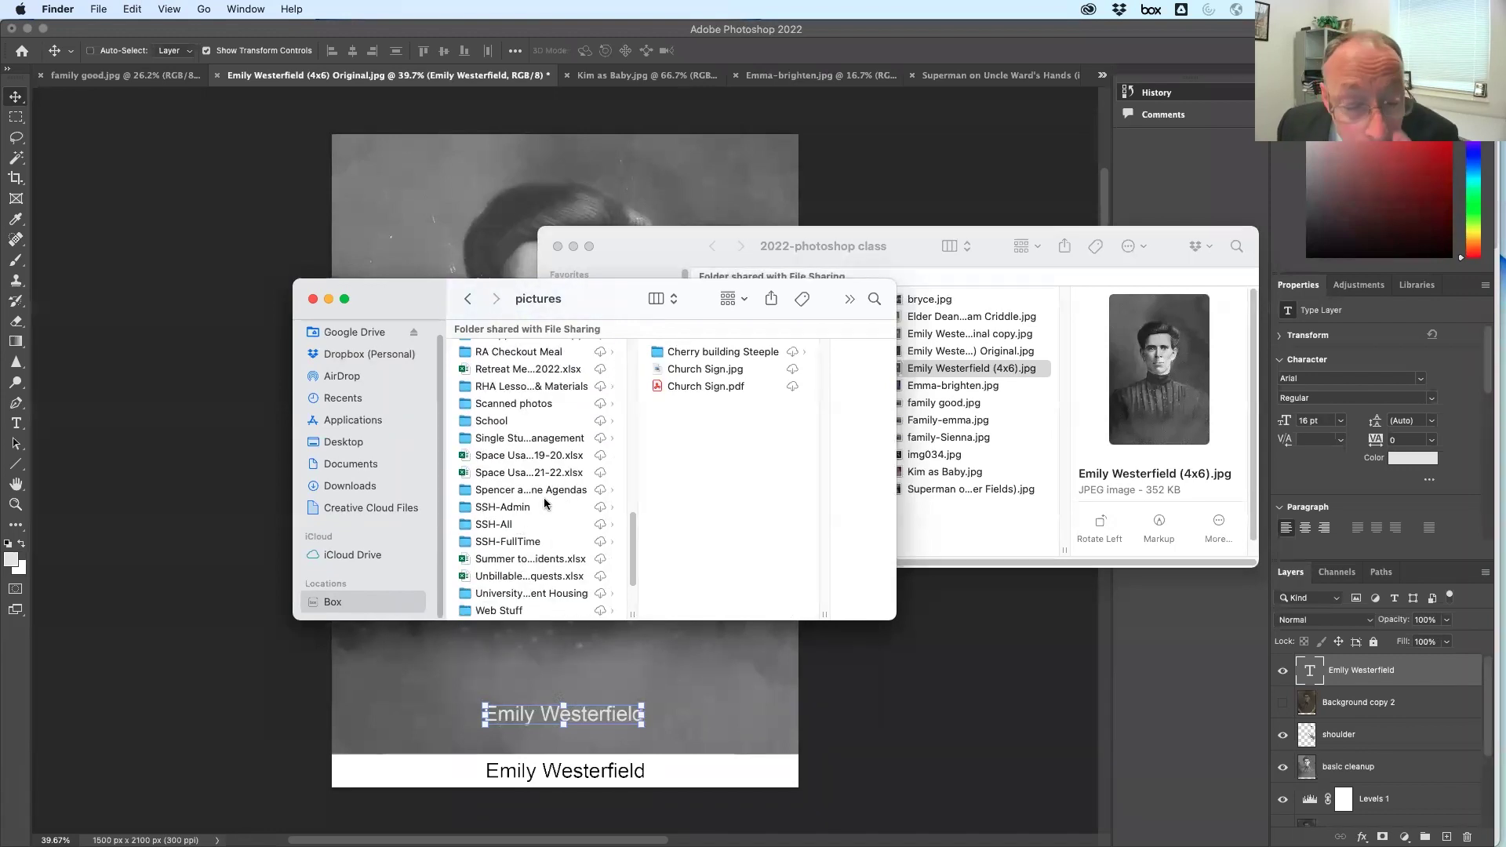
Open Scanned photos › Family History Photos › Family Photo Journals › 1999 and select 1999_page_005.jpg
{"action": "left_click", "coordinate": [541, 405]}
{"action": "left_click", "coordinate": [700, 370]}
{"action": "left_click", "coordinate": [637, 390]}
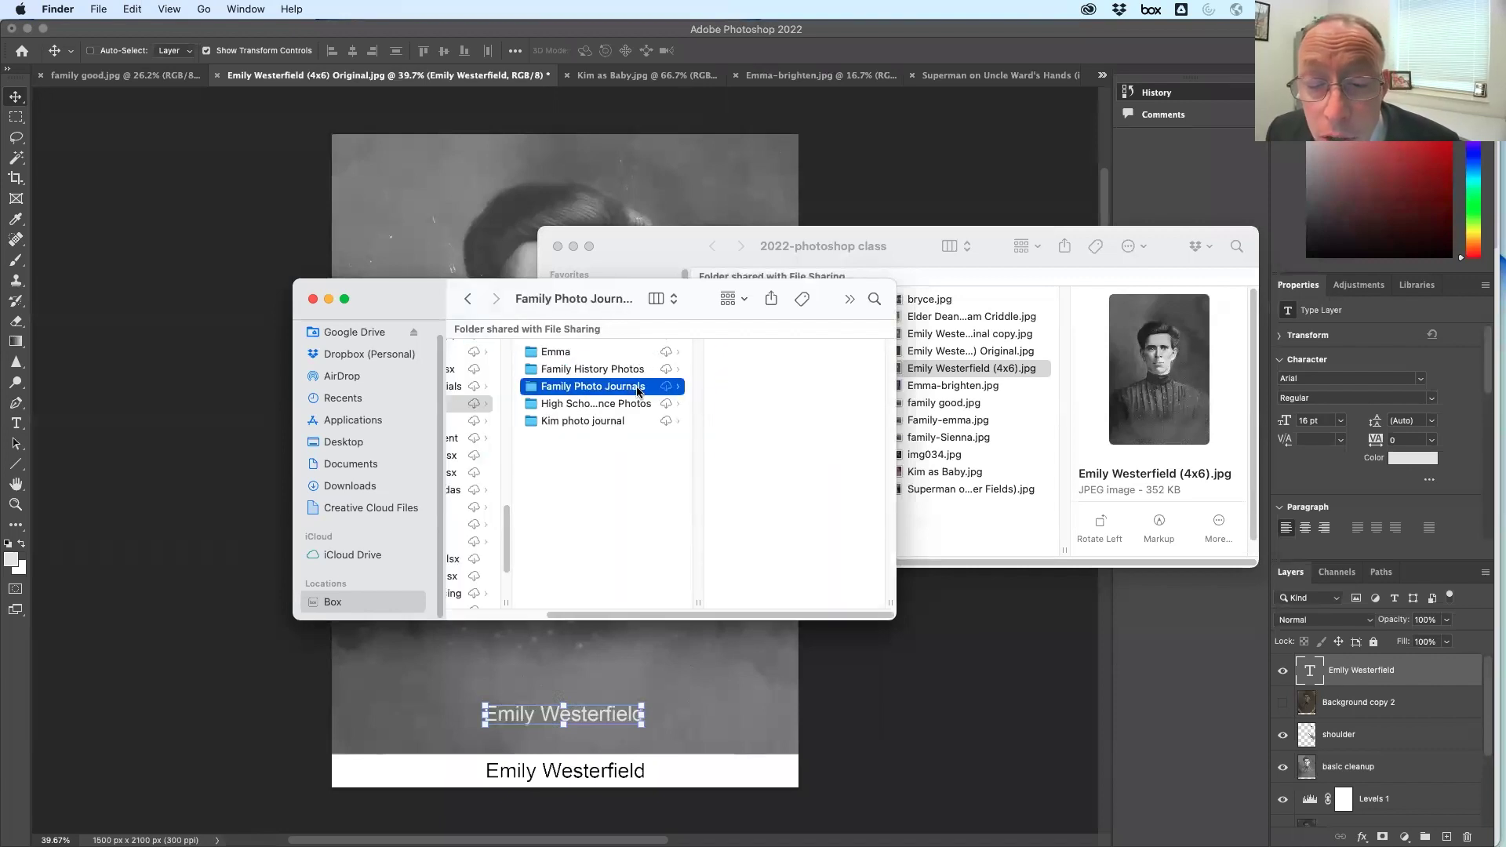
{"action": "left_click", "coordinate": [749, 507]}
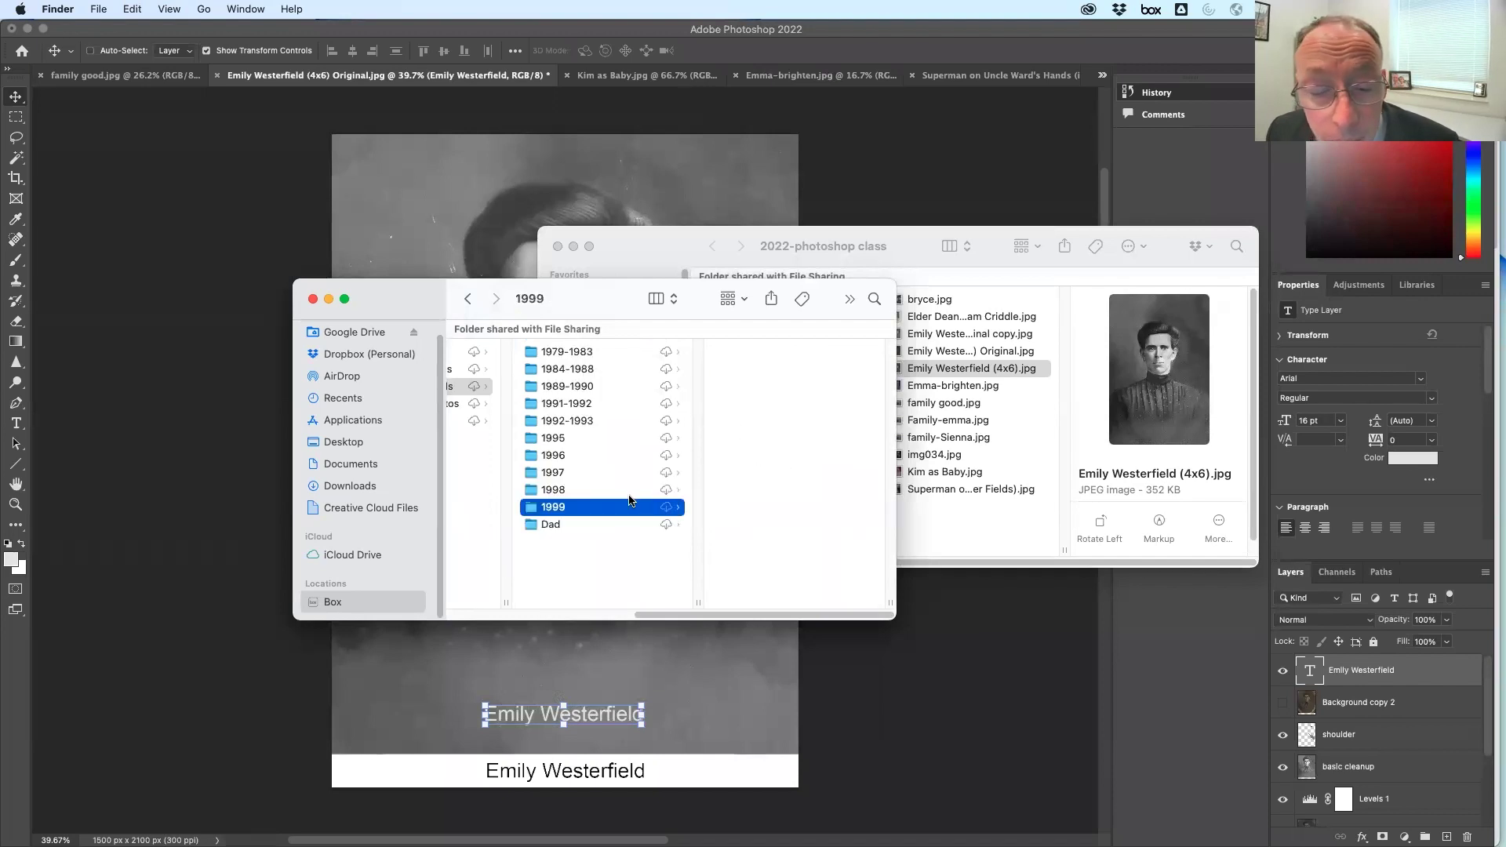
{"action": "left_click", "coordinate": [761, 421]}
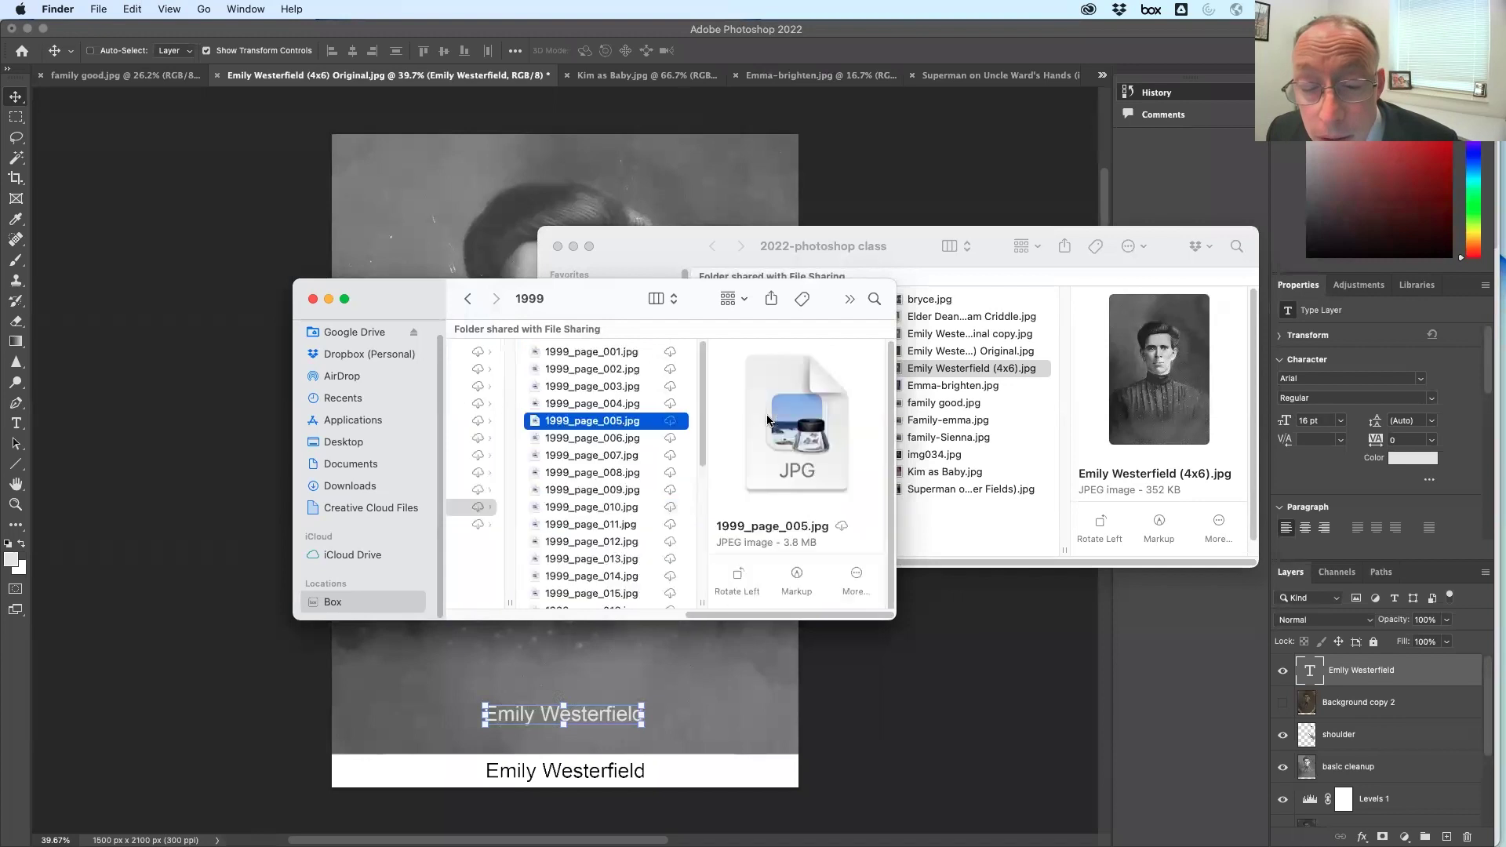
Copy 1999_page_005.jpg into the 2022-photoshop class folder and preview it
{"action": "key", "text": "space"}
{"action": "key", "text": "space"}
{"action": "left_click_drag", "start_coordinate": [751, 355], "coordinate": [1210, 74]}
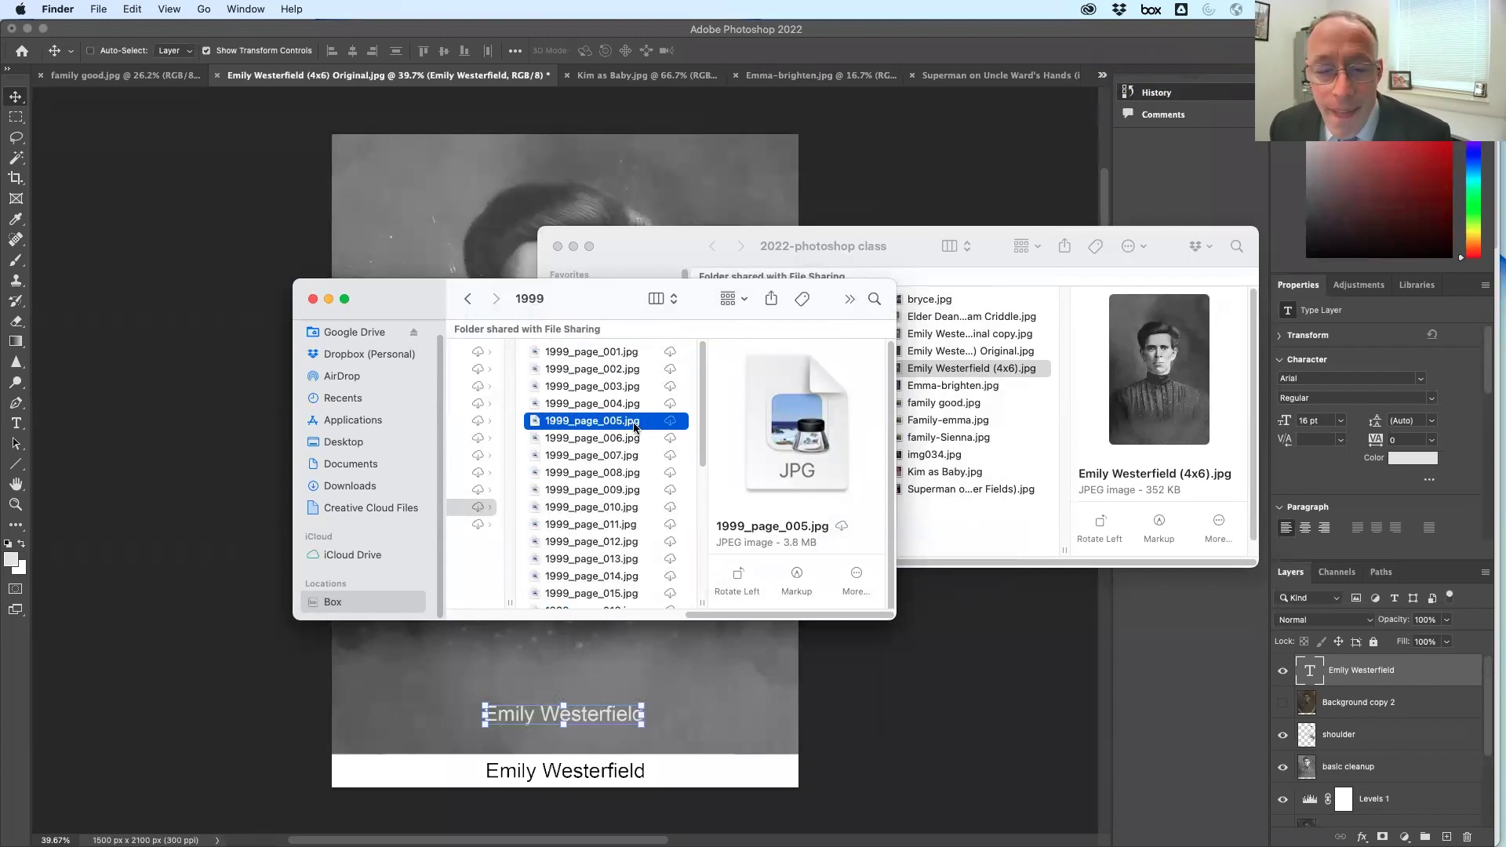
{"action": "left_click_drag", "start_coordinate": [891, 474], "coordinate": [1001, 537]}
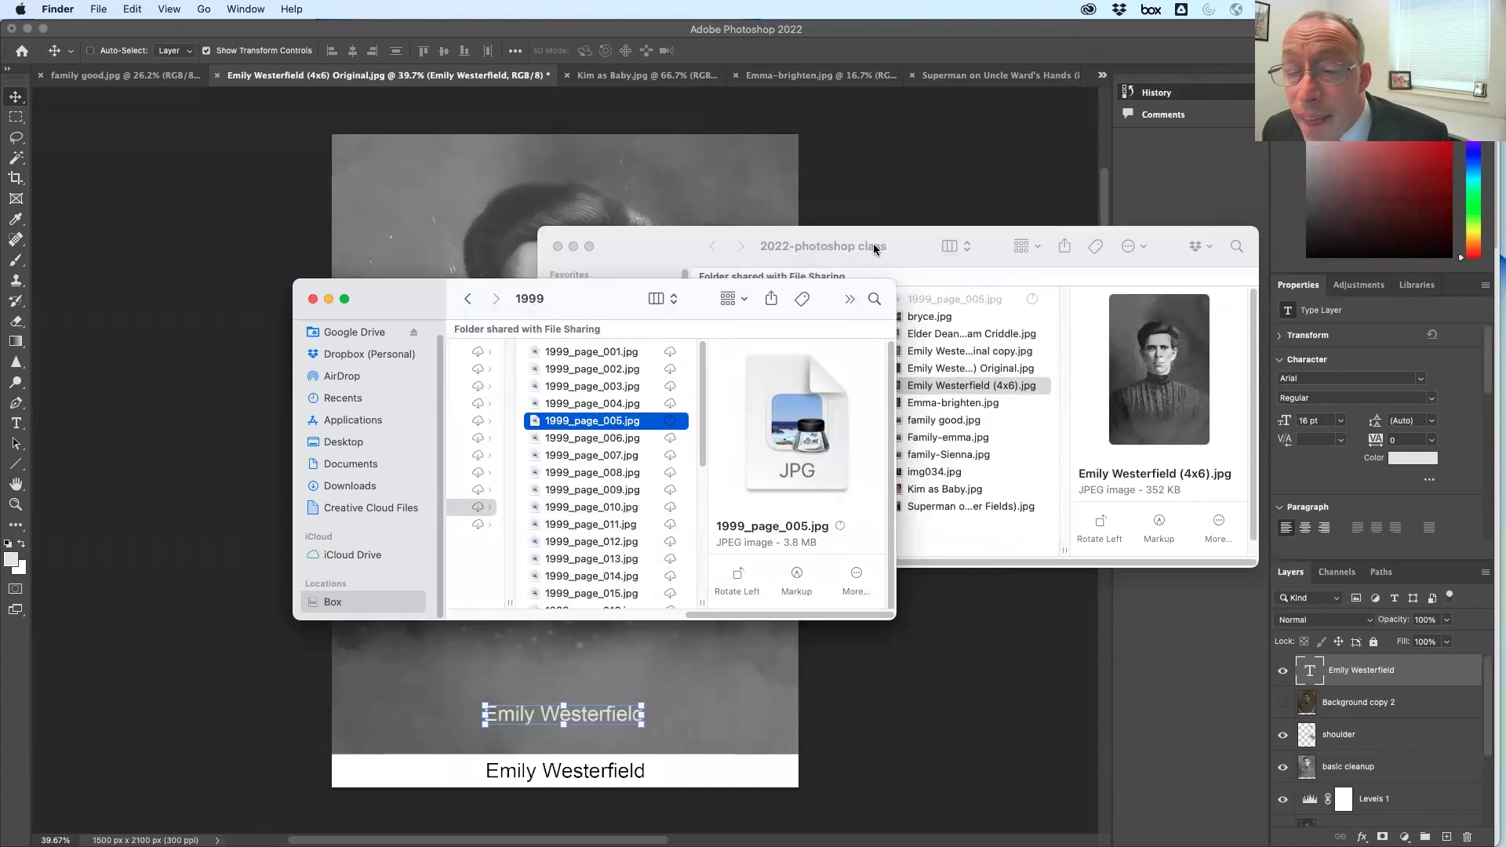
{"action": "left_click", "coordinate": [876, 250]}
{"action": "left_click", "coordinate": [938, 300]}
{"action": "key", "text": "space"}
{"action": "key", "text": "space"}
Copy 1999_page_007.jpg into the 2022-photoshop class folder and preview it
{"action": "left_click", "coordinate": [425, 295]}
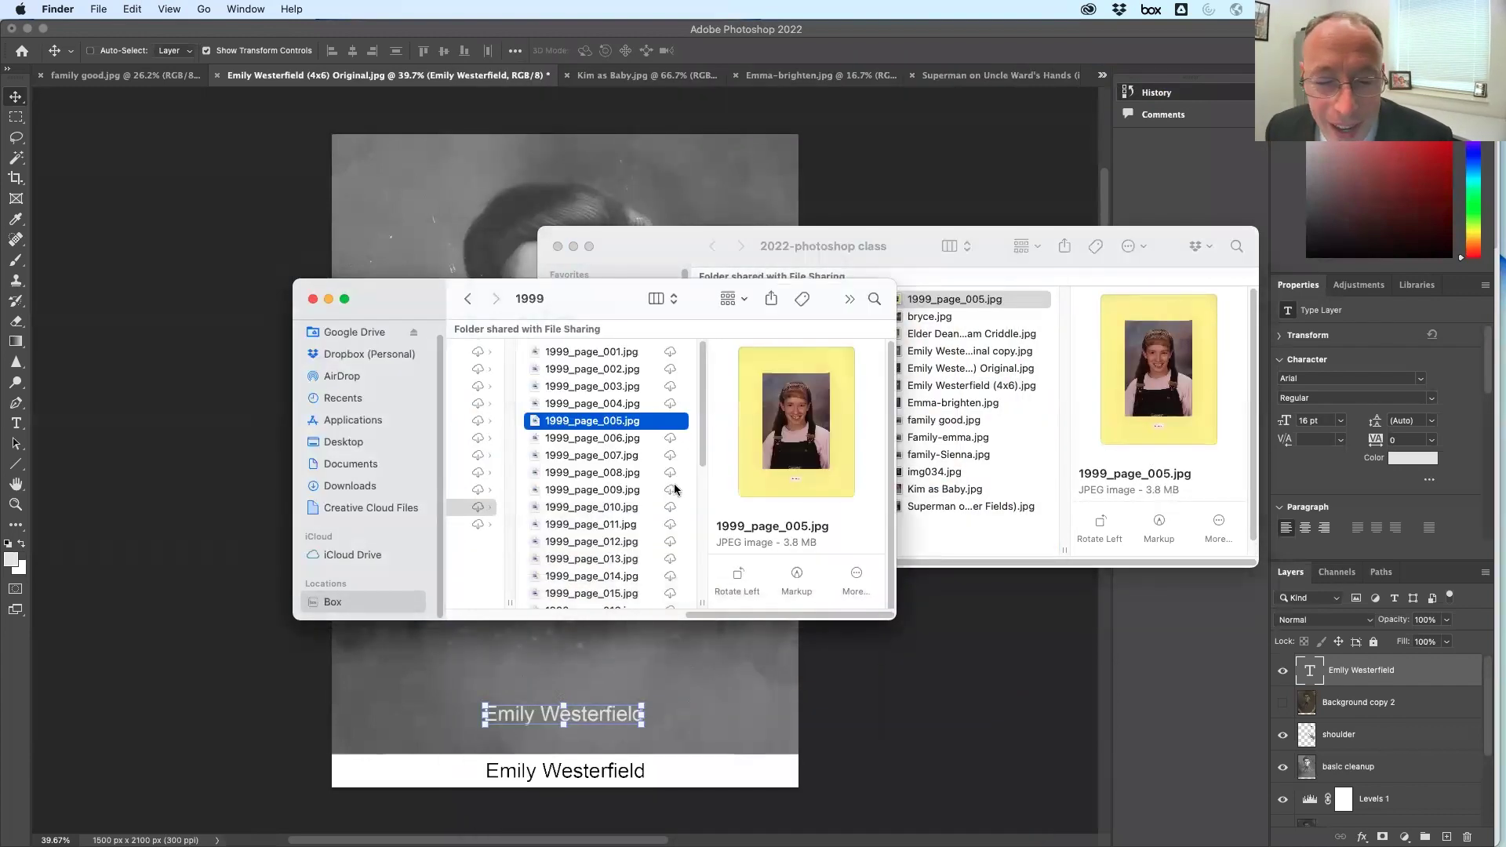
{"action": "left_click", "coordinate": [626, 437]}
{"action": "left_click", "coordinate": [610, 457]}
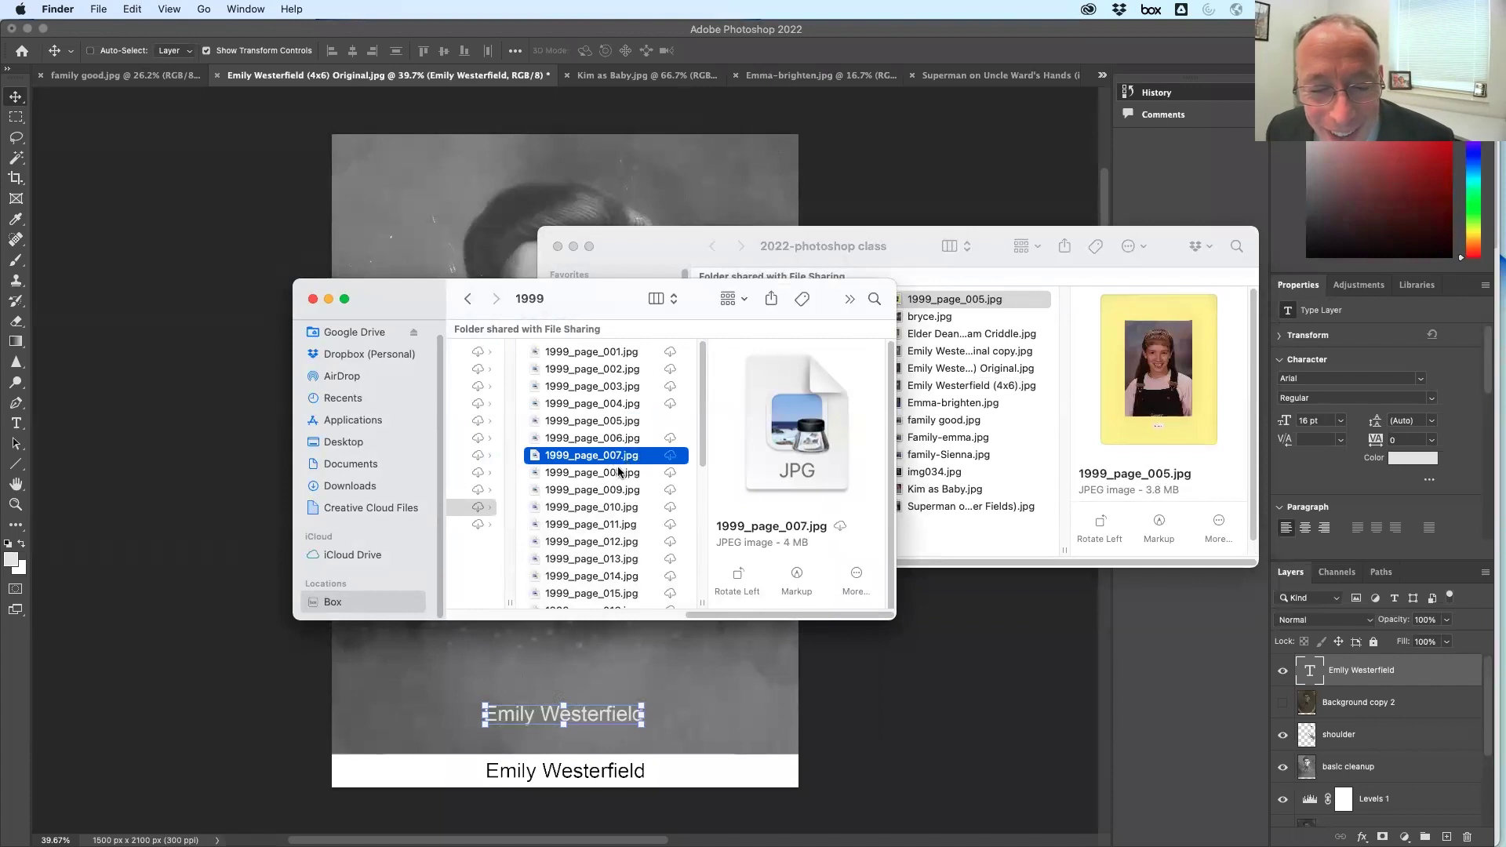
{"action": "left_click_drag", "start_coordinate": [608, 465], "coordinate": [997, 530]}
{"action": "left_click", "coordinate": [968, 318]}
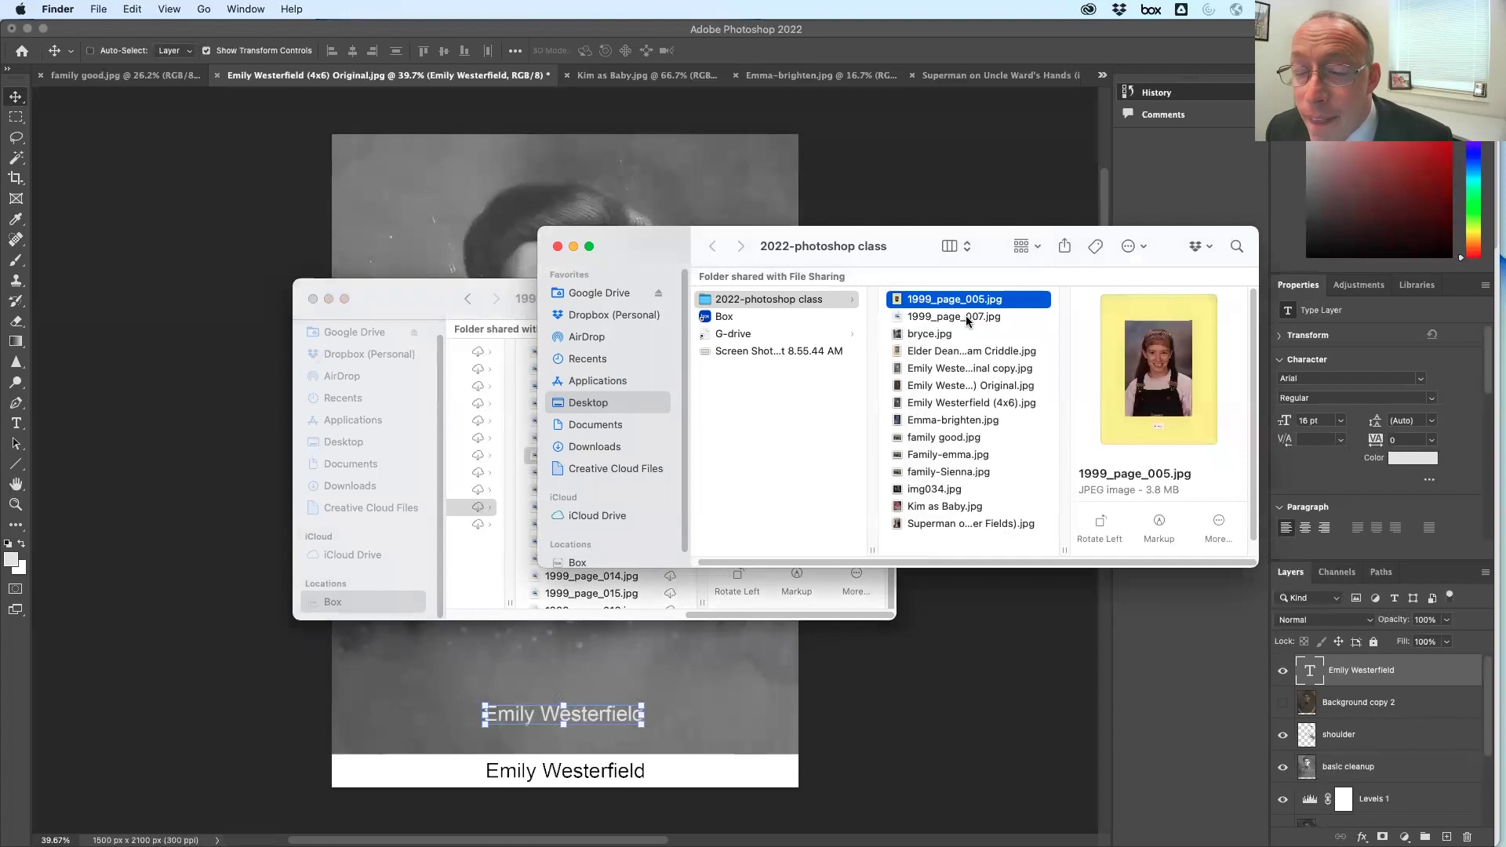
{"action": "left_click", "coordinate": [968, 319]}
{"action": "key", "text": "space"}
{"action": "key", "text": "space"}
Copy 1991_Page_008.jpg from the 1991-1992 folder into the class folder and preview it
{"action": "left_click", "coordinate": [463, 295]}
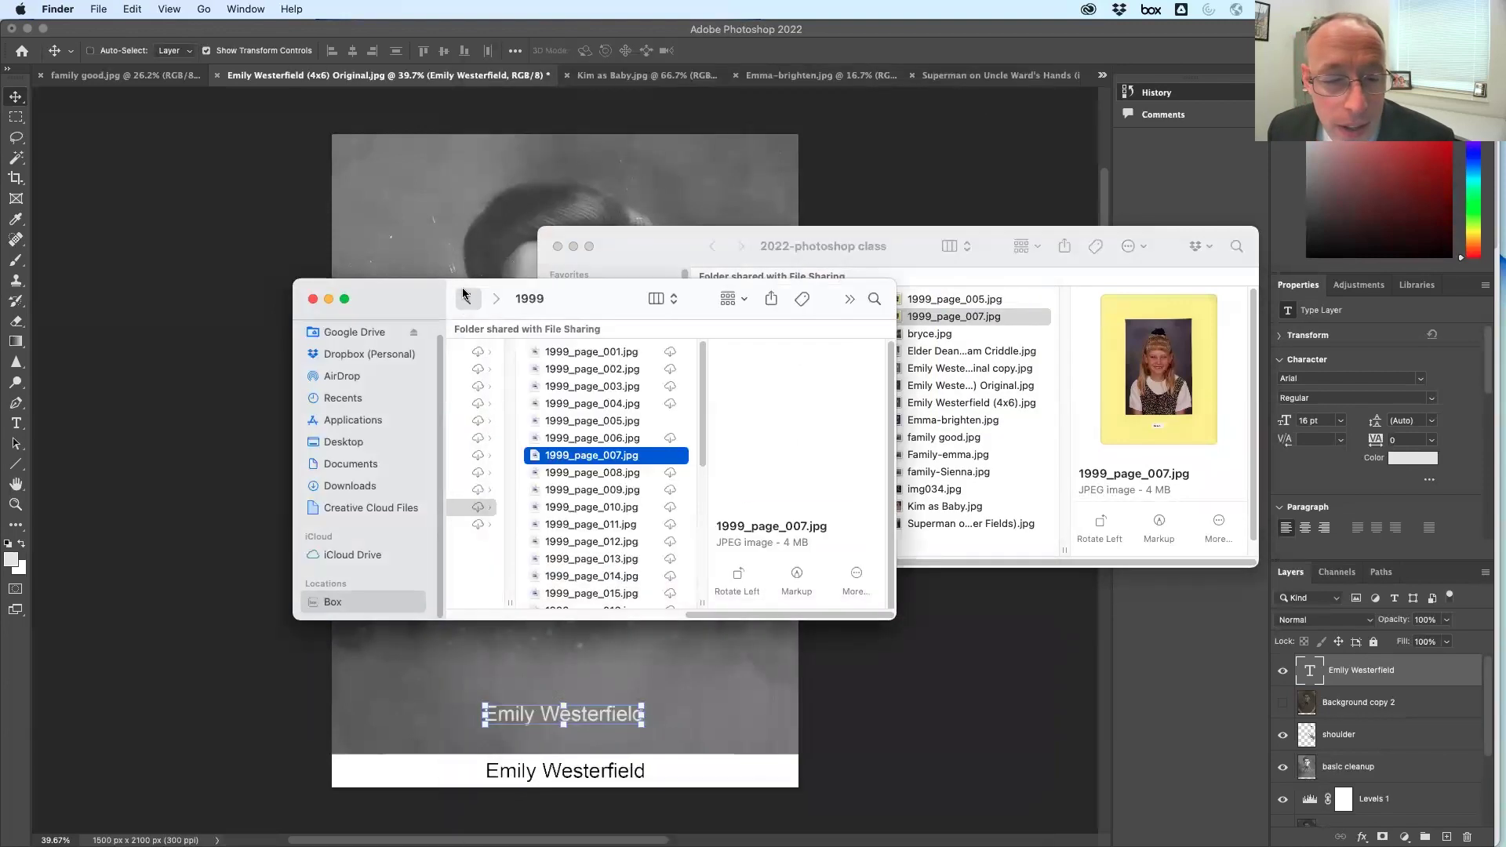
{"action": "left_click", "coordinate": [464, 297]}
{"action": "left_click", "coordinate": [753, 405]}
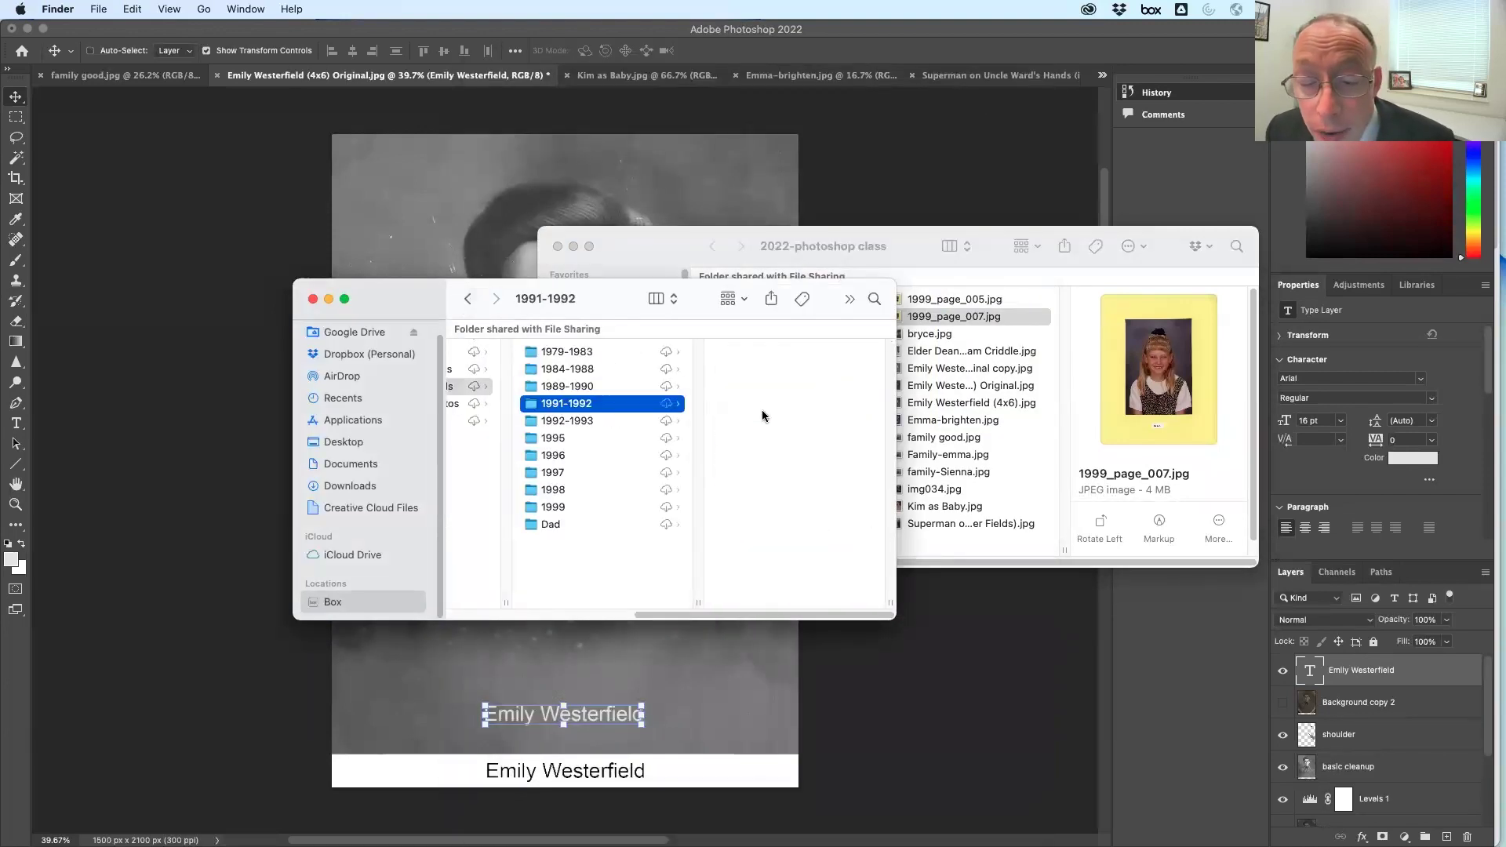
{"action": "left_click", "coordinate": [762, 485]}
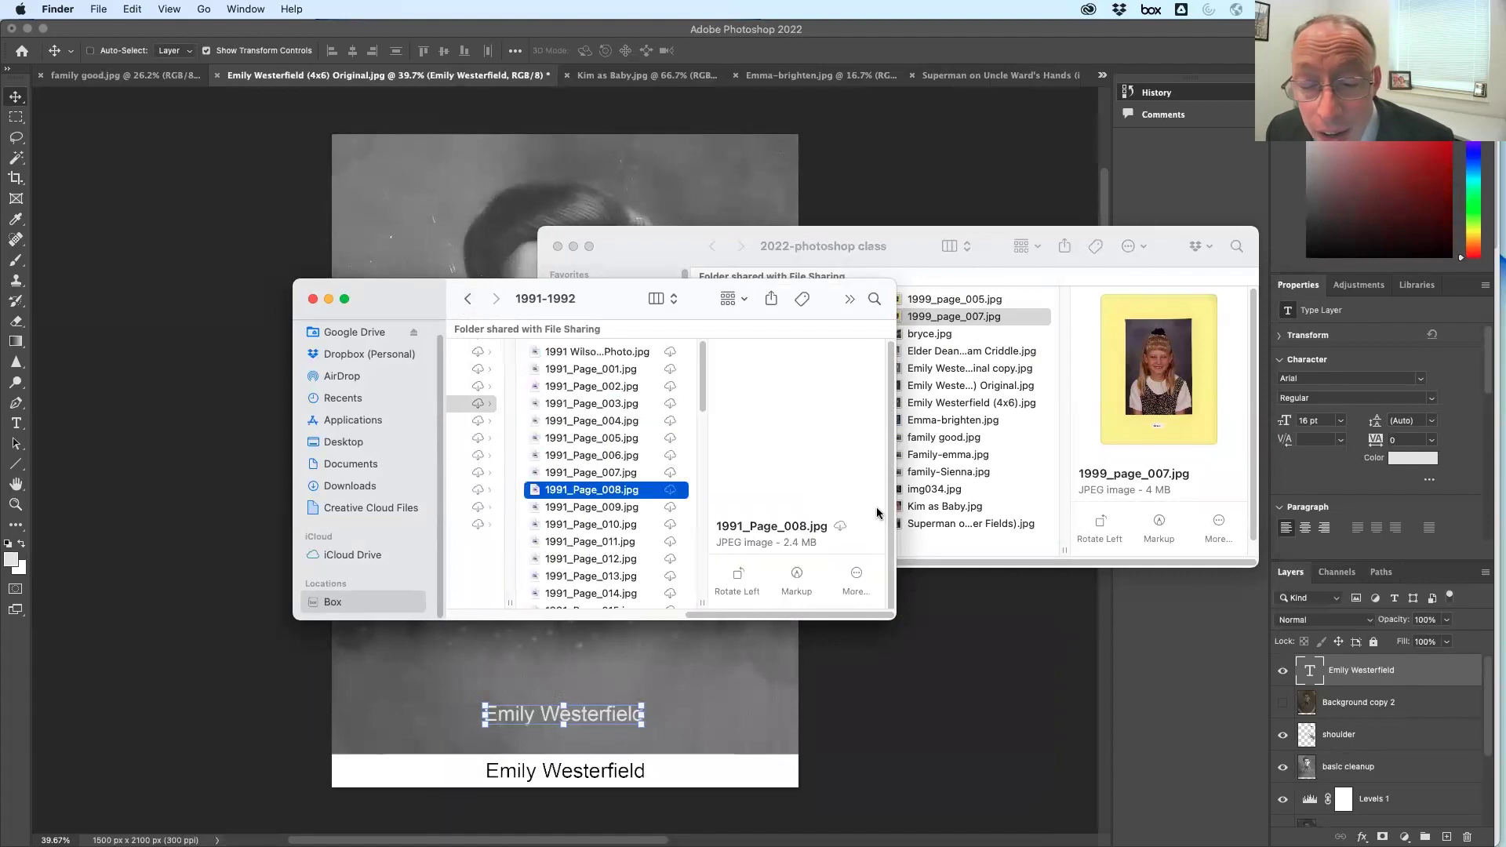
{"action": "left_click_drag", "start_coordinate": [1115, 390], "coordinate": [1028, 300]}
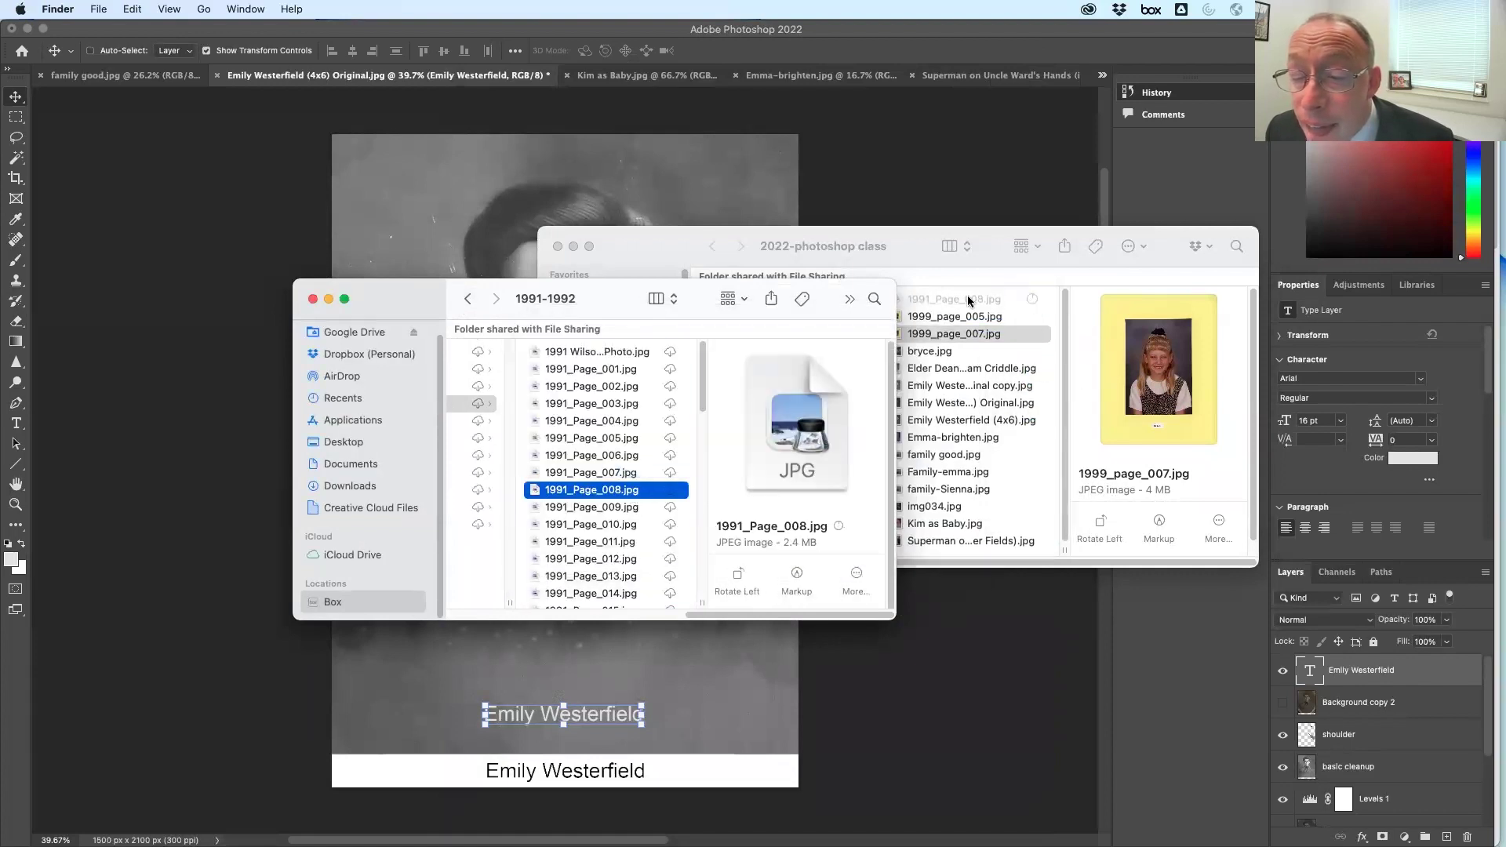
{"action": "key", "text": "space"}
{"action": "key", "text": "space"}
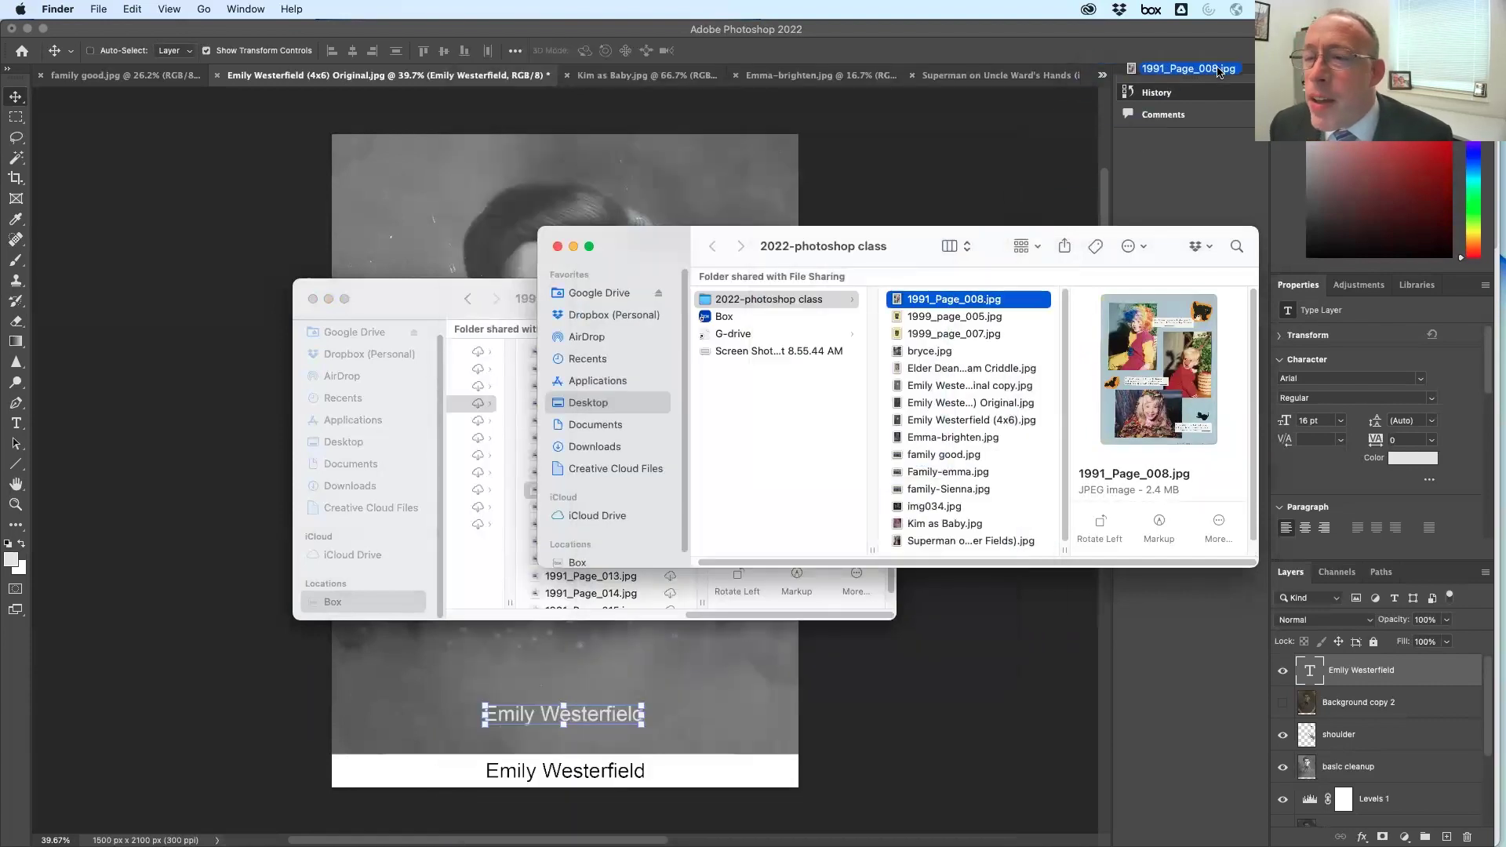
Open 1991_Page_008.jpg in Photoshop and bring Photoshop to the front
{"action": "left_click_drag", "start_coordinate": [1220, 76], "coordinate": [1221, 77]}
{"action": "left_click", "coordinate": [1081, 43]}
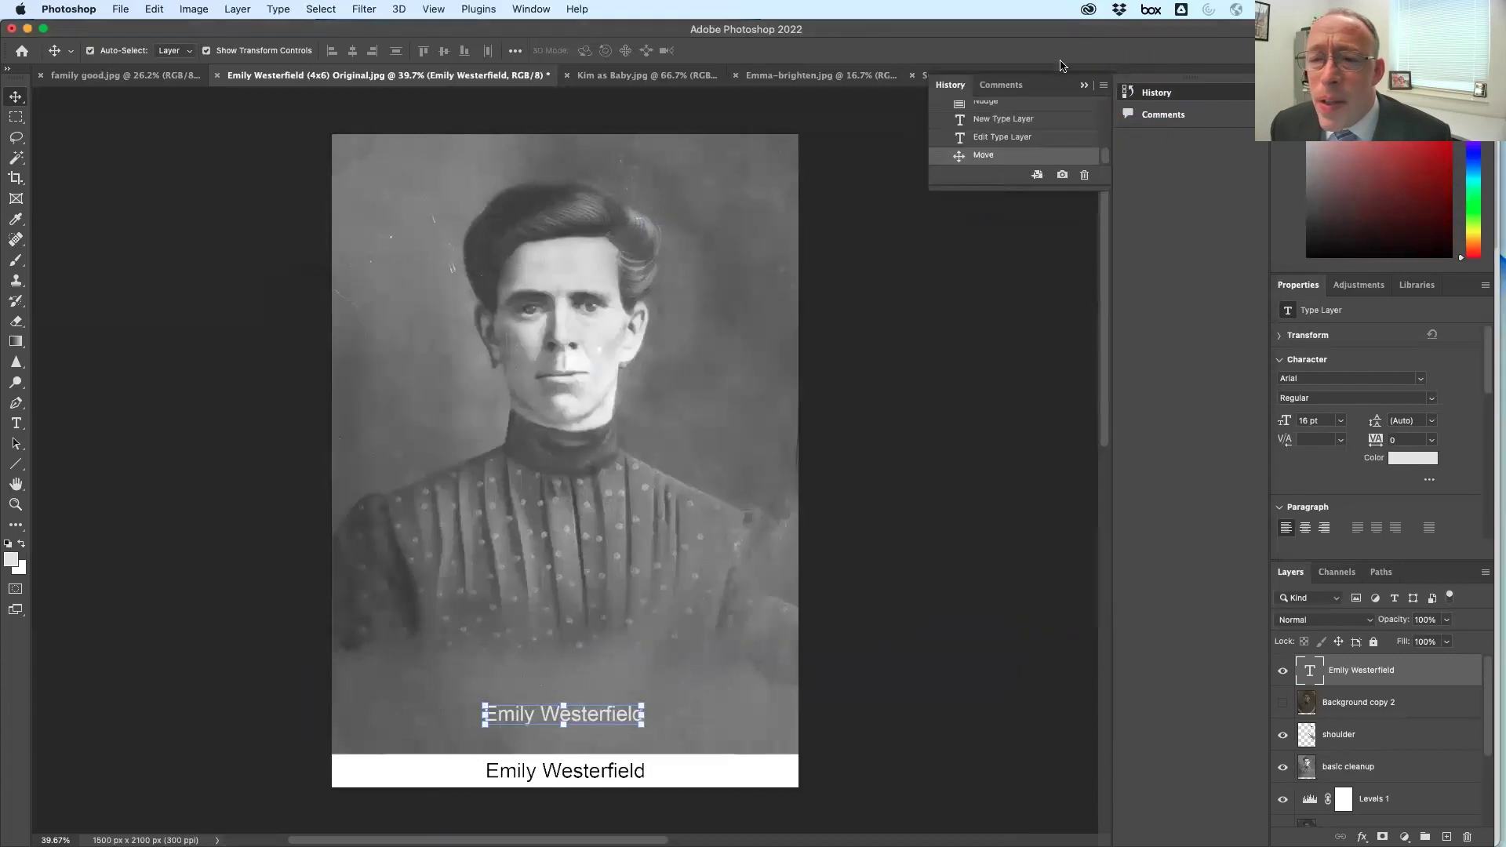
{"action": "key", "text": "super+Tab"}
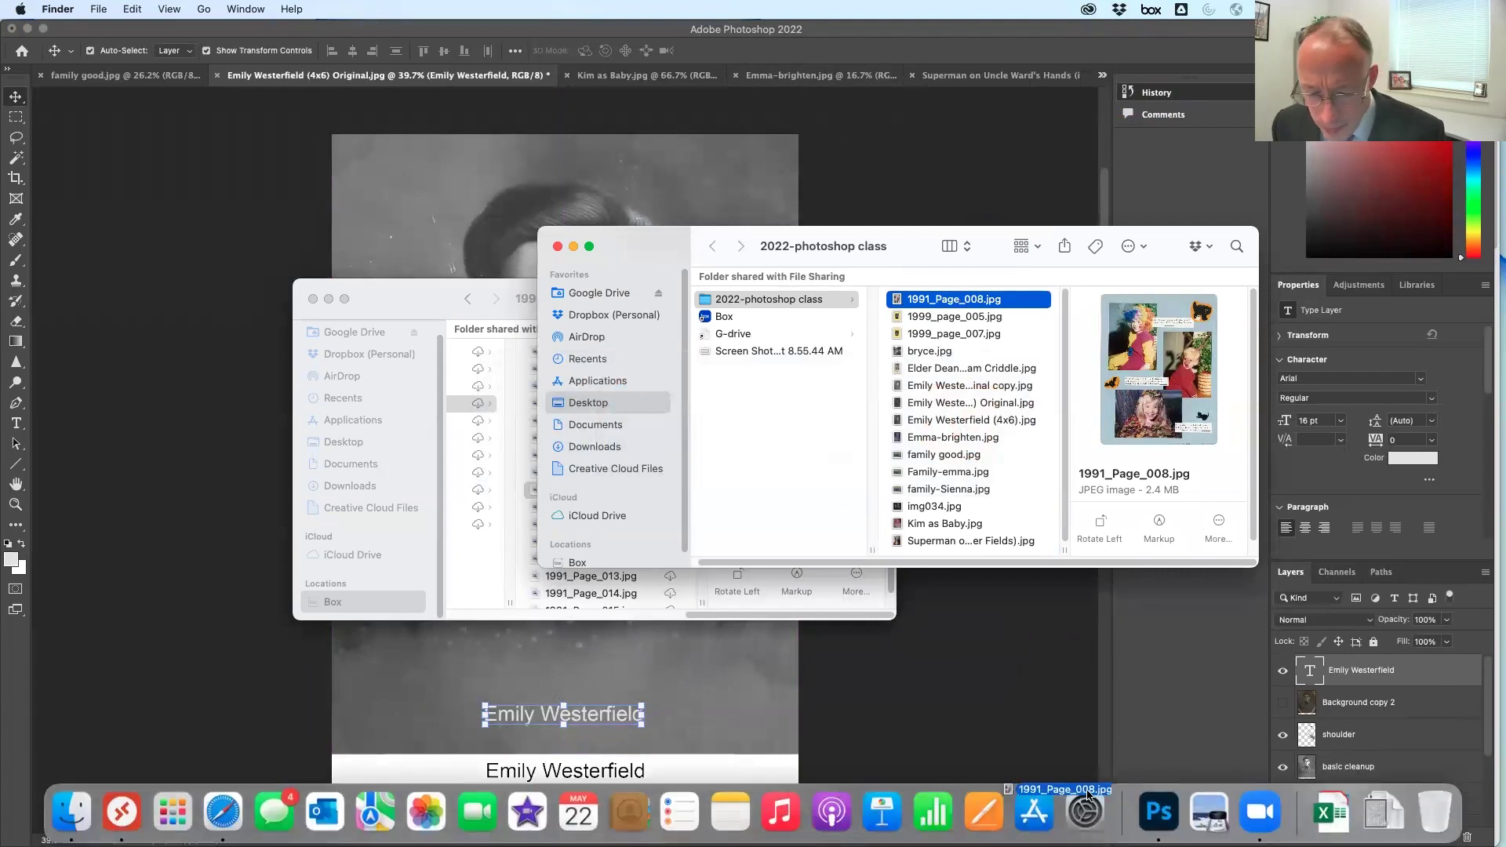
{"action": "left_click", "coordinate": [1158, 810]}
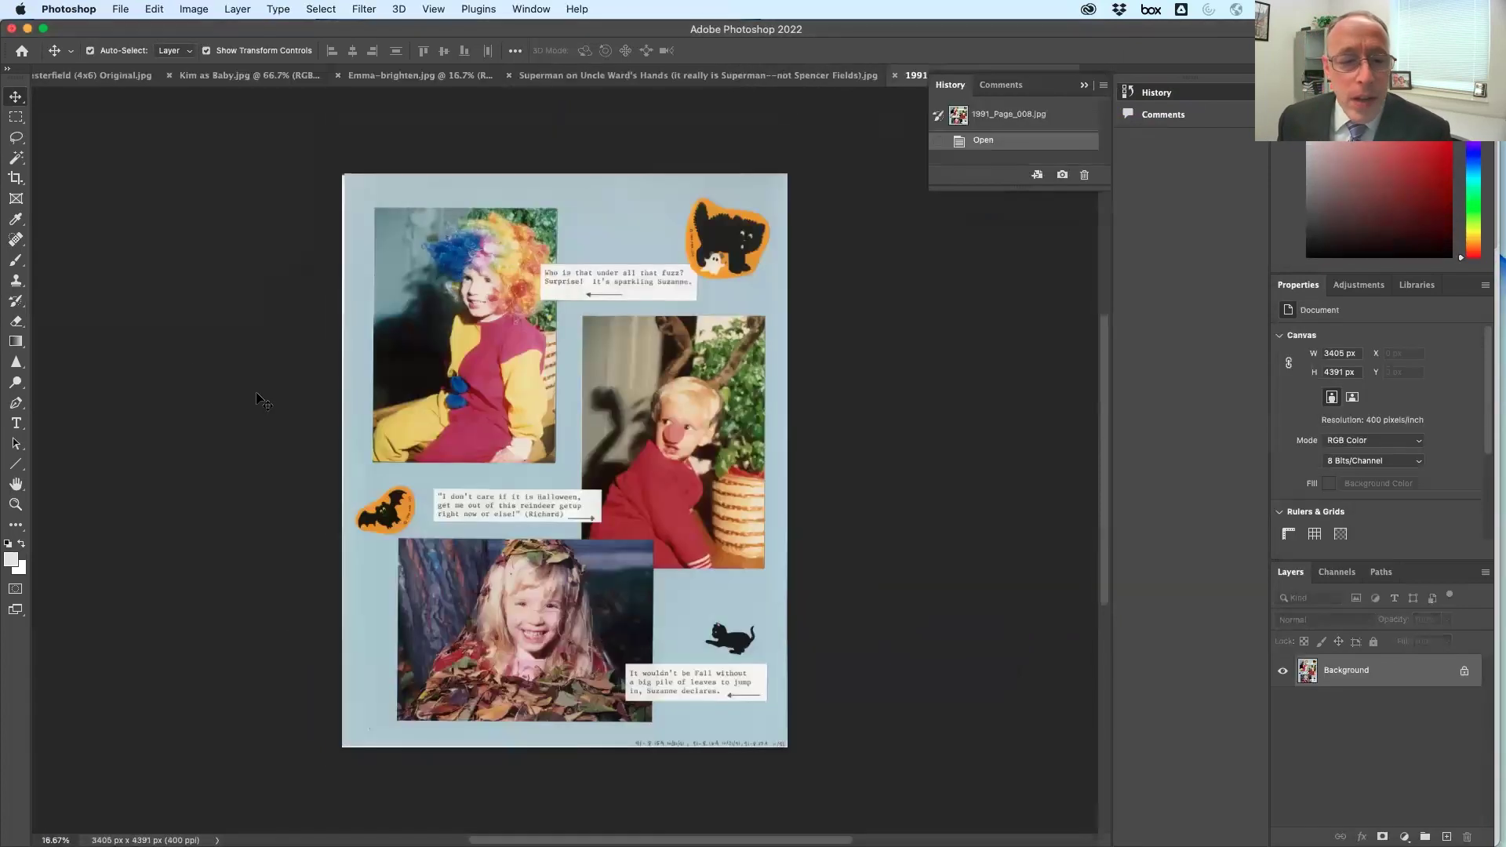
Copy the clown photo from the collage and start a 1367 x 1937 px Clipboard new document
{"action": "left_click", "coordinate": [15, 122]}
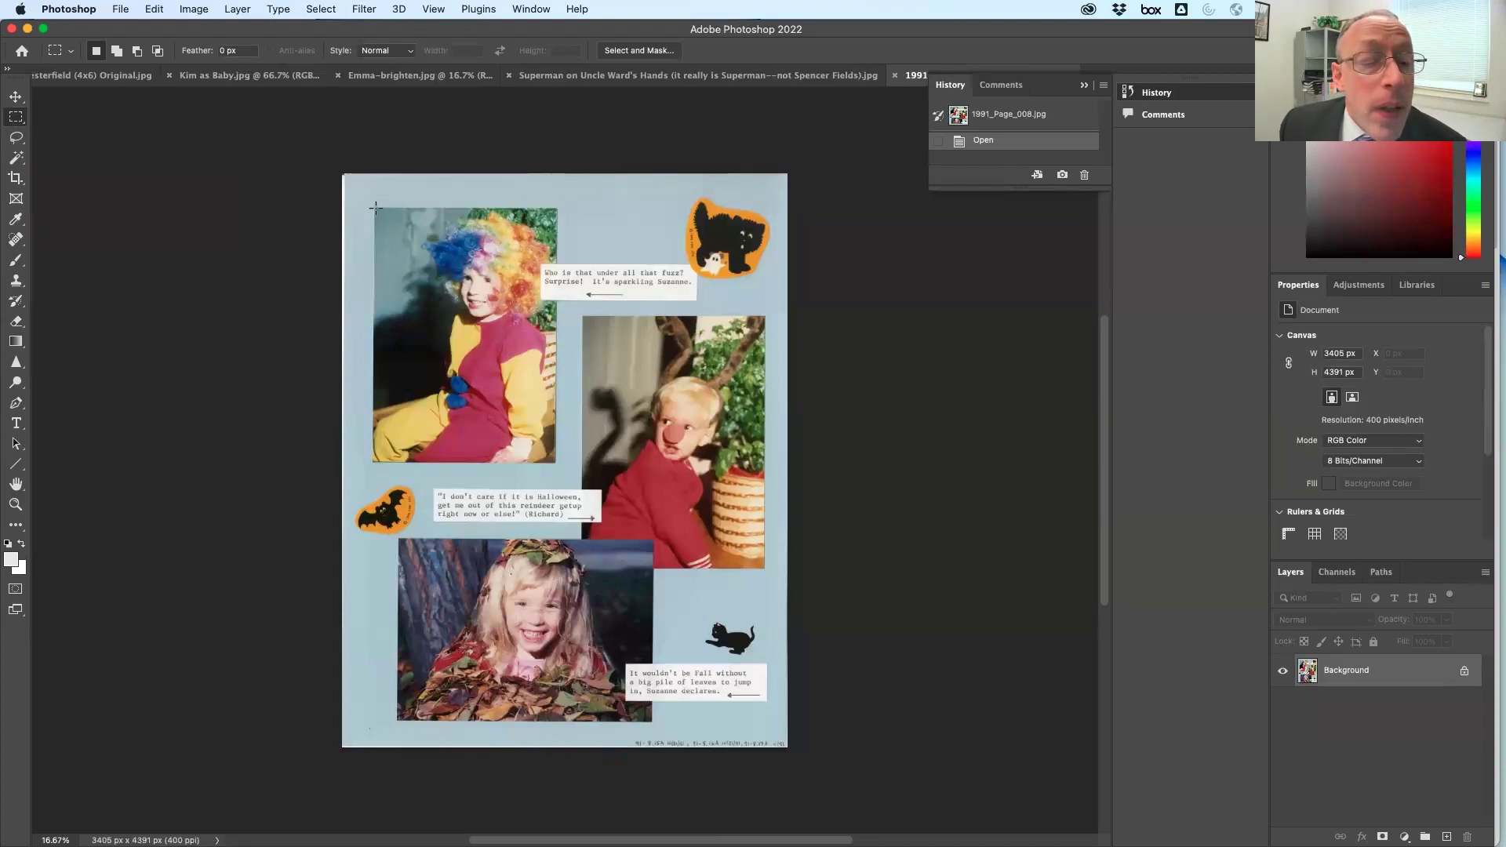
{"action": "left_click_drag", "start_coordinate": [466, 384], "coordinate": [558, 462]}
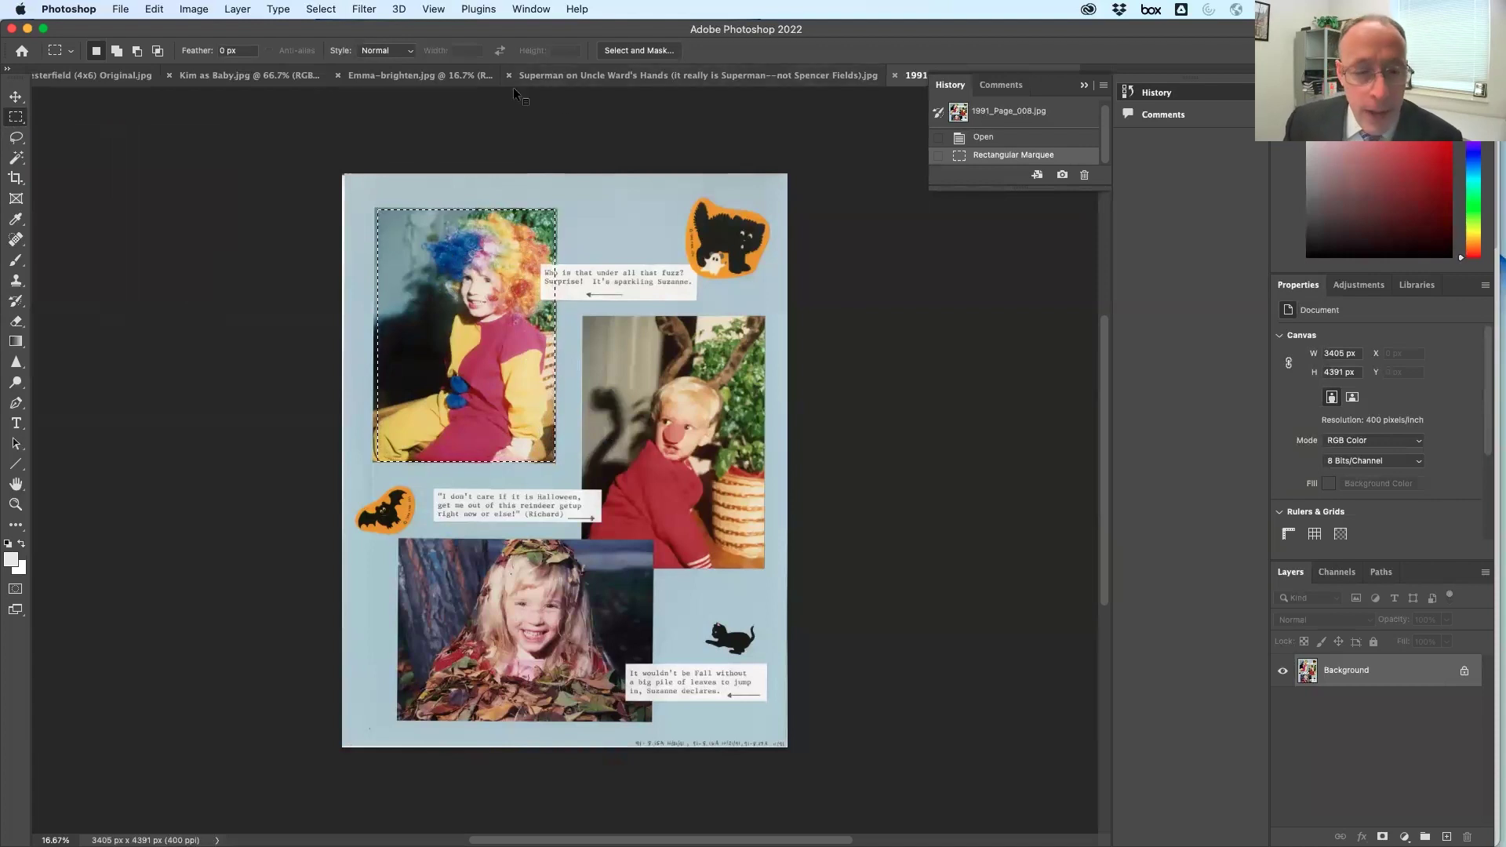
{"action": "left_click", "coordinate": [153, 9]}
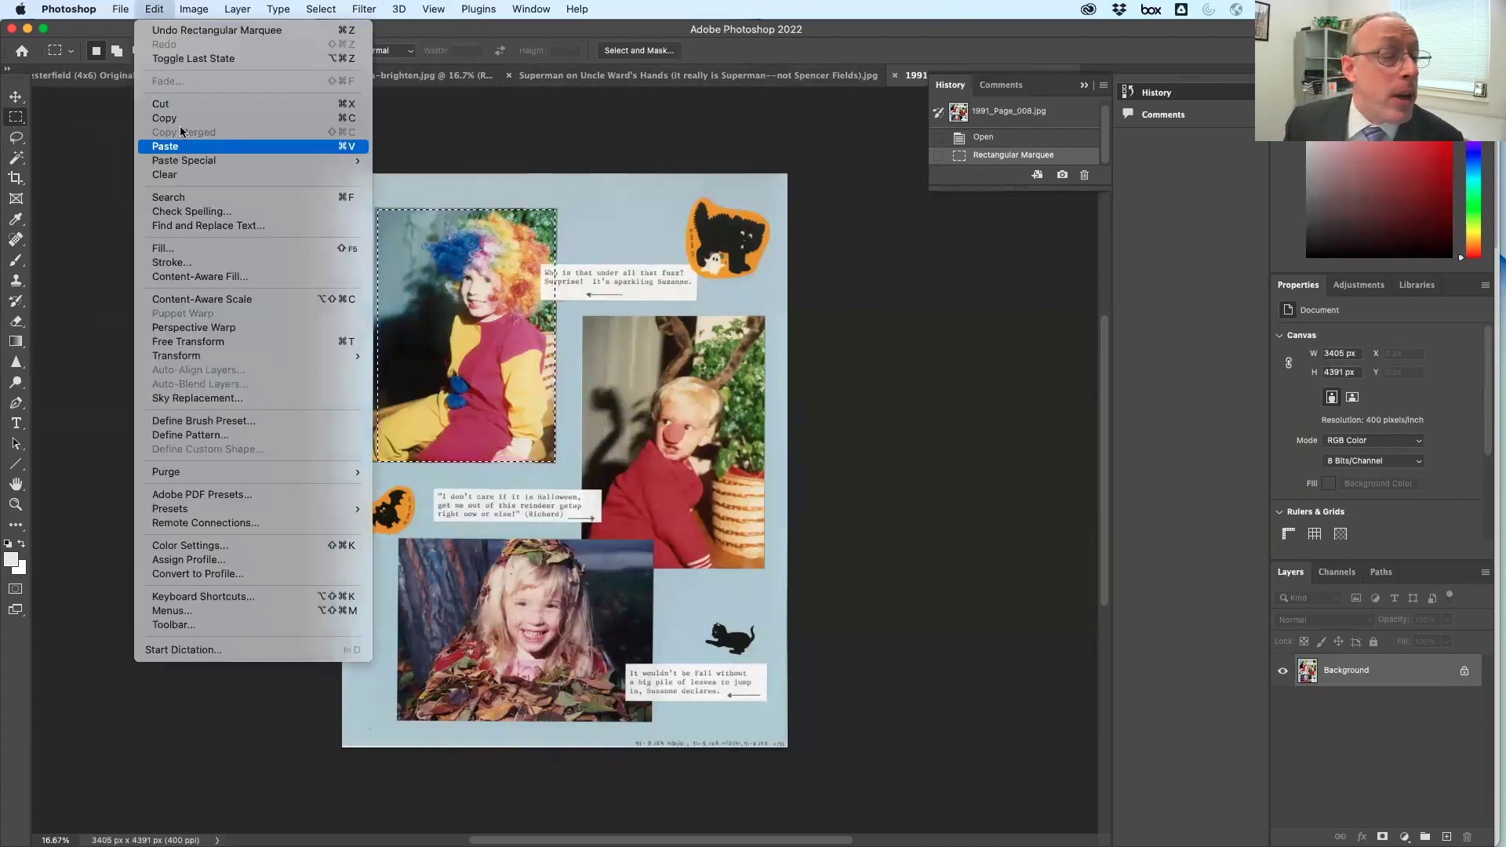
{"action": "left_click", "coordinate": [179, 119]}
{"action": "left_click", "coordinate": [120, 8]}
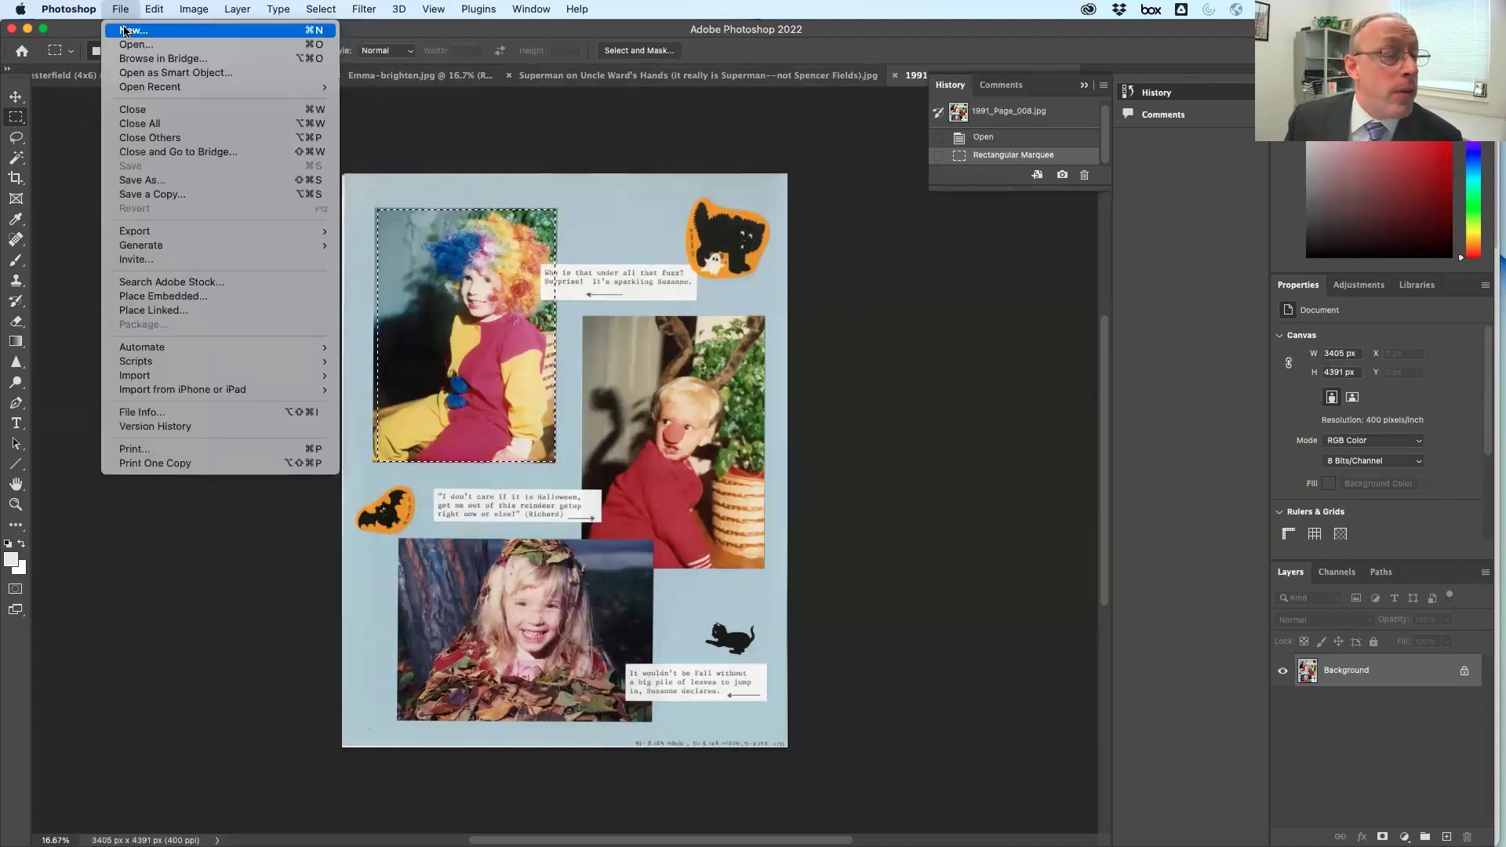
{"action": "left_click", "coordinate": [126, 32]}
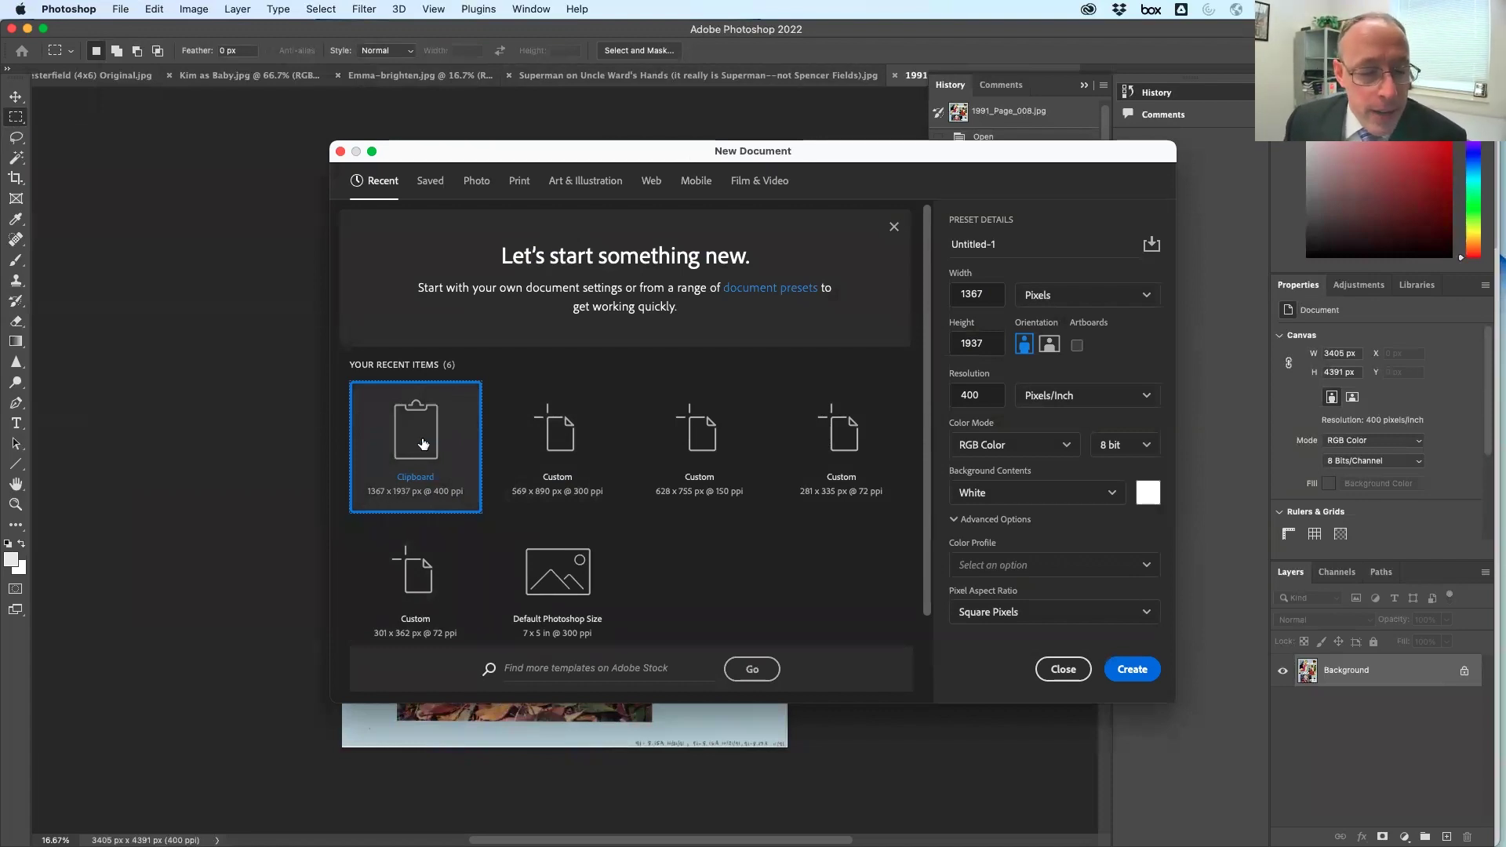
Create the document, paste and merge the clown photo, and duplicate Background as Background copy
{"action": "double_click", "coordinate": [442, 421]}
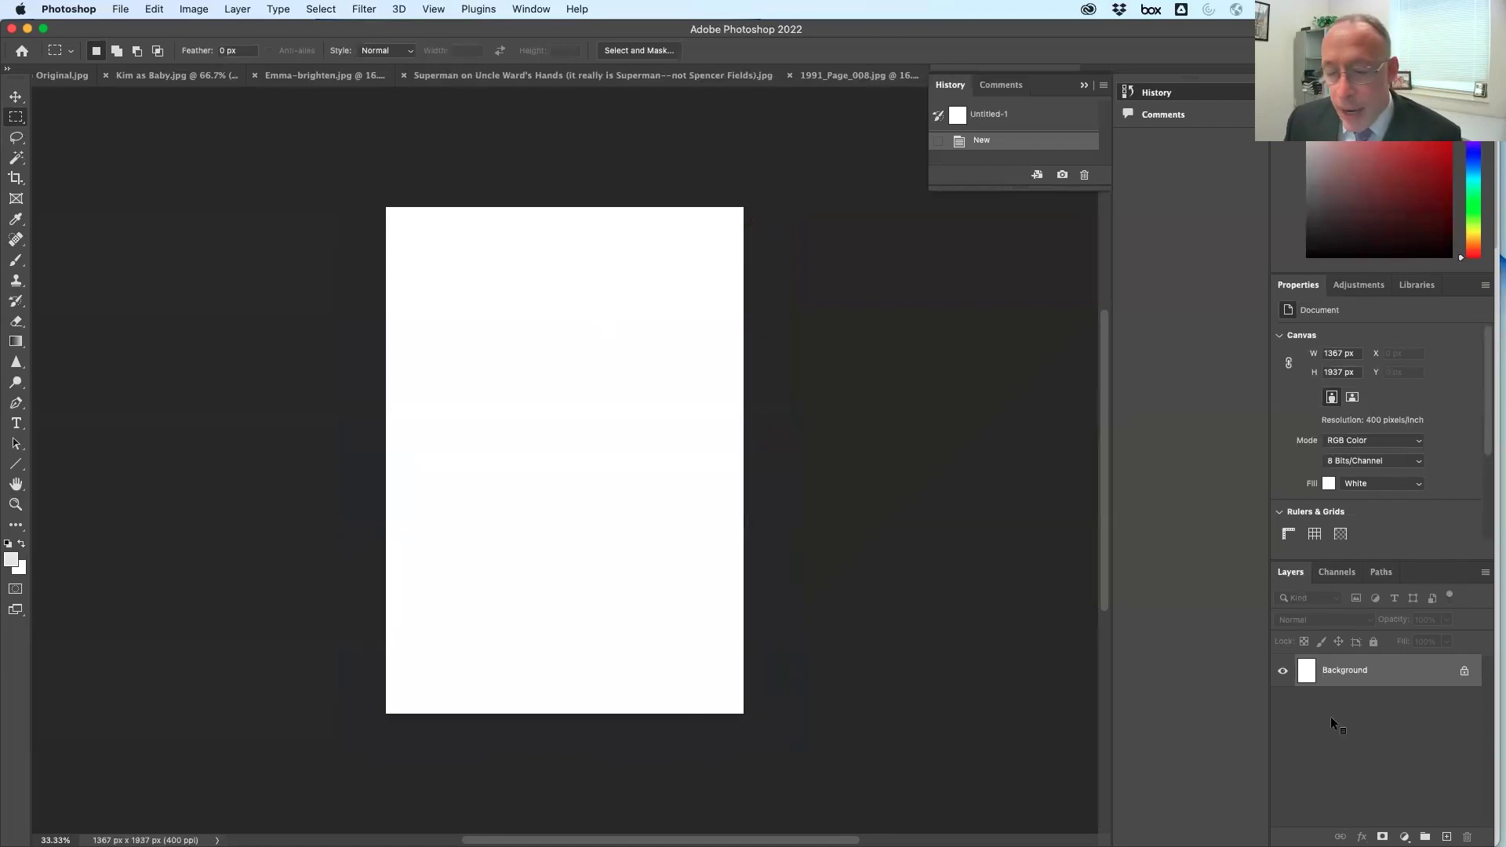
{"action": "key", "text": "super+v"}
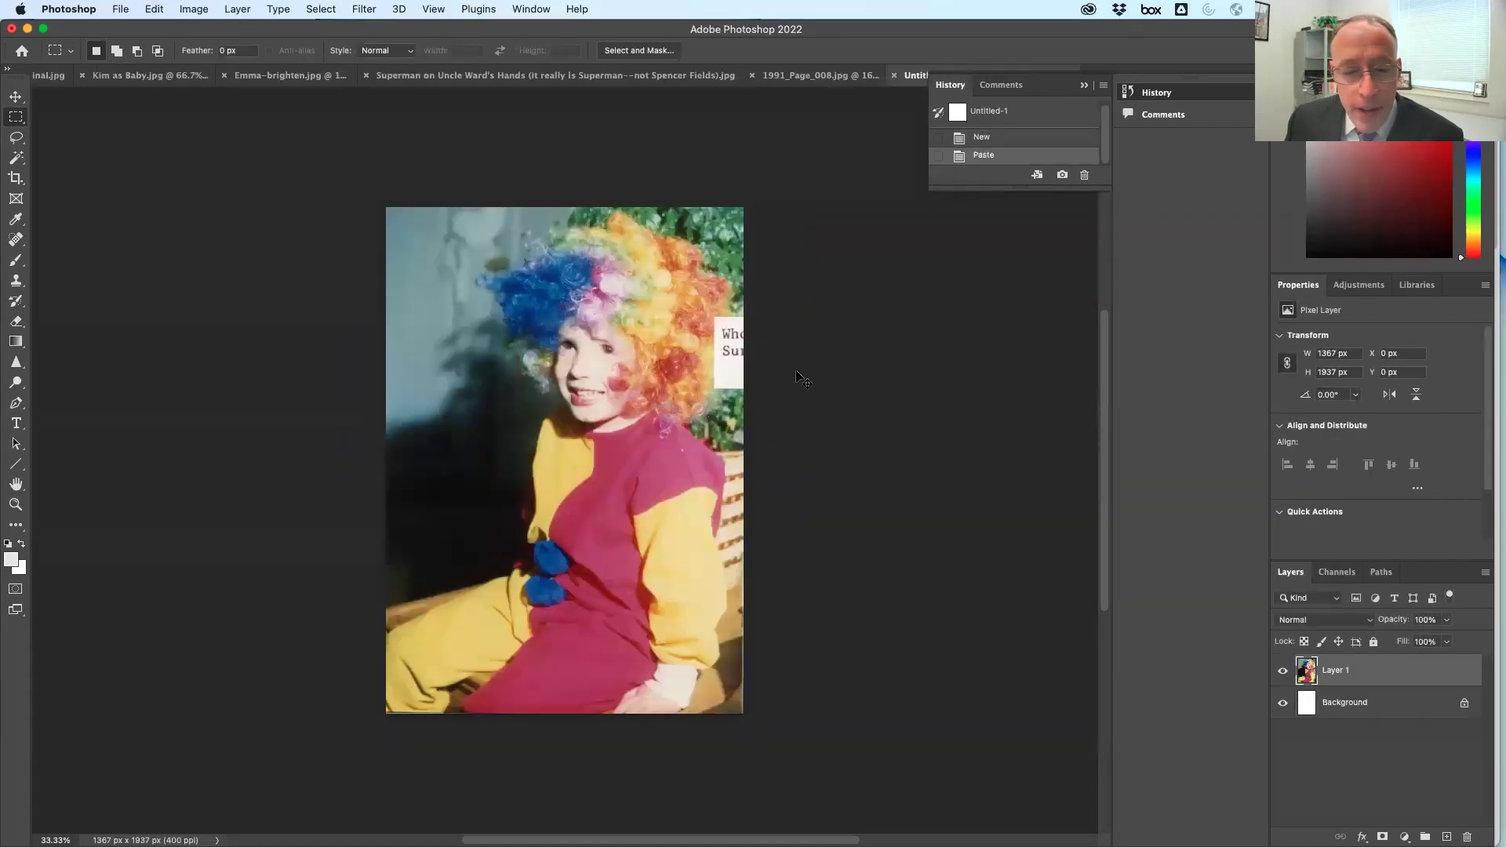
{"action": "key", "text": "super+e"}
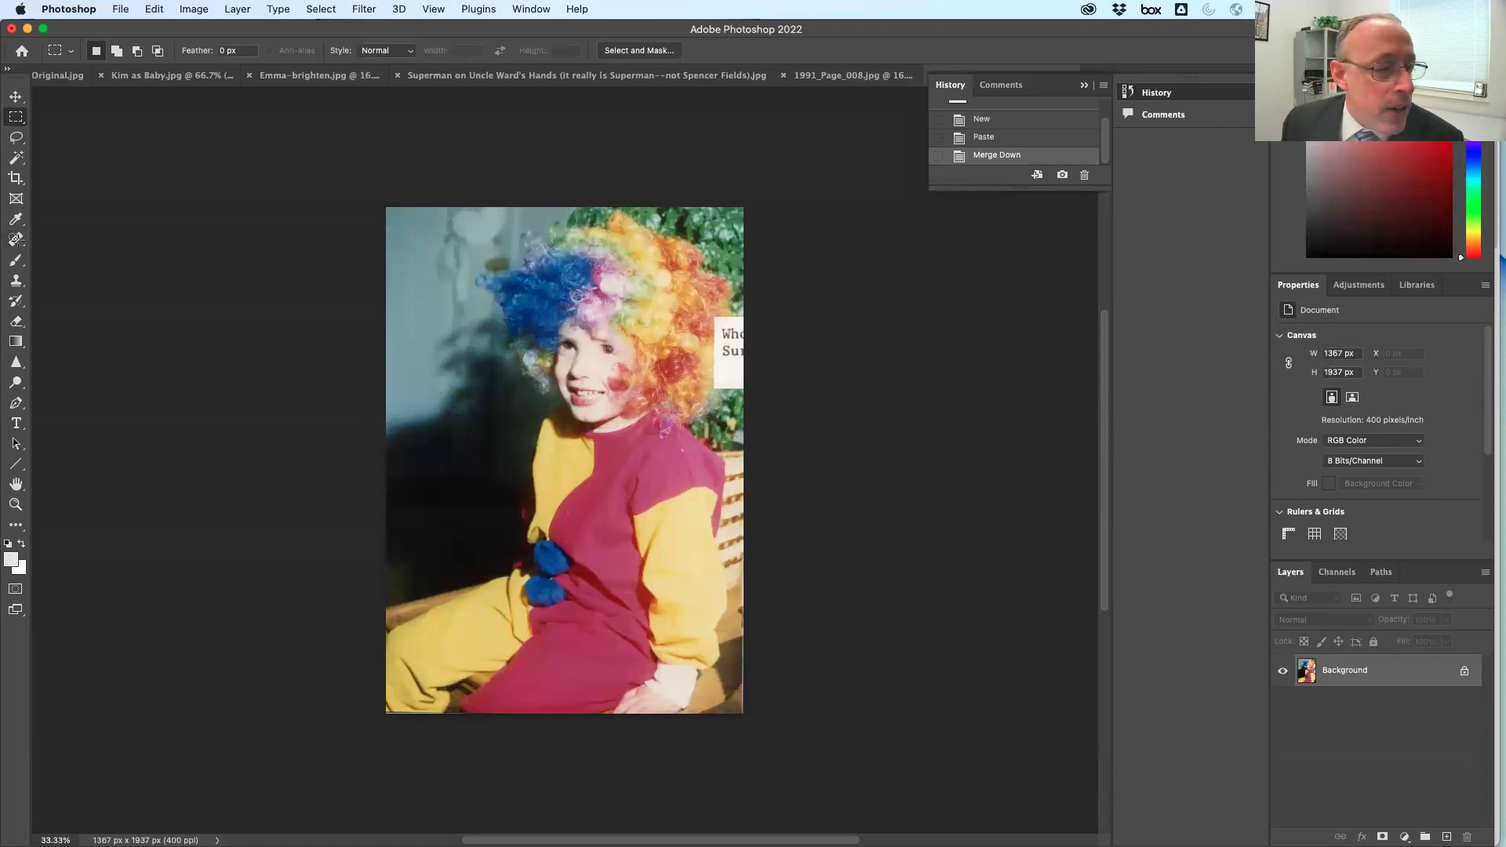
{"action": "left_click_drag", "start_coordinate": [1380, 671], "coordinate": [1448, 837]}
{"action": "left_click", "coordinate": [16, 239]}
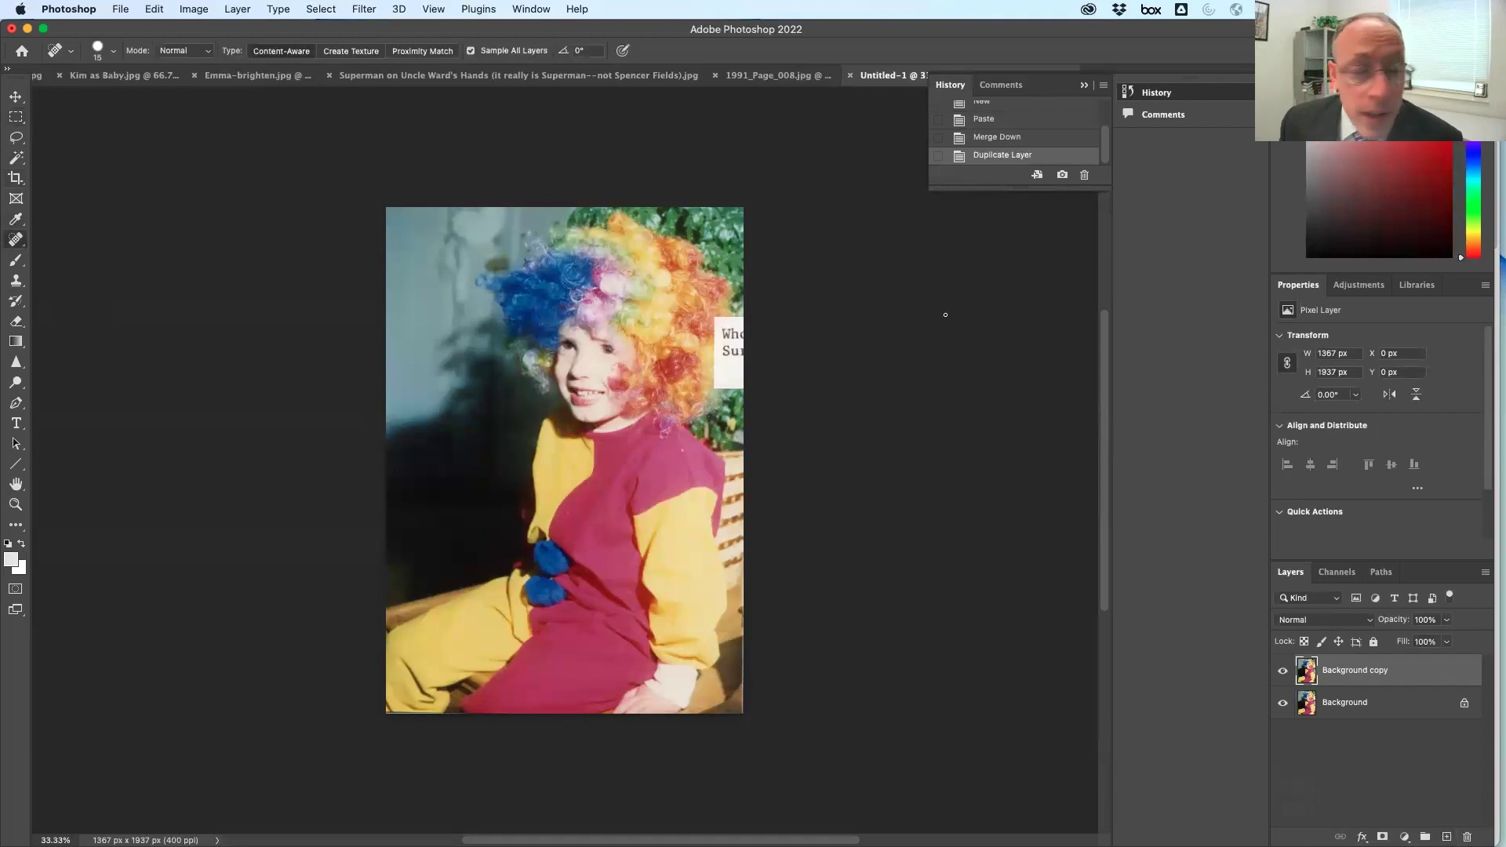
Heal away the caption fragment at the clown photo's right edge with a size-60 Spot Healing Brush
{"action": "key", "text": "bracketright"}
{"action": "key", "text": "bracketright"}
{"action": "key", "text": "bracketright"}
{"action": "key", "text": "bracketright"}
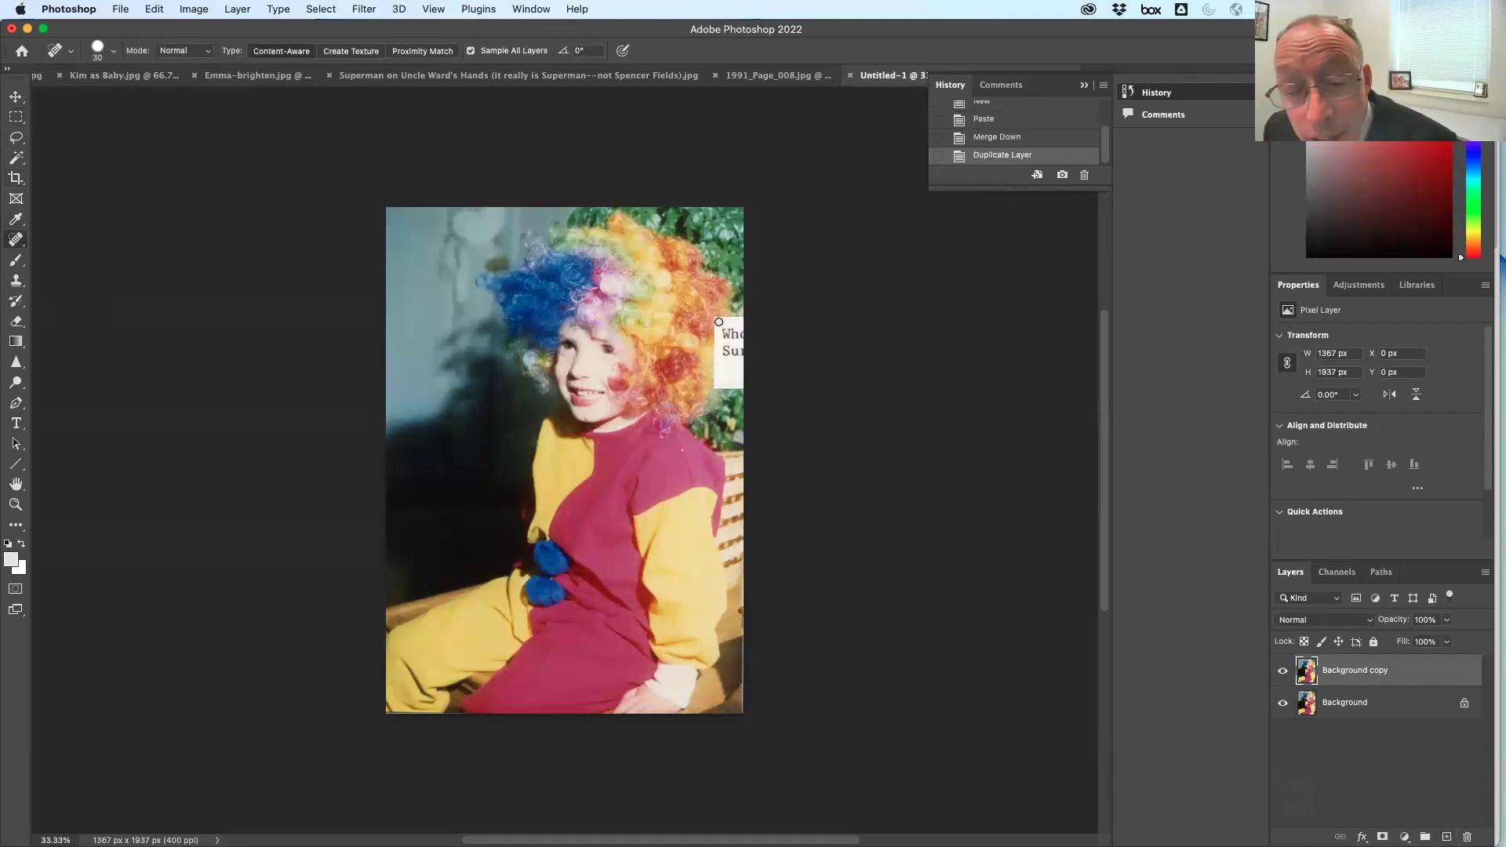
{"action": "key", "text": "bracketright"}
{"action": "left_click_drag", "start_coordinate": [719, 322], "coordinate": [722, 326]}
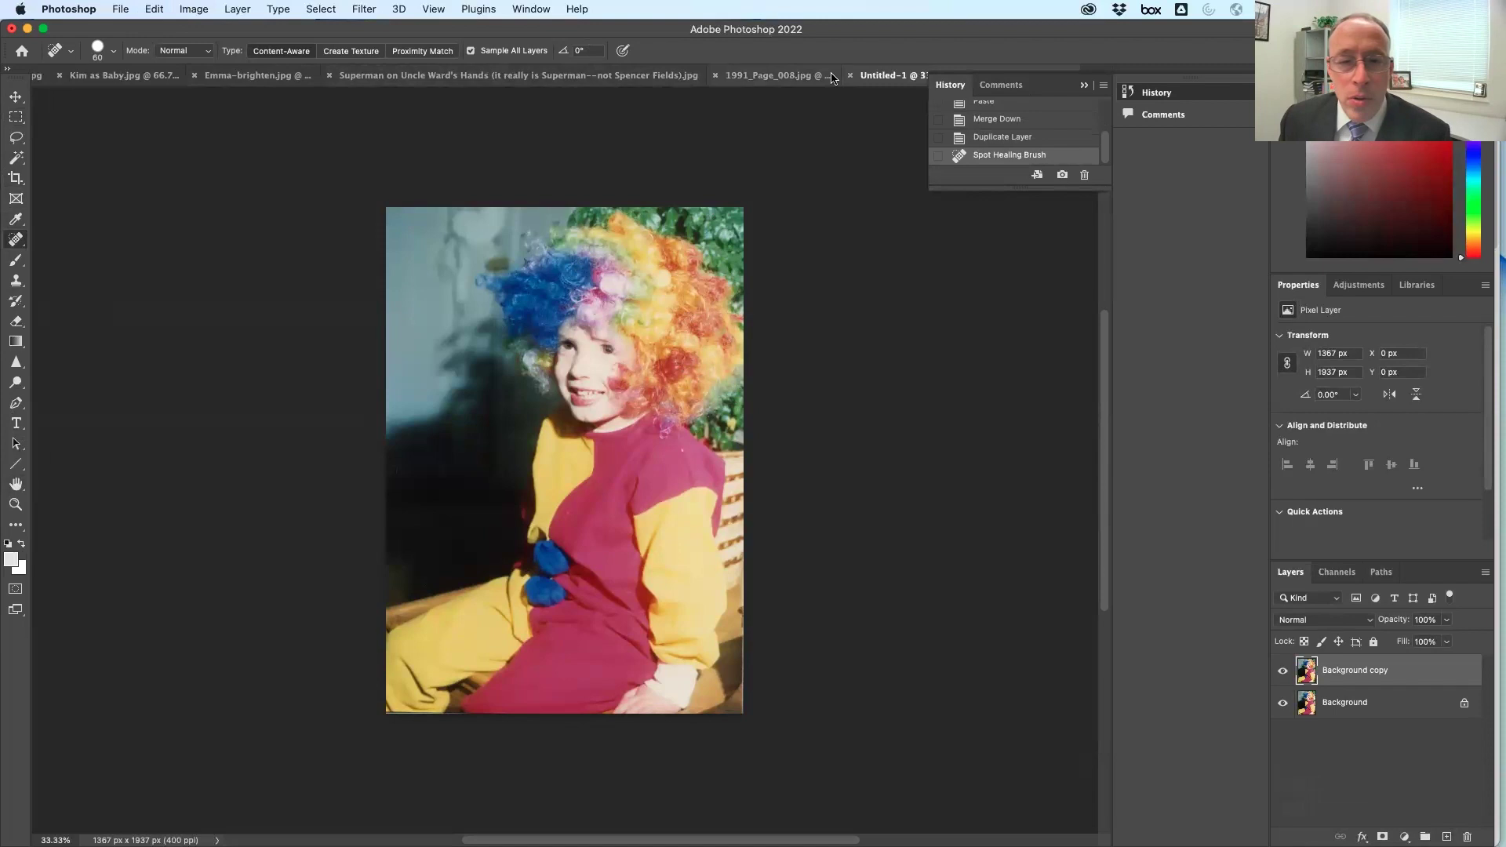
{"action": "left_click", "coordinate": [753, 75]}
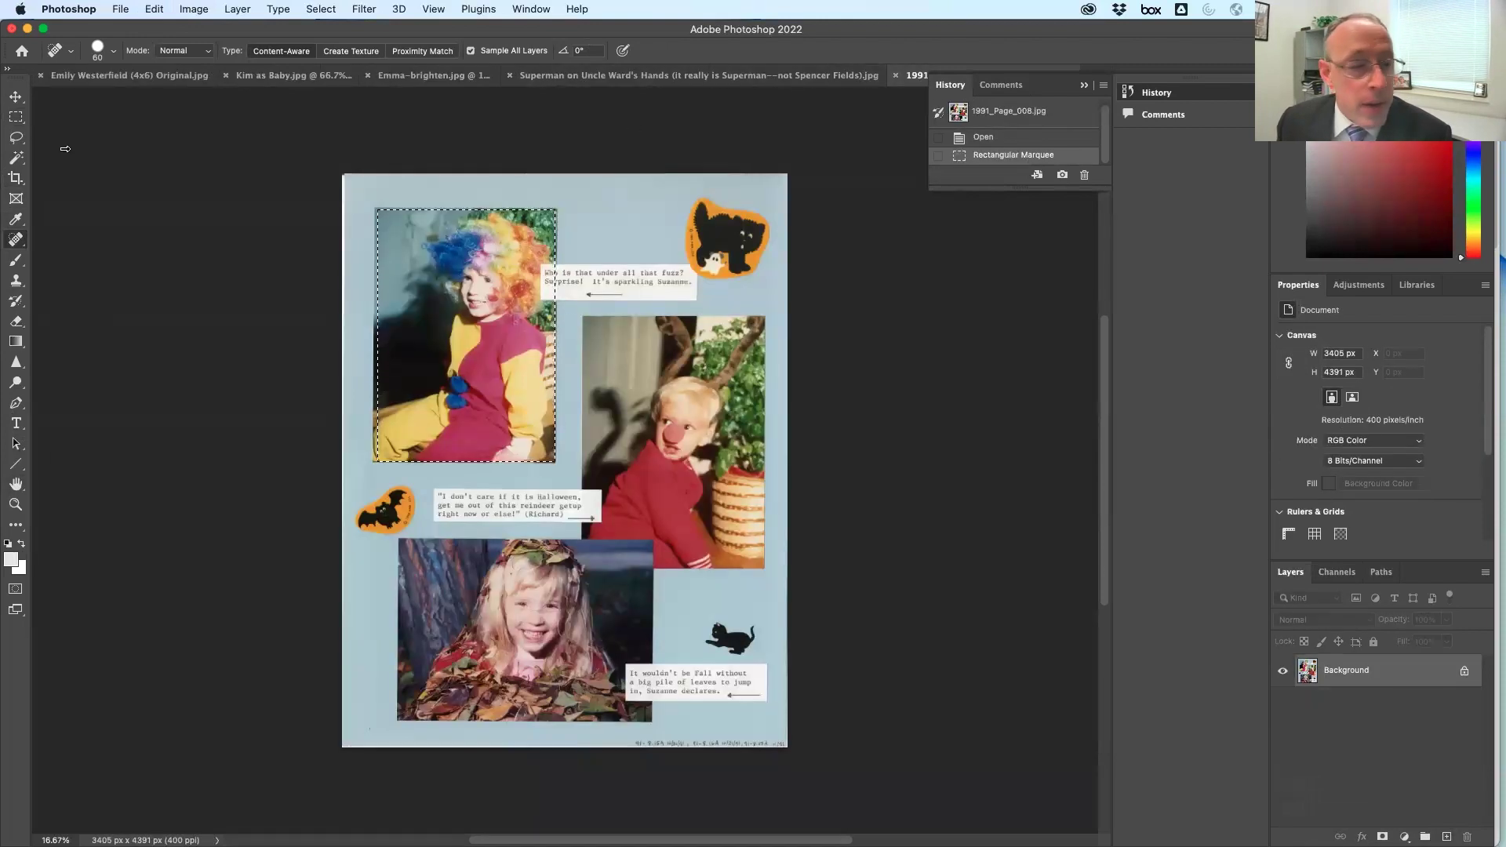
Copy the red-nosed boy's photo into a new merged document, then discard it unsaved
{"action": "key", "text": "m"}
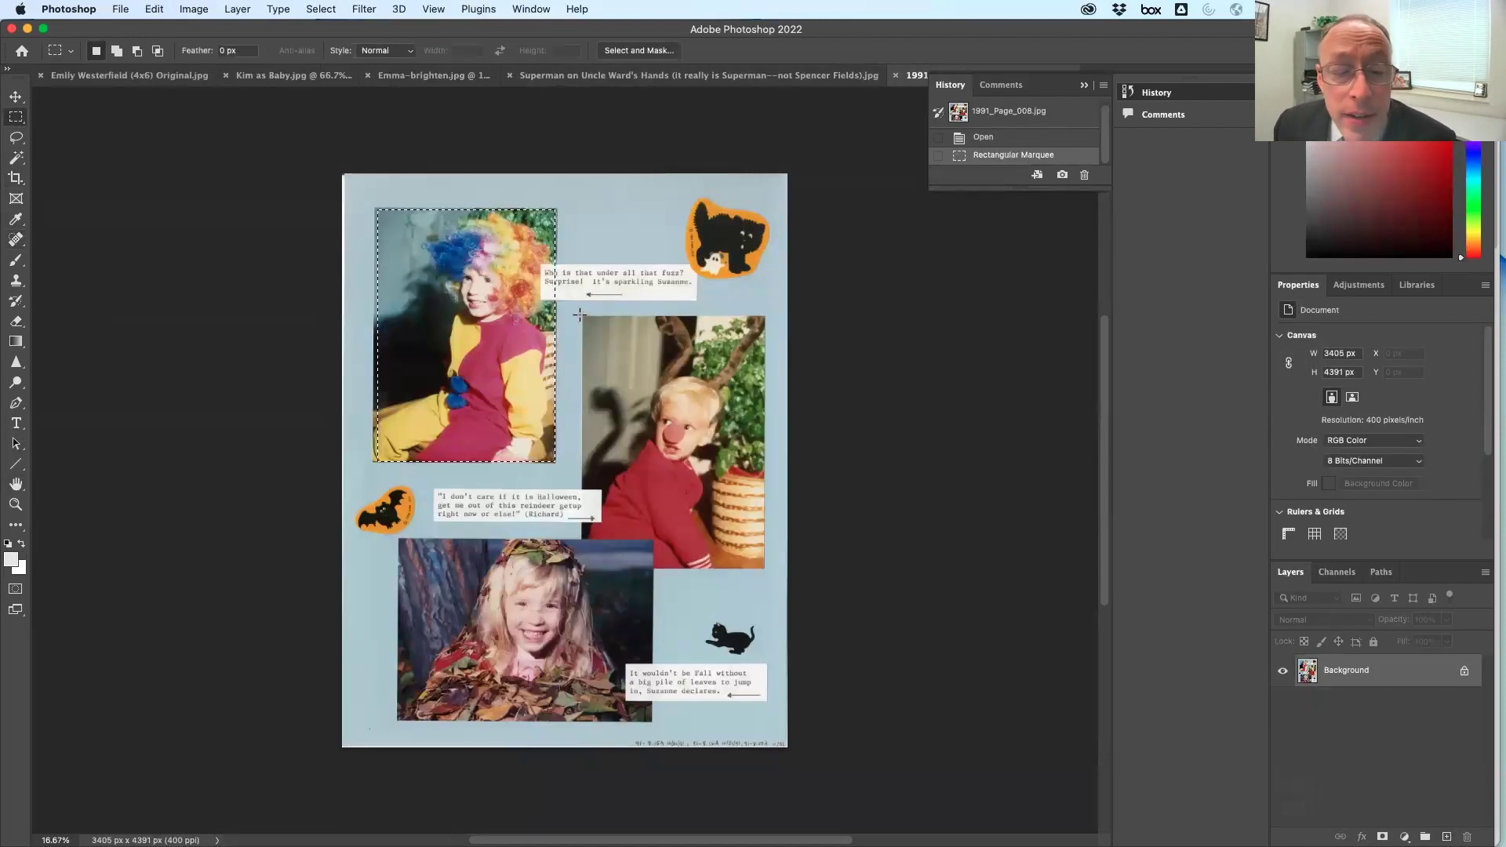
{"action": "left_click_drag", "start_coordinate": [582, 317], "coordinate": [765, 571]}
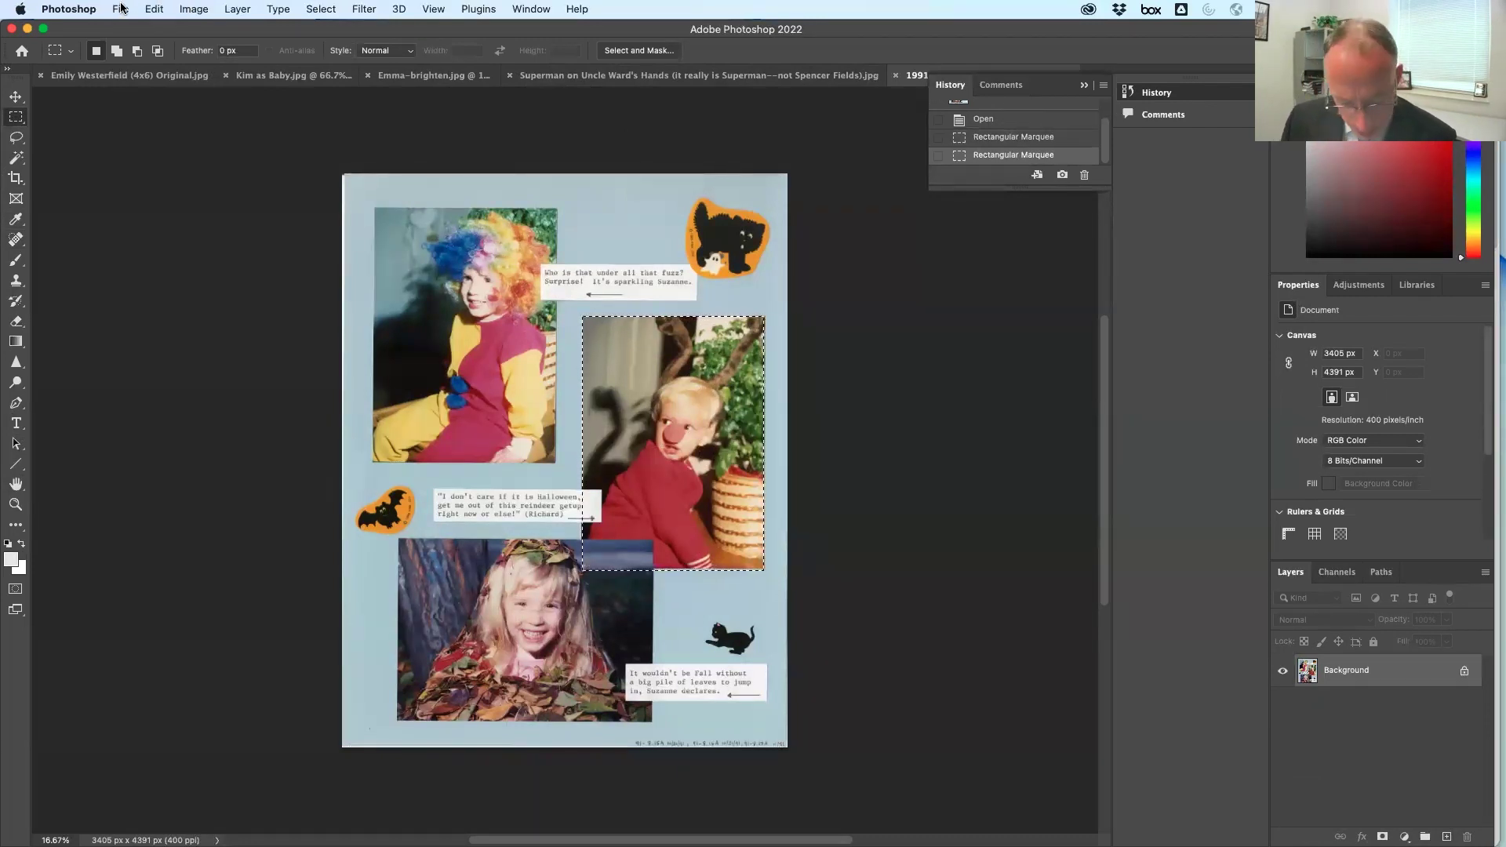
{"action": "key", "text": "super+n"}
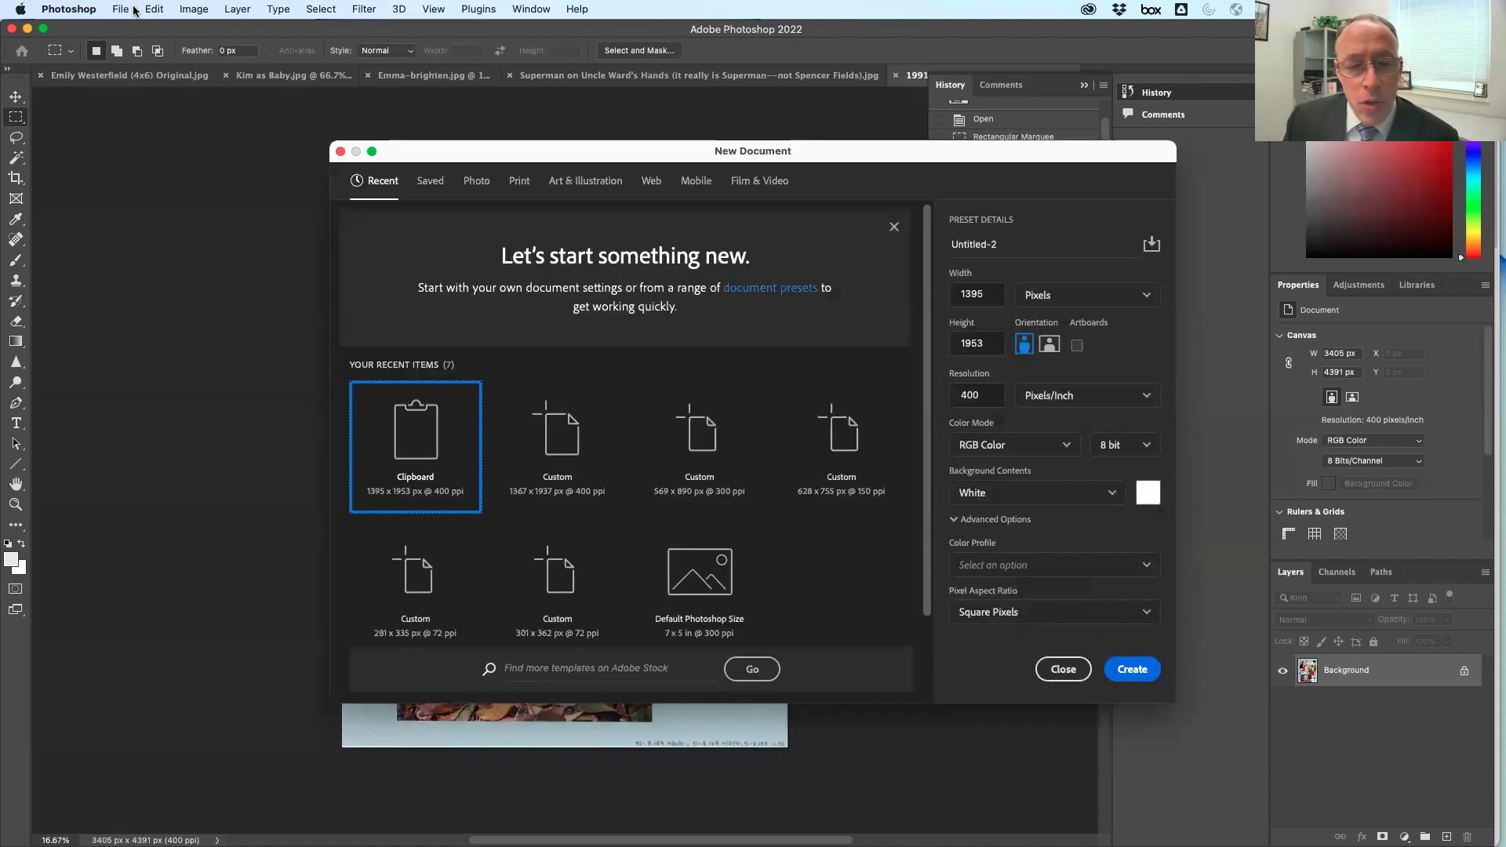
{"action": "double_click", "coordinate": [437, 457]}
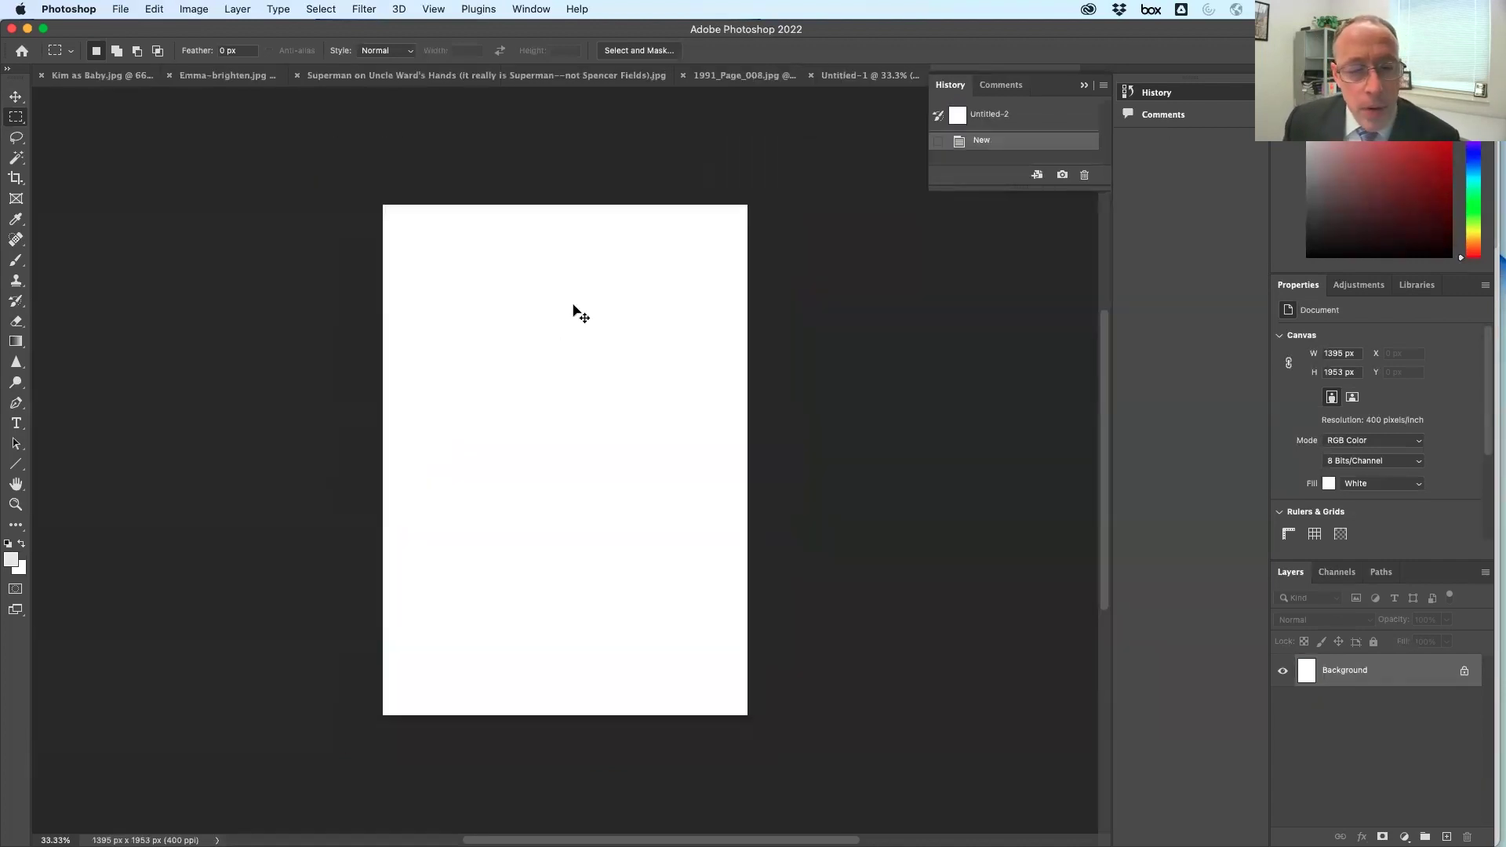
{"action": "key", "text": "super+v"}
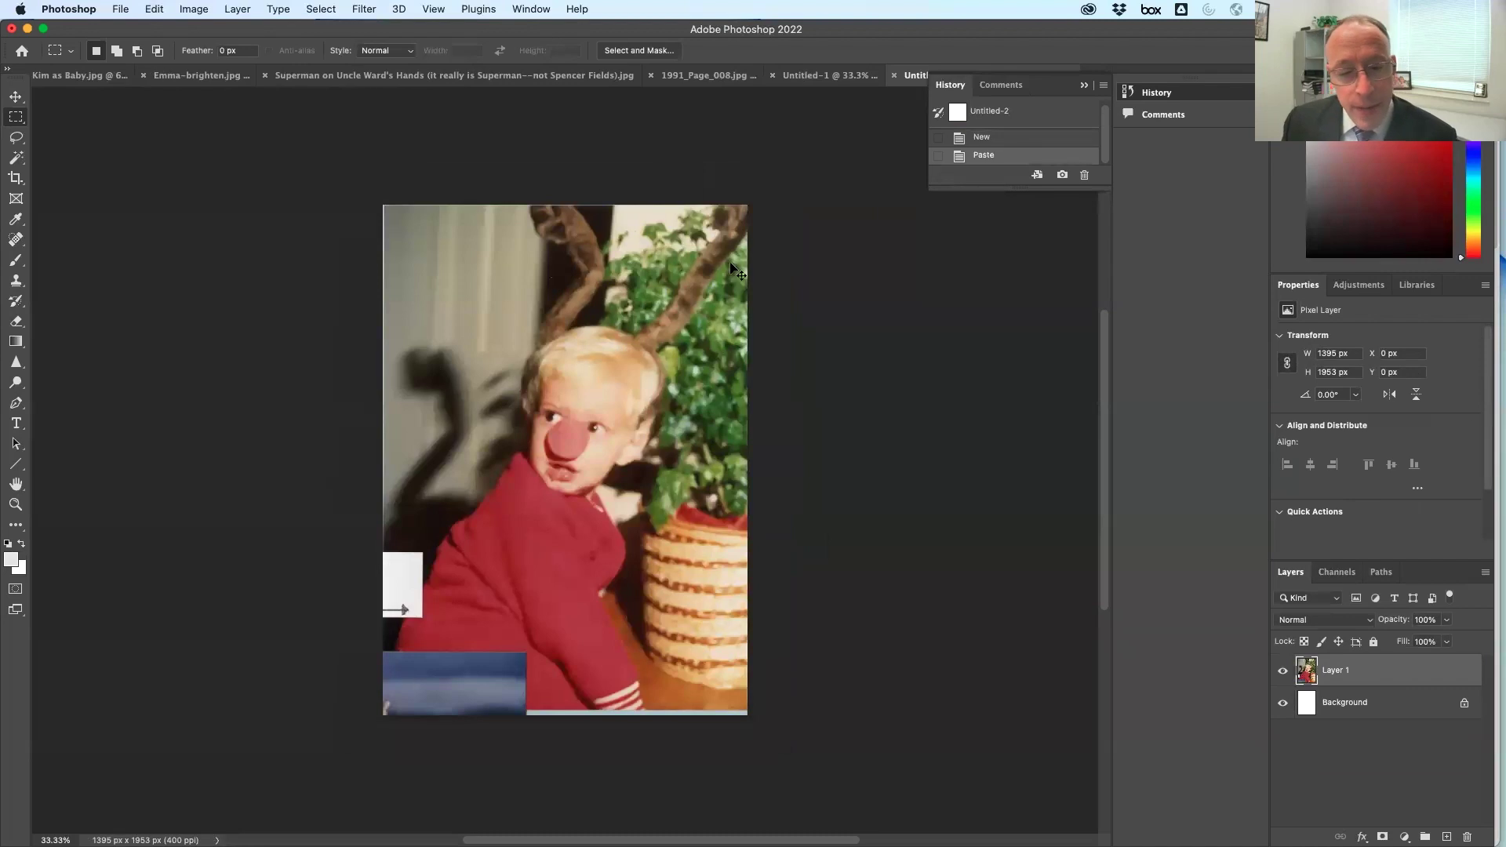
{"action": "key", "text": "super+e"}
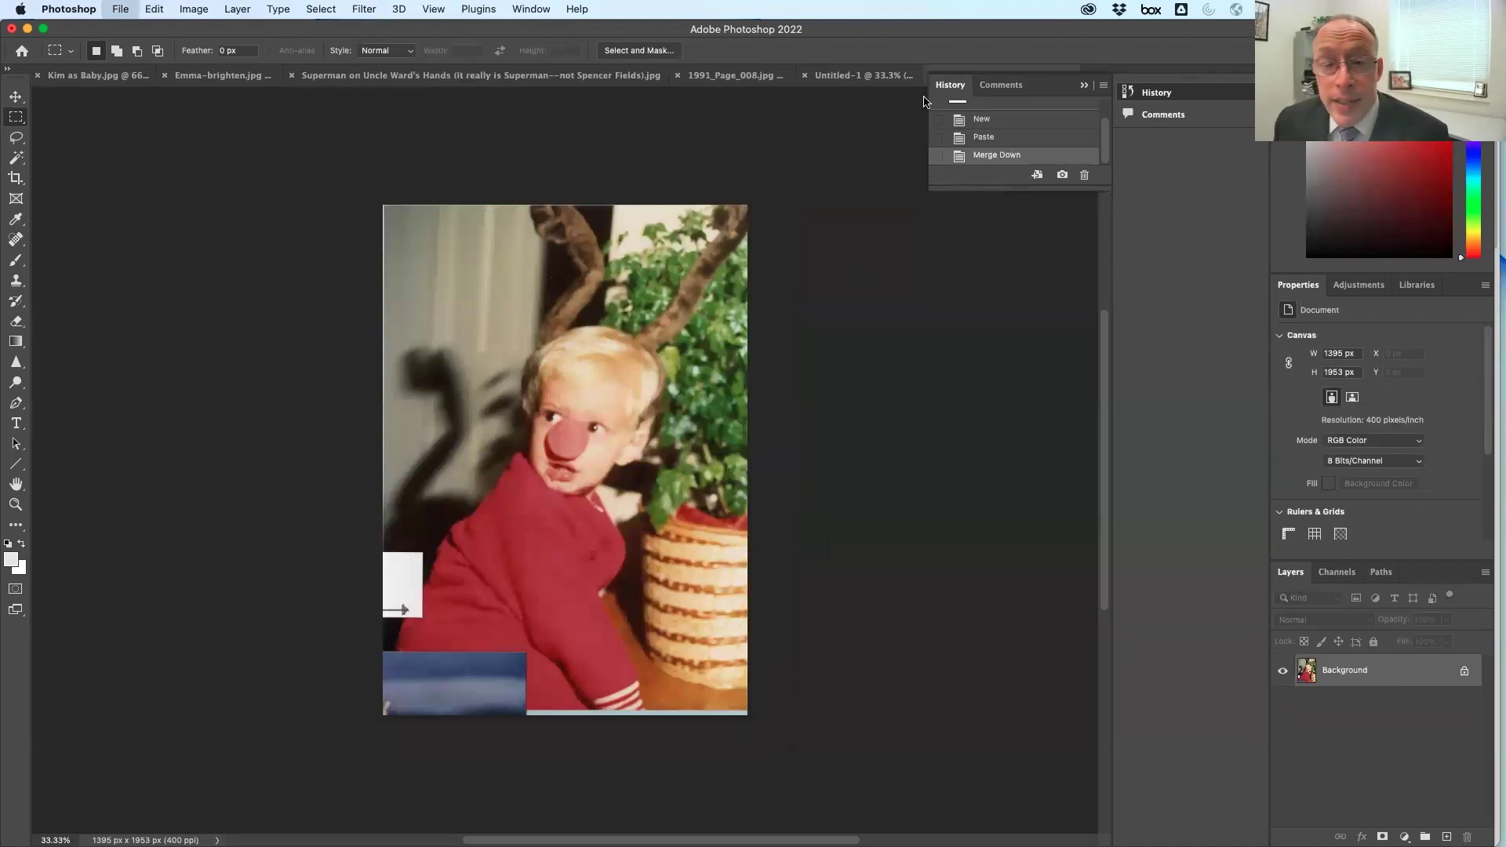
{"action": "key", "text": "super+w"}
{"action": "left_click", "coordinate": [775, 347]}
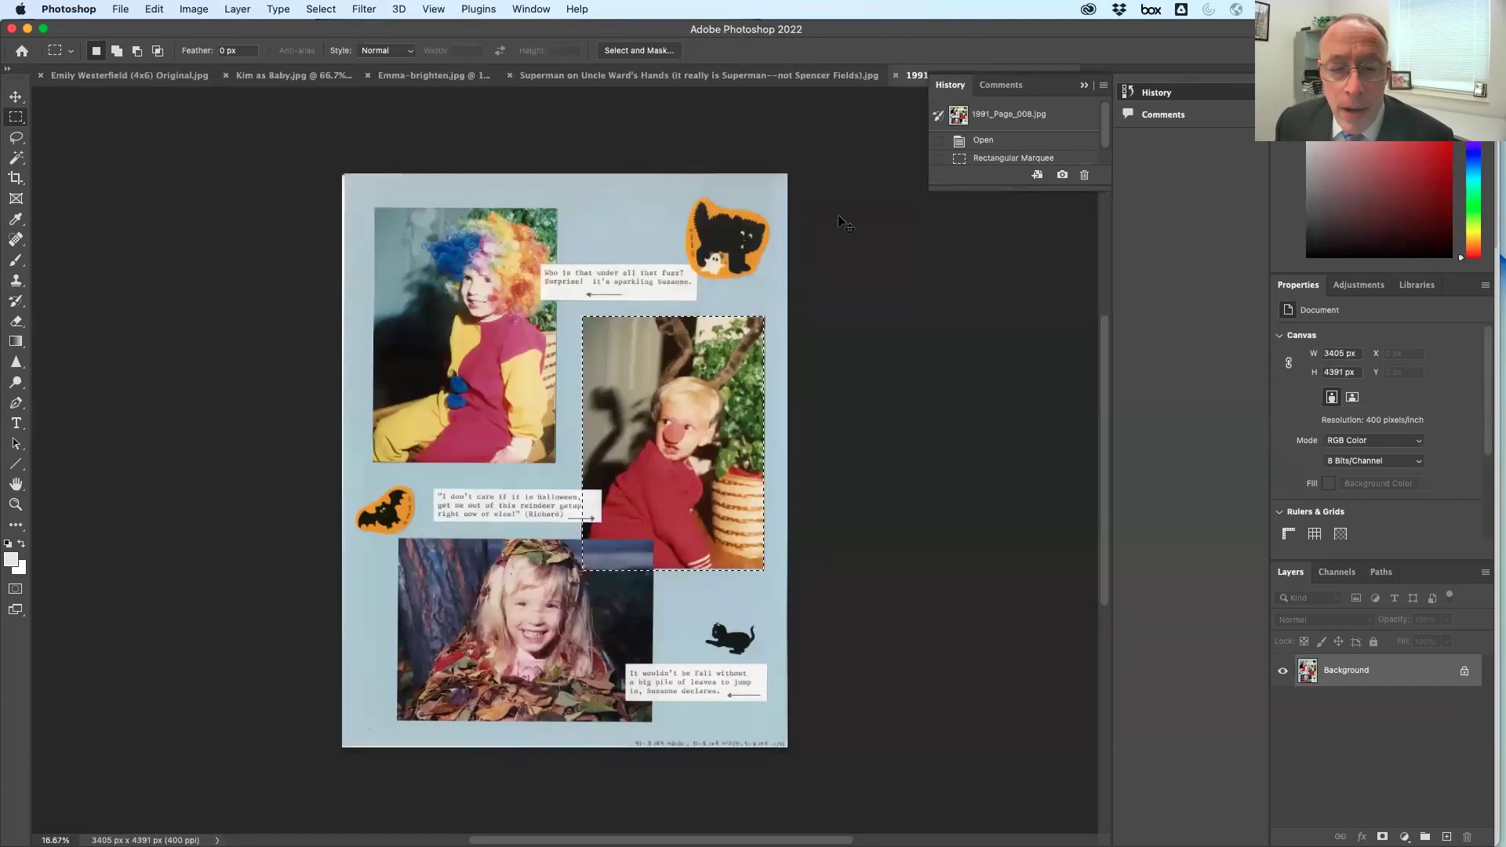
{"action": "key", "text": "super+w"}
Discard the clown document, then try and delete a Brightness/Contrast layer on the cleanup layer
{"action": "left_click", "coordinate": [731, 342]}
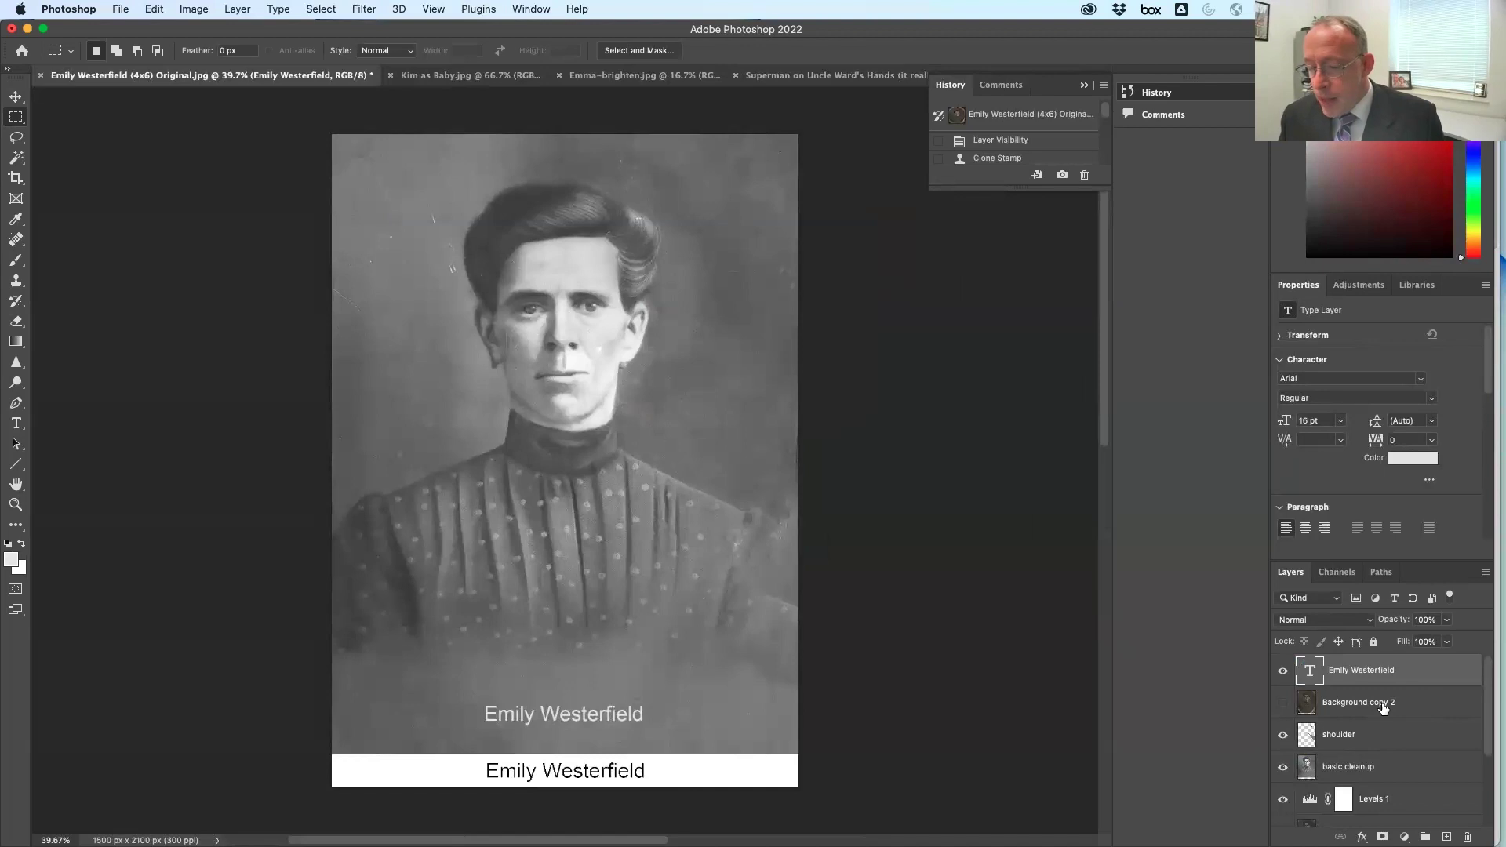
{"action": "left_click", "coordinate": [1373, 770]}
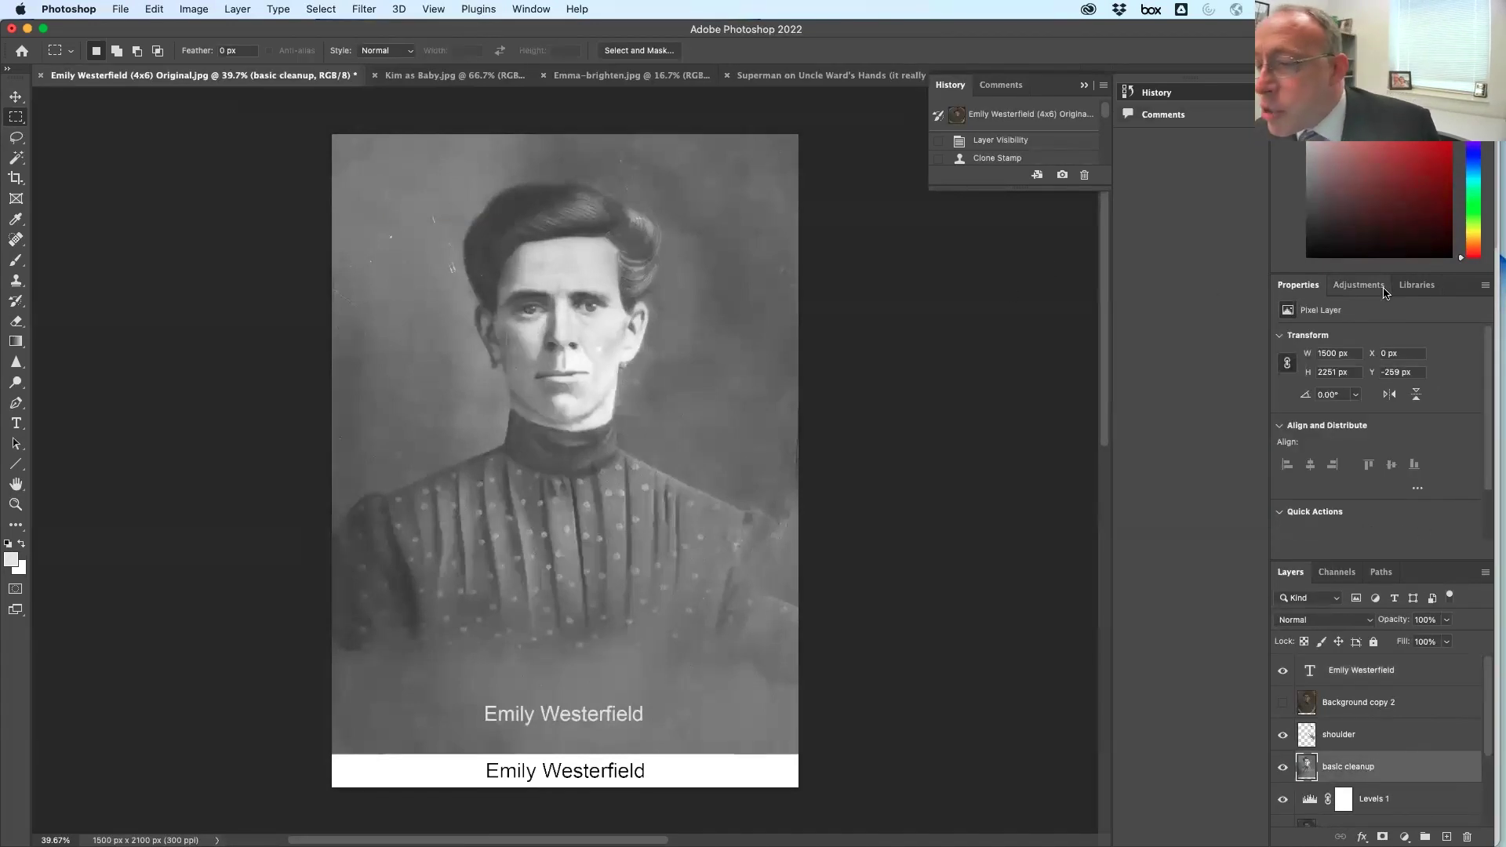
{"action": "left_click", "coordinate": [1359, 285]}
{"action": "left_click", "coordinate": [1314, 321]}
{"action": "mouse_move", "coordinate": [1377, 385]}
{"action": "left_mouse_down"}
{"action": "mouse_move", "coordinate": [1306, 386]}
{"action": "mouse_move", "coordinate": [1390, 385]}
{"action": "left_mouse_up"}
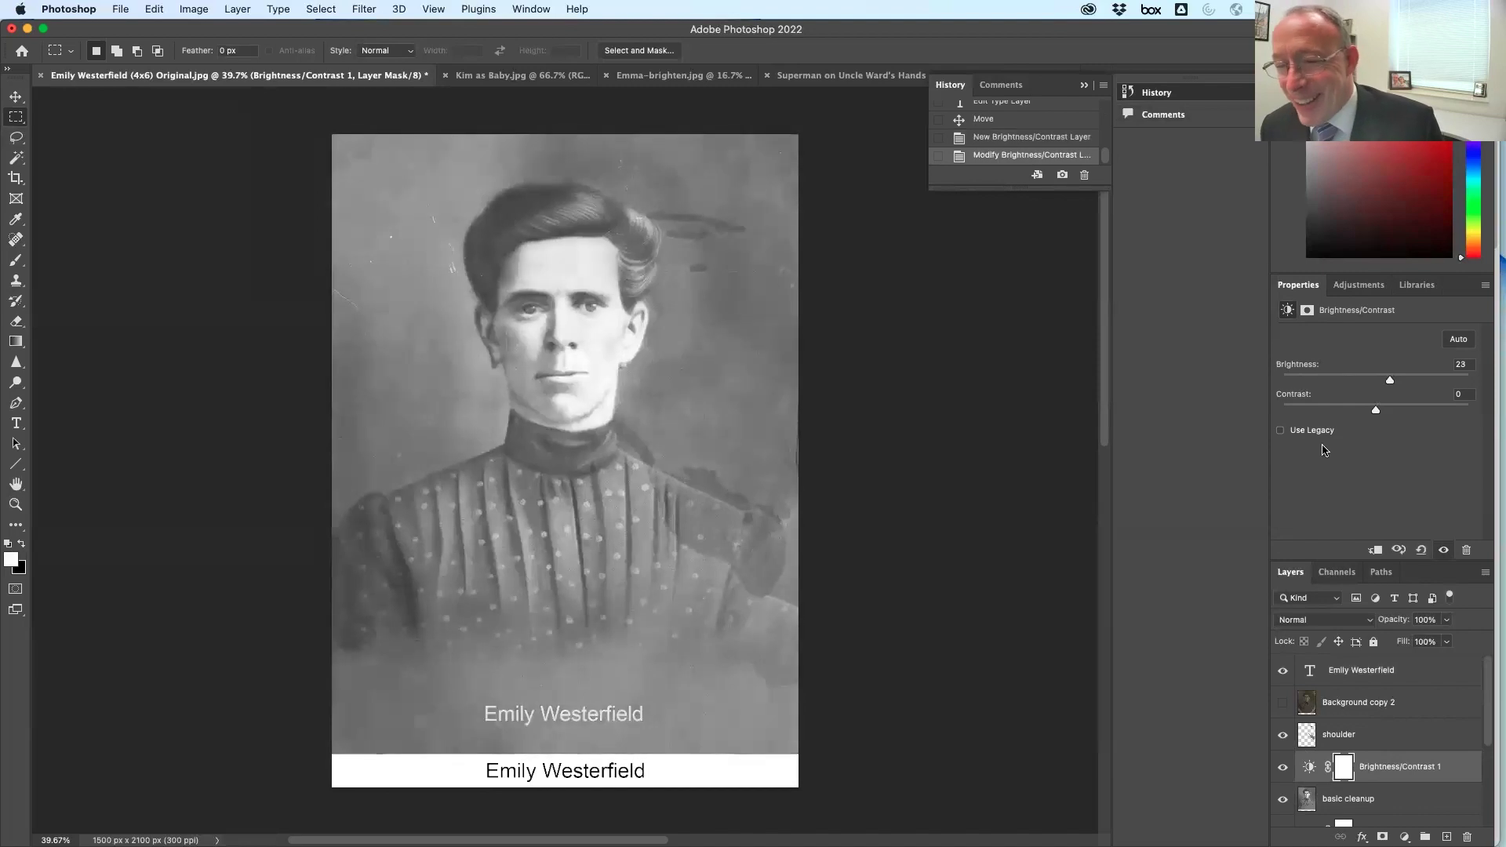
{"action": "left_click", "coordinate": [1397, 797]}
{"action": "left_click", "coordinate": [1377, 765]}
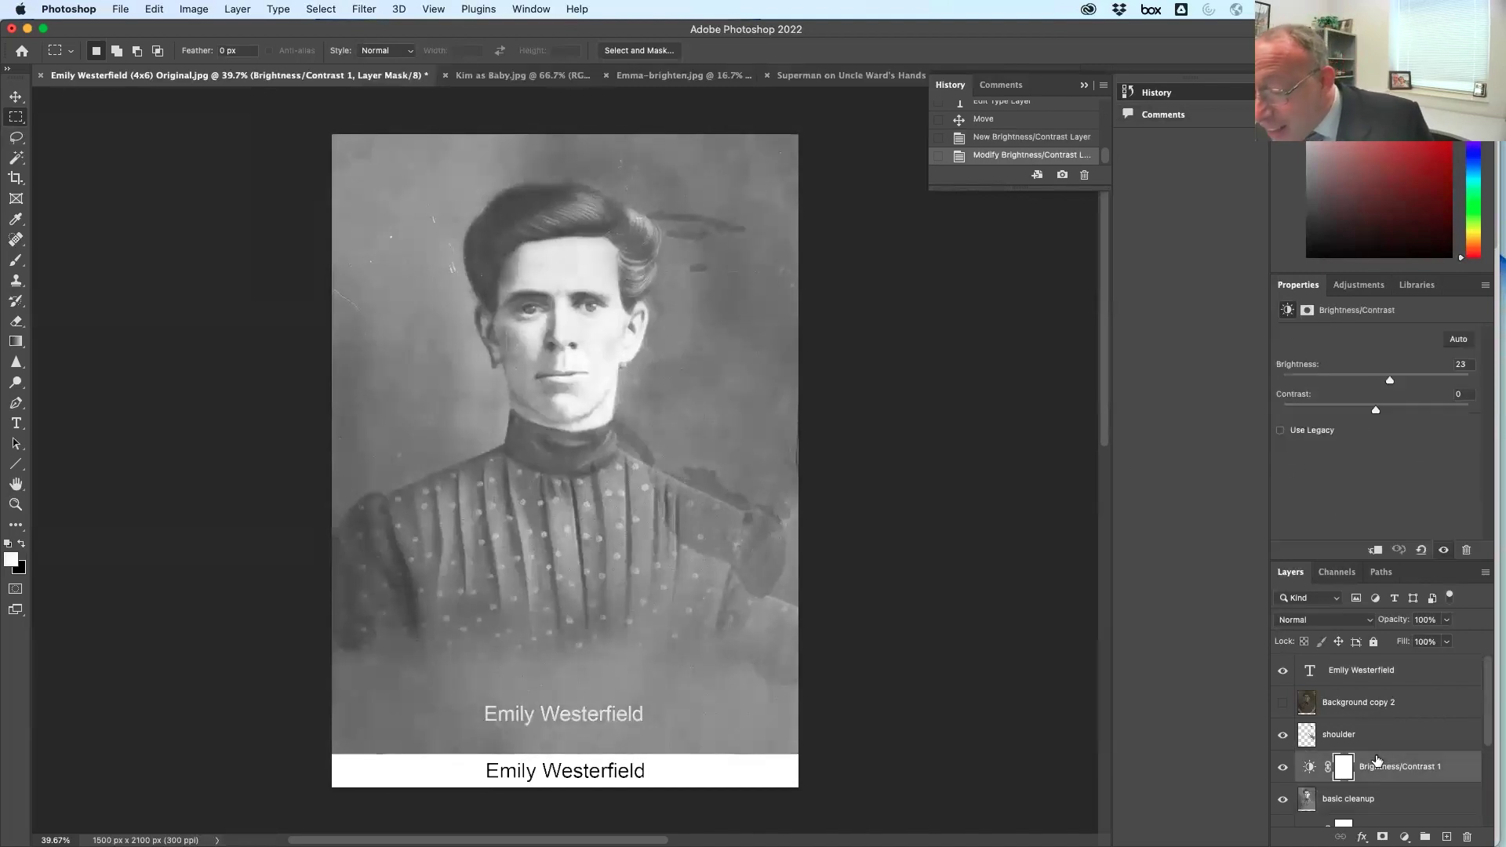
{"action": "left_click_drag", "start_coordinate": [1409, 769], "coordinate": [1468, 837]}
Add a Brightness/Contrast layer above Background copy 2 with Brightness at -74
{"action": "left_click", "coordinate": [1404, 709]}
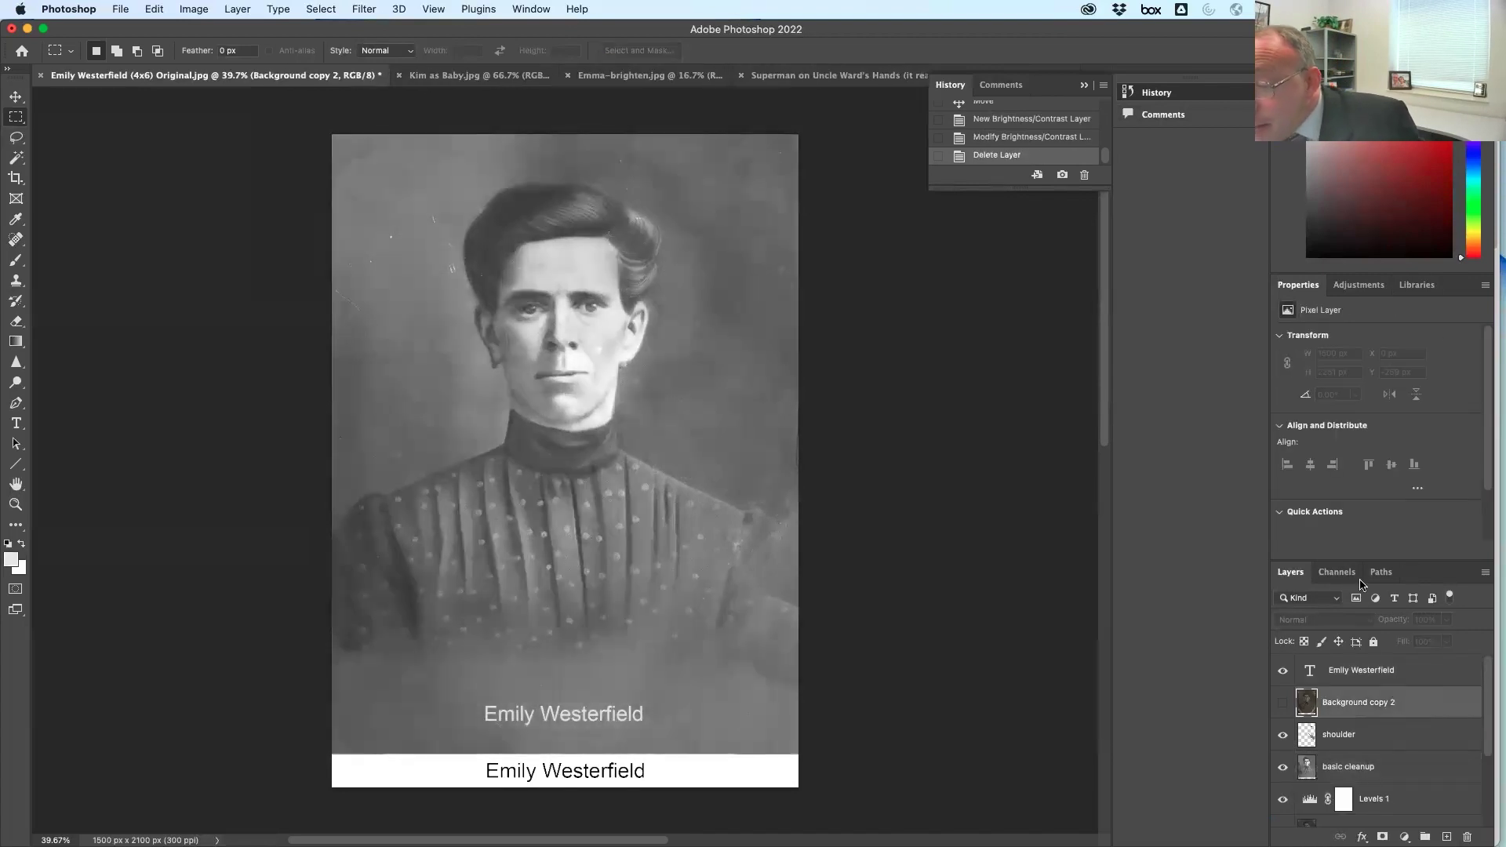
{"action": "left_click", "coordinate": [1367, 286]}
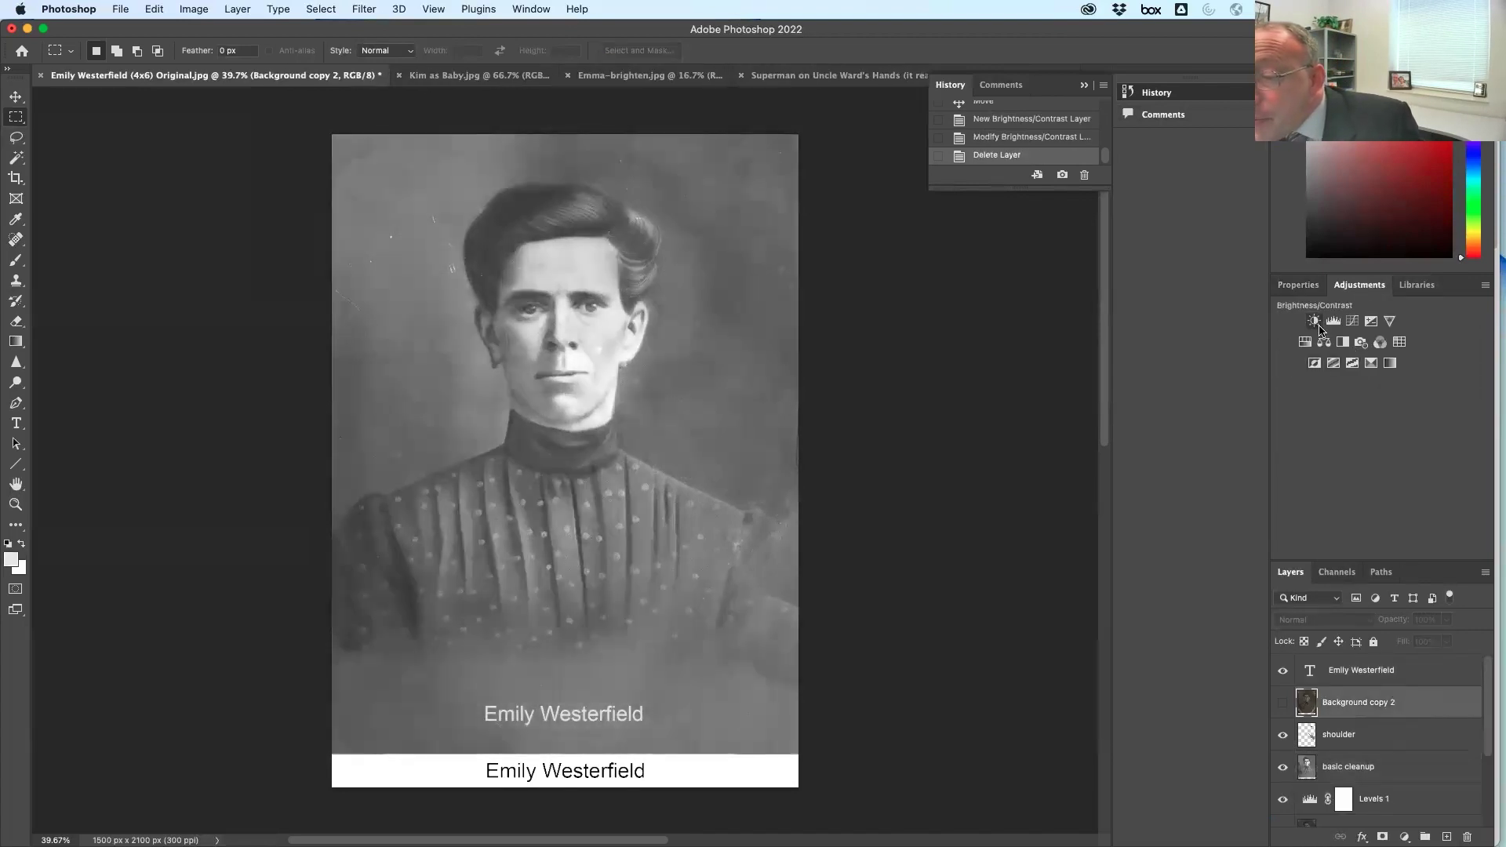
{"action": "left_click", "coordinate": [1311, 328]}
{"action": "left_click_drag", "start_coordinate": [1375, 378], "coordinate": [1329, 381]}
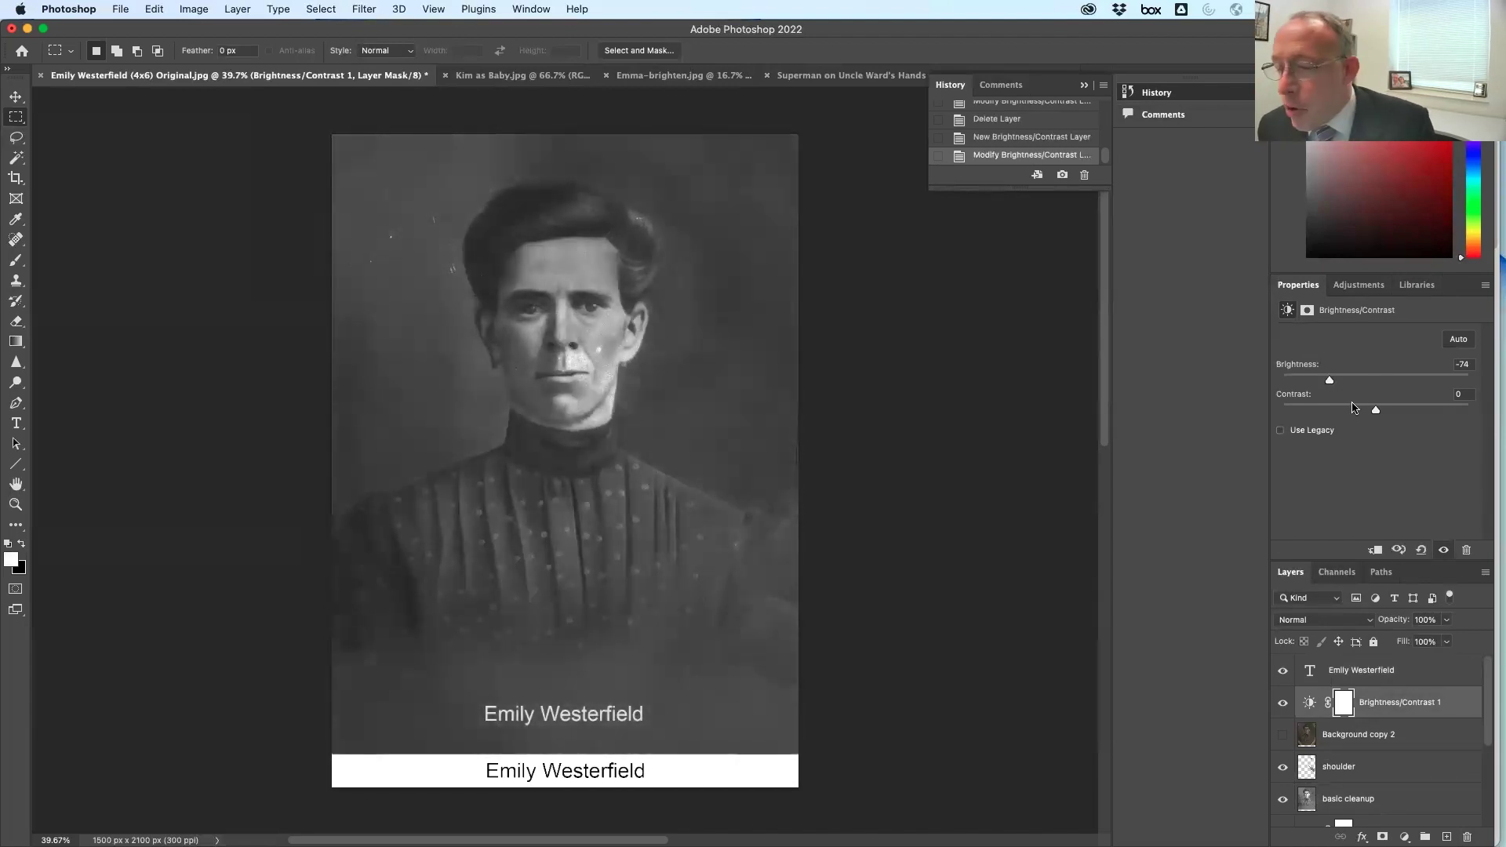
{"action": "key", "text": "super+d"}
Copy the whole portrait into a new 1500 x 2100 px document, merged and fitted on screen
{"action": "key", "text": "super+a"}
{"action": "key", "text": "super+c"}
{"action": "key", "text": "super+n"}
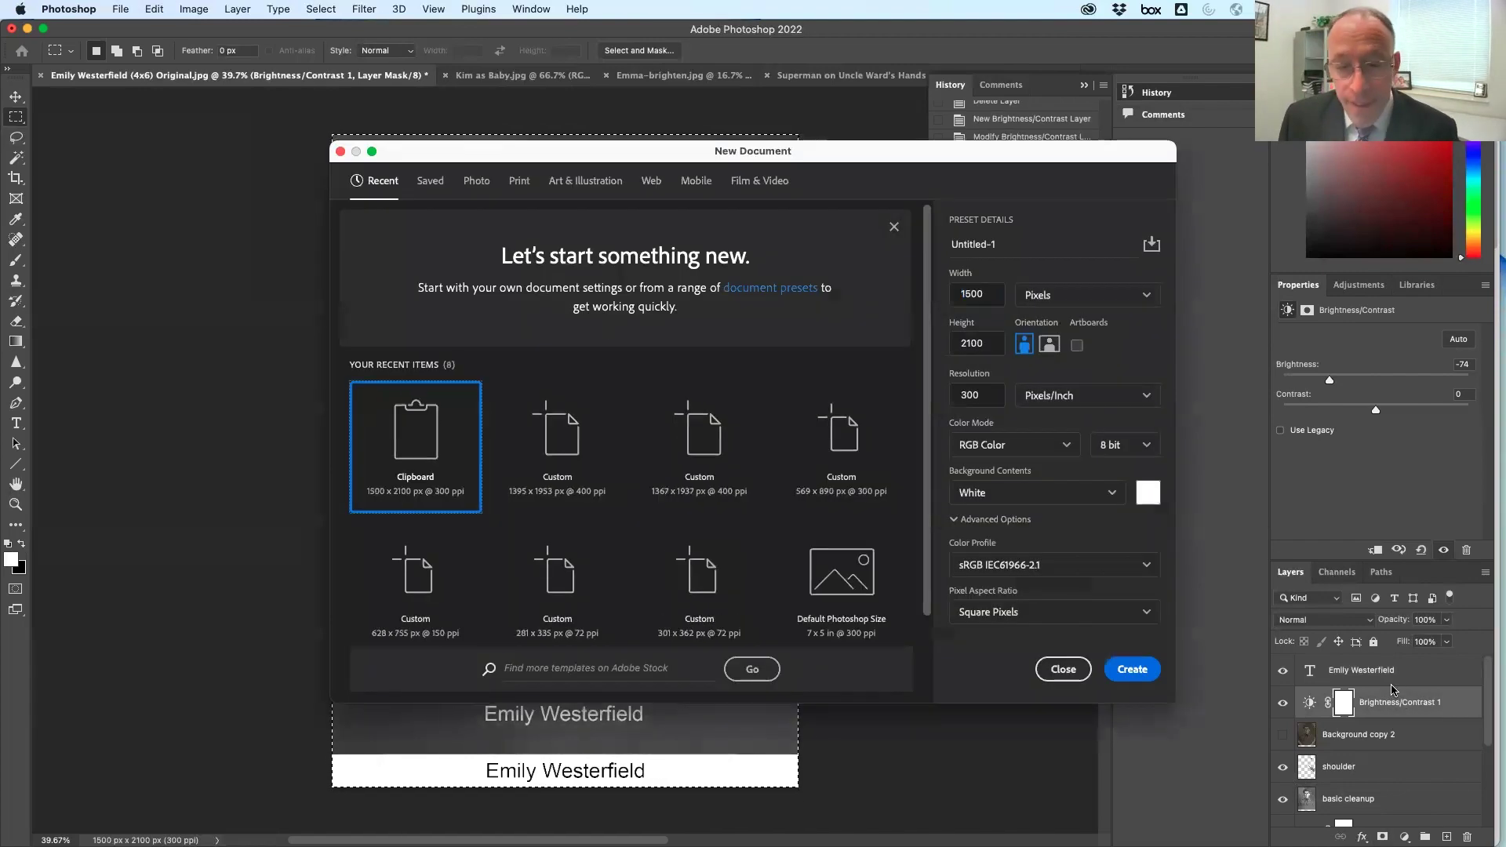
{"action": "key", "text": "Return"}
{"action": "key", "text": "super+v"}
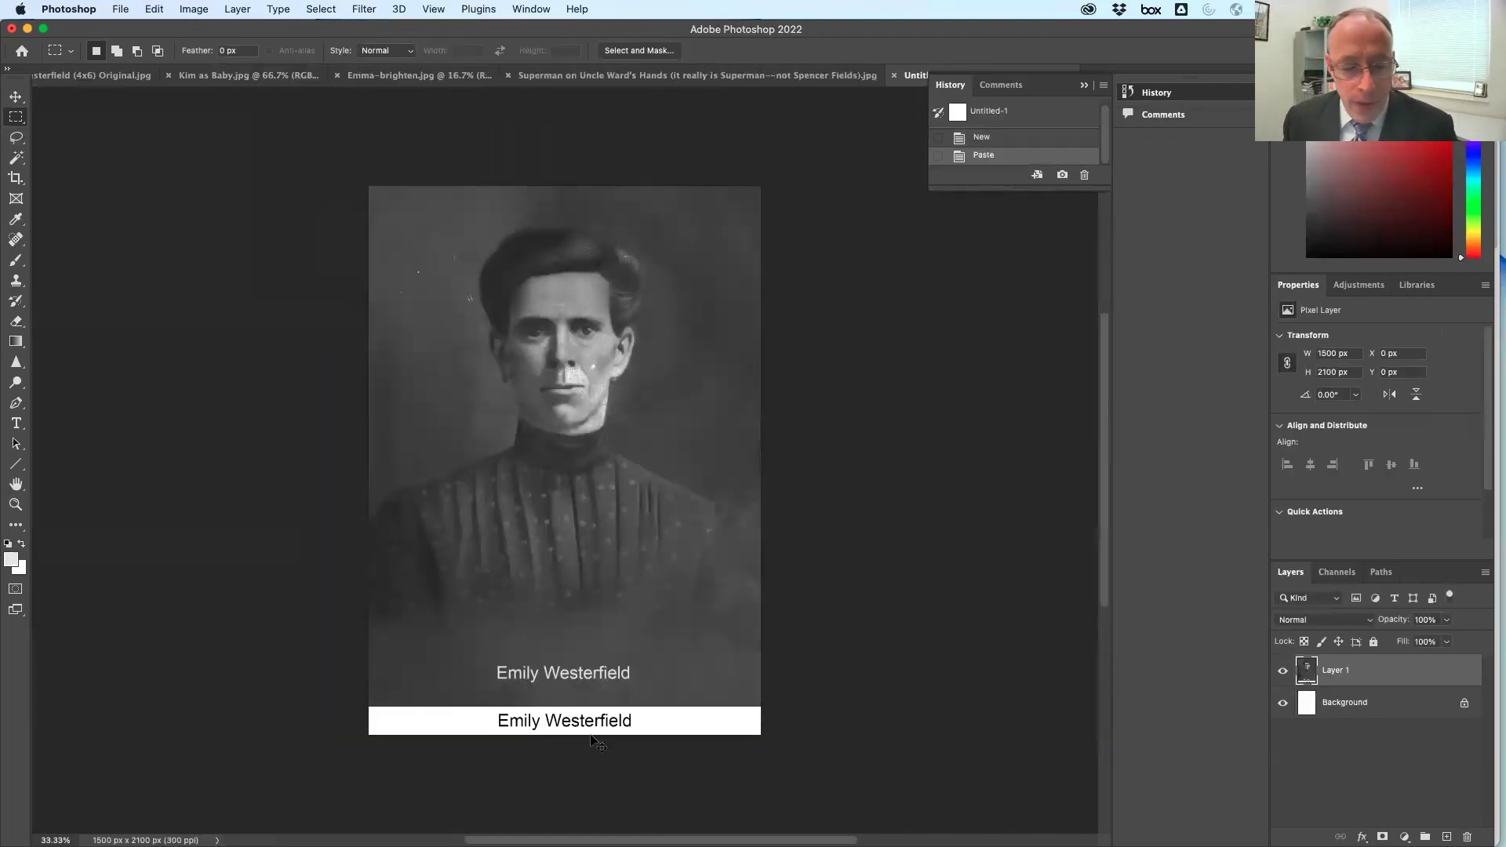
{"action": "key", "text": "super+e"}
{"action": "double_click", "coordinate": [17, 504]}
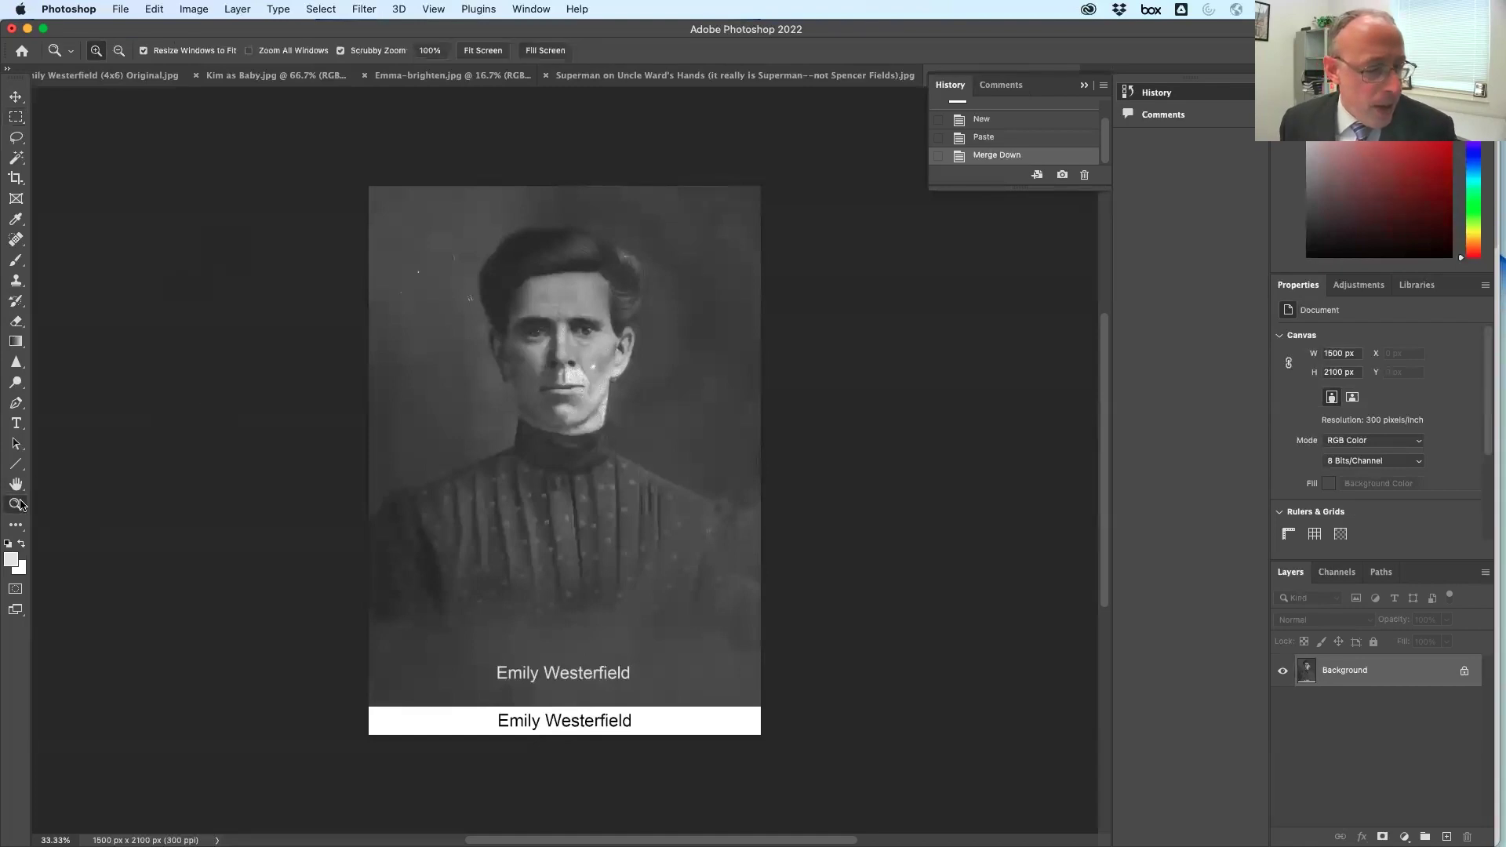
{"action": "left_click", "coordinate": [11, 471]}
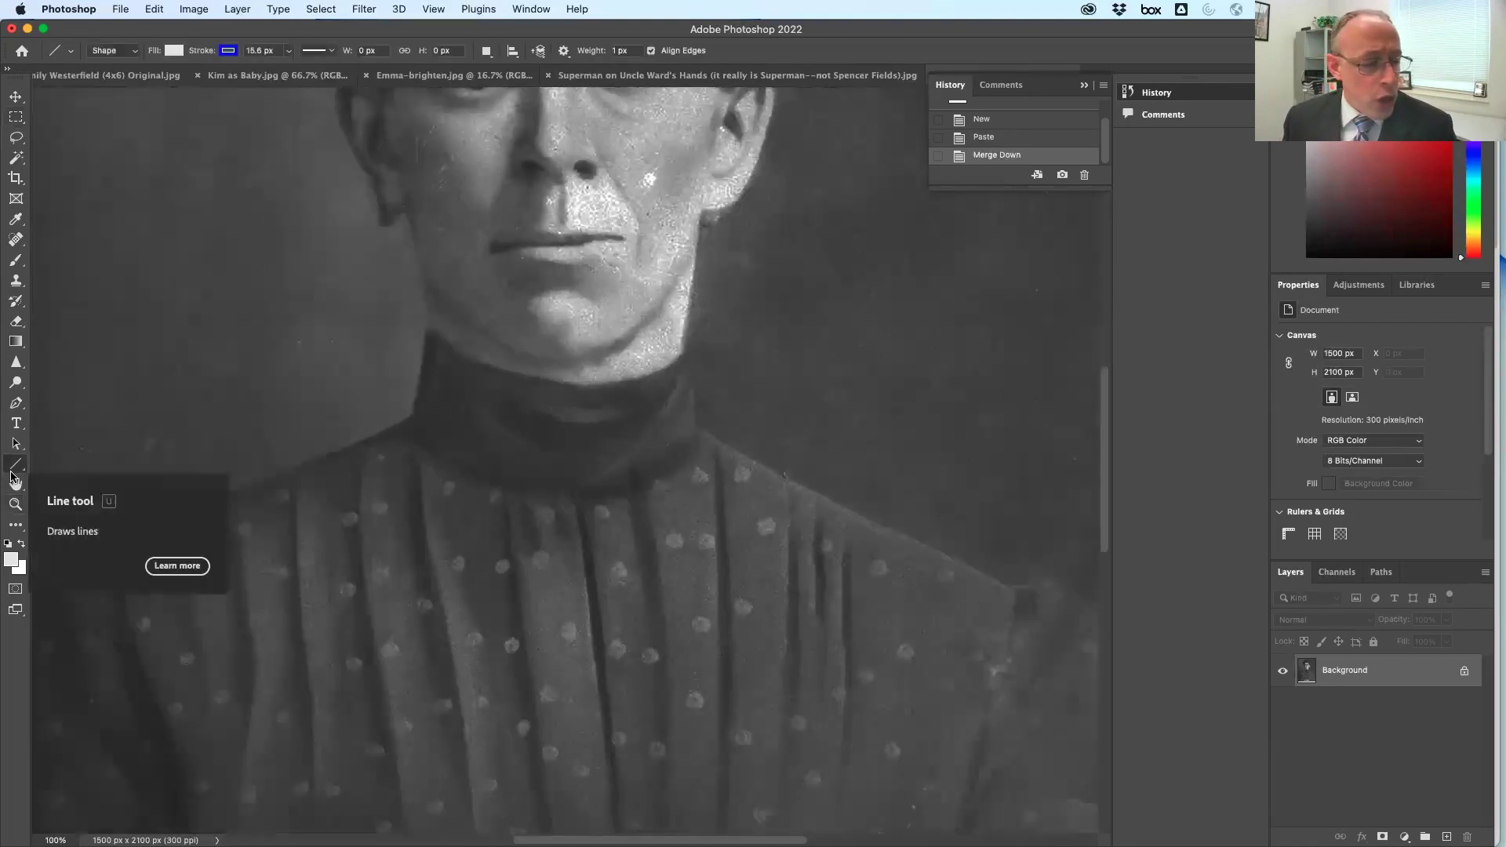
{"action": "double_click", "coordinate": [15, 484]}
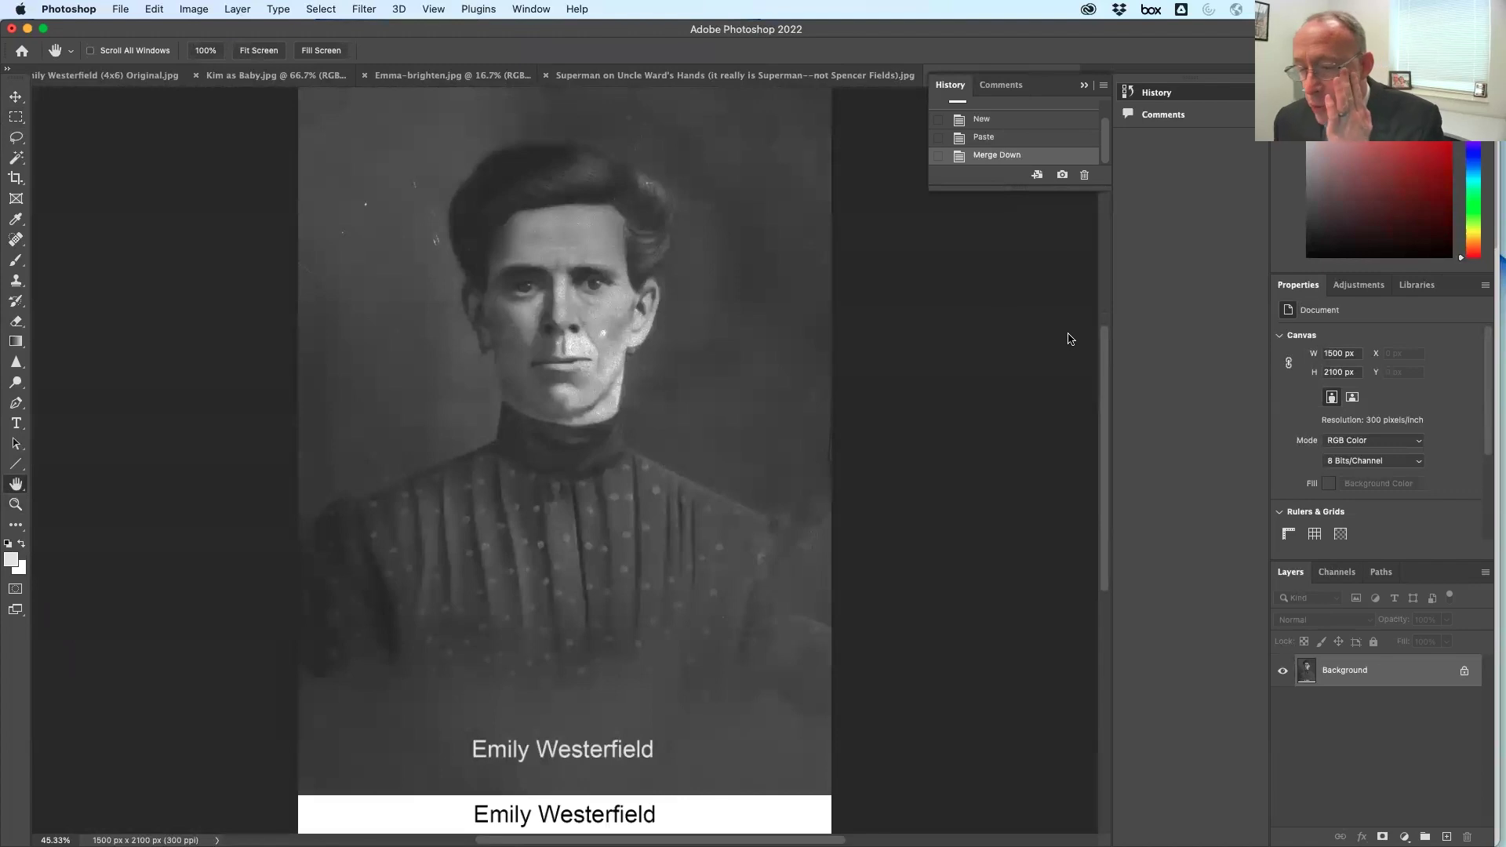
Try brightening with a Brightness/Contrast layer, then delete that layer
{"action": "left_click", "coordinate": [1361, 289]}
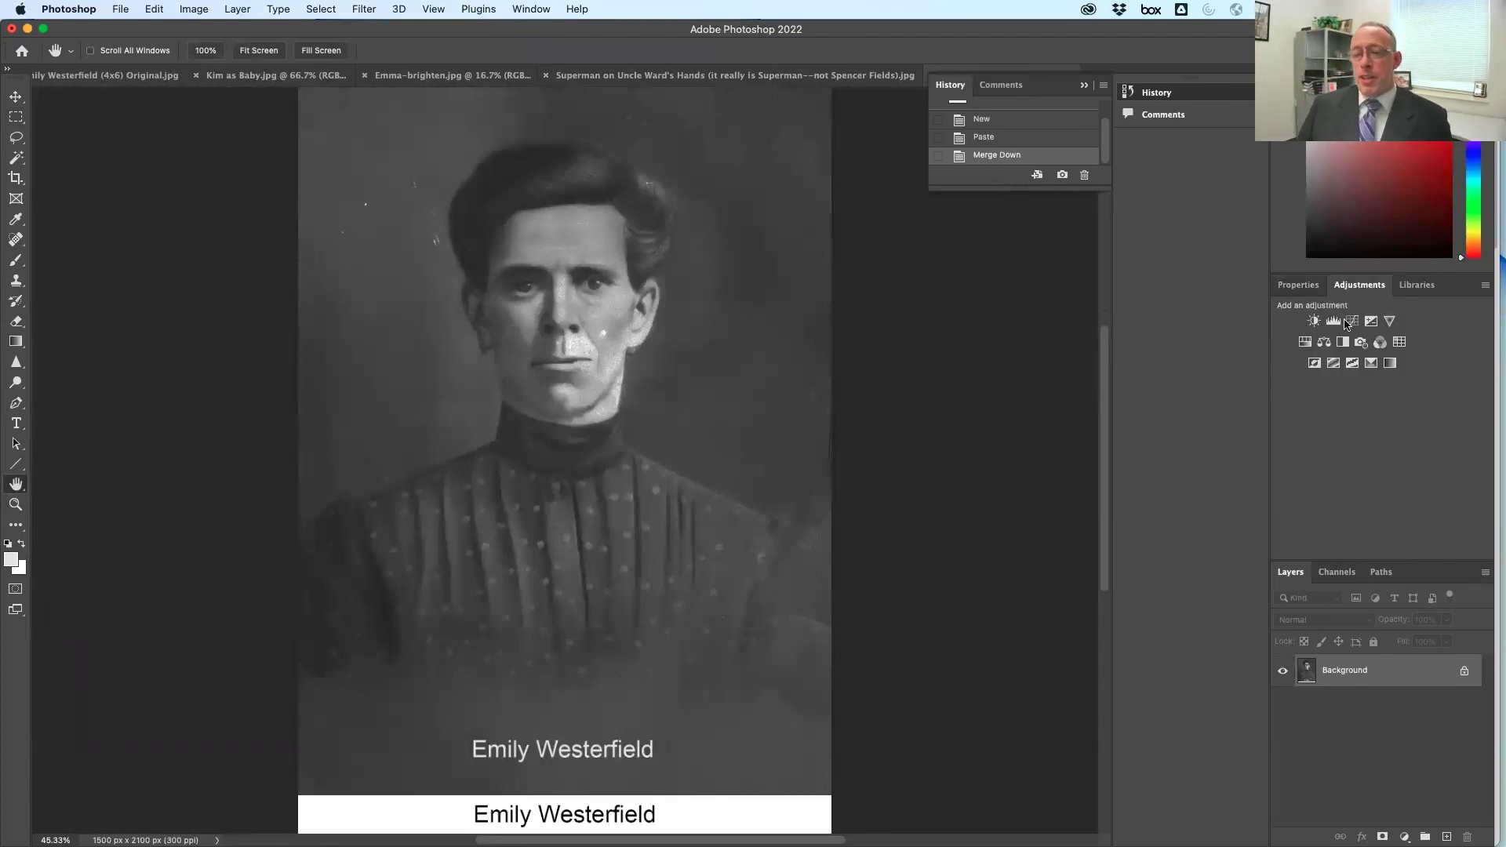
{"action": "left_click", "coordinate": [1314, 322]}
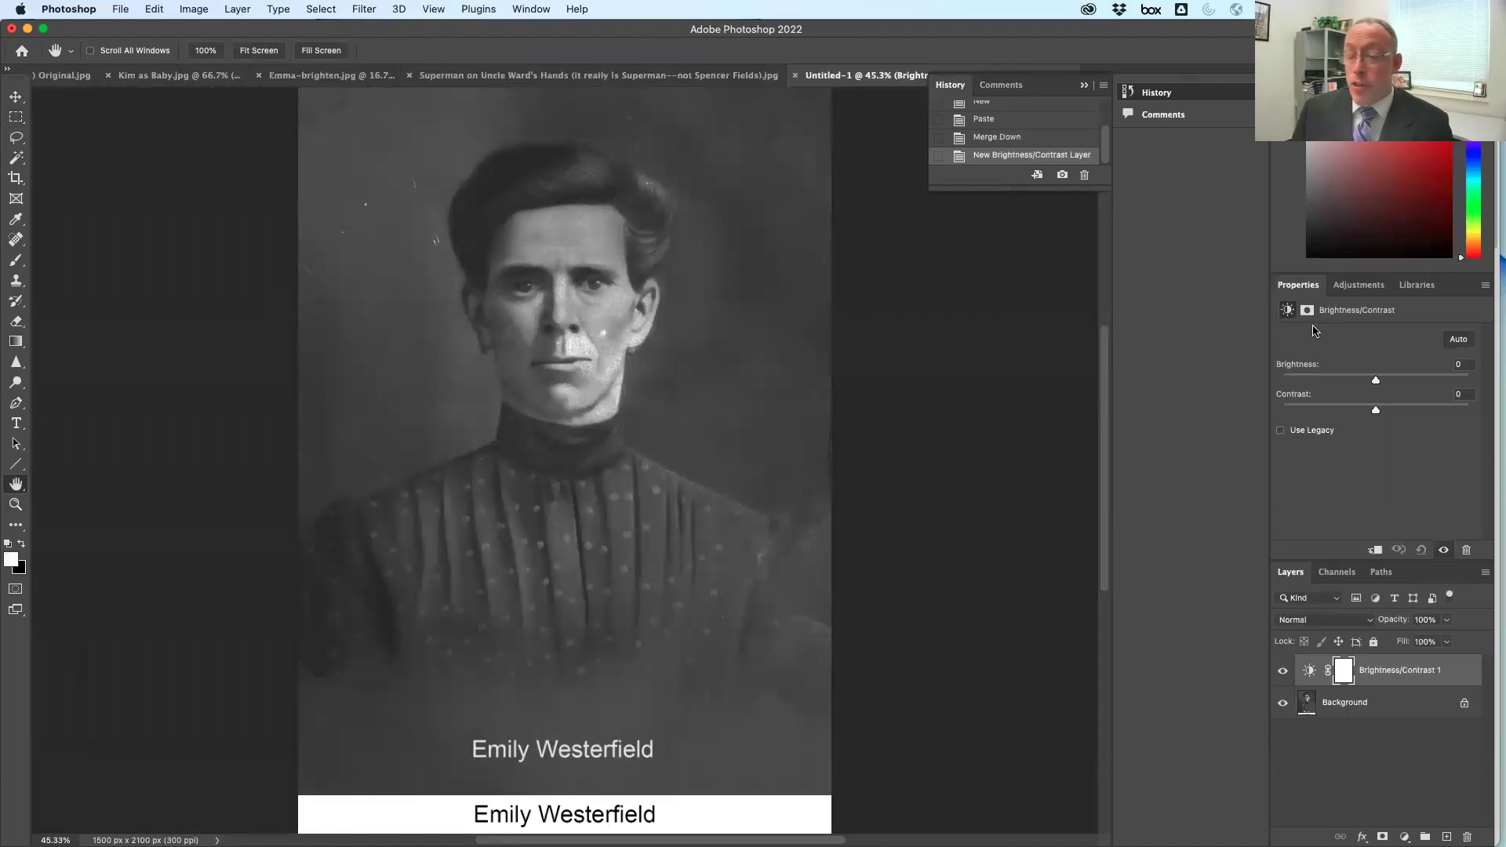
{"action": "left_click_drag", "start_coordinate": [1377, 382], "coordinate": [1434, 413]}
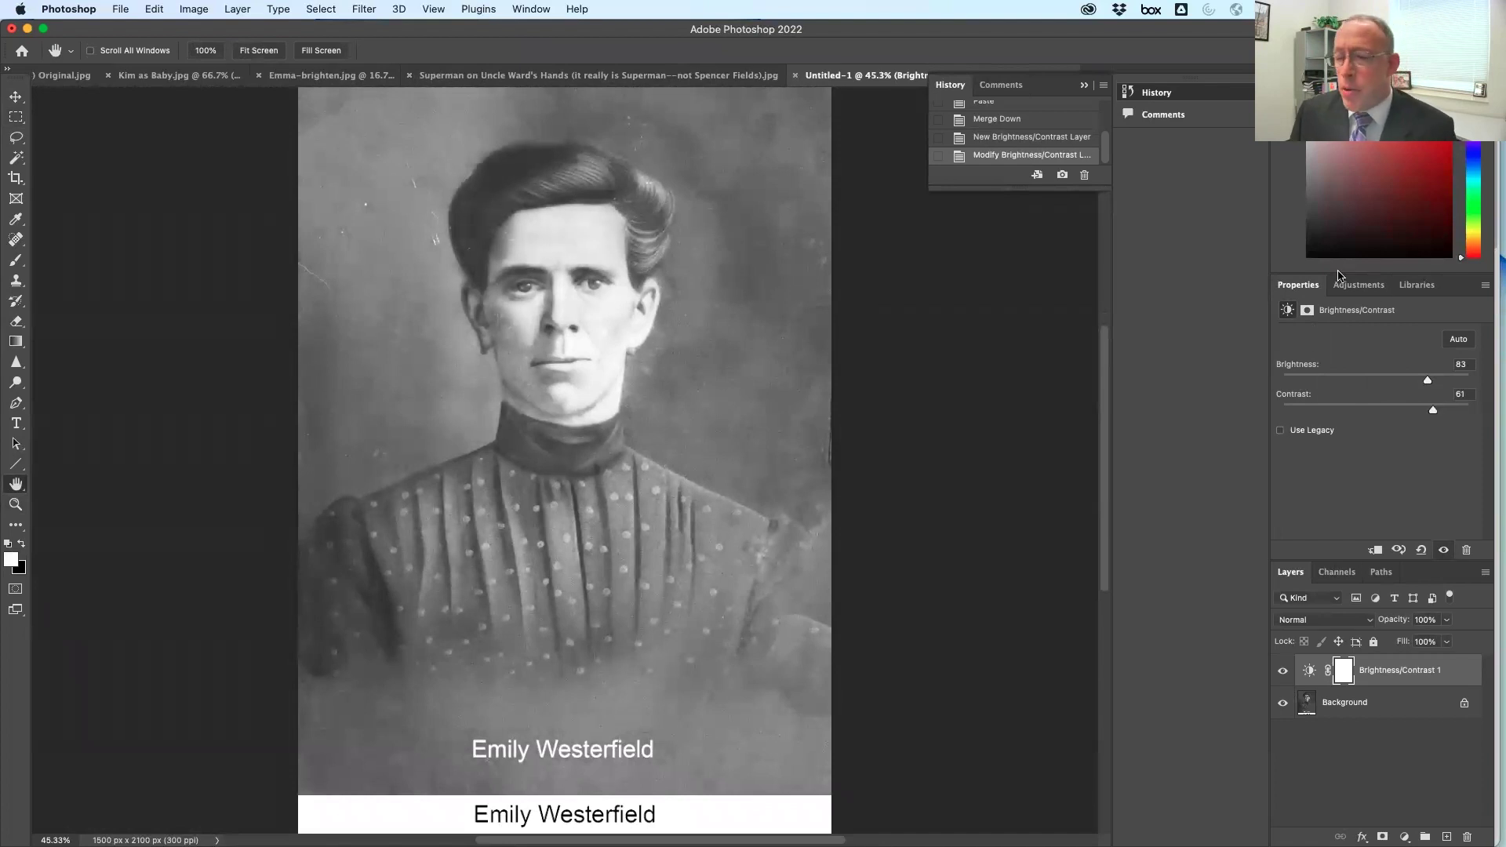
{"action": "left_click_drag", "start_coordinate": [1410, 684], "coordinate": [1467, 837]}
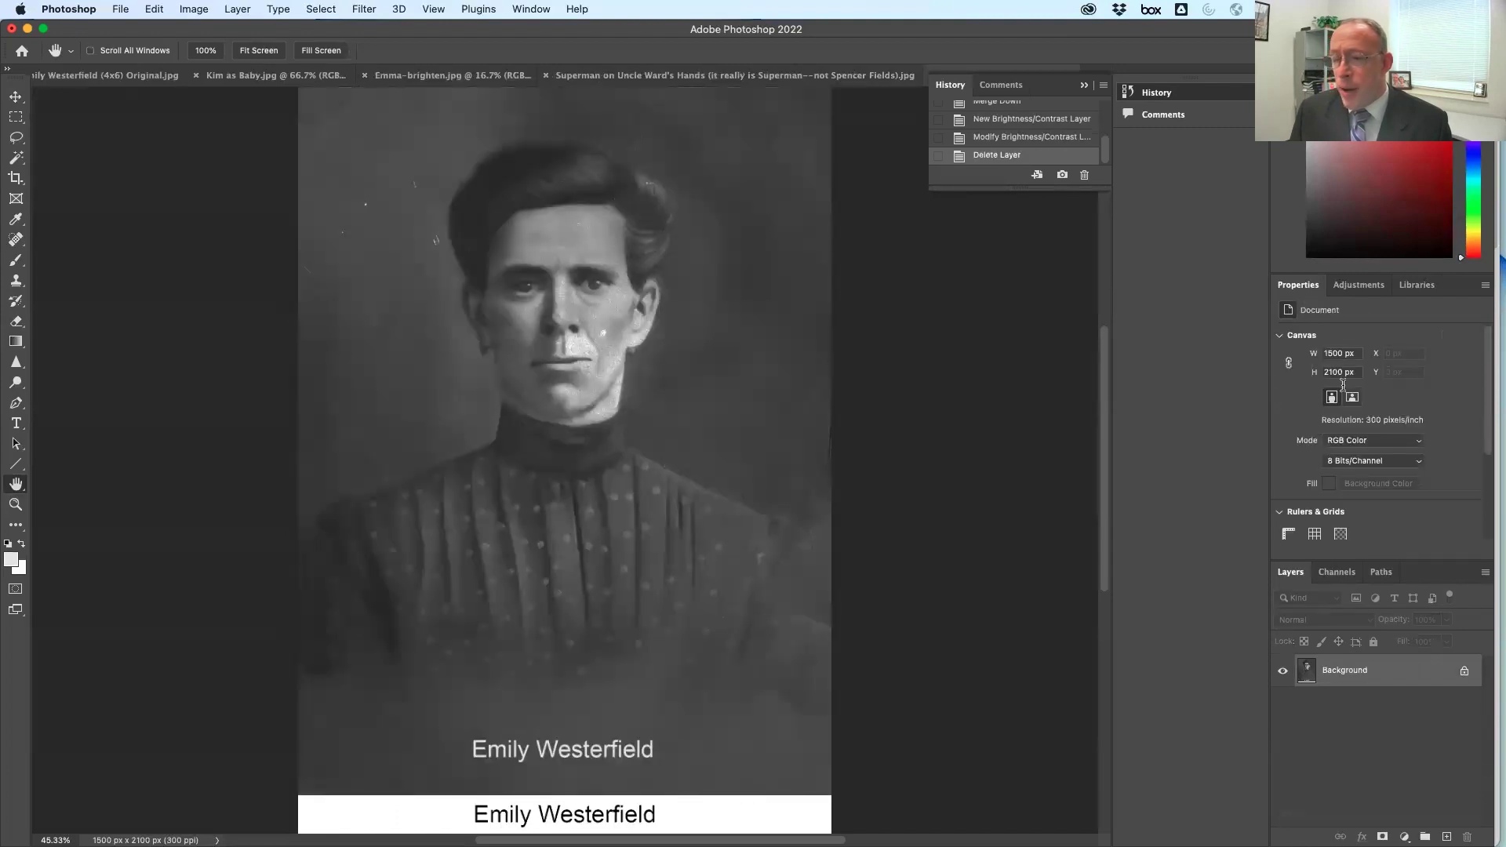
Add a Levels layer with input levels 39 / 1.00 / 125 for brighter, higher-contrast tones
{"action": "left_click", "coordinate": [1355, 288]}
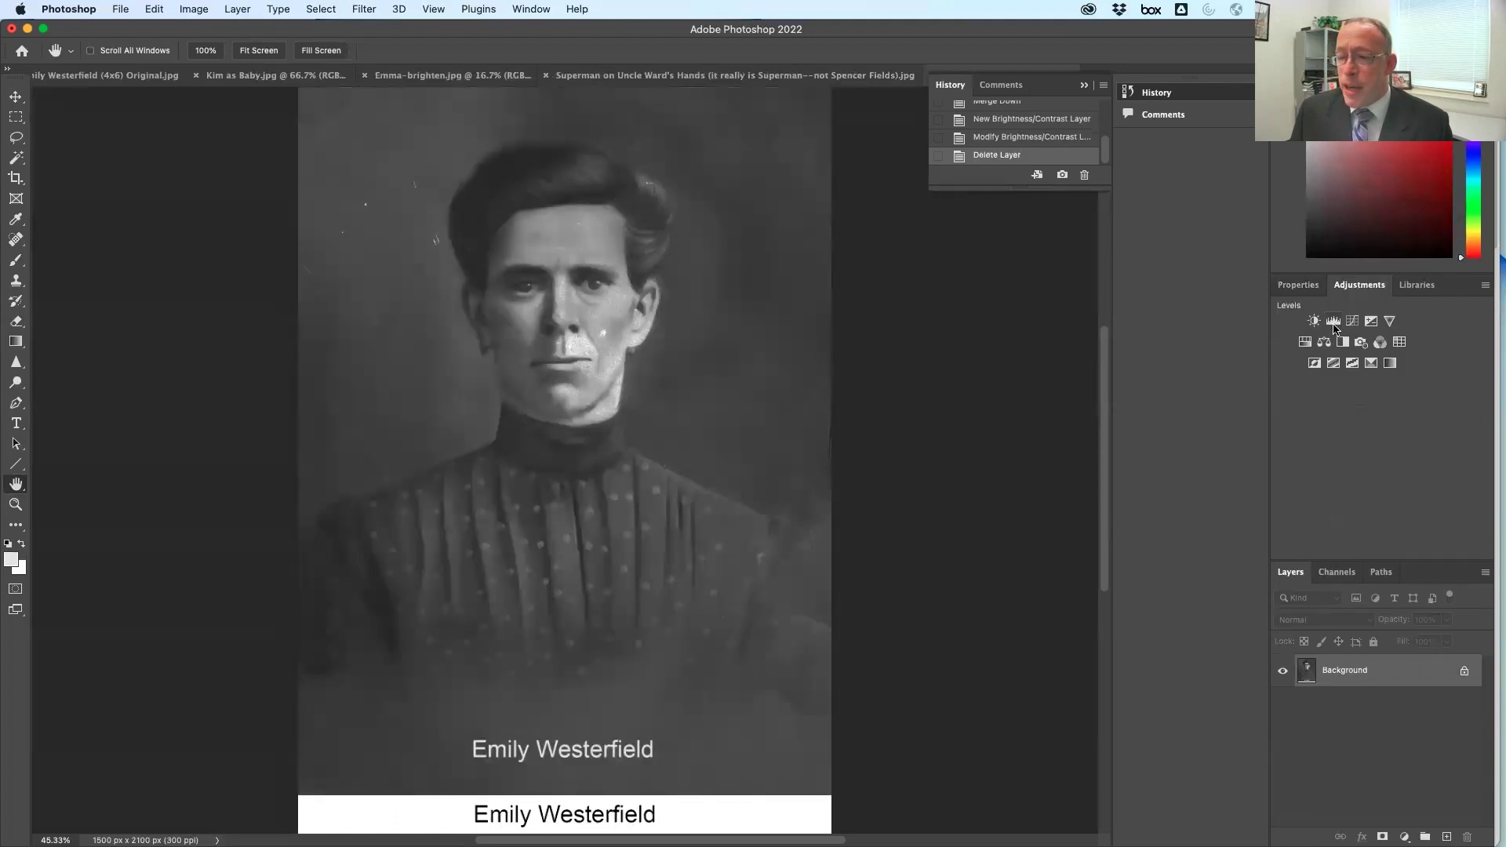
{"action": "left_click", "coordinate": [1337, 330]}
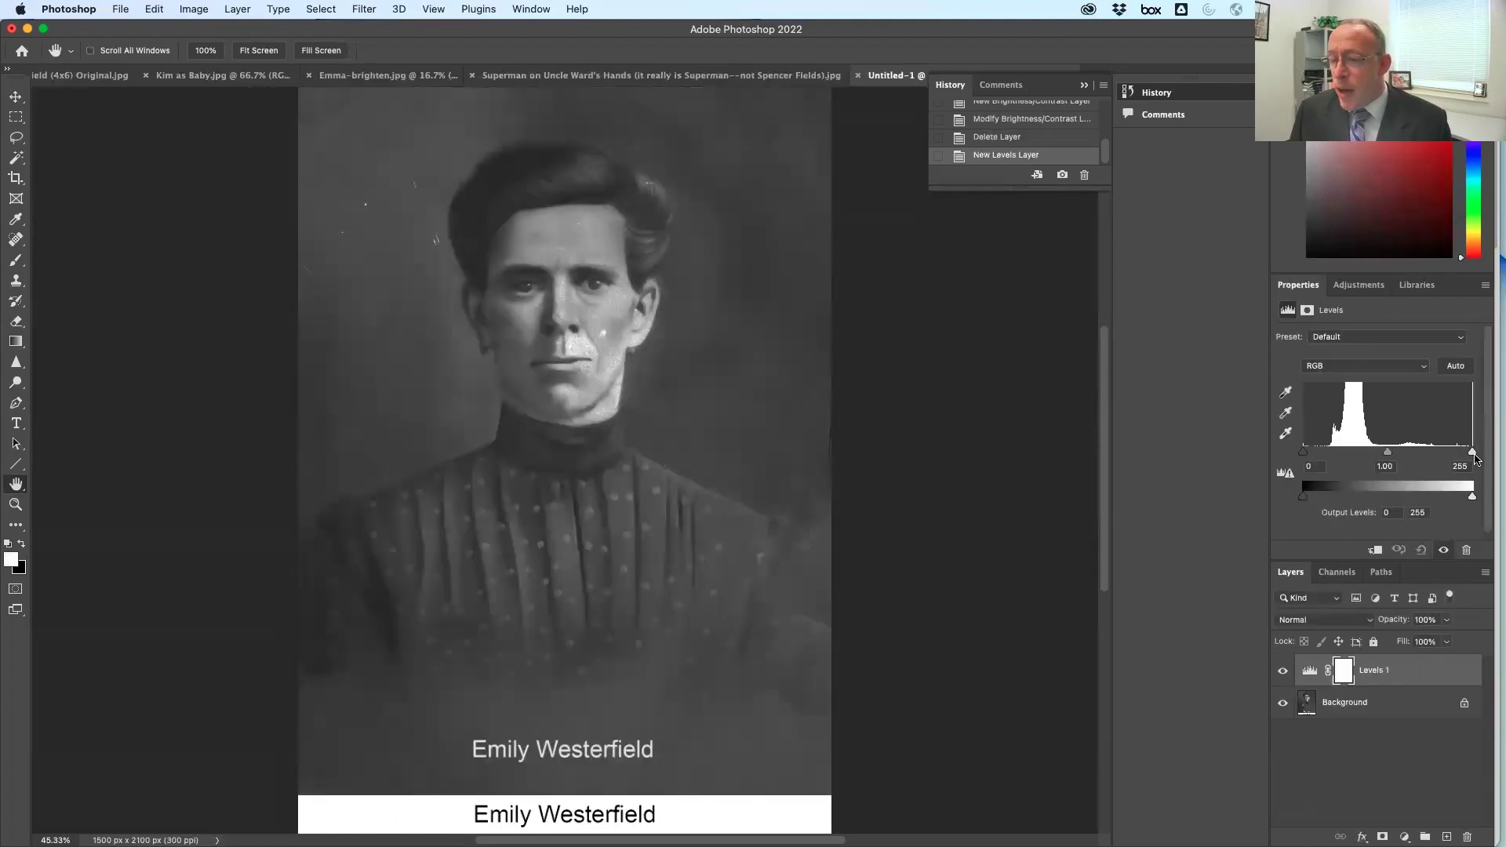
{"action": "left_click_drag", "start_coordinate": [1473, 453], "coordinate": [1382, 453]}
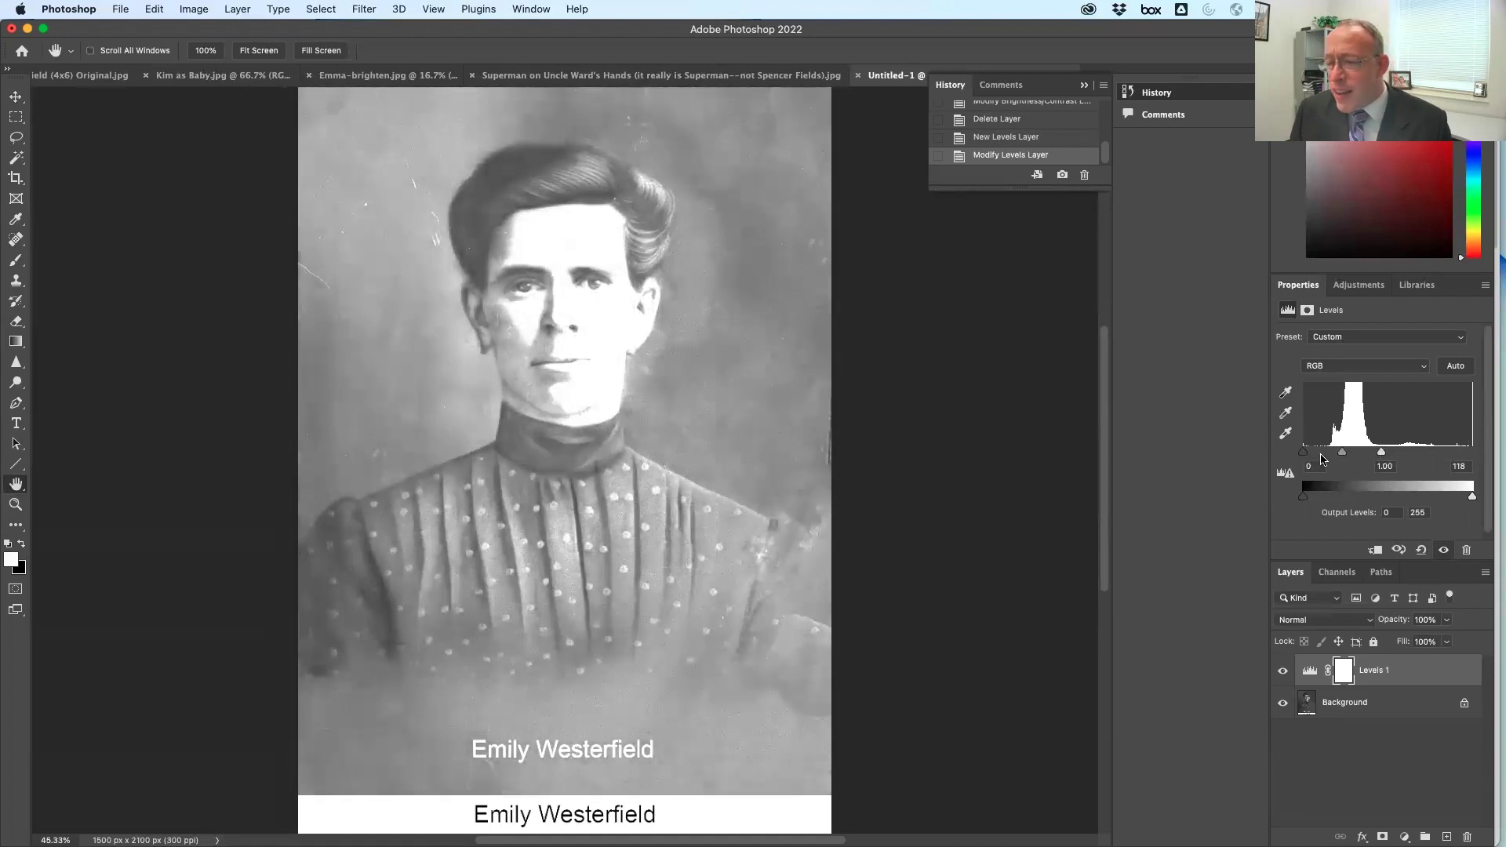
{"action": "left_click_drag", "start_coordinate": [1304, 453], "coordinate": [1388, 454]}
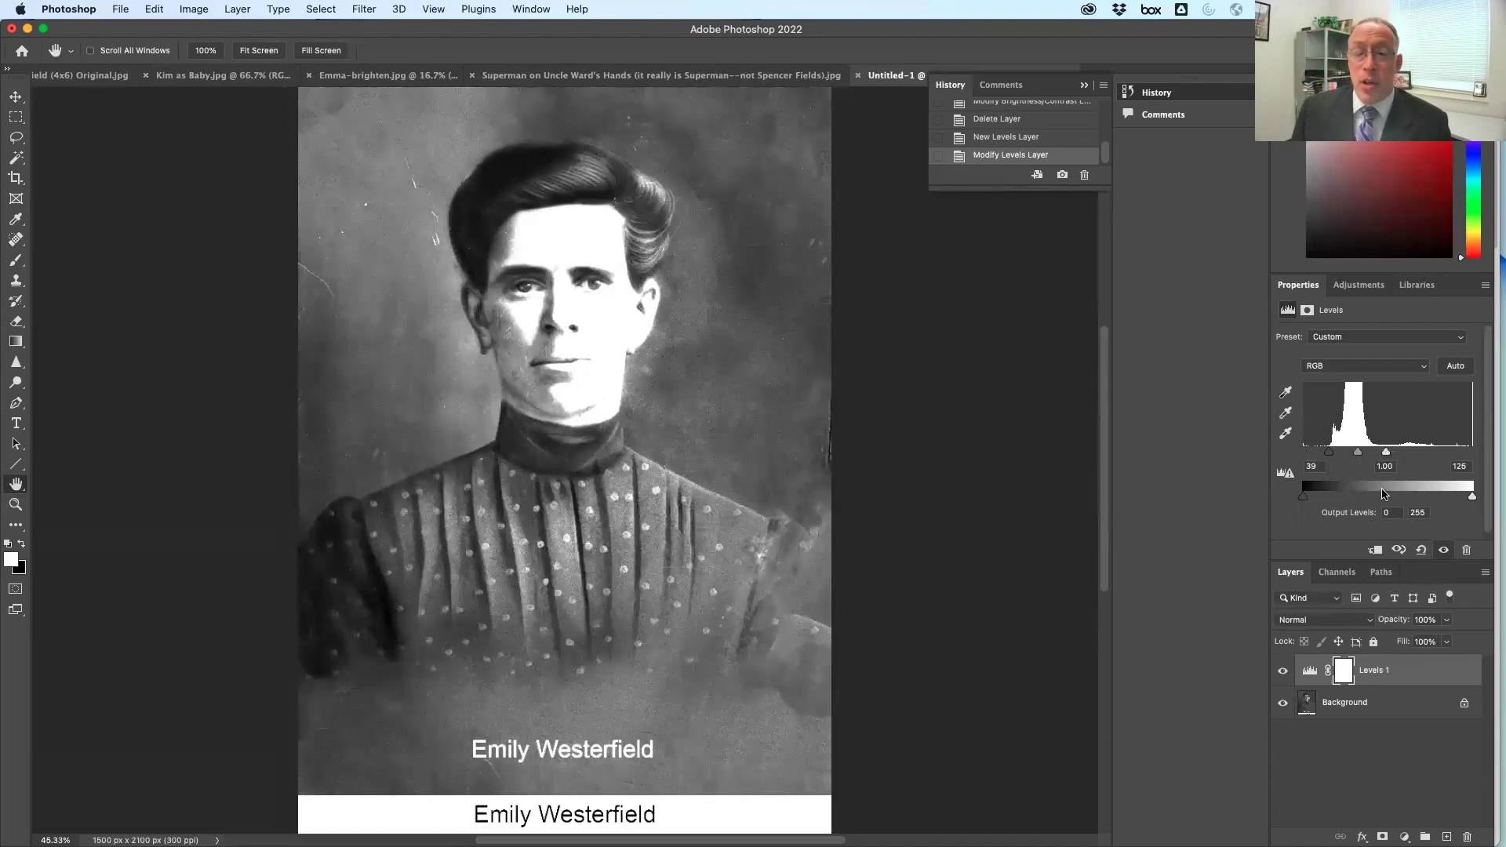
{"action": "left_click", "coordinate": [192, 76]}
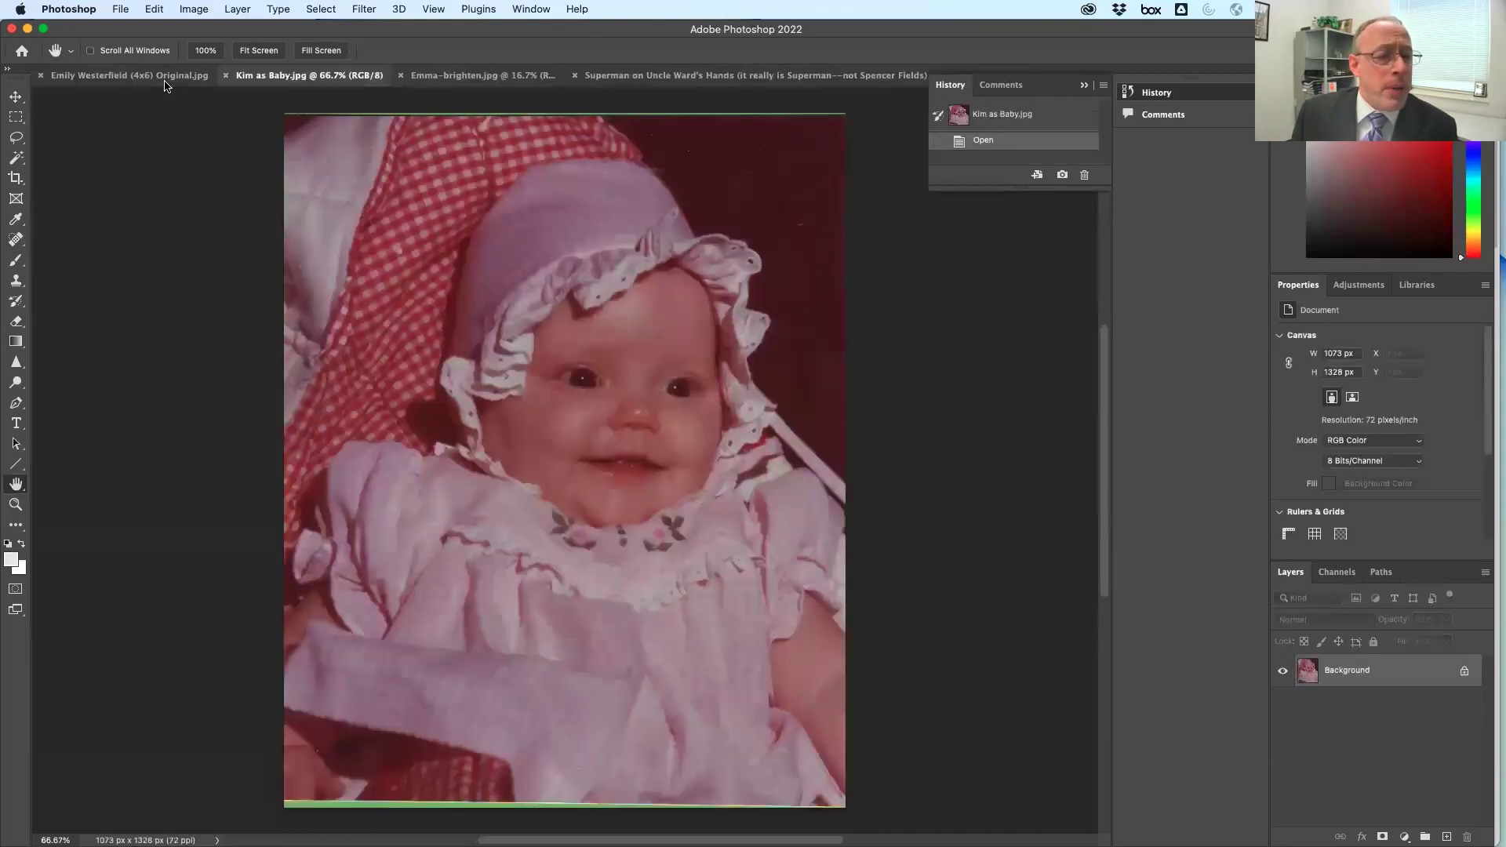
Switch to the Emma-brighten.jpg baby photo (3456 x 5184 px, Background only)
{"action": "left_click", "coordinate": [459, 76]}
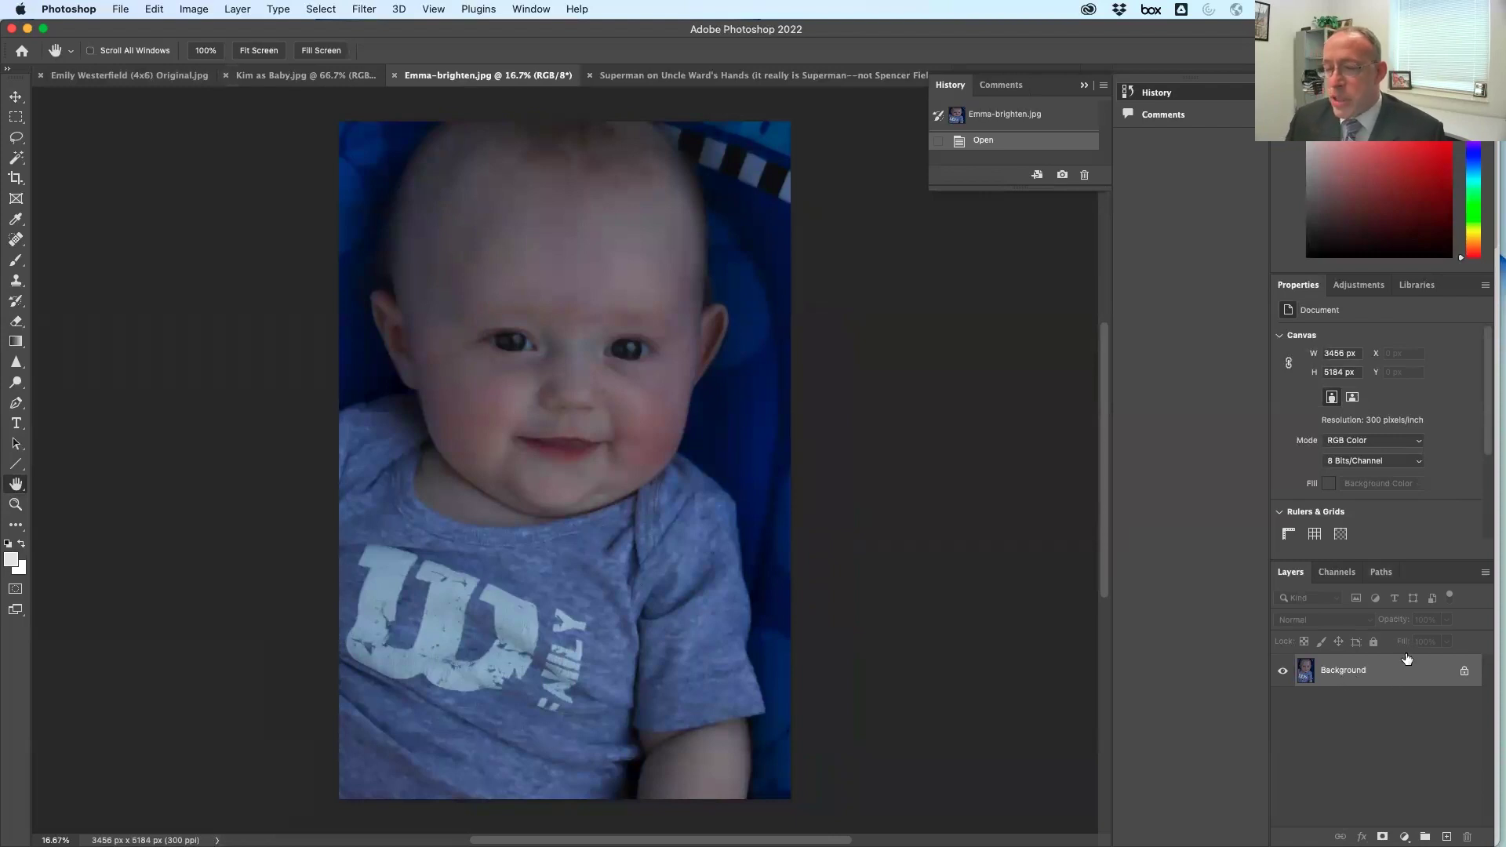
Try a Levels adjustment layer with Auto correction, then delete it
{"action": "left_click", "coordinate": [1361, 286]}
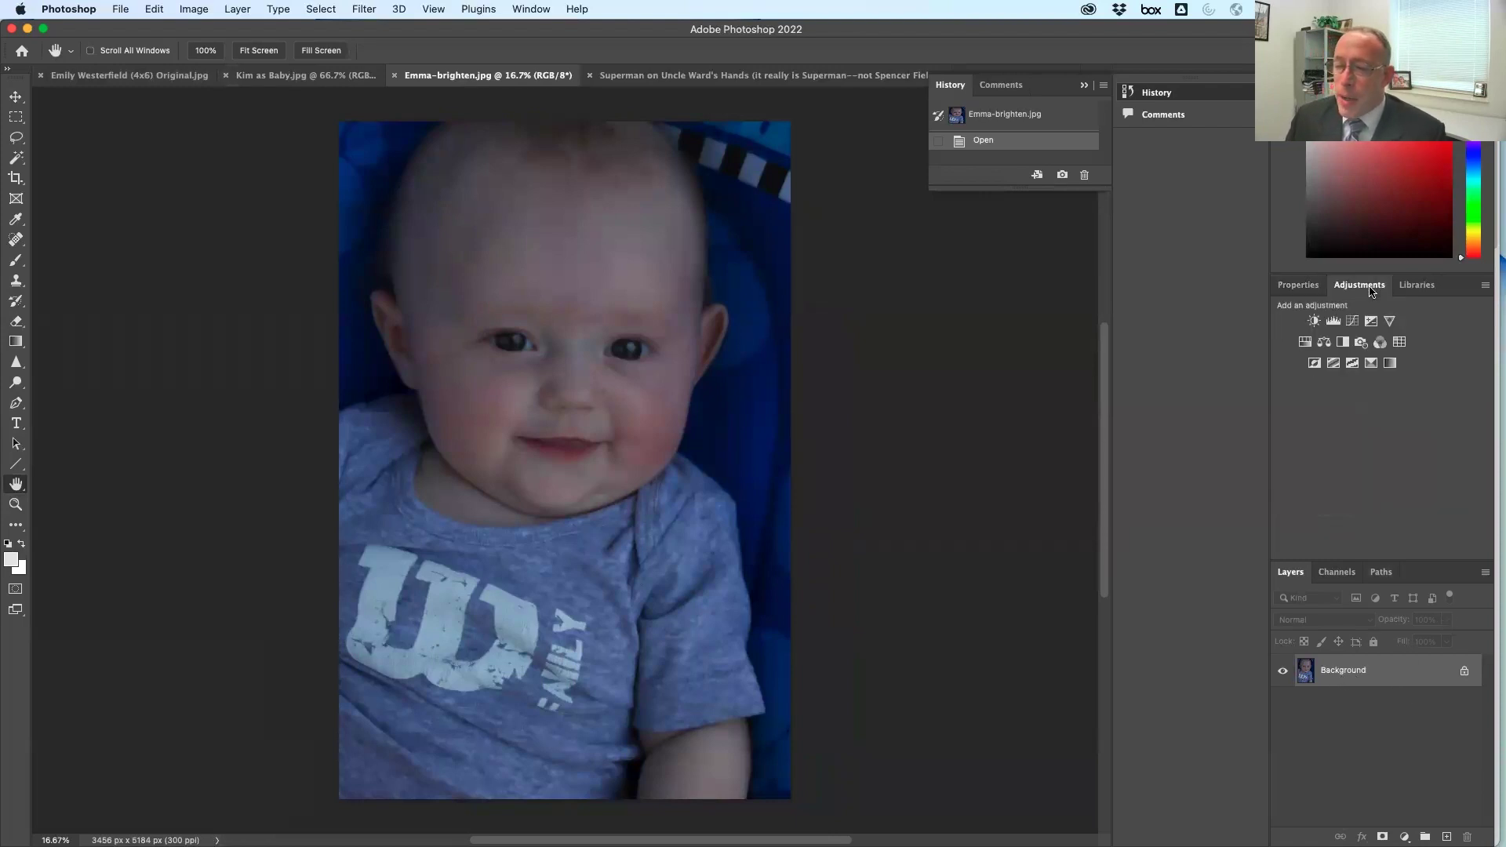
{"action": "left_click", "coordinate": [1334, 321]}
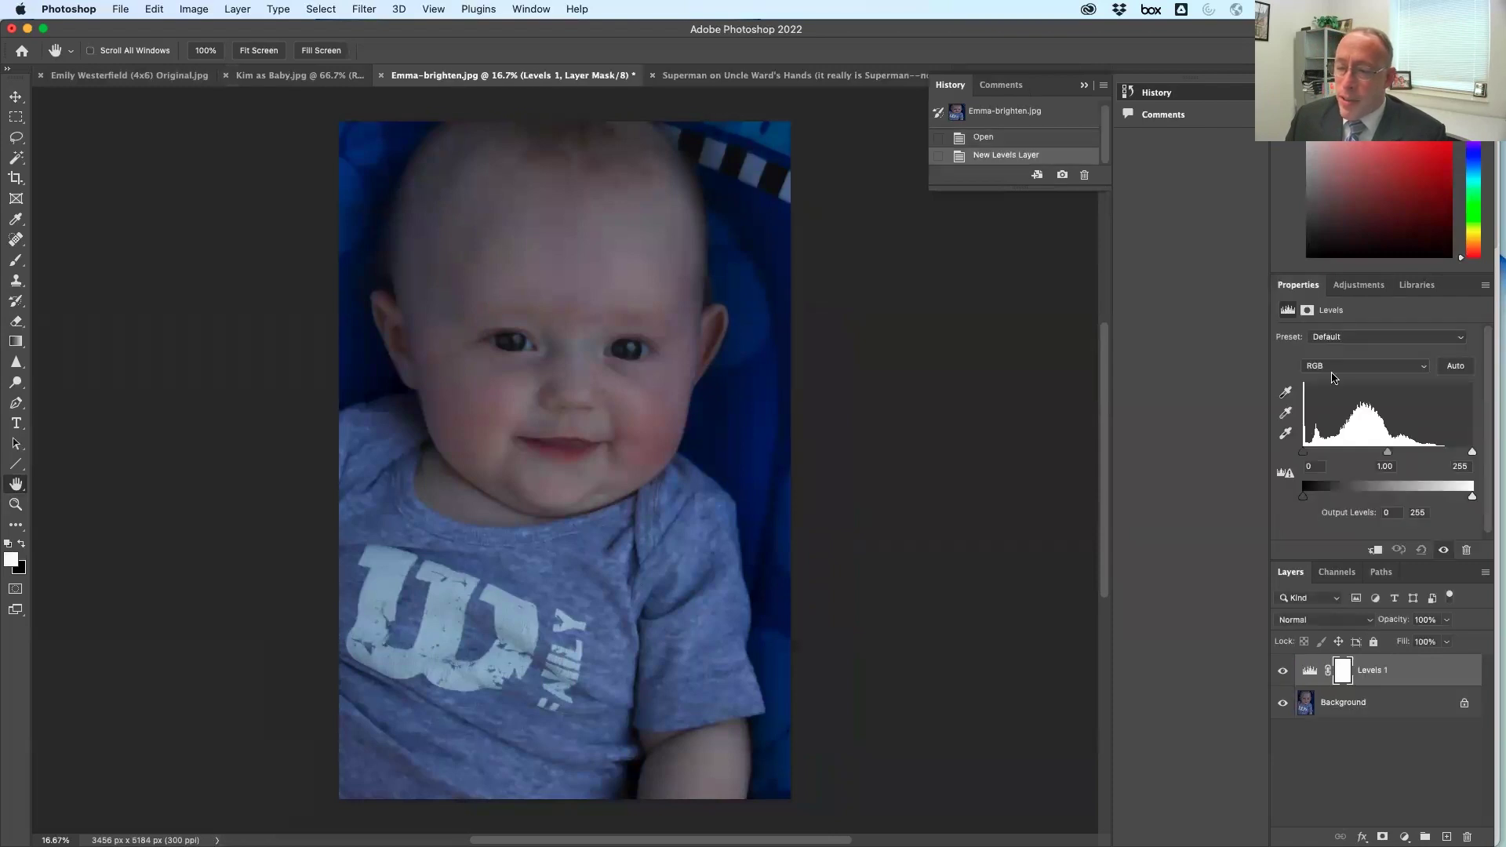
{"action": "left_click", "coordinate": [1457, 367]}
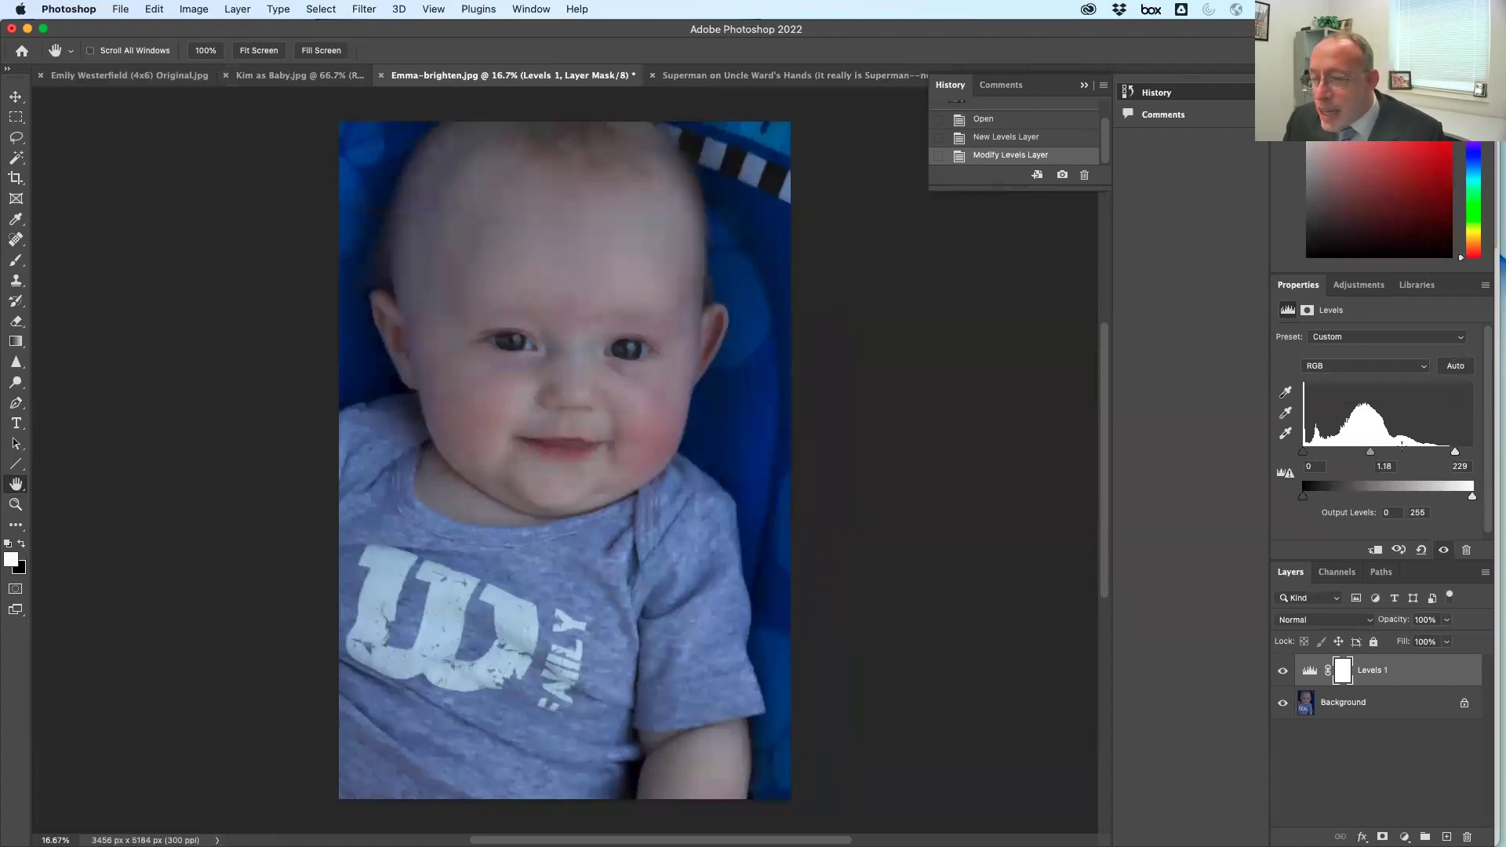
{"action": "left_click_drag", "start_coordinate": [1413, 682], "coordinate": [1467, 837]}
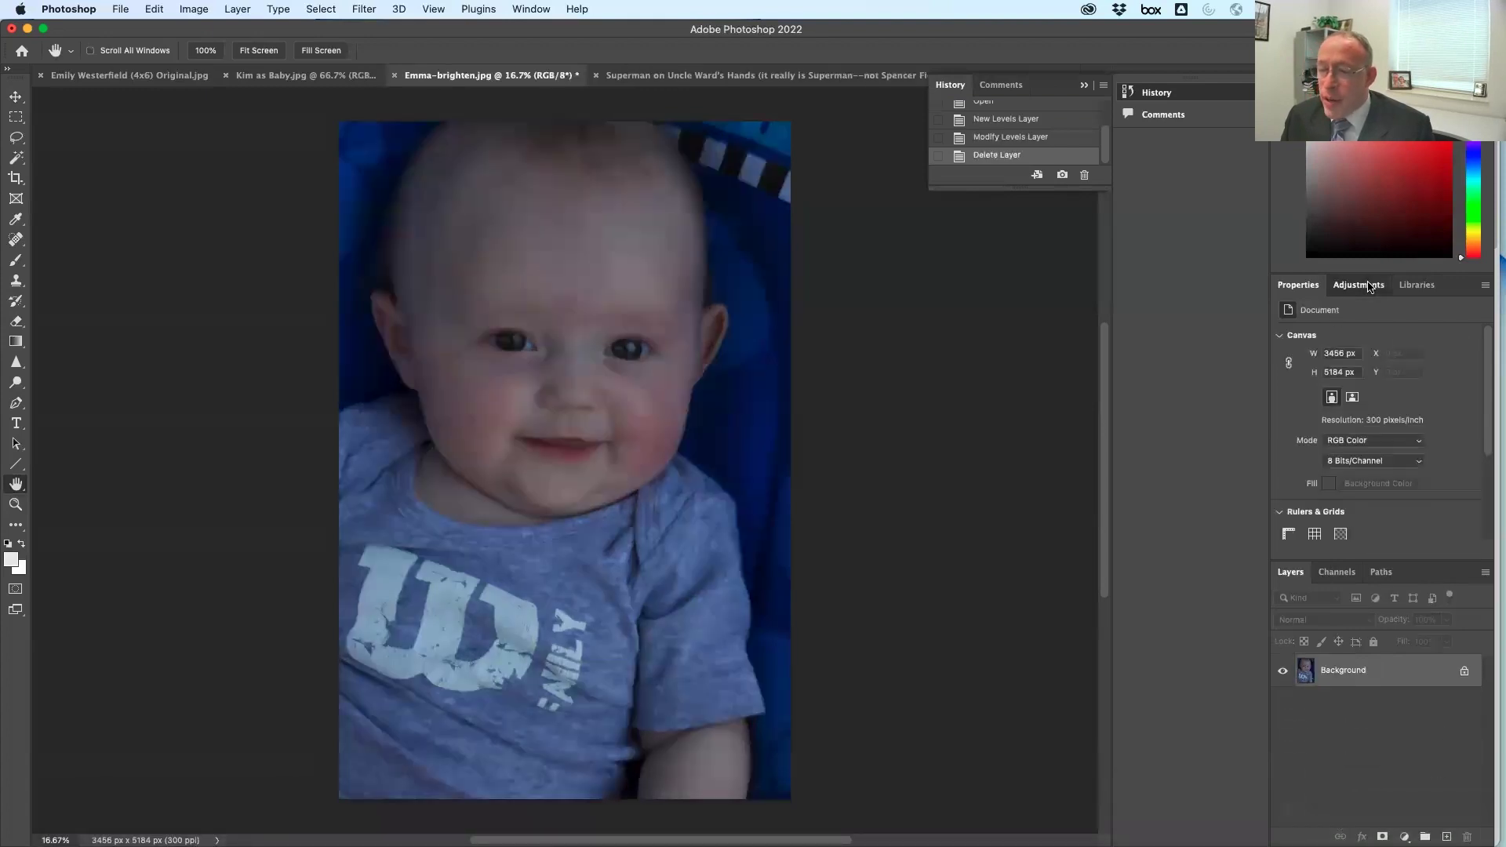
Add another Levels layer, experiment with highlight and shadow input sliders, then delete it
{"action": "left_click", "coordinate": [1358, 285]}
{"action": "left_click", "coordinate": [1335, 325]}
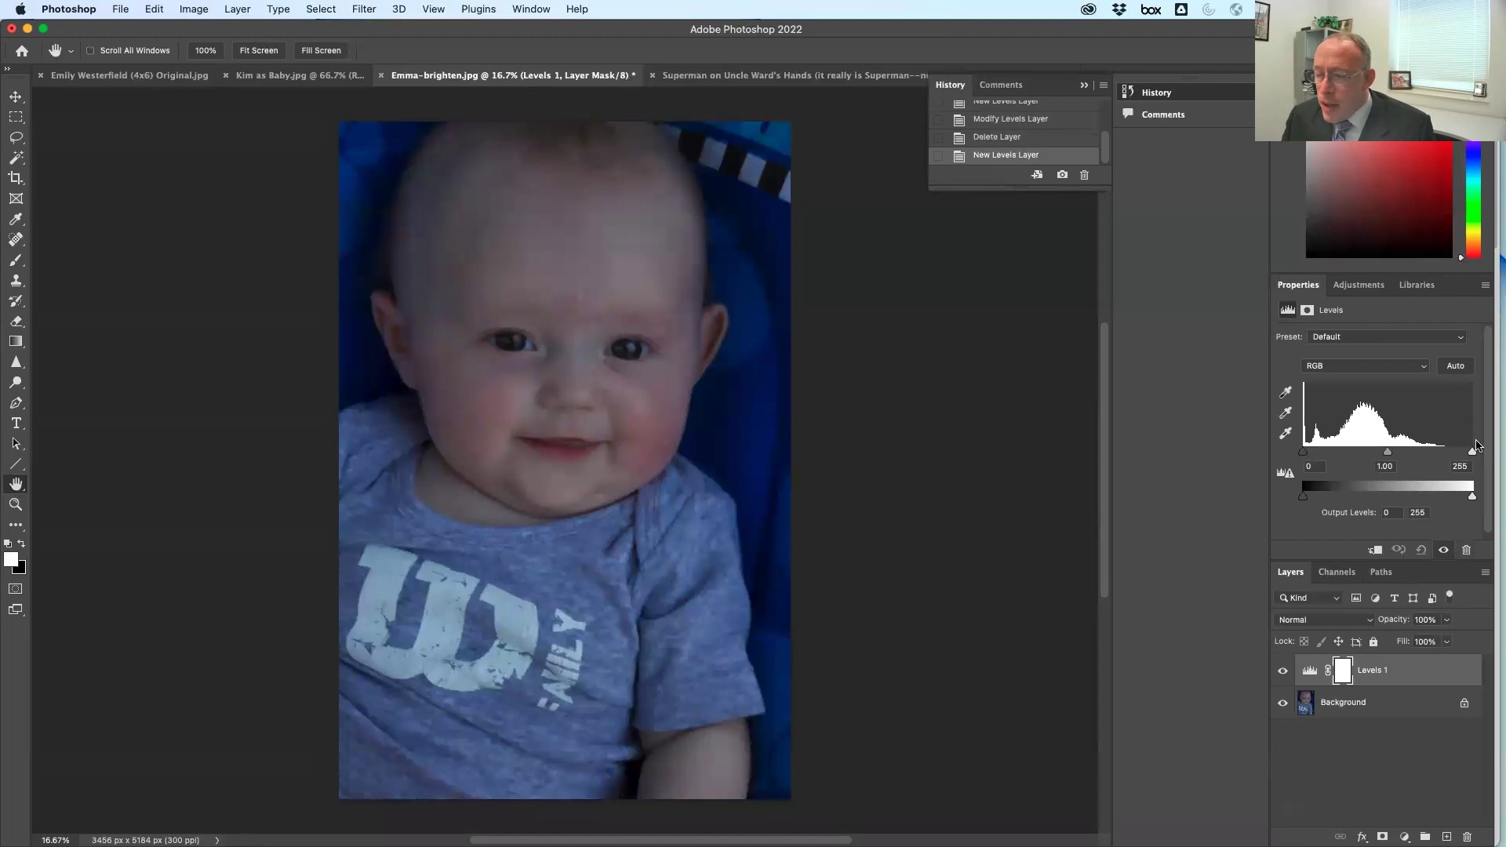
{"action": "left_click_drag", "start_coordinate": [1472, 452], "coordinate": [1423, 453]}
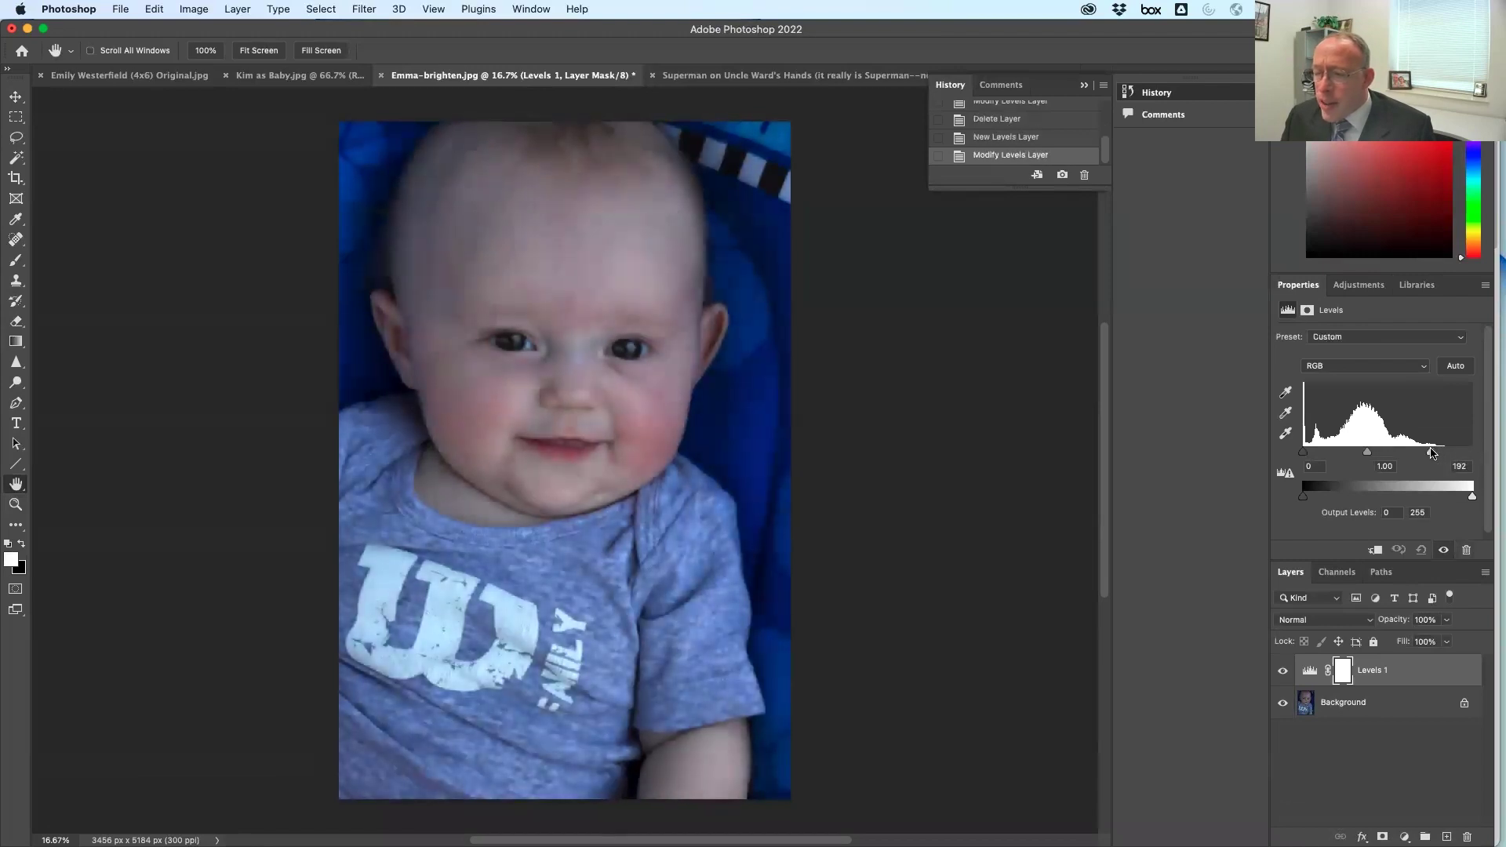
{"action": "left_click_drag", "start_coordinate": [1306, 455], "coordinate": [1358, 458]}
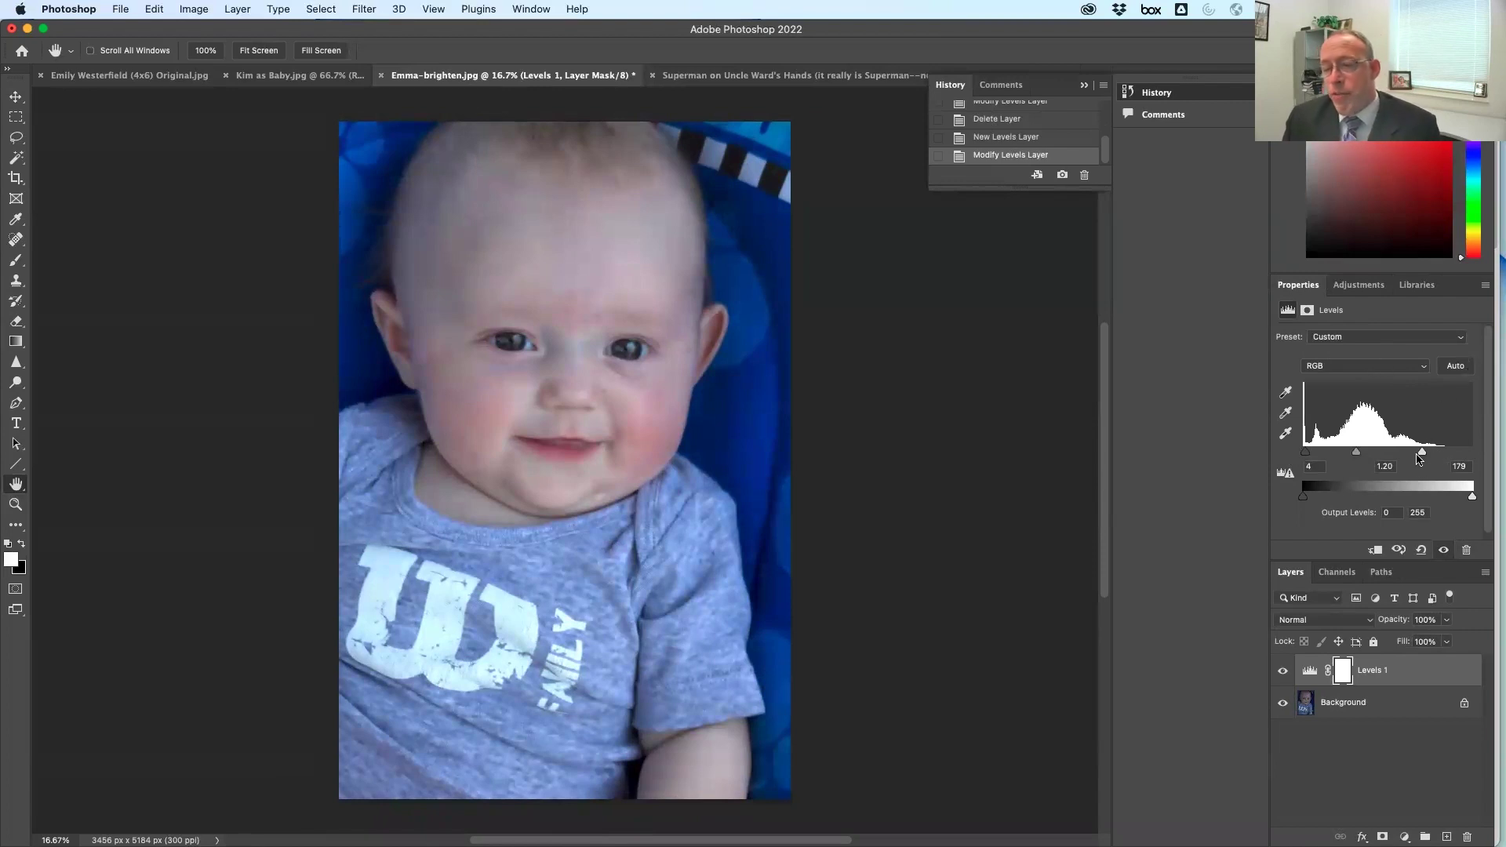
{"action": "mouse_move", "coordinate": [1422, 458]}
{"action": "left_mouse_down"}
{"action": "mouse_move", "coordinate": [1461, 459]}
{"action": "mouse_move", "coordinate": [1362, 465]}
{"action": "mouse_move", "coordinate": [1433, 465]}
{"action": "left_mouse_up"}
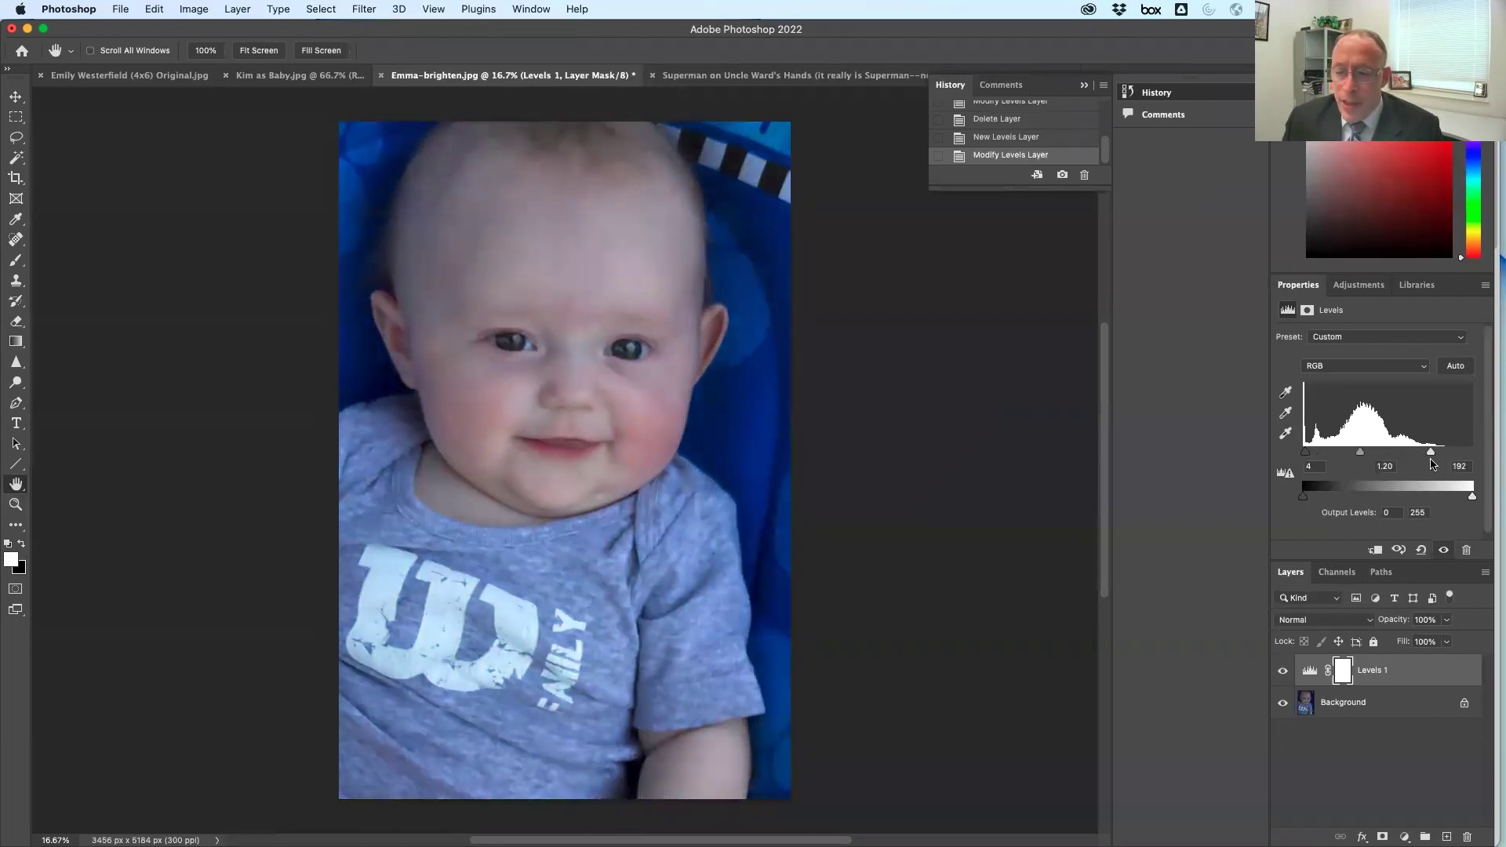
{"action": "left_click_drag", "start_coordinate": [1311, 463], "coordinate": [1358, 459]}
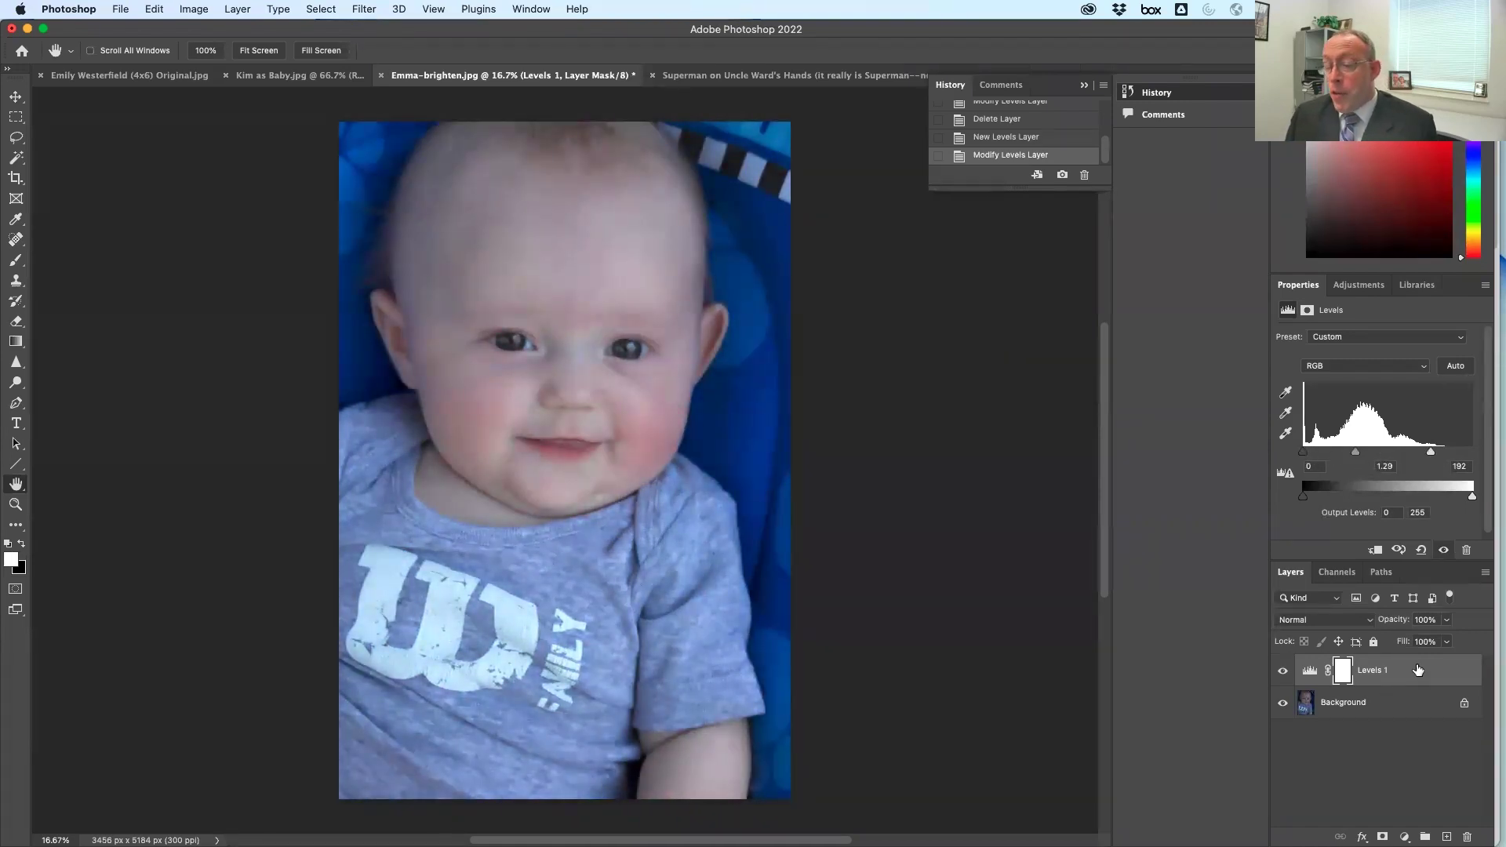
{"action": "left_click_drag", "start_coordinate": [1419, 672], "coordinate": [1467, 837]}
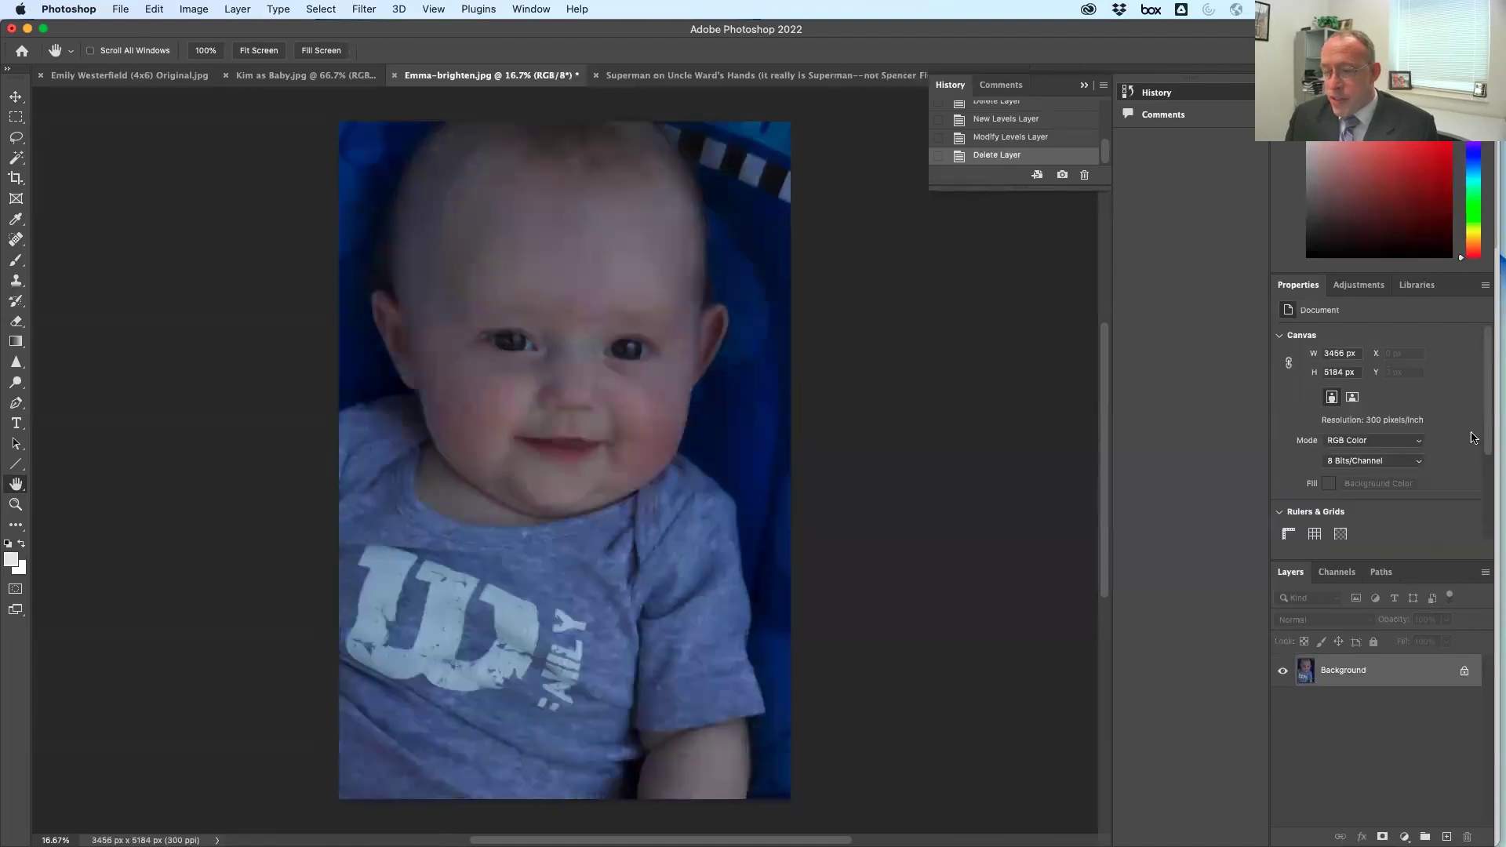
Add a fresh Levels layer and brighten the Red channel's highlights
{"action": "left_click", "coordinate": [1359, 285]}
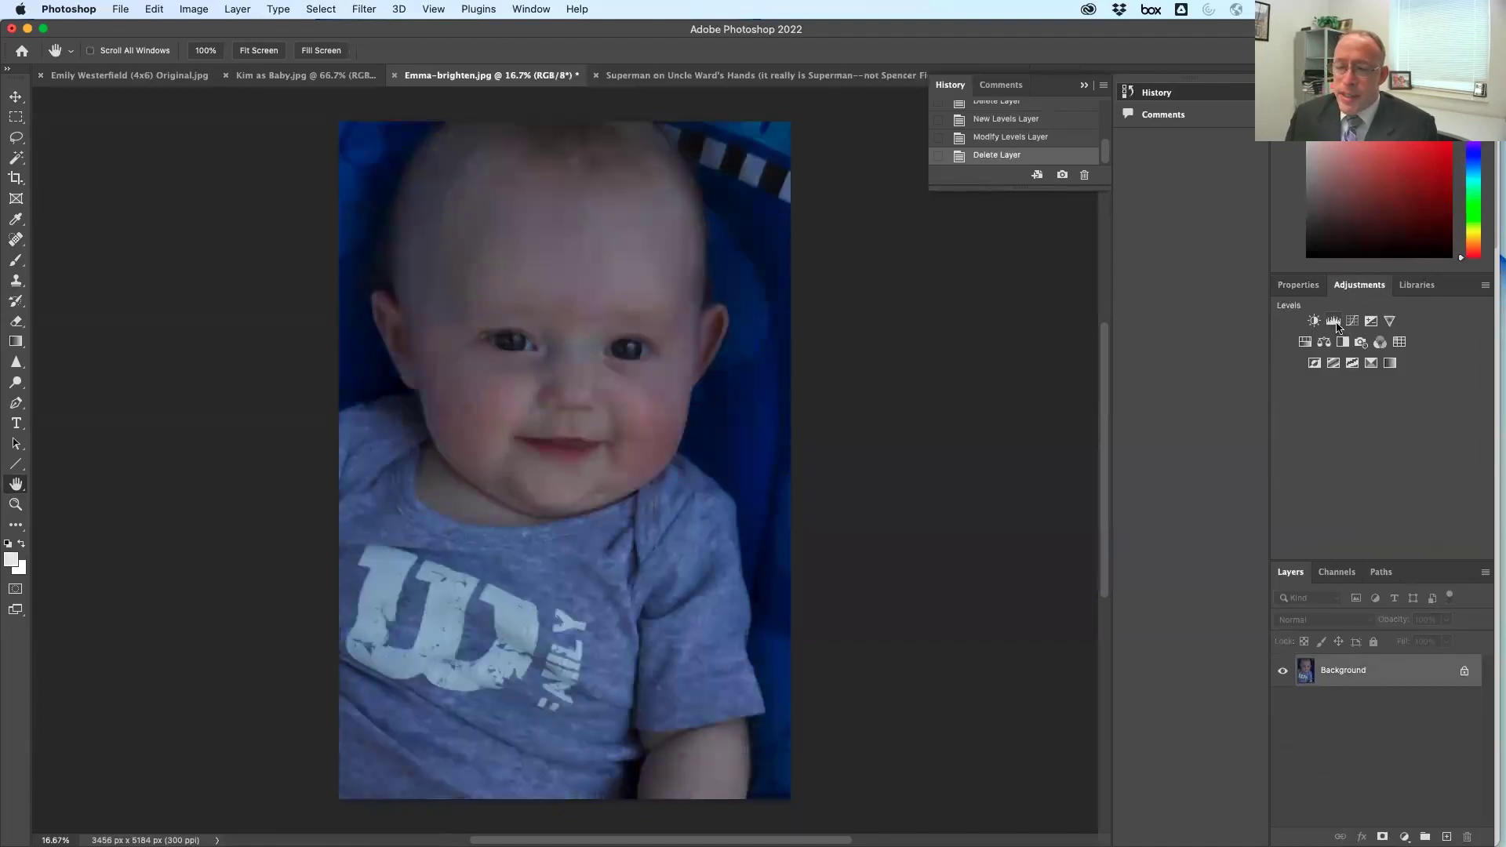
{"action": "left_click", "coordinate": [1307, 324]}
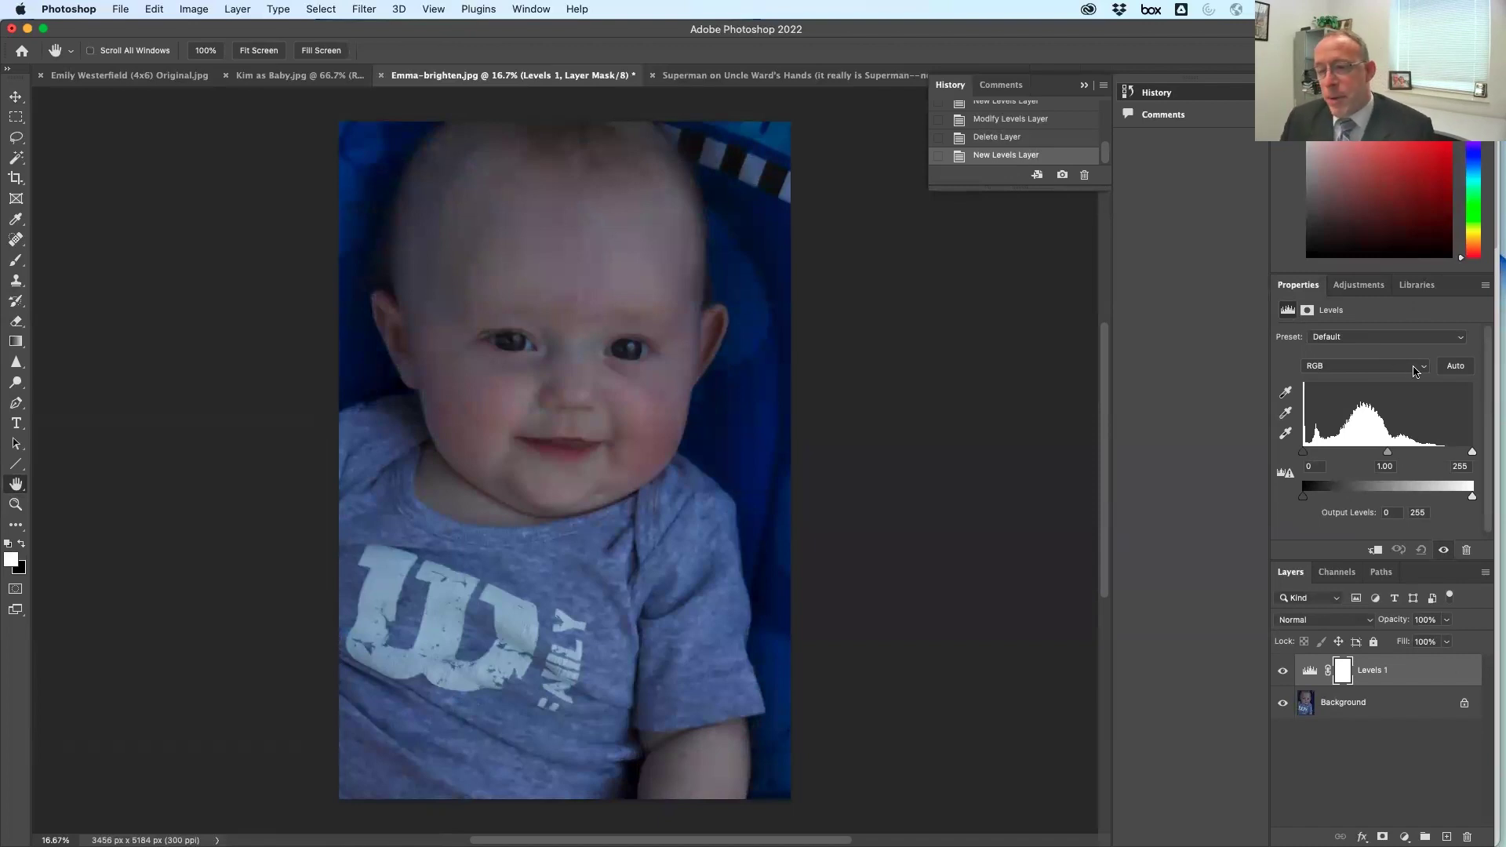
{"action": "left_click", "coordinate": [1416, 371]}
{"action": "left_click", "coordinate": [1361, 369]}
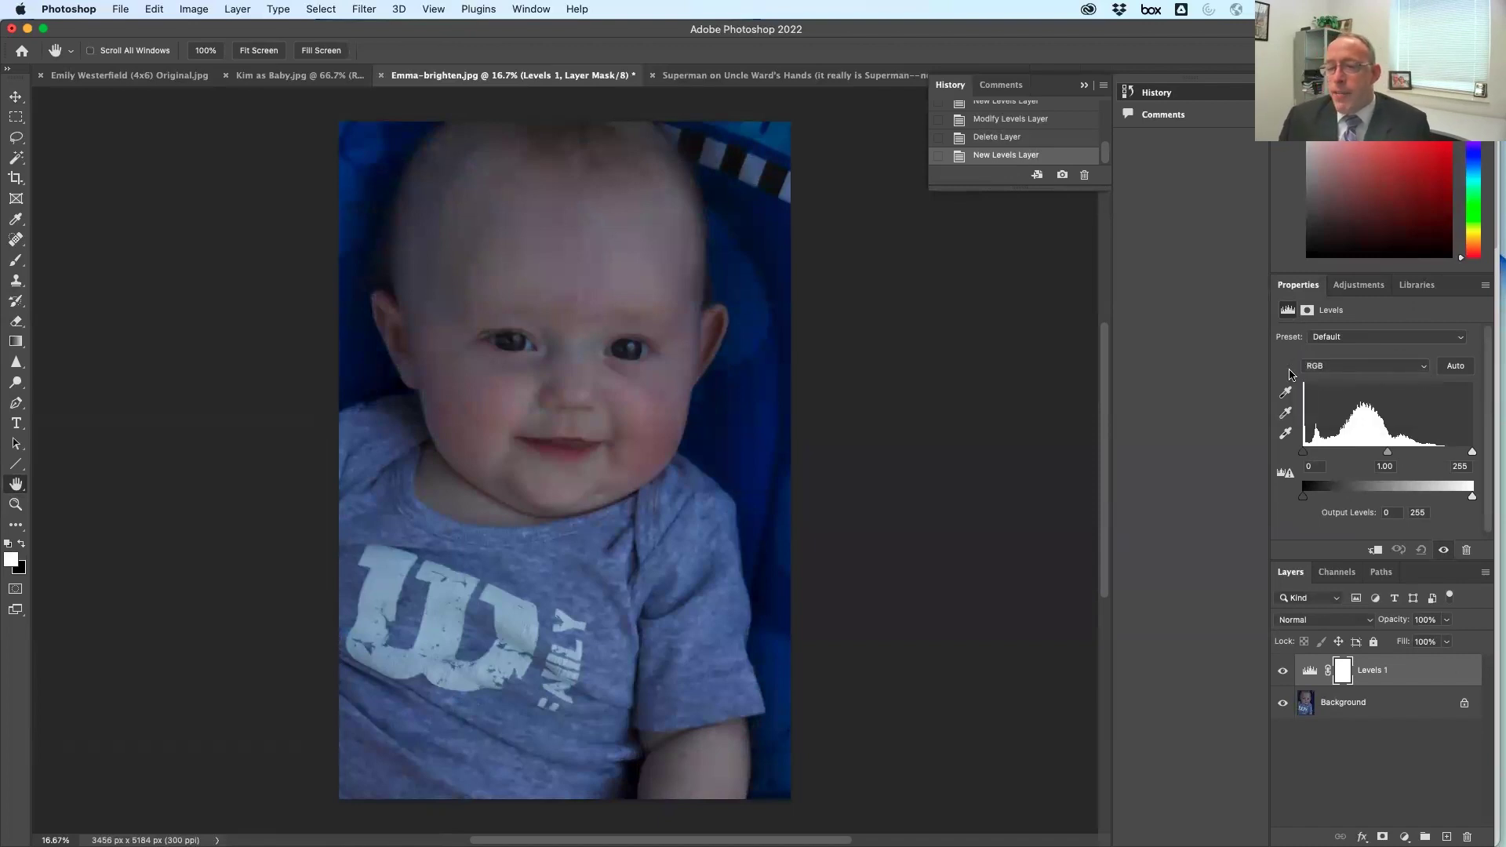
{"action": "left_click", "coordinate": [1349, 367]}
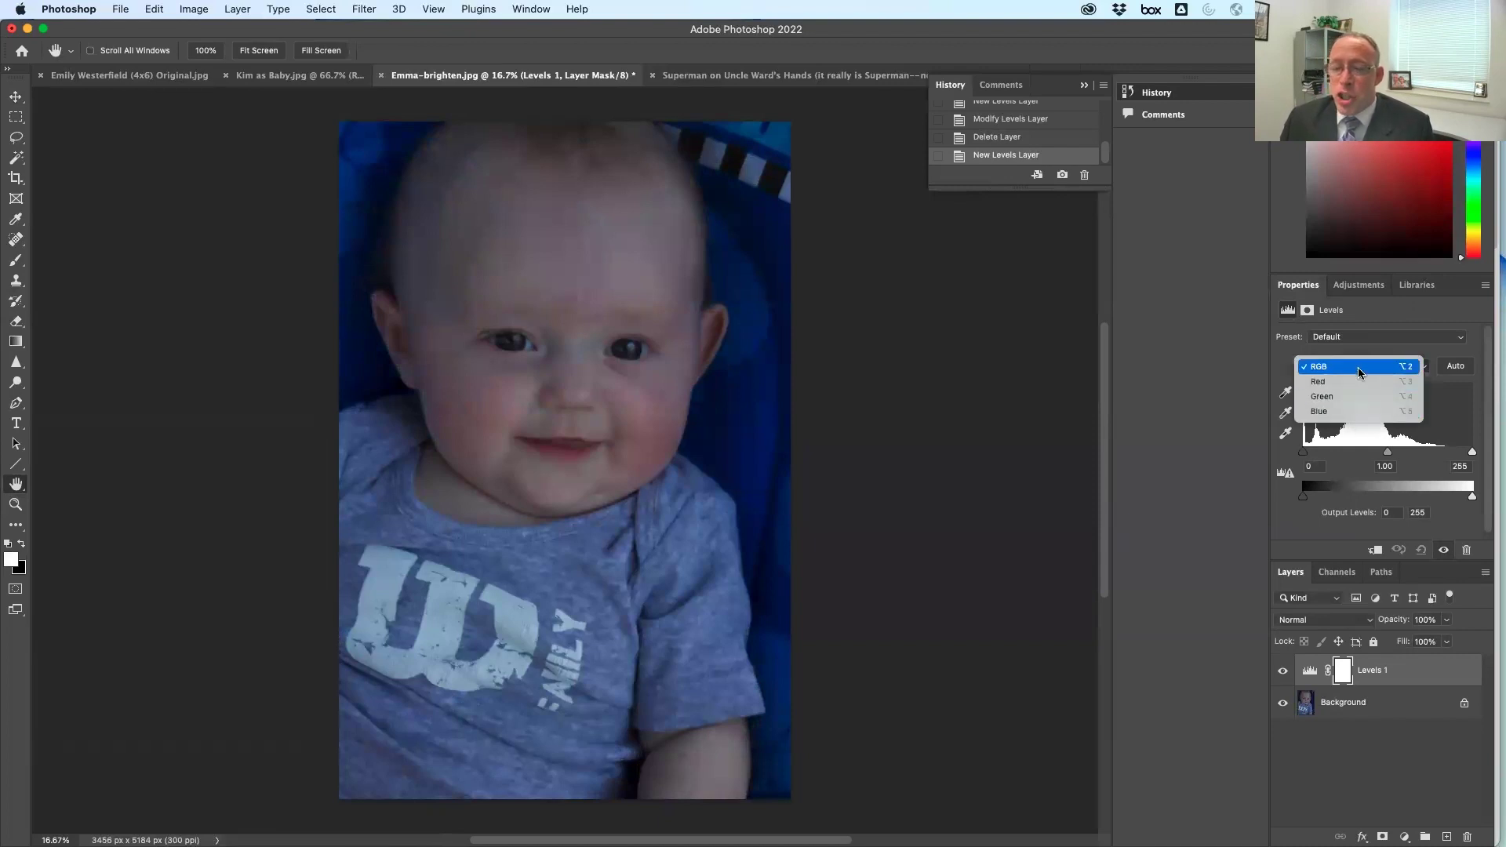
{"action": "left_click", "coordinate": [1360, 390]}
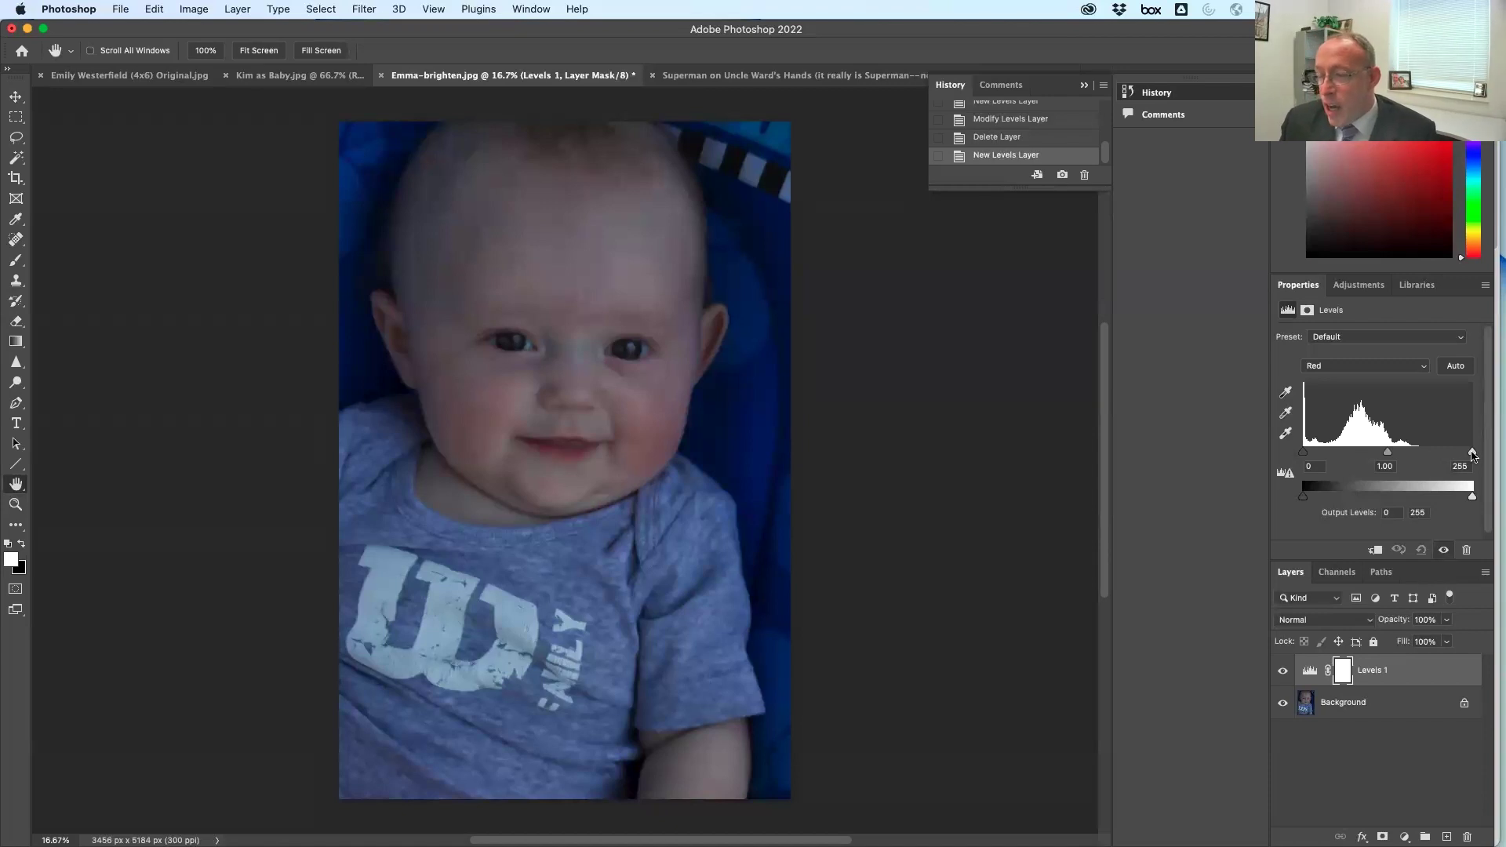
{"action": "left_click_drag", "start_coordinate": [1440, 453], "coordinate": [1412, 453]}
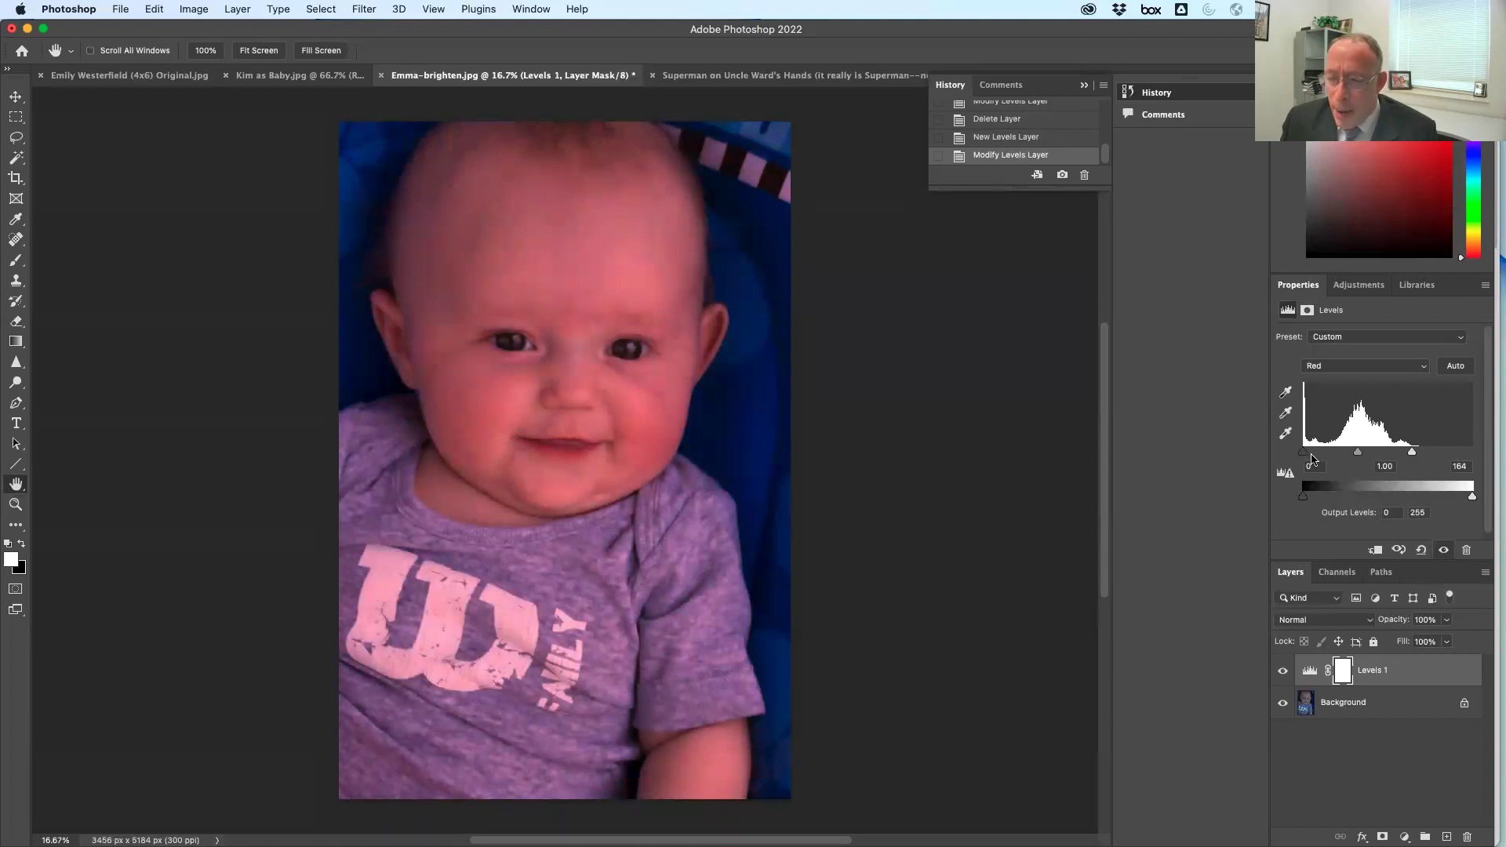
Brighten Green highlights, set Blue inputs to 13 and 209, and compare Levels 1 off and on
{"action": "left_click", "coordinate": [1349, 369]}
{"action": "left_click", "coordinate": [1349, 381]}
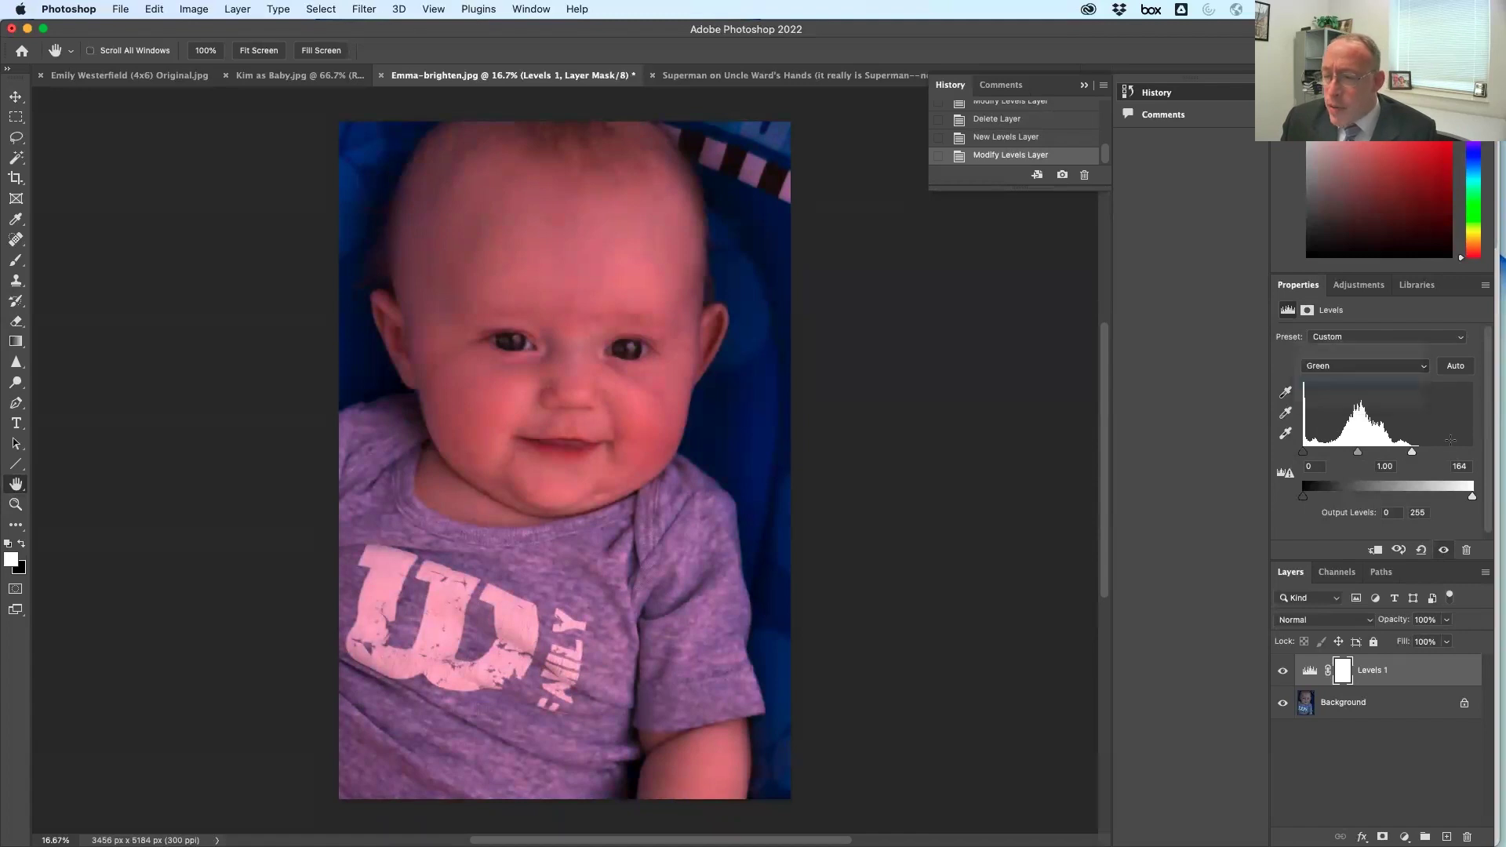
{"action": "left_click_drag", "start_coordinate": [1472, 454], "coordinate": [1429, 454]}
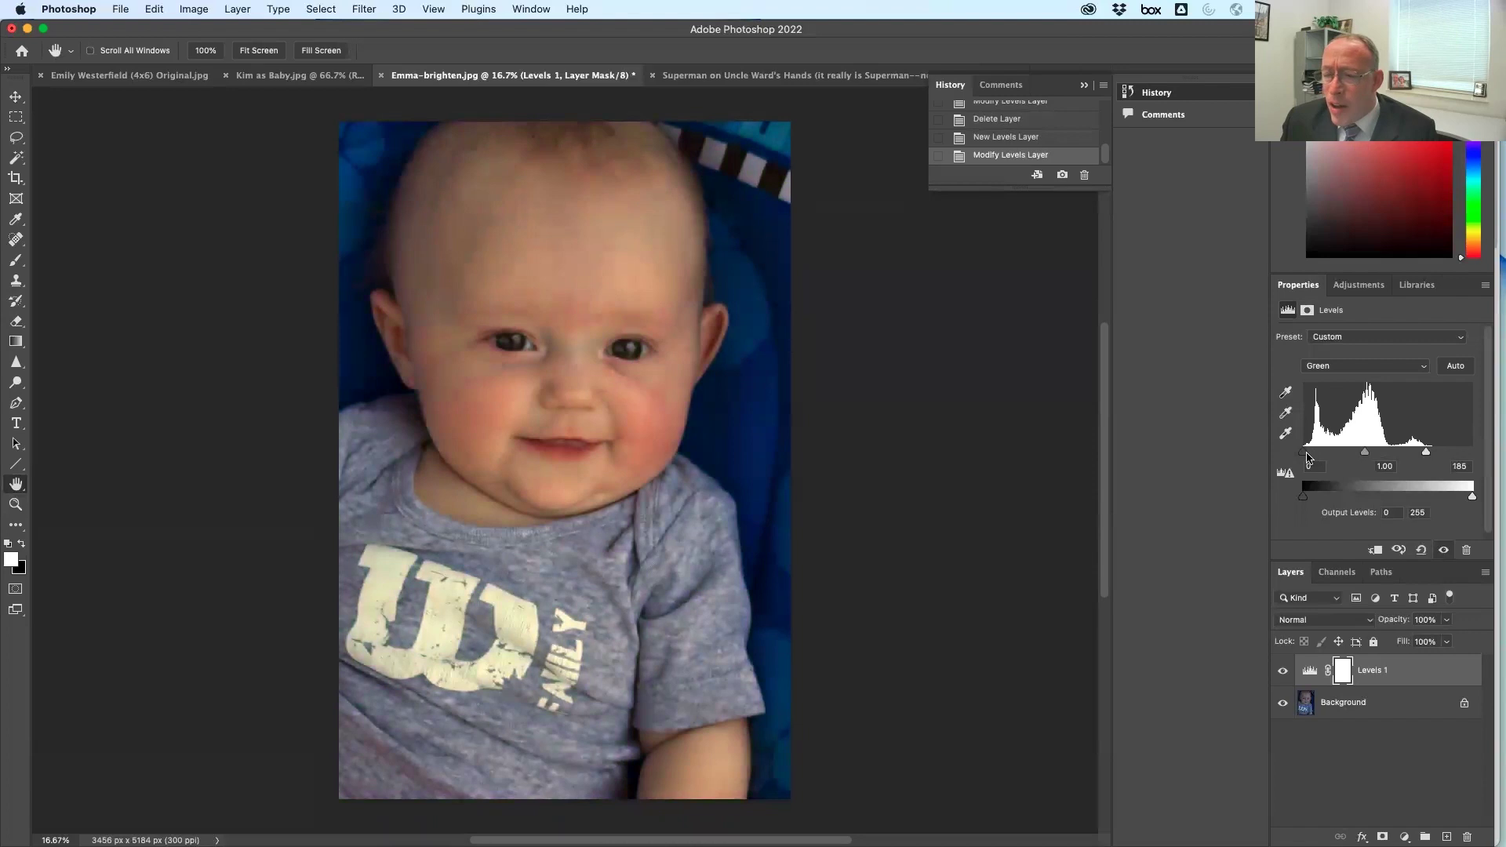
{"action": "left_click", "coordinate": [1352, 366]}
{"action": "left_click", "coordinate": [1352, 384]}
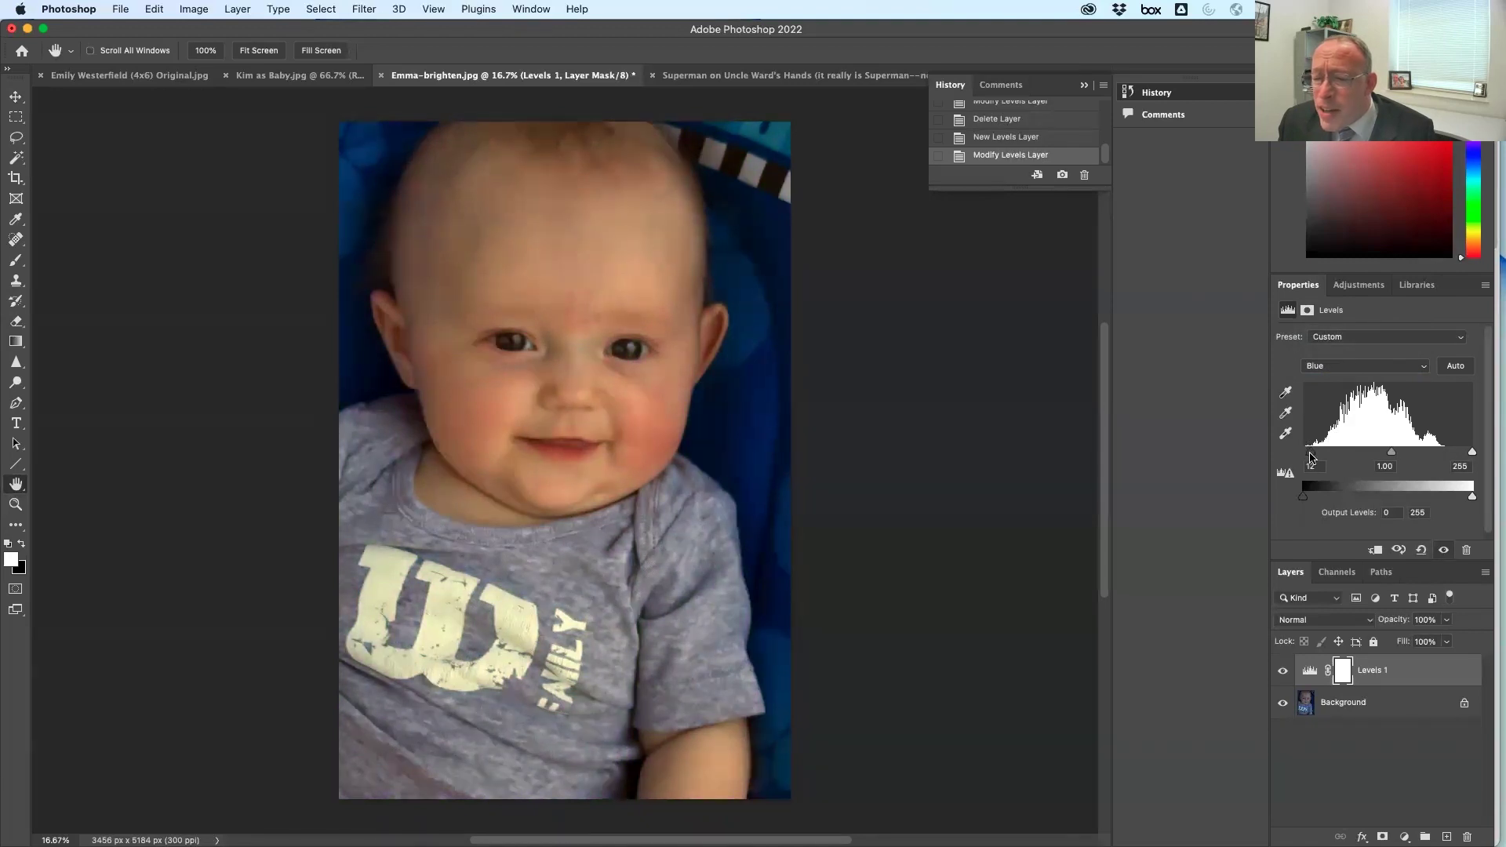
{"action": "left_click_drag", "start_coordinate": [1473, 455], "coordinate": [1442, 455]}
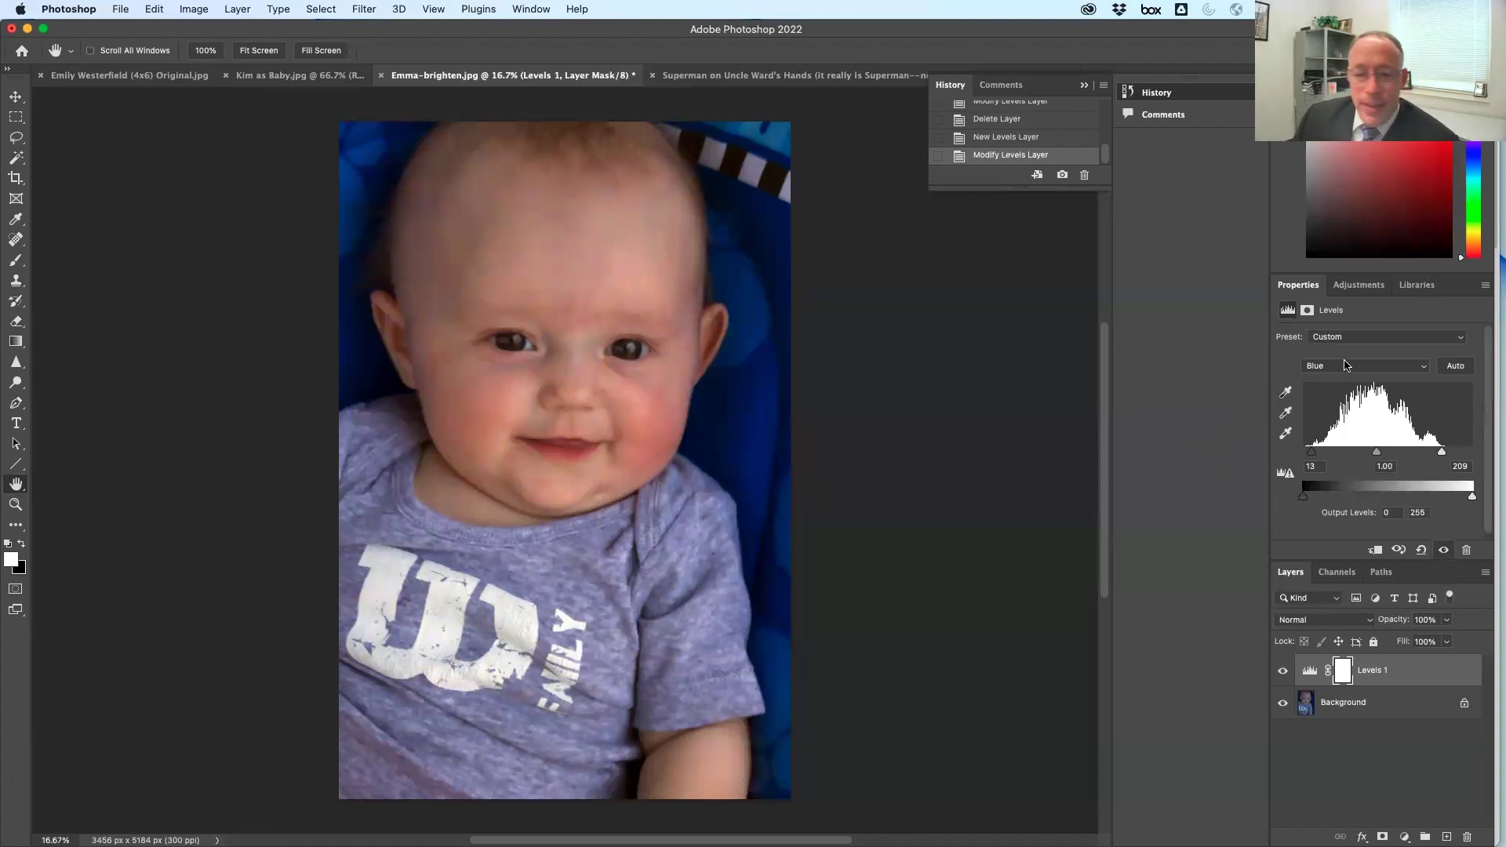
{"action": "left_click", "coordinate": [1283, 672]}
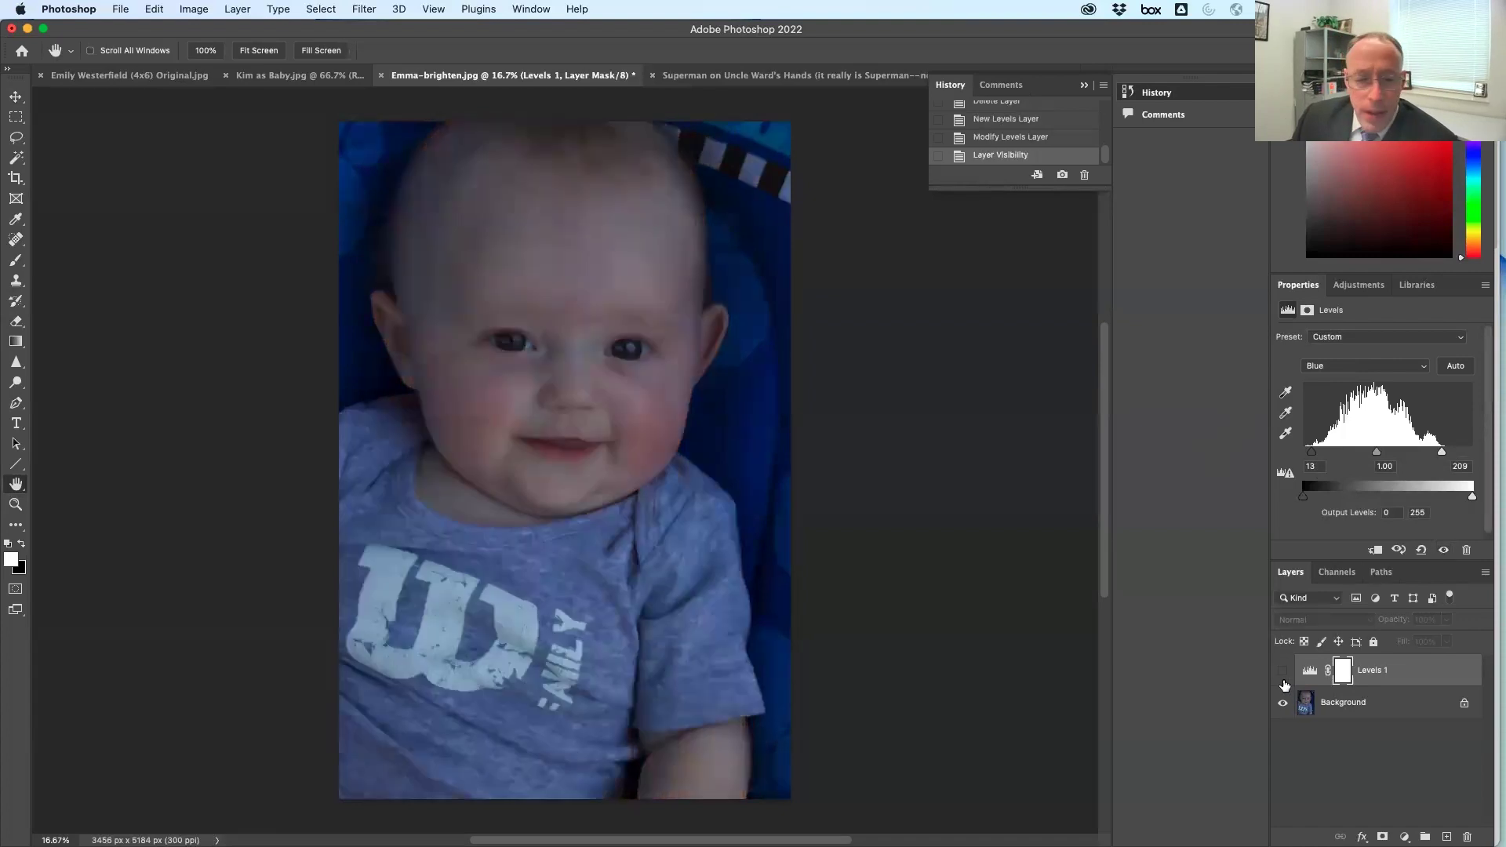
{"action": "left_click", "coordinate": [1284, 673]}
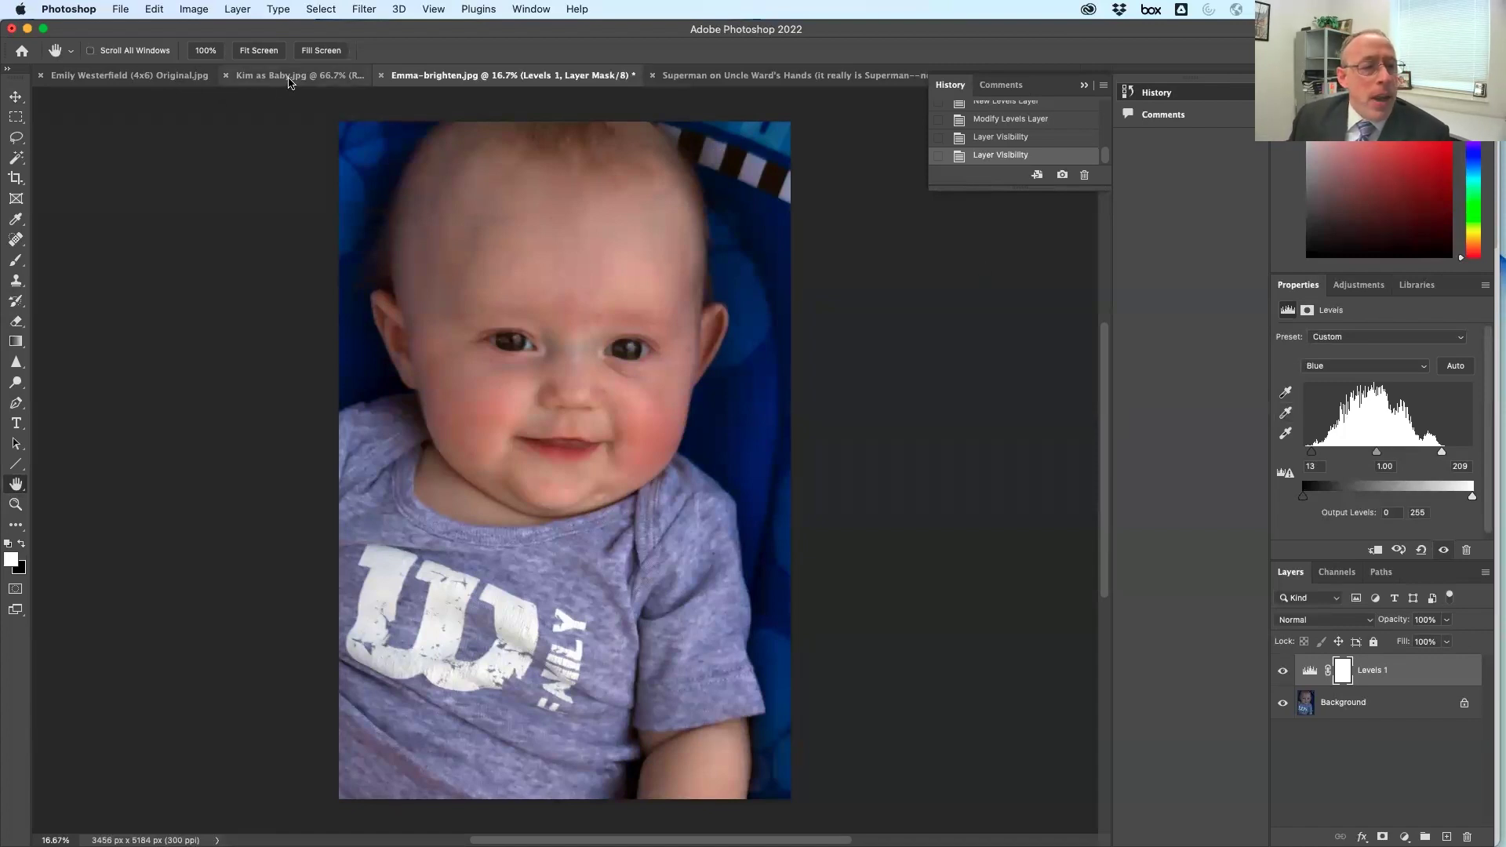
On Kim as Baby.jpg, add a Levels layer and adjust the Red channel's highlights and shadows
{"action": "left_click", "coordinate": [313, 81]}
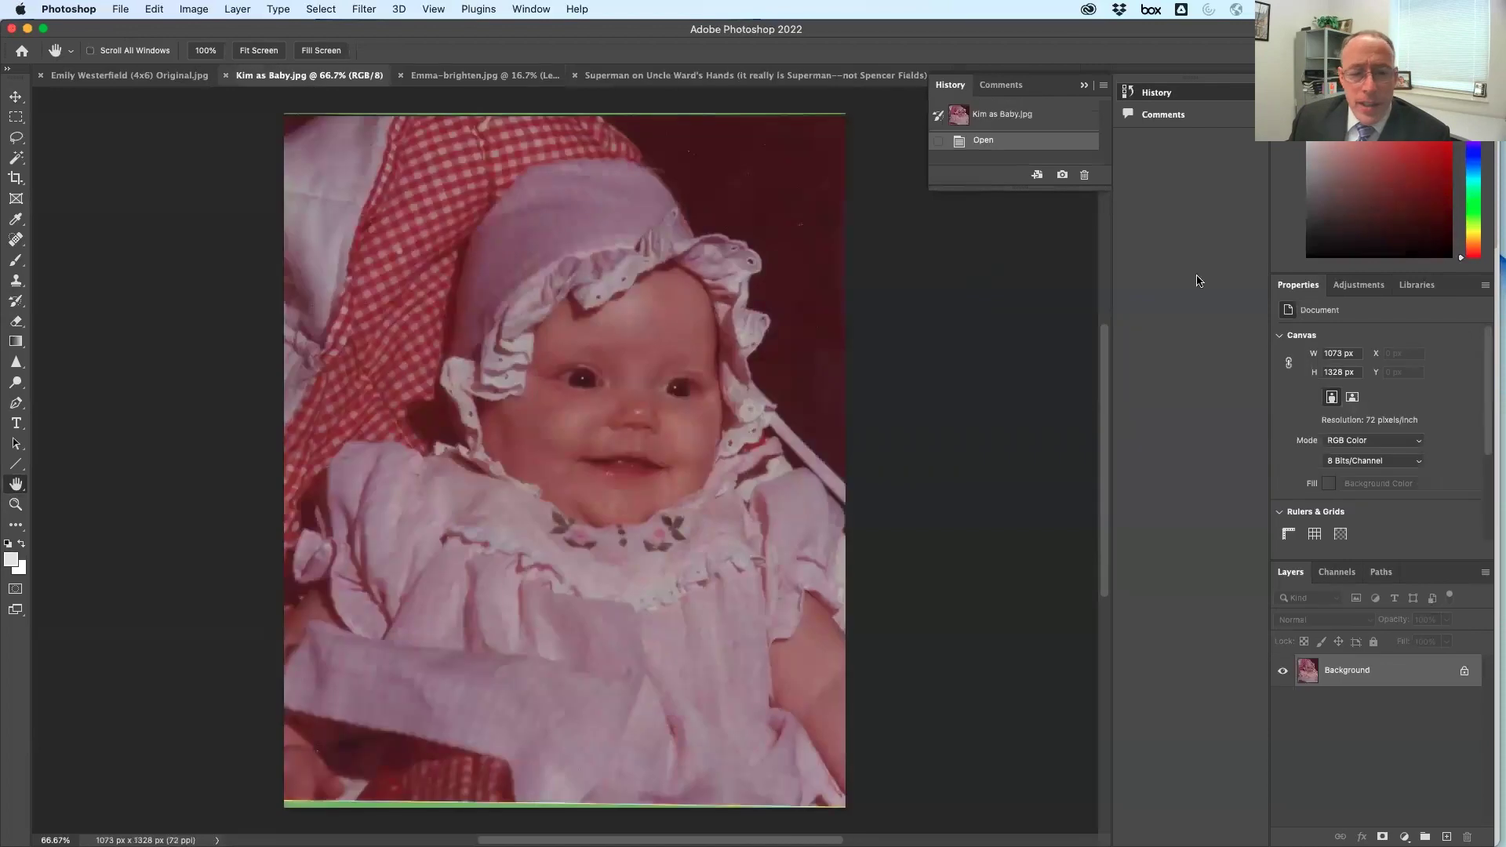
{"action": "left_click", "coordinate": [1359, 285]}
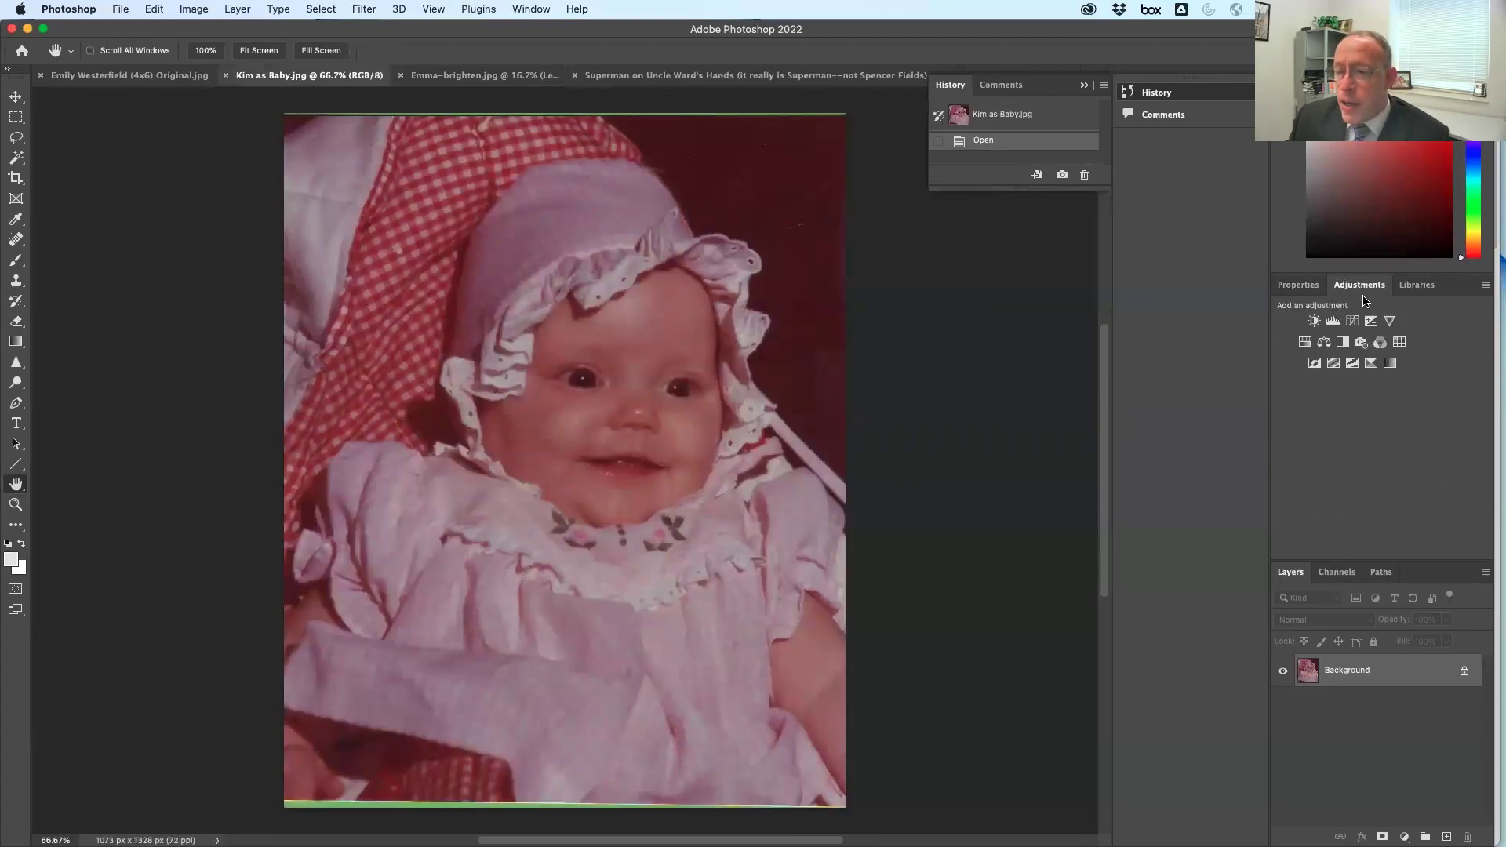
{"action": "left_click", "coordinate": [1329, 326]}
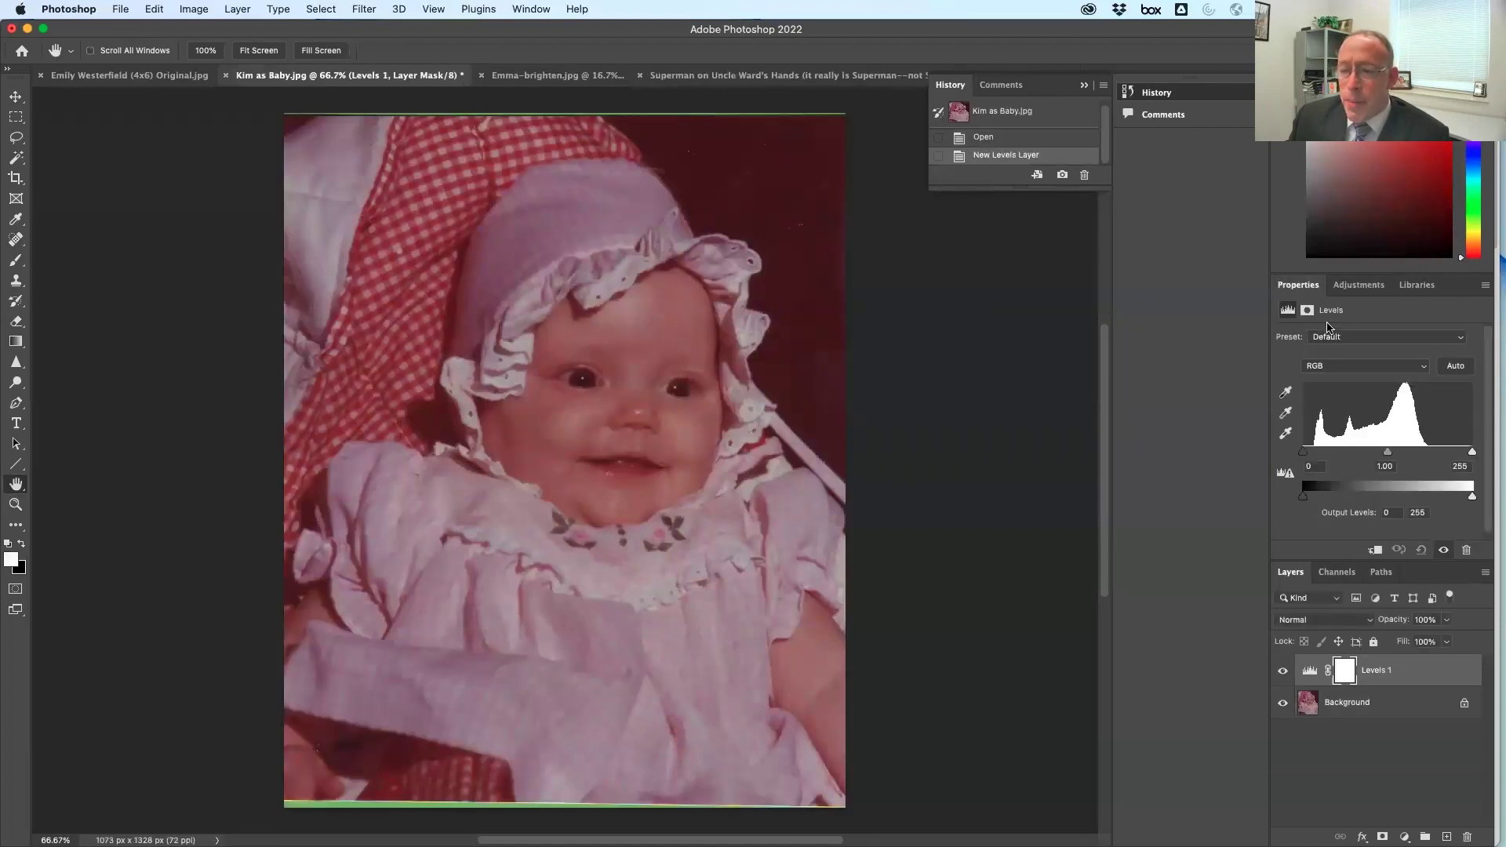
{"action": "left_click", "coordinate": [1360, 370]}
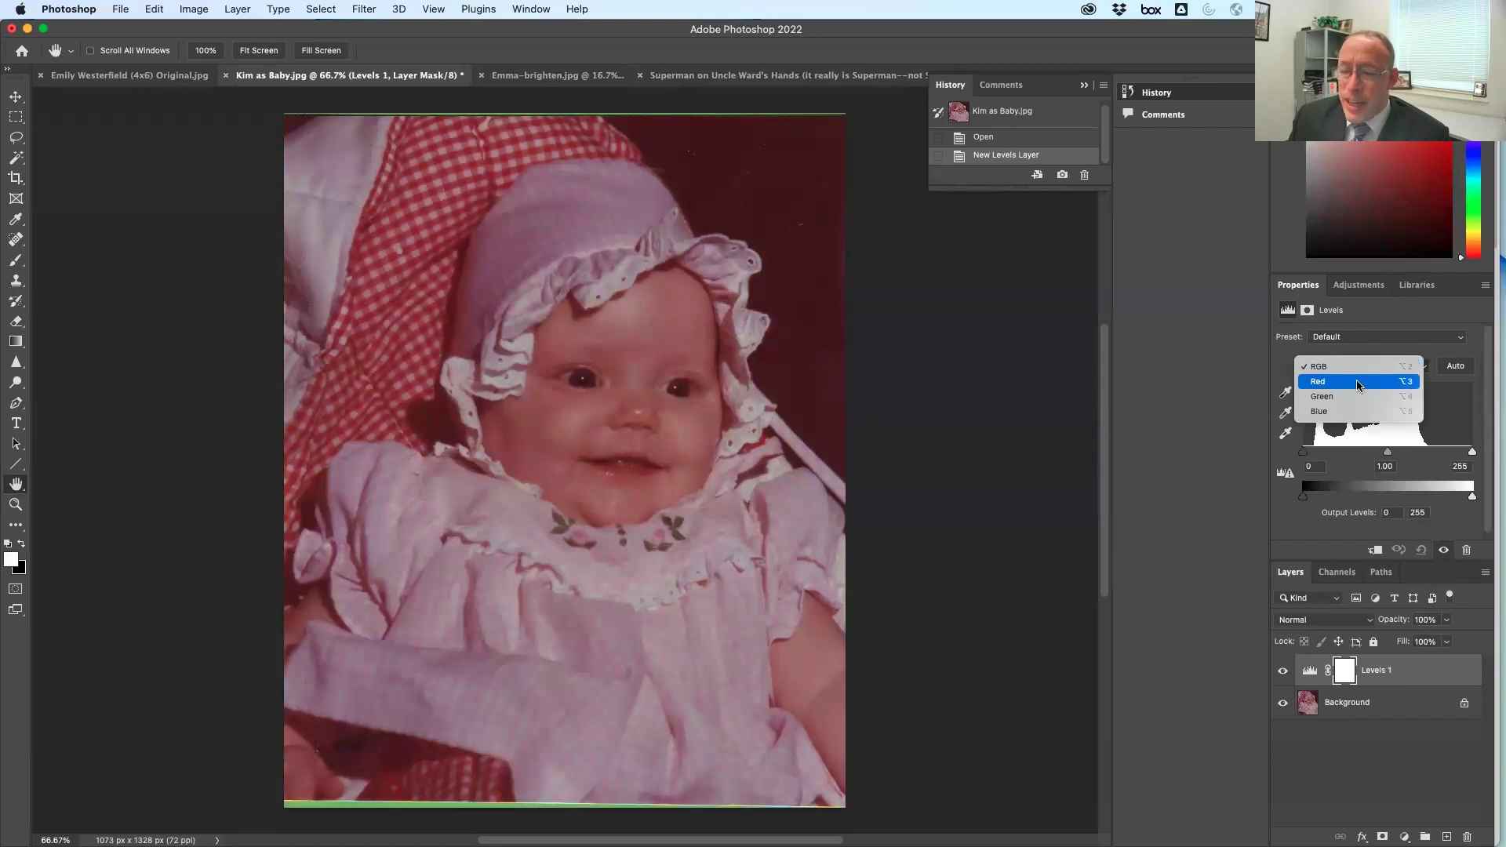
{"action": "left_click", "coordinate": [1361, 382]}
{"action": "left_click_drag", "start_coordinate": [1469, 453], "coordinate": [1431, 453]}
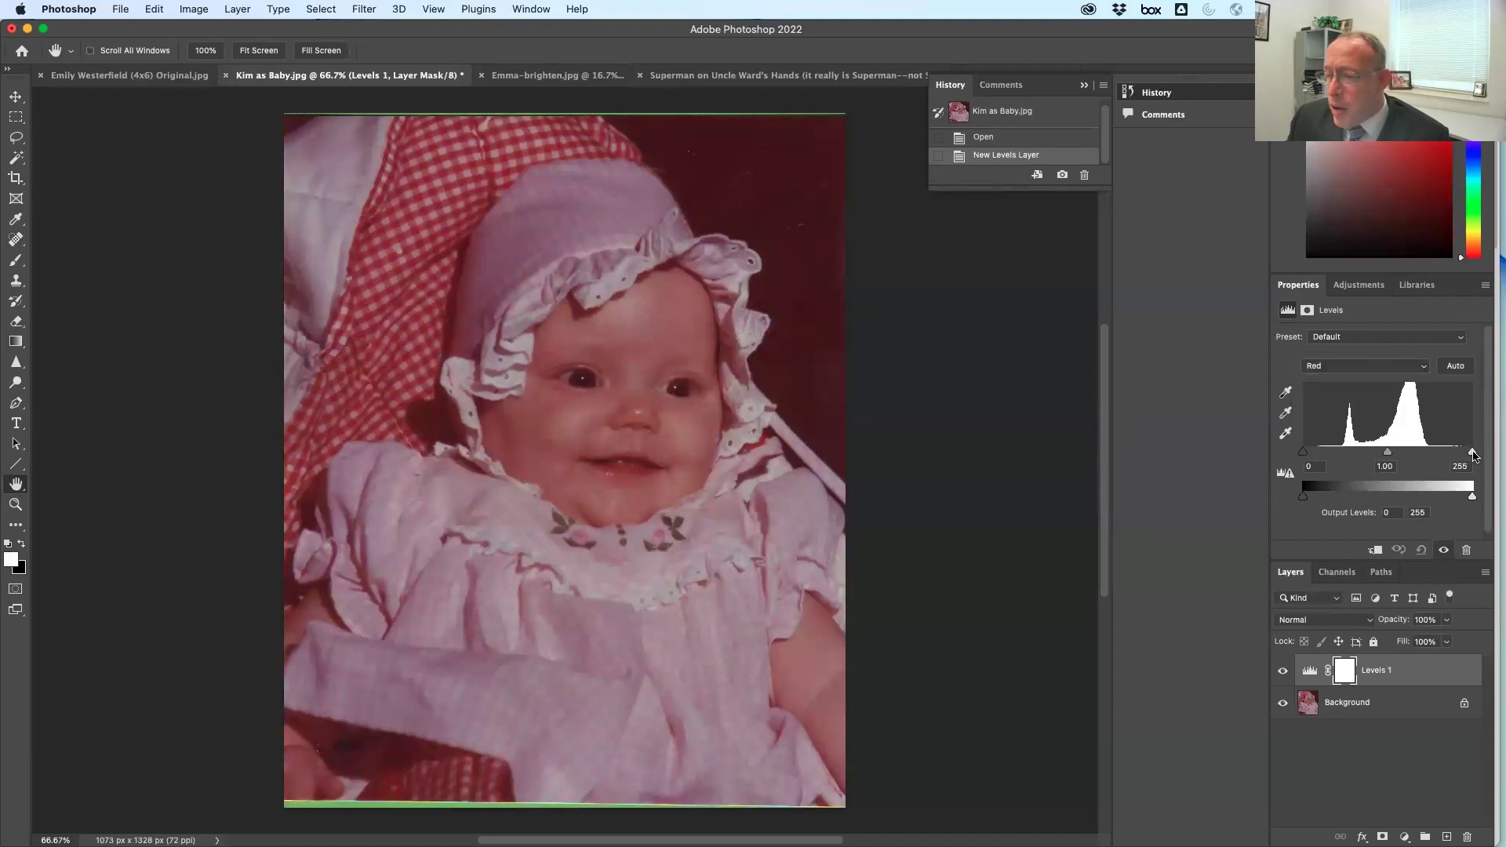
{"action": "left_click_drag", "start_coordinate": [1304, 453], "coordinate": [1343, 453]}
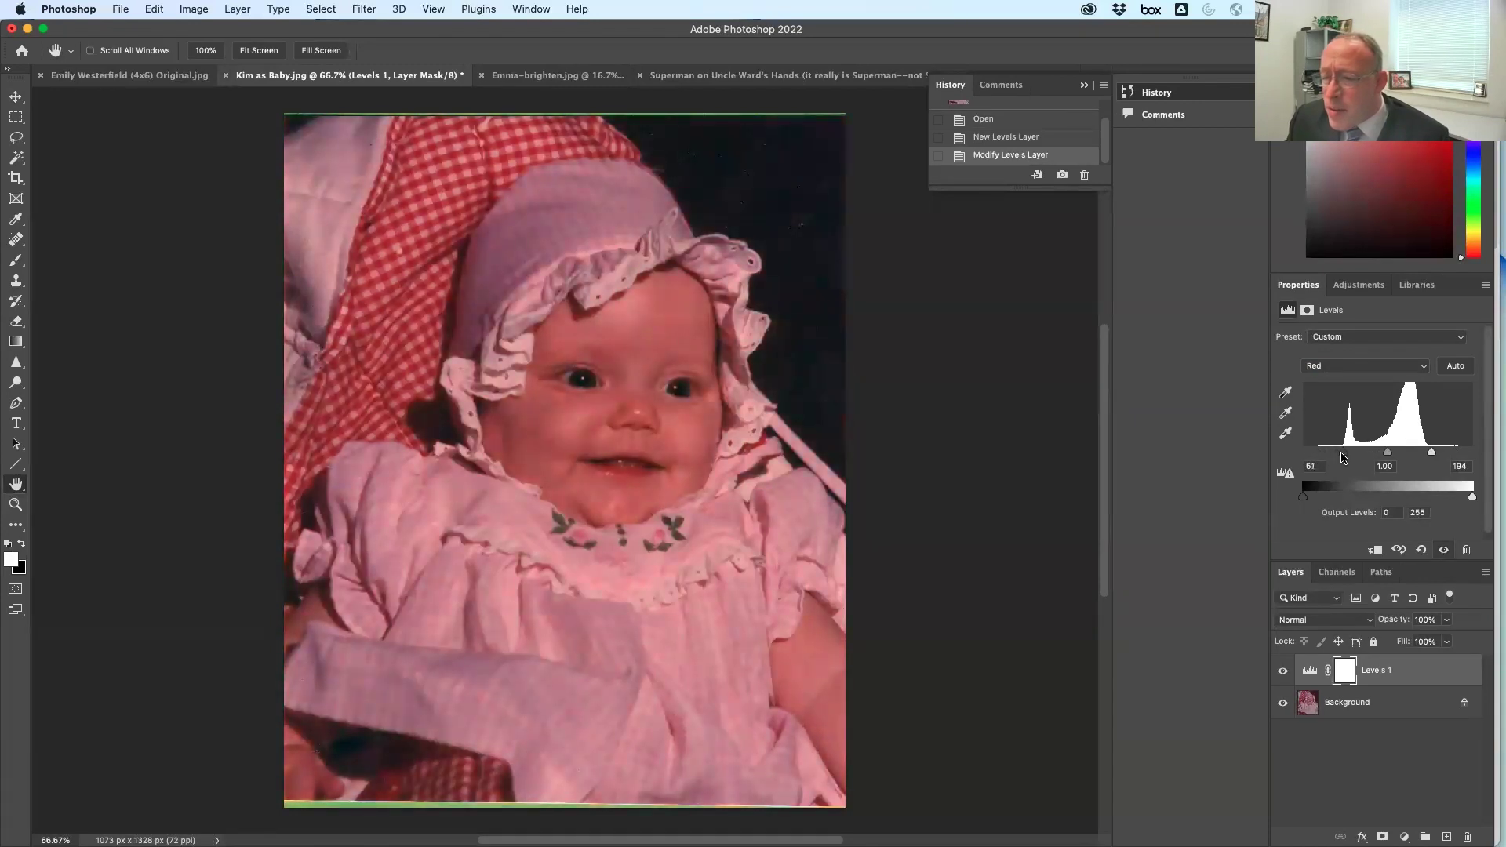
Adjust the Green channel's inputs, brightening its highlights to about 174
{"action": "left_click", "coordinate": [1387, 366]}
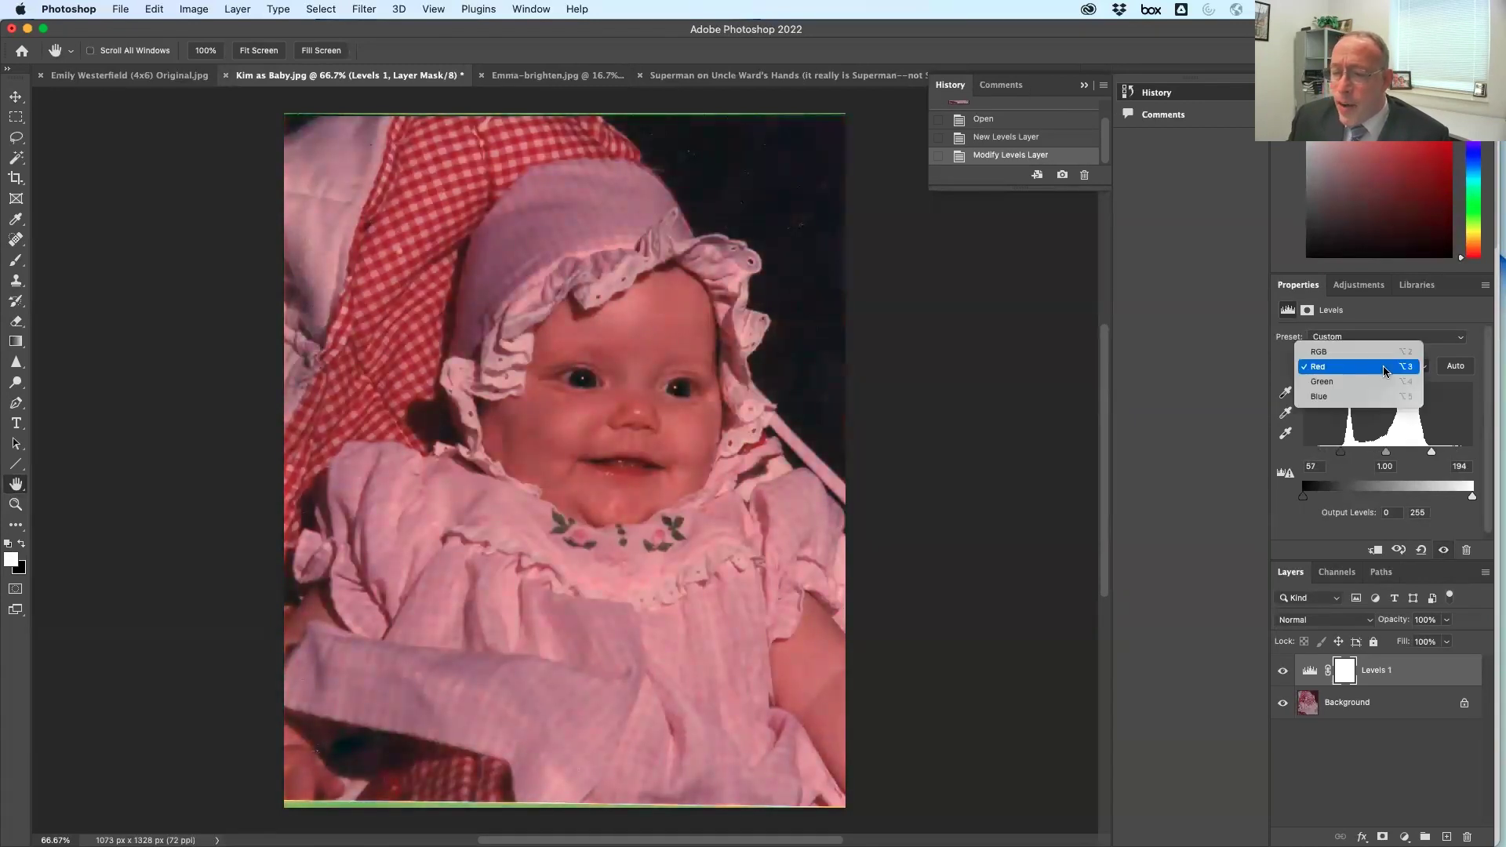
{"action": "left_click", "coordinate": [1385, 382]}
{"action": "left_click_drag", "start_coordinate": [1472, 454], "coordinate": [1419, 455]}
{"action": "left_click_drag", "start_coordinate": [1303, 453], "coordinate": [1312, 458]}
Set the Blue inputs to 18 and 181, compare the correction, then return to Emma-brighten.jpg
{"action": "left_click", "coordinate": [1350, 370]}
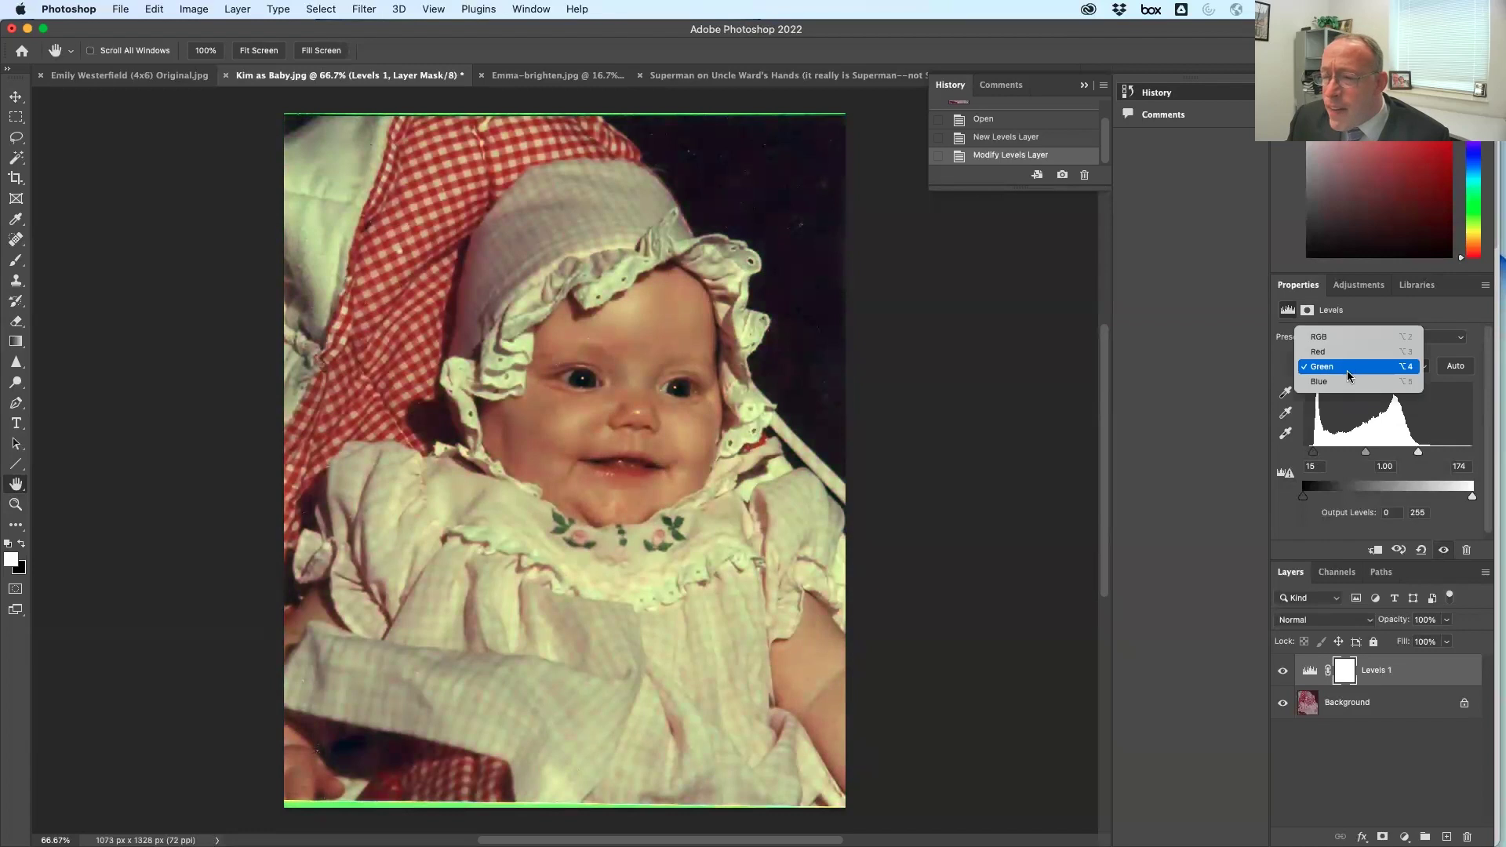
{"action": "left_click", "coordinate": [1351, 382]}
{"action": "left_click_drag", "start_coordinate": [1472, 454], "coordinate": [1420, 453]}
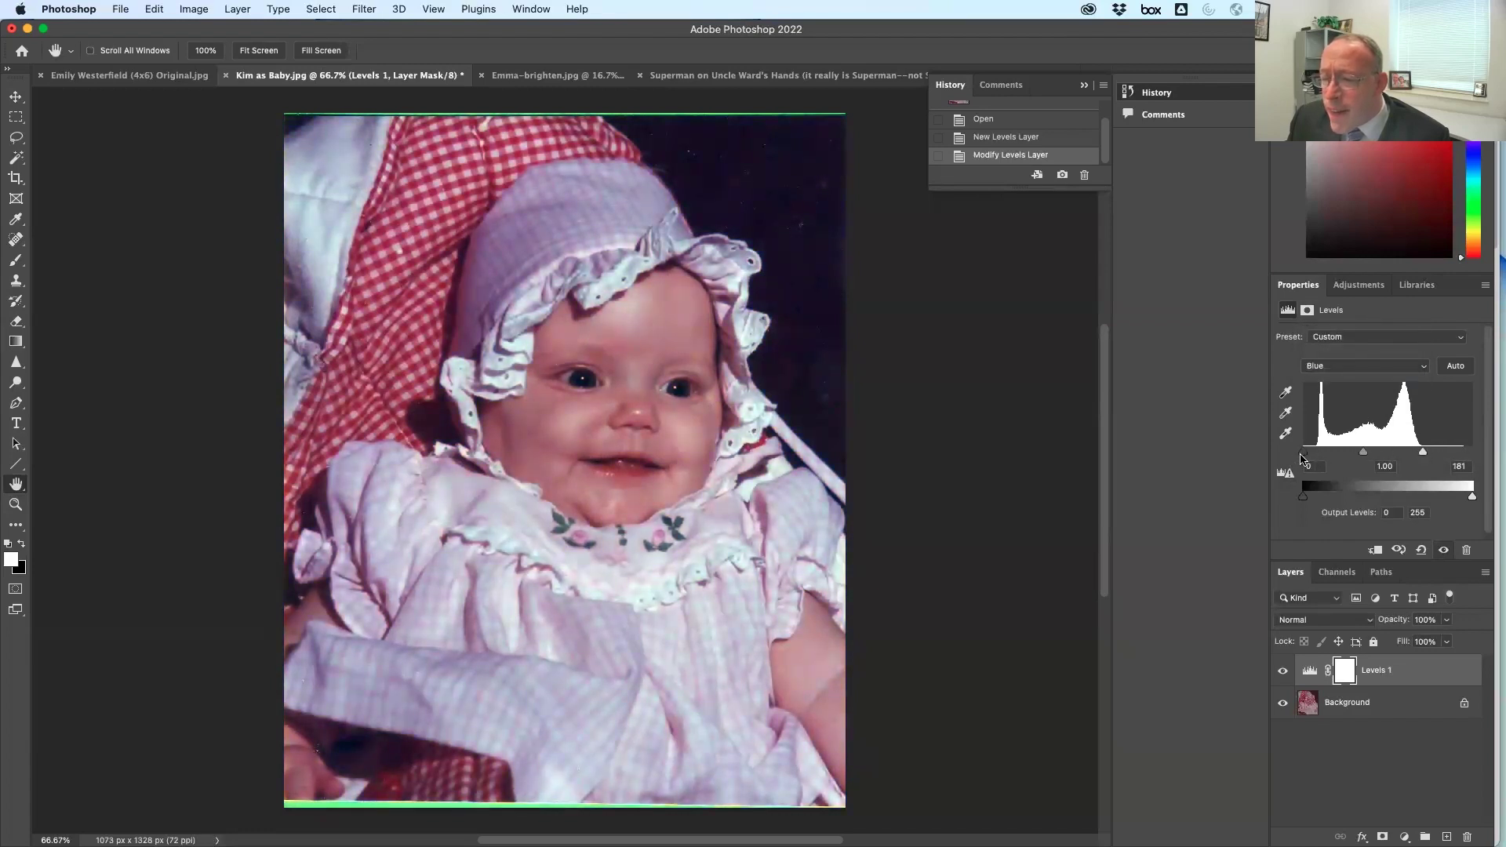
{"action": "left_click_drag", "start_coordinate": [1309, 458], "coordinate": [1315, 458]}
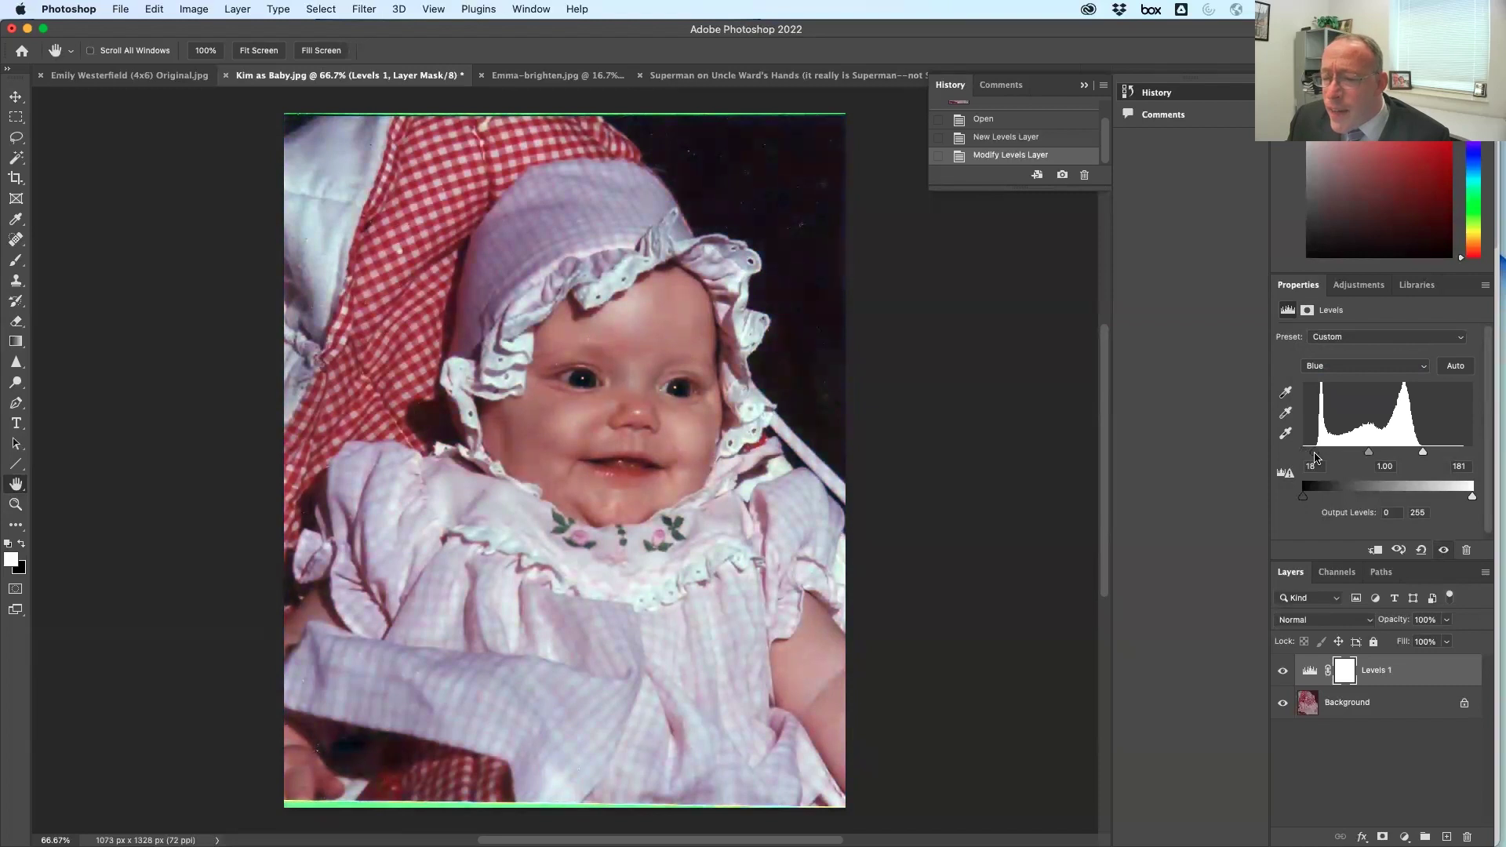
{"action": "left_click", "coordinate": [1292, 669]}
{"action": "left_click", "coordinate": [1284, 670]}
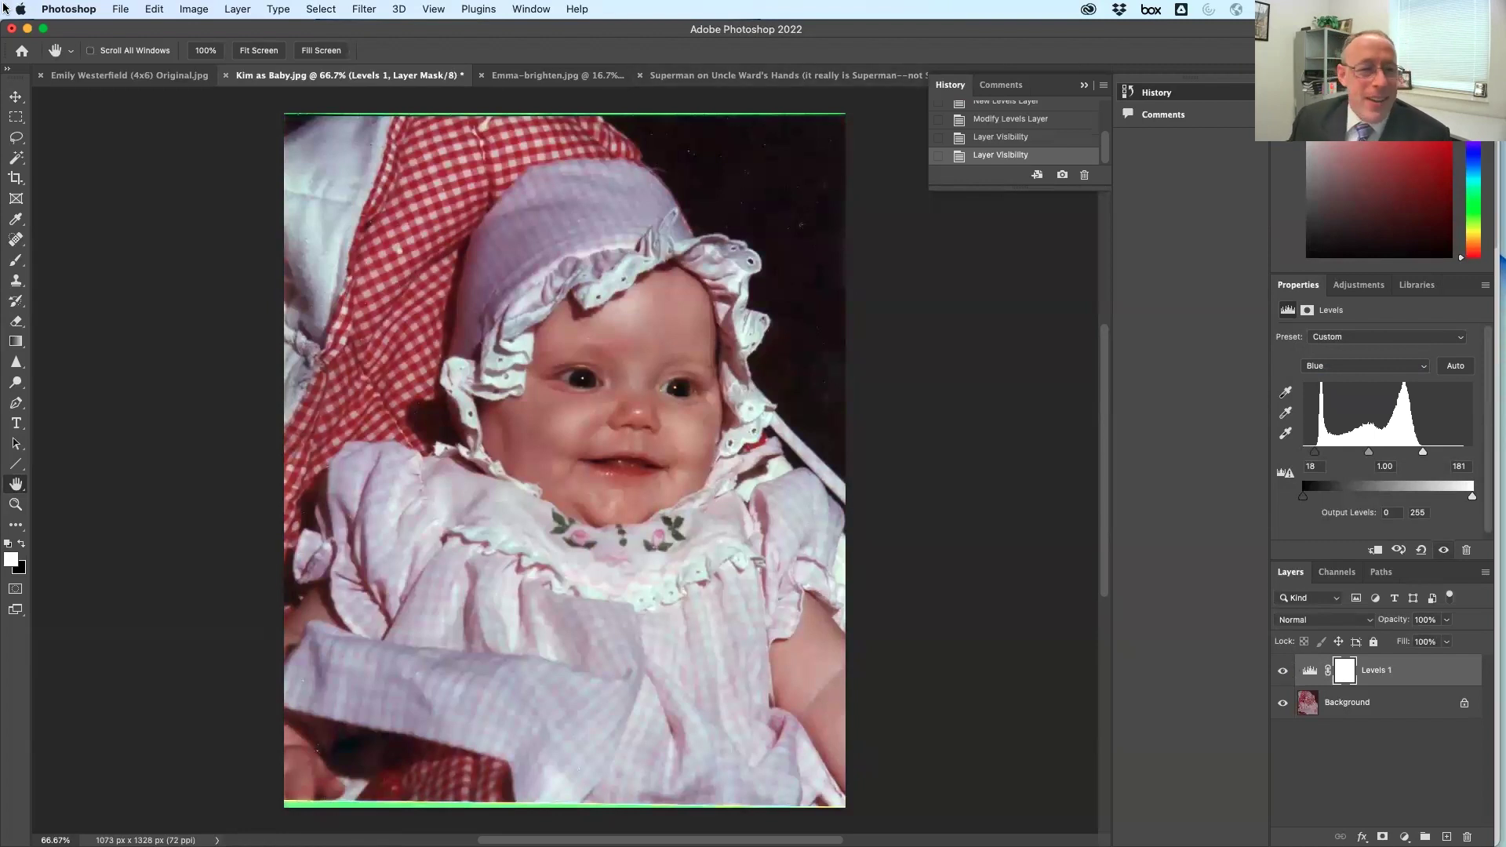
{"action": "left_click", "coordinate": [542, 75]}
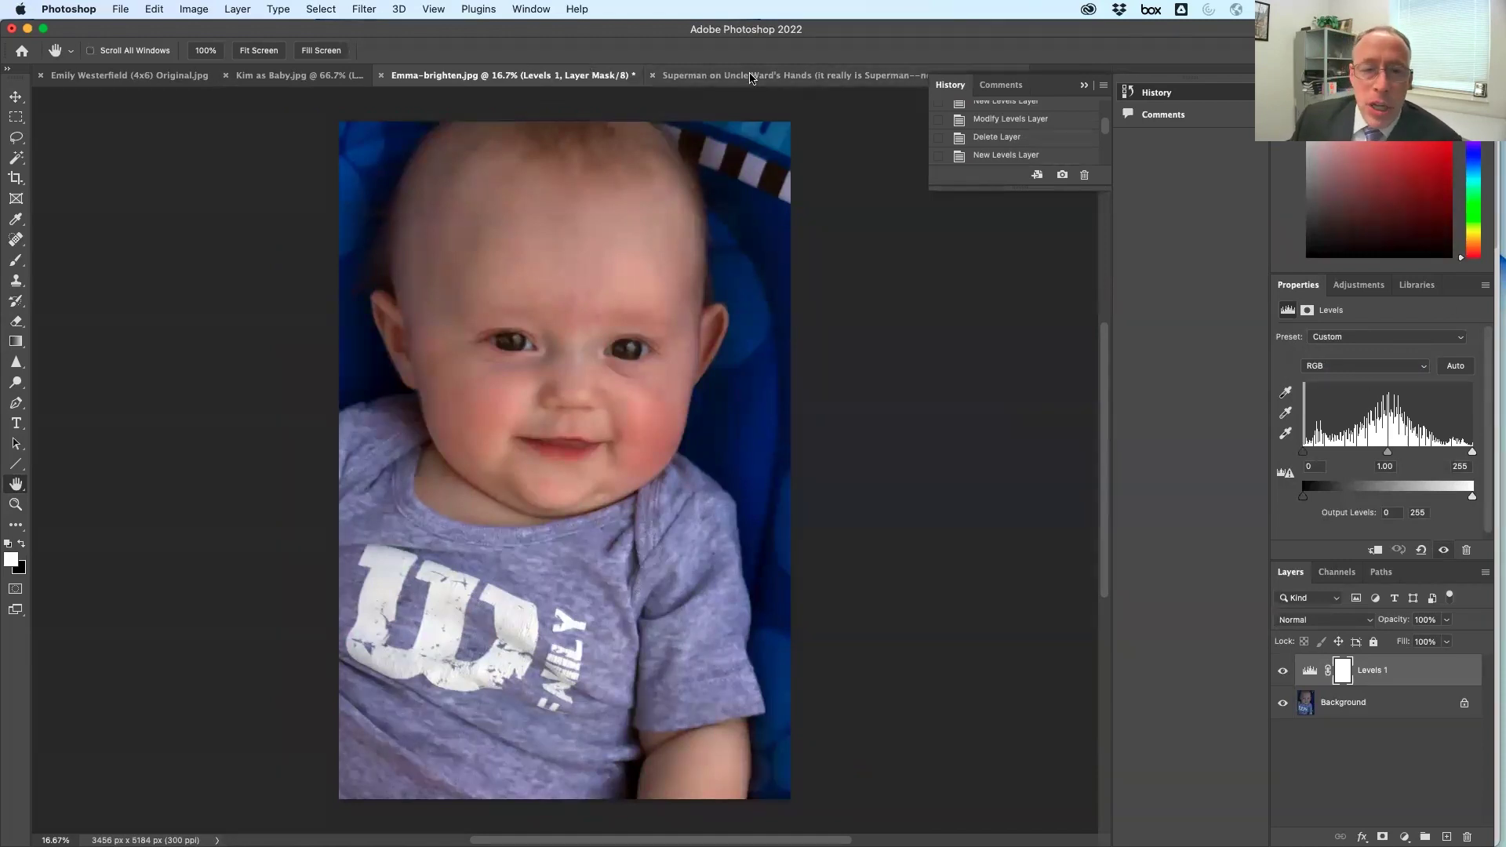
Hide Levels 1 and duplicate the Background layer as Background copy
{"action": "left_click", "coordinate": [716, 76]}
{"action": "key", "text": "ctrl+shift+Tab"}
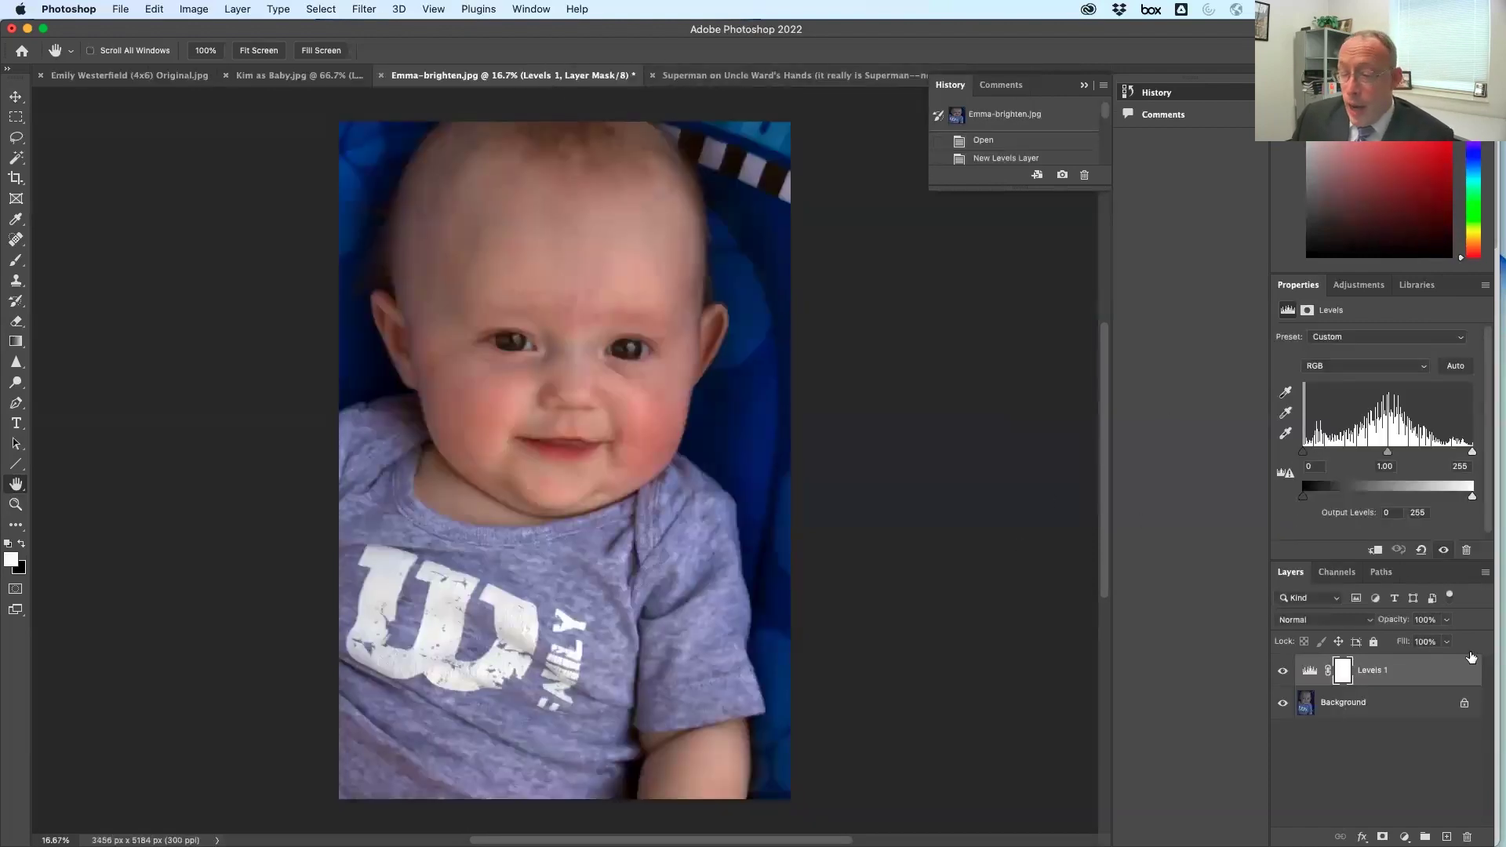
{"action": "left_click", "coordinate": [1283, 670]}
{"action": "left_click_drag", "start_coordinate": [1403, 705], "coordinate": [1447, 837]}
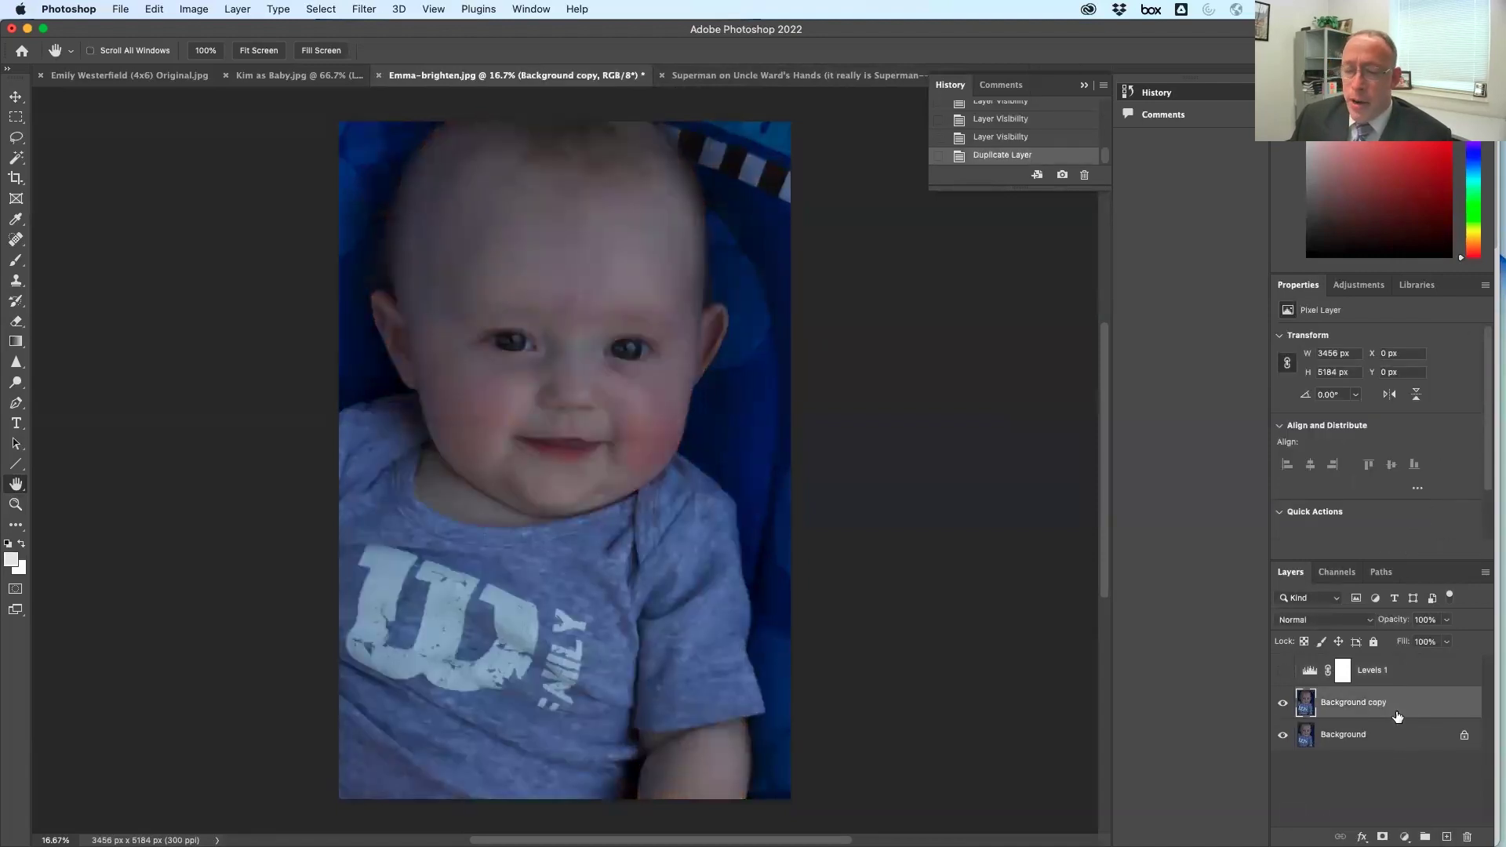
Open the Camera Raw Filter on the Background copy
{"action": "left_click", "coordinate": [388, 9]}
{"action": "mouse_move", "coordinate": [371, 8]}
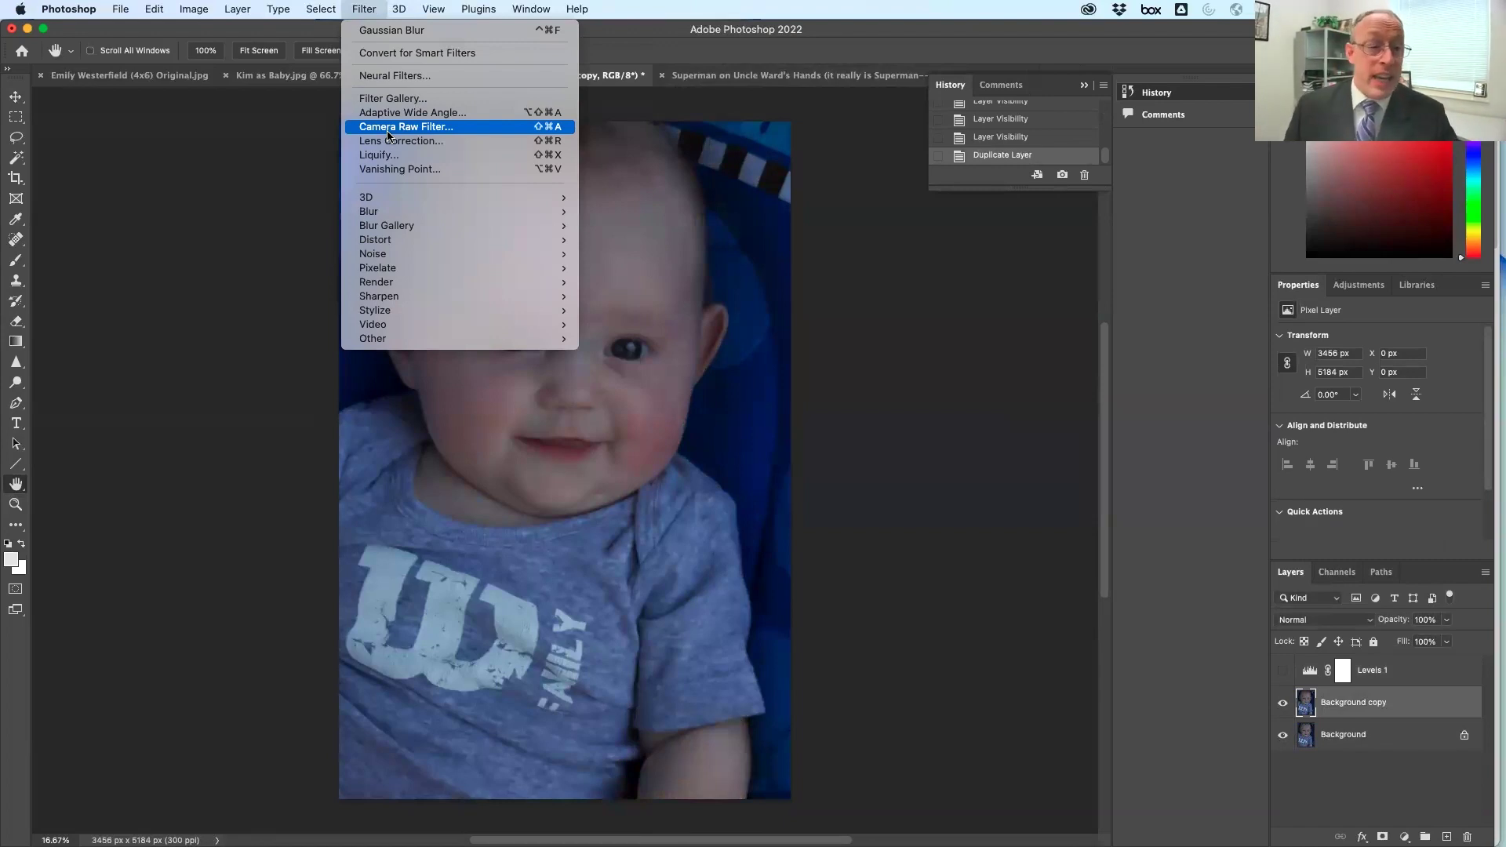
{"action": "left_click", "coordinate": [388, 129]}
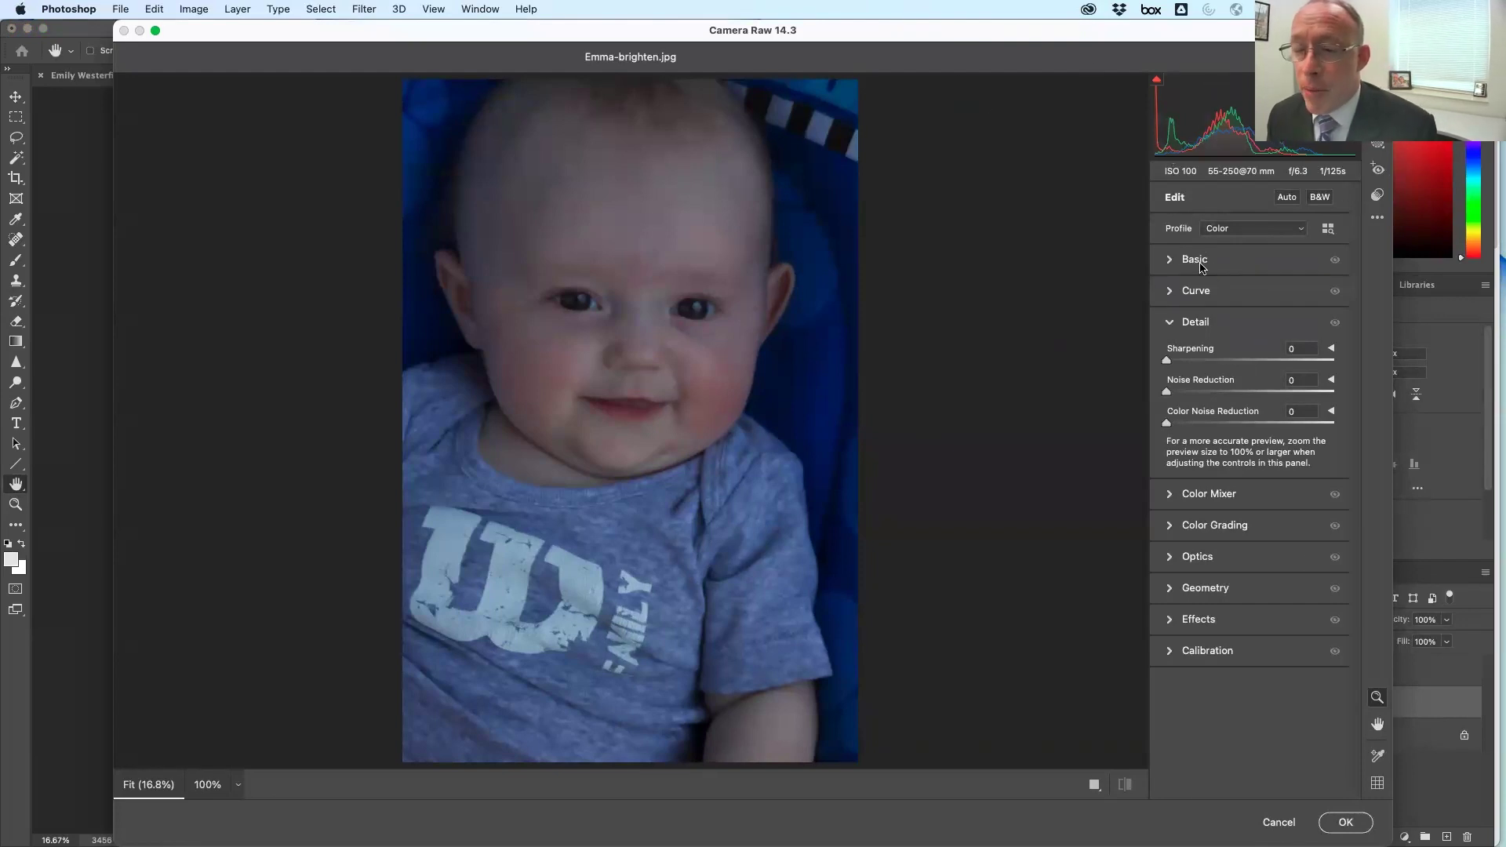
In Basic, apply Auto, then tune to Exposure +1.25, Highlights -72 and Shadows +80
{"action": "left_click", "coordinate": [1200, 265]}
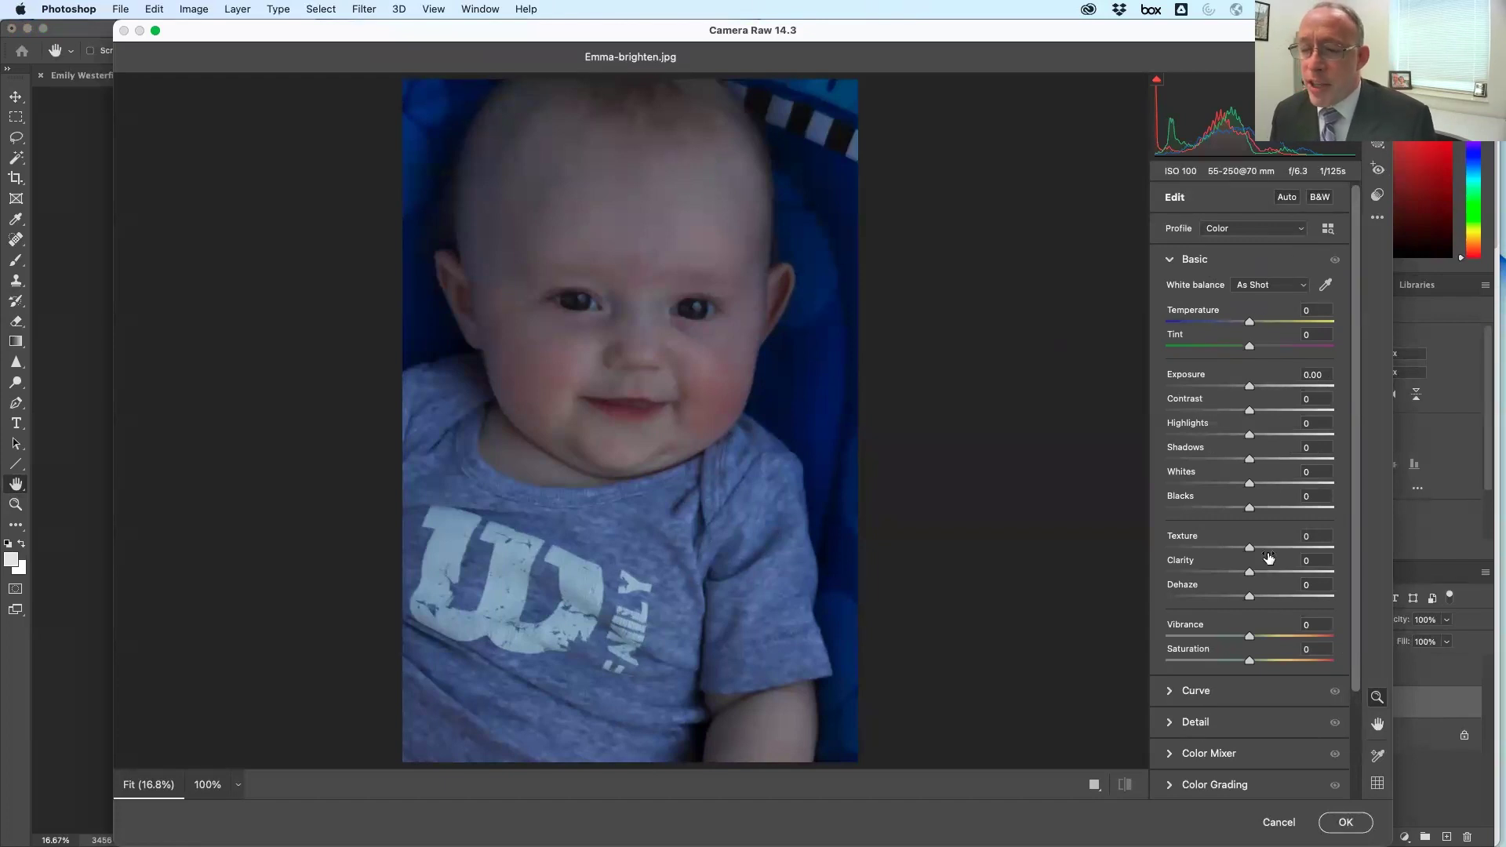
{"action": "left_click", "coordinate": [1288, 198]}
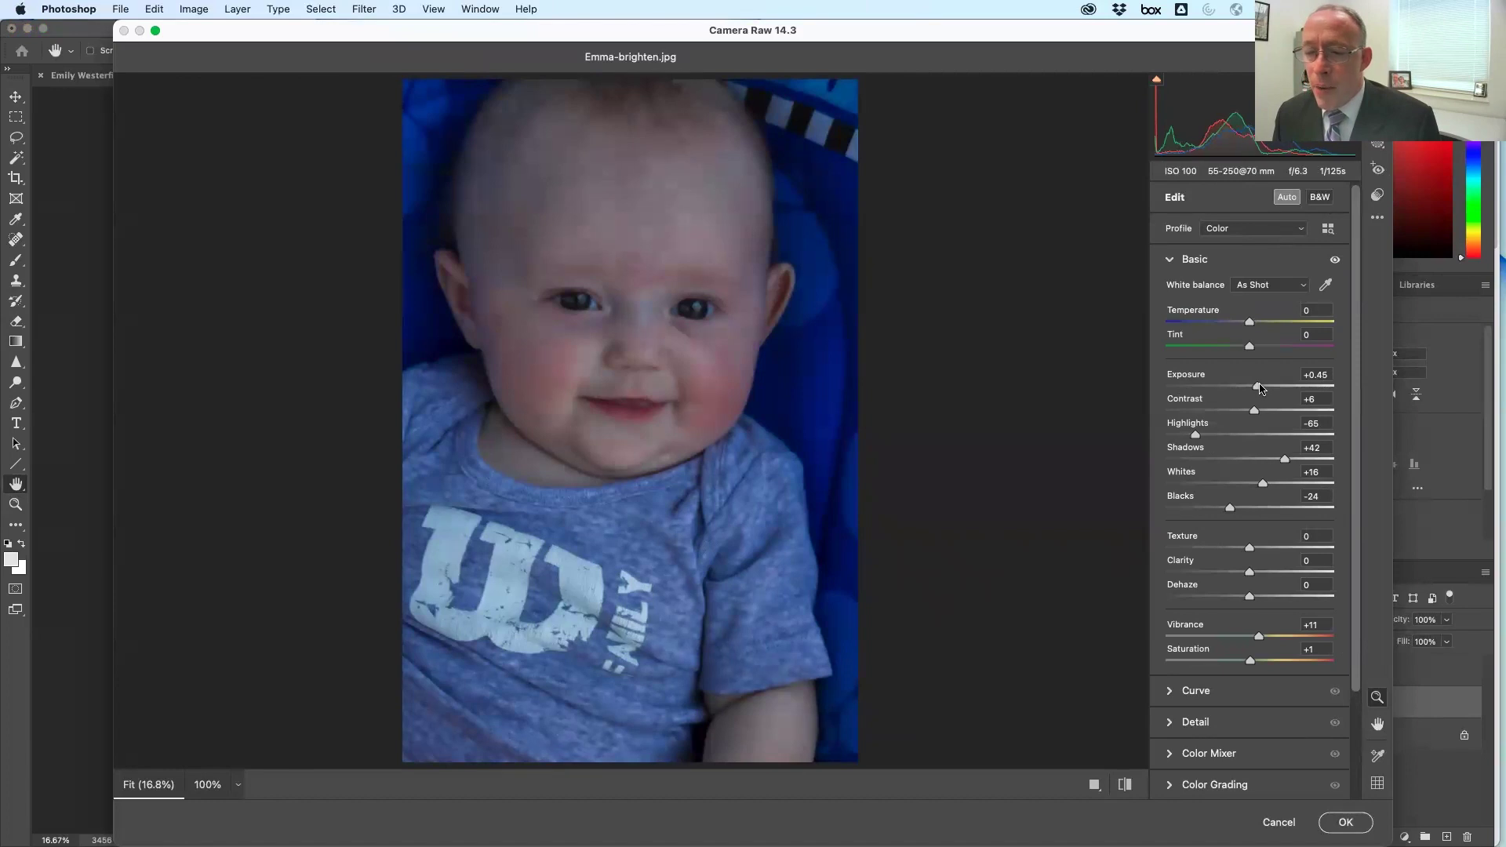
{"action": "left_click_drag", "start_coordinate": [1264, 388], "coordinate": [1052, 447]}
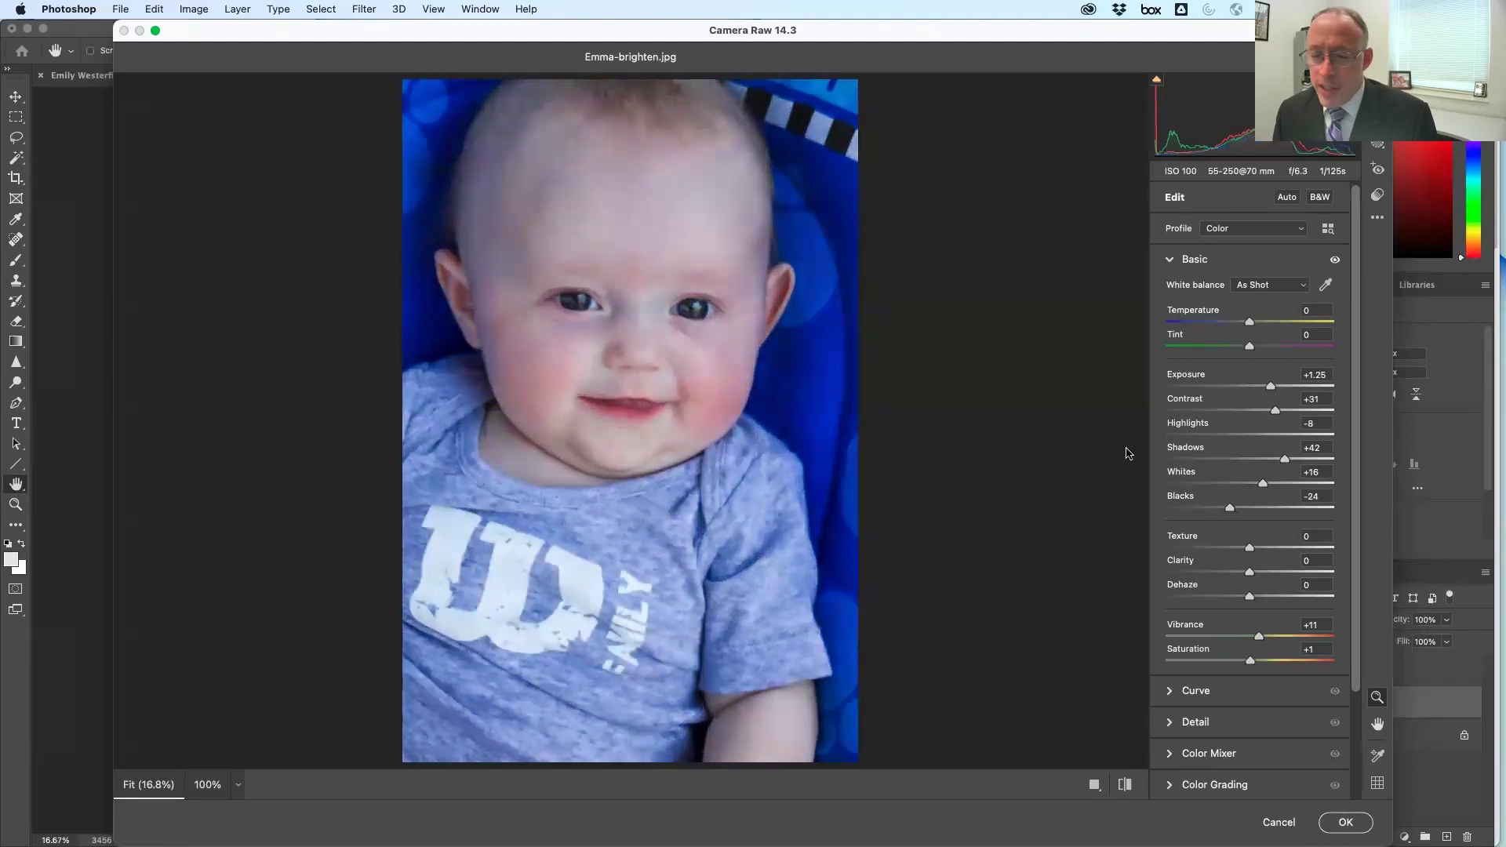
{"action": "left_click_drag", "start_coordinate": [1181, 452], "coordinate": [1189, 440]}
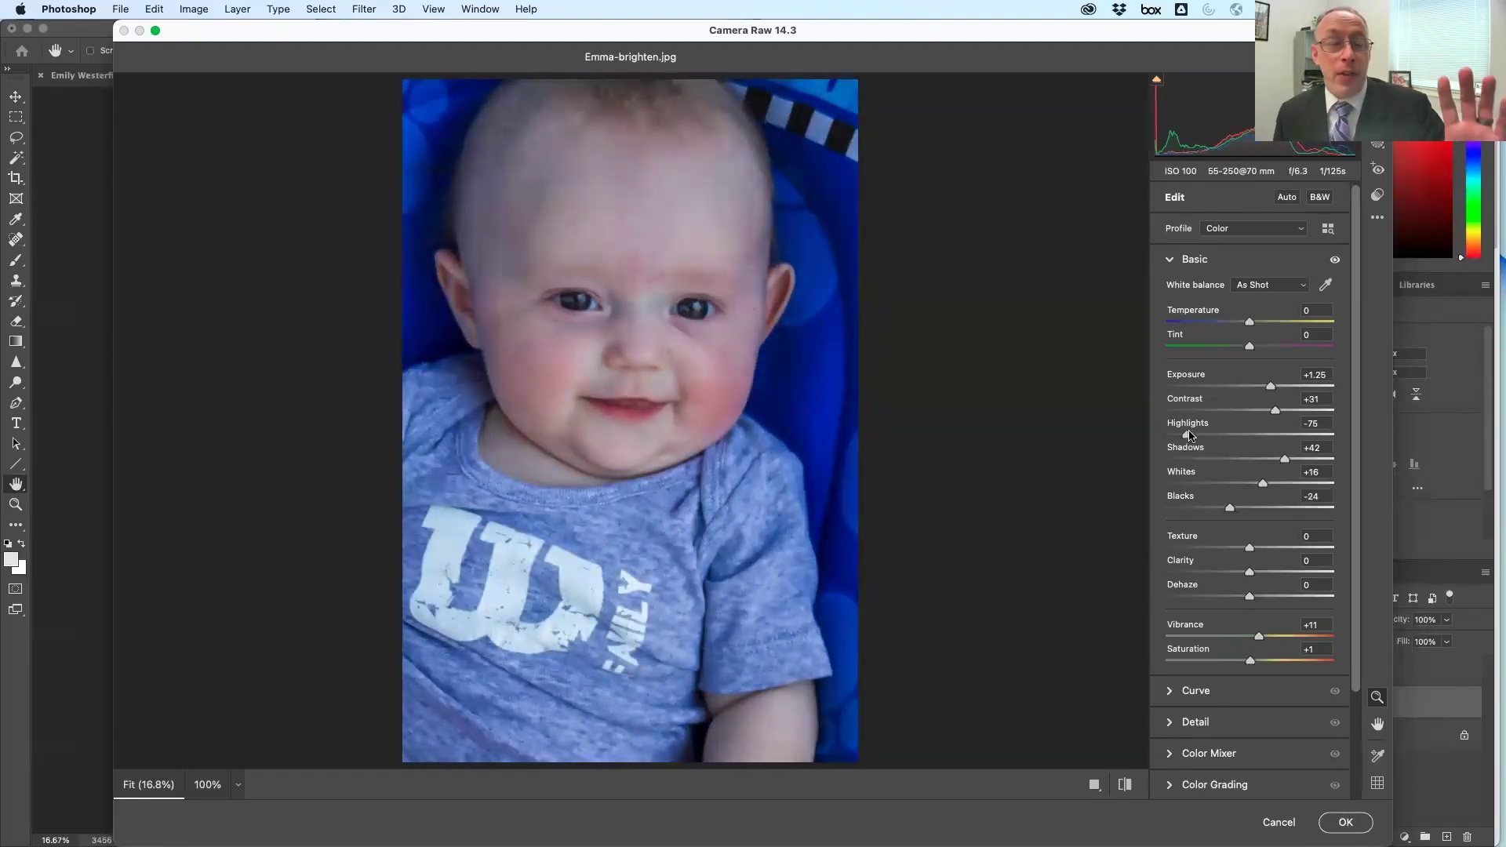
{"action": "mouse_move", "coordinate": [1189, 436]}
{"action": "left_mouse_down"}
{"action": "mouse_move", "coordinate": [1224, 441]}
{"action": "mouse_move", "coordinate": [1190, 438]}
{"action": "left_mouse_up"}
{"action": "mouse_move", "coordinate": [1287, 460]}
{"action": "left_mouse_down"}
{"action": "mouse_move", "coordinate": [1151, 462]}
{"action": "mouse_move", "coordinate": [1410, 456]}
{"action": "mouse_move", "coordinate": [1317, 460]}
{"action": "mouse_move", "coordinate": [1254, 485]}
{"action": "mouse_move", "coordinate": [1273, 484]}
{"action": "left_mouse_up"}
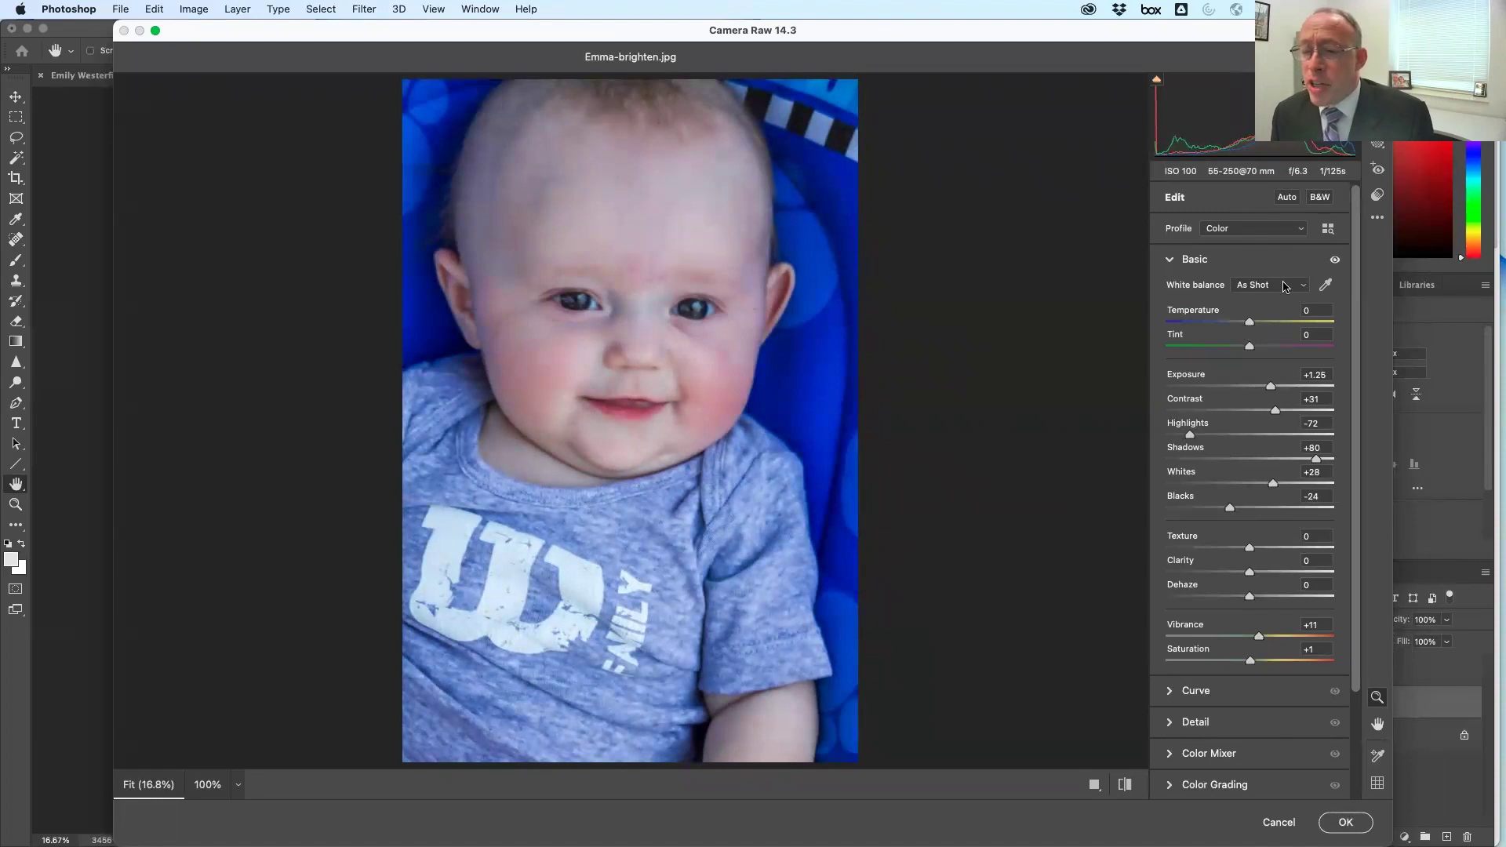
Set white balance to Auto, lower Exposure to +1.00, and cool the Temperature
{"action": "left_click", "coordinate": [1297, 287]}
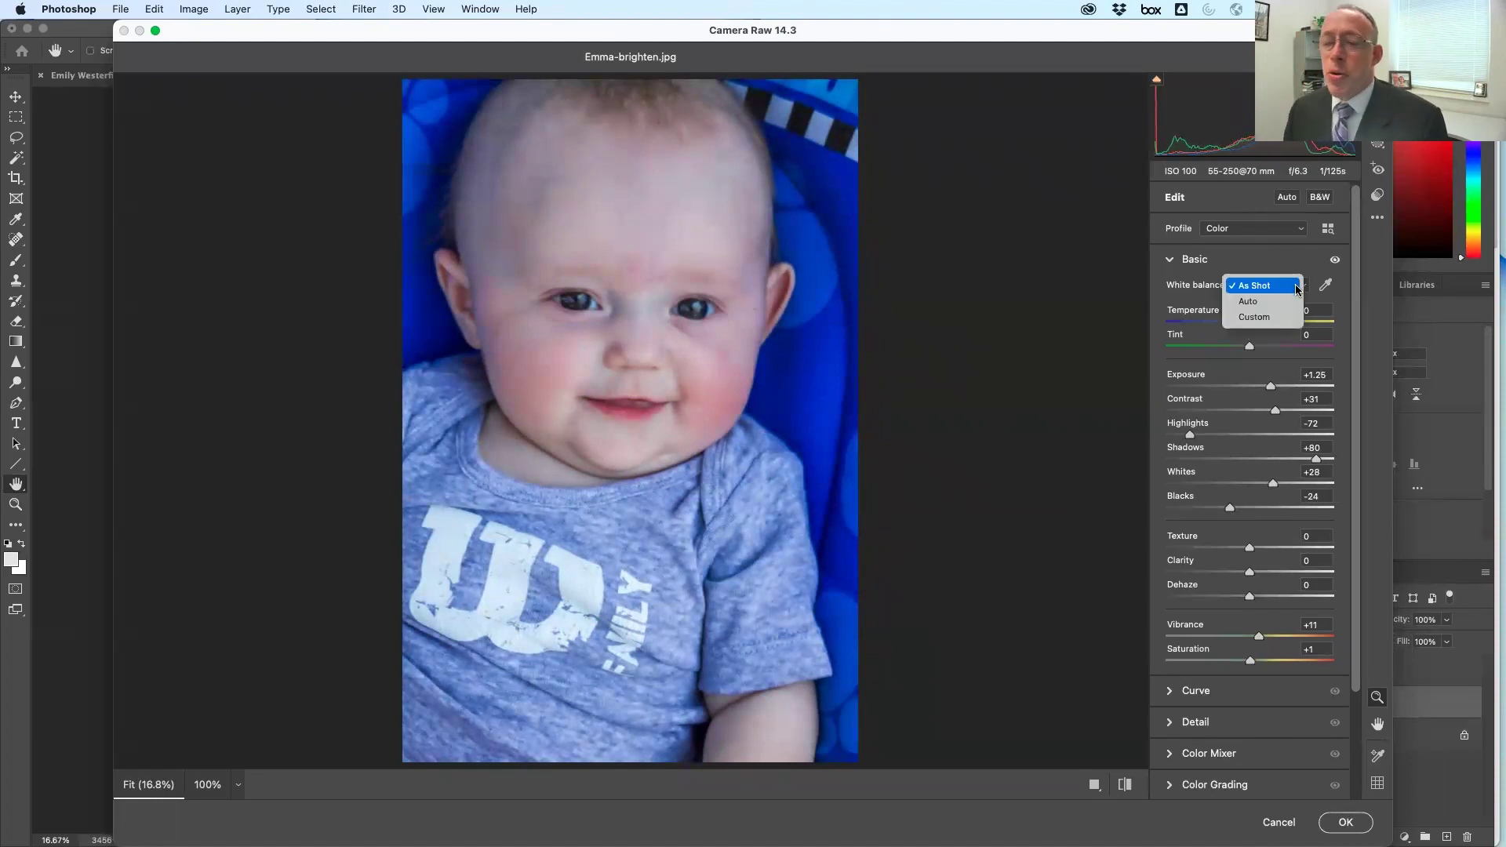
{"action": "left_click", "coordinate": [1293, 300]}
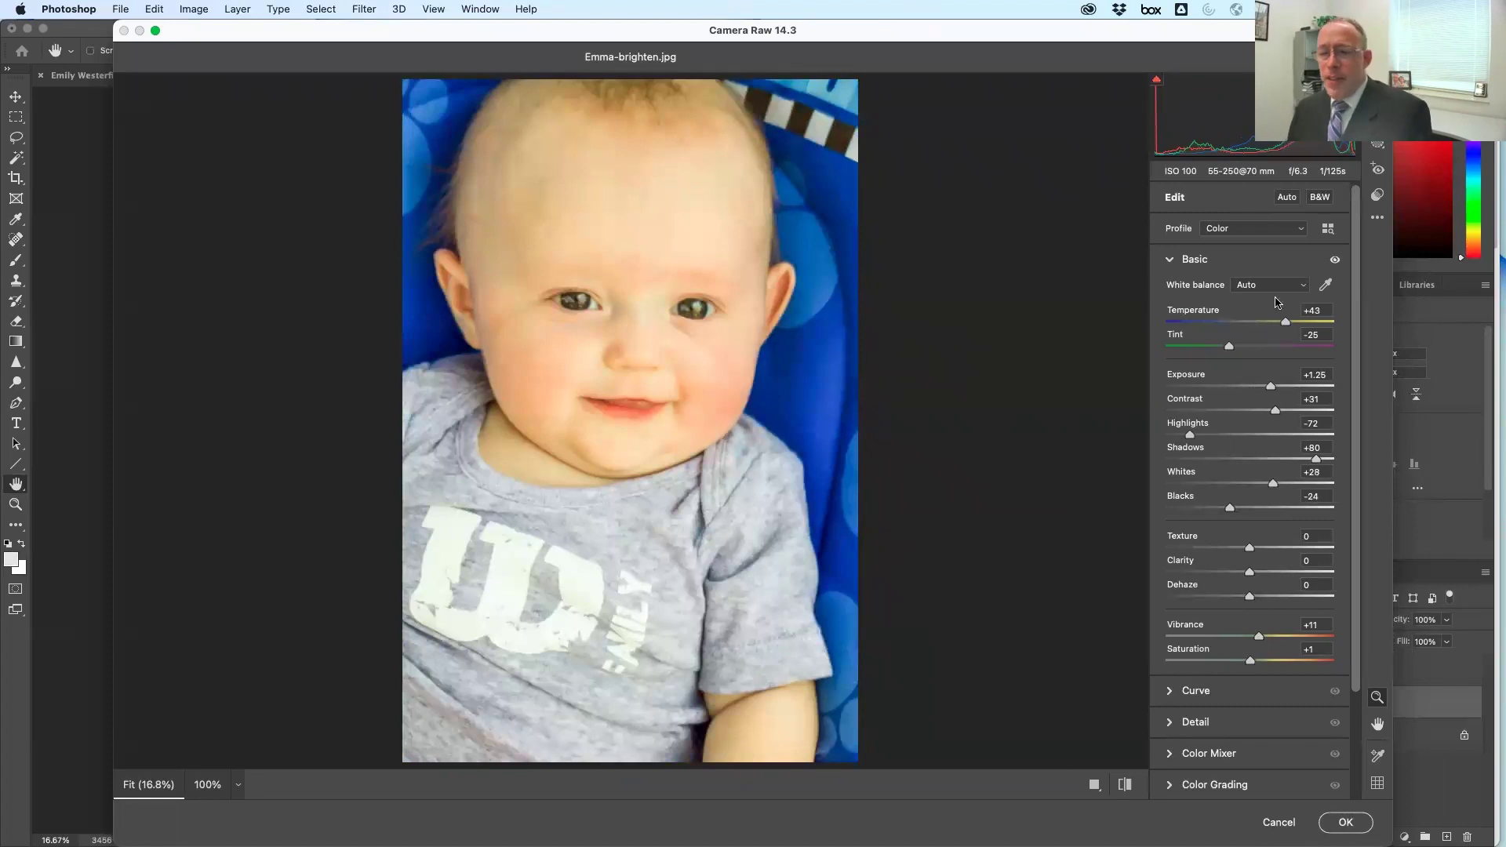
{"action": "left_click_drag", "start_coordinate": [1273, 386], "coordinate": [1266, 386]}
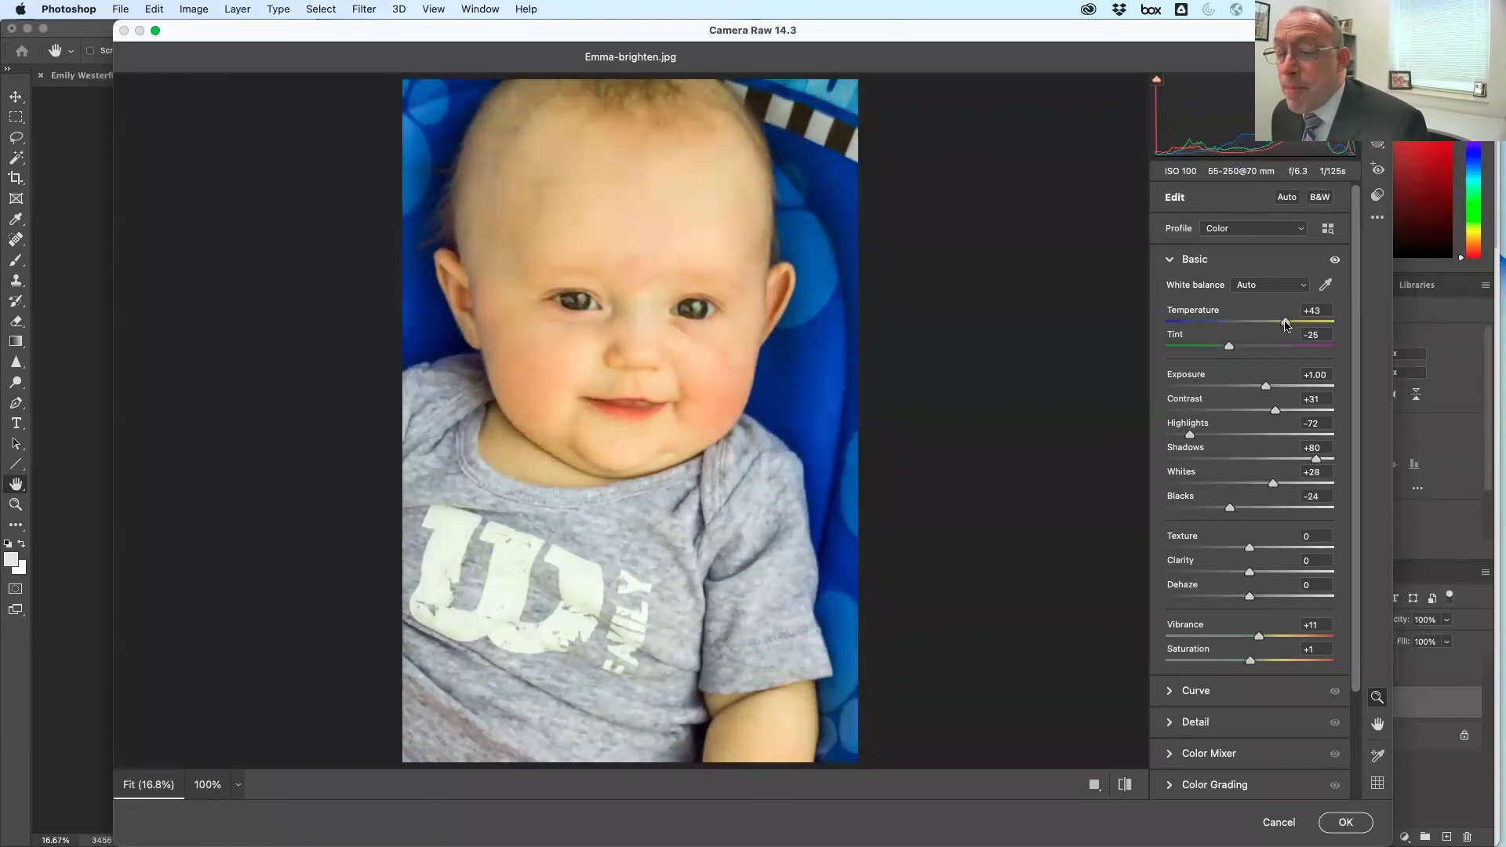
{"action": "left_click_drag", "start_coordinate": [1285, 324], "coordinate": [1263, 324]}
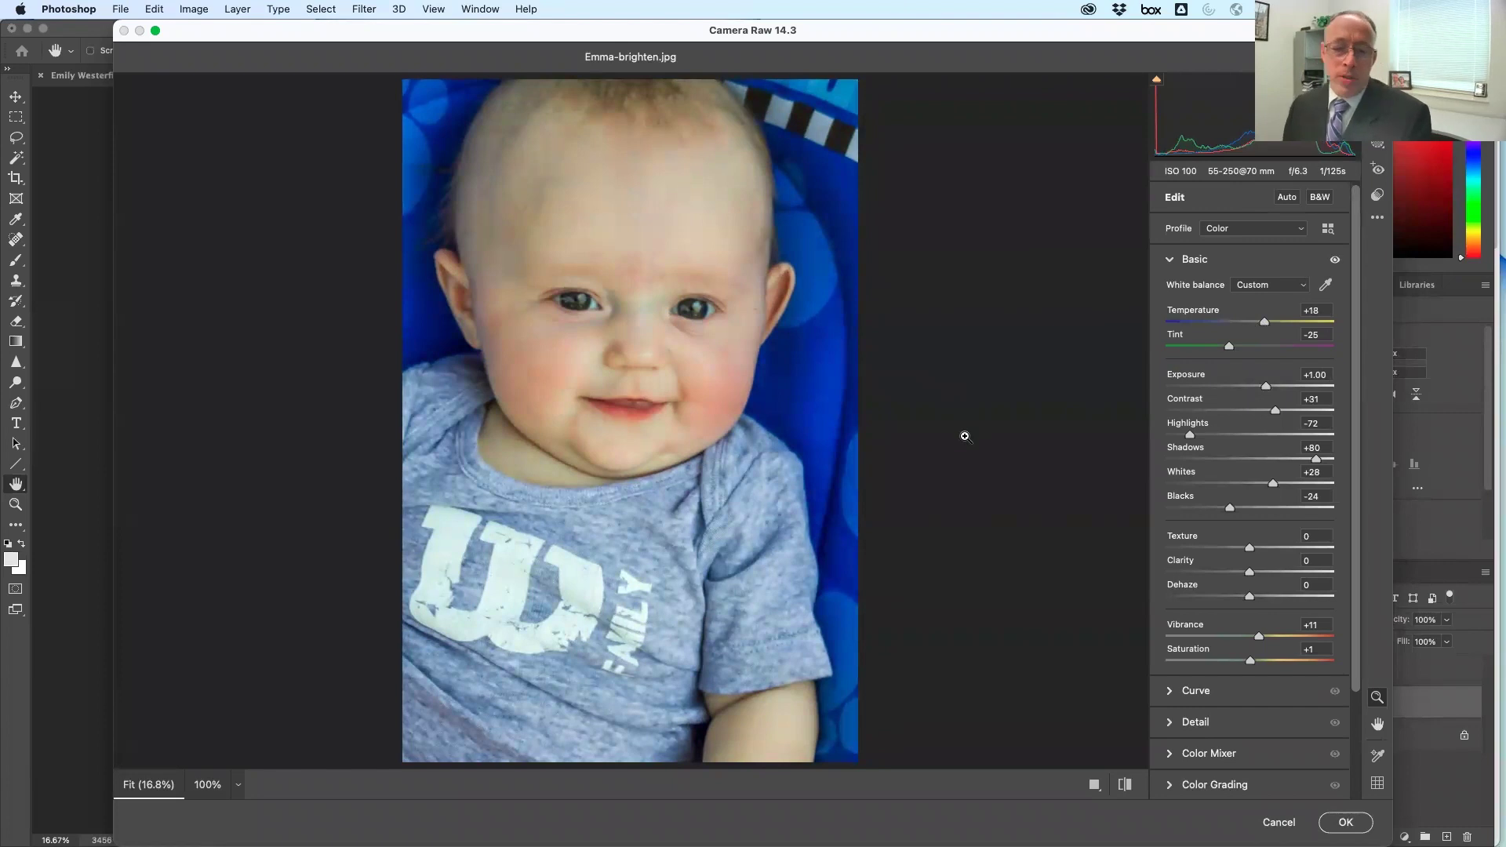
{"action": "left_click_drag", "start_coordinate": [1262, 322], "coordinate": [1238, 321]}
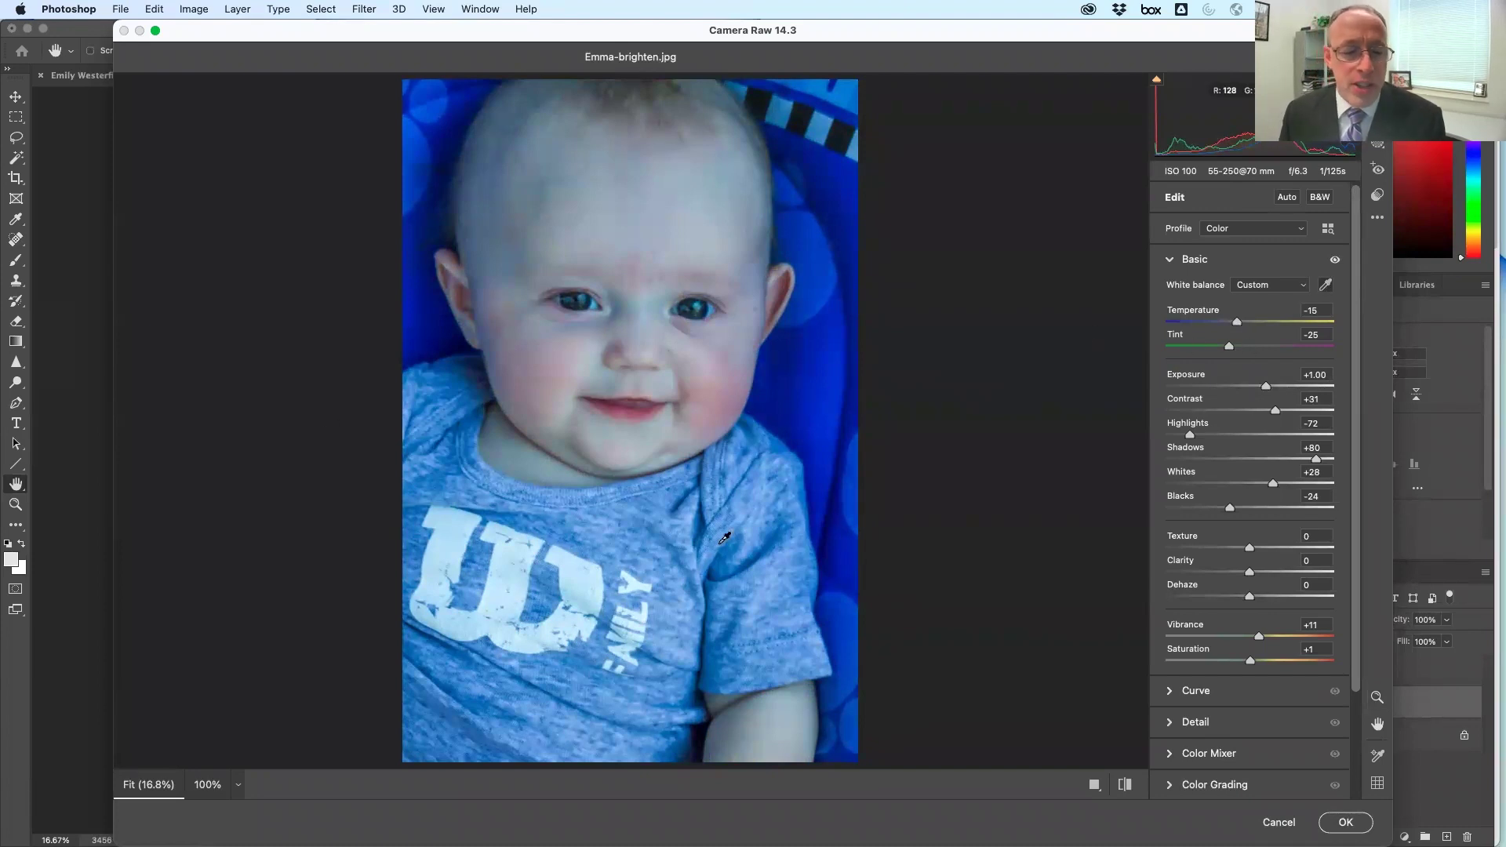
Eyedropper-sample the stripes, shirt and eye area to reach Temperature +31, Tint +9, then go B&W
{"action": "left_click", "coordinate": [785, 107]}
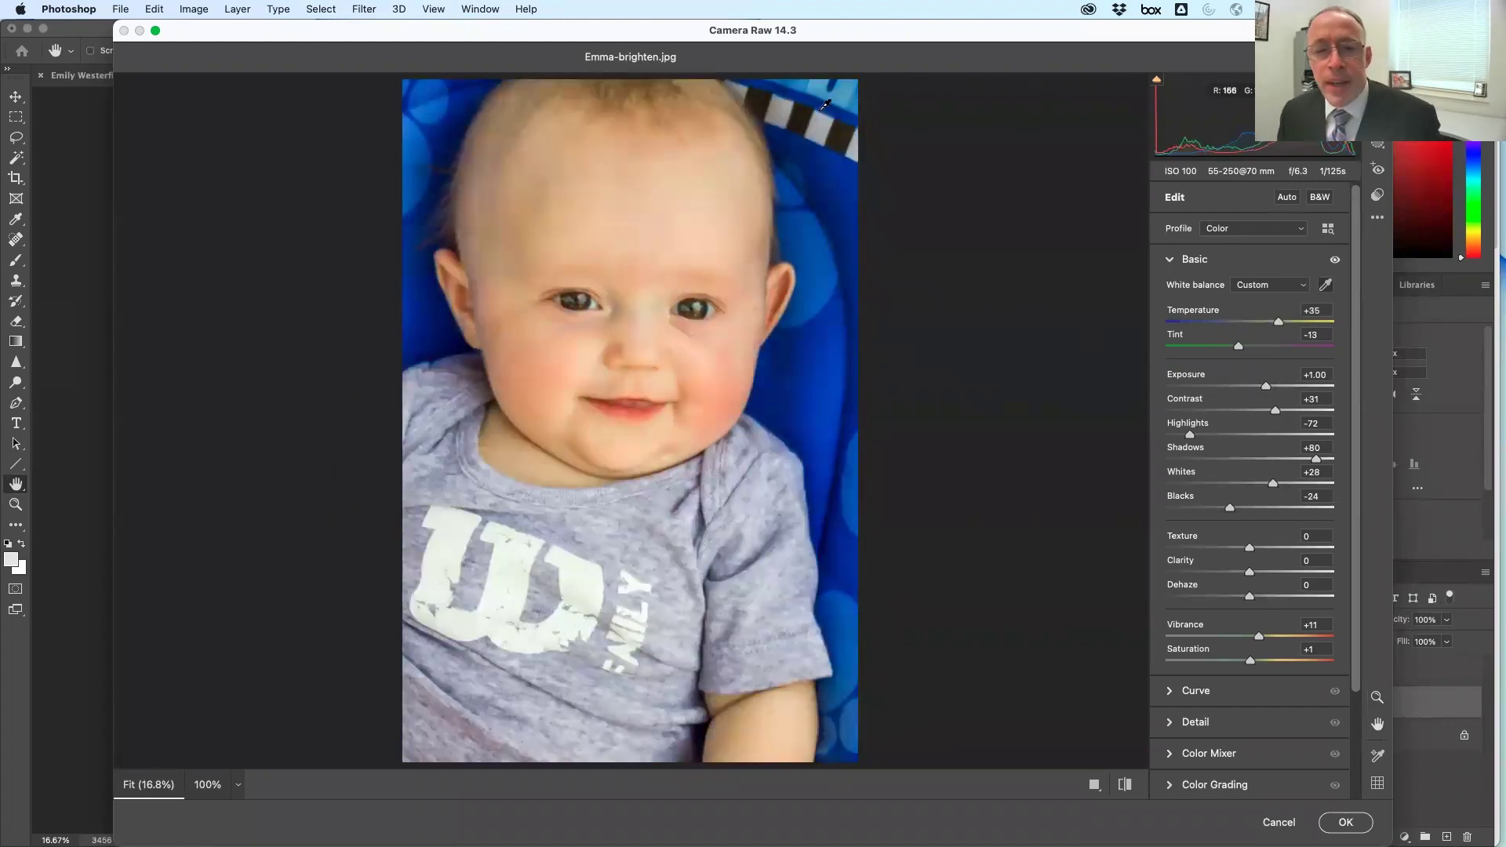
{"action": "left_click", "coordinate": [810, 110]}
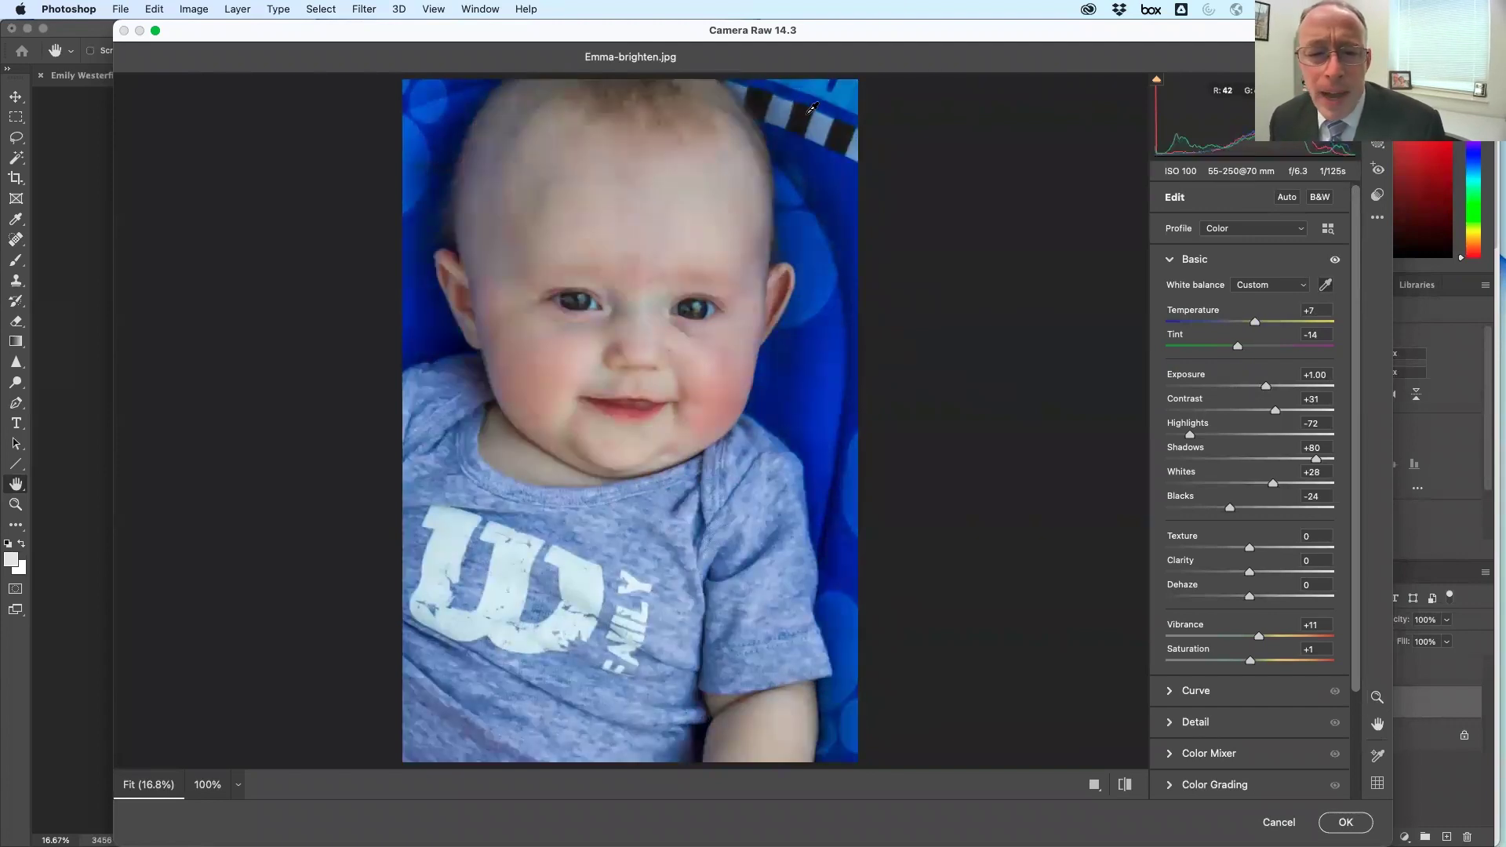
{"action": "left_click", "coordinate": [794, 105]}
{"action": "left_click", "coordinate": [799, 103]}
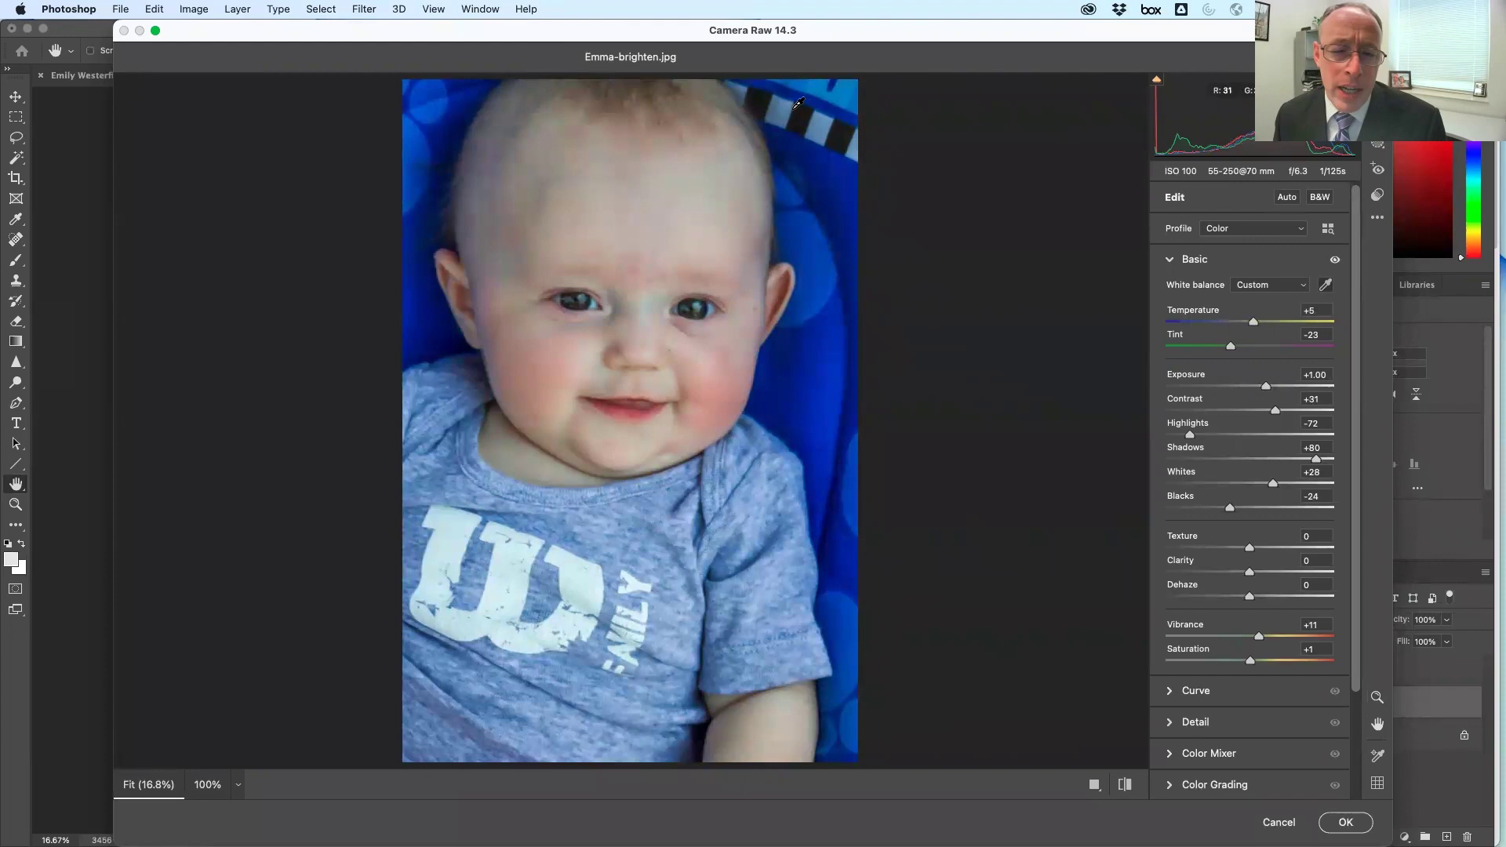
{"action": "left_click", "coordinate": [806, 105]}
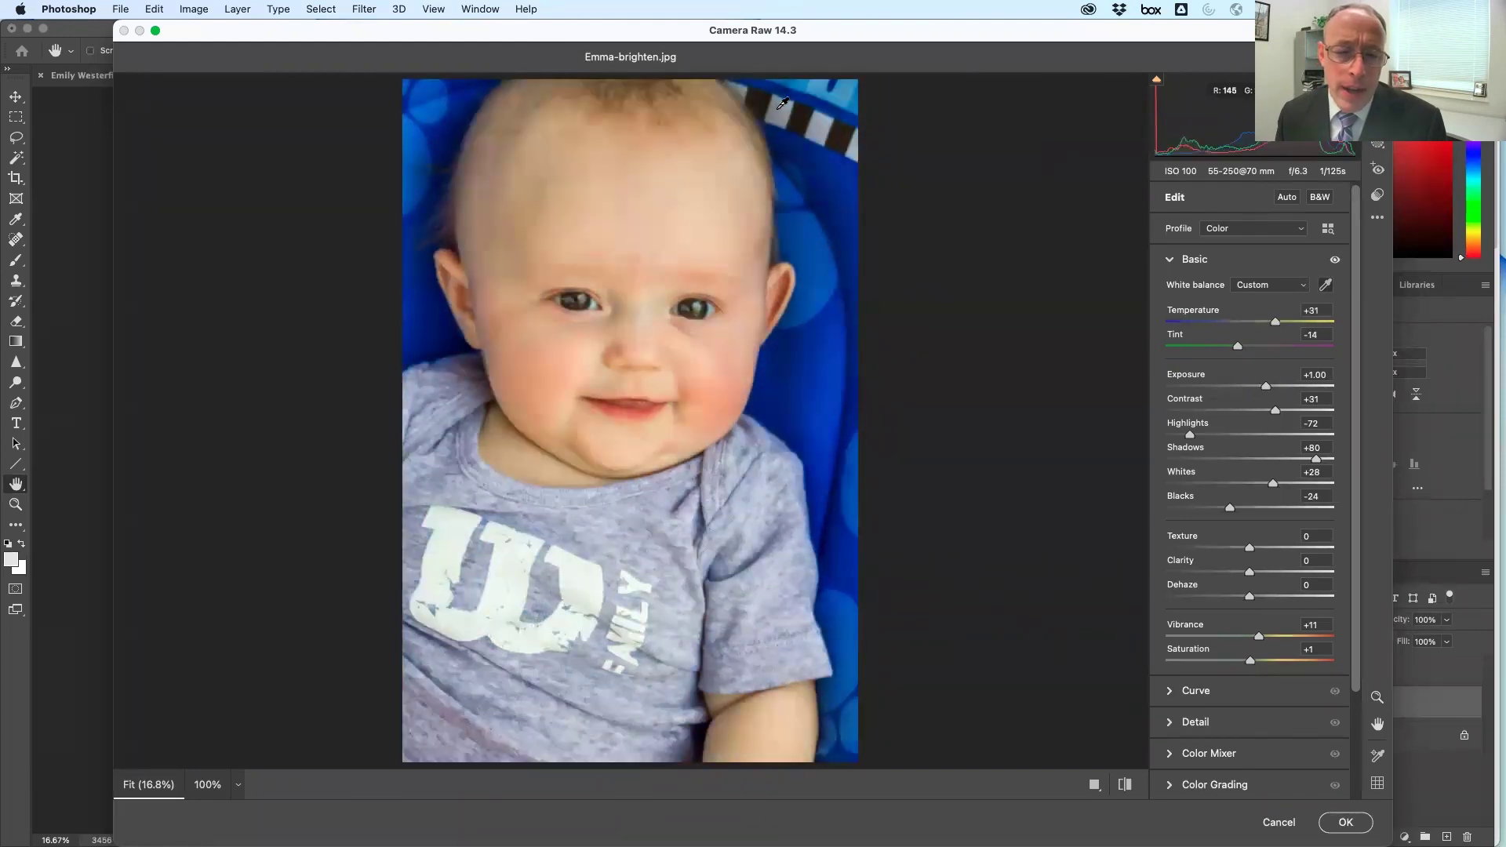
{"action": "left_click", "coordinate": [512, 546]}
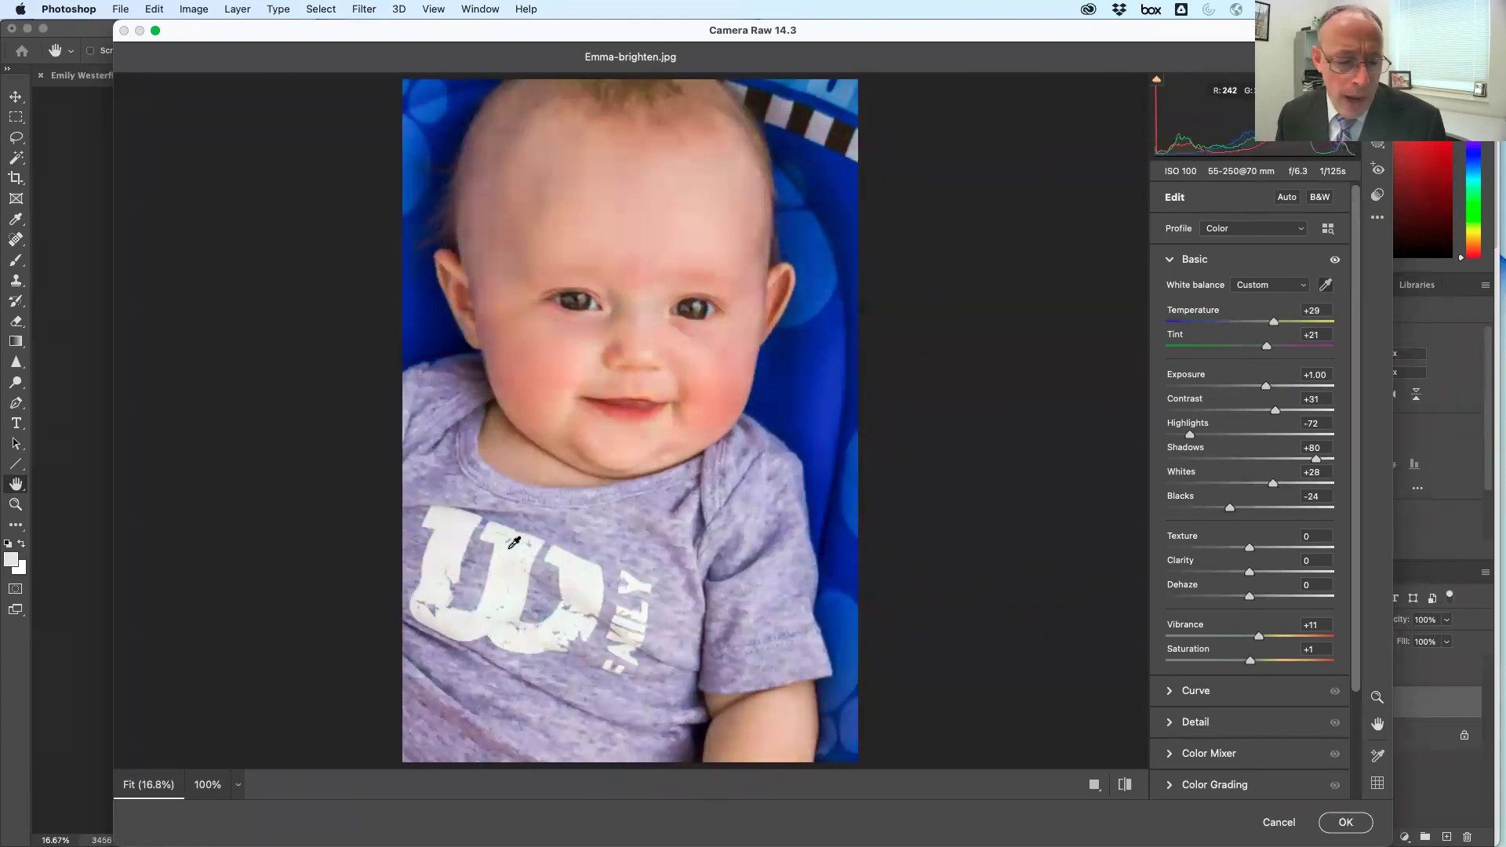
{"action": "left_click", "coordinate": [634, 495]}
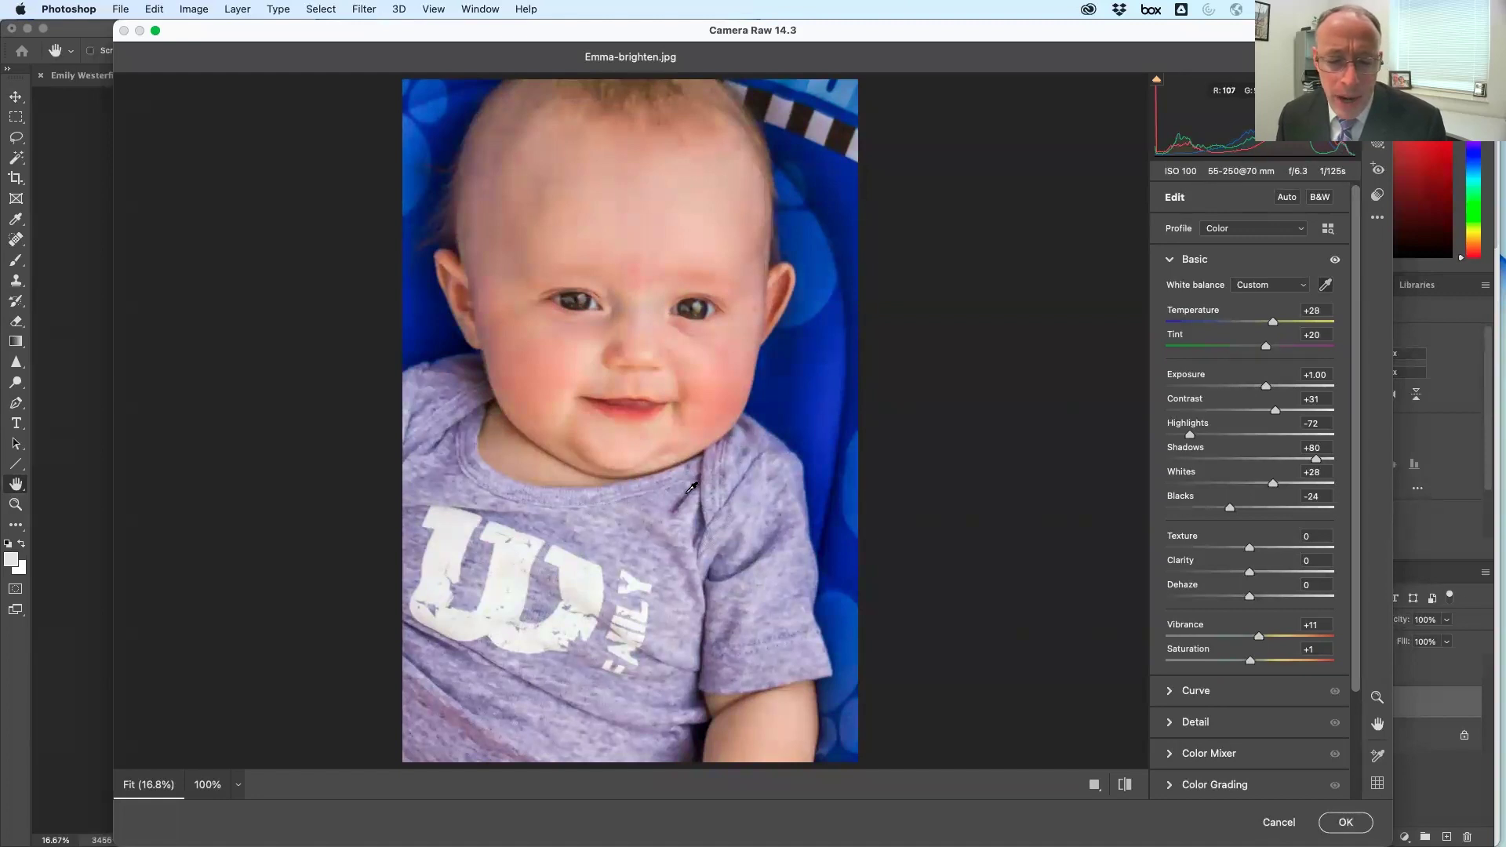
{"action": "left_click", "coordinate": [691, 488]}
{"action": "left_click", "coordinate": [715, 306]}
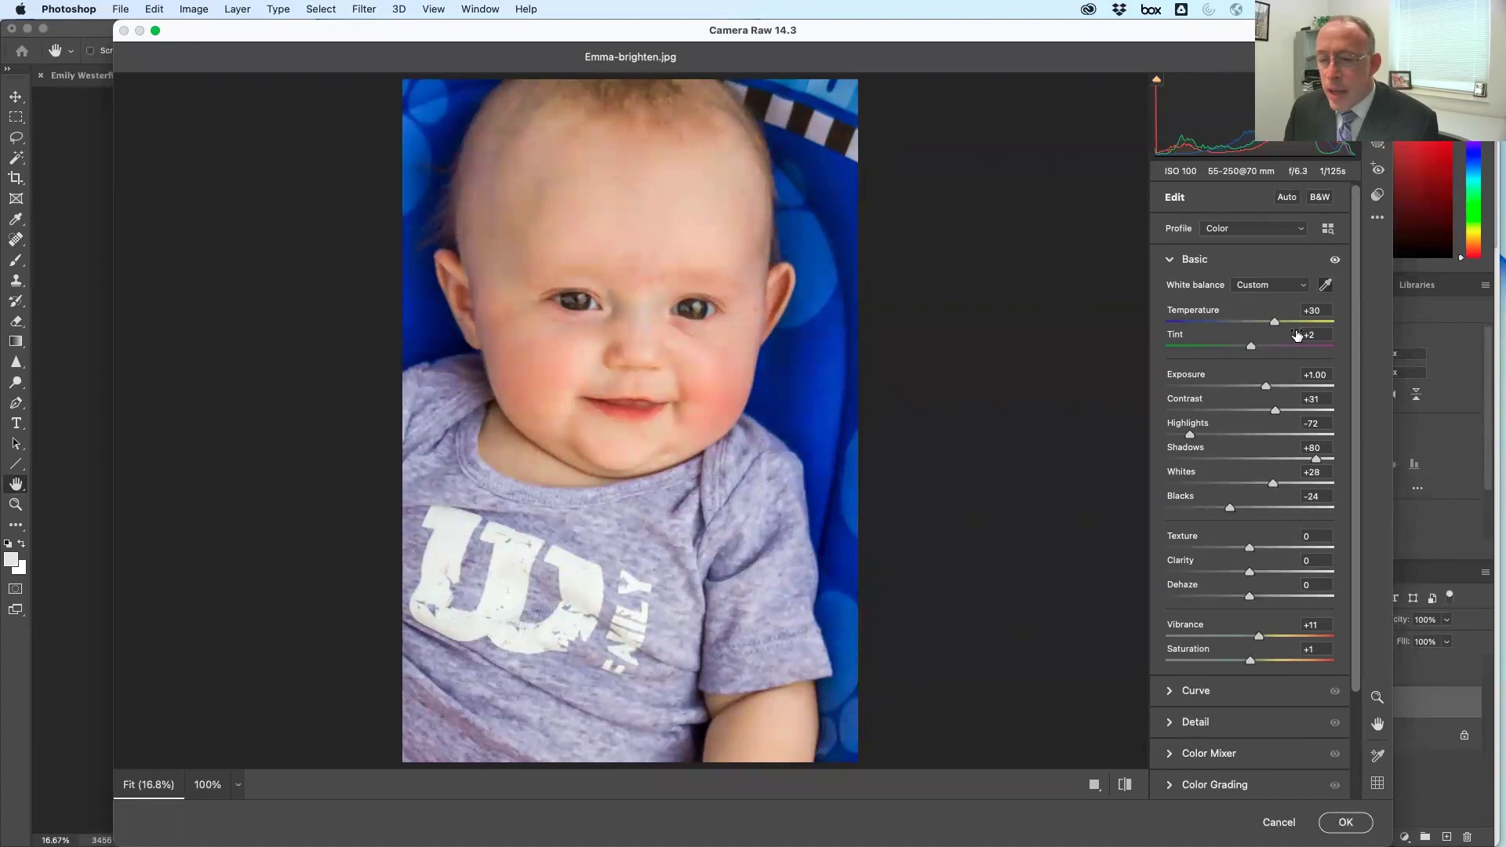
{"action": "left_click_drag", "start_coordinate": [1274, 324], "coordinate": [1243, 351]}
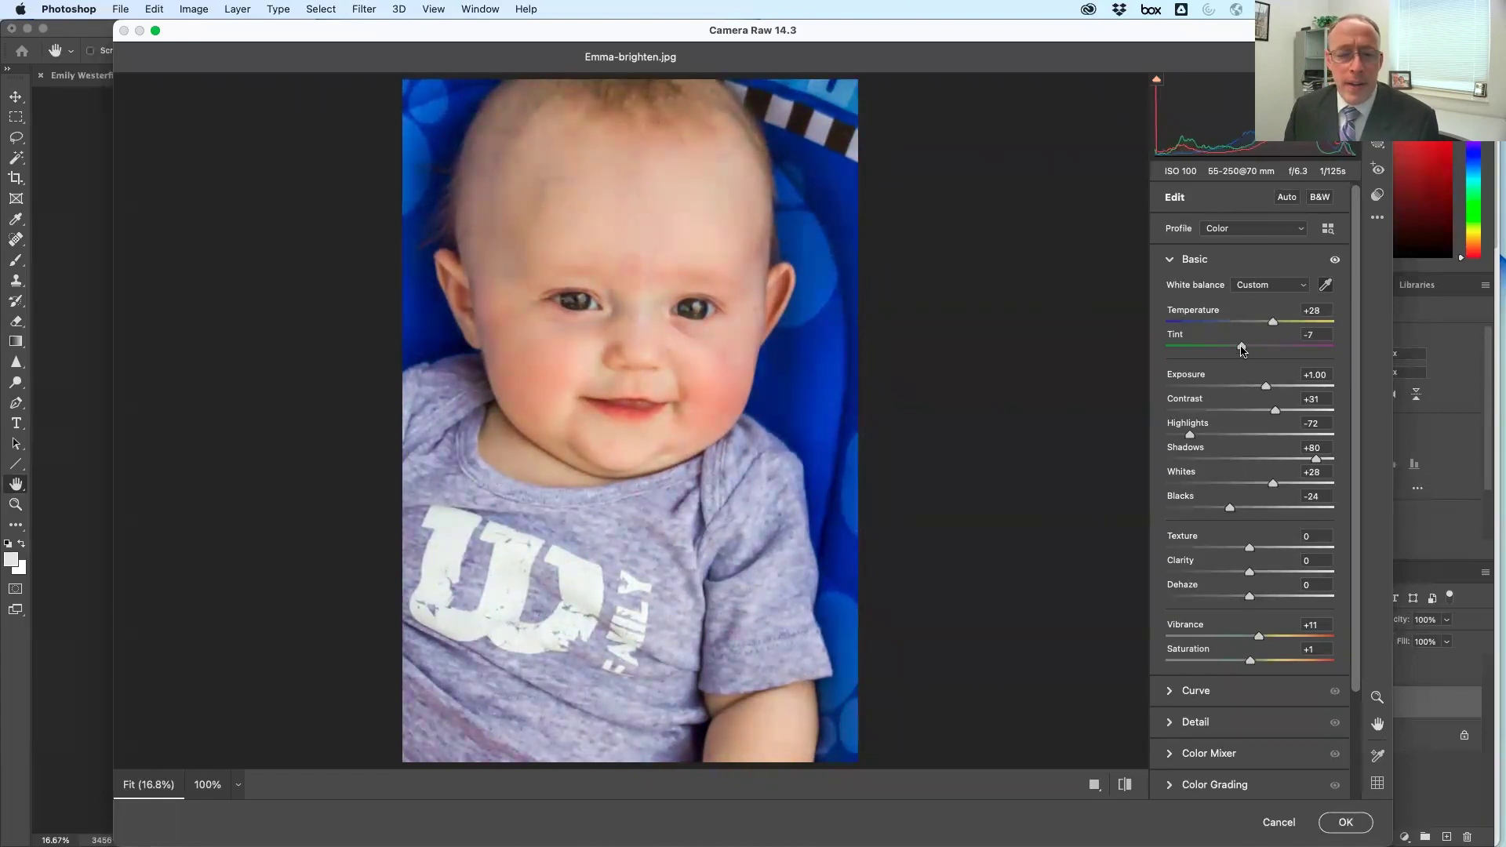
{"action": "left_click", "coordinate": [714, 304]}
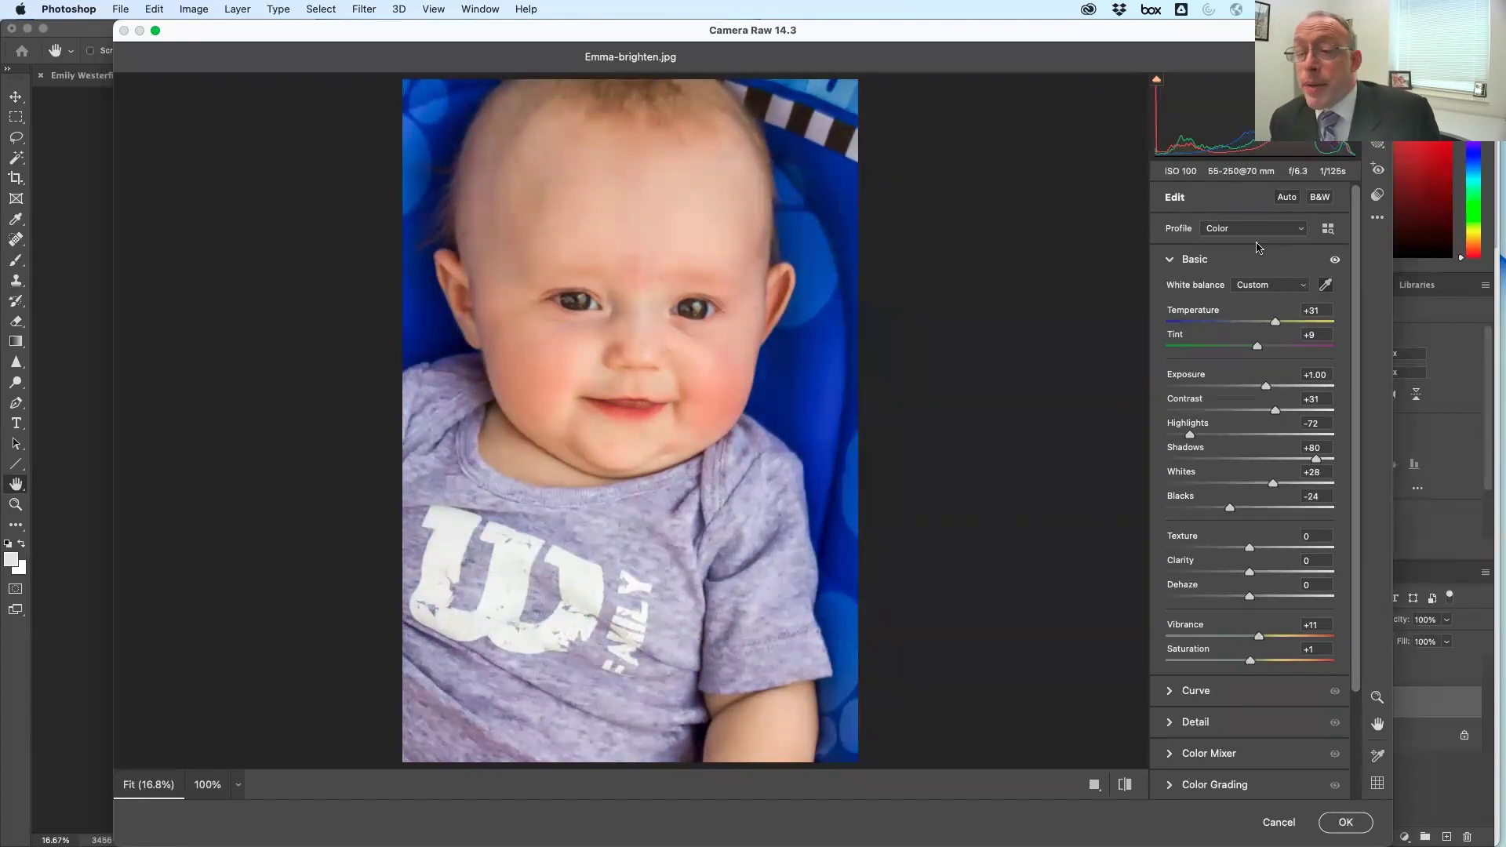
{"action": "left_click", "coordinate": [1325, 199]}
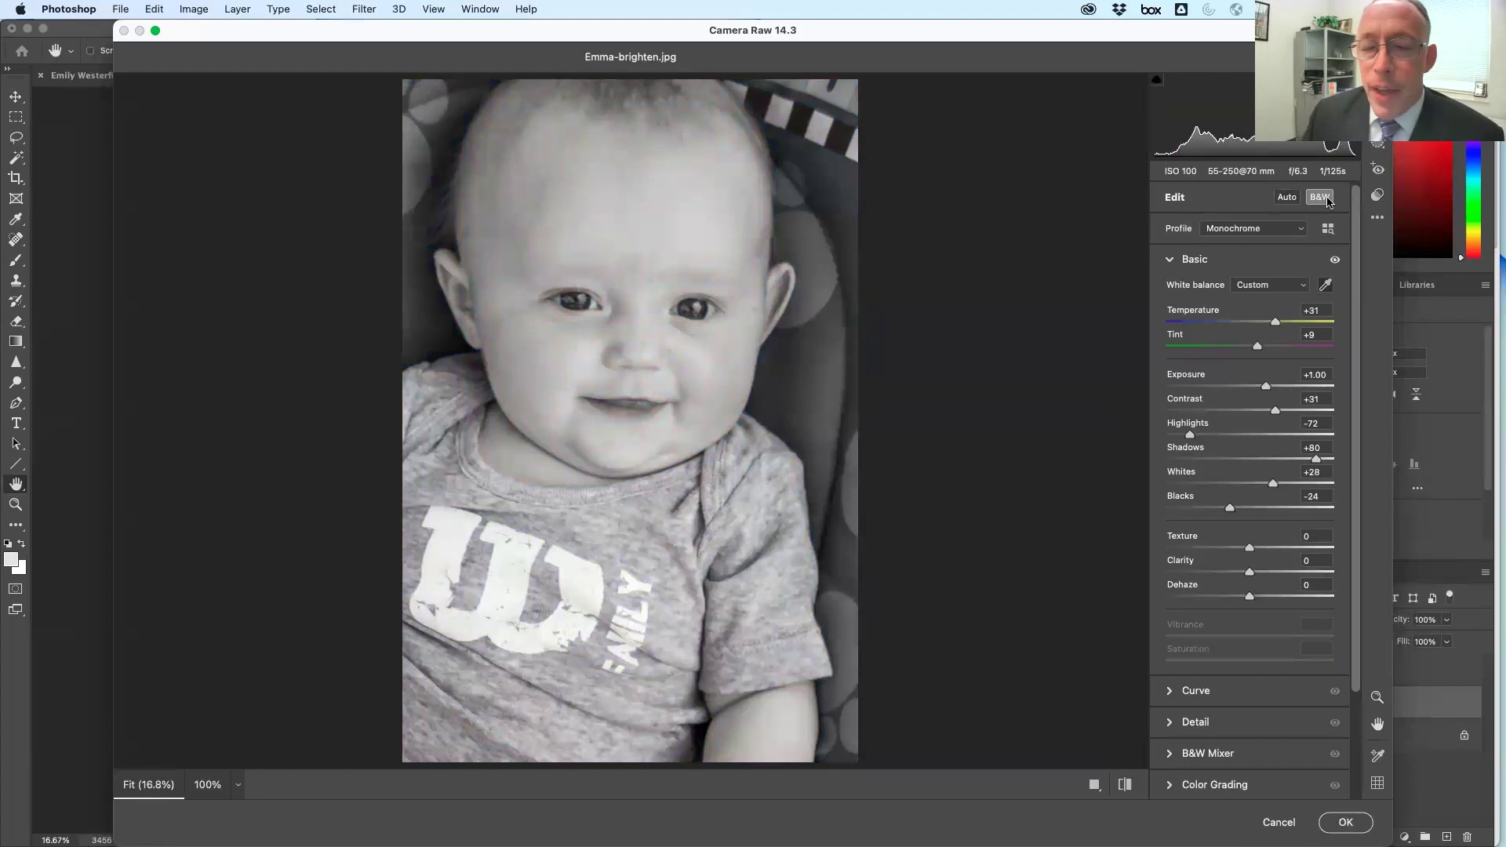
Set Exposure +1.05, Contrast +38, Highlights -100, Shadows +89, then resample the white balance point
{"action": "left_click_drag", "start_coordinate": [1269, 385], "coordinate": [1285, 414]}
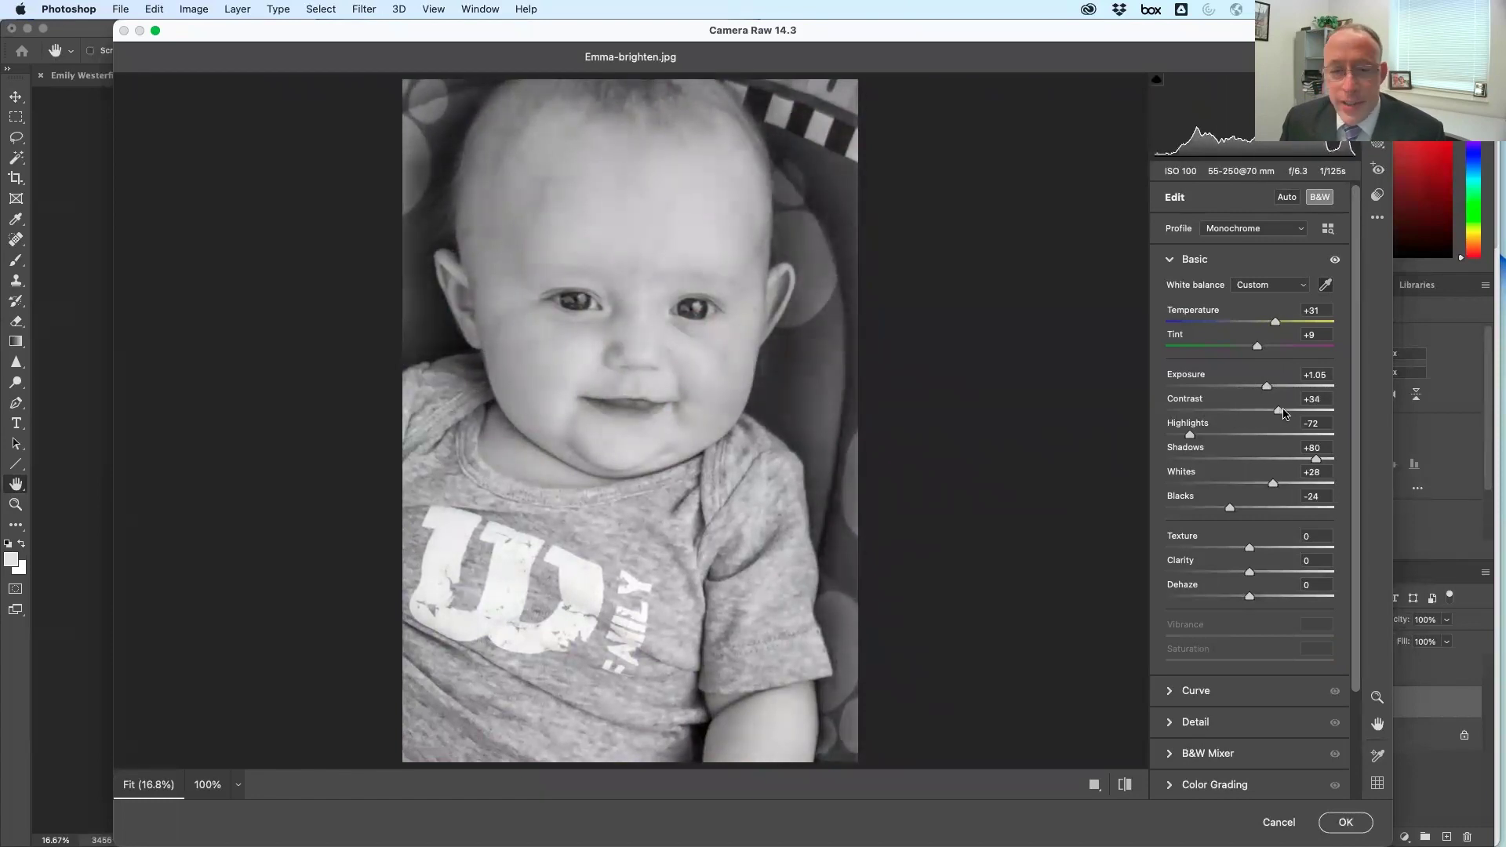
{"action": "mouse_move", "coordinate": [1191, 441]}
{"action": "left_mouse_down"}
{"action": "mouse_move", "coordinate": [1227, 439]}
{"action": "mouse_move", "coordinate": [1165, 440]}
{"action": "left_mouse_up"}
{"action": "left_click_drag", "start_coordinate": [1316, 460], "coordinate": [1234, 508]}
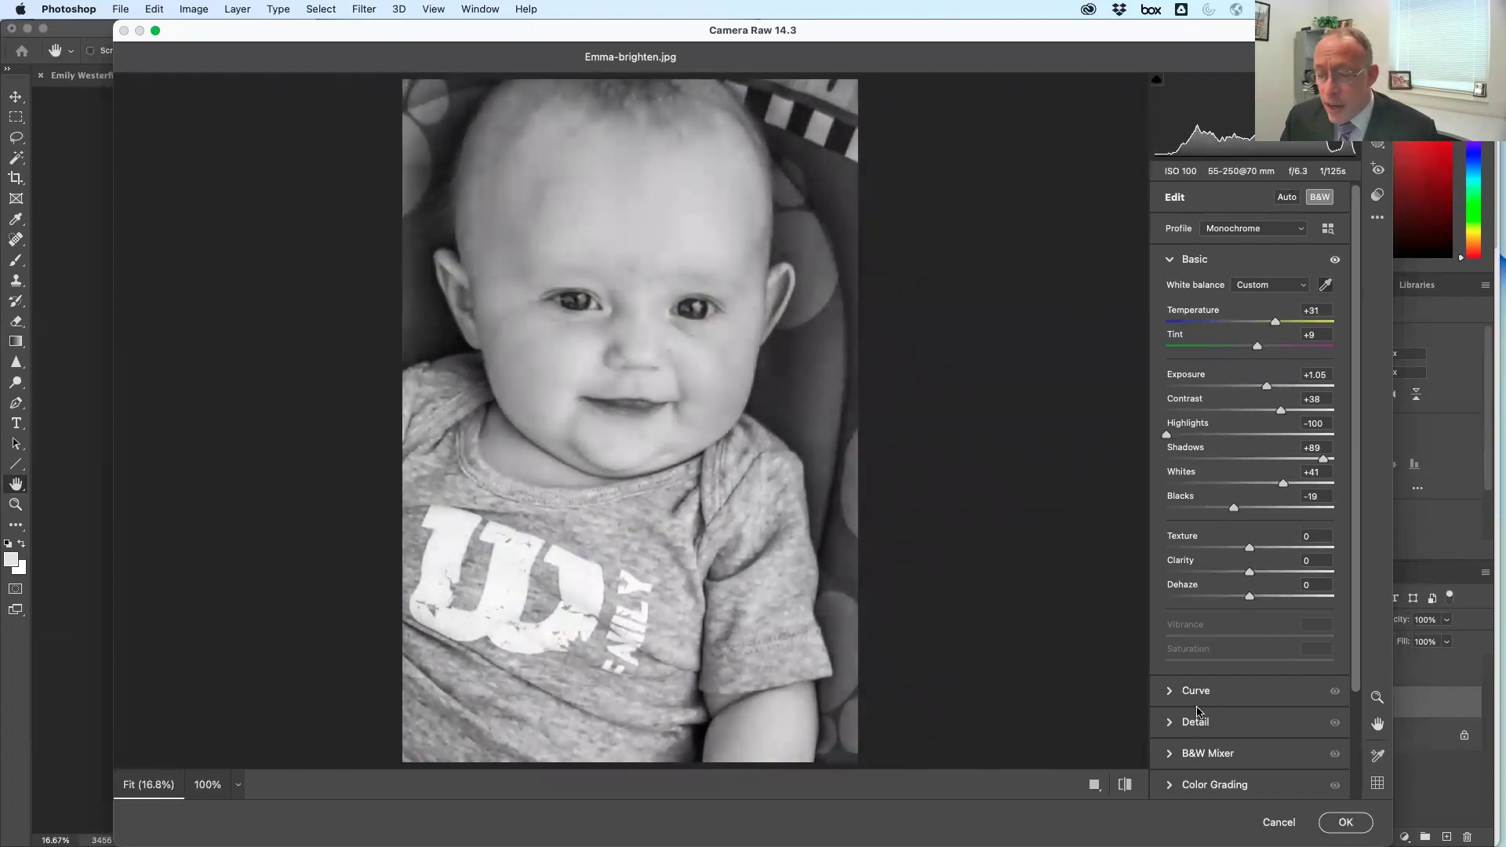
{"action": "scroll", "coordinate": [1228, 737], "scroll_direction": "down", "scroll_amount": 5}
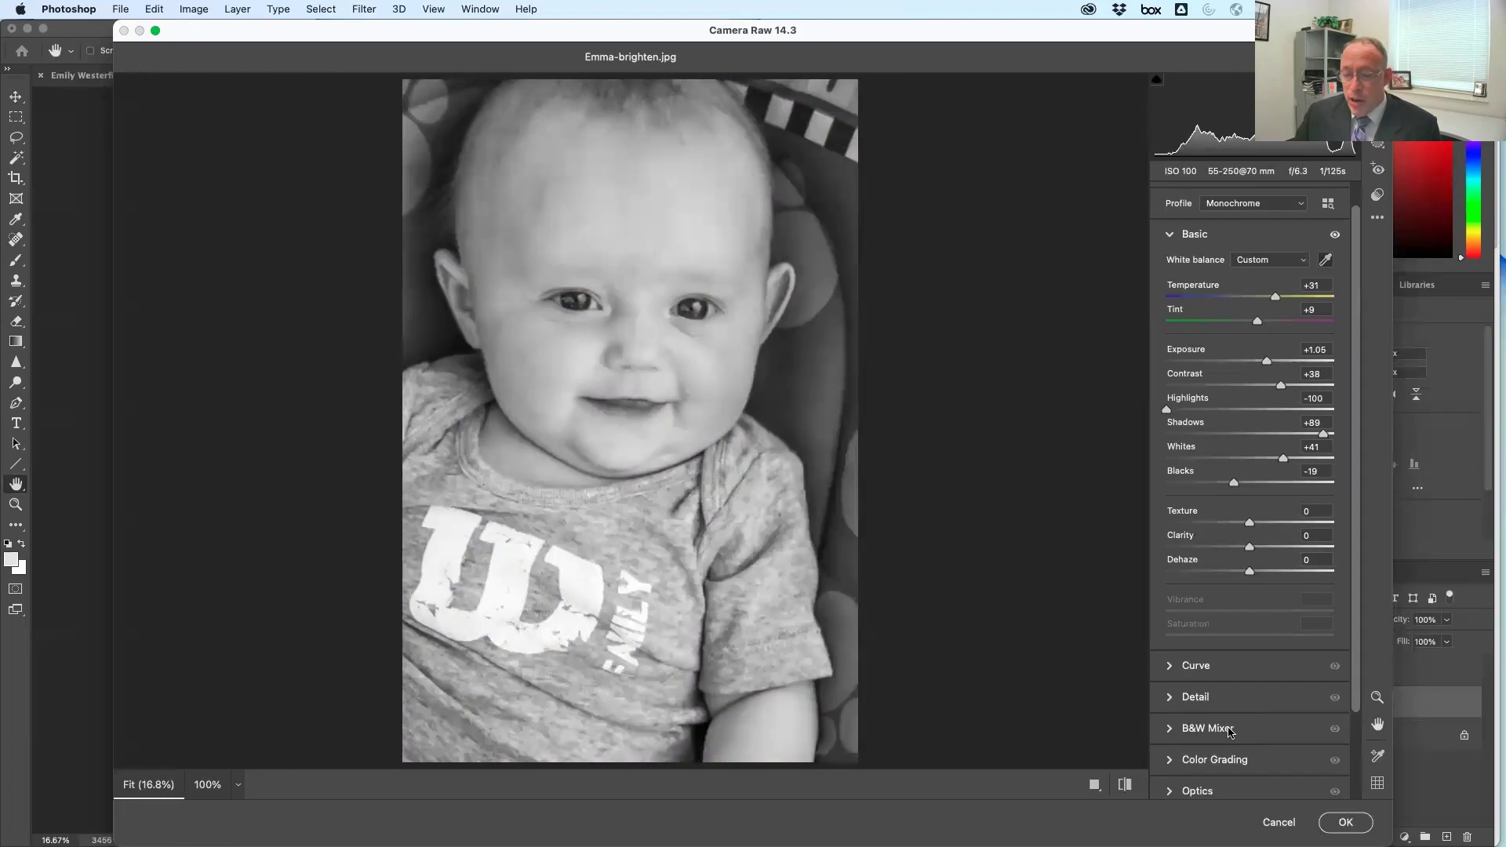
{"action": "scroll", "coordinate": [1228, 737], "scroll_direction": "down", "scroll_amount": 3}
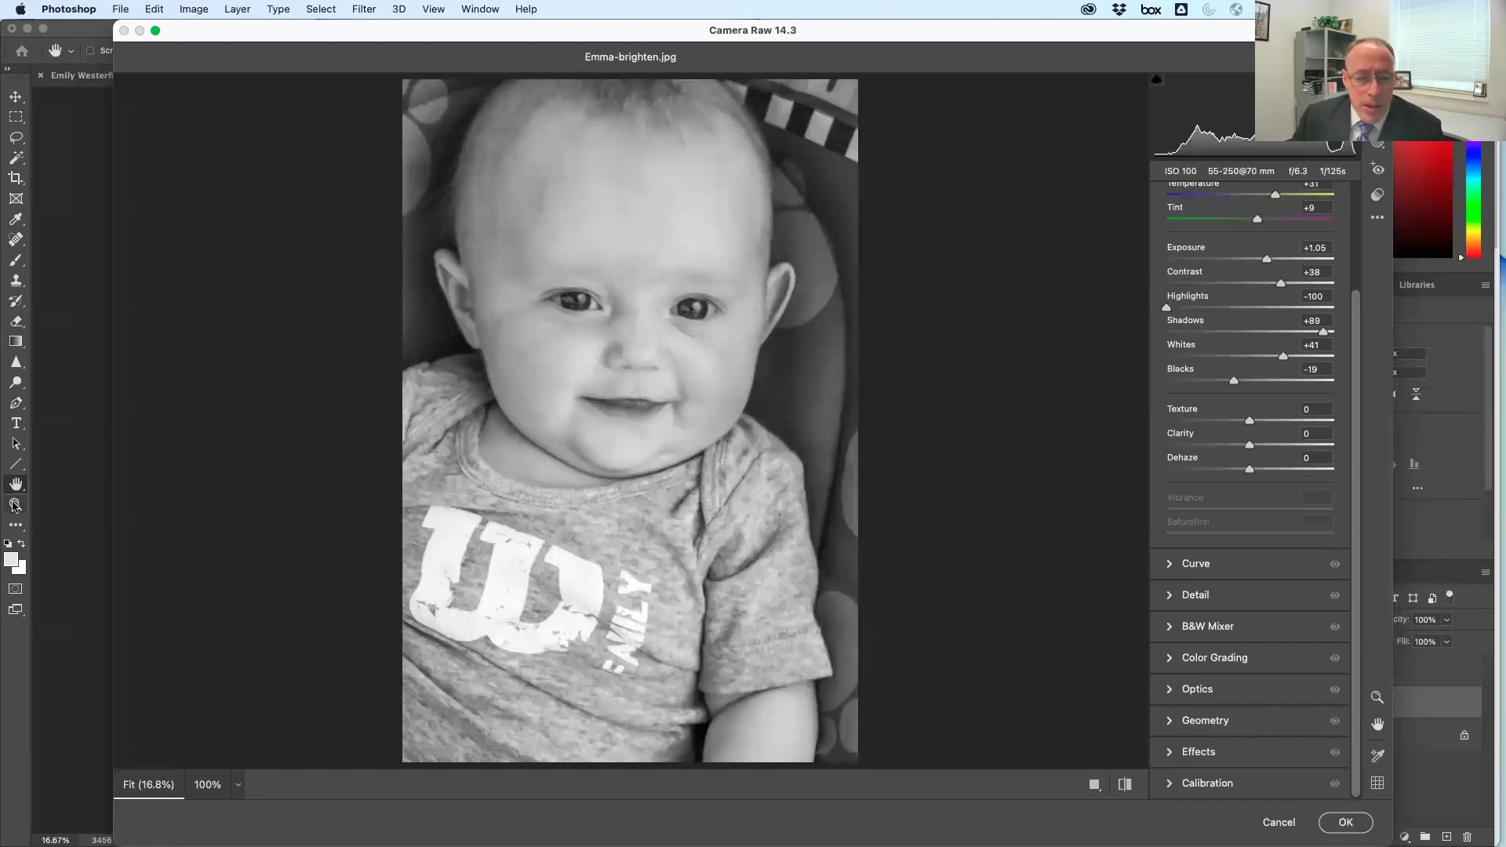
{"action": "left_click", "coordinate": [565, 318]}
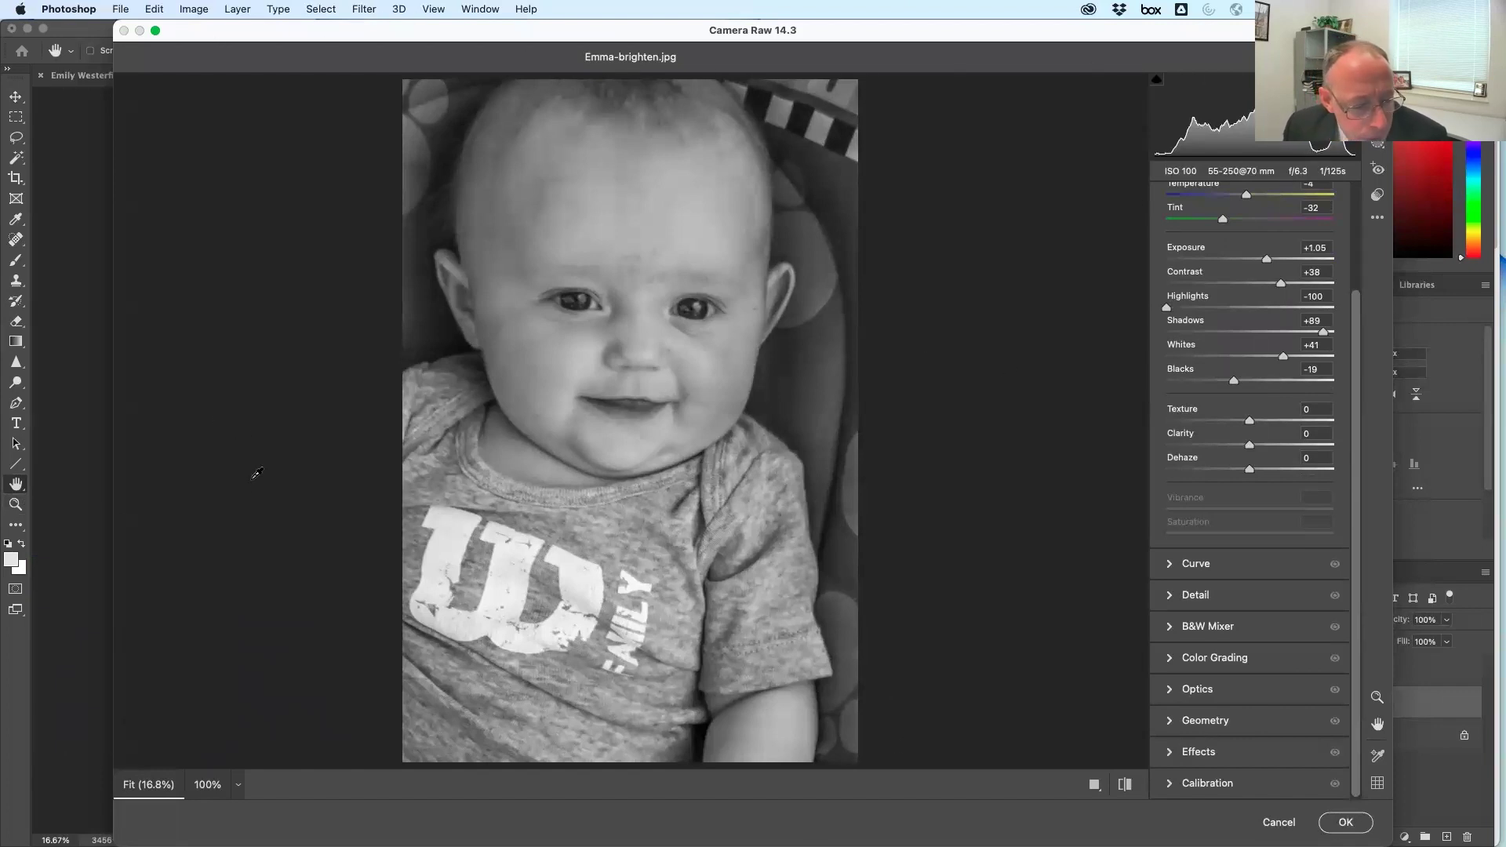
{"action": "left_click", "coordinate": [238, 784]}
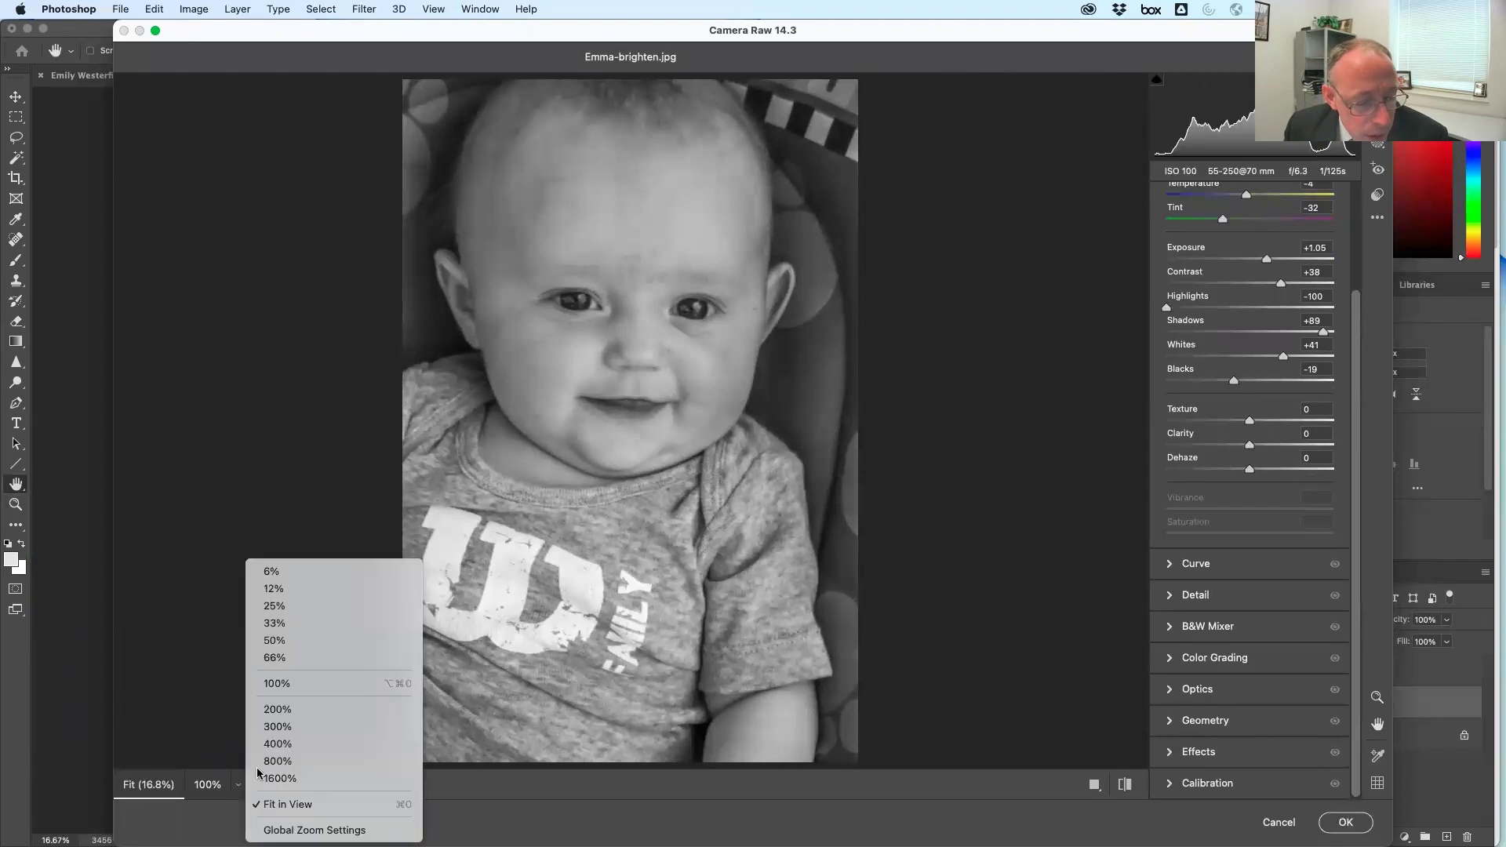
View the baby's face at 100%, apply Auto tones, and keep the photo black and white
{"action": "left_click", "coordinate": [331, 685]}
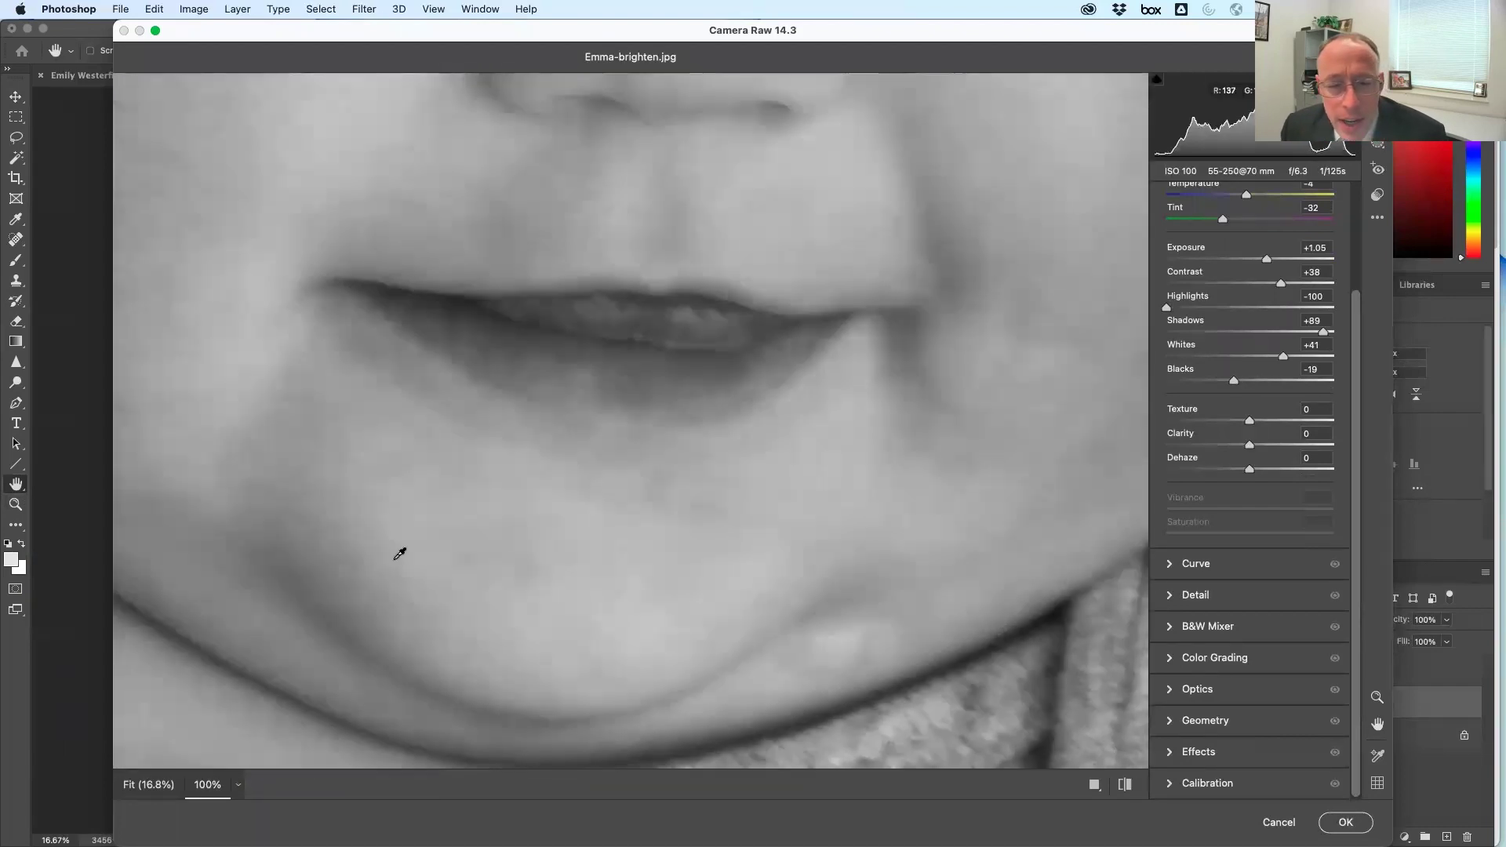
{"action": "left_click_drag", "start_coordinate": [764, 196], "coordinate": [764, 659]}
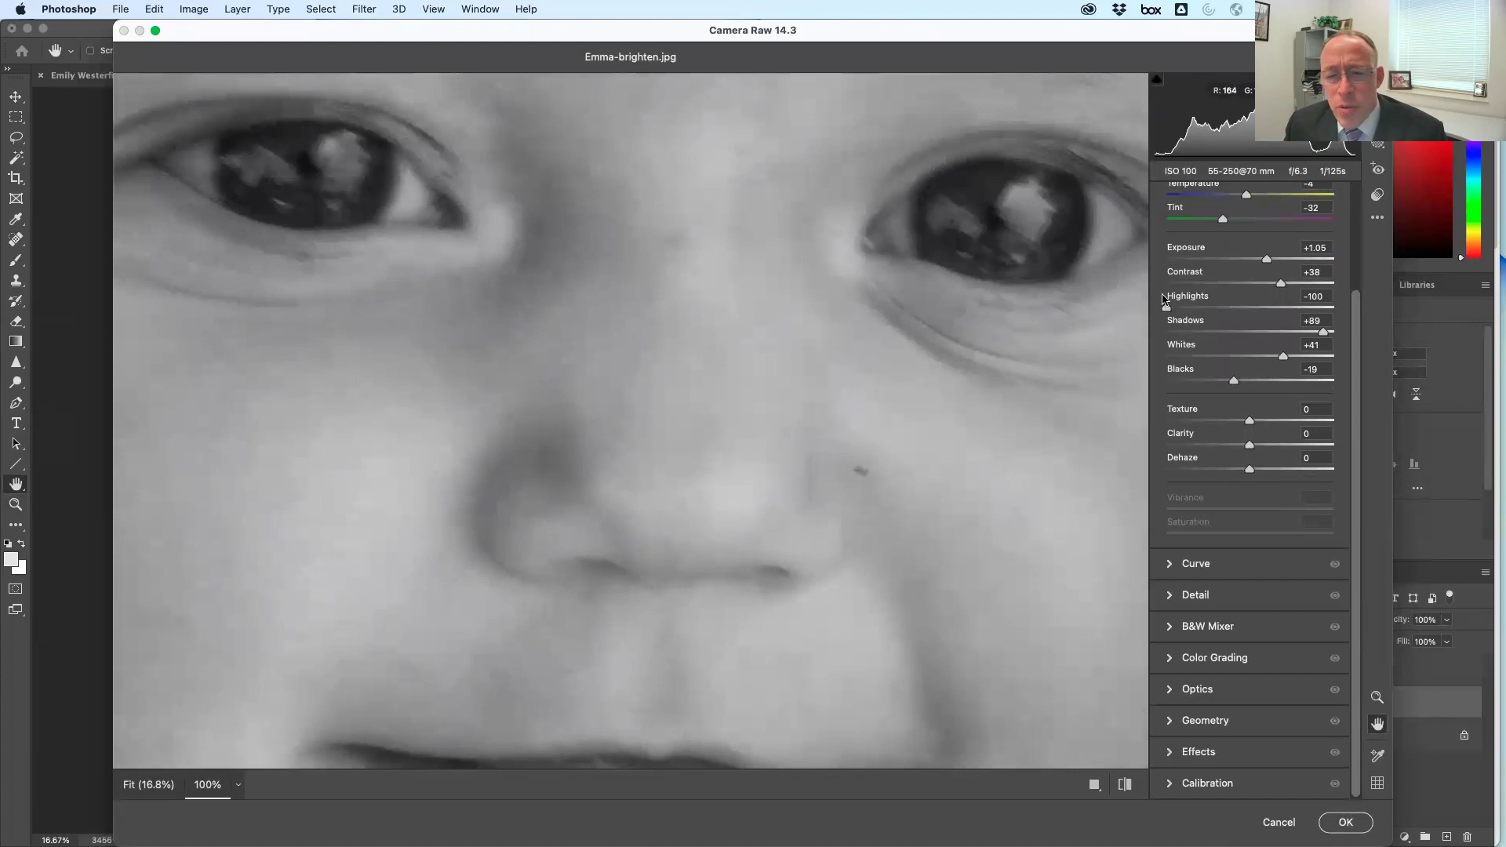
{"action": "scroll", "coordinate": [1301, 296], "scroll_direction": "up", "scroll_amount": 5}
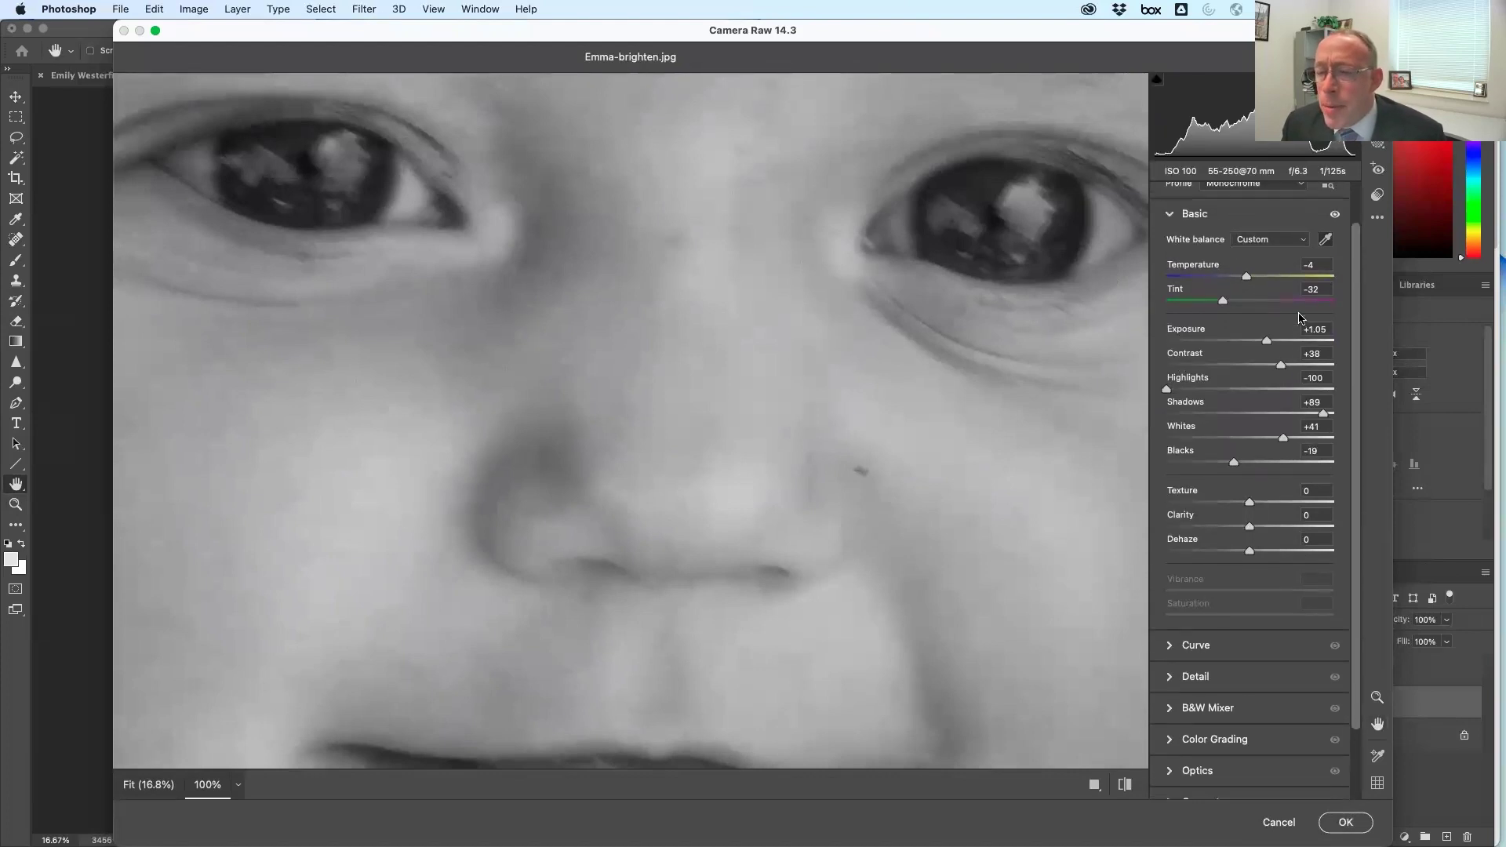
{"action": "left_click", "coordinate": [1288, 196]}
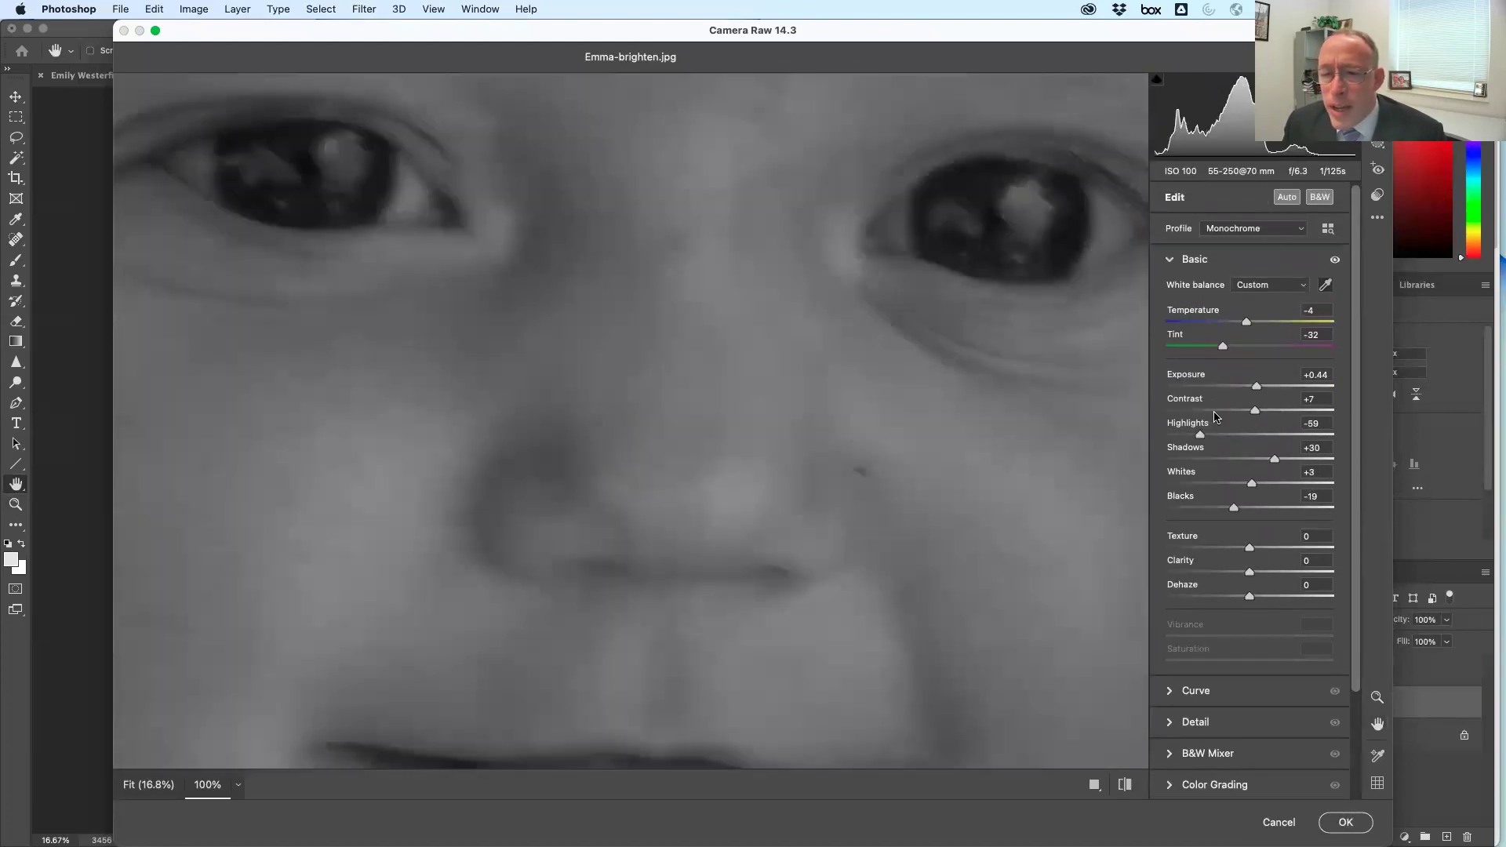
{"action": "left_click", "coordinate": [1320, 197]}
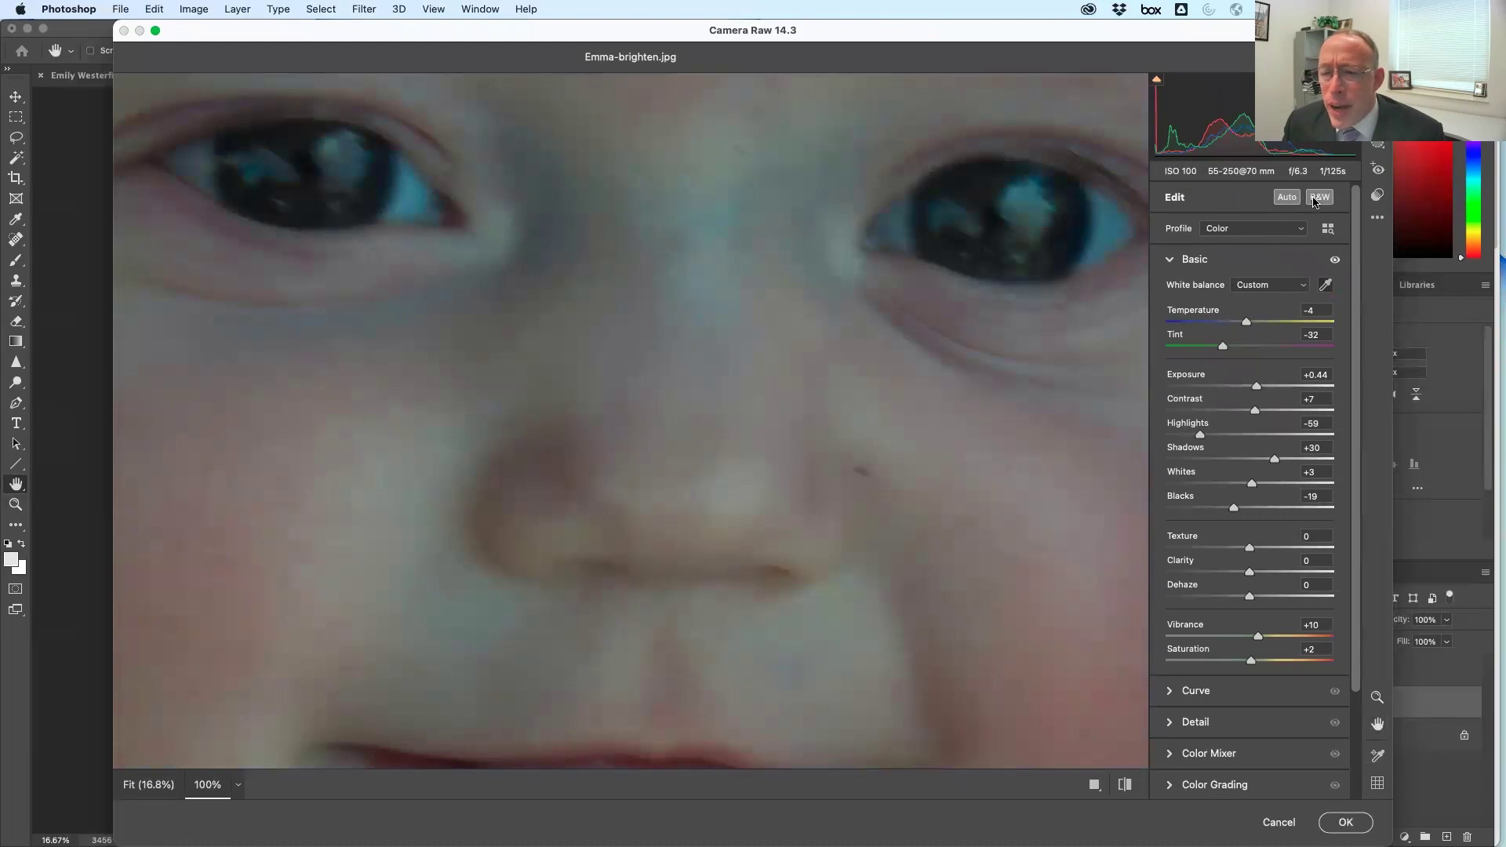
{"action": "left_click", "coordinate": [1321, 197]}
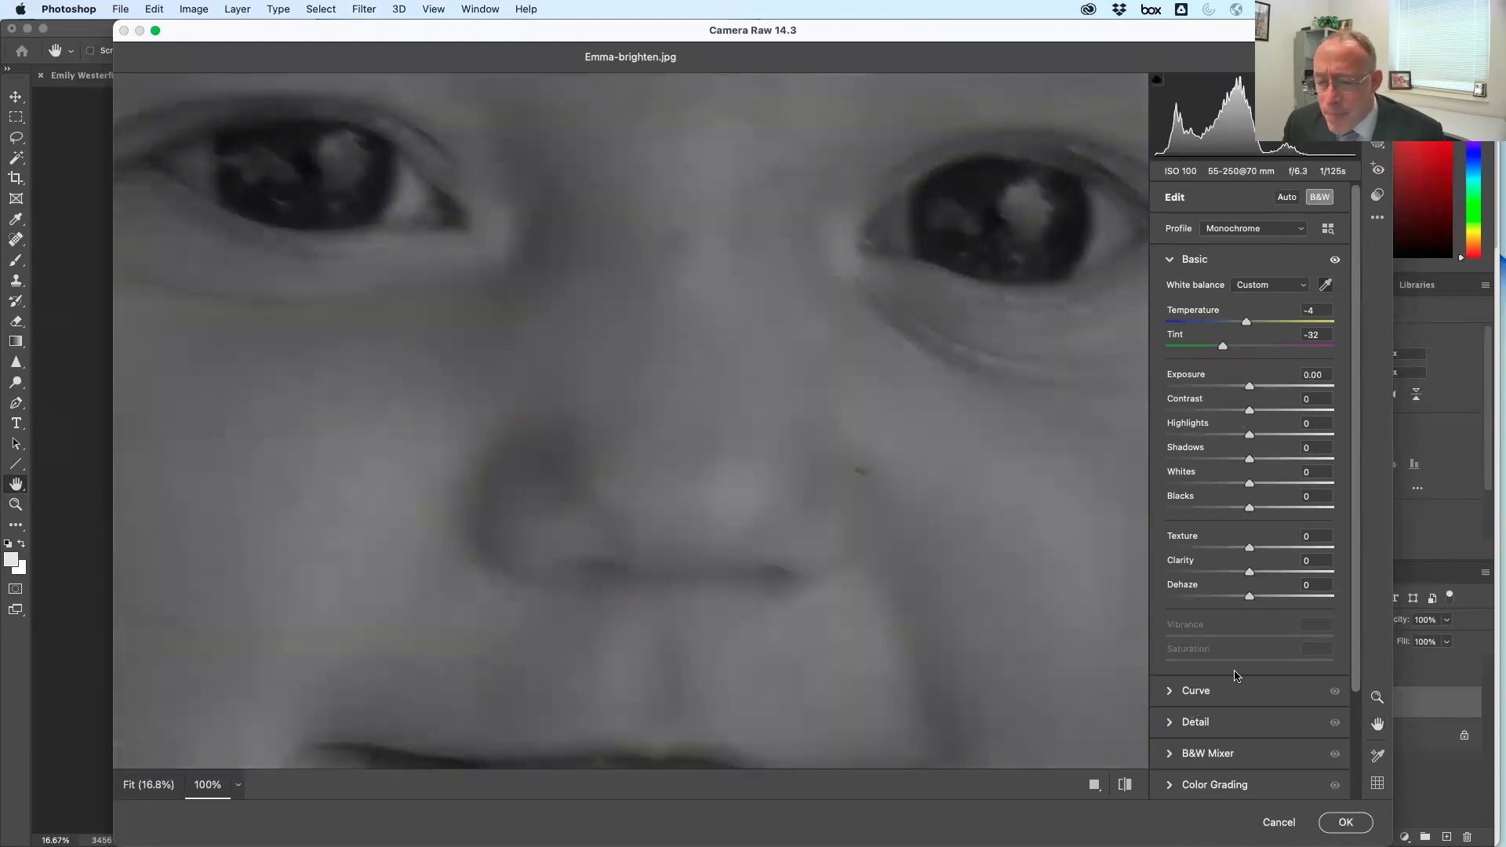
Set Noise Reduction to 16 and Color Noise Reduction to 35, then apply Camera Raw
{"action": "left_click", "coordinate": [1199, 723]}
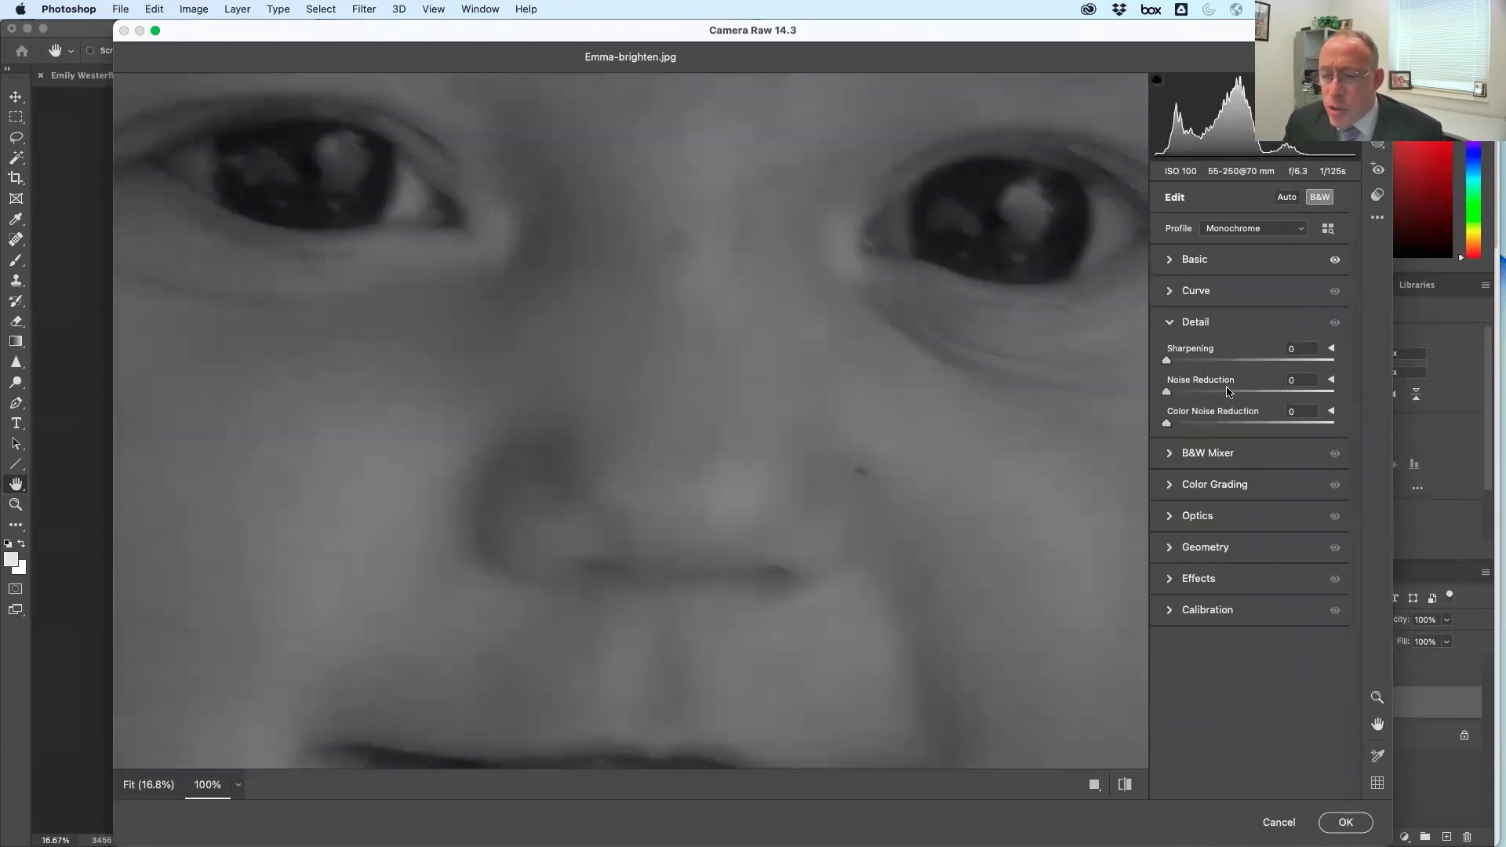
{"action": "left_click_drag", "start_coordinate": [1167, 424], "coordinate": [1230, 395]}
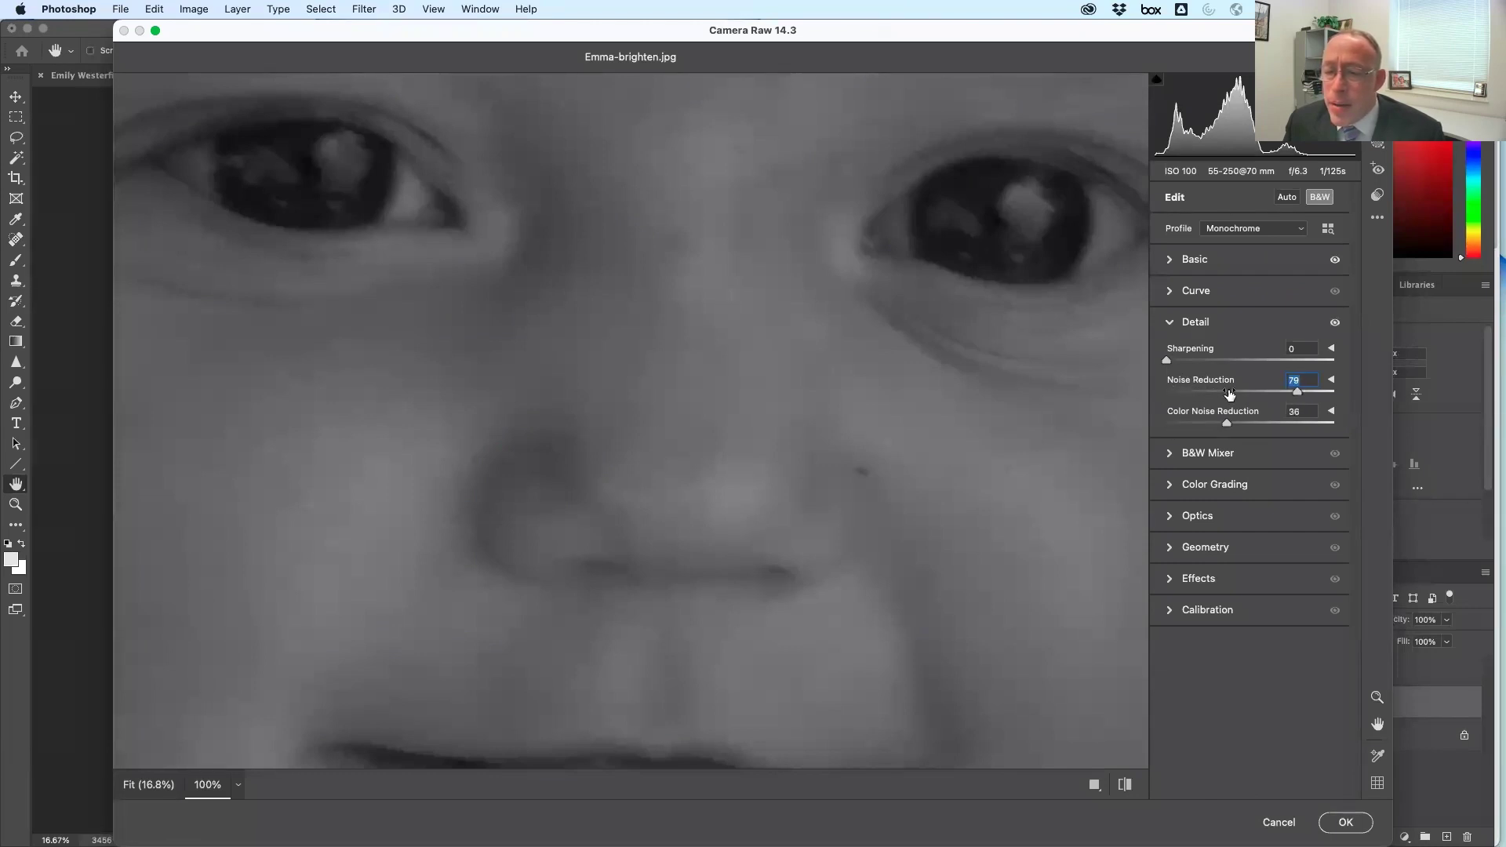
{"action": "left_click", "coordinate": [1332, 381]}
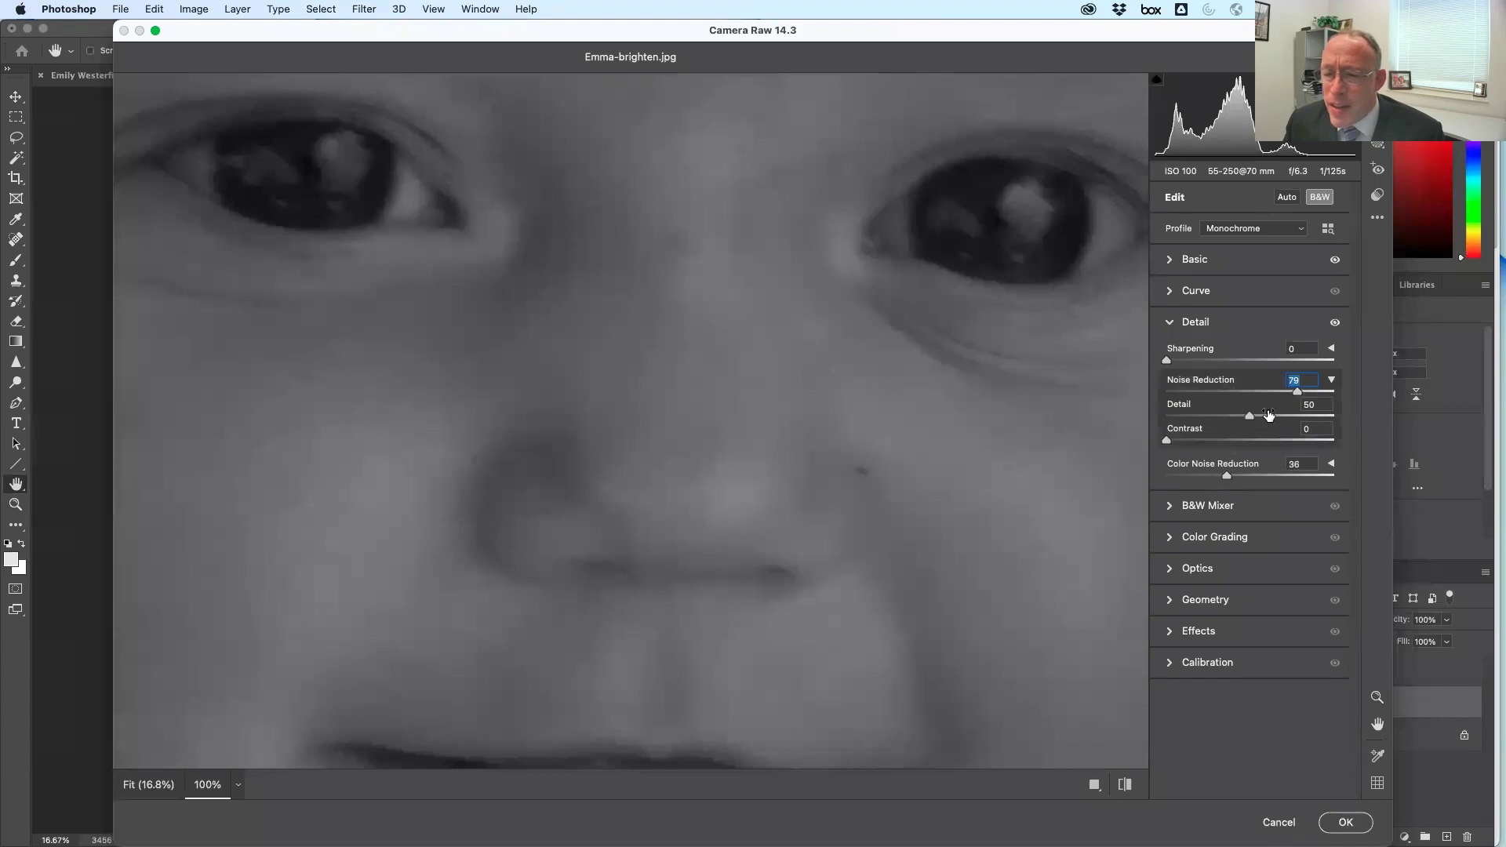
{"action": "left_click_drag", "start_coordinate": [1301, 393], "coordinate": [1339, 396]}
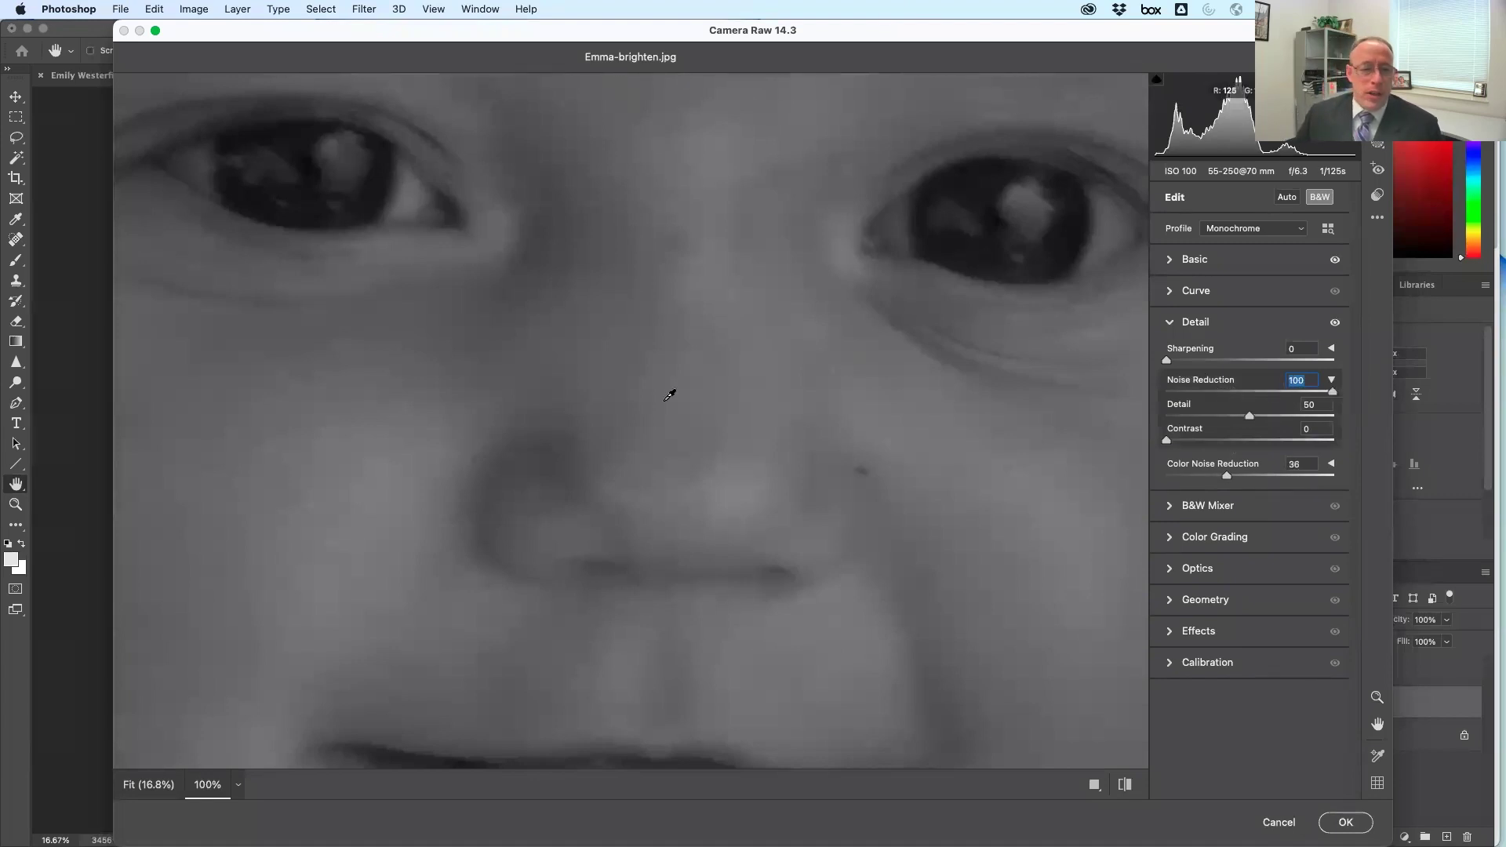
{"action": "left_click_drag", "start_coordinate": [1331, 398], "coordinate": [1193, 398]}
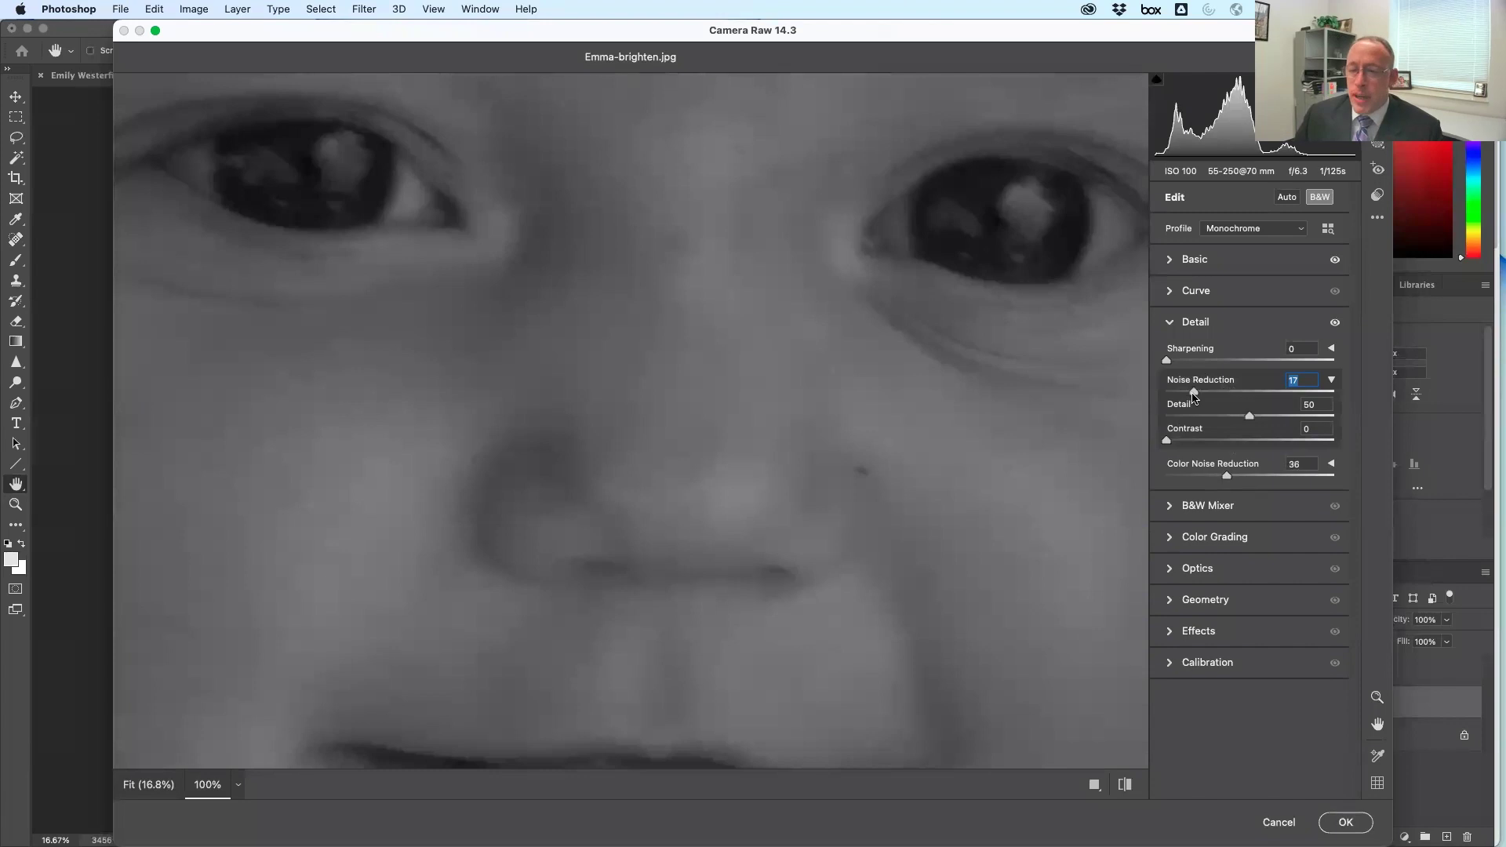
{"action": "left_click_drag", "start_coordinate": [1191, 396], "coordinate": [1193, 396]}
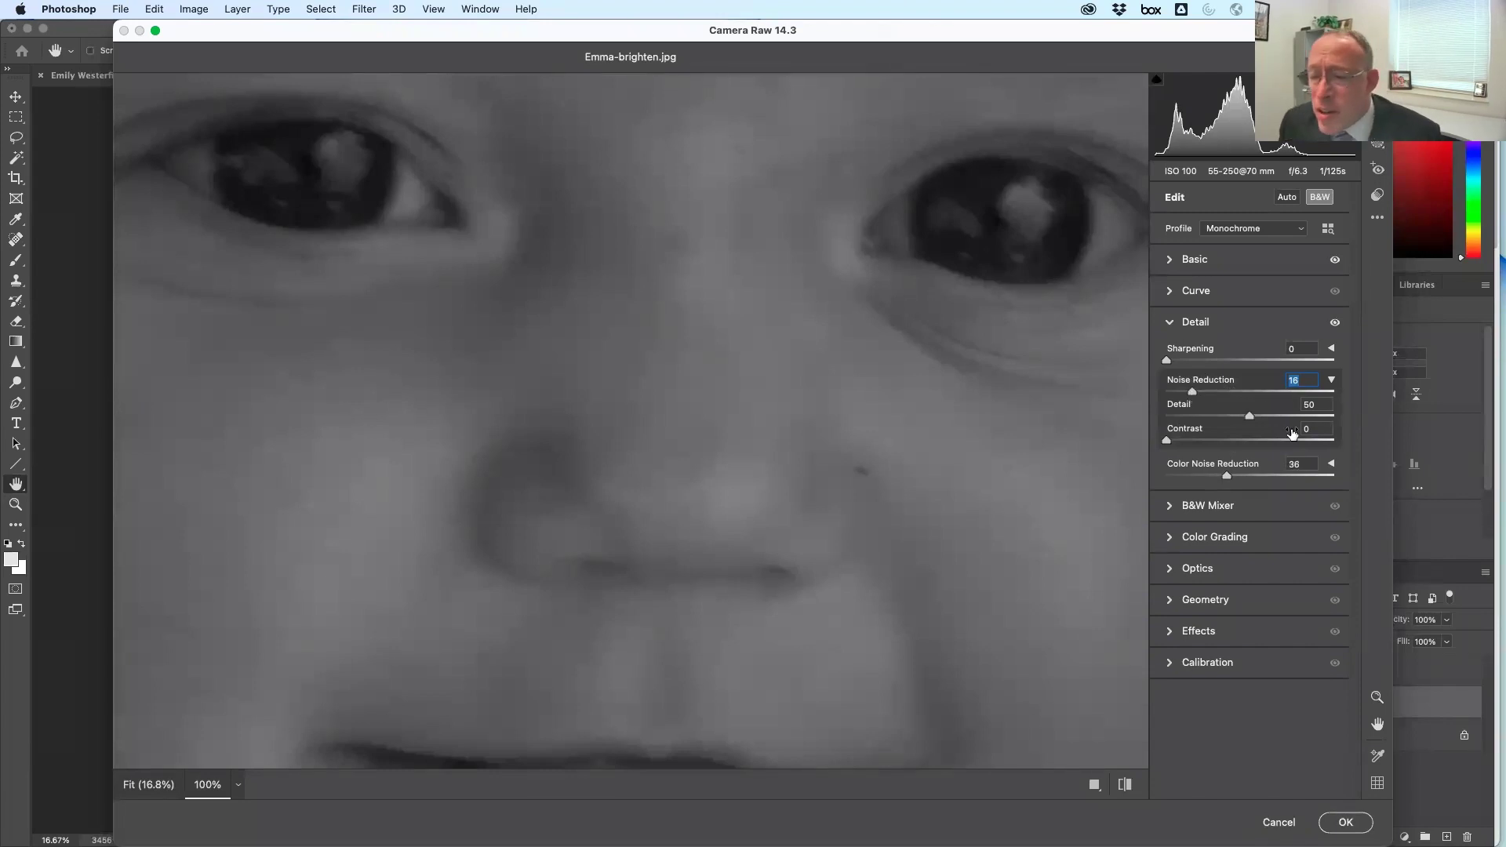
{"action": "left_click", "coordinate": [1332, 466]}
{"action": "mouse_move", "coordinate": [1227, 476]}
{"action": "left_mouse_down"}
{"action": "mouse_move", "coordinate": [1195, 476]}
{"action": "mouse_move", "coordinate": [1225, 477]}
{"action": "left_mouse_up"}
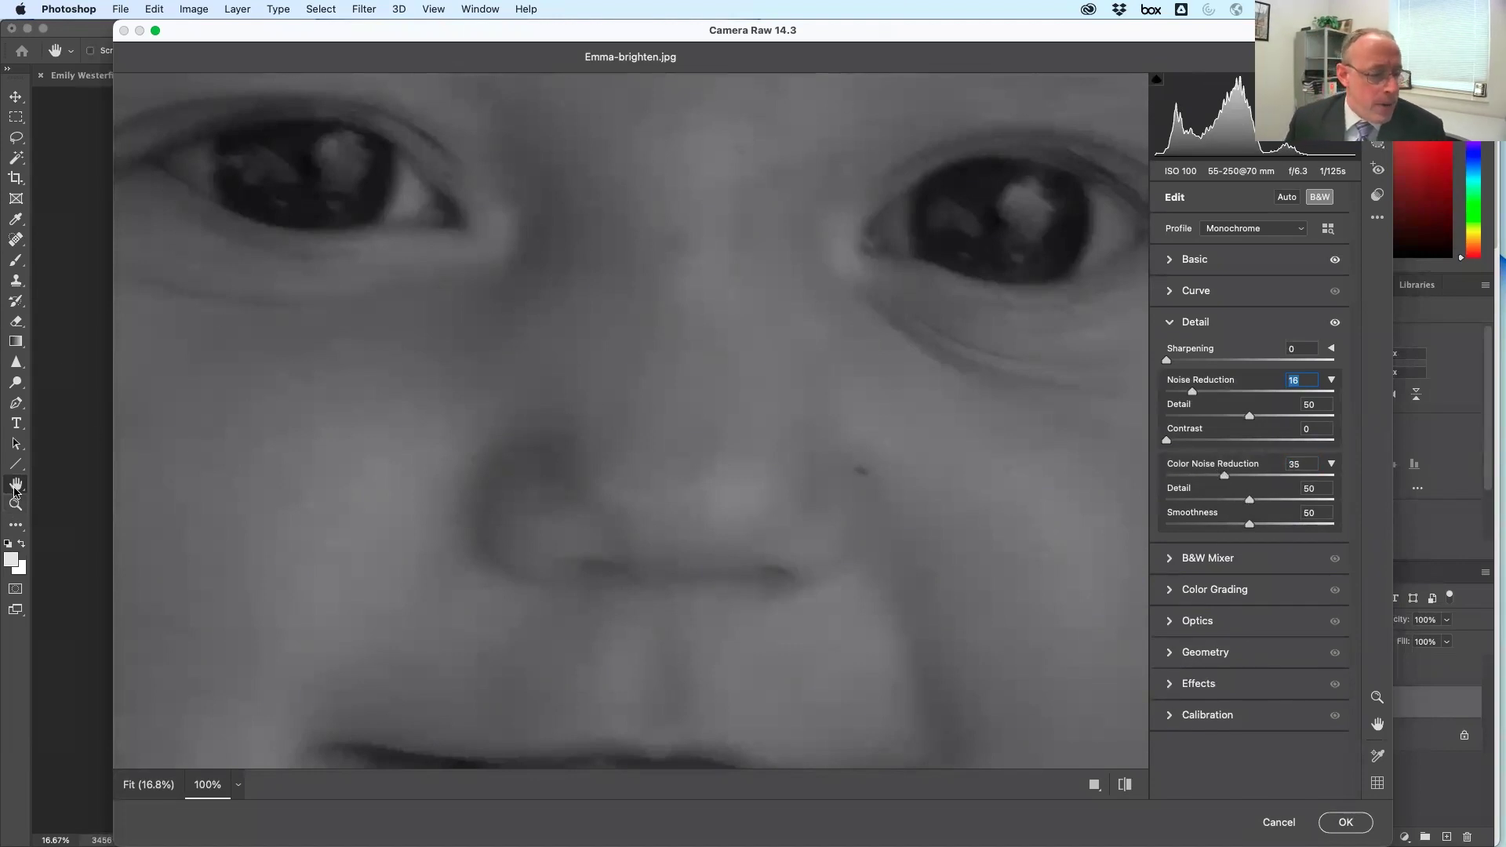
{"action": "left_click", "coordinate": [1346, 822]}
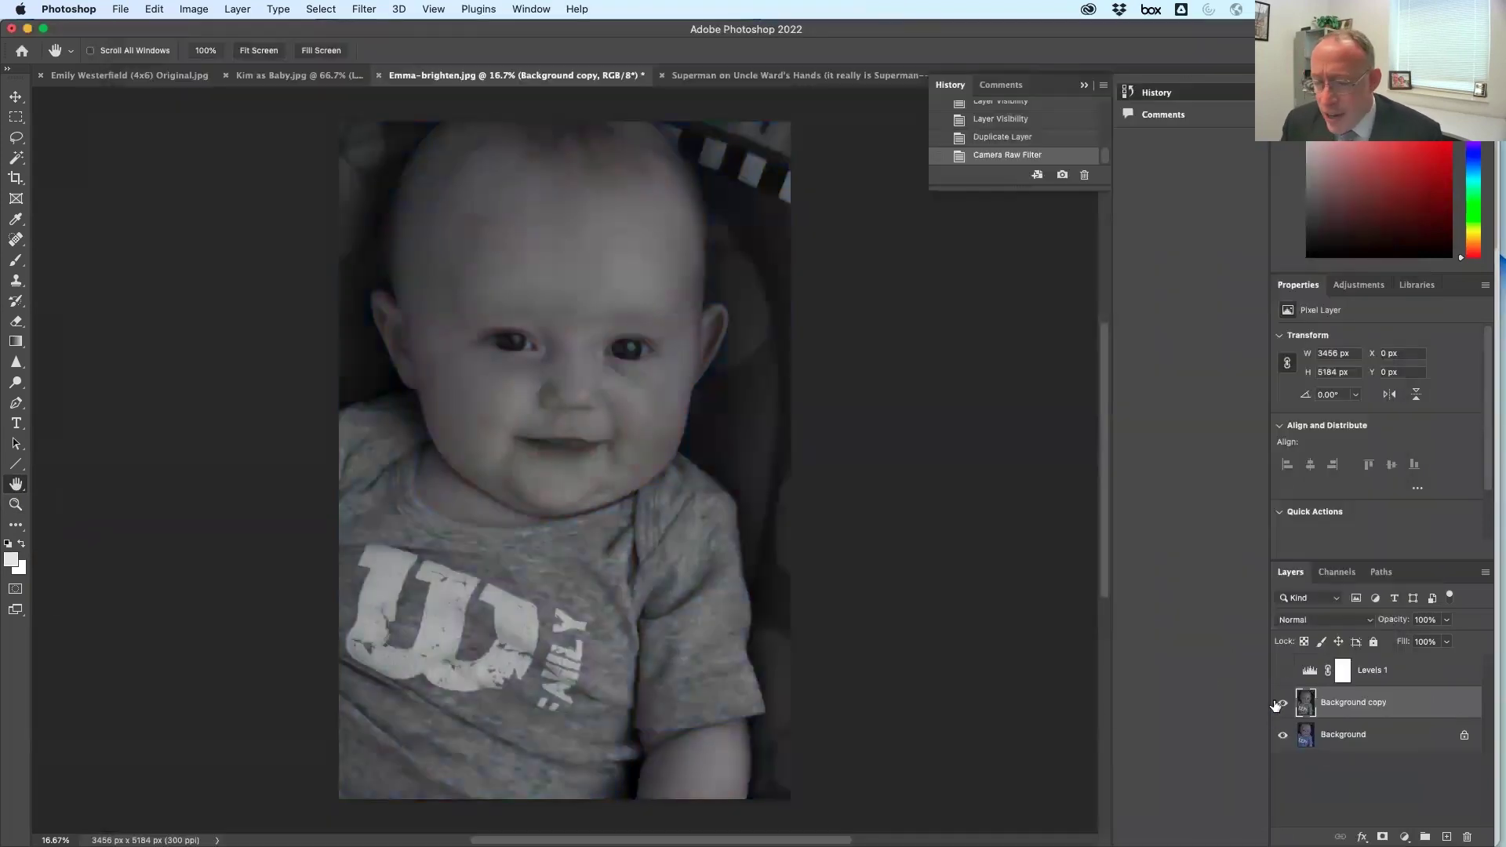
Compare the edited copy with the original, turn Levels 1 on, then switch to Safari
{"action": "left_click", "coordinate": [1282, 703]}
{"action": "left_click", "coordinate": [1281, 704]}
{"action": "left_click", "coordinate": [1281, 704]}
{"action": "left_click", "coordinate": [1284, 671]}
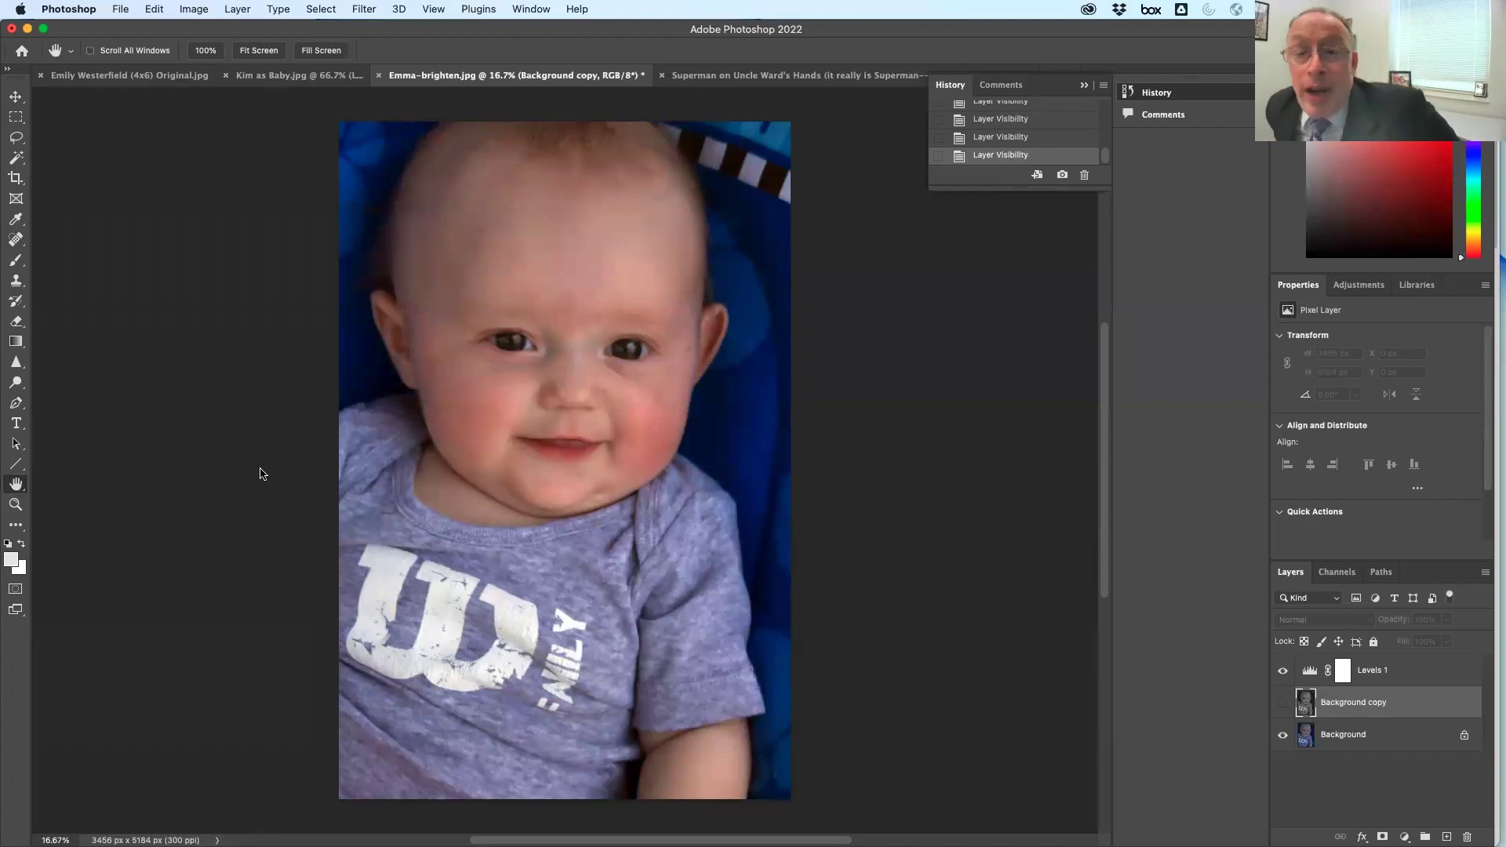
{"action": "key", "text": "super+Tab"}
{"action": "key", "text": "super+Tab"}
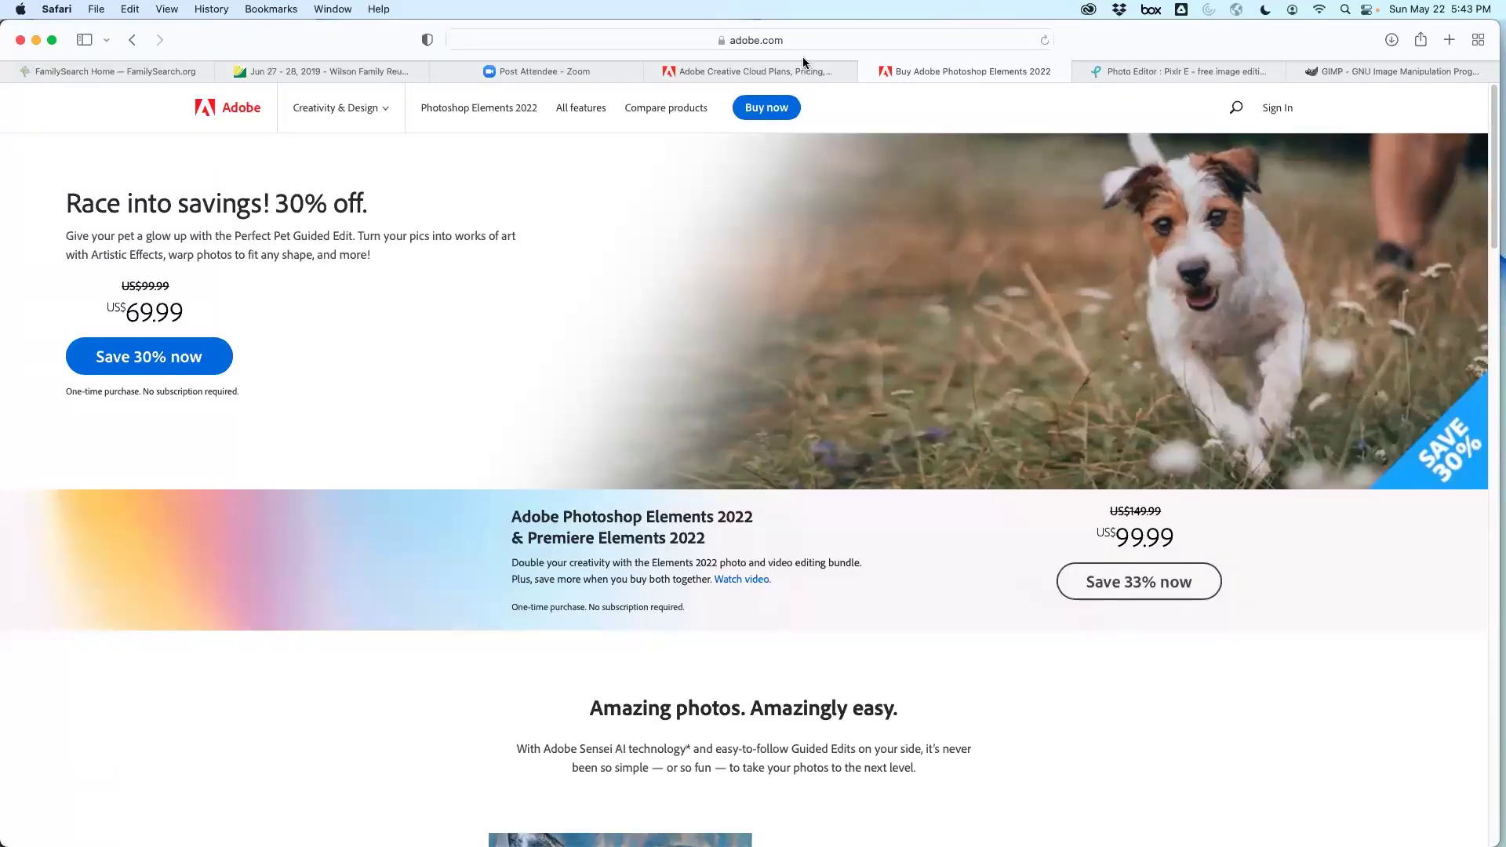
{"action": "left_click", "coordinate": [804, 69]}
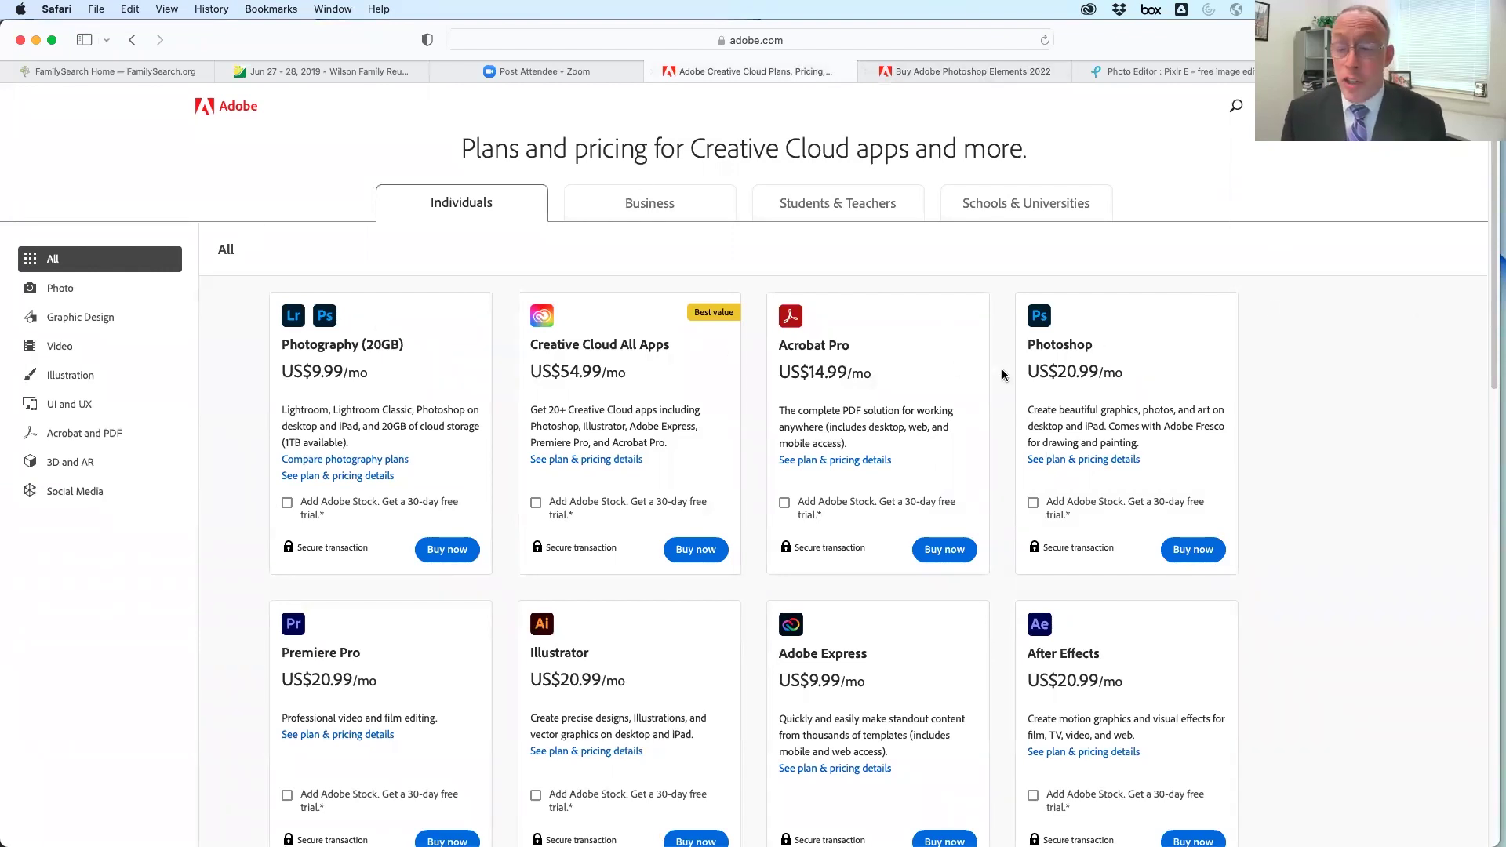
{"action": "triple_click", "coordinate": [1040, 372]}
{"action": "left_click", "coordinate": [1155, 377]}
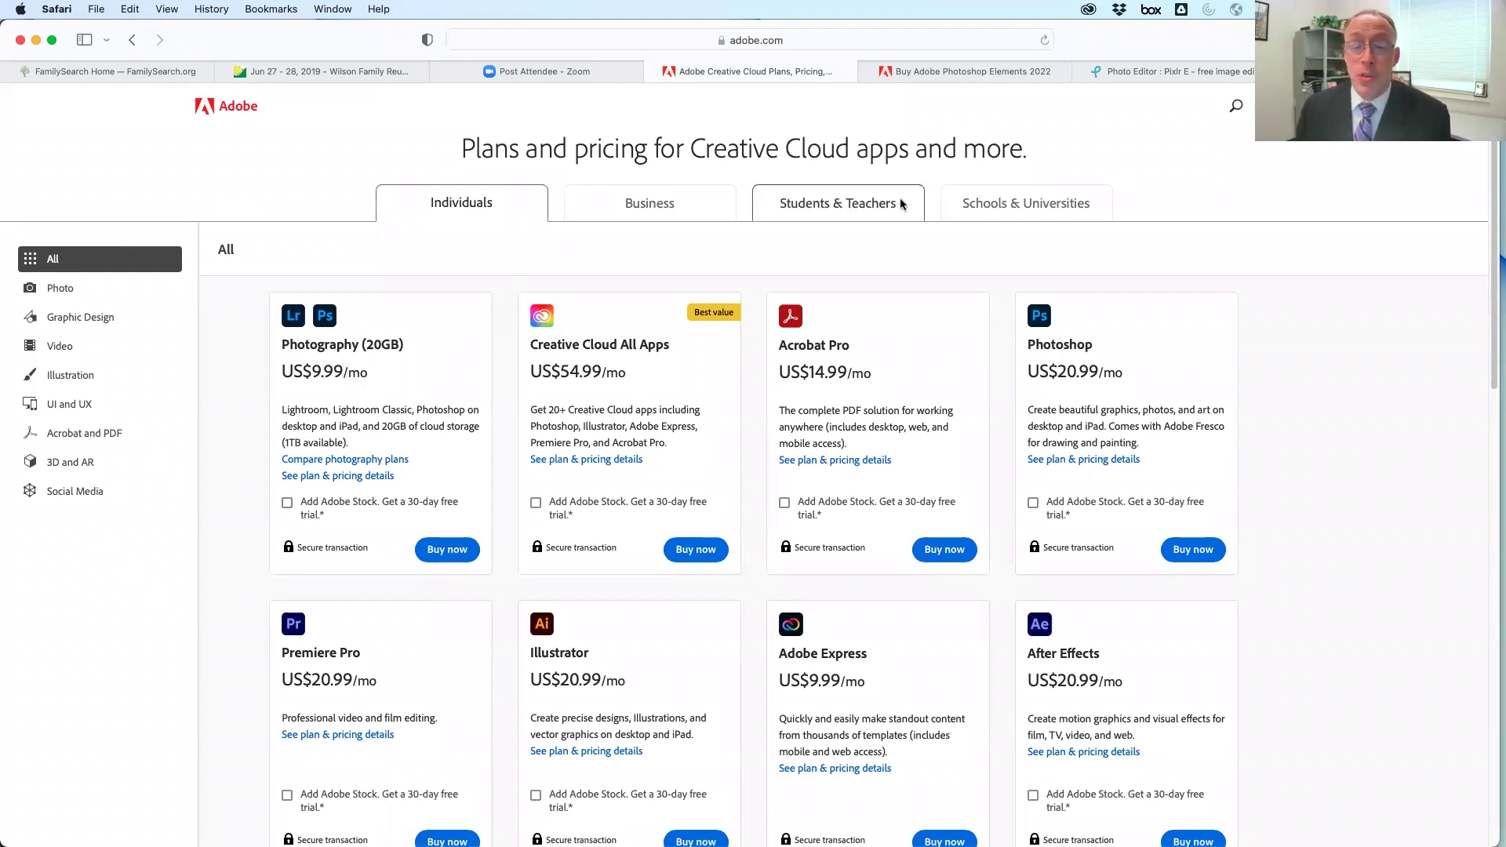
{"action": "left_click", "coordinate": [735, 207]}
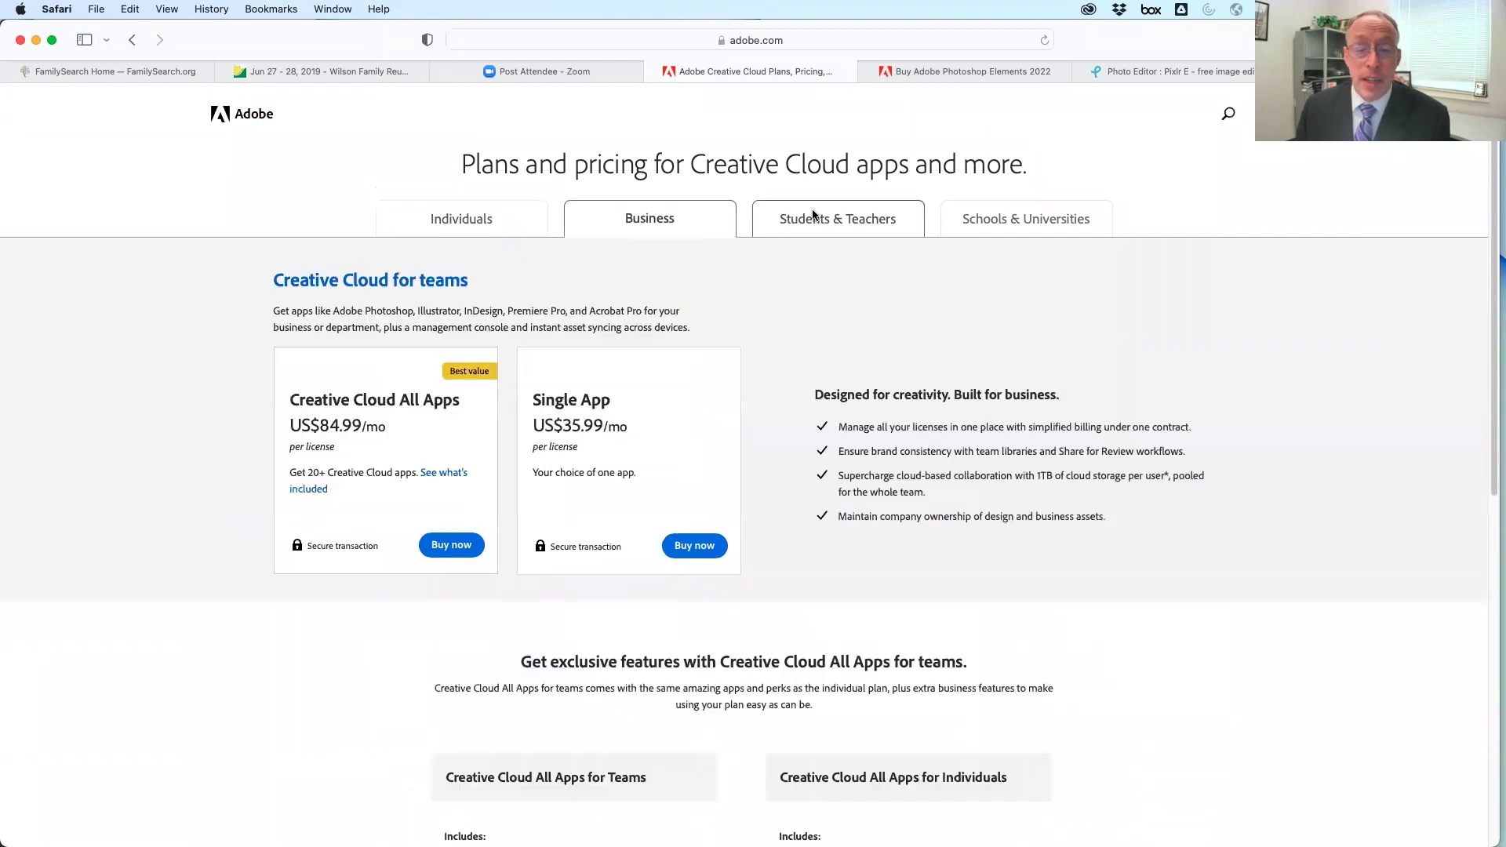
{"action": "left_click", "coordinate": [812, 212]}
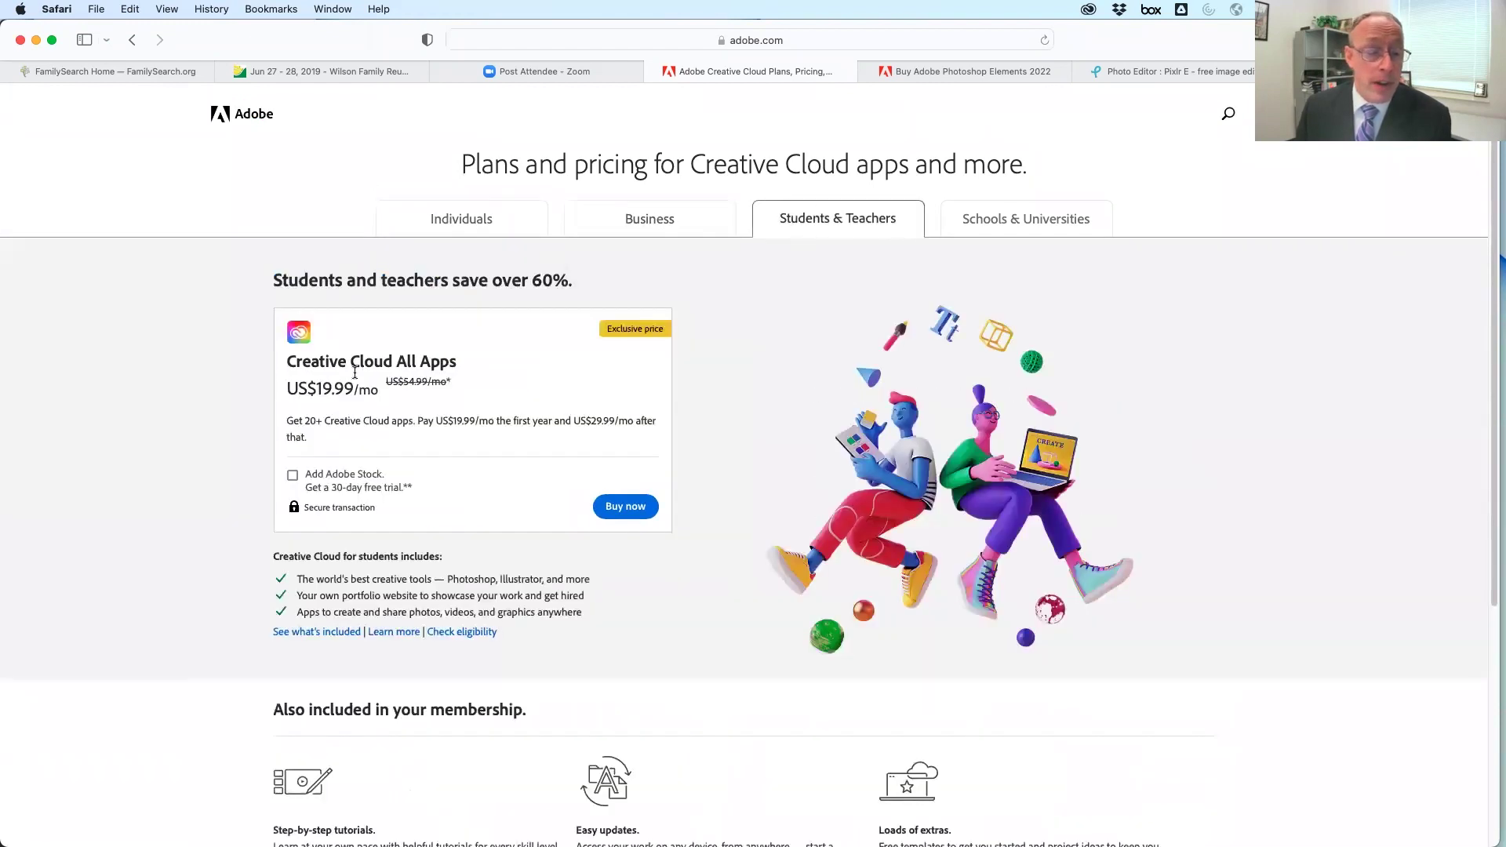
{"action": "left_click", "coordinate": [515, 215]}
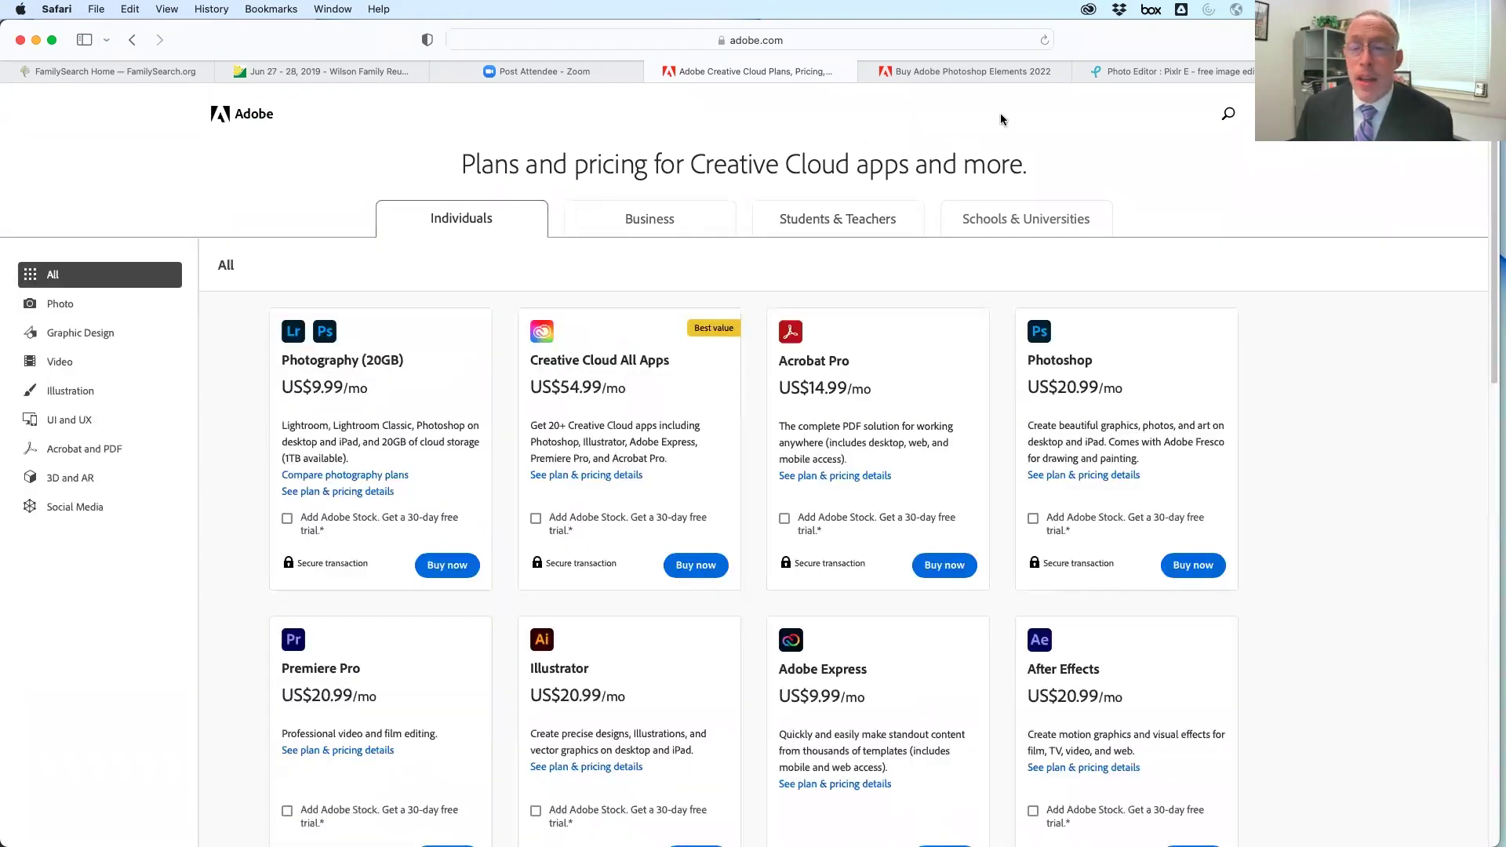
{"action": "left_click", "coordinate": [1006, 69]}
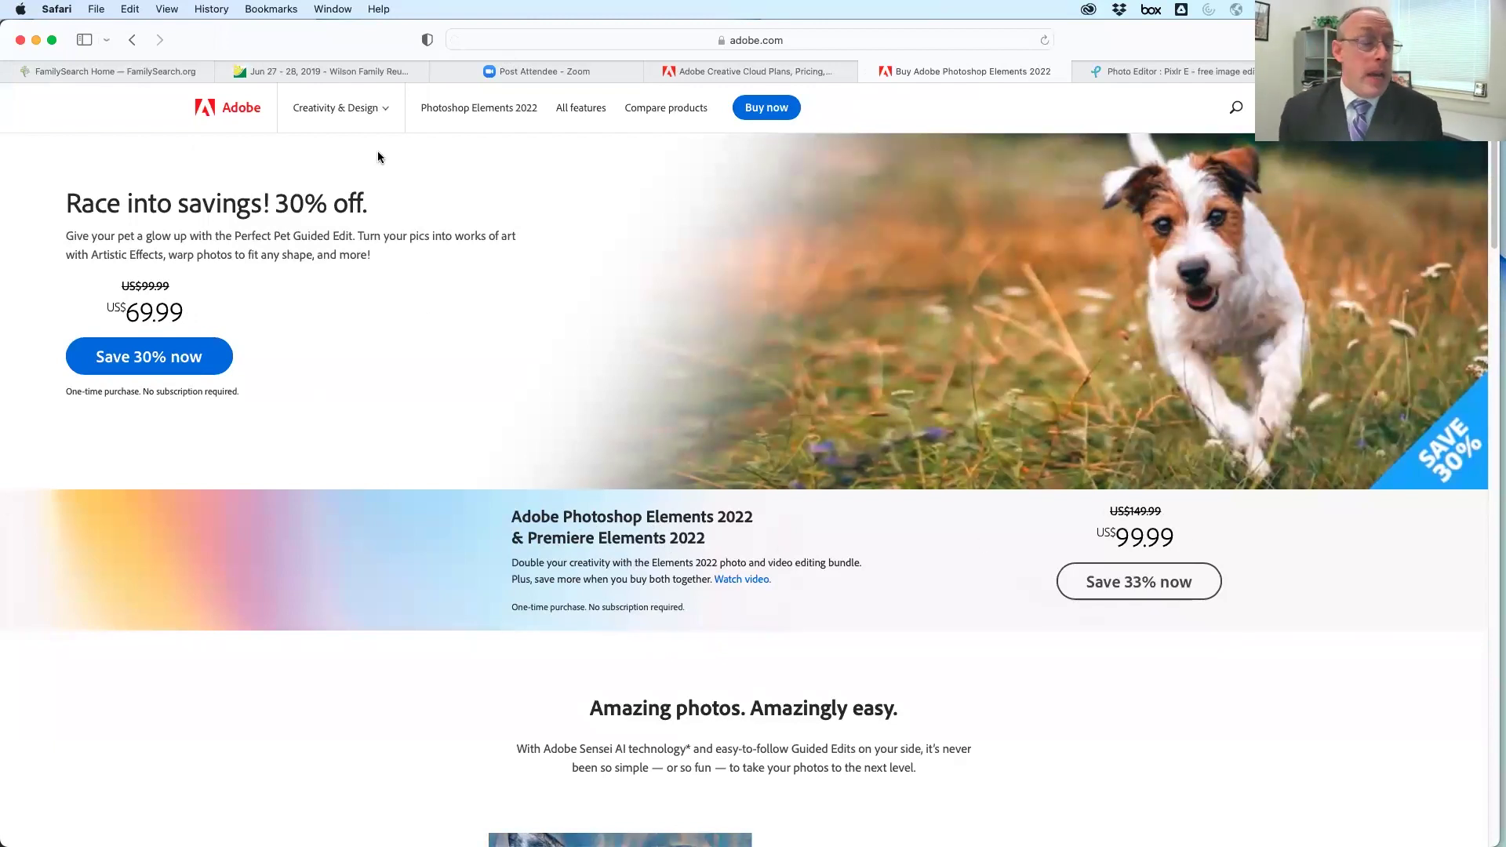
{"action": "left_click", "coordinate": [779, 72]}
Move through Safari tabs from the Elements sale page to Pixlr E, then GIMP's home page
{"action": "left_click", "coordinate": [958, 75]}
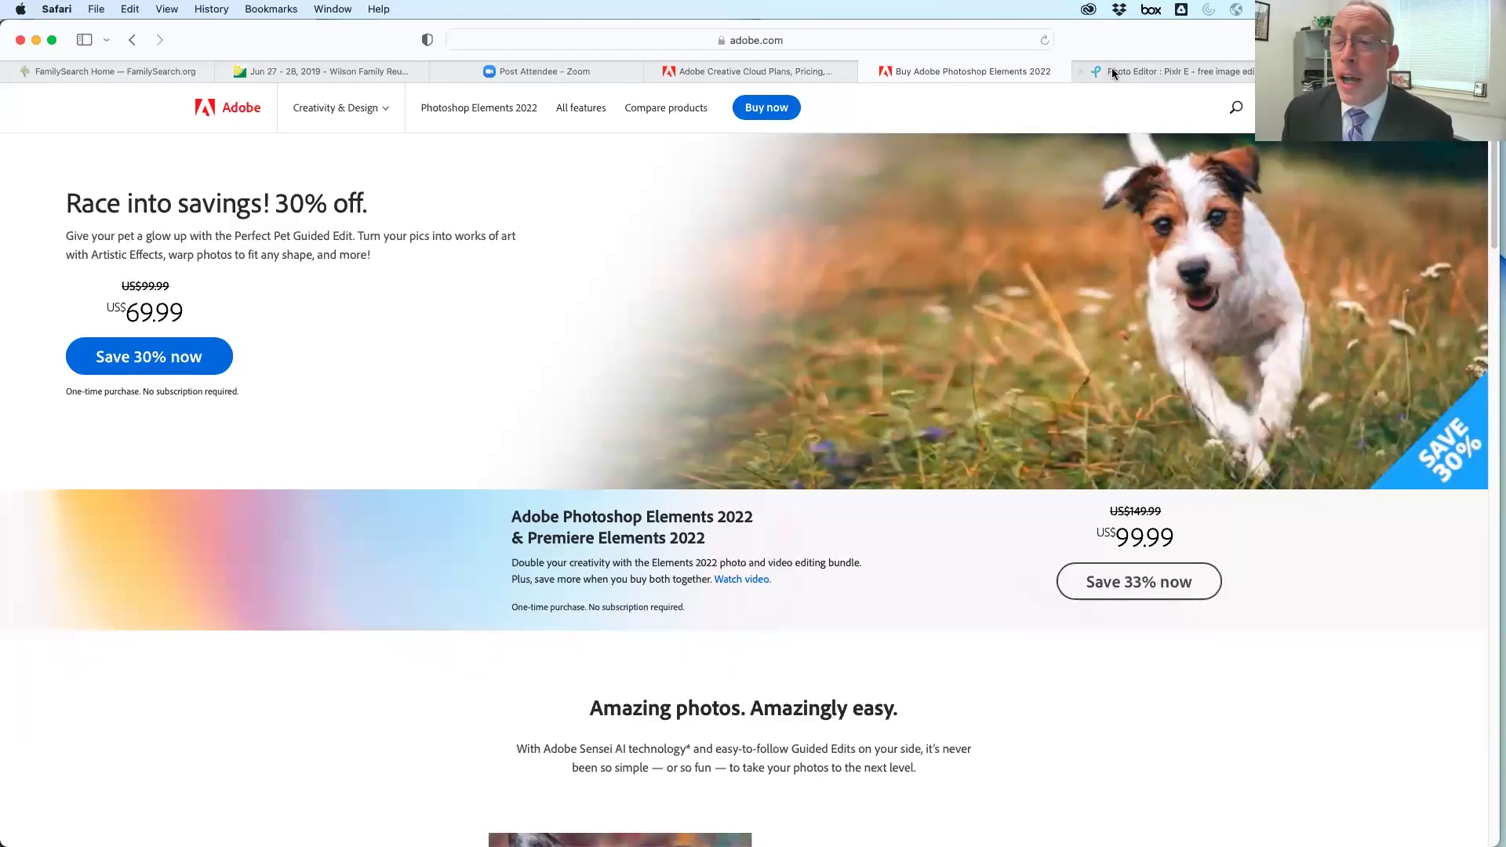
{"action": "left_click", "coordinate": [1113, 70]}
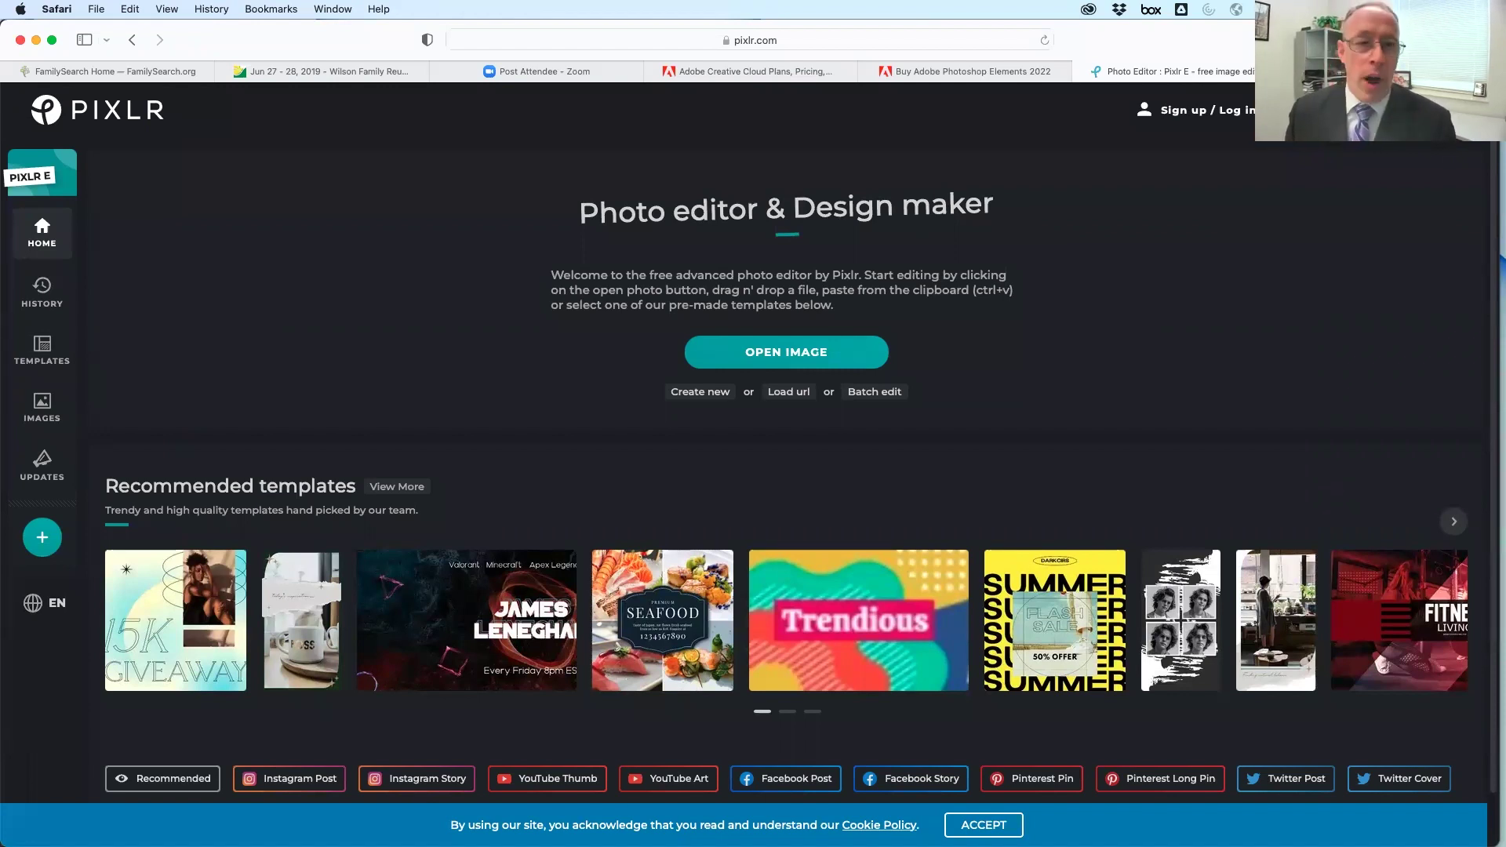
{"action": "key", "text": "ctrl+Tab"}
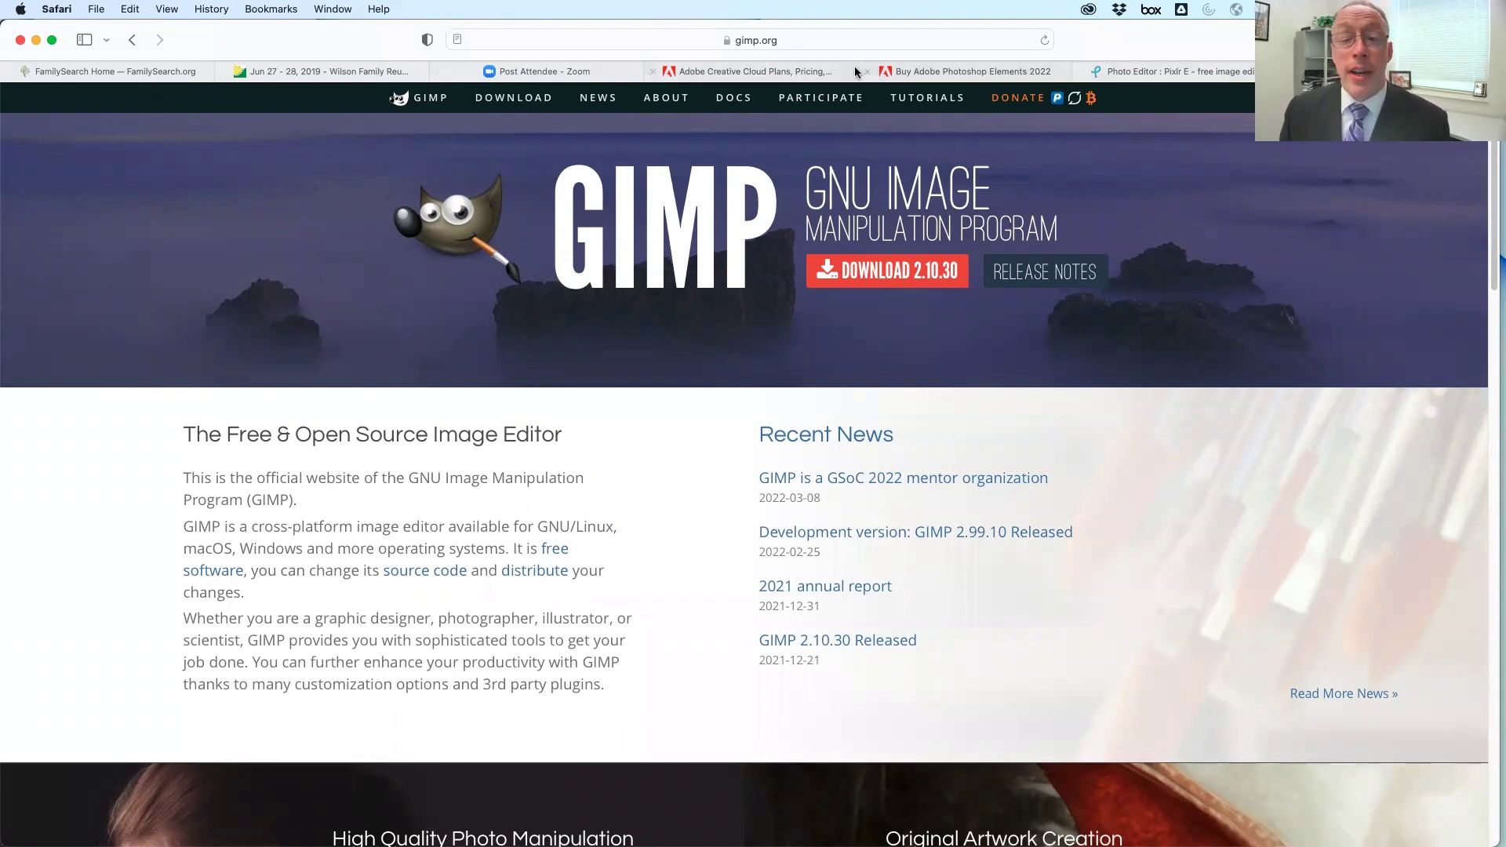
Flip through the Pixlr, Photoshop Elements and Creative Cloud plans tabs, then return to Photoshop
{"action": "left_click", "coordinate": [1114, 71]}
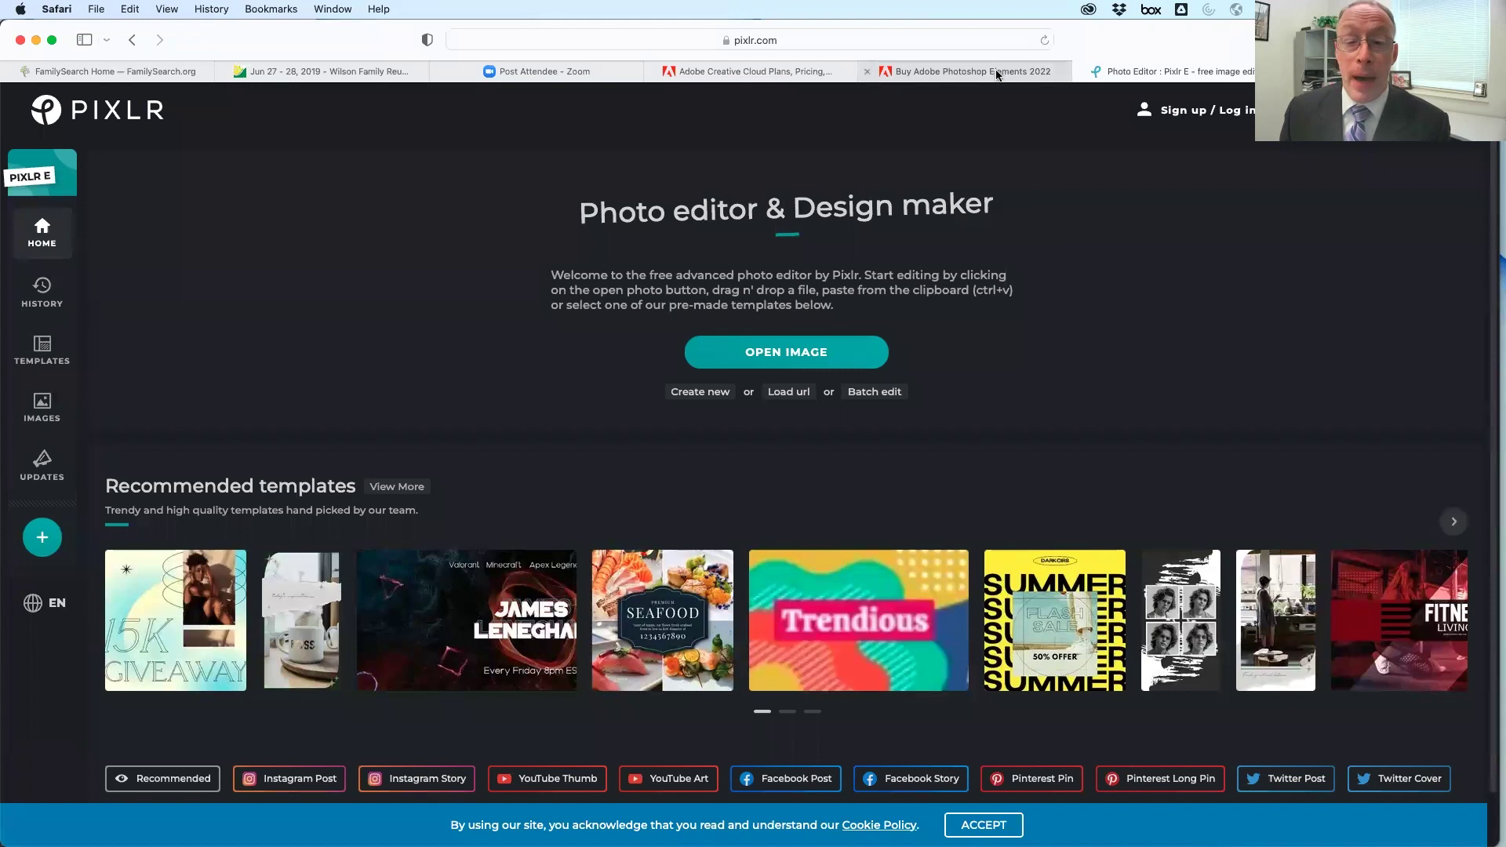
{"action": "left_click", "coordinate": [998, 73]}
{"action": "left_click", "coordinate": [747, 73]}
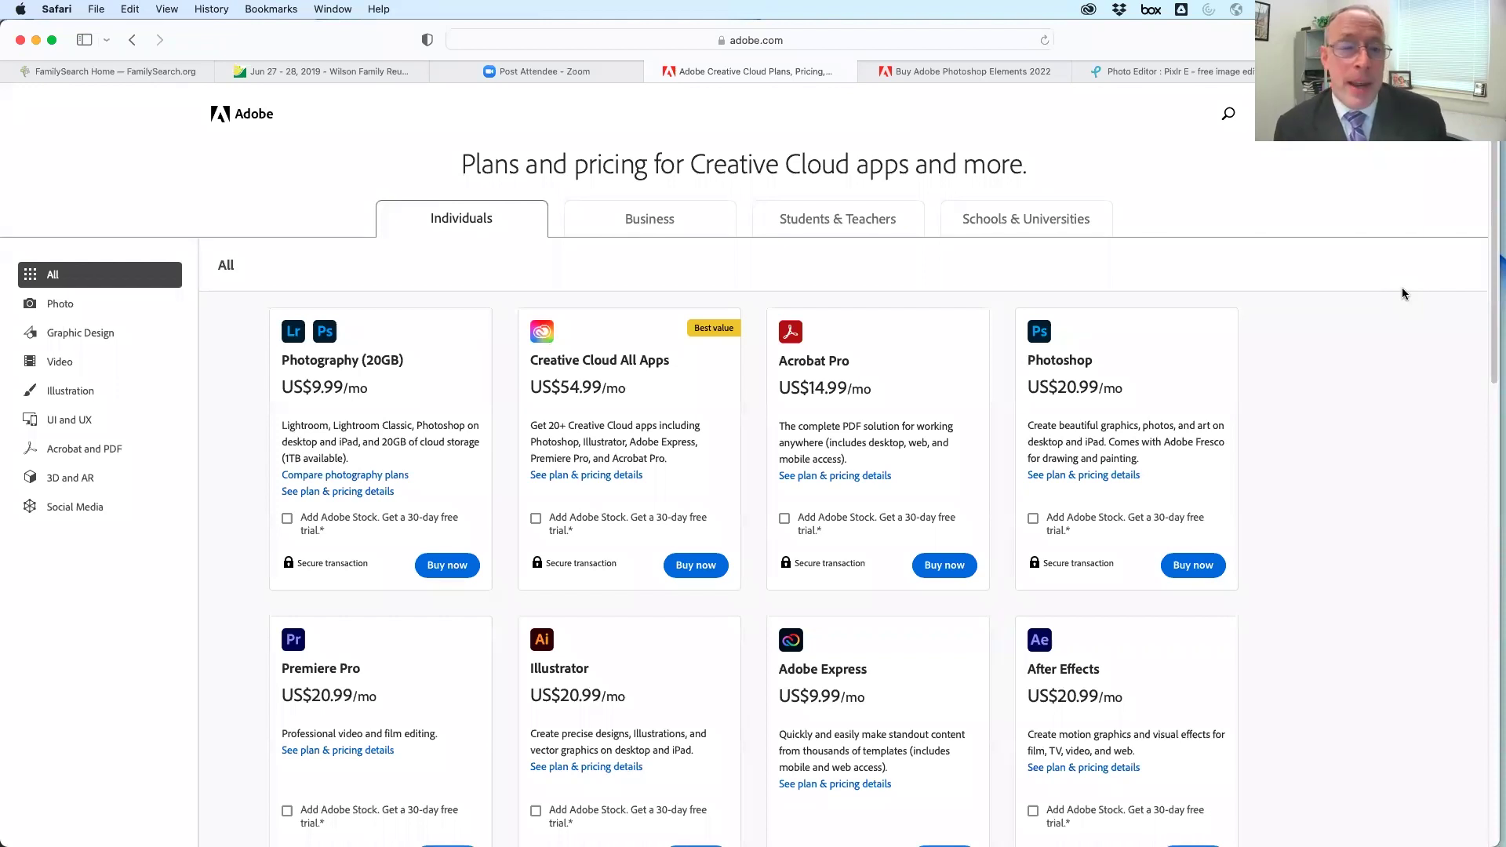
{"action": "key", "text": "super+Tab"}
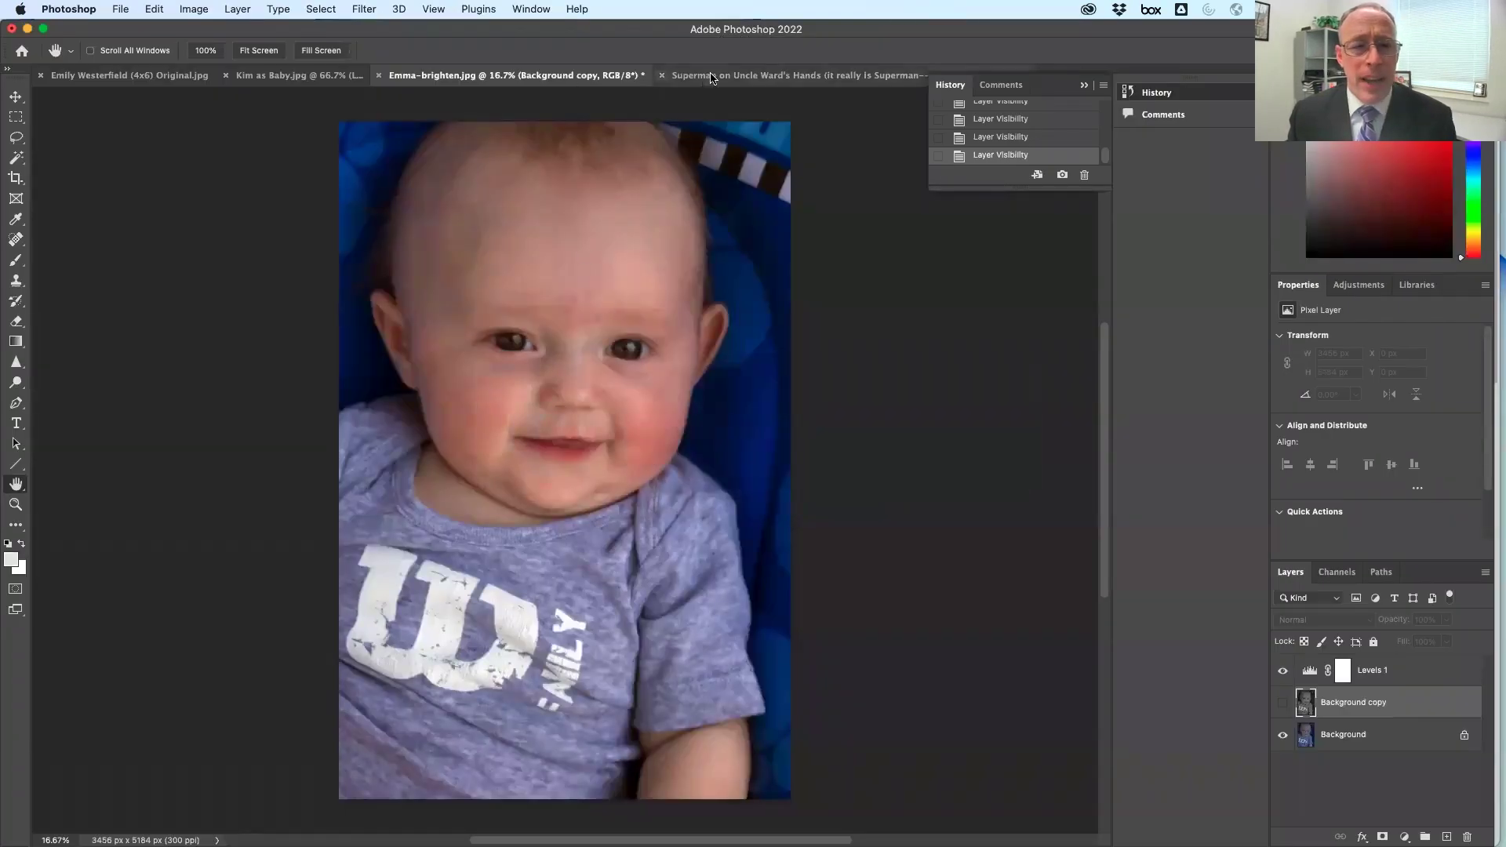
Copy the Superman boy with Object Selection onto a new Layer 1 and hide Background
{"action": "left_click", "coordinate": [793, 75]}
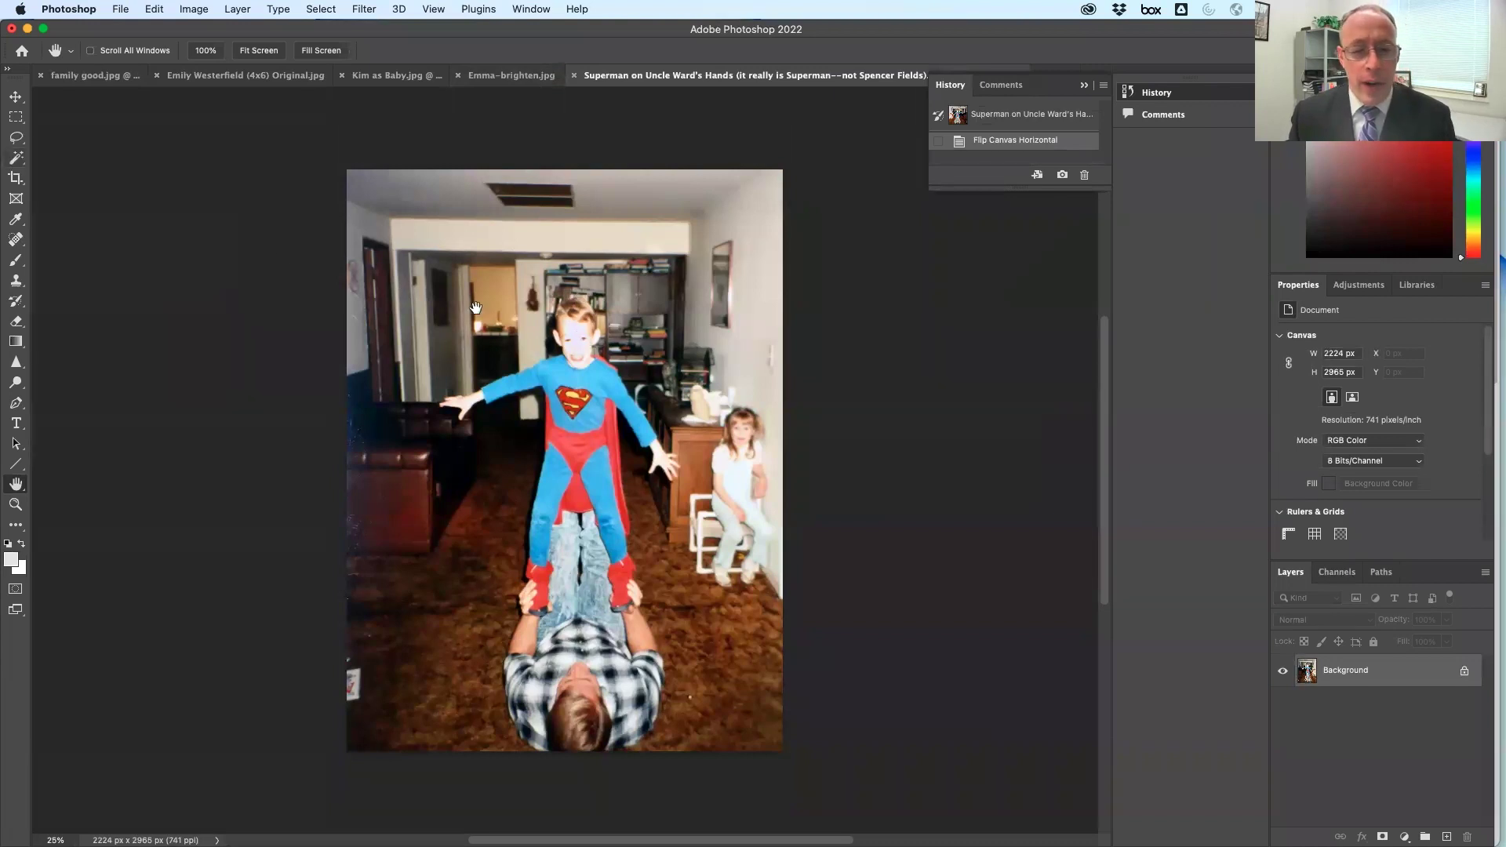
{"action": "left_click", "coordinate": [15, 179]}
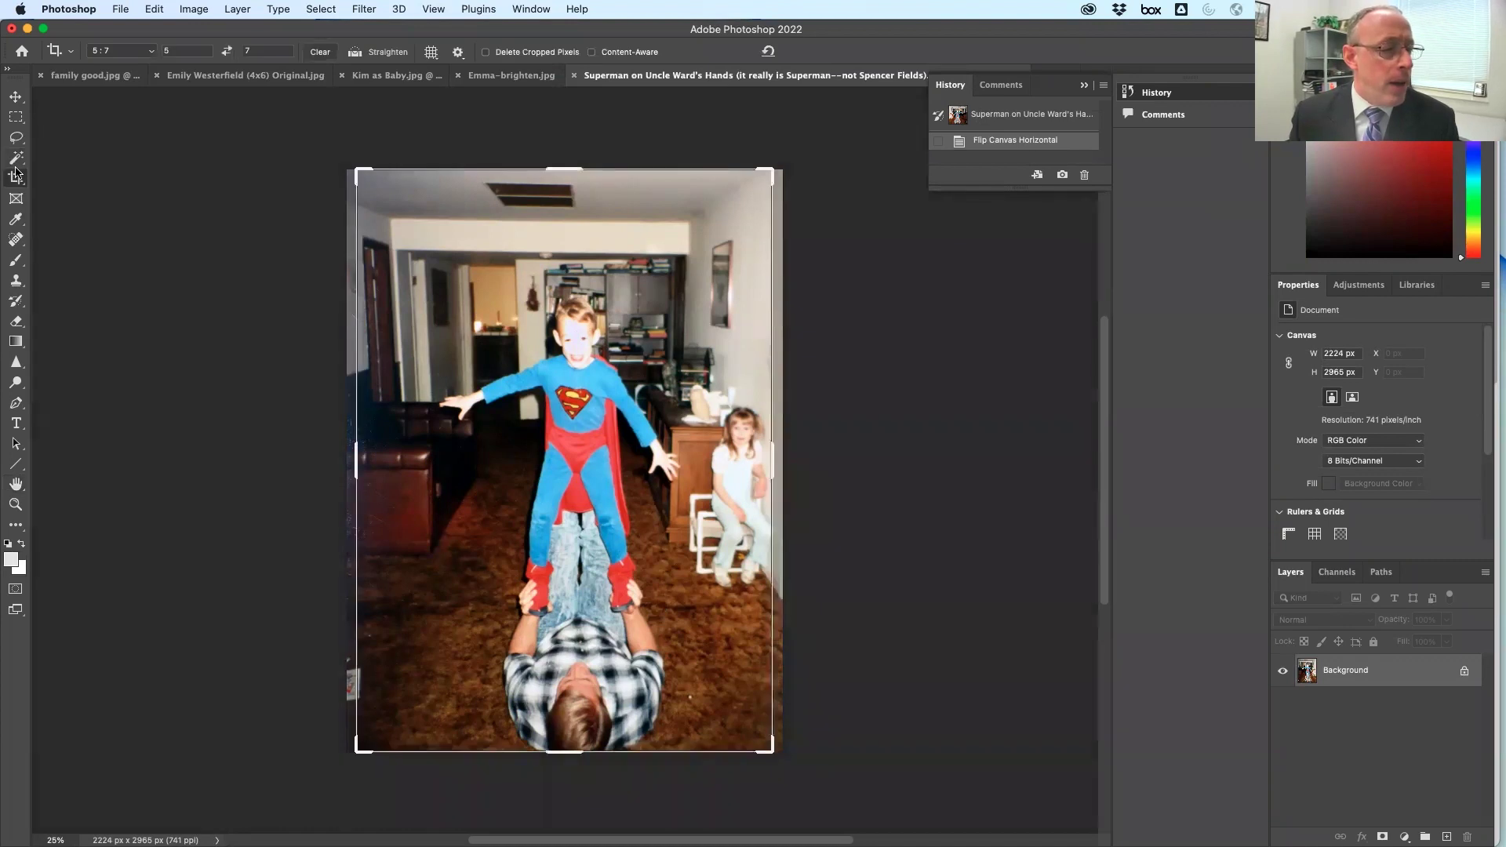
{"action": "left_click", "coordinate": [16, 160]}
{"action": "left_click", "coordinate": [16, 160]}
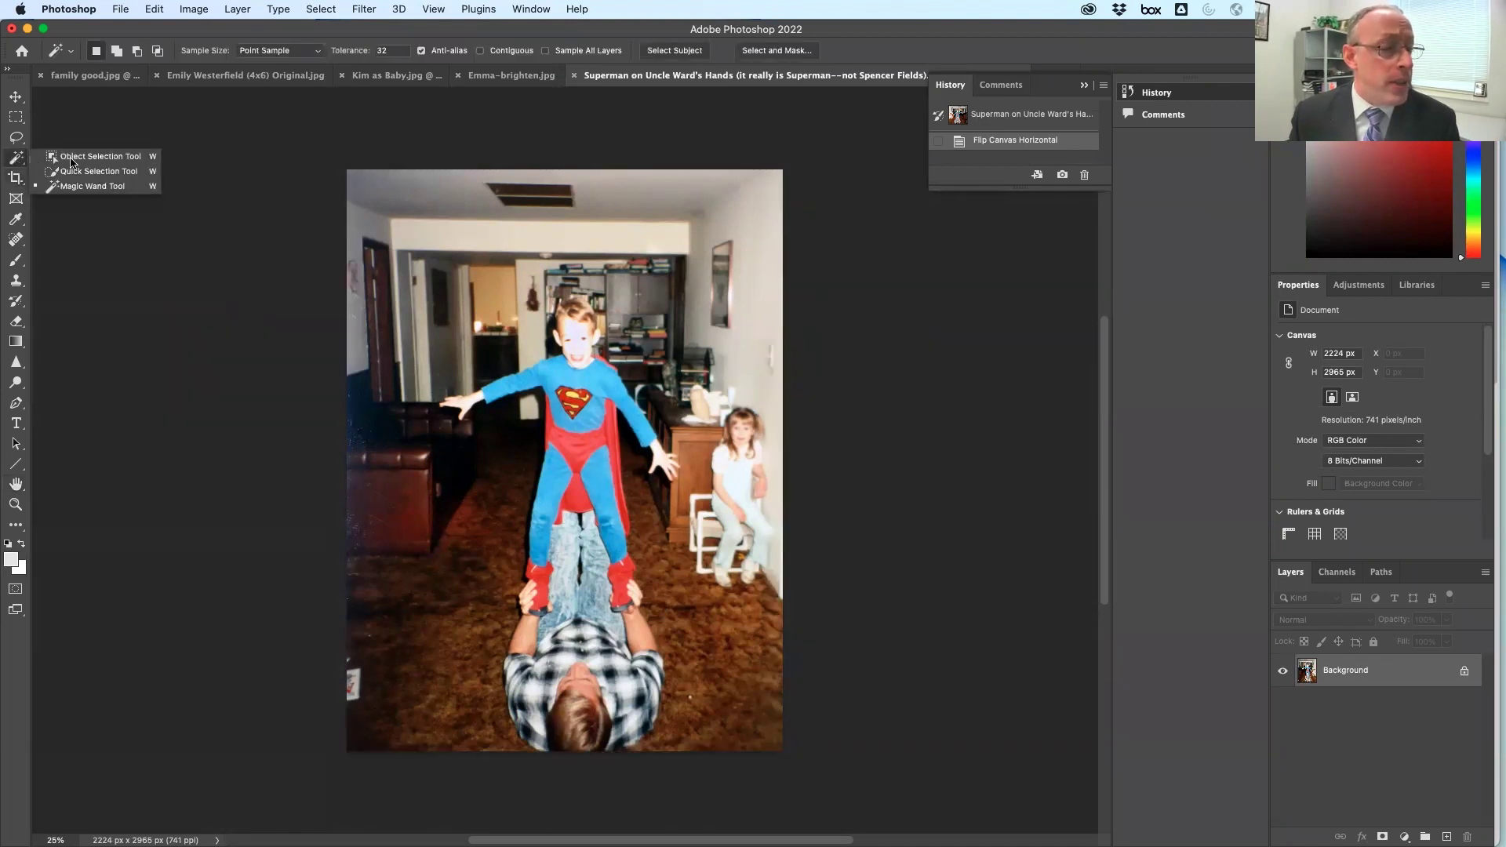
{"action": "left_click", "coordinate": [113, 157]}
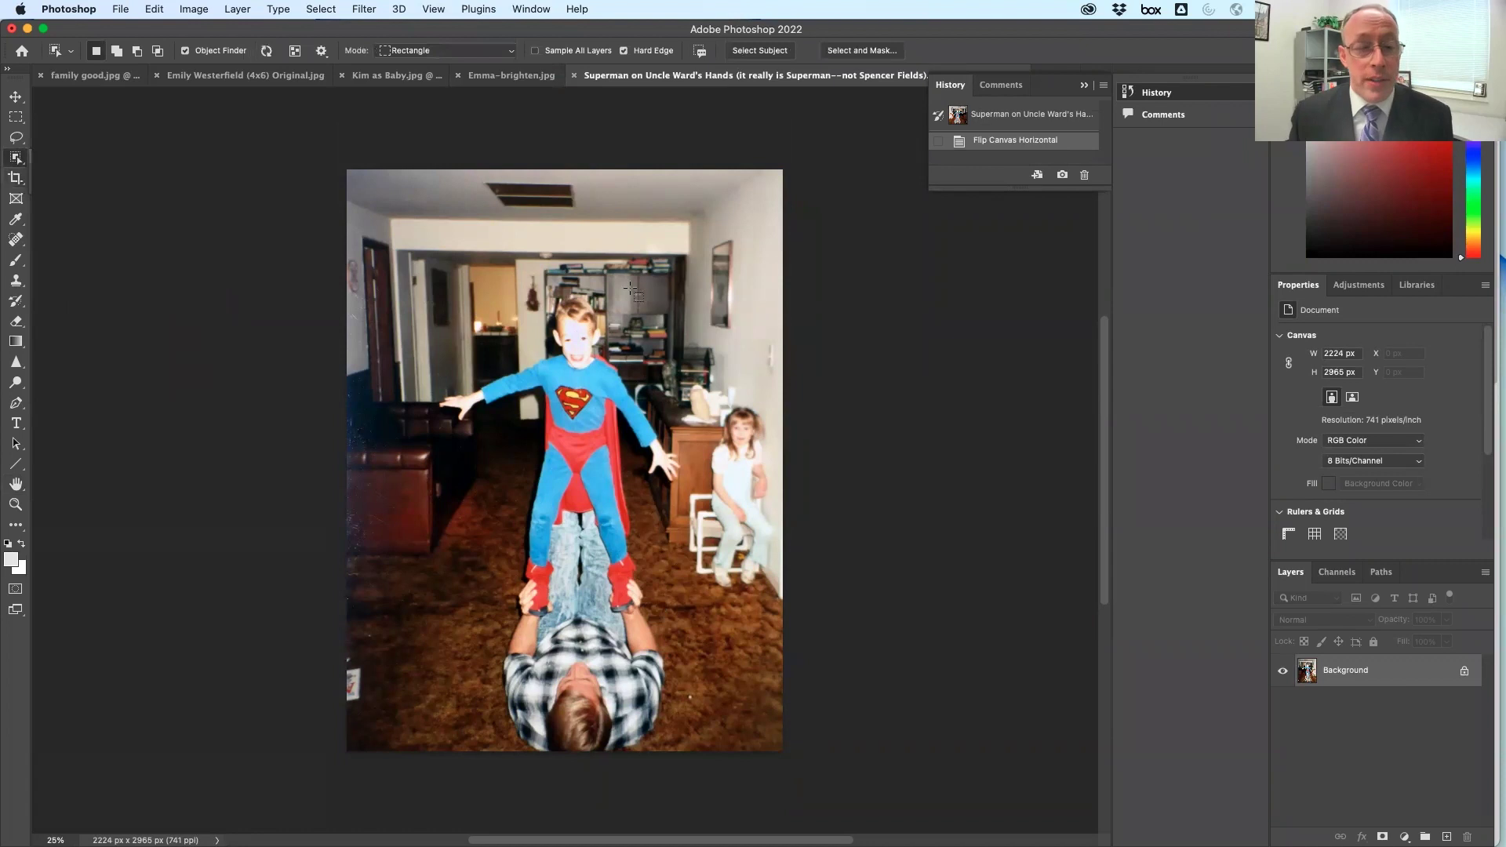
{"action": "left_click_drag", "start_coordinate": [692, 273], "coordinate": [430, 635]}
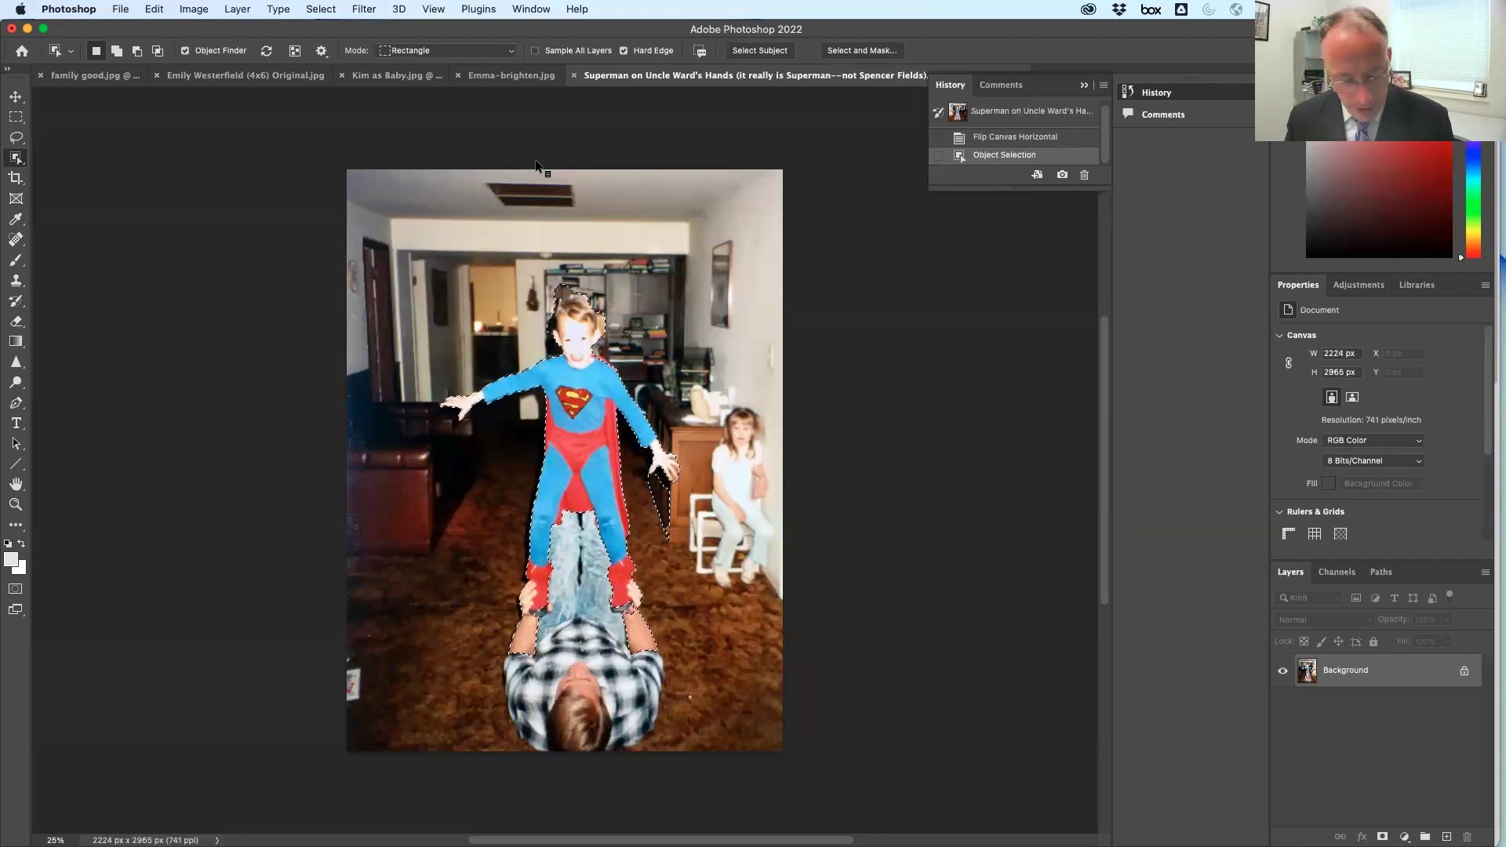
{"action": "key", "text": "super+c"}
{"action": "key", "text": "super+v"}
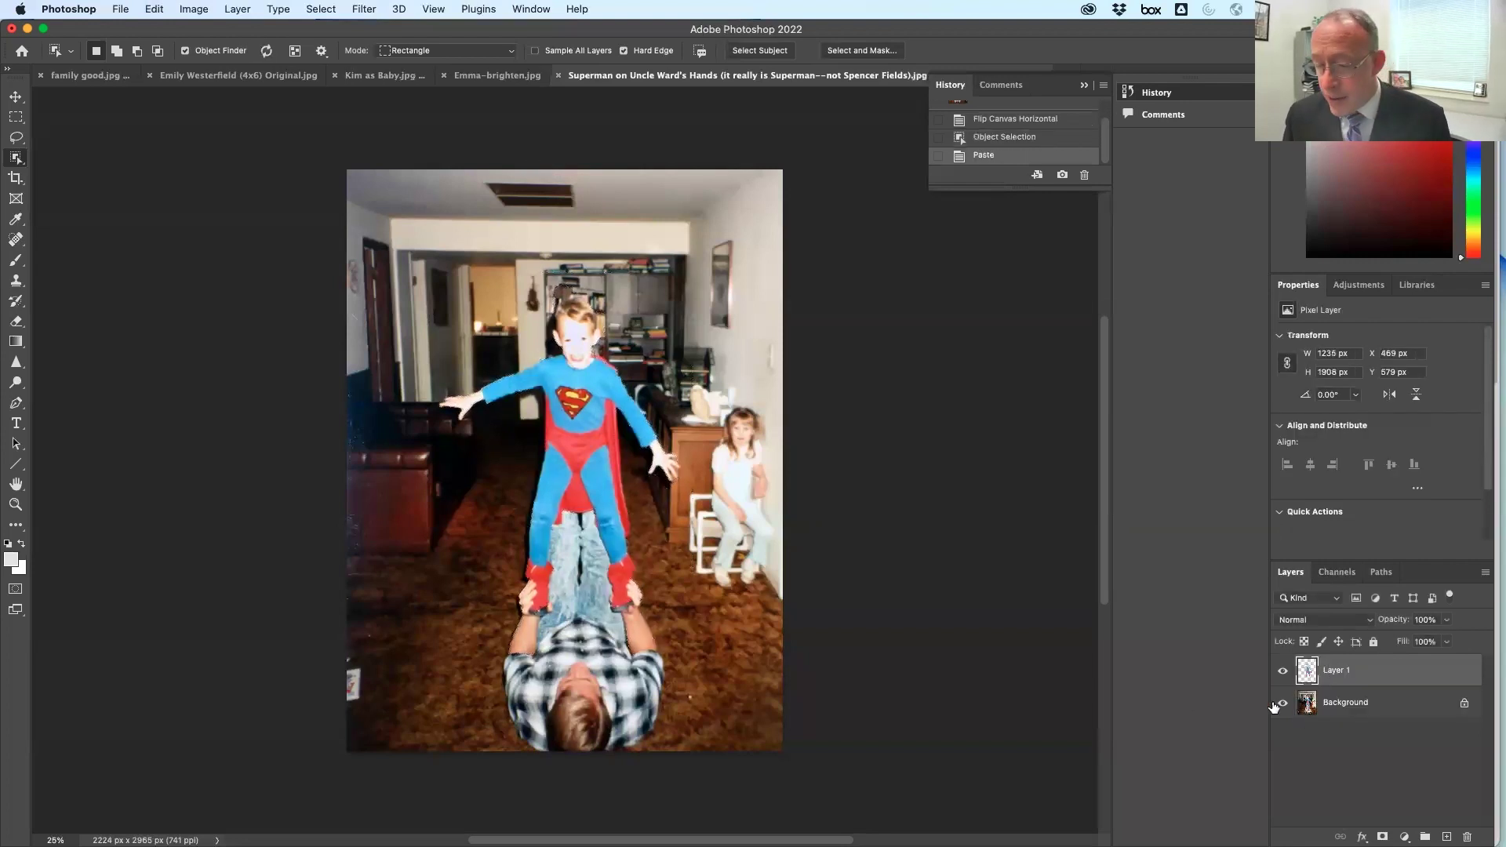
{"action": "left_click", "coordinate": [1283, 703]}
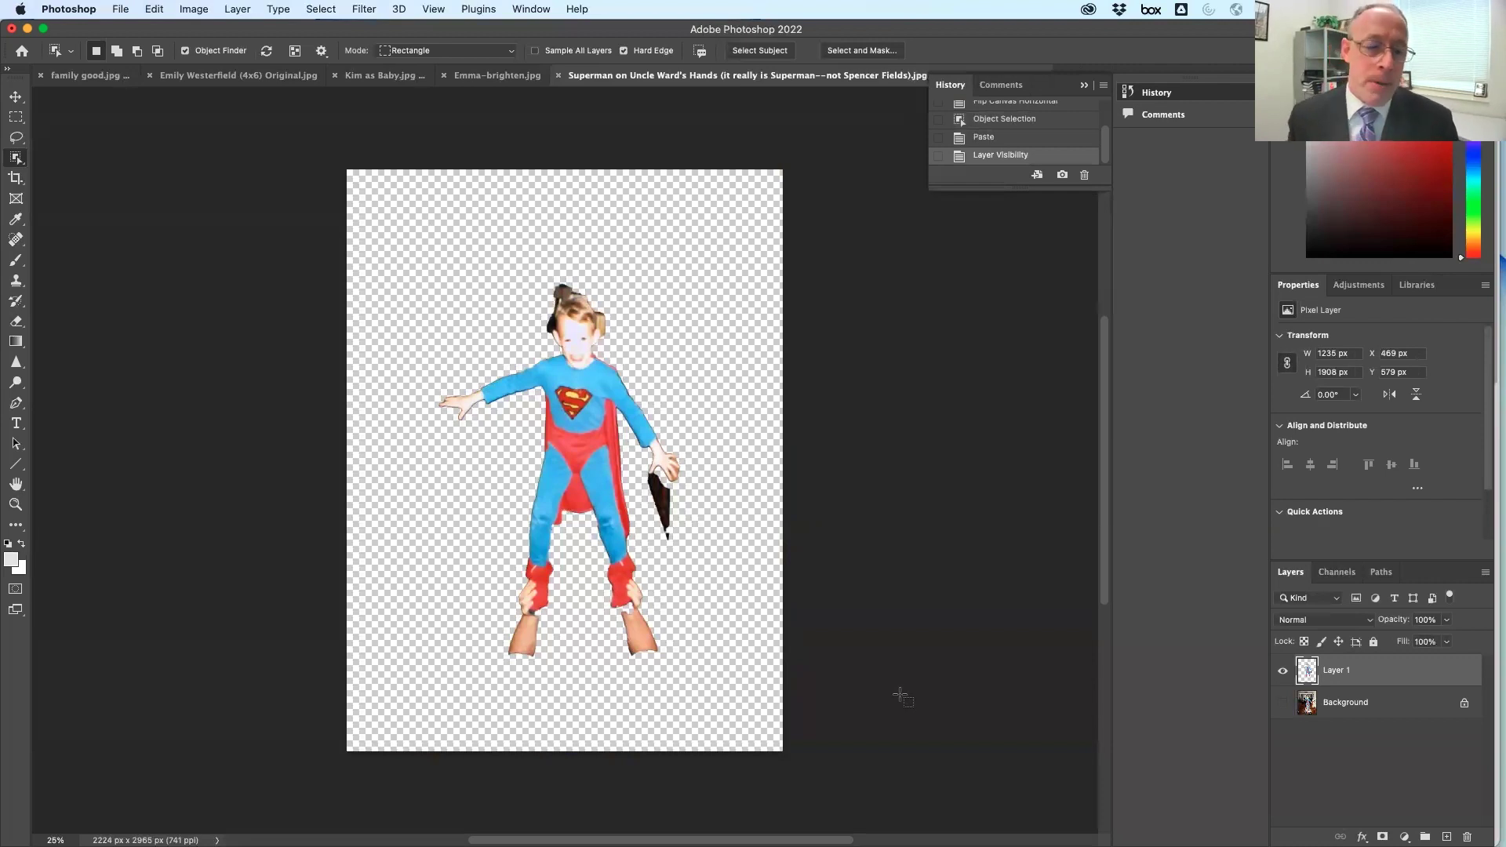
Try the Quick Selection and Lasso tools, fit the image on screen, and return to Safari
{"action": "left_click", "coordinate": [13, 119]}
{"action": "left_click", "coordinate": [18, 161]}
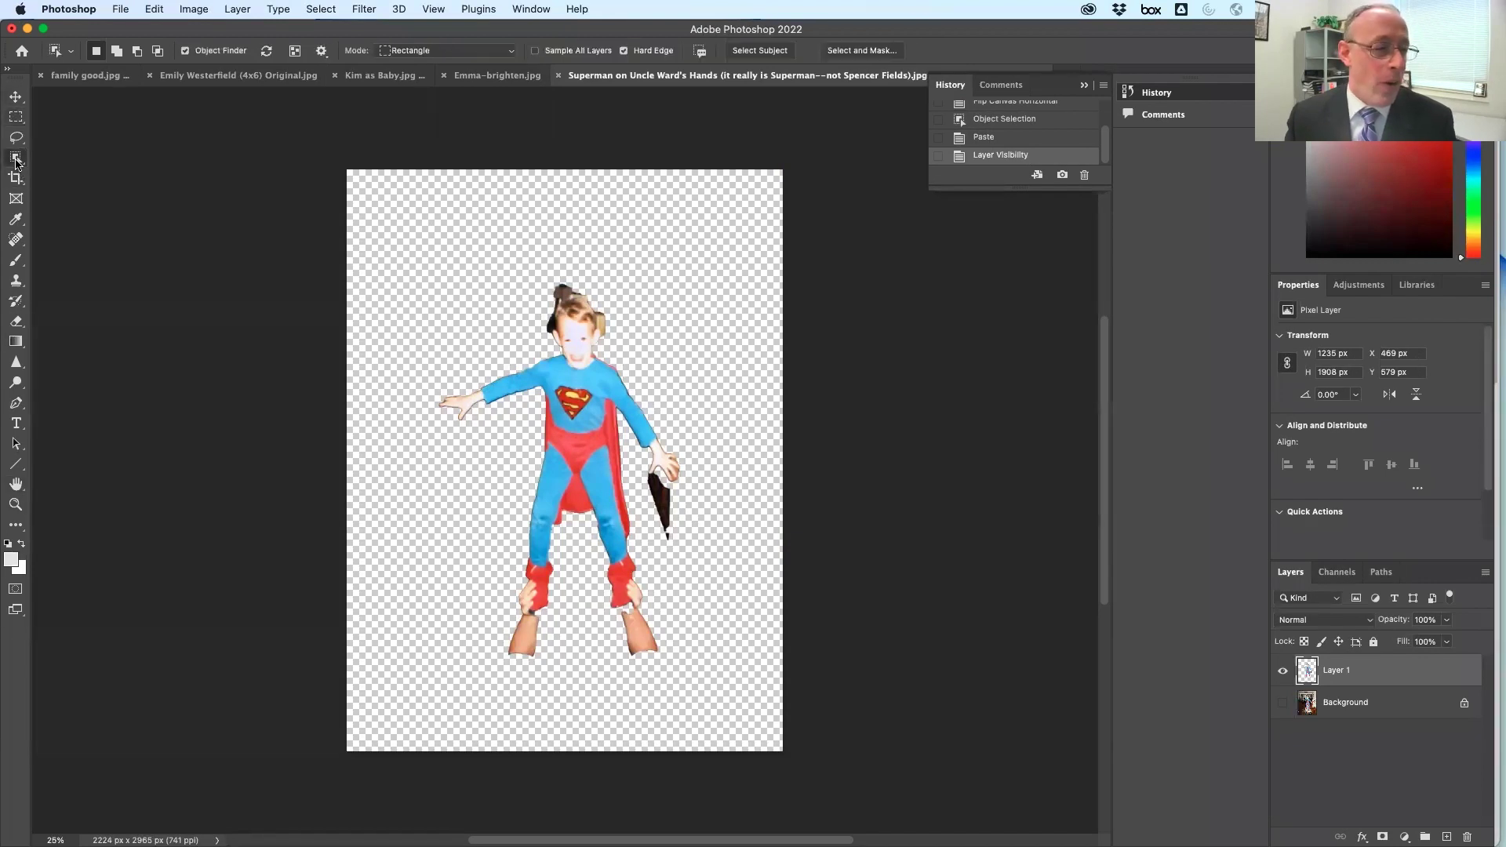
{"action": "right_click", "coordinate": [18, 162]}
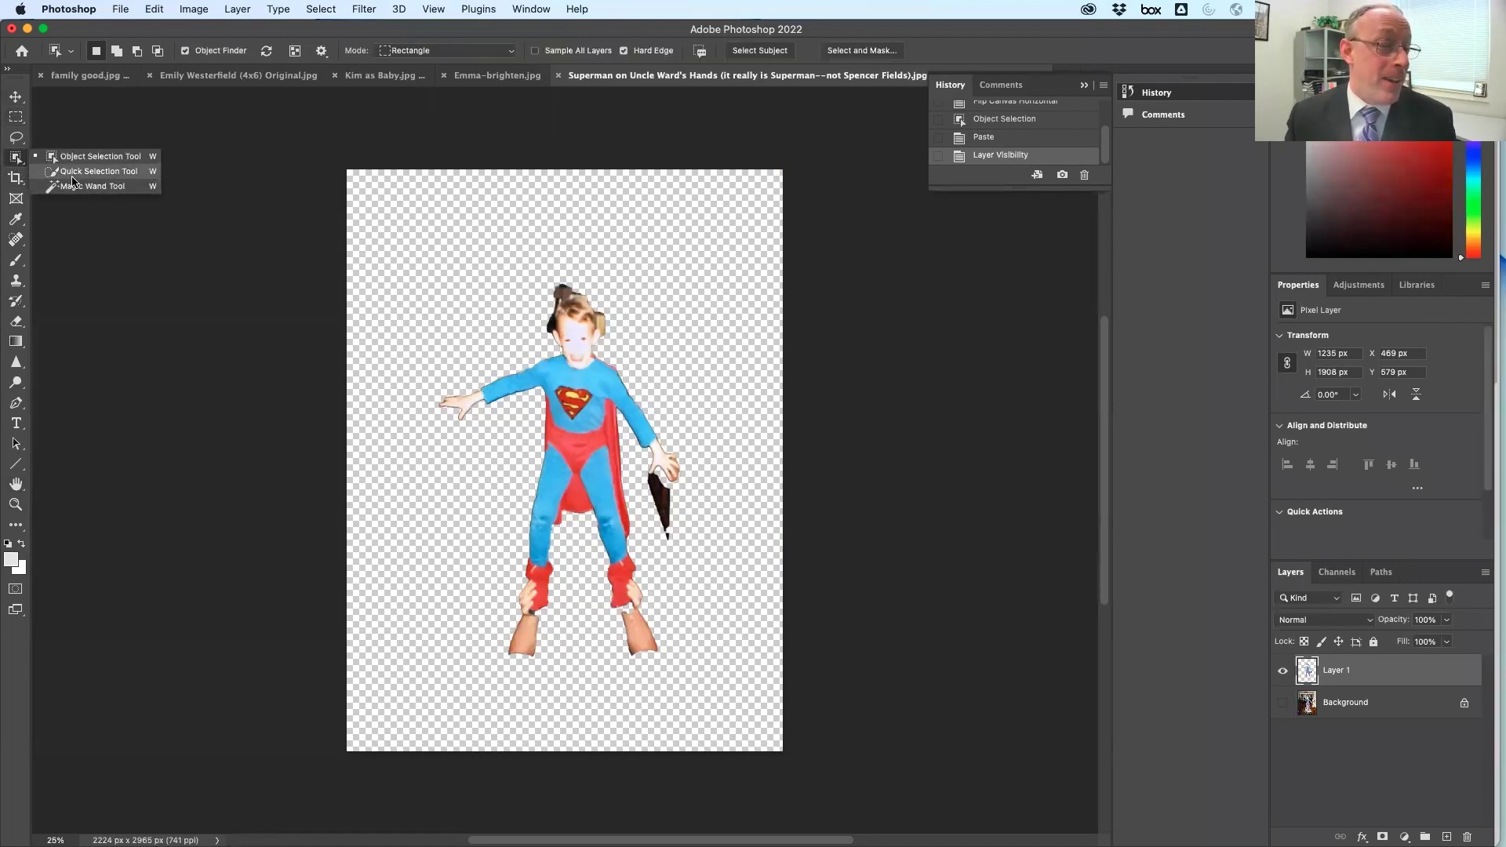
{"action": "left_click", "coordinate": [72, 172]}
{"action": "left_click", "coordinate": [16, 138]}
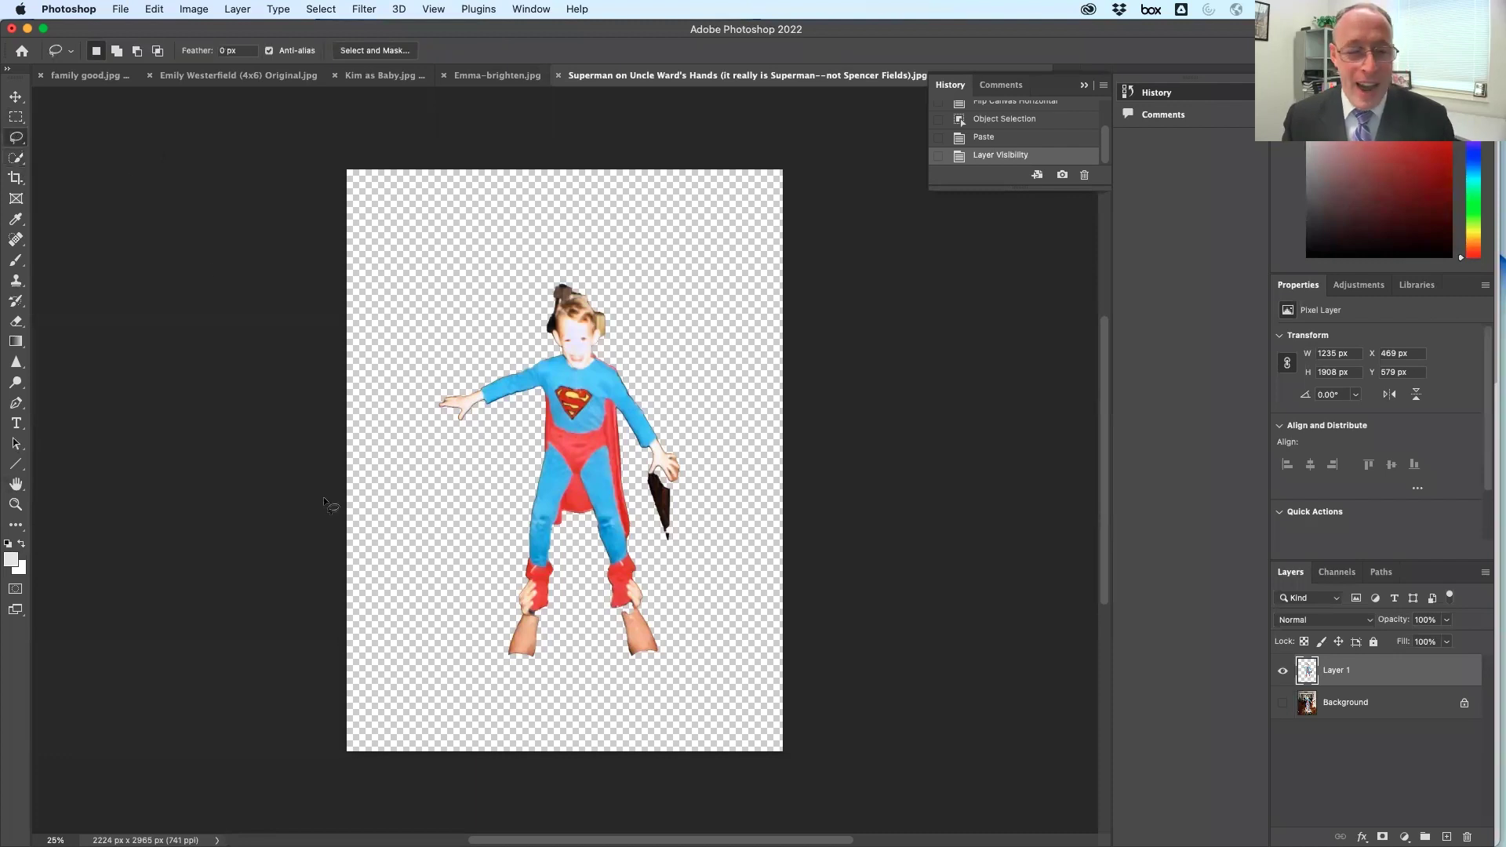
{"action": "left_click", "coordinate": [17, 486]}
{"action": "double_click", "coordinate": [18, 486]}
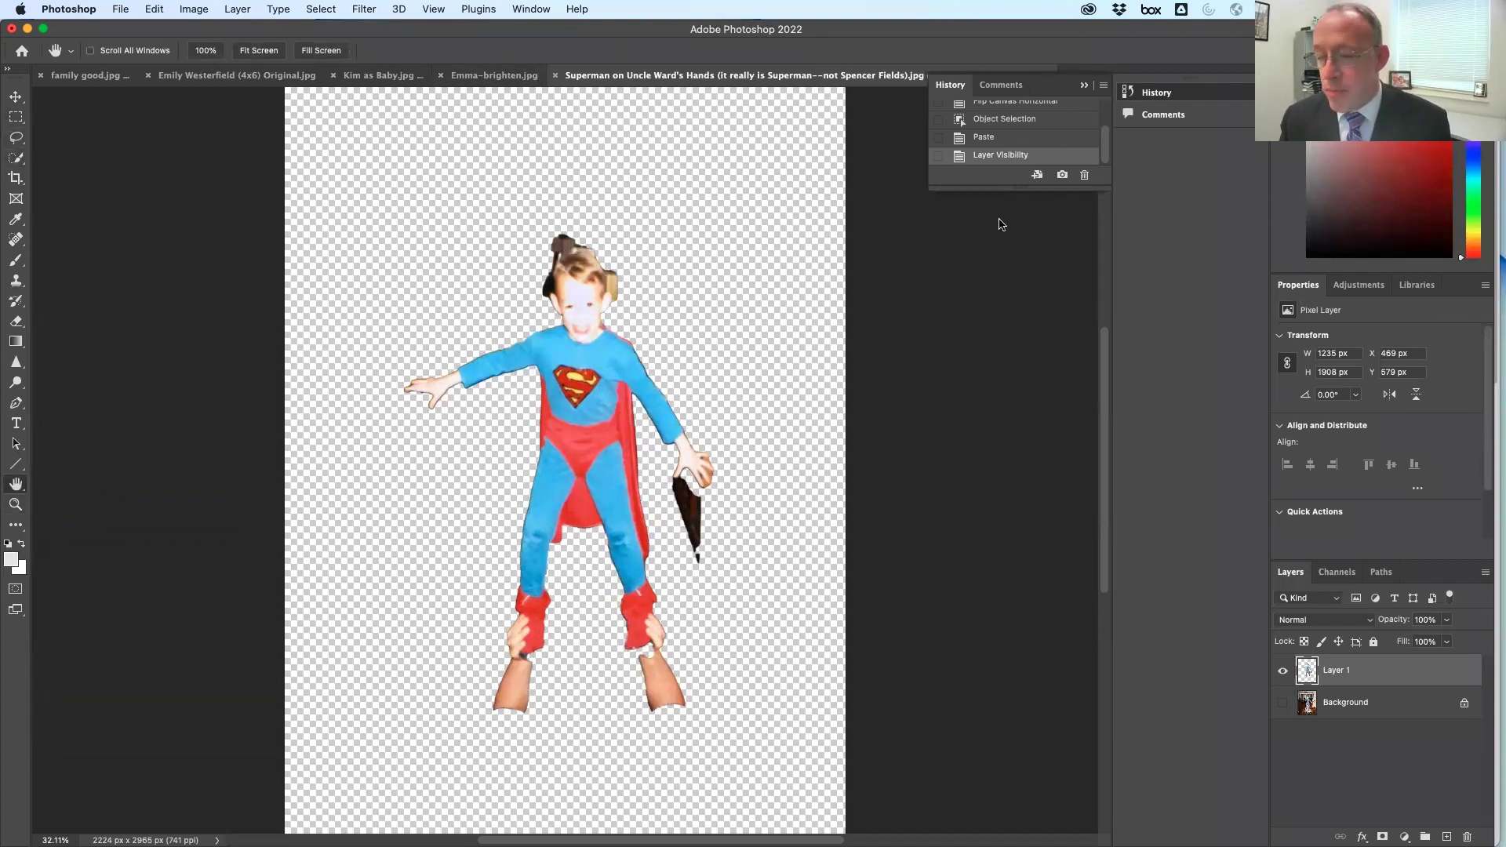
{"action": "left_click", "coordinate": [482, 75]}
{"action": "key", "text": "super+Tab"}
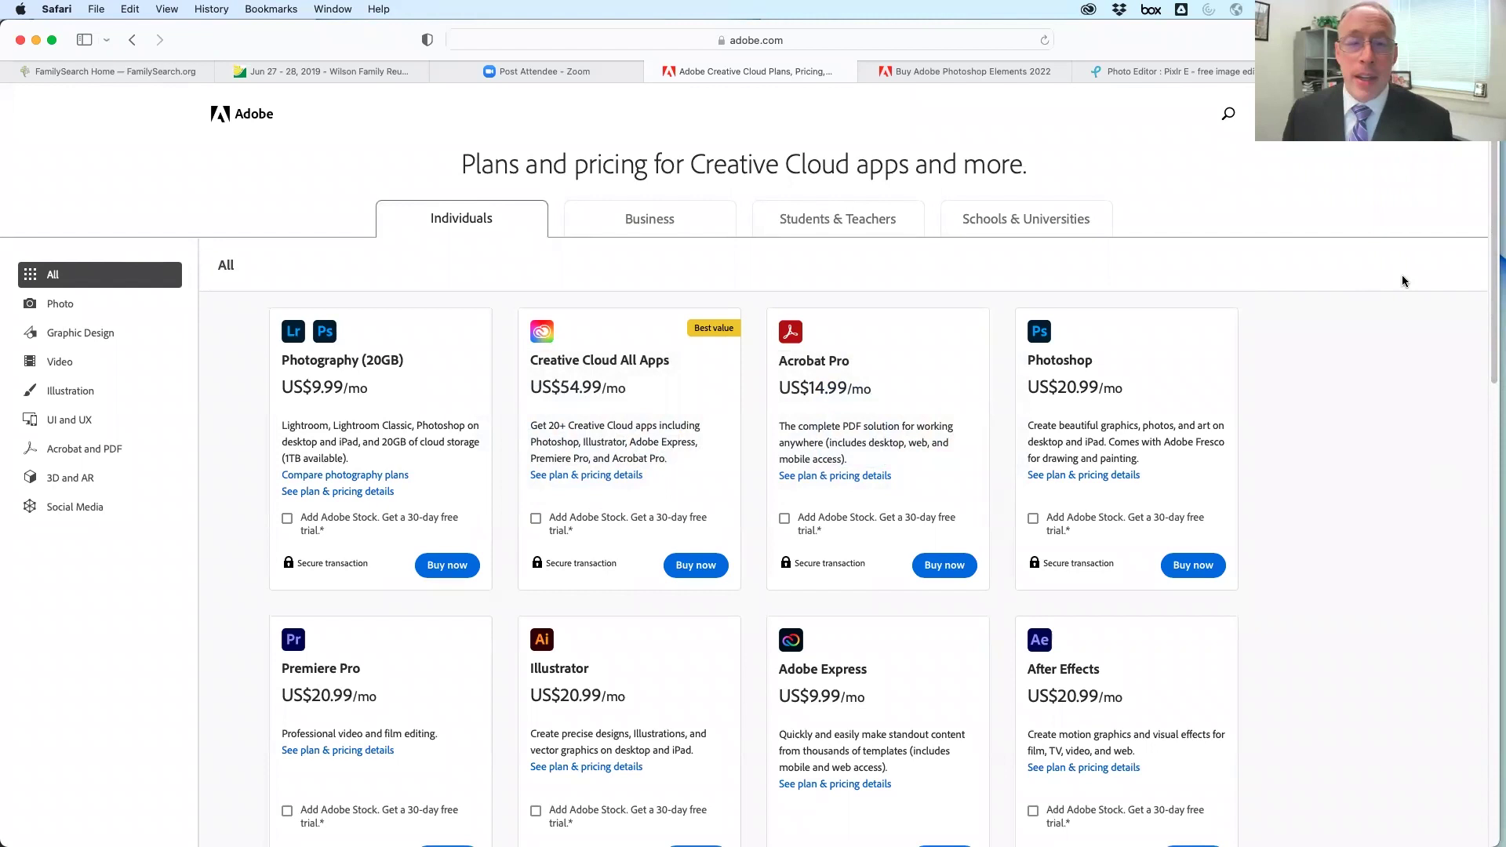
Cycle through Finder back to Photoshop and bring up the baby-in-bonnet photo
{"action": "key", "text": "super+Tab"}
{"action": "key", "text": "super+Tab"}
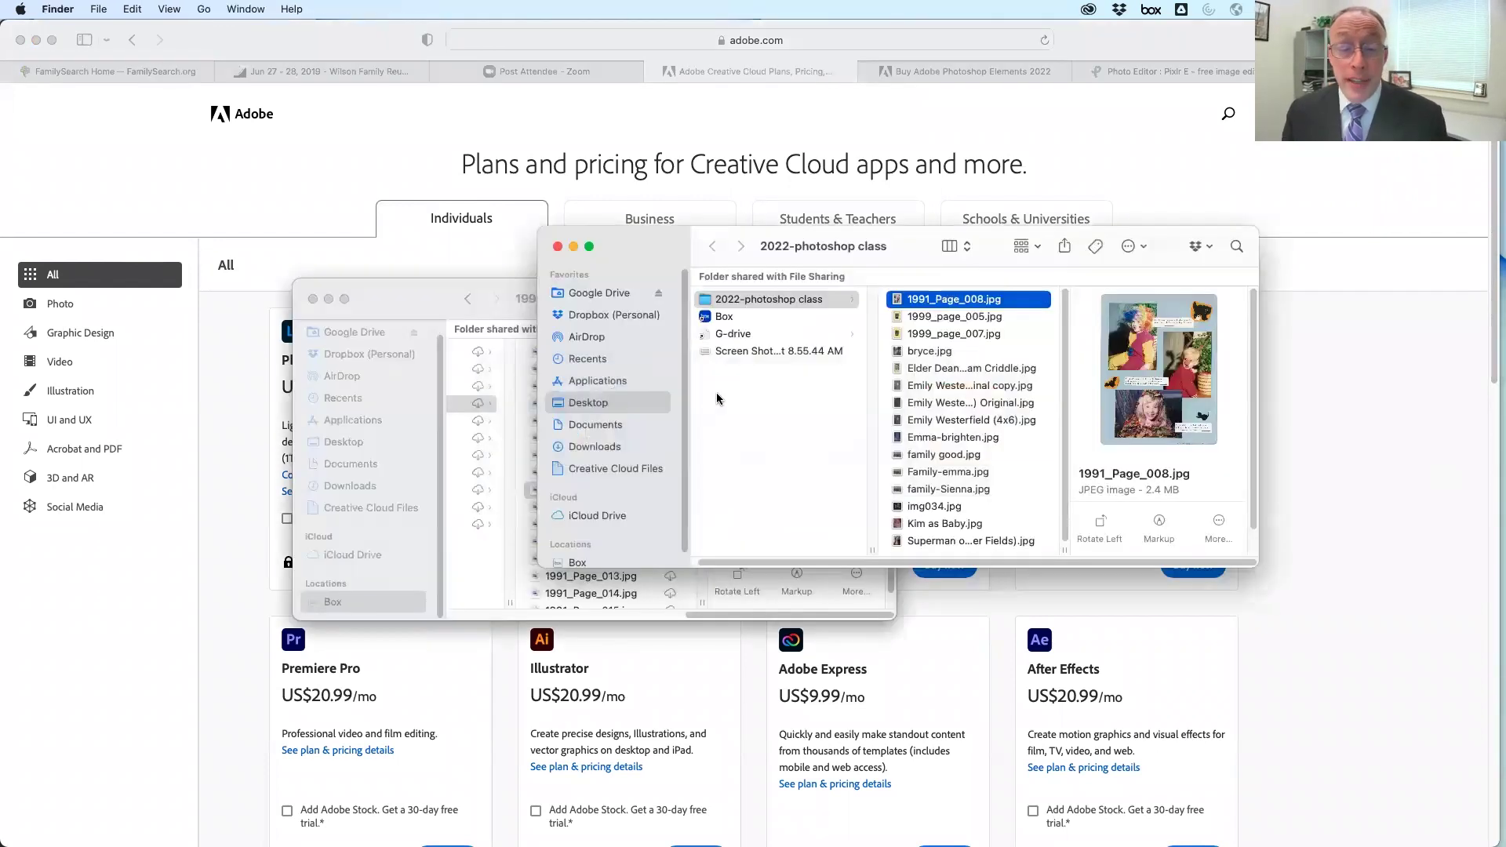
{"action": "key", "text": "super+Tab"}
{"action": "key", "text": "super+Tab"}
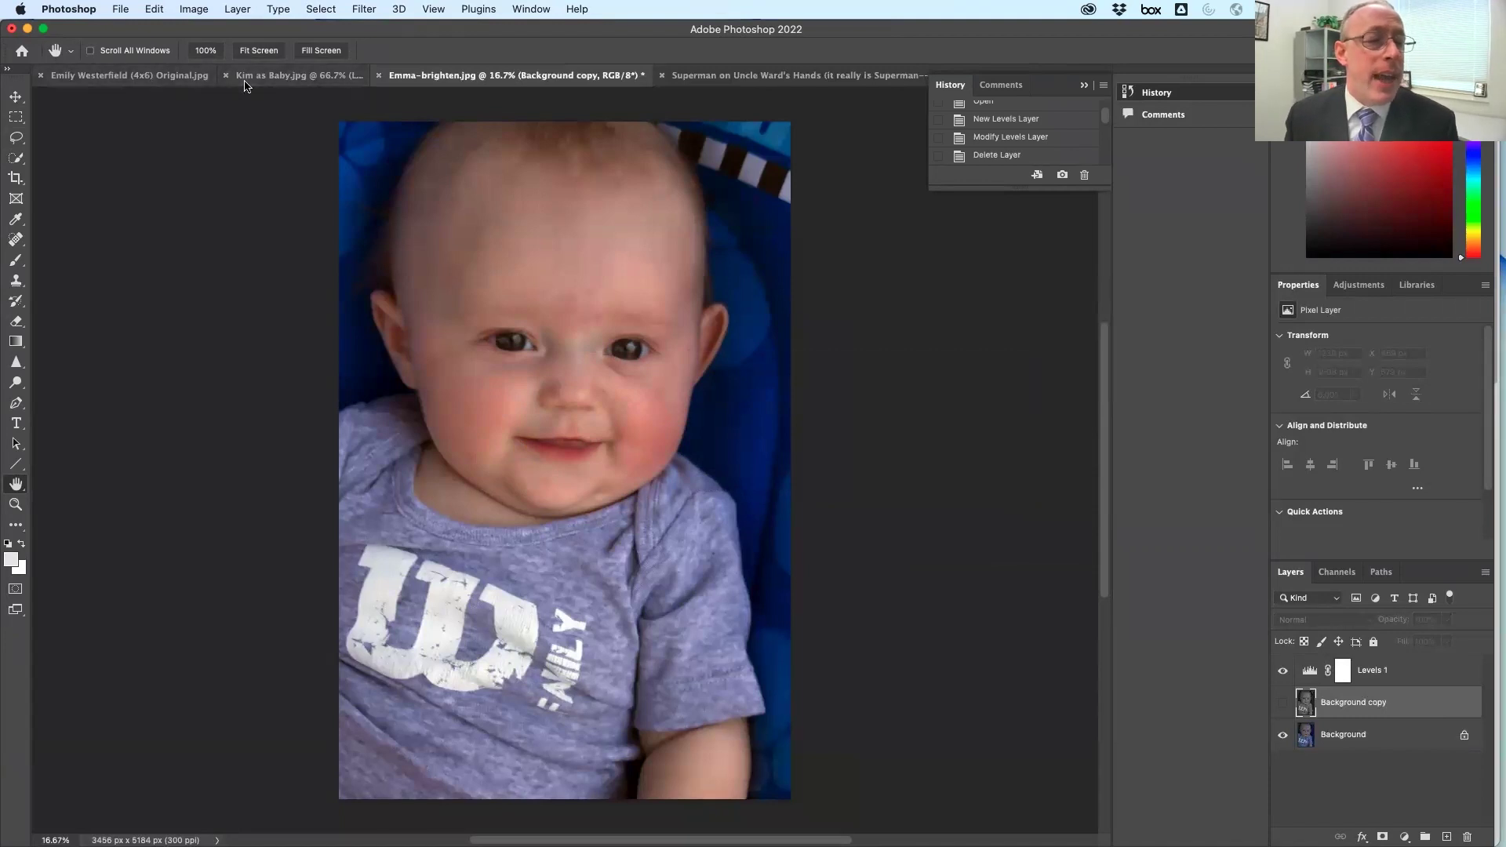
{"action": "left_click", "coordinate": [284, 76]}
Bring family good.jpg to the front from the Window menu's document list
{"action": "left_click", "coordinate": [126, 75]}
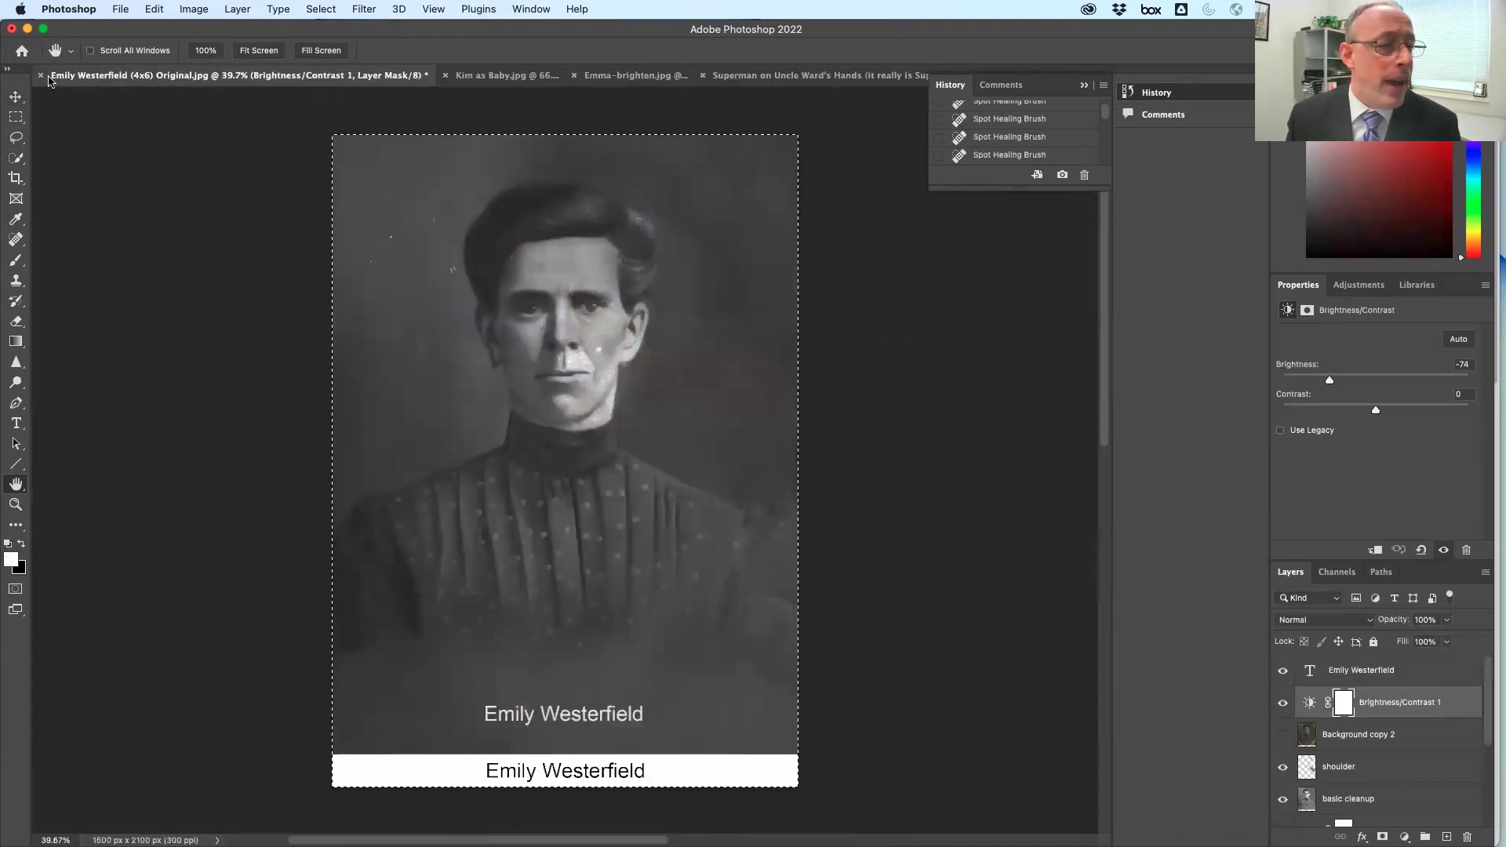
{"action": "left_click", "coordinate": [540, 76]}
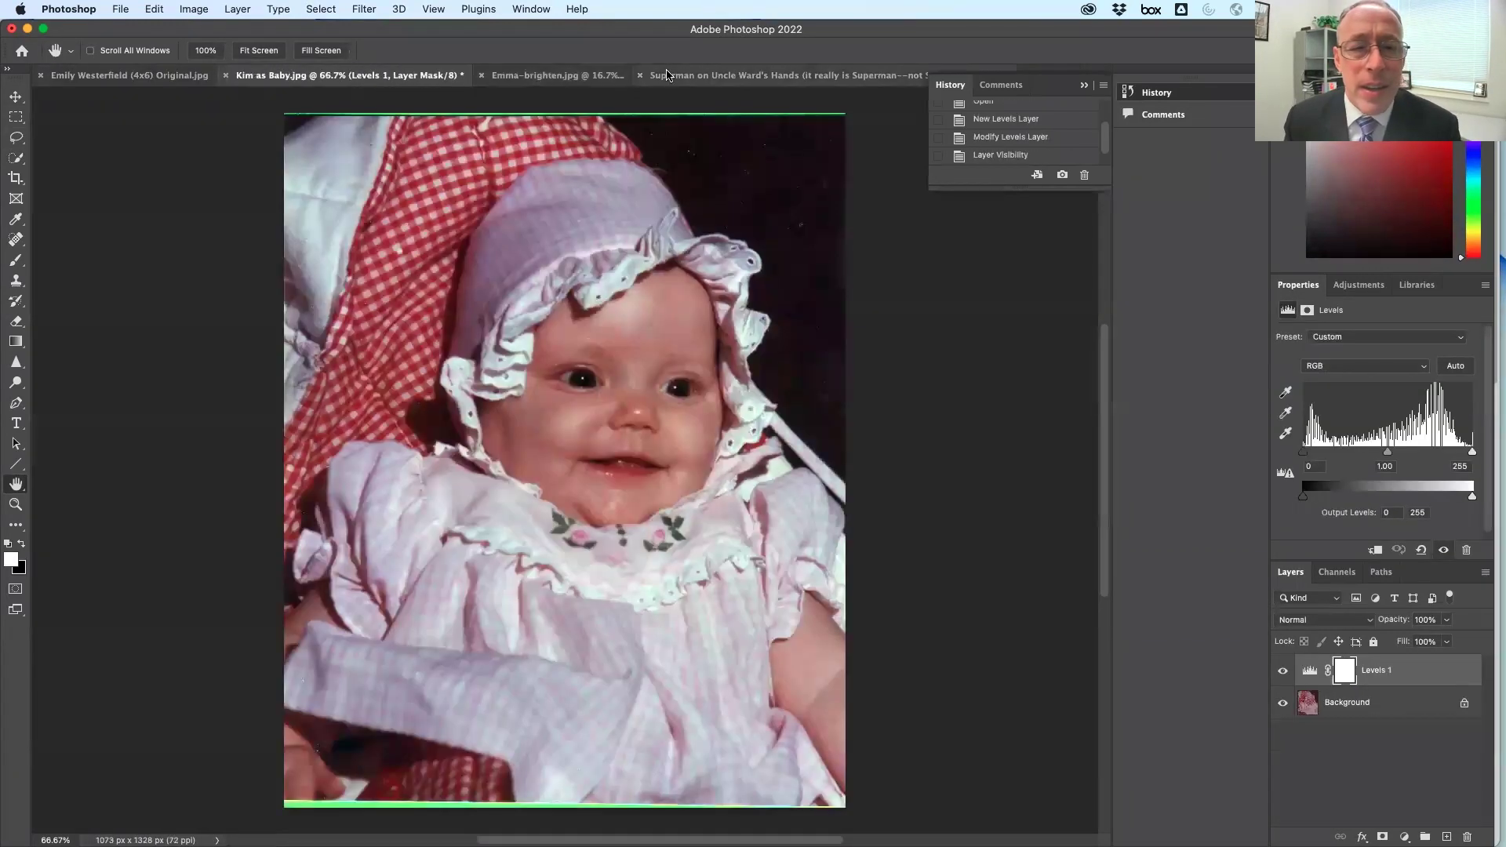
{"action": "left_click", "coordinate": [532, 9]}
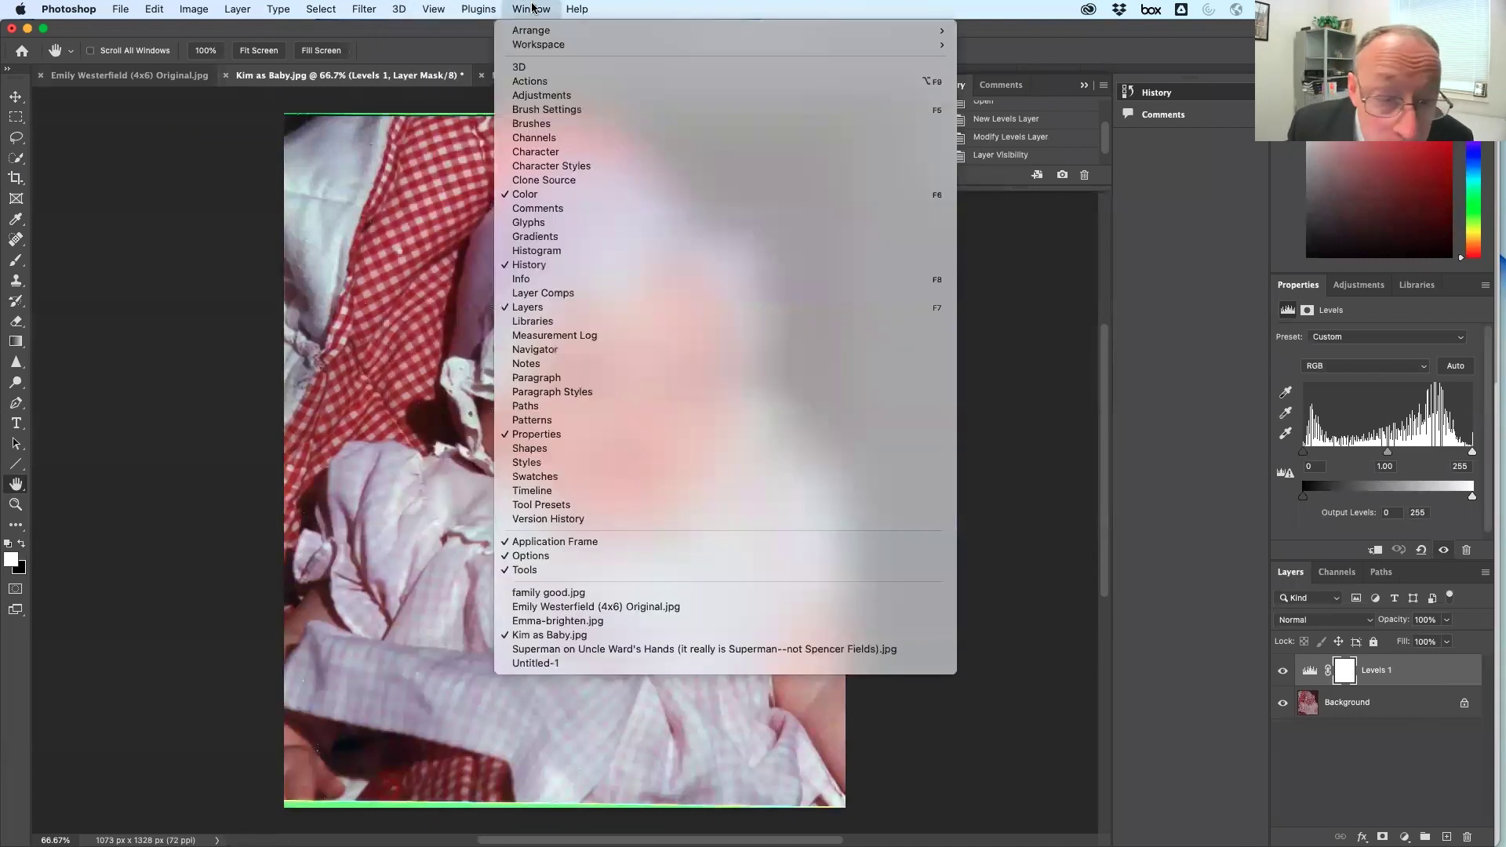
{"action": "left_click", "coordinate": [624, 592]}
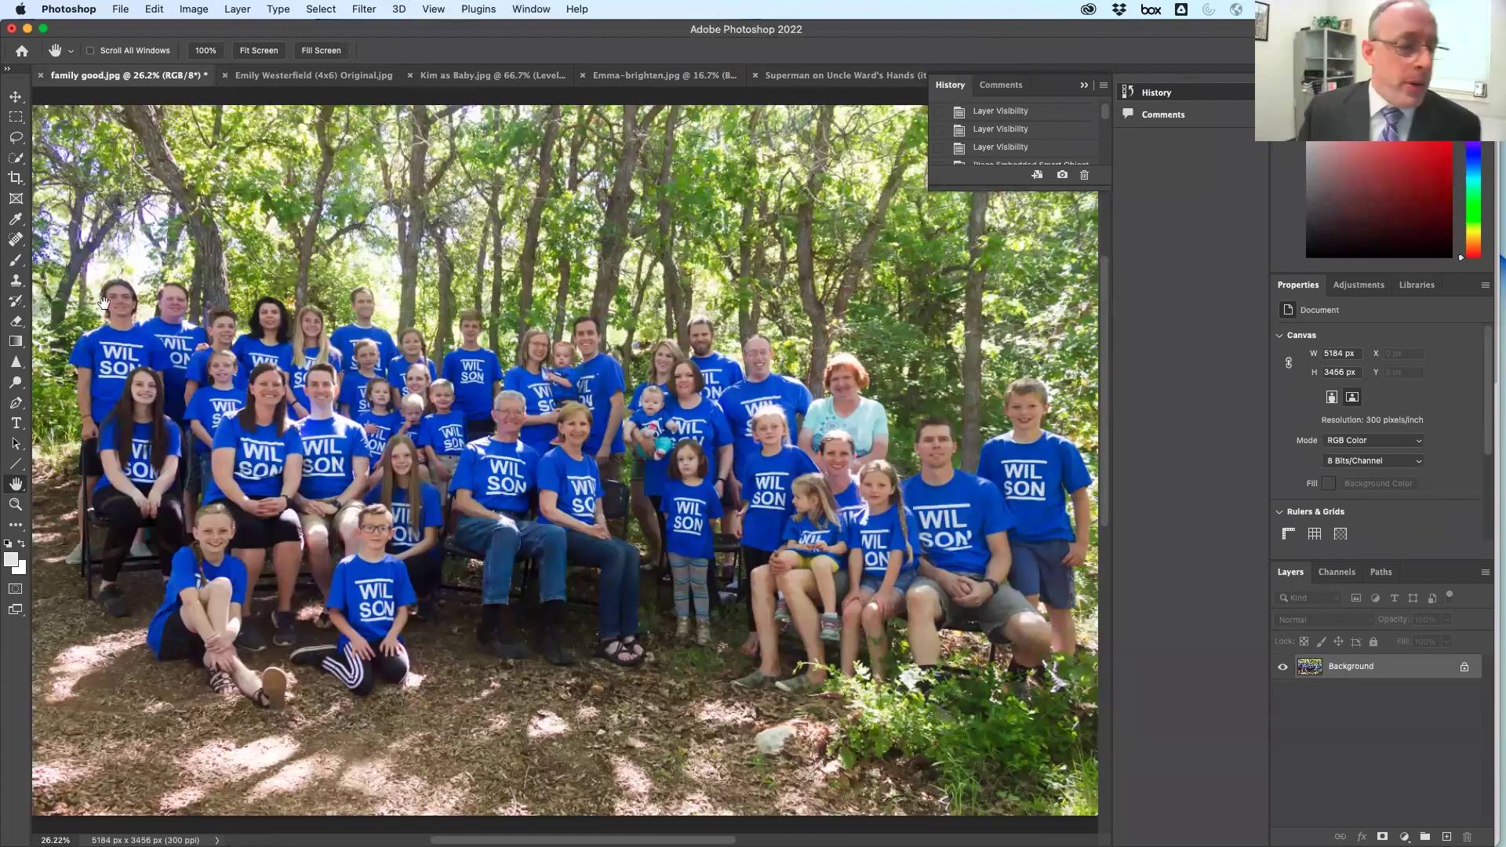
Check the little girl at 100% zoom, fit the photo to screen, and switch to Finder
{"action": "double_click", "coordinate": [17, 503]}
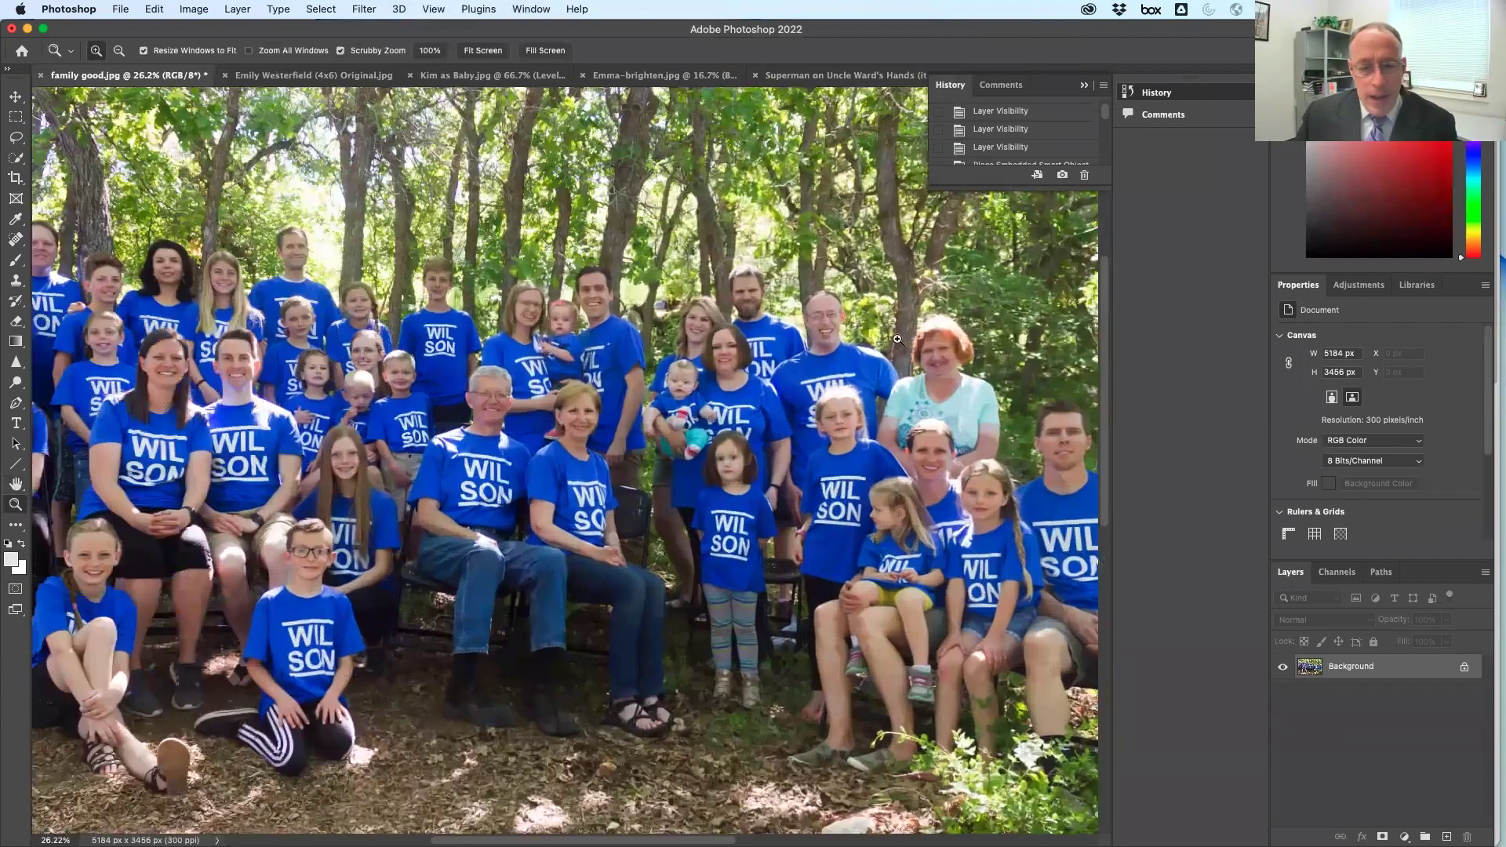
{"action": "left_click_drag", "start_coordinate": [867, 519], "coordinate": [468, 468]}
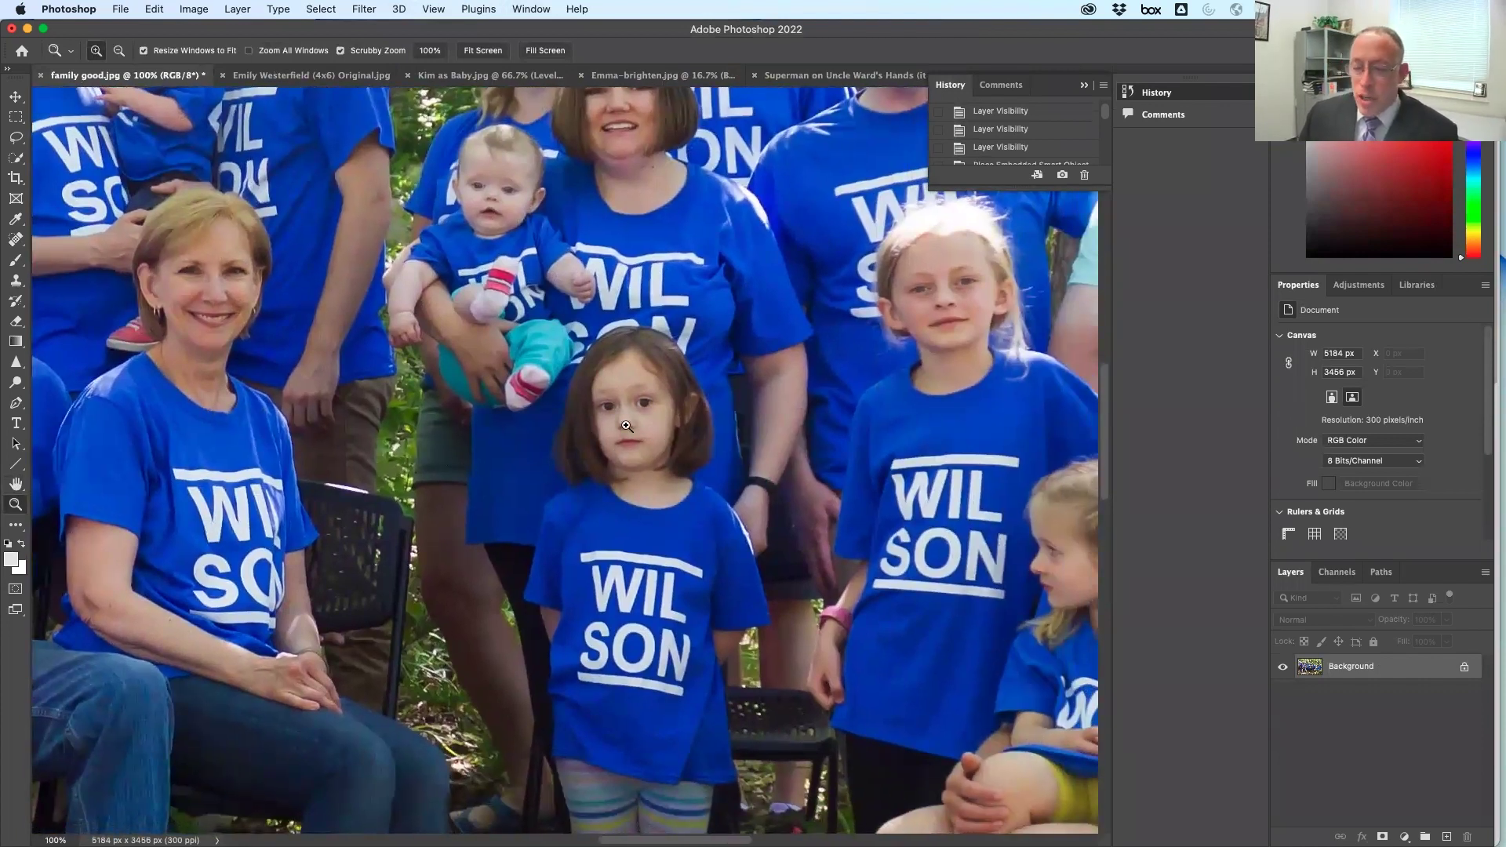
{"action": "double_click", "coordinate": [17, 483]}
{"action": "key", "text": "super+Tab"}
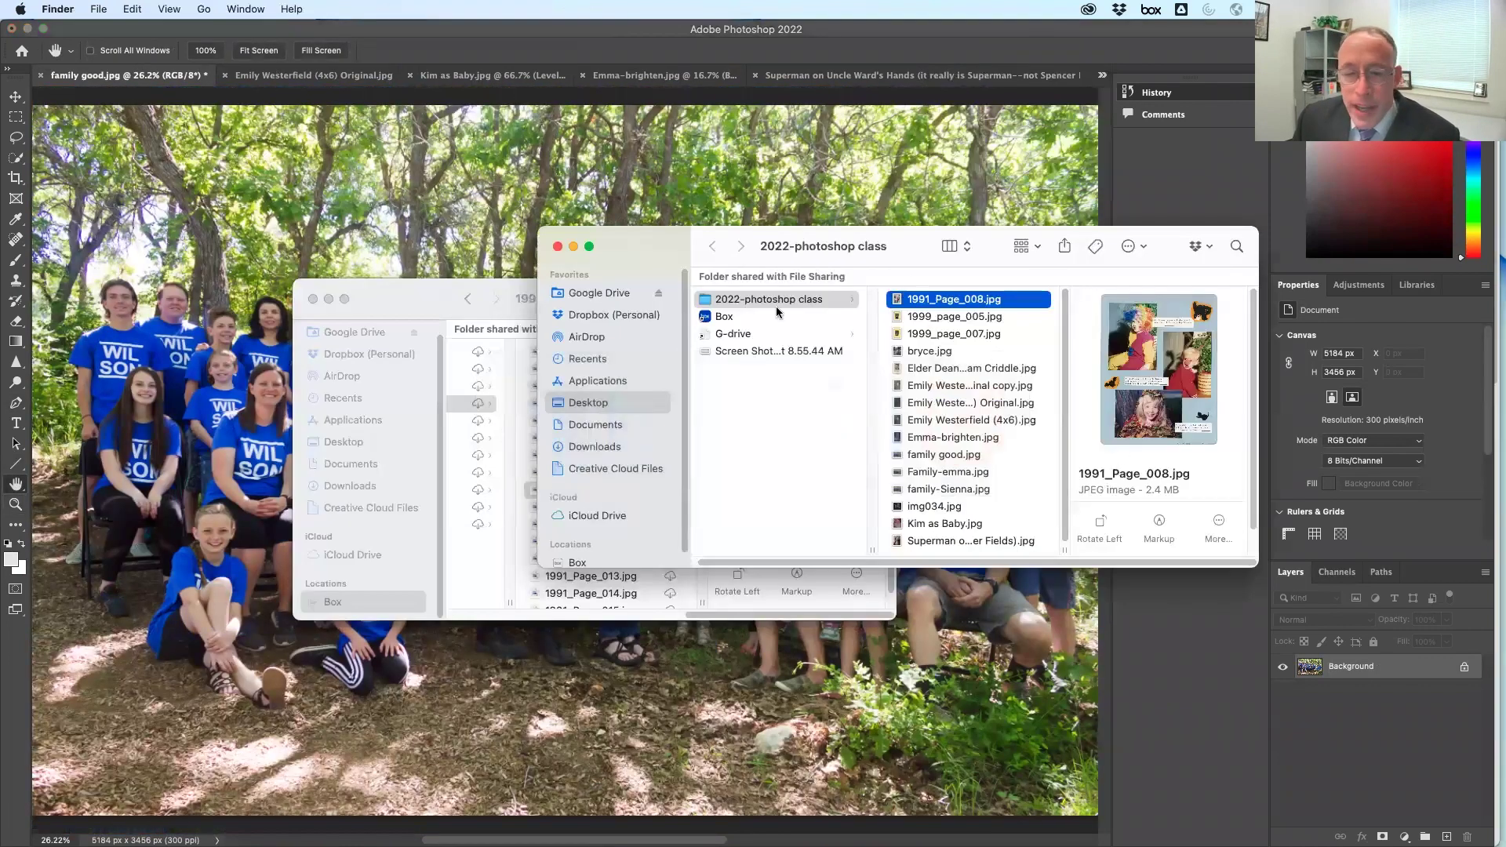
Select Family-emma.jpg in the 2022-photoshop class folder and drag it onto the family photo
{"action": "left_click", "coordinate": [444, 282]}
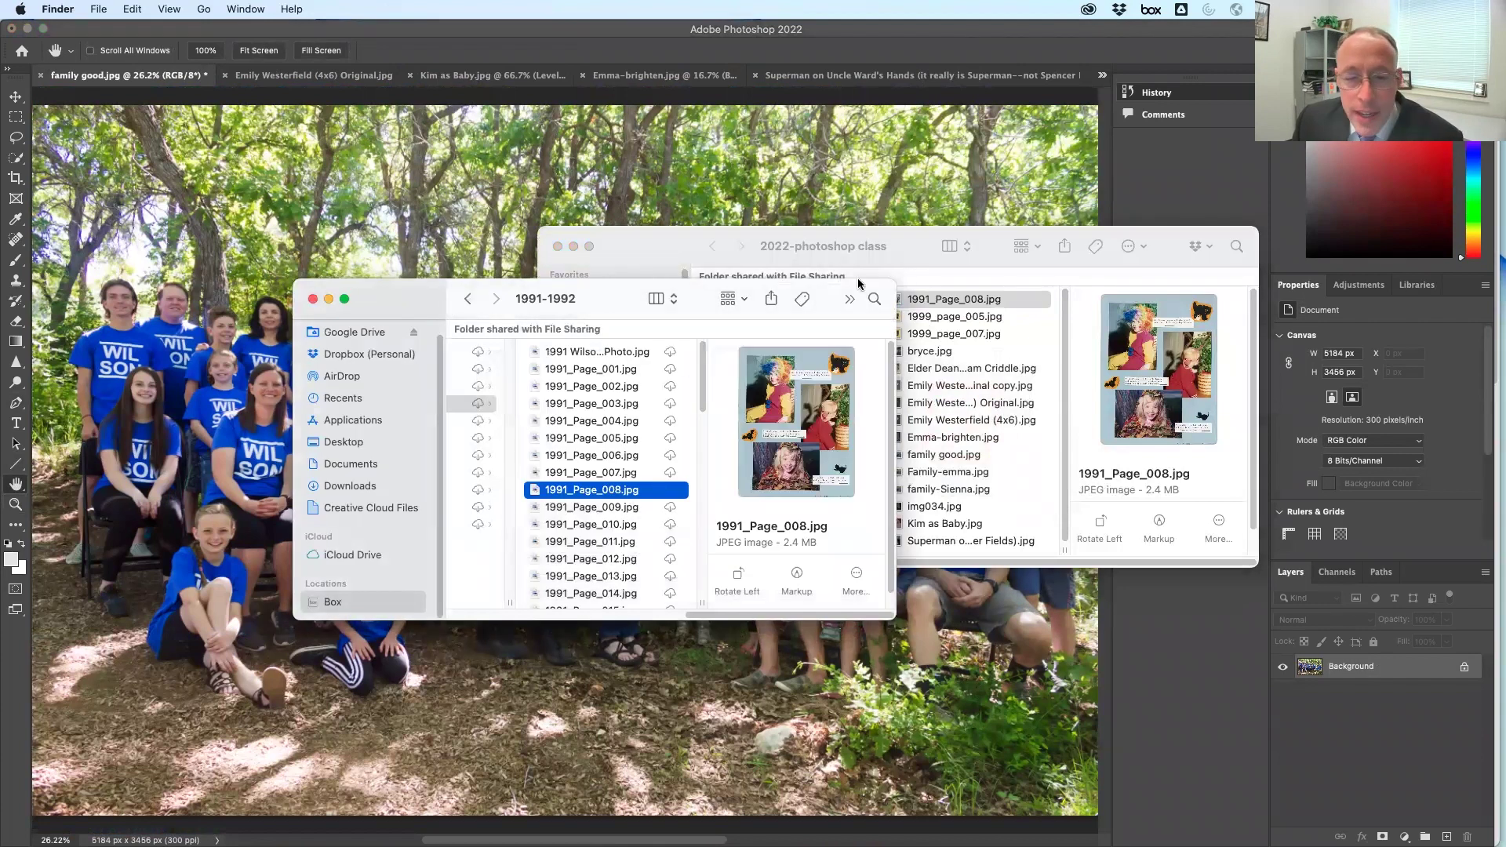
{"action": "left_click", "coordinate": [901, 251]}
{"action": "key", "text": "Down"}
{"action": "key", "text": "Down"}
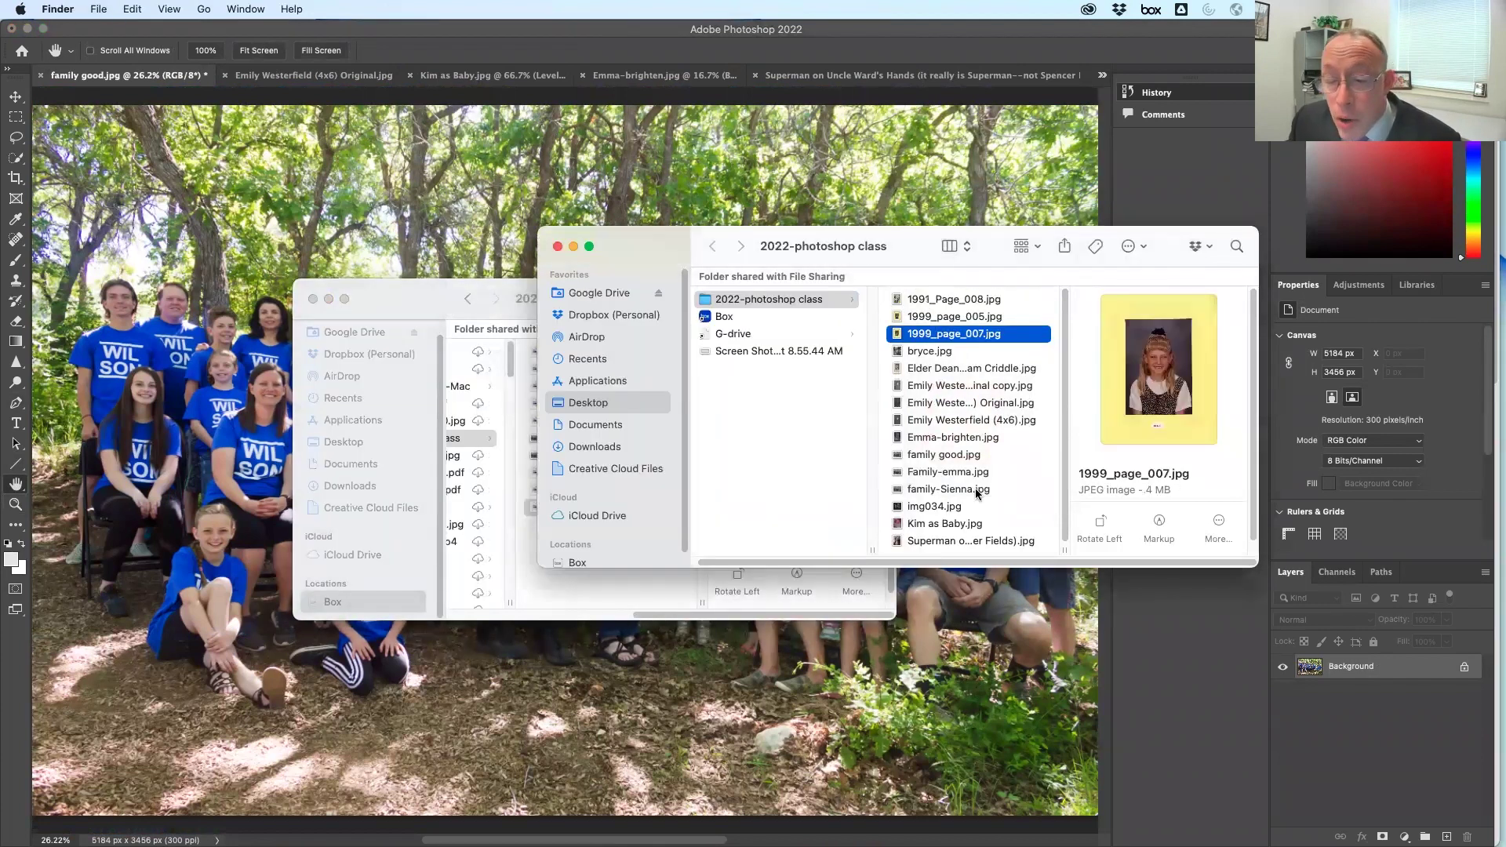
{"action": "left_click", "coordinate": [979, 458]}
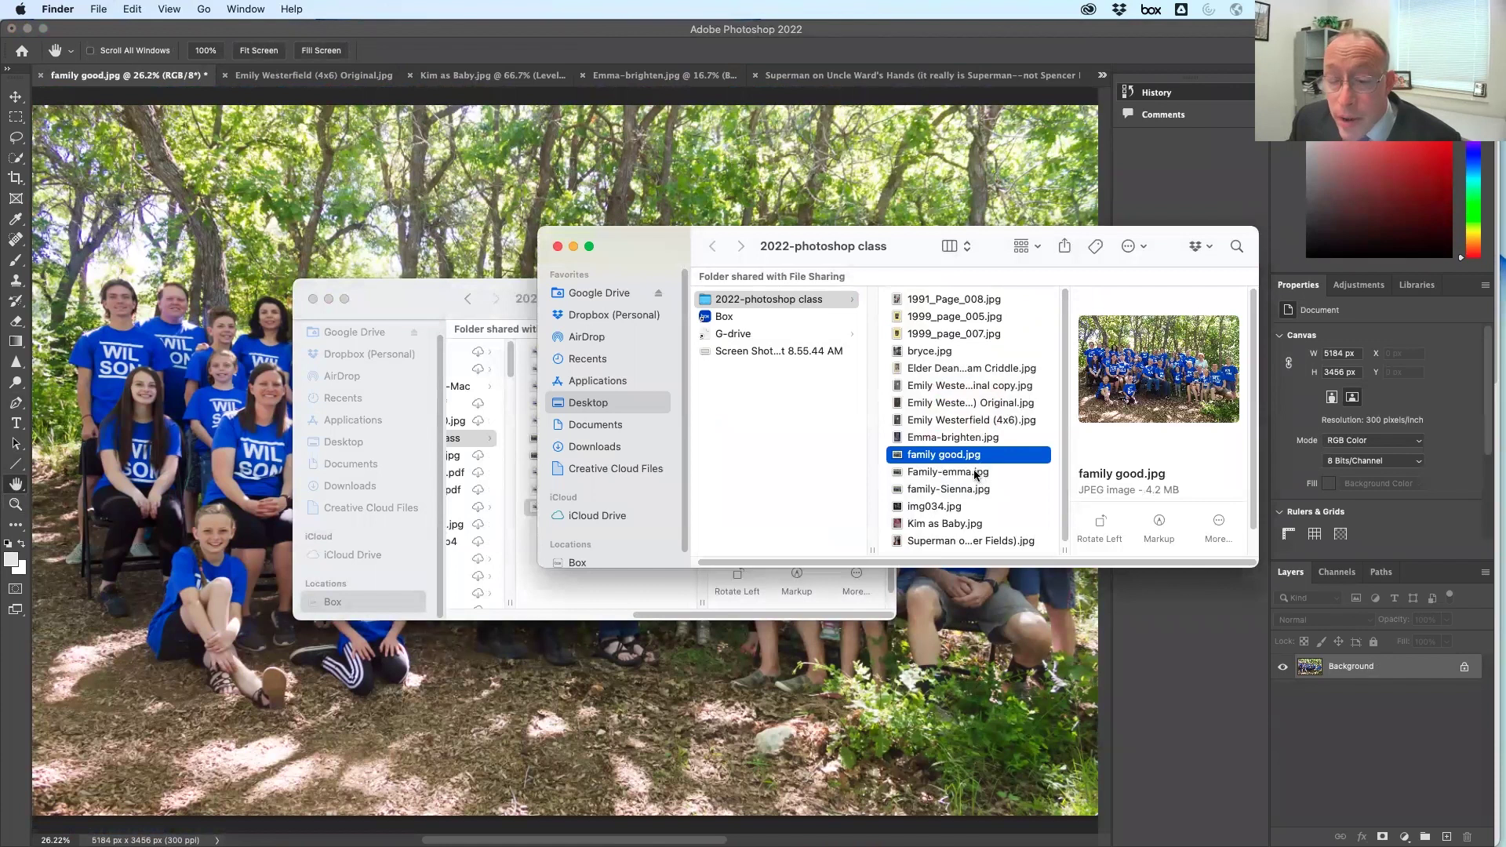
{"action": "left_click", "coordinate": [977, 473]}
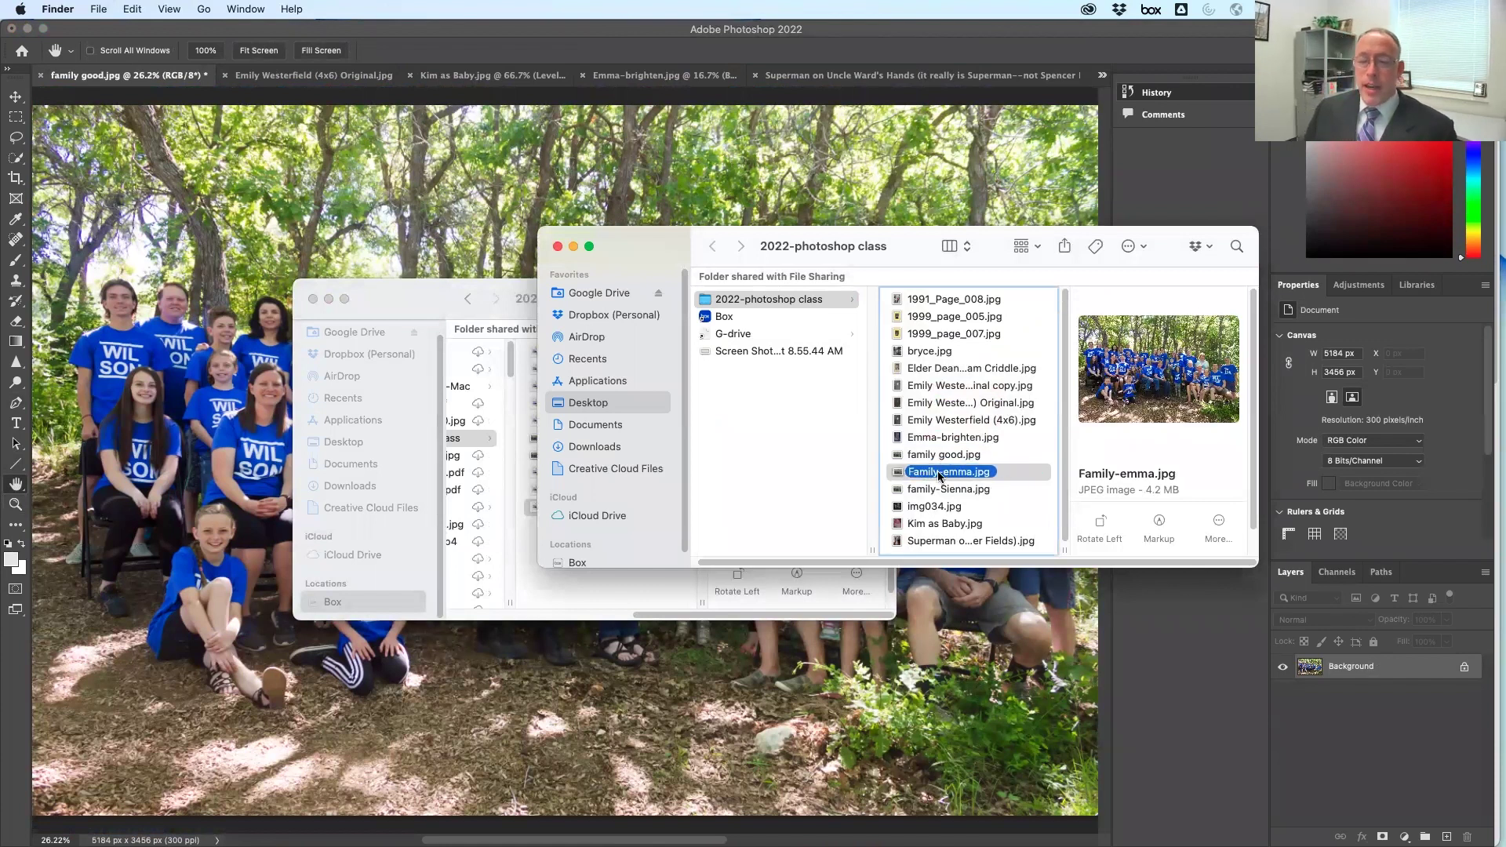
{"action": "left_click_drag", "start_coordinate": [977, 473], "coordinate": [516, 179]}
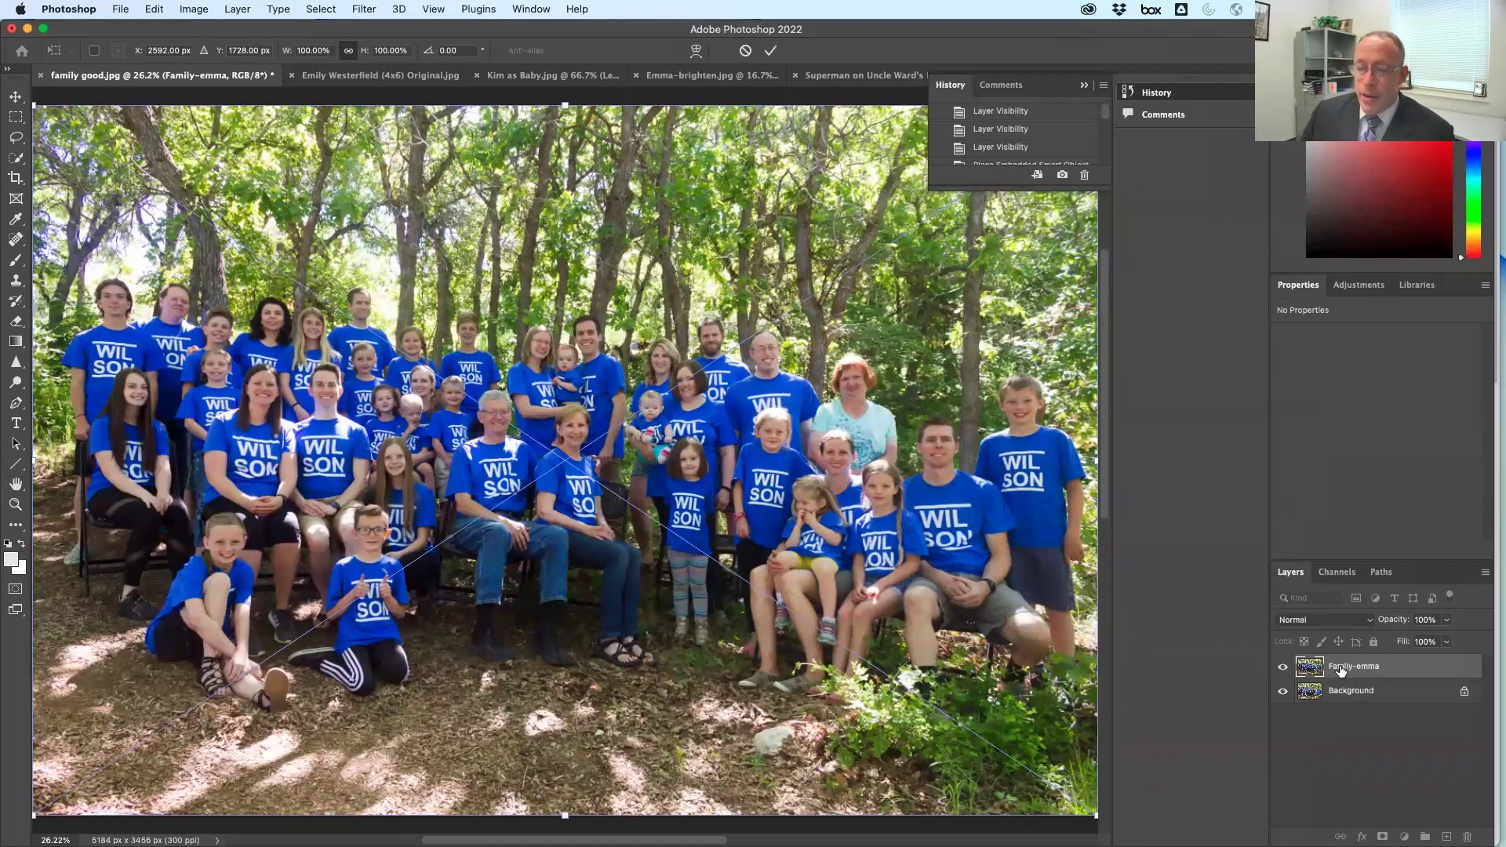
Commit the placed Family-emma image and toggle its visibility to compare with the background
{"action": "left_click", "coordinate": [1281, 668]}
{"action": "left_click", "coordinate": [1281, 669]}
{"action": "left_click", "coordinate": [1281, 669]}
{"action": "left_click", "coordinate": [1281, 669]}
{"action": "left_click", "coordinate": [1281, 669]}
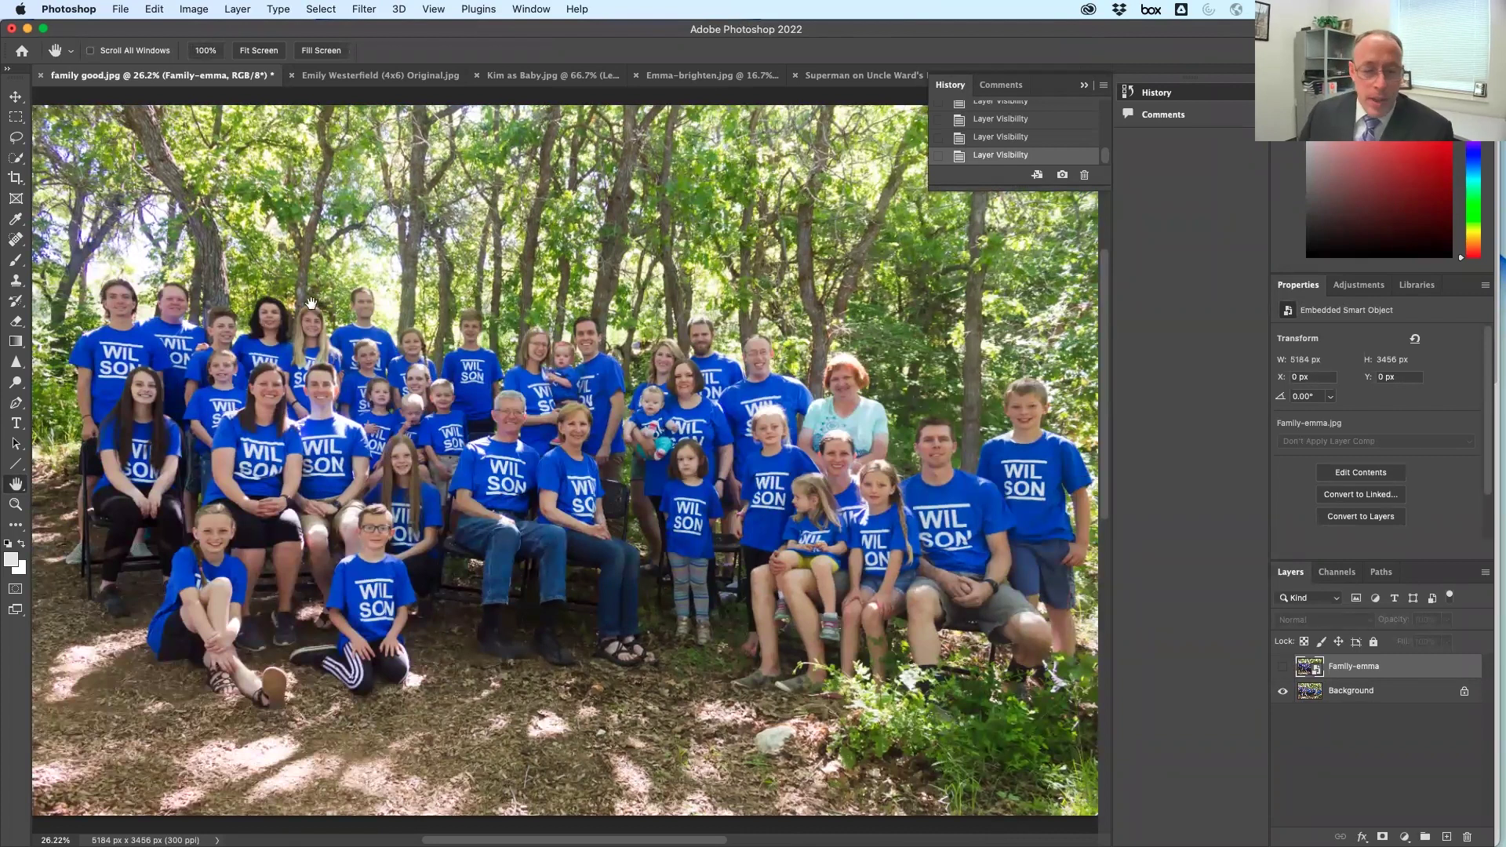
Zoom in on the little girl, compare her face with Family-emma, and add a layer mask
{"action": "left_click", "coordinate": [15, 505]}
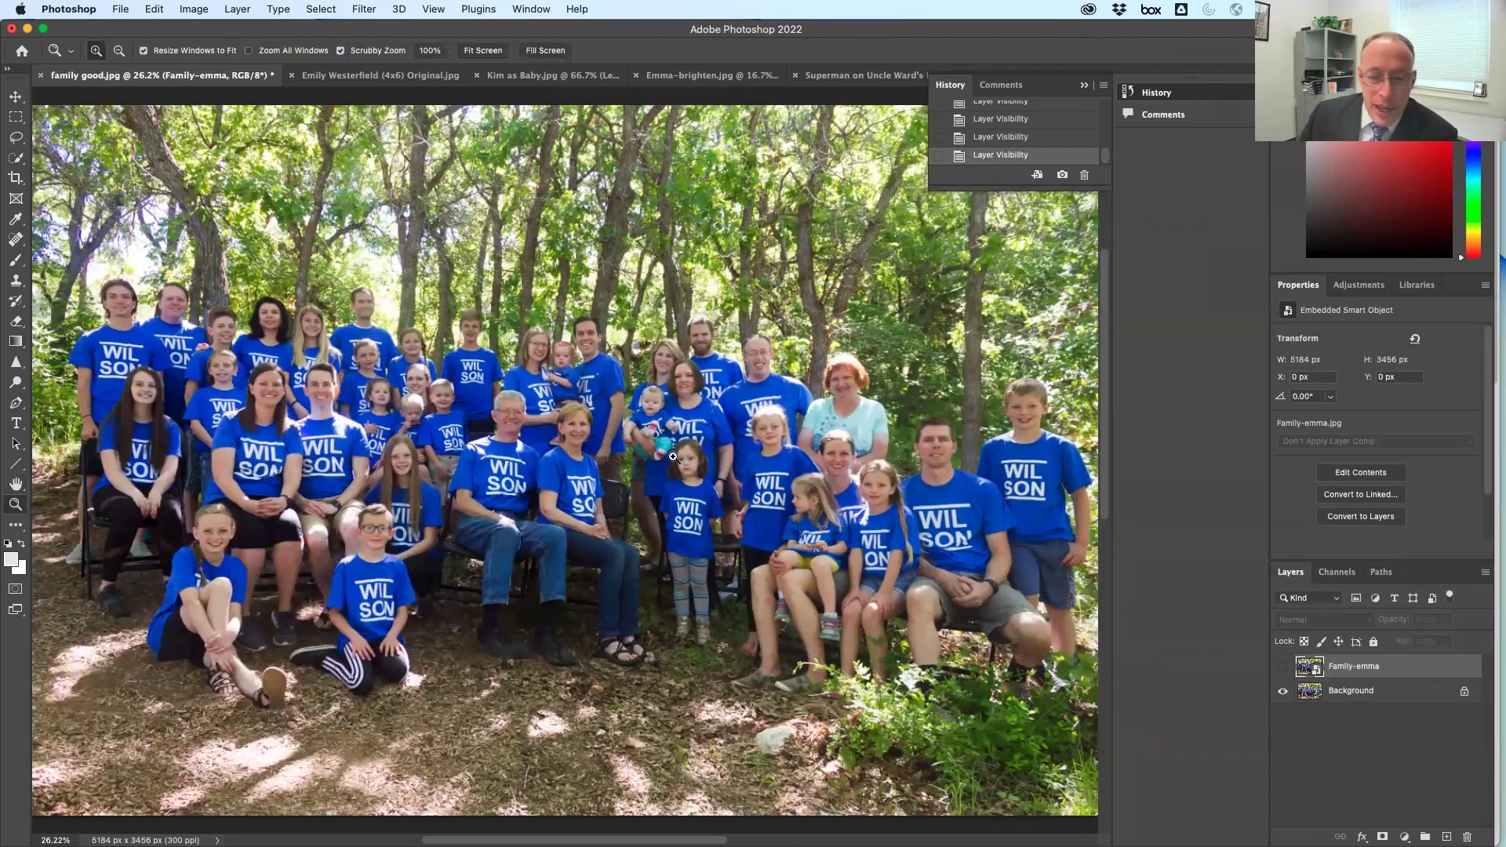
{"action": "left_click_drag", "start_coordinate": [677, 461], "coordinate": [785, 565]}
{"action": "scroll", "coordinate": [936, 430], "scroll_direction": "down", "scroll_amount": 5}
{"action": "scroll", "coordinate": [936, 430], "scroll_direction": "right", "scroll_amount": 3}
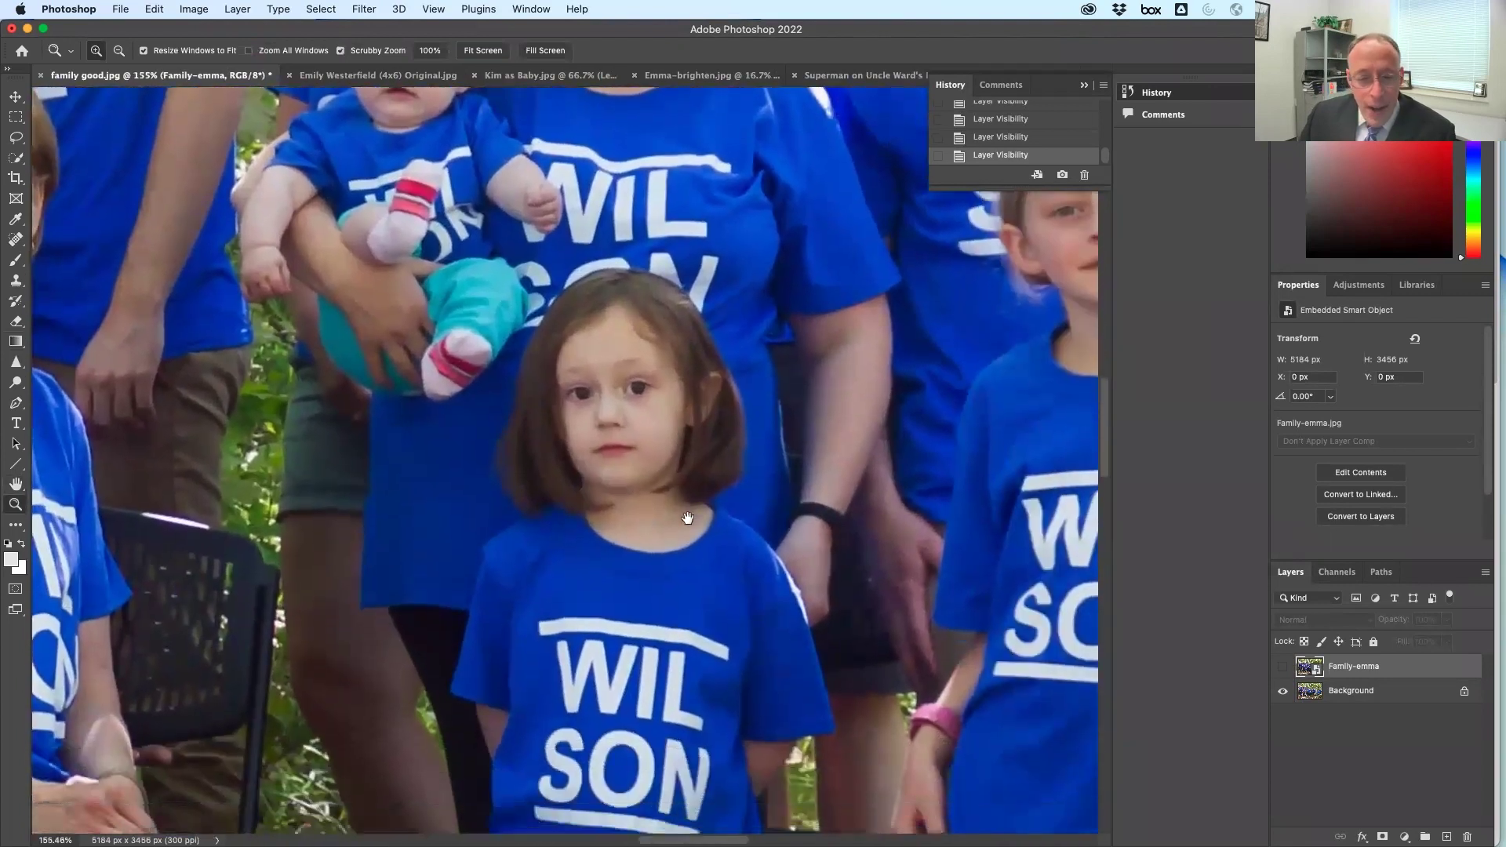
{"action": "left_click", "coordinate": [1282, 671]}
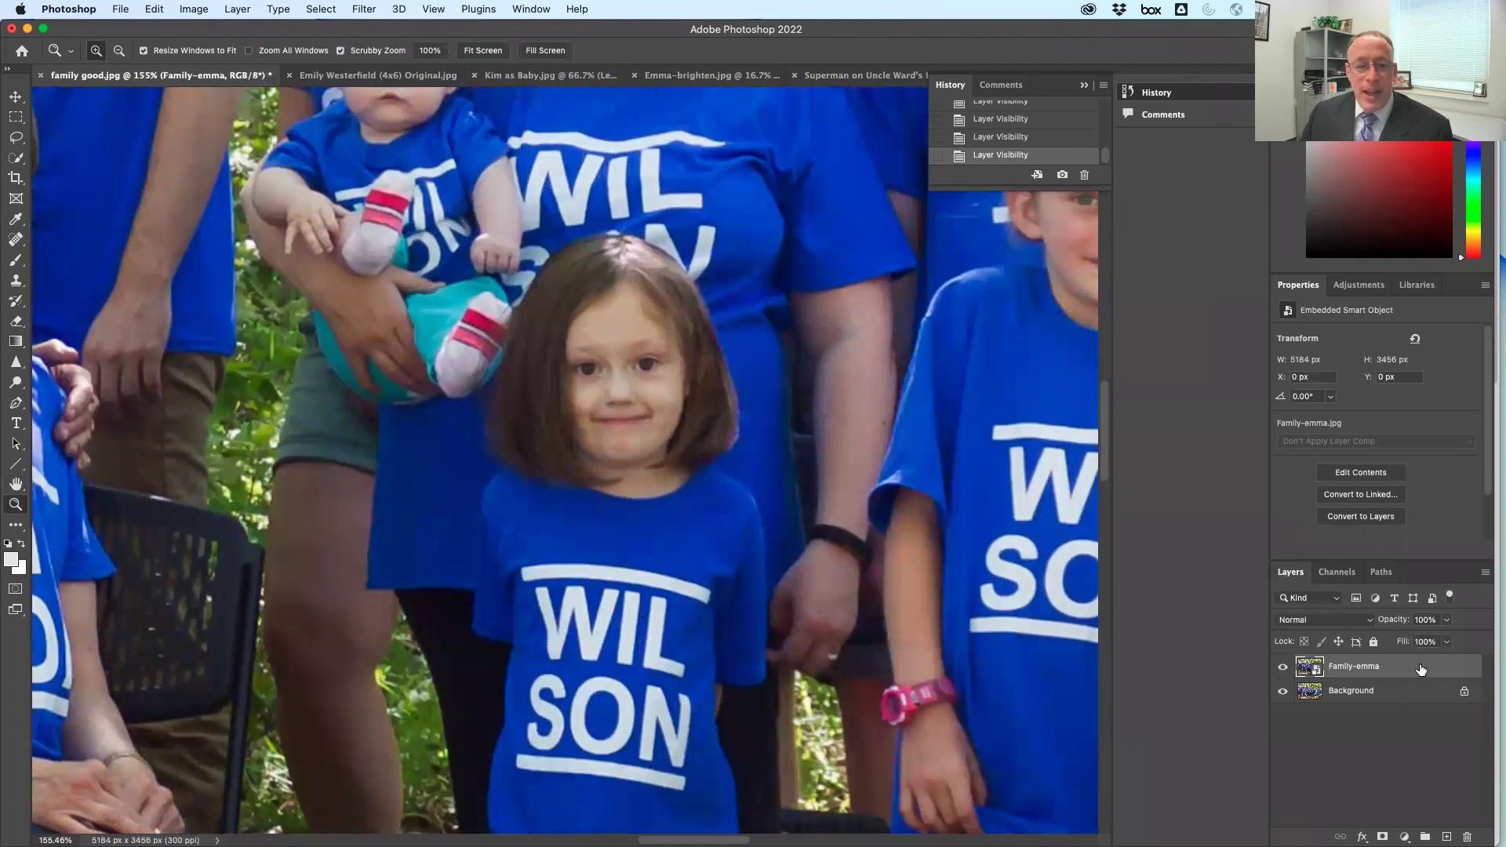
{"action": "left_click", "coordinate": [1283, 668]}
{"action": "left_click", "coordinate": [1283, 668]}
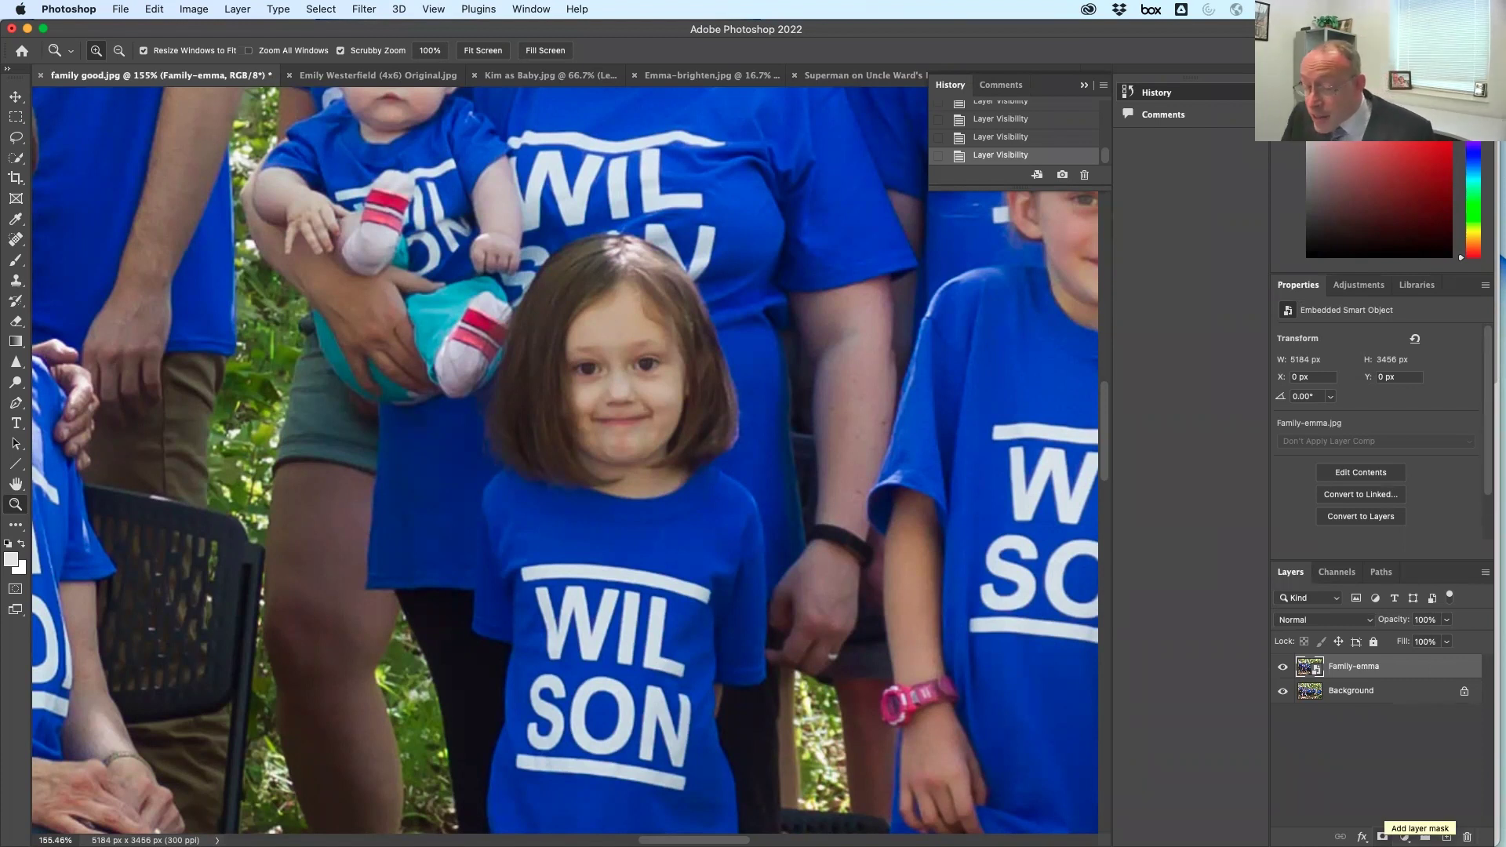
{"action": "left_click", "coordinate": [1382, 836]}
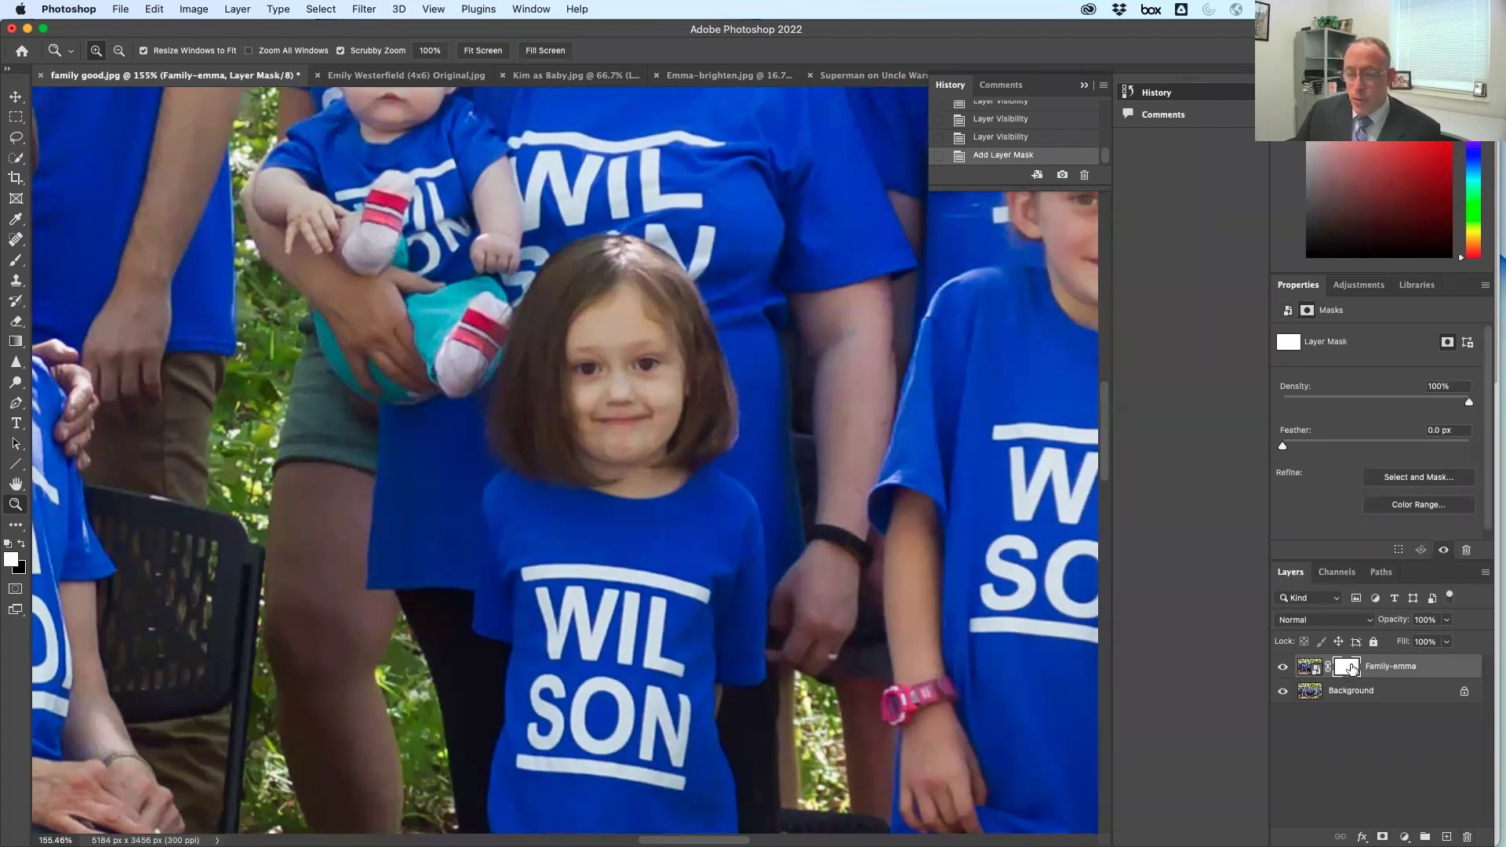
Rasterize the Family-emma smart object, undo the trial black brush strokes, and target its mask
{"action": "left_click", "coordinate": [1307, 669]}
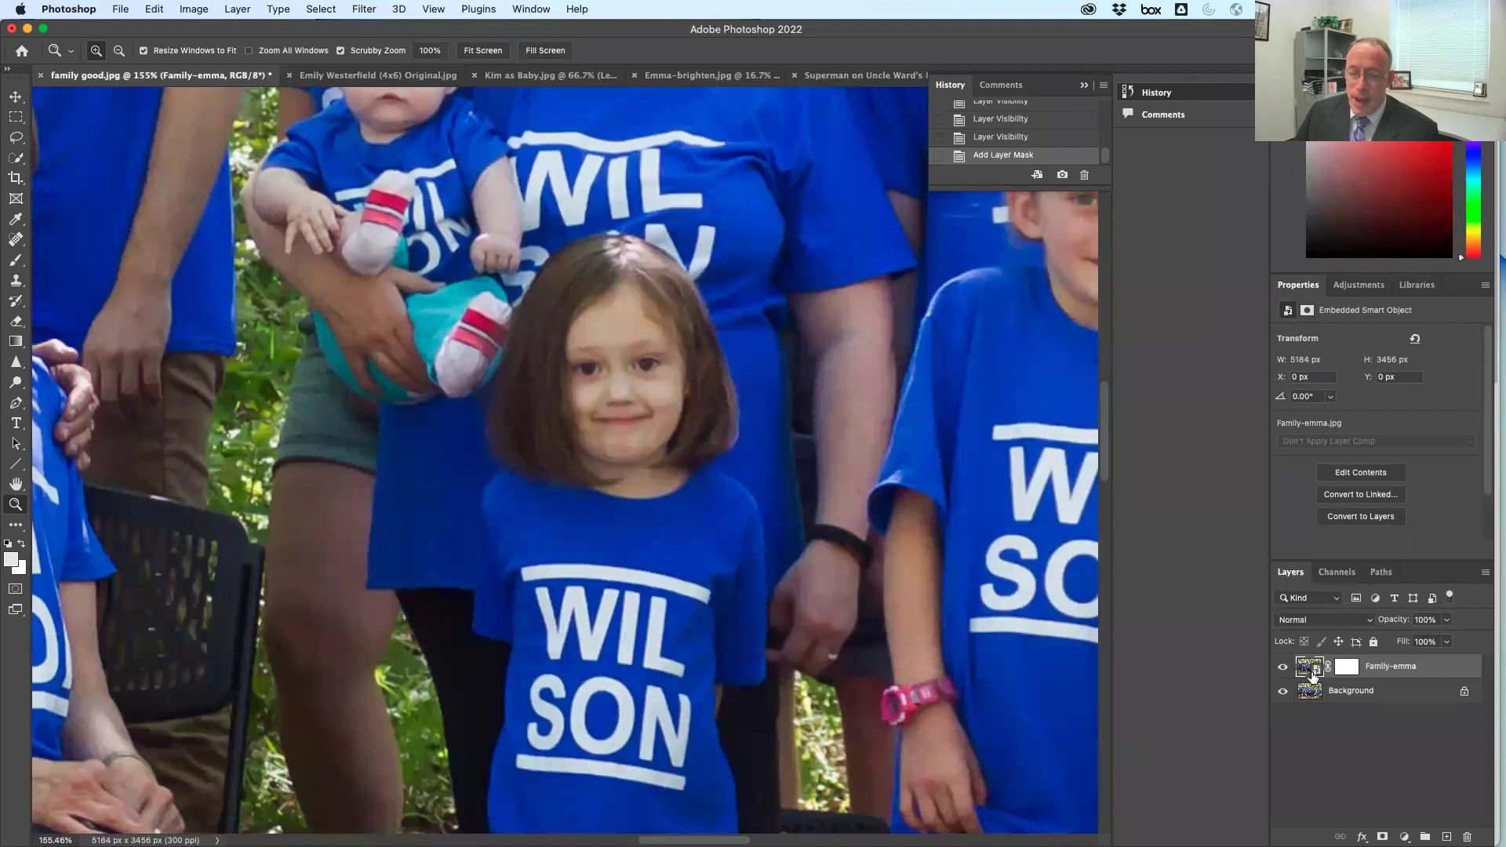
{"action": "left_click", "coordinate": [14, 269]}
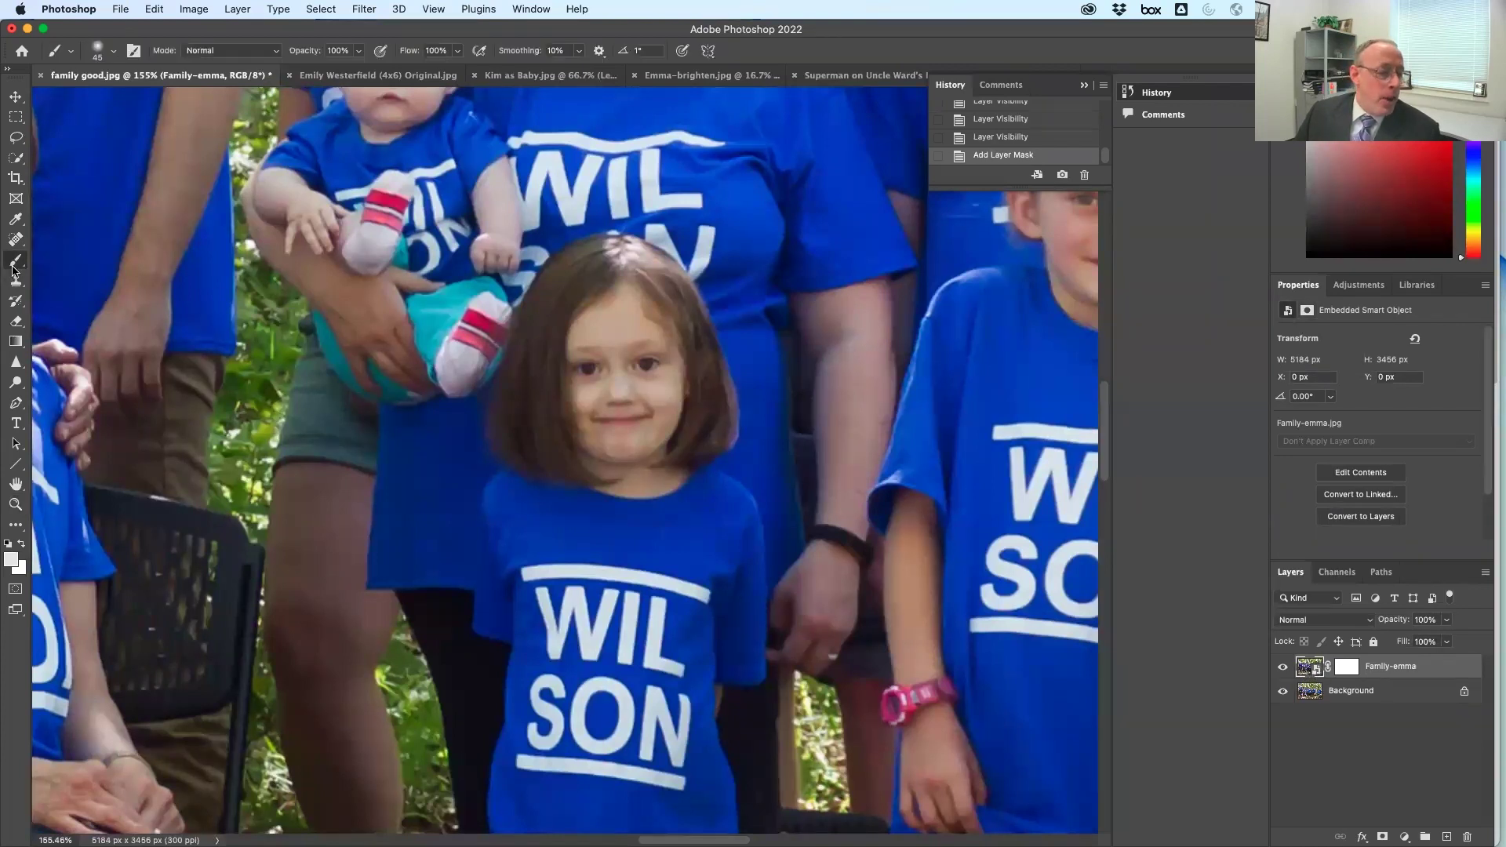
{"action": "left_click", "coordinate": [690, 298]}
{"action": "left_click", "coordinate": [813, 350]}
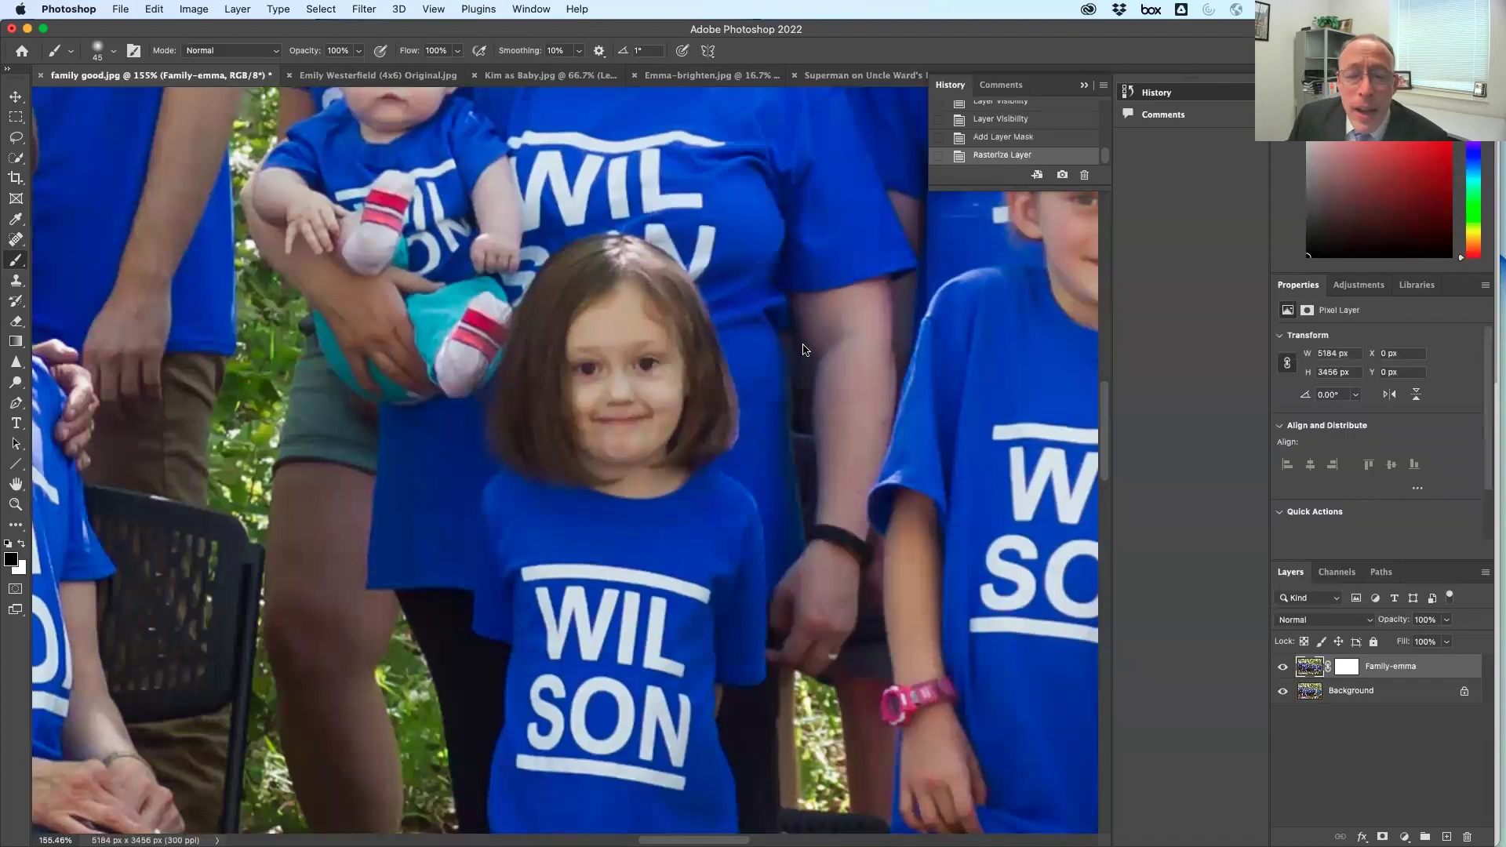
{"action": "mouse_move", "coordinate": [518, 349]}
{"action": "left_mouse_down"}
{"action": "mouse_move", "coordinate": [757, 343]}
{"action": "mouse_move", "coordinate": [643, 251]}
{"action": "mouse_move", "coordinate": [373, 440]}
{"action": "left_mouse_up"}
{"action": "left_click_drag", "start_coordinate": [306, 478], "coordinate": [666, 577]}
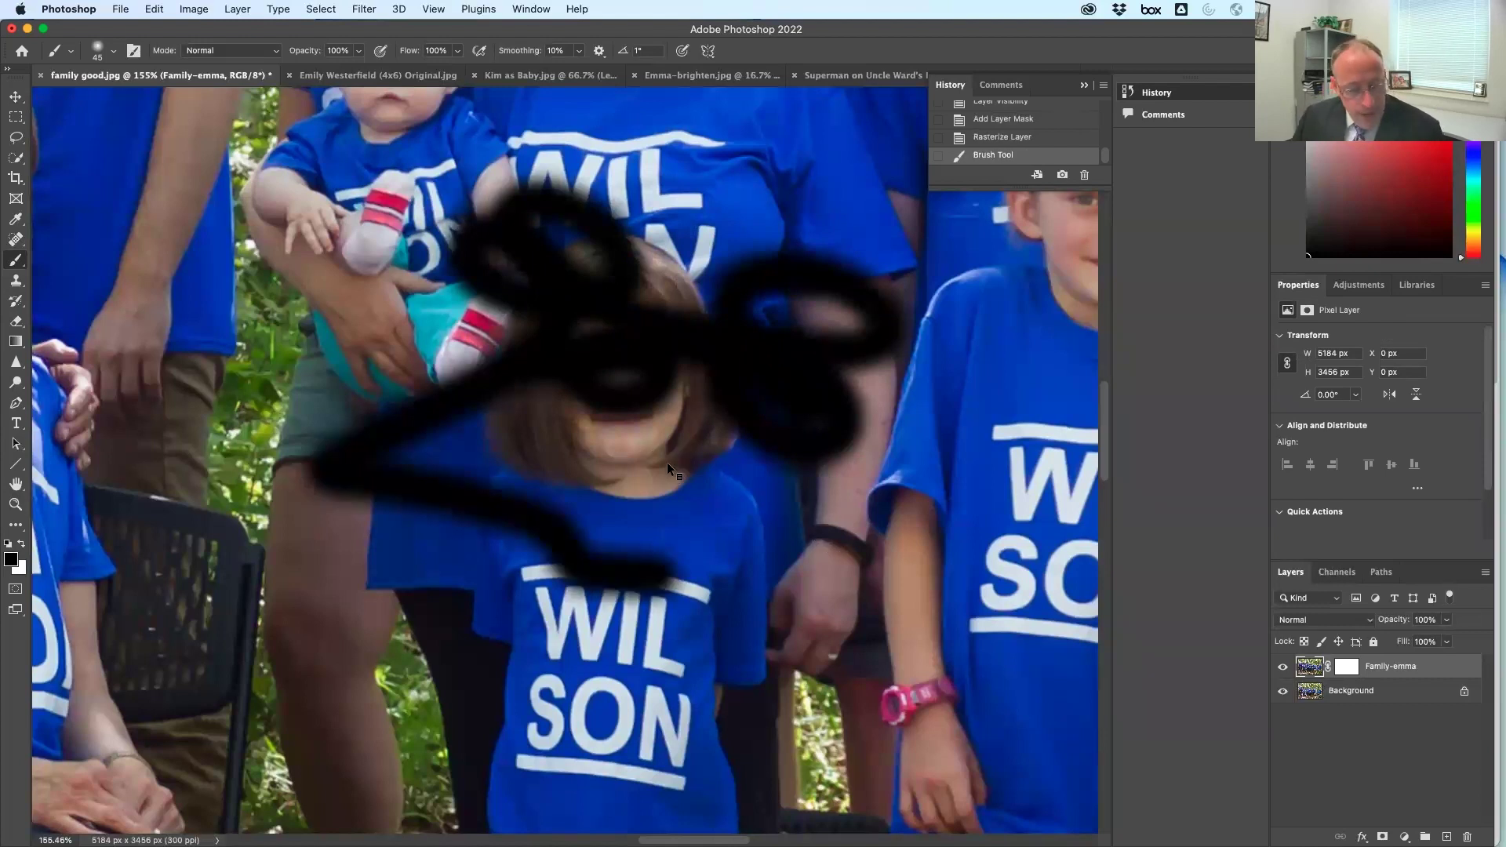
{"action": "key", "text": "super+z"}
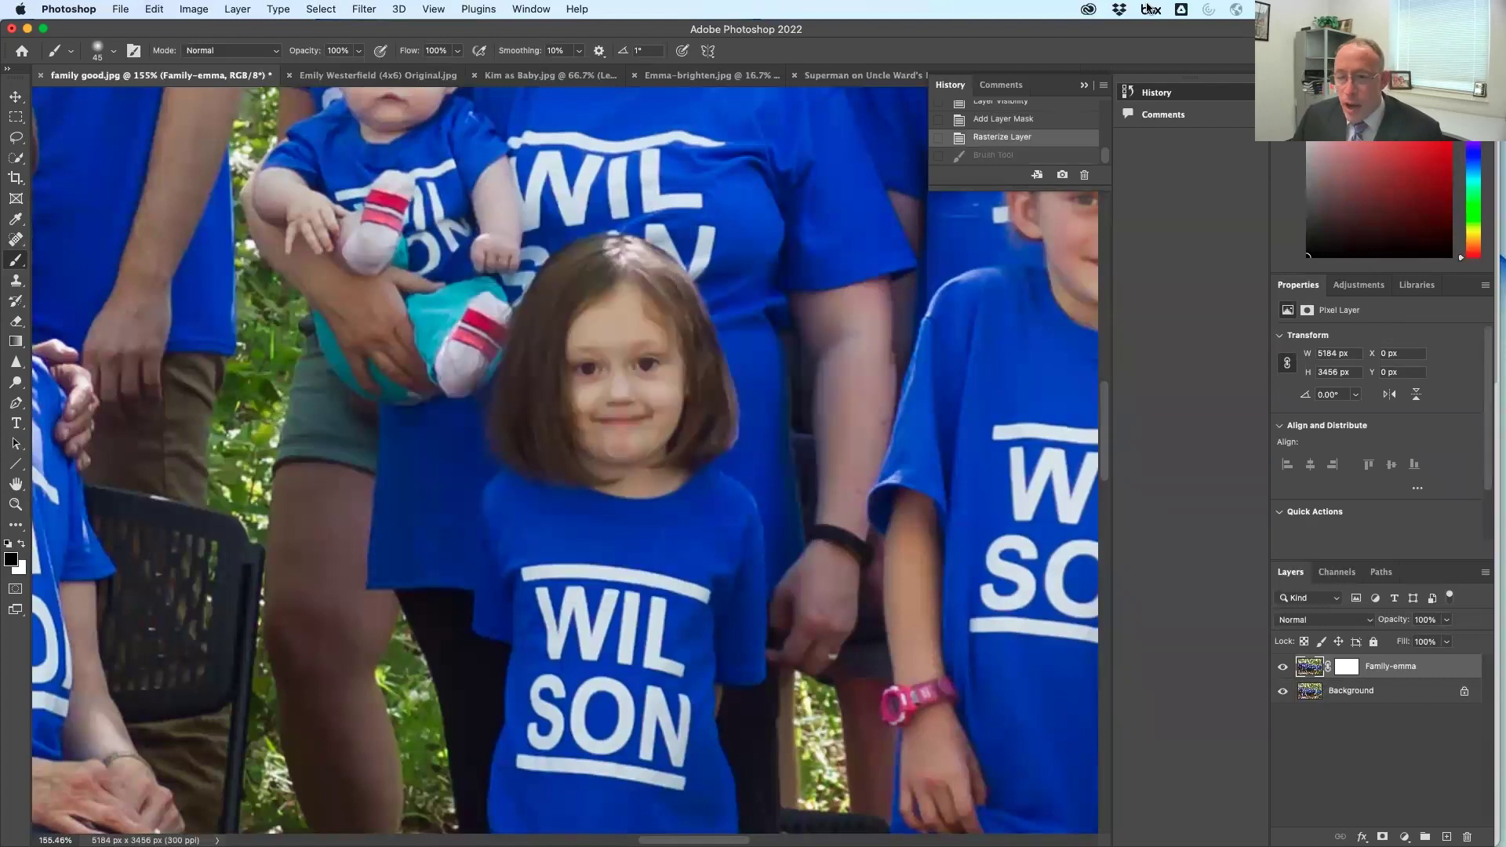
{"action": "left_click", "coordinate": [1347, 668]}
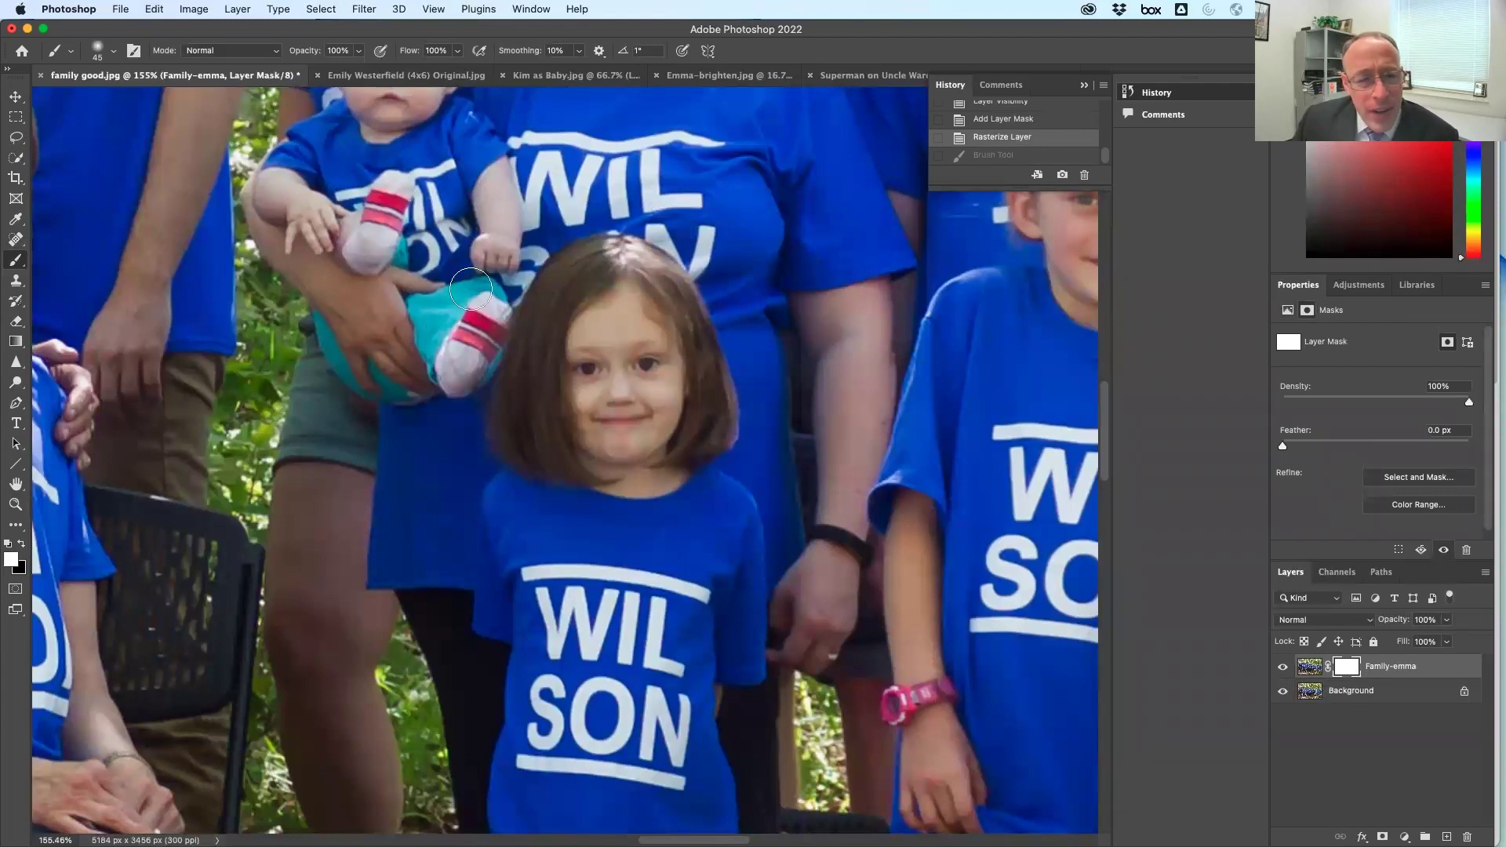
{"action": "key", "text": "super+shift+z"}
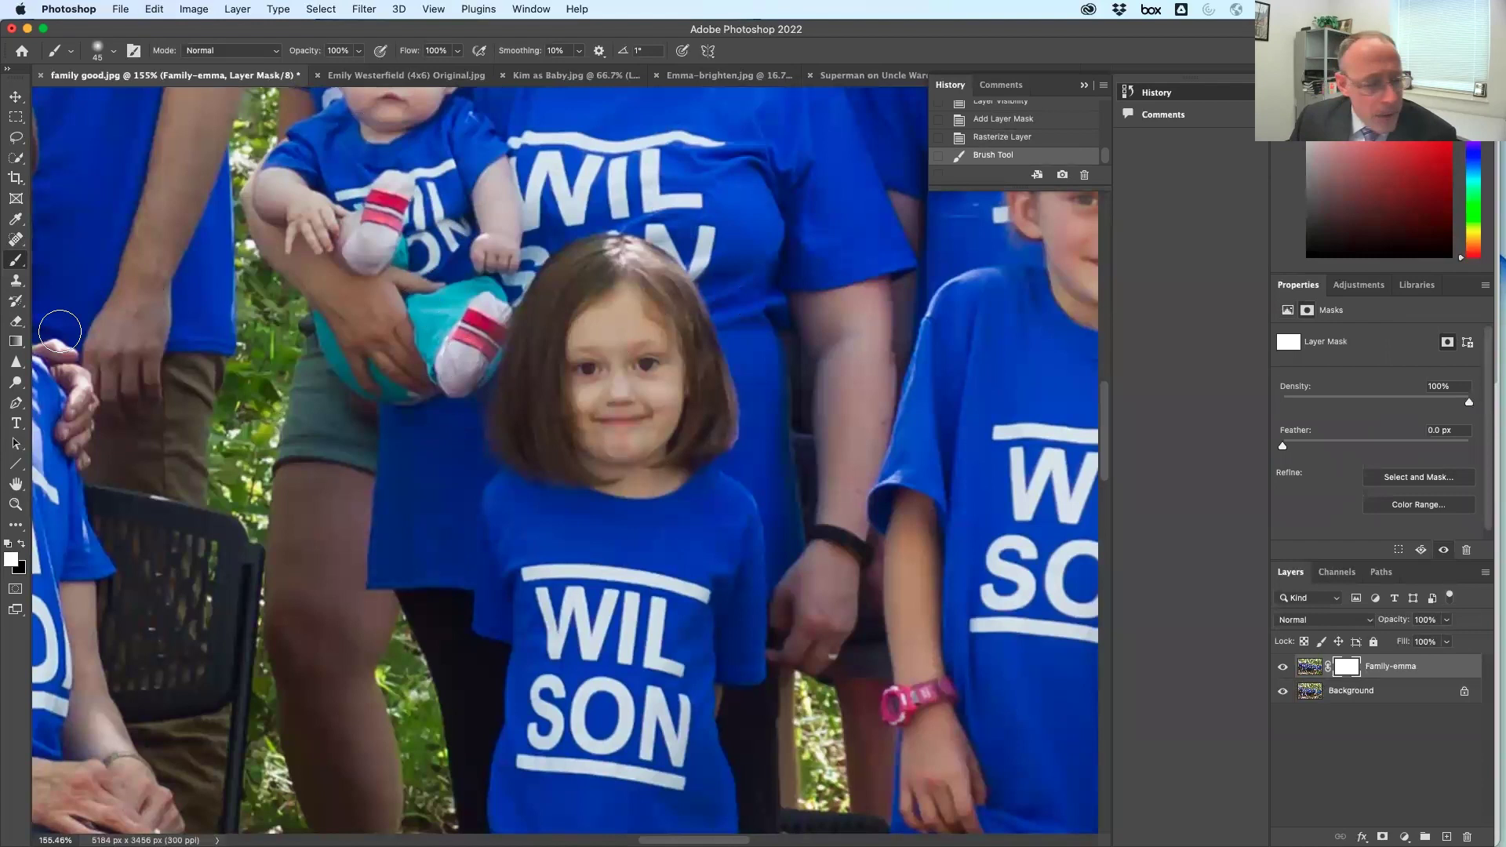
Reset the colours to default black and white and paint over the girl's face
{"action": "left_click", "coordinate": [157, 9]}
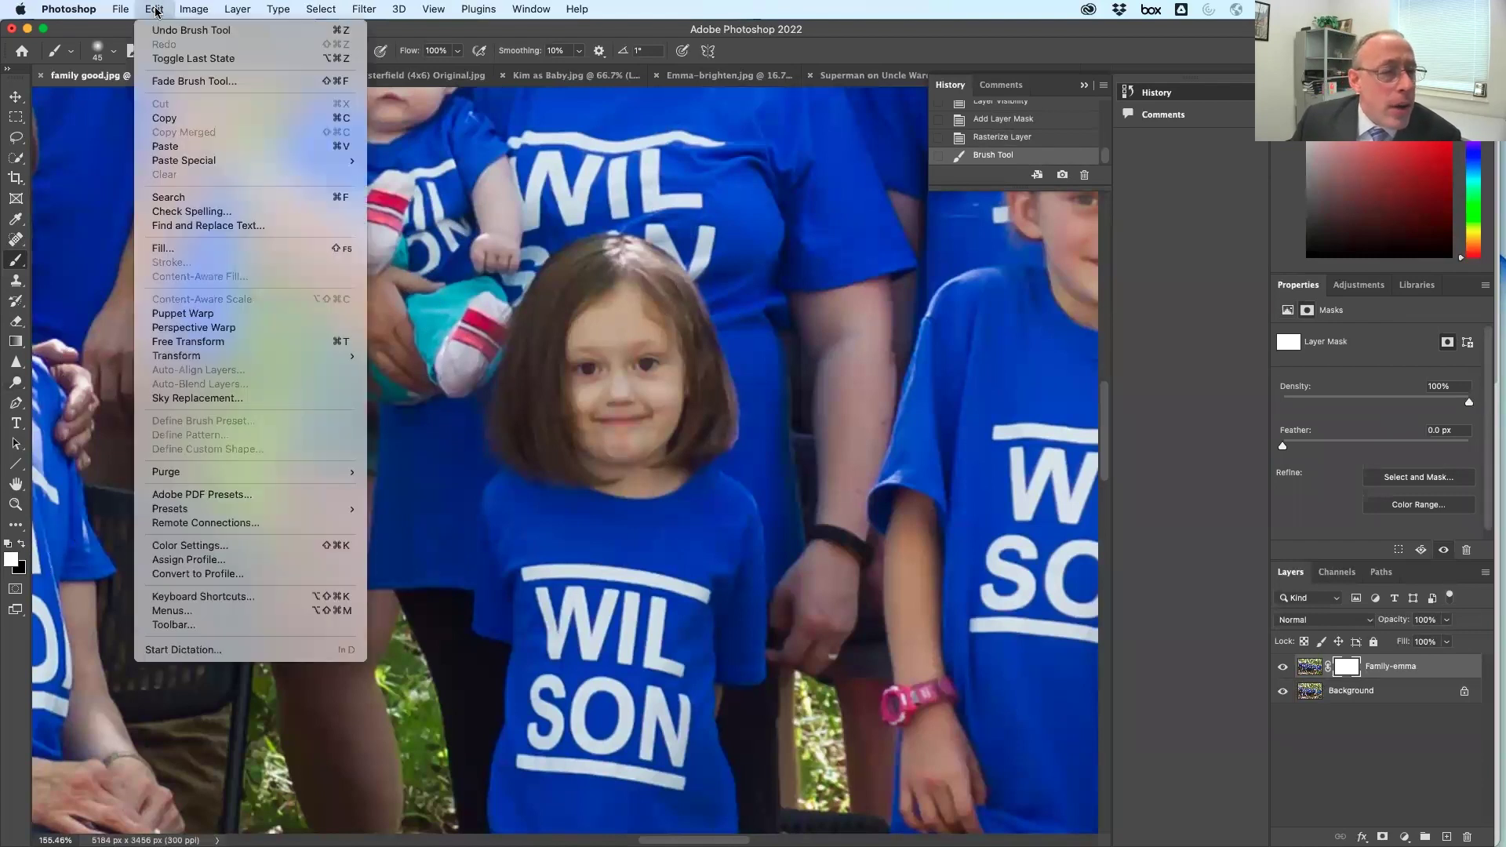
{"action": "left_click", "coordinate": [43, 382]}
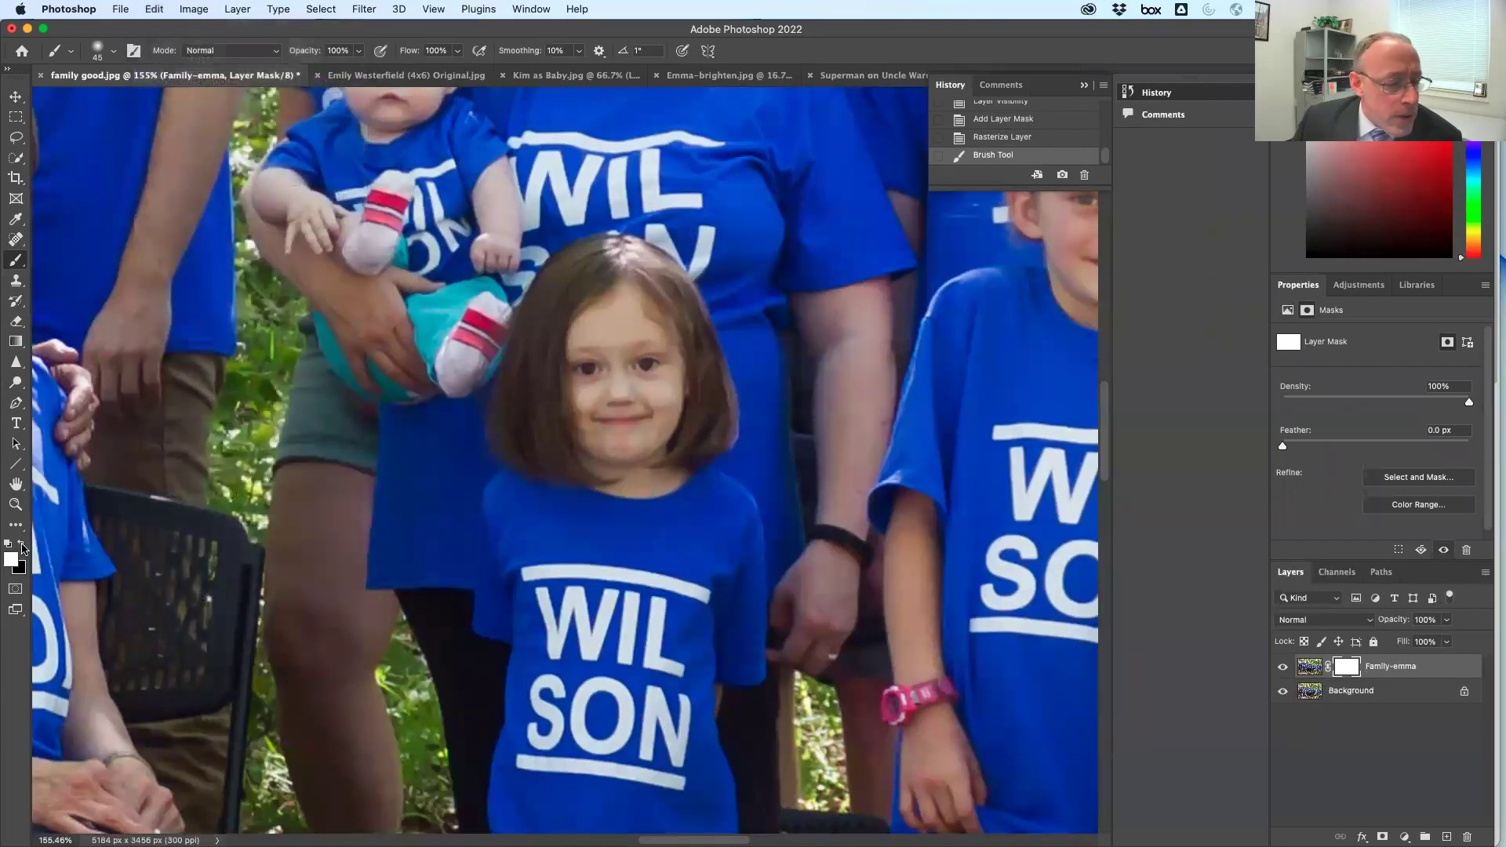
{"action": "left_click", "coordinate": [8, 545]}
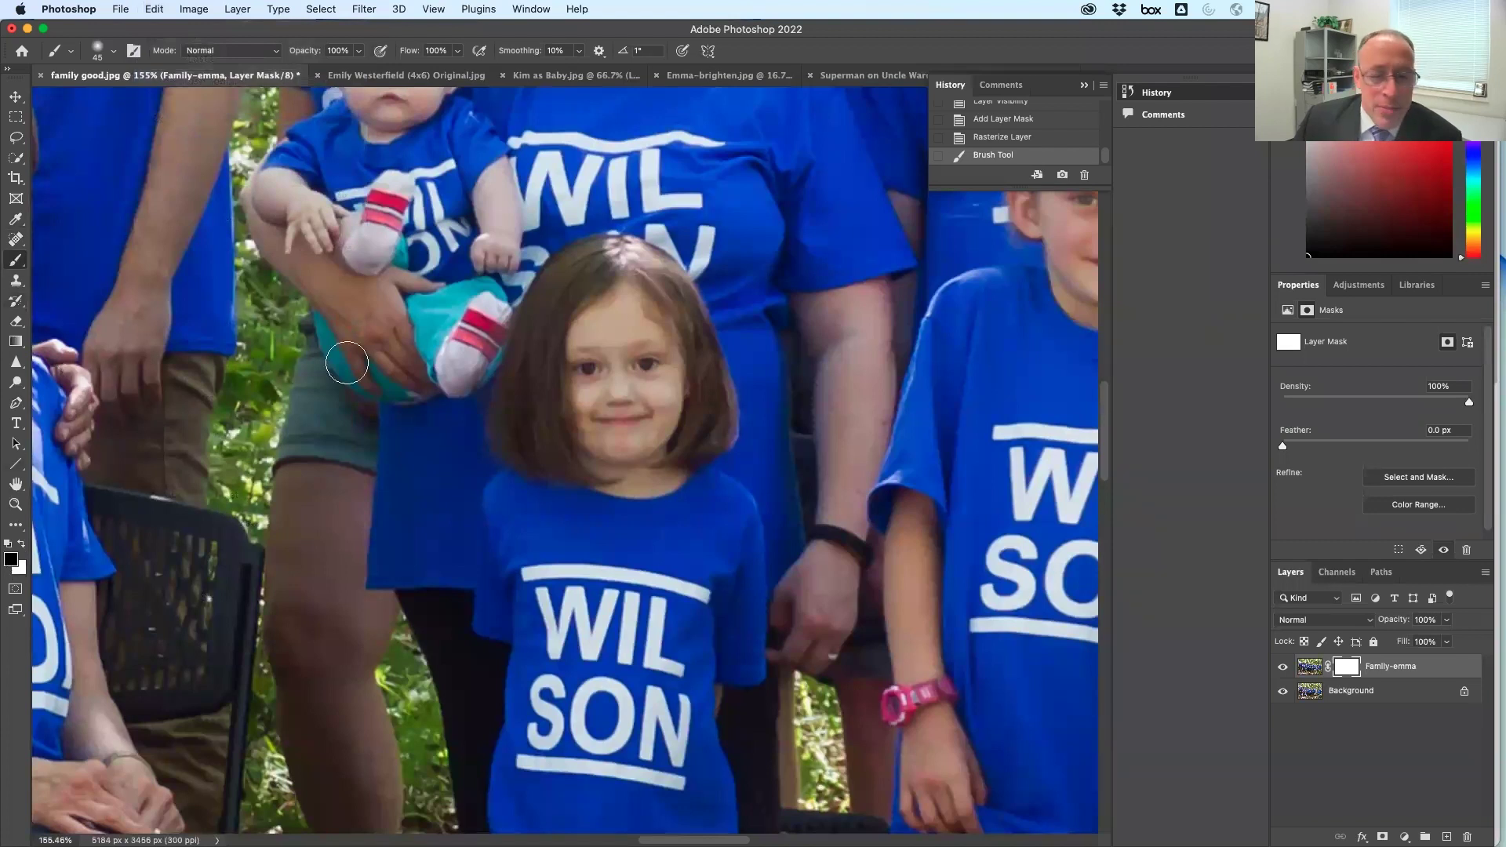
{"action": "mouse_move", "coordinate": [690, 337]}
{"action": "left_mouse_down"}
{"action": "mouse_move", "coordinate": [635, 353]}
{"action": "mouse_move", "coordinate": [696, 208]}
{"action": "mouse_move", "coordinate": [417, 252]}
{"action": "mouse_move", "coordinate": [267, 324]}
{"action": "mouse_move", "coordinate": [388, 270]}
{"action": "mouse_move", "coordinate": [320, 220]}
{"action": "mouse_move", "coordinate": [281, 209]}
{"action": "mouse_move", "coordinate": [717, 441]}
{"action": "mouse_move", "coordinate": [654, 520]}
{"action": "mouse_move", "coordinate": [737, 363]}
{"action": "mouse_move", "coordinate": [696, 454]}
{"action": "mouse_move", "coordinate": [519, 492]}
{"action": "mouse_move", "coordinate": [581, 407]}
{"action": "mouse_move", "coordinate": [438, 385]}
{"action": "mouse_move", "coordinate": [633, 398]}
{"action": "mouse_move", "coordinate": [940, 626]}
{"action": "mouse_move", "coordinate": [802, 688]}
{"action": "mouse_move", "coordinate": [794, 745]}
{"action": "mouse_move", "coordinate": [562, 581]}
{"action": "mouse_move", "coordinate": [688, 516]}
{"action": "mouse_move", "coordinate": [665, 470]}
{"action": "mouse_move", "coordinate": [839, 494]}
{"action": "mouse_move", "coordinate": [824, 378]}
{"action": "mouse_move", "coordinate": [635, 358]}
{"action": "mouse_move", "coordinate": [499, 284]}
{"action": "mouse_move", "coordinate": [550, 292]}
{"action": "left_mouse_up"}
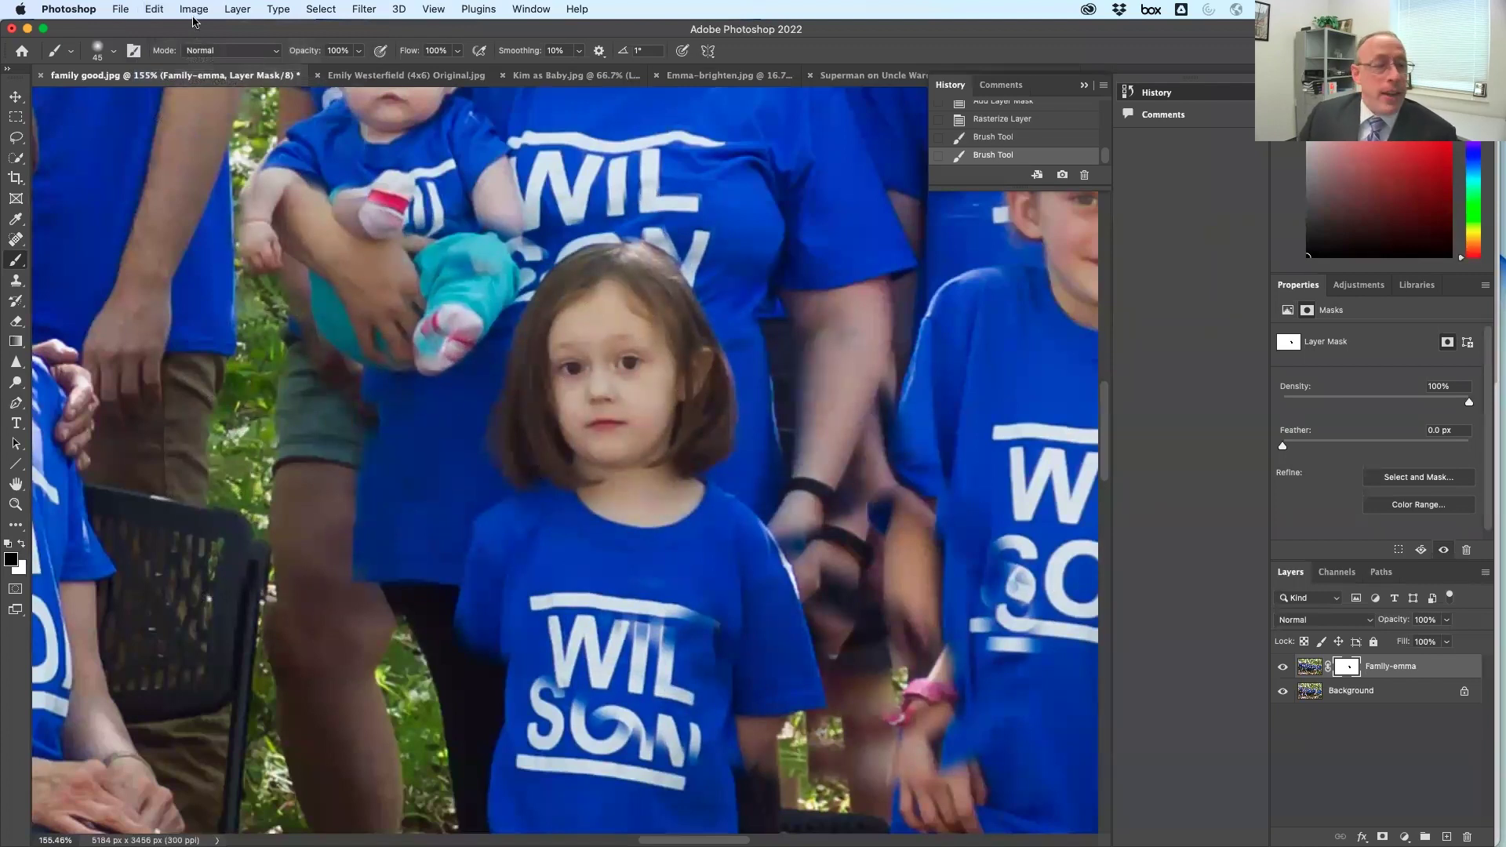
Fill the Family-emma layer mask with Black via Edit > Fill
{"action": "left_click", "coordinate": [152, 9]}
{"action": "left_click", "coordinate": [229, 248]}
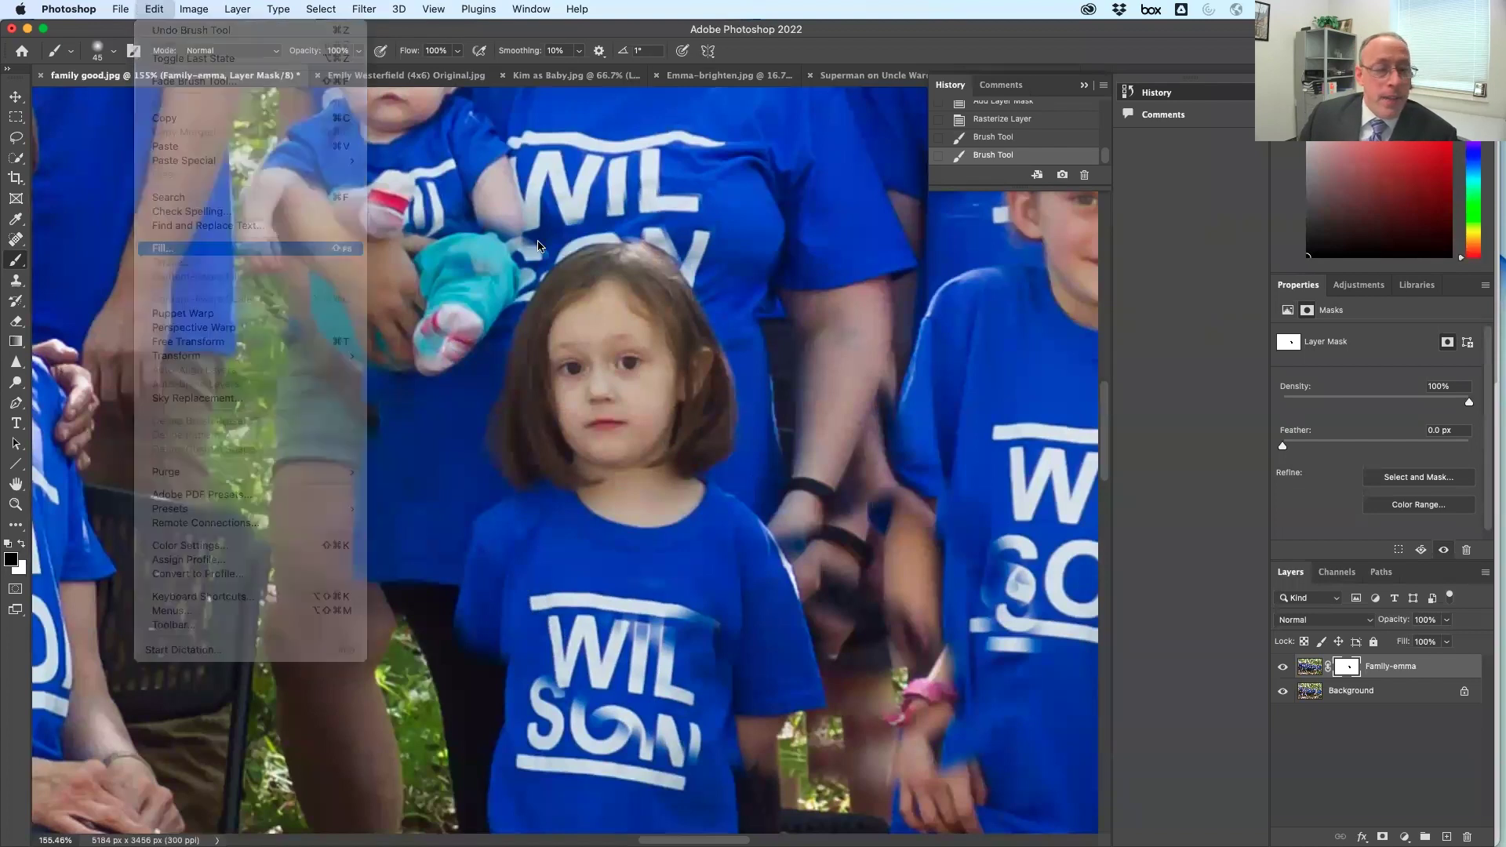
{"action": "left_click", "coordinate": [804, 346]}
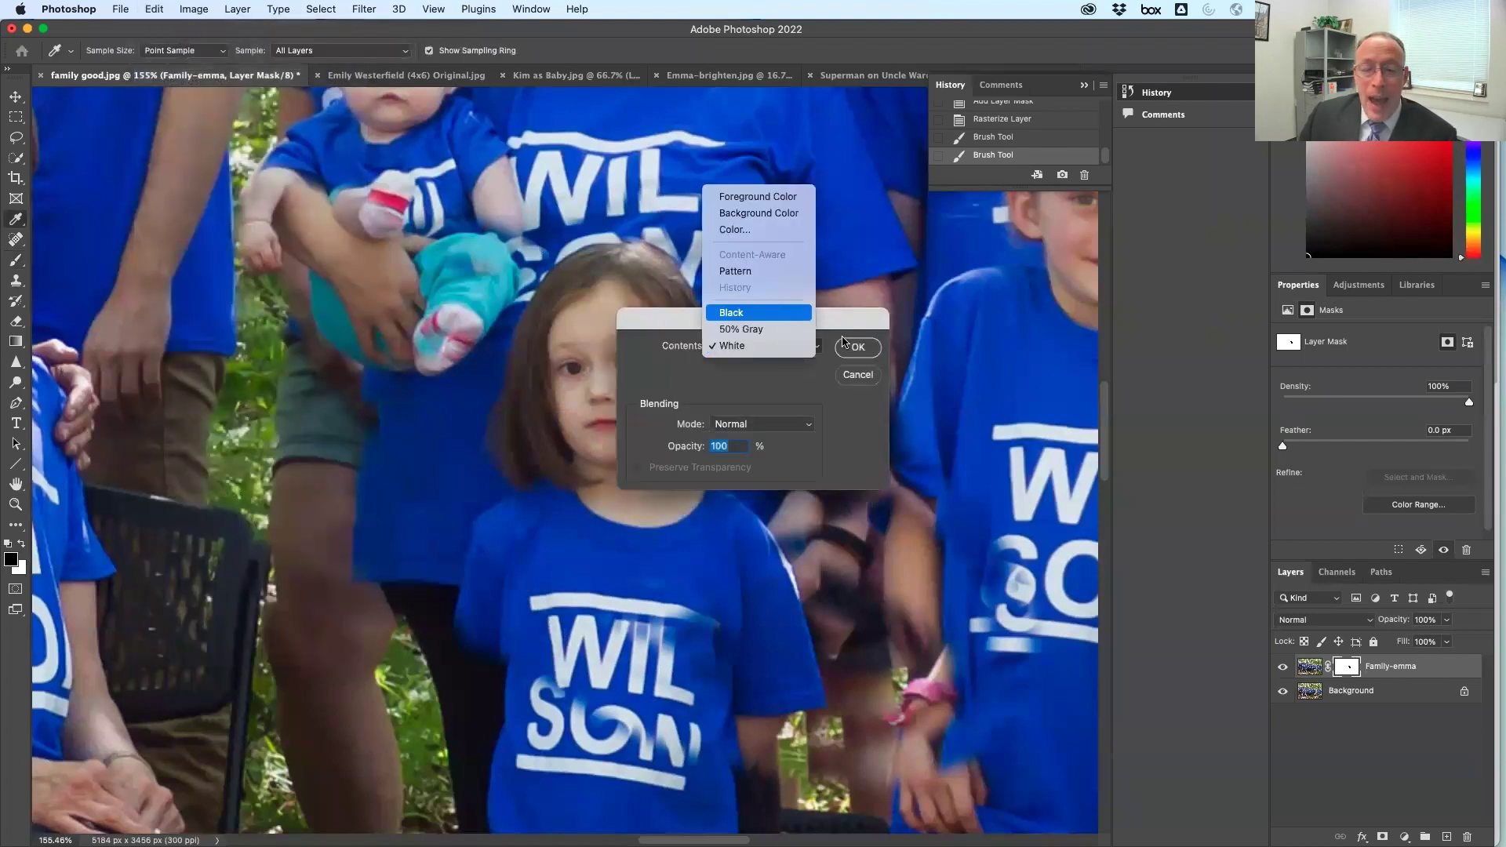
{"action": "left_click", "coordinate": [782, 312]}
{"action": "left_click", "coordinate": [858, 347]}
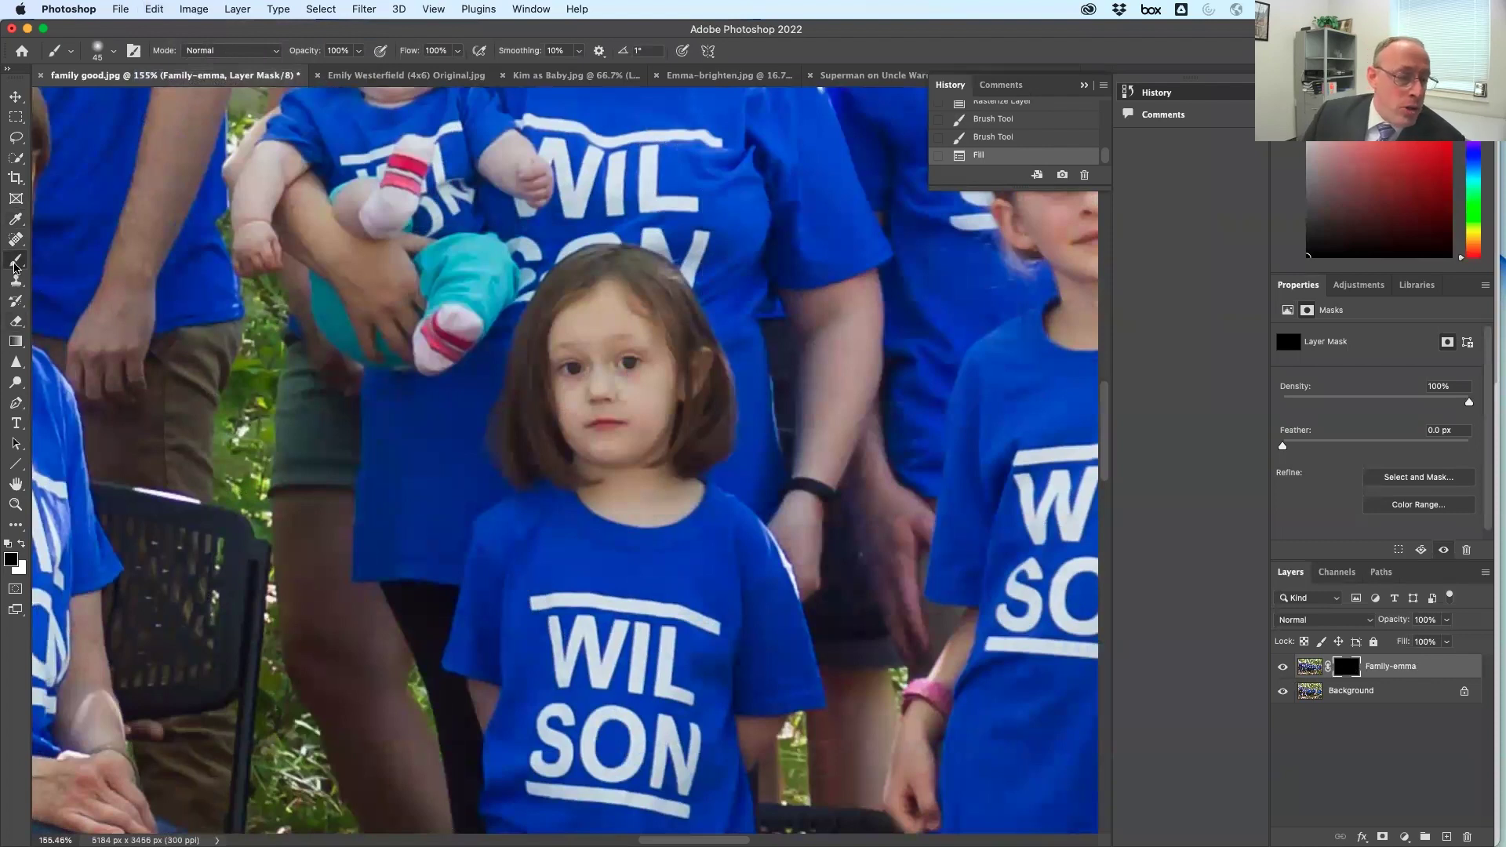
{"action": "left_click", "coordinate": [8, 545]}
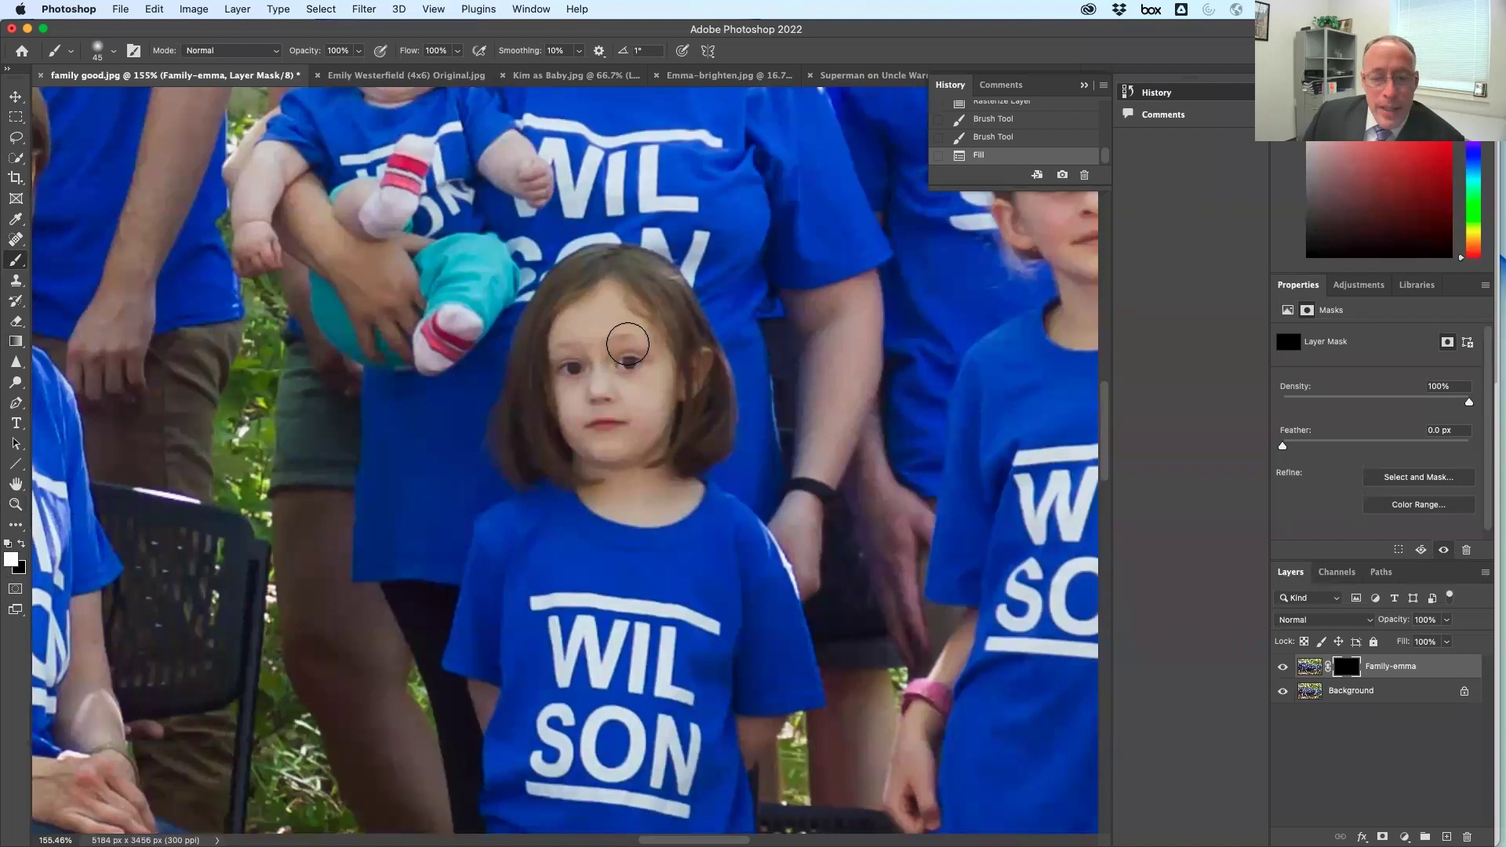
Set brush Hardness to 0% and paint white on the mask over the girl's face
{"action": "left_click", "coordinate": [115, 50]}
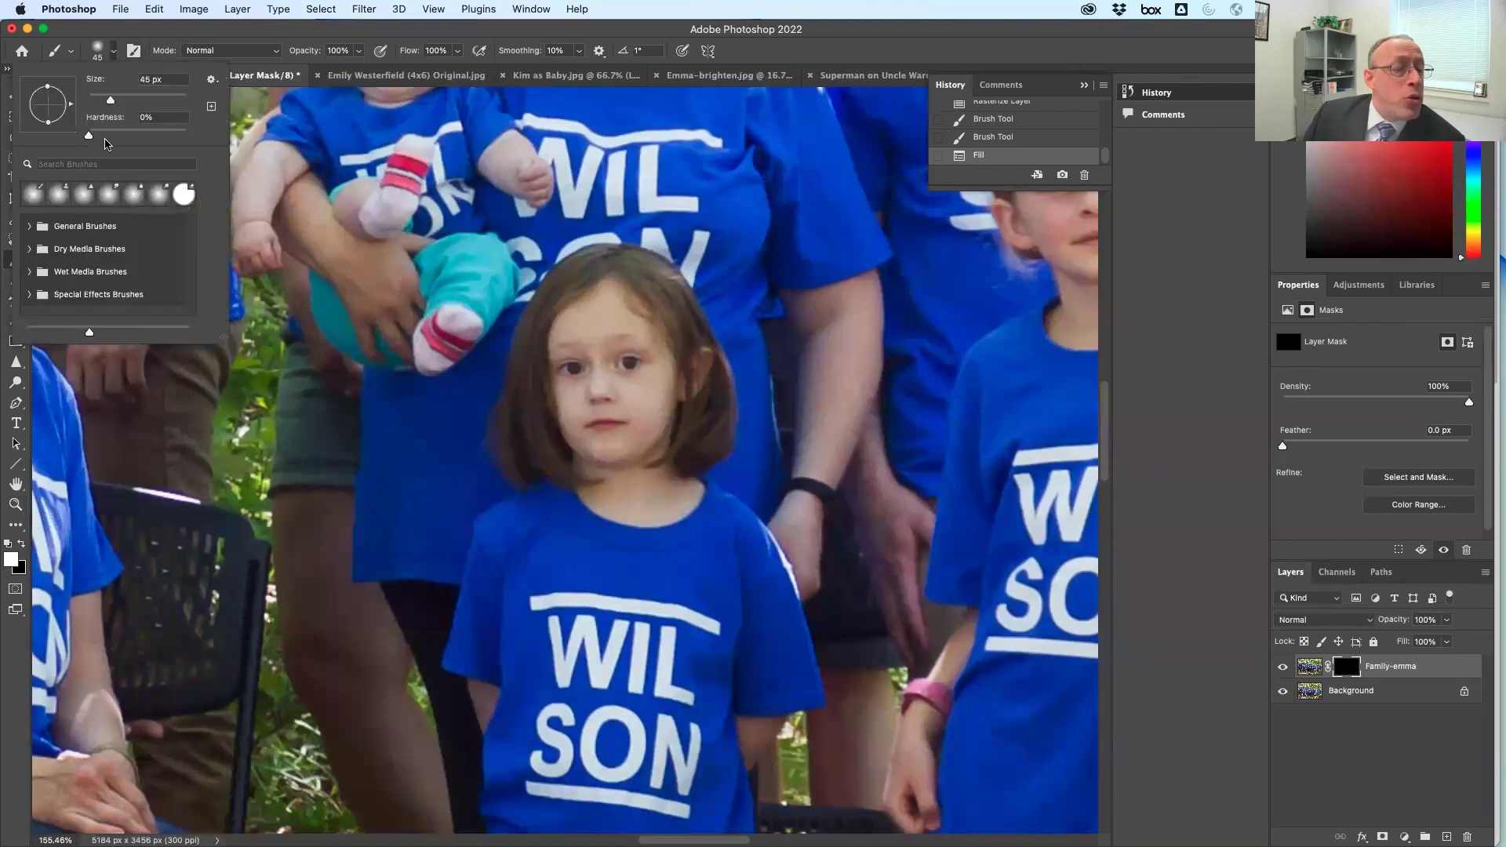
{"action": "left_click", "coordinate": [89, 135]}
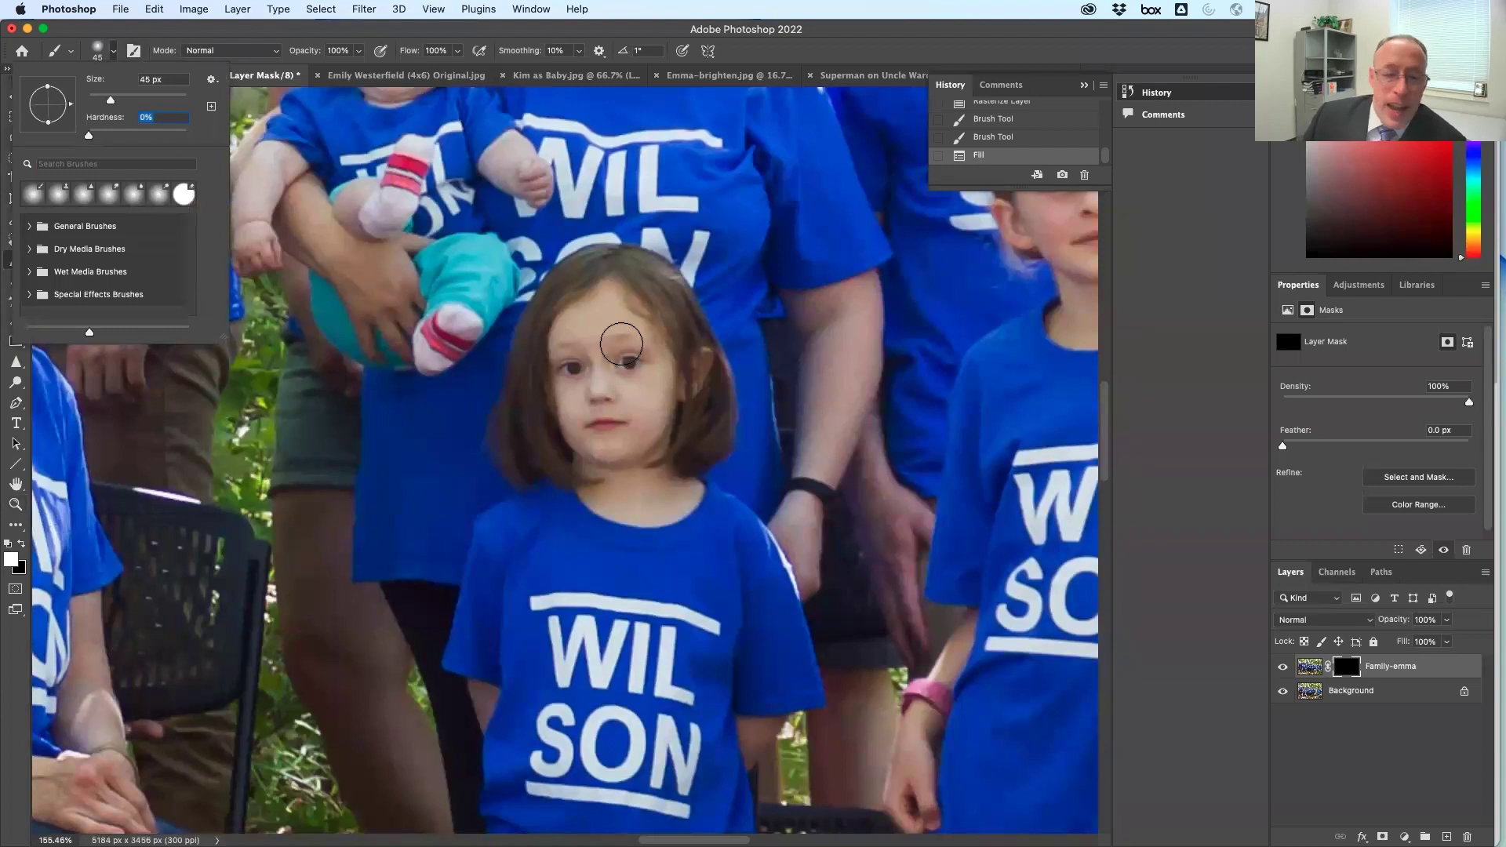
{"action": "left_click", "coordinate": [92, 48]}
{"action": "mouse_move", "coordinate": [596, 367]}
{"action": "left_mouse_down"}
{"action": "mouse_move", "coordinate": [647, 358]}
{"action": "mouse_move", "coordinate": [581, 363]}
{"action": "mouse_move", "coordinate": [630, 369]}
{"action": "mouse_move", "coordinate": [620, 353]}
{"action": "mouse_move", "coordinate": [569, 388]}
{"action": "mouse_move", "coordinate": [620, 355]}
{"action": "mouse_move", "coordinate": [557, 373]}
{"action": "mouse_move", "coordinate": [612, 334]}
{"action": "mouse_move", "coordinate": [549, 375]}
{"action": "mouse_move", "coordinate": [576, 341]}
{"action": "mouse_move", "coordinate": [562, 322]}
{"action": "mouse_move", "coordinate": [549, 330]}
{"action": "mouse_move", "coordinate": [573, 280]}
{"action": "mouse_move", "coordinate": [595, 275]}
{"action": "mouse_move", "coordinate": [648, 283]}
{"action": "mouse_move", "coordinate": [667, 307]}
{"action": "mouse_move", "coordinate": [613, 267]}
{"action": "mouse_move", "coordinate": [585, 276]}
{"action": "mouse_move", "coordinate": [631, 278]}
{"action": "mouse_move", "coordinate": [689, 319]}
{"action": "mouse_move", "coordinate": [698, 383]}
{"action": "mouse_move", "coordinate": [648, 332]}
{"action": "mouse_move", "coordinate": [593, 400]}
{"action": "mouse_move", "coordinate": [640, 343]}
{"action": "mouse_move", "coordinate": [609, 444]}
{"action": "mouse_move", "coordinate": [590, 366]}
{"action": "mouse_move", "coordinate": [583, 413]}
{"action": "mouse_move", "coordinate": [571, 358]}
{"action": "mouse_move", "coordinate": [565, 449]}
{"action": "mouse_move", "coordinate": [607, 416]}
{"action": "mouse_move", "coordinate": [604, 467]}
{"action": "mouse_move", "coordinate": [652, 374]}
{"action": "mouse_move", "coordinate": [586, 453]}
{"action": "mouse_move", "coordinate": [678, 392]}
{"action": "mouse_move", "coordinate": [612, 422]}
{"action": "mouse_move", "coordinate": [658, 449]}
{"action": "mouse_move", "coordinate": [691, 373]}
{"action": "mouse_move", "coordinate": [700, 422]}
{"action": "mouse_move", "coordinate": [655, 473]}
{"action": "mouse_move", "coordinate": [630, 467]}
{"action": "mouse_move", "coordinate": [640, 432]}
{"action": "mouse_move", "coordinate": [599, 453]}
{"action": "mouse_move", "coordinate": [585, 422]}
{"action": "mouse_move", "coordinate": [601, 489]}
{"action": "mouse_move", "coordinate": [589, 438]}
{"action": "mouse_move", "coordinate": [565, 492]}
{"action": "mouse_move", "coordinate": [584, 486]}
{"action": "mouse_move", "coordinate": [595, 425]}
{"action": "mouse_move", "coordinate": [625, 404]}
{"action": "mouse_move", "coordinate": [654, 507]}
{"action": "mouse_move", "coordinate": [643, 474]}
{"action": "mouse_move", "coordinate": [678, 477]}
{"action": "left_mouse_up"}
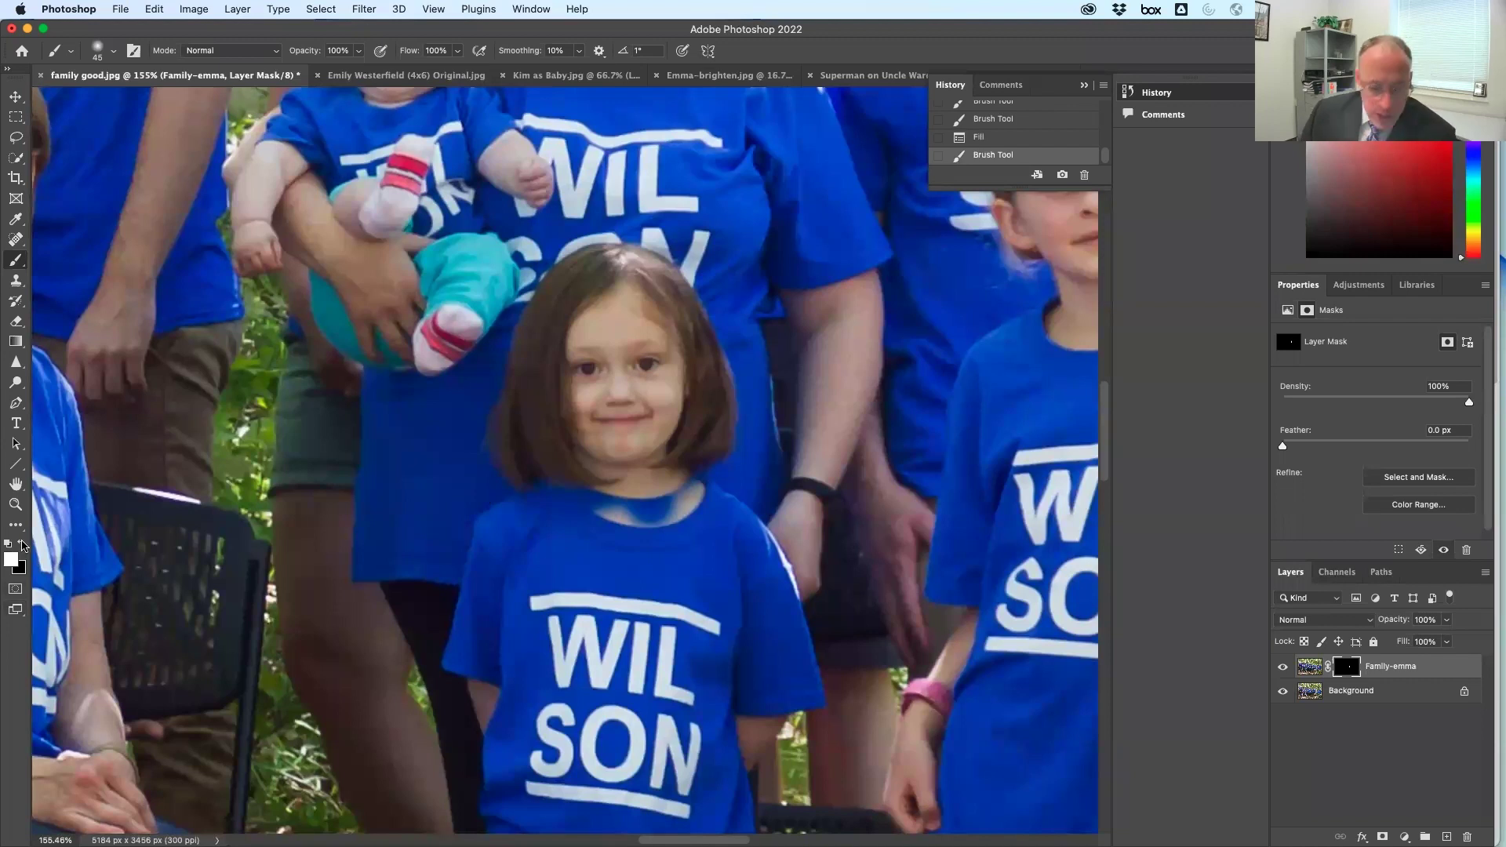
Switch the paint colour to white and repaint the mask along the girl's collar
{"action": "left_click", "coordinate": [25, 545]}
{"action": "left_click", "coordinate": [25, 544]}
{"action": "left_click", "coordinate": [25, 544]}
{"action": "left_click", "coordinate": [25, 545]}
{"action": "left_click", "coordinate": [25, 544]}
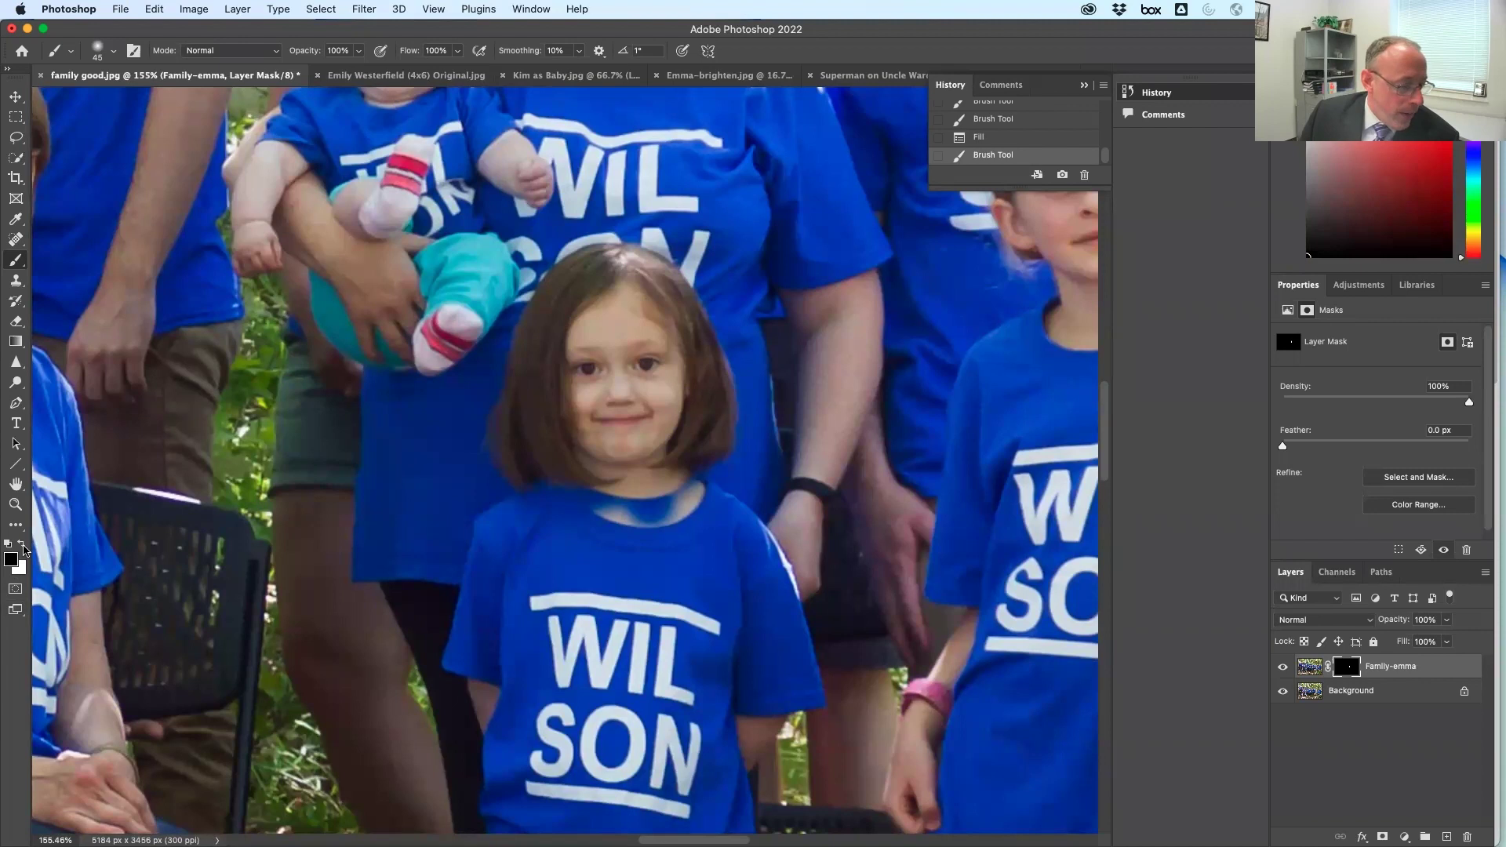
{"action": "left_click", "coordinate": [24, 548]}
{"action": "left_click", "coordinate": [23, 548]}
{"action": "left_click", "coordinate": [23, 548]}
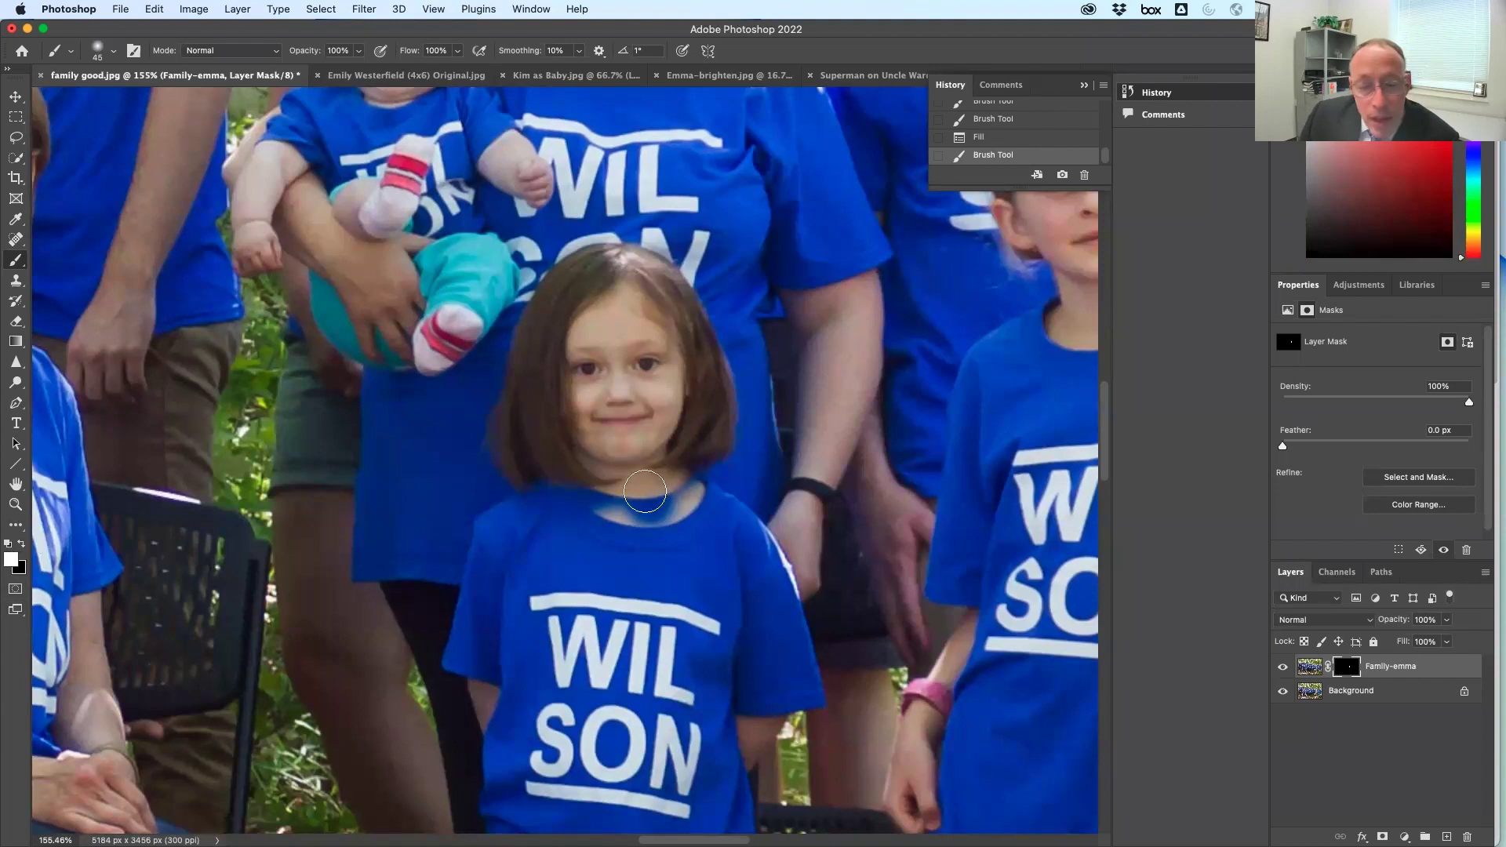
{"action": "mouse_move", "coordinate": [627, 507]}
{"action": "left_mouse_down"}
{"action": "mouse_move", "coordinate": [614, 476]}
{"action": "mouse_move", "coordinate": [673, 513]}
{"action": "mouse_move", "coordinate": [682, 500]}
{"action": "mouse_move", "coordinate": [623, 520]}
{"action": "mouse_move", "coordinate": [683, 492]}
{"action": "mouse_move", "coordinate": [558, 515]}
{"action": "mouse_move", "coordinate": [603, 542]}
{"action": "mouse_move", "coordinate": [588, 488]}
{"action": "mouse_move", "coordinate": [556, 572]}
{"action": "mouse_move", "coordinate": [671, 479]}
{"action": "mouse_move", "coordinate": [662, 510]}
{"action": "mouse_move", "coordinate": [699, 592]}
{"action": "mouse_move", "coordinate": [681, 588]}
{"action": "mouse_move", "coordinate": [681, 559]}
{"action": "mouse_move", "coordinate": [666, 639]}
{"action": "mouse_move", "coordinate": [670, 592]}
{"action": "mouse_move", "coordinate": [630, 581]}
{"action": "mouse_move", "coordinate": [556, 649]}
{"action": "mouse_move", "coordinate": [514, 610]}
{"action": "left_mouse_up"}
{"action": "key", "text": "x"}
{"action": "key", "text": "x"}
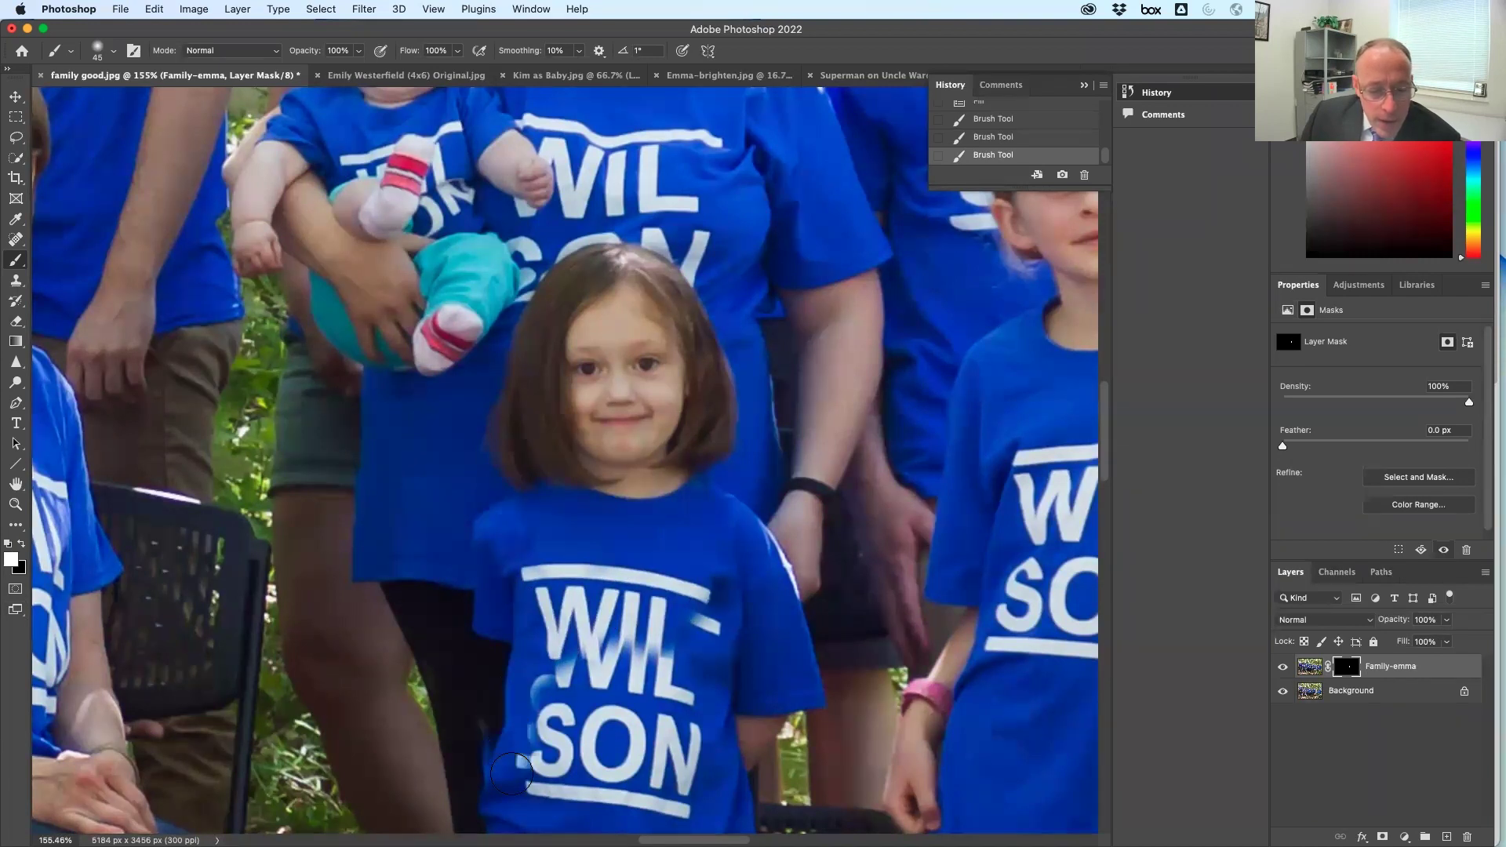
Paint black on the mask over the WILSON lettering and collar to remove the ghosting
{"action": "mouse_move", "coordinate": [532, 730]}
{"action": "left_mouse_down"}
{"action": "mouse_move", "coordinate": [557, 757]}
{"action": "mouse_move", "coordinate": [580, 645]}
{"action": "mouse_move", "coordinate": [565, 756]}
{"action": "mouse_move", "coordinate": [600, 780]}
{"action": "mouse_move", "coordinate": [717, 592]}
{"action": "mouse_move", "coordinate": [653, 770]}
{"action": "mouse_move", "coordinate": [681, 766]}
{"action": "mouse_move", "coordinate": [688, 732]}
{"action": "mouse_move", "coordinate": [547, 794]}
{"action": "mouse_move", "coordinate": [631, 799]}
{"action": "mouse_move", "coordinate": [665, 773]}
{"action": "left_mouse_up"}
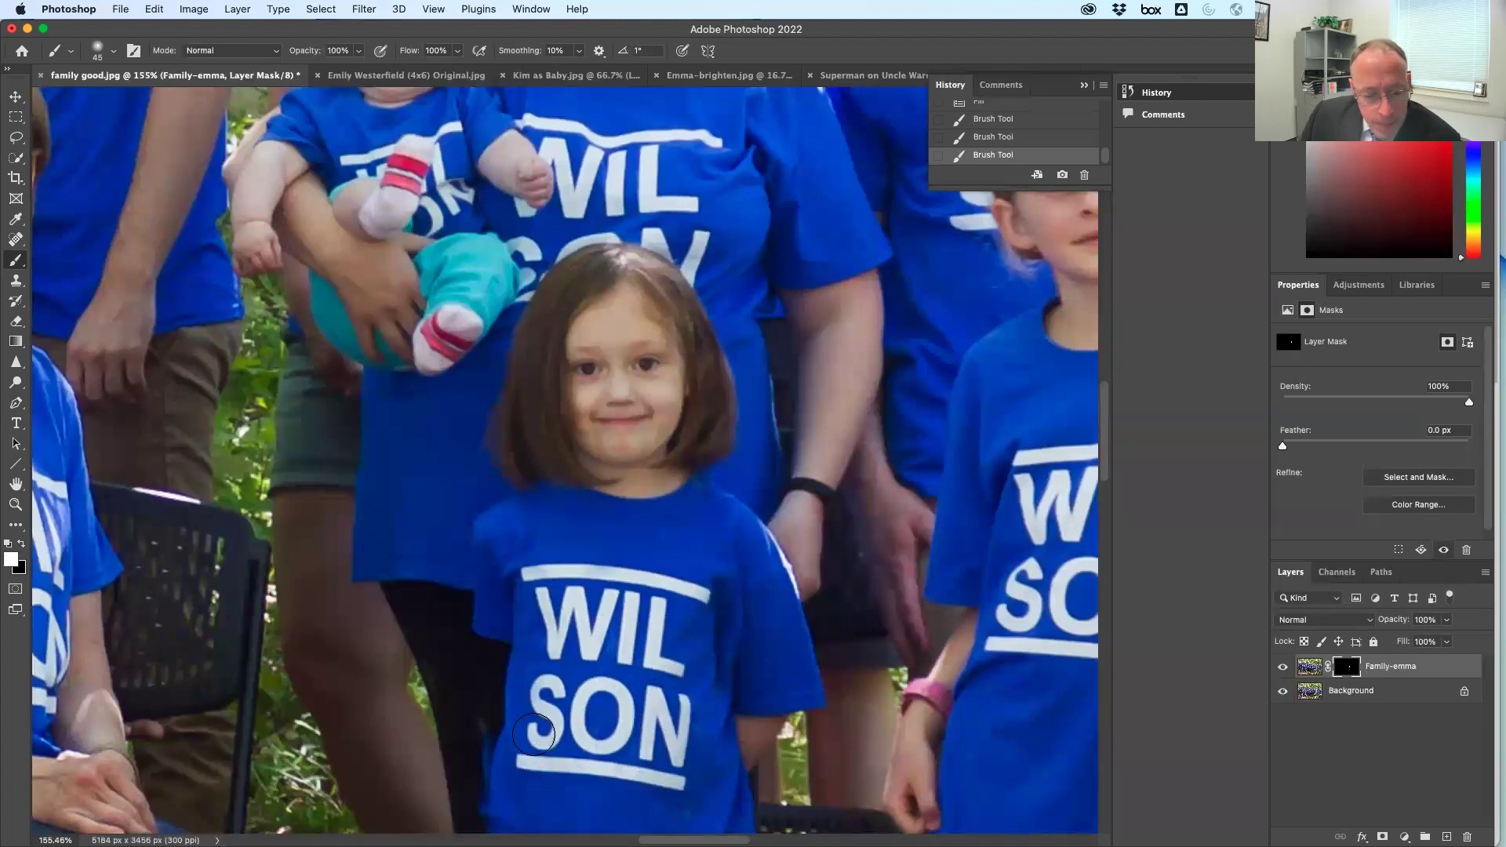
{"action": "left_click_drag", "start_coordinate": [518, 776], "coordinate": [640, 780]}
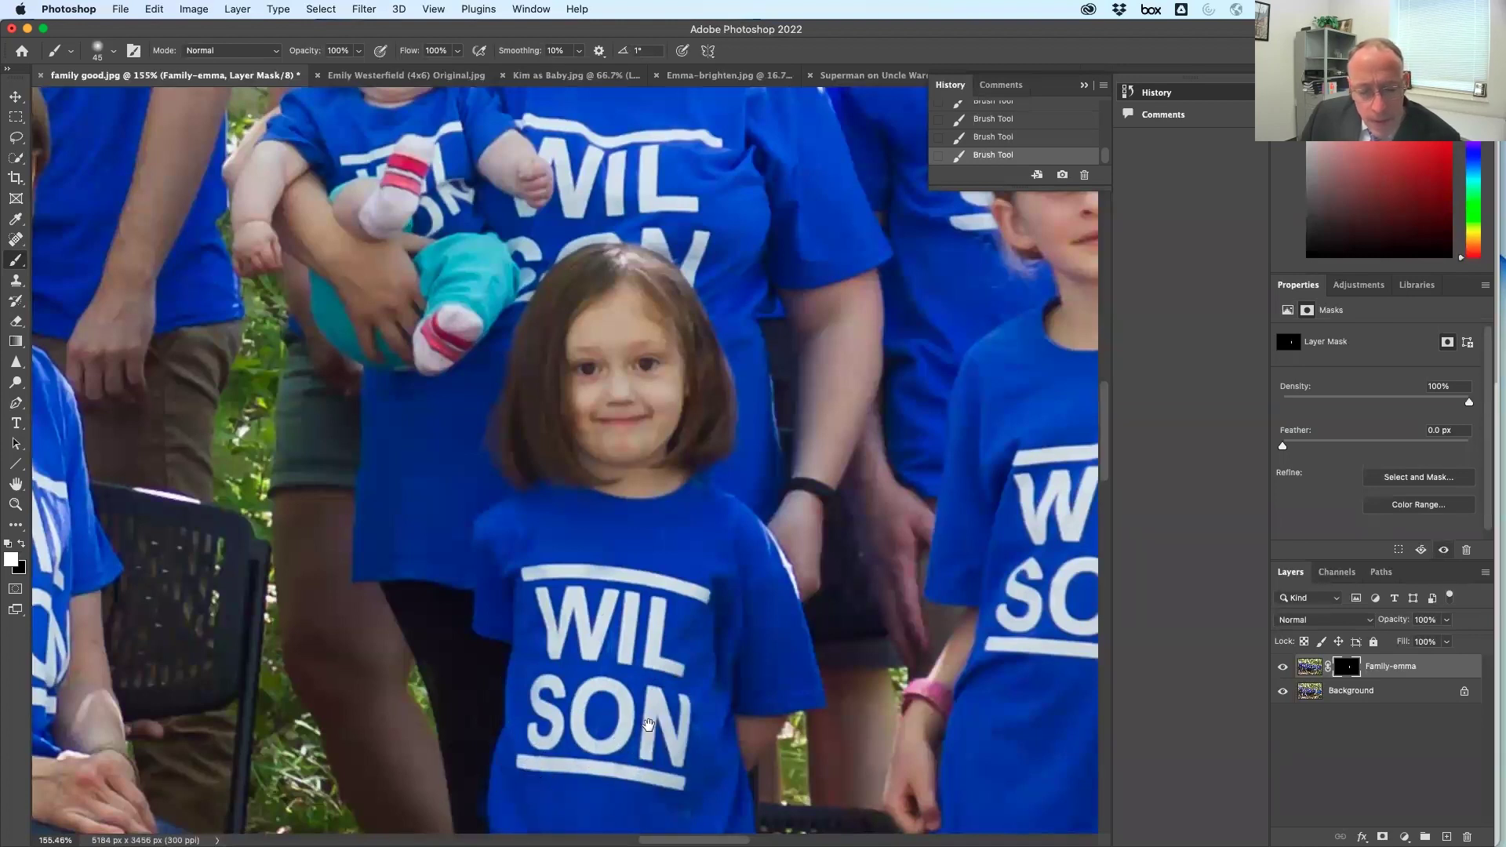
{"action": "scroll", "coordinate": [640, 741], "scroll_direction": "down", "scroll_amount": 5}
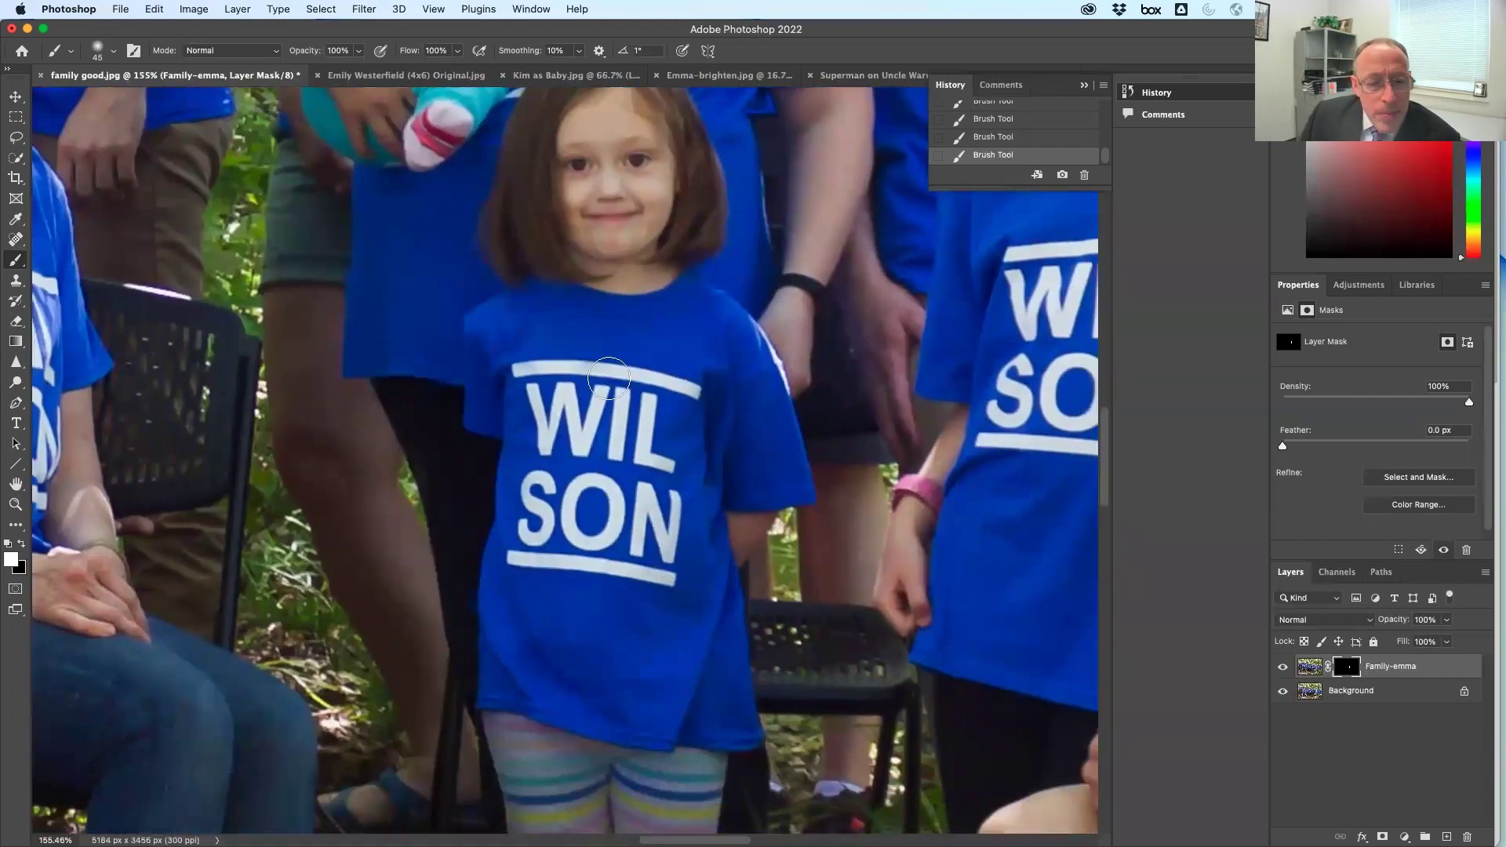
{"action": "scroll", "coordinate": [628, 397], "scroll_direction": "up", "scroll_amount": 4}
Toggle the Family-emma layer on and off to compare faces, leaving it visible
{"action": "left_click", "coordinate": [1284, 667]}
{"action": "left_click", "coordinate": [1284, 667]}
{"action": "left_click", "coordinate": [1284, 667]}
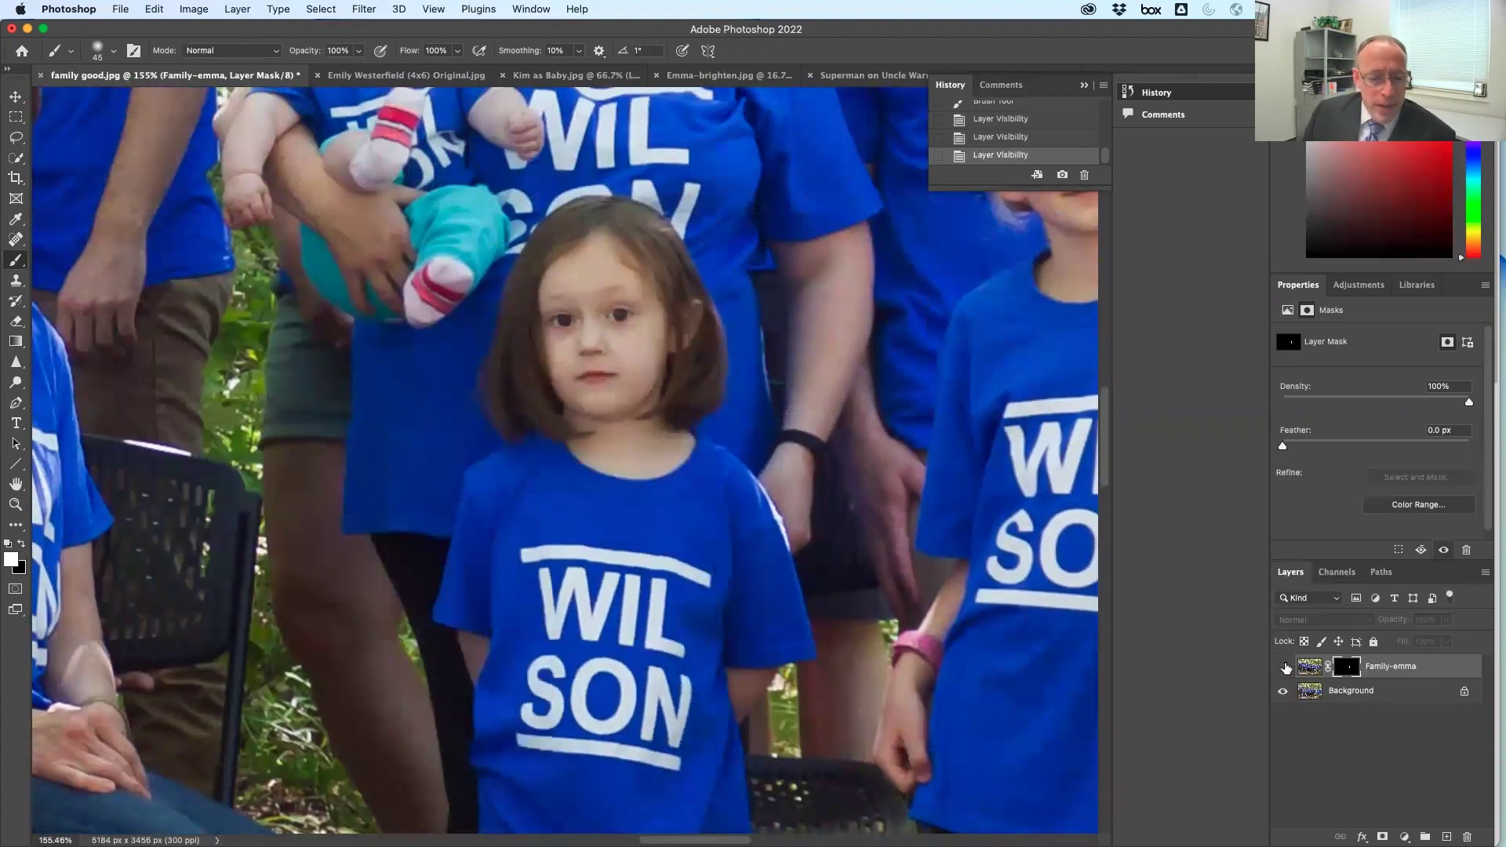
{"action": "left_click", "coordinate": [1283, 667]}
{"action": "left_click", "coordinate": [1284, 667]}
{"action": "left_click", "coordinate": [1285, 666]}
{"action": "left_click", "coordinate": [1284, 667]}
{"action": "left_click", "coordinate": [1284, 667]}
{"action": "left_click", "coordinate": [1285, 667]}
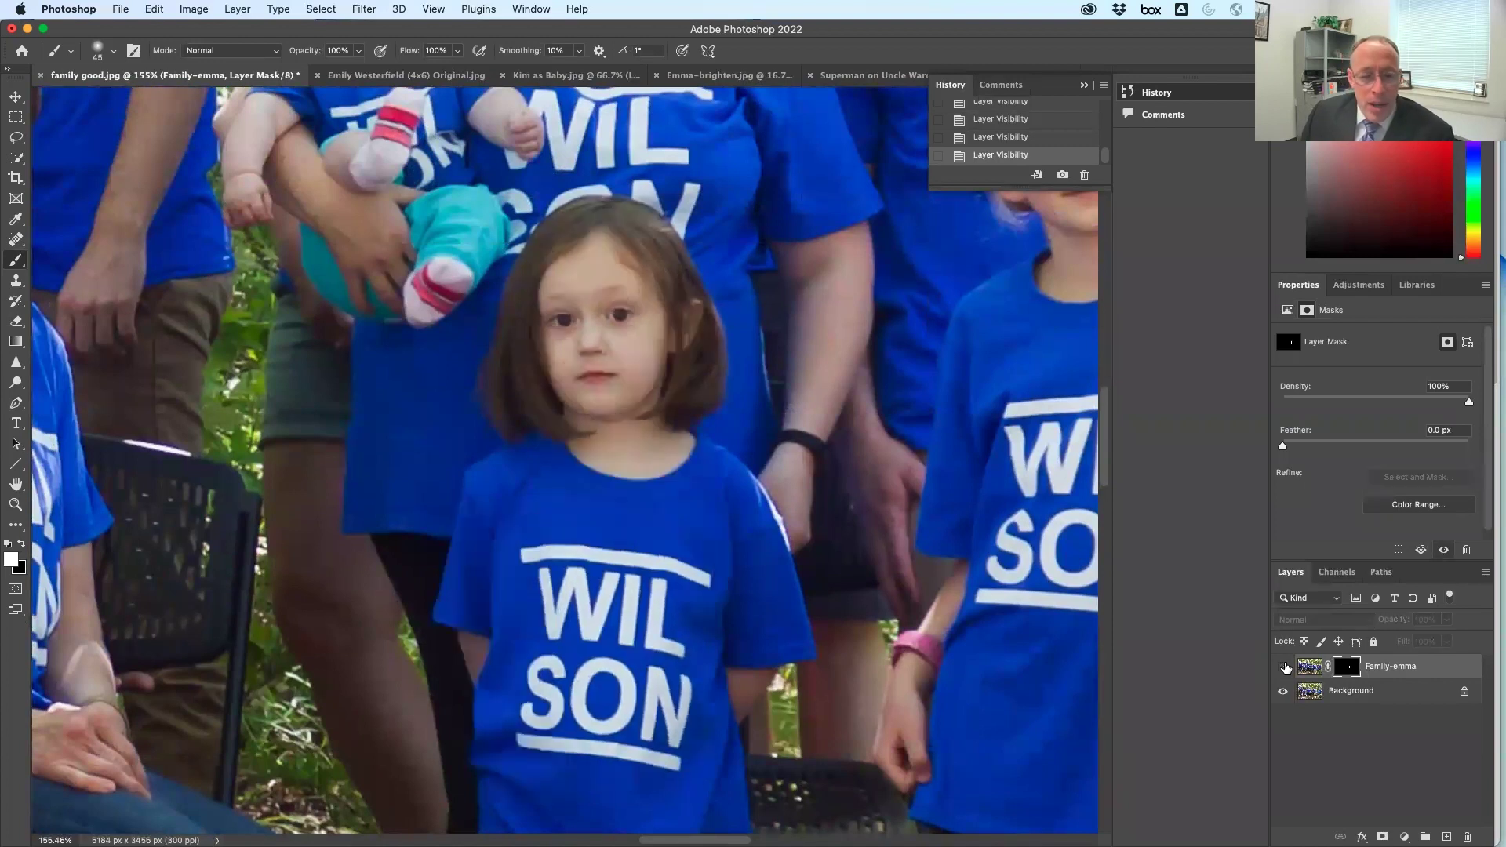
{"action": "left_click", "coordinate": [1285, 667]}
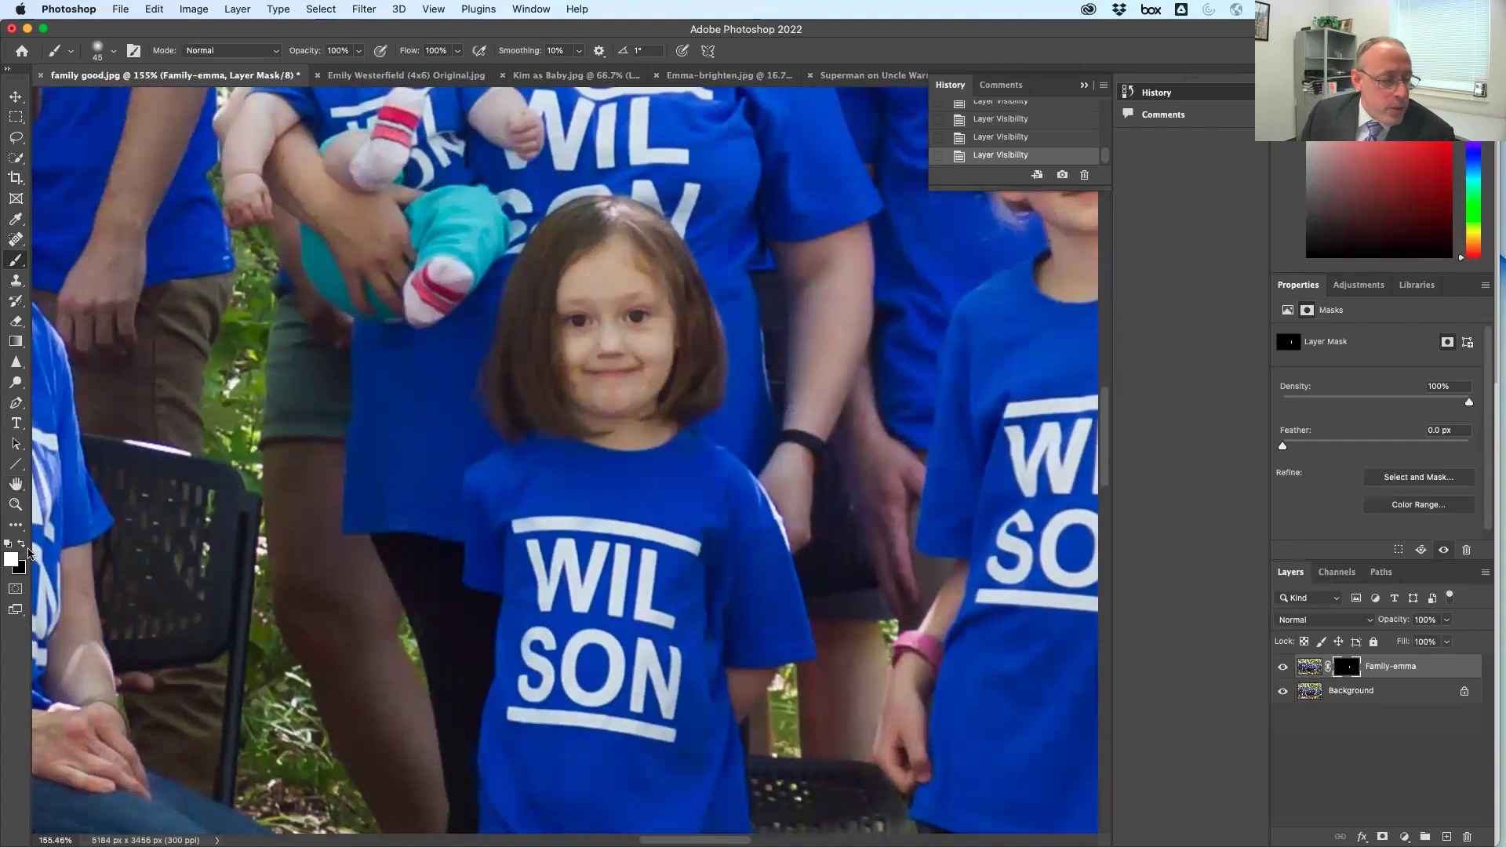
Paint black on the mask to hide the swapped layer over the SON lettering
{"action": "left_click", "coordinate": [19, 543]}
{"action": "mouse_move", "coordinate": [604, 667]}
{"action": "left_mouse_down"}
{"action": "mouse_move", "coordinate": [525, 685]}
{"action": "mouse_move", "coordinate": [551, 761]}
{"action": "mouse_move", "coordinate": [388, 757]}
{"action": "mouse_move", "coordinate": [350, 729]}
{"action": "mouse_move", "coordinate": [593, 650]}
{"action": "mouse_move", "coordinate": [683, 639]}
{"action": "mouse_move", "coordinate": [637, 622]}
{"action": "mouse_move", "coordinate": [625, 592]}
{"action": "mouse_move", "coordinate": [677, 556]}
{"action": "mouse_move", "coordinate": [505, 556]}
{"action": "mouse_move", "coordinate": [693, 551]}
{"action": "mouse_move", "coordinate": [474, 525]}
{"action": "mouse_move", "coordinate": [648, 530]}
{"action": "mouse_move", "coordinate": [447, 523]}
{"action": "mouse_move", "coordinate": [678, 530]}
{"action": "mouse_move", "coordinate": [692, 545]}
{"action": "mouse_move", "coordinate": [535, 549]}
{"action": "mouse_move", "coordinate": [635, 561]}
{"action": "mouse_move", "coordinate": [628, 580]}
{"action": "mouse_move", "coordinate": [510, 596]}
{"action": "mouse_move", "coordinate": [732, 625]}
{"action": "mouse_move", "coordinate": [708, 601]}
{"action": "mouse_move", "coordinate": [485, 670]}
{"action": "mouse_move", "coordinate": [799, 705]}
{"action": "mouse_move", "coordinate": [501, 614]}
{"action": "mouse_move", "coordinate": [493, 646]}
{"action": "mouse_move", "coordinate": [449, 637]}
{"action": "mouse_move", "coordinate": [477, 553]}
{"action": "left_mouse_up"}
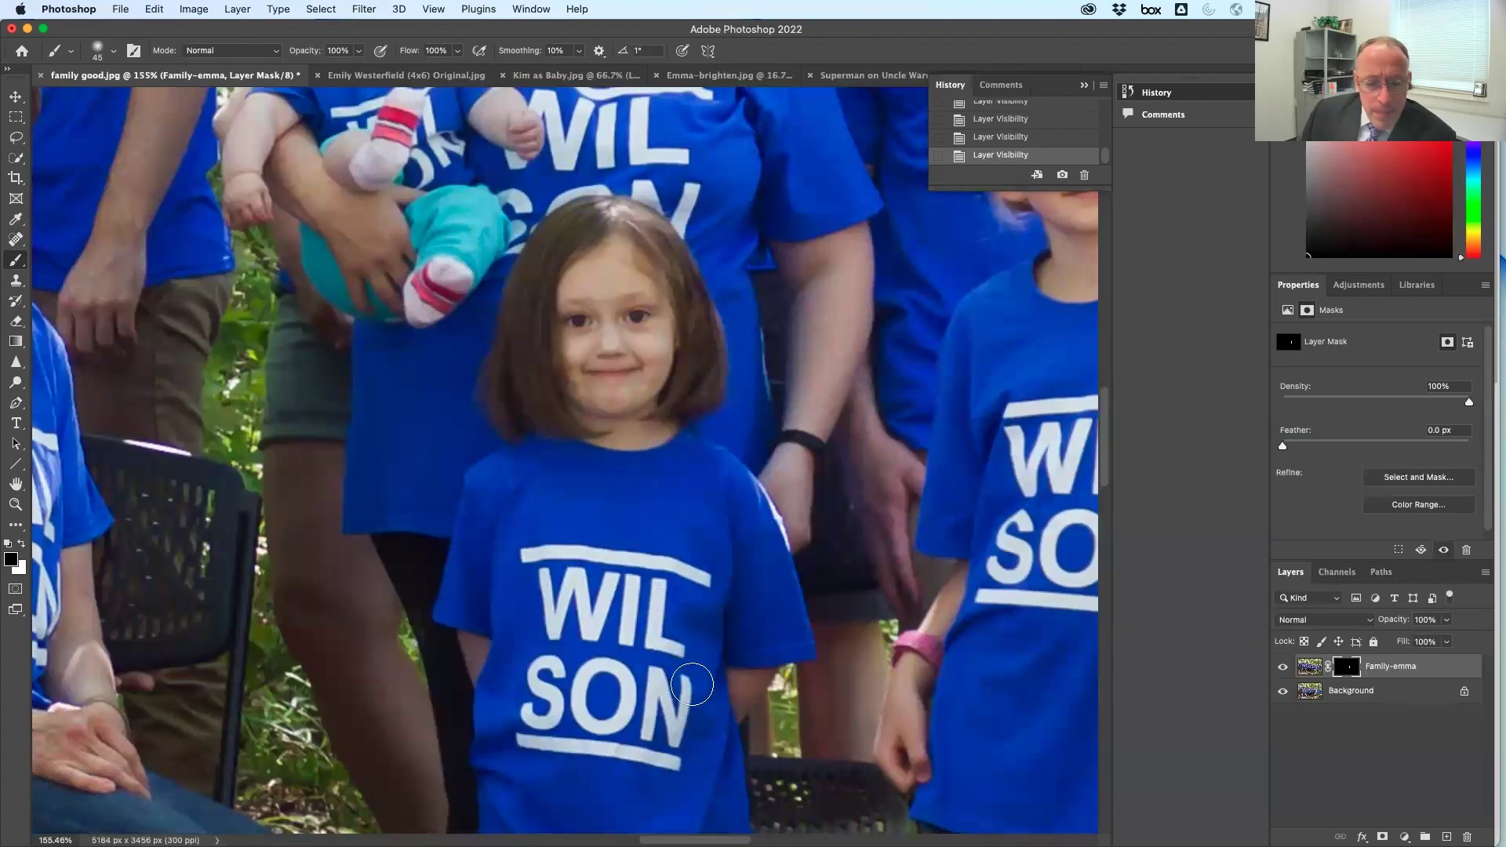
{"action": "left_click", "coordinate": [600, 654]}
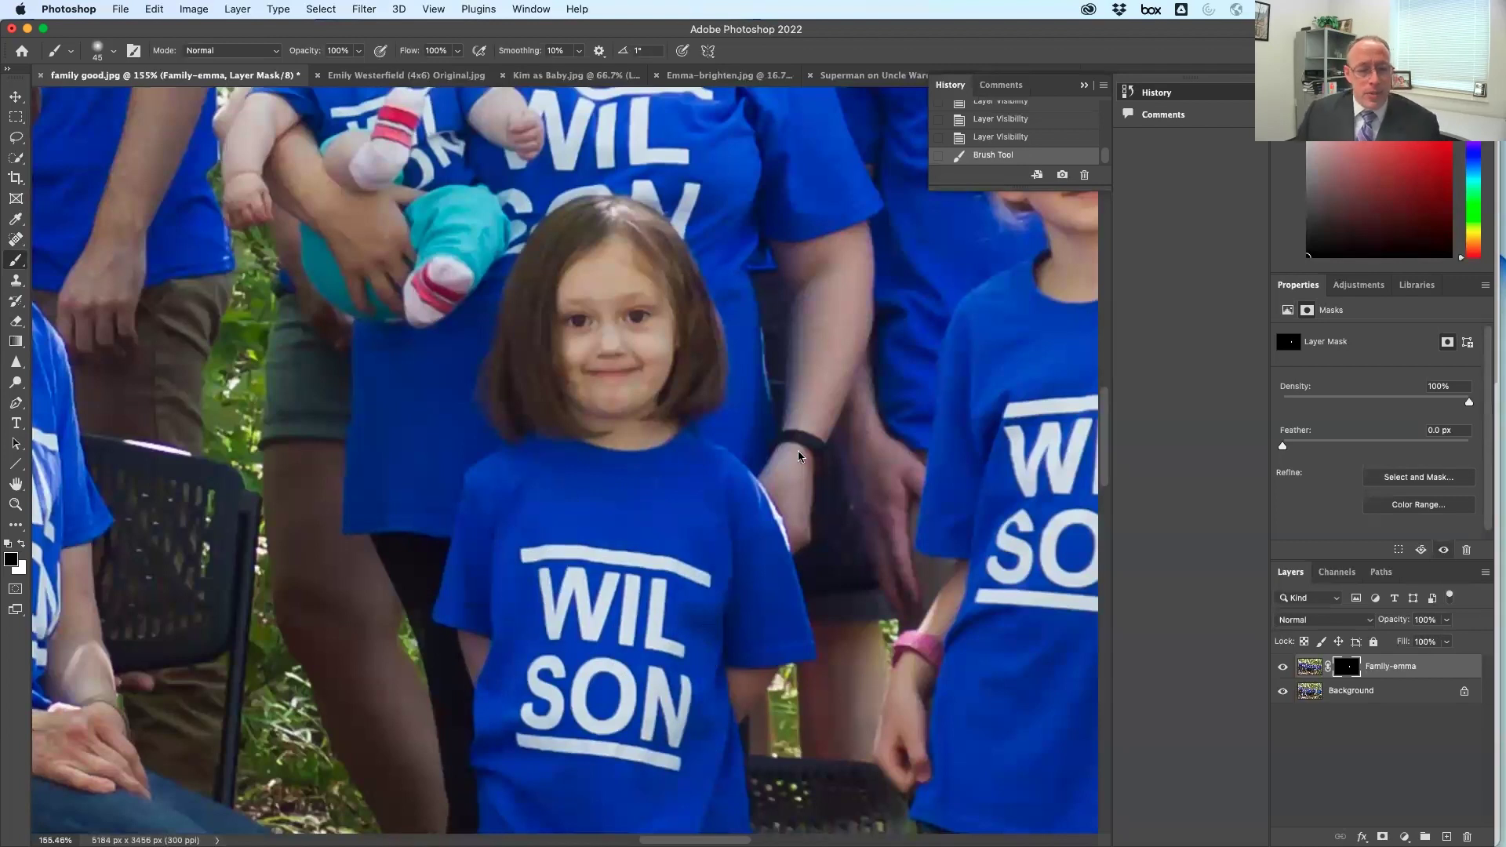
Recheck the smiling face swap with Family-emma showing, pan to the girls, then switch to Finder
{"action": "left_click", "coordinate": [1284, 667]}
{"action": "left_click", "coordinate": [1284, 667]}
{"action": "left_click", "coordinate": [1283, 667]}
{"action": "left_click", "coordinate": [1283, 667]}
{"action": "left_click", "coordinate": [1284, 667]}
{"action": "left_click", "coordinate": [1284, 667]}
{"action": "left_click", "coordinate": [1284, 667]}
{"action": "left_click", "coordinate": [1283, 667]}
{"action": "left_click", "coordinate": [1283, 667]}
{"action": "left_click", "coordinate": [1284, 667]}
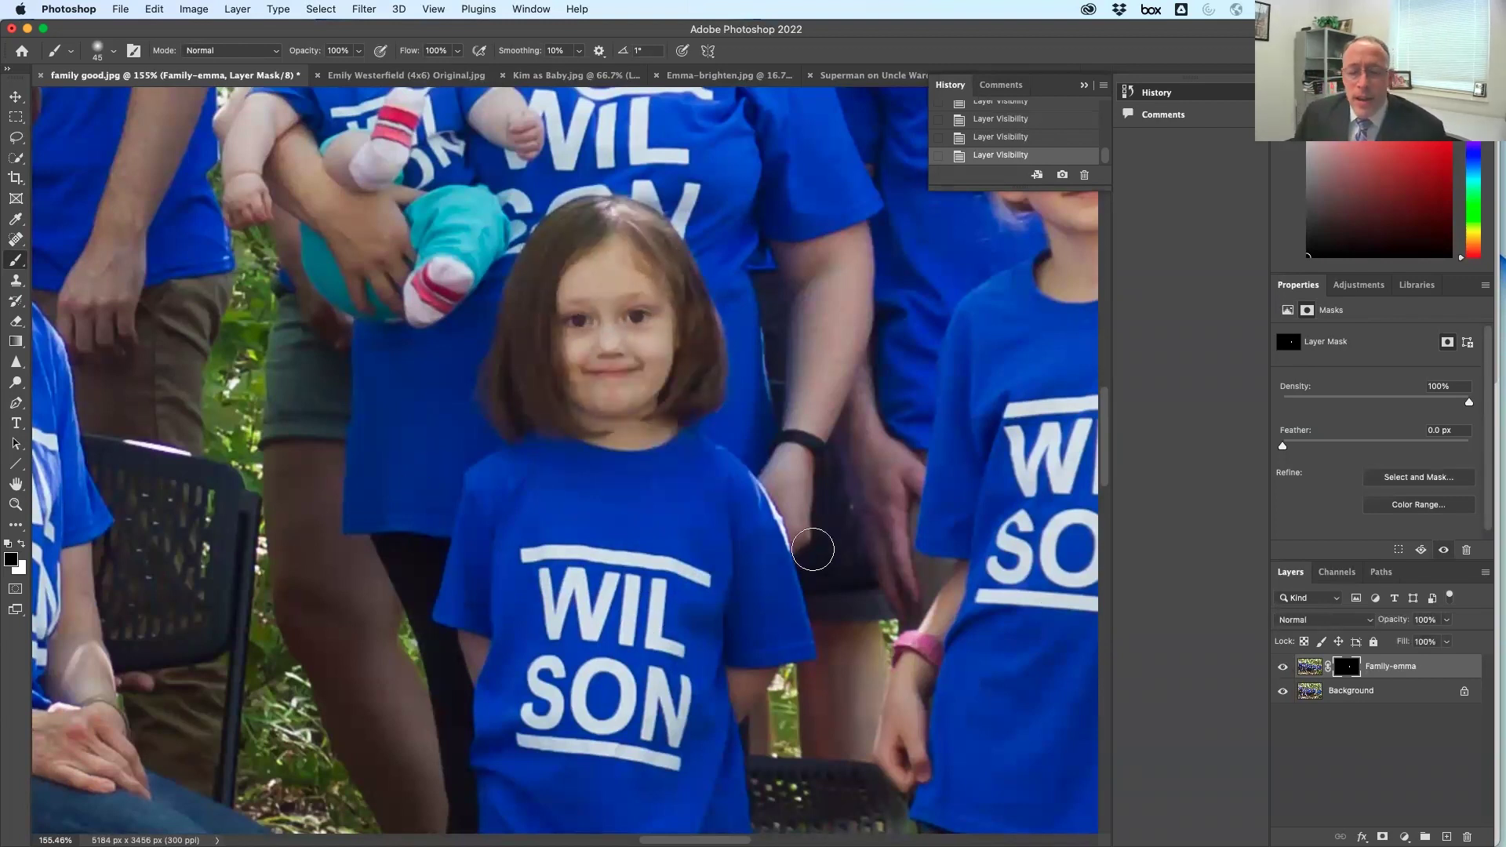
{"action": "left_click_drag", "start_coordinate": [742, 399], "coordinate": [306, 327]}
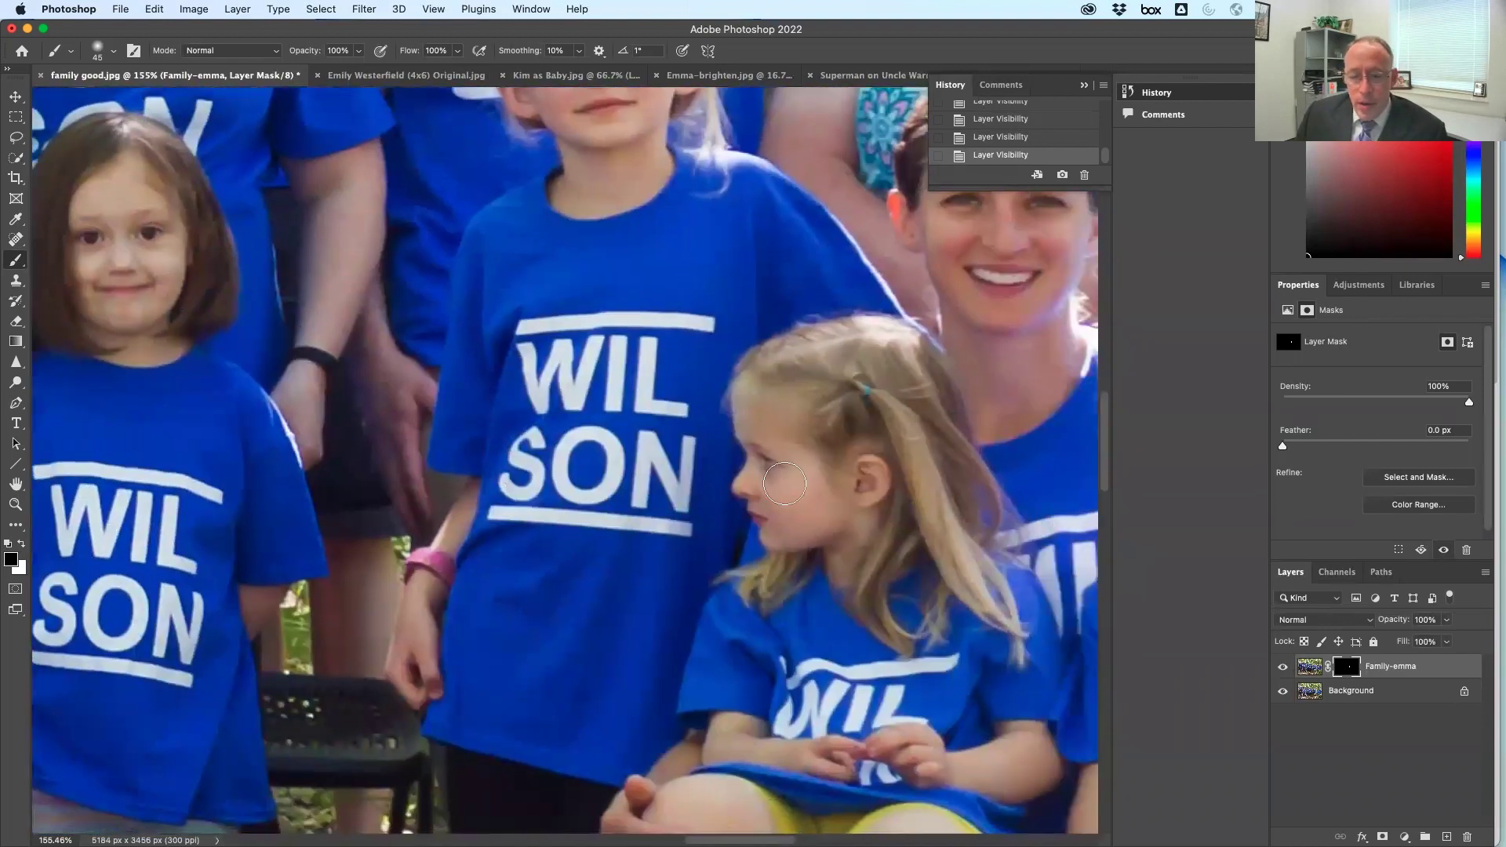
{"action": "key", "text": "super+Tab"}
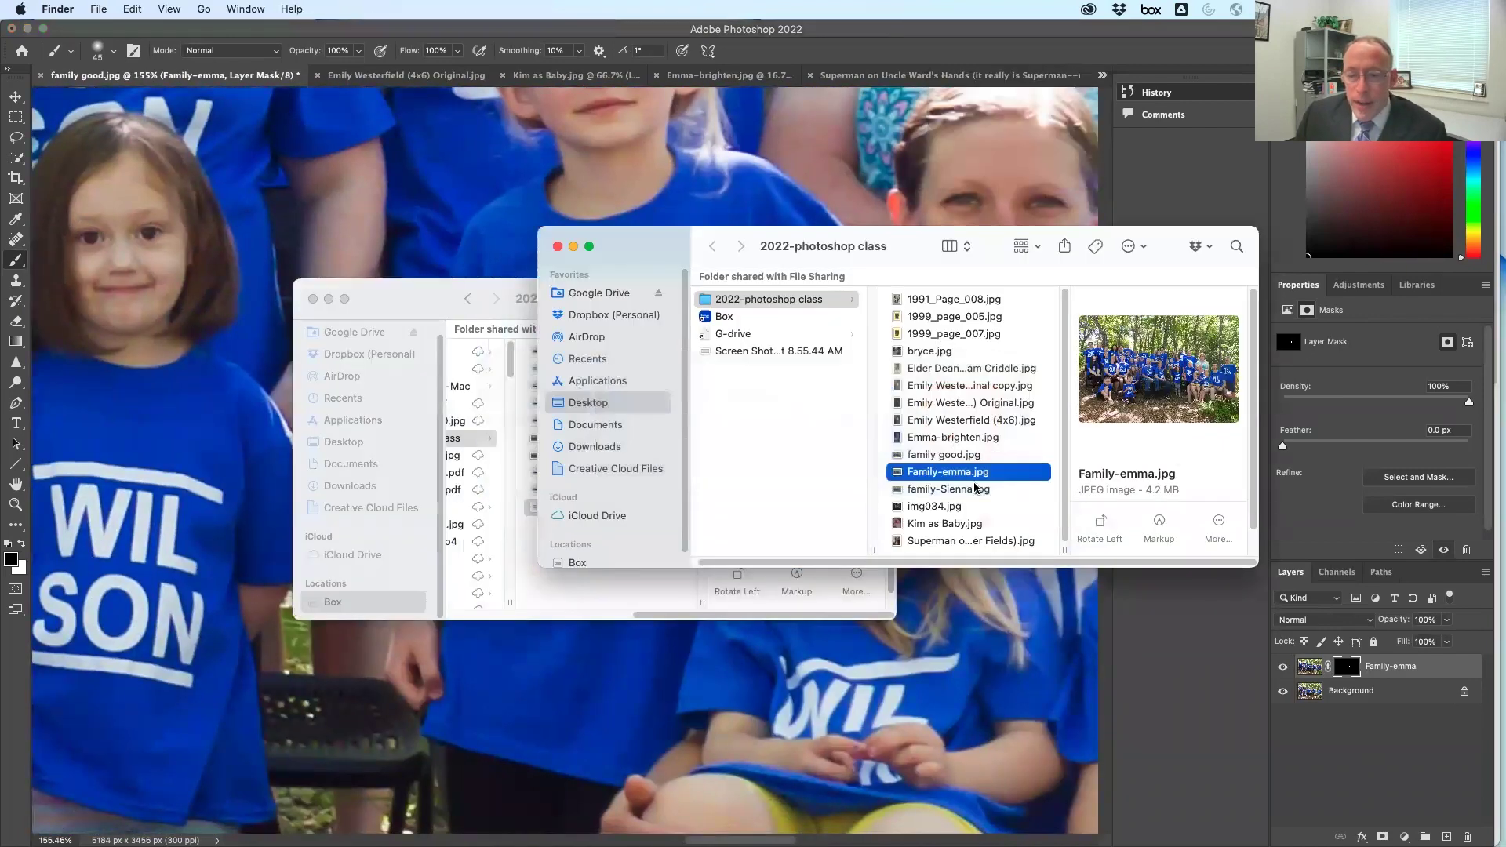
Place family-Sienna.jpg from Finder as a layer, fit the view, and align it at X 0, Y 0
{"action": "left_click", "coordinate": [979, 491]}
{"action": "left_click_drag", "start_coordinate": [979, 490], "coordinate": [157, 408]}
{"action": "key", "text": "Return"}
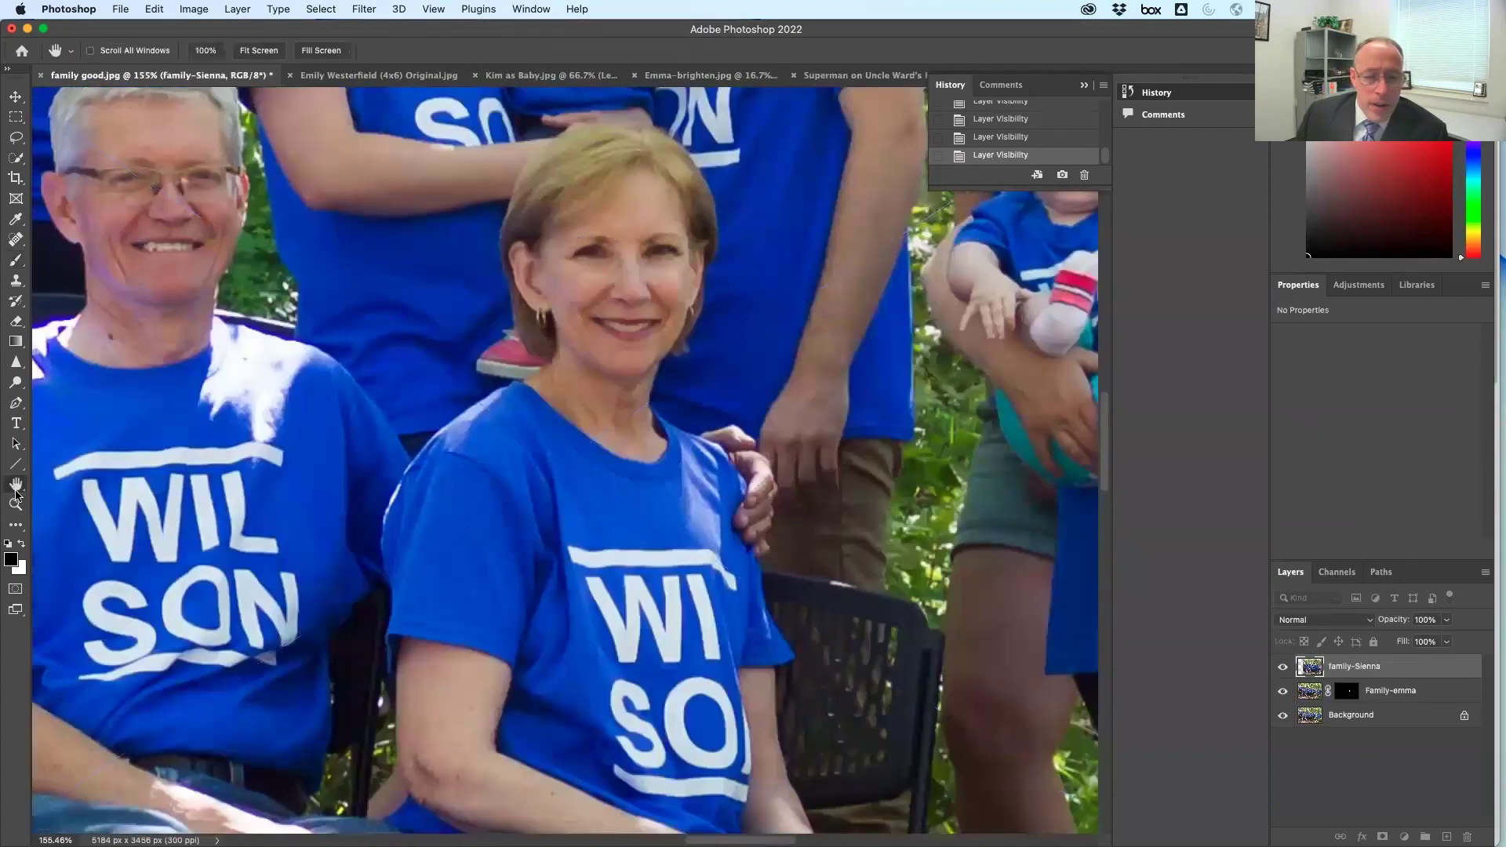
{"action": "key", "text": "super+0"}
{"action": "left_click_drag", "start_coordinate": [601, 347], "coordinate": [404, 311]}
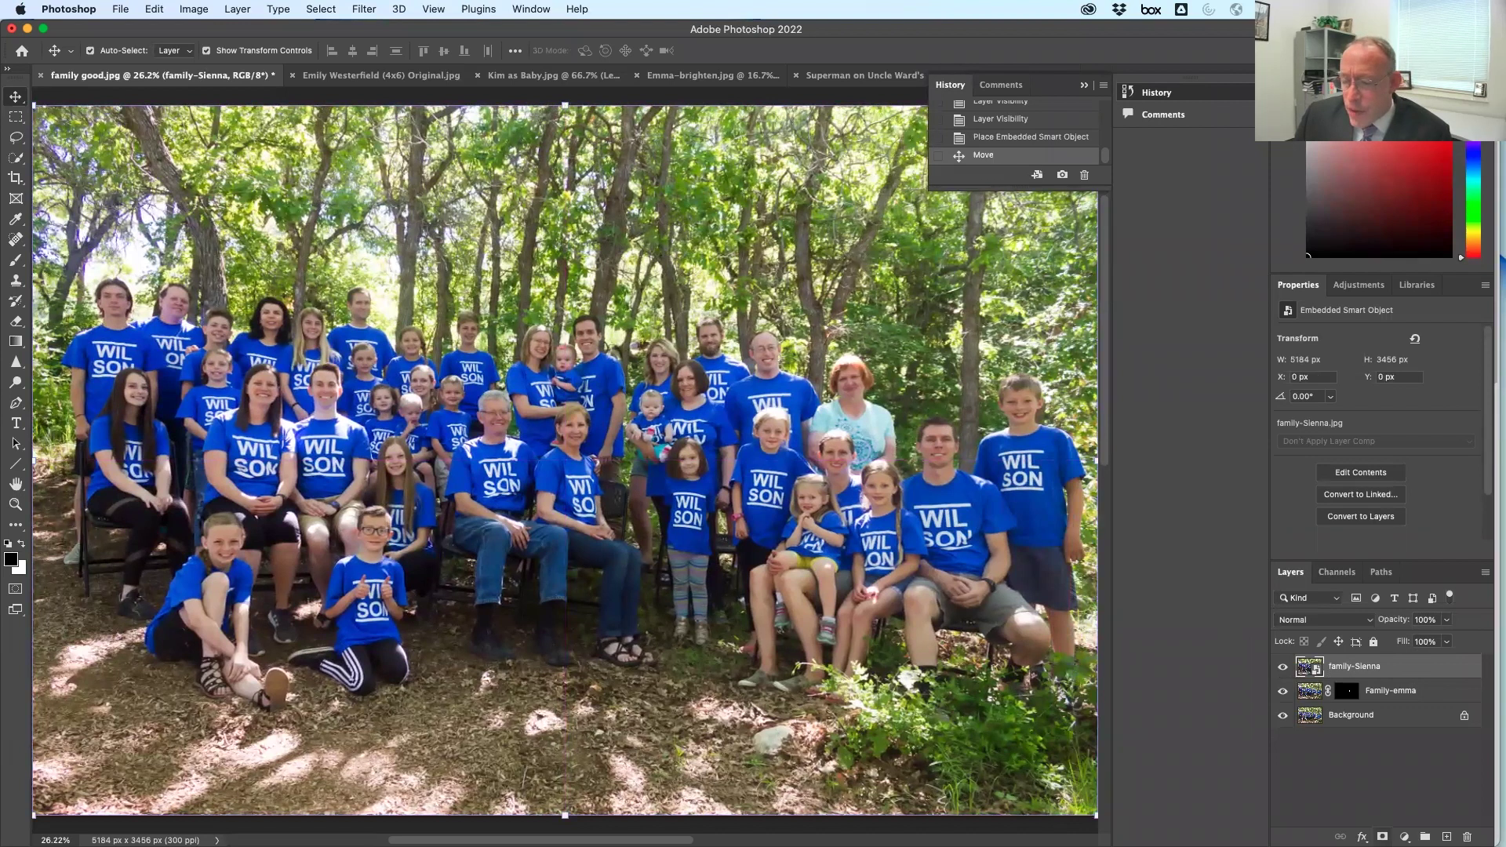
Add a layer mask to family-Sienna and fill it with black
{"action": "left_click", "coordinate": [1383, 837]}
{"action": "left_click", "coordinate": [154, 9]}
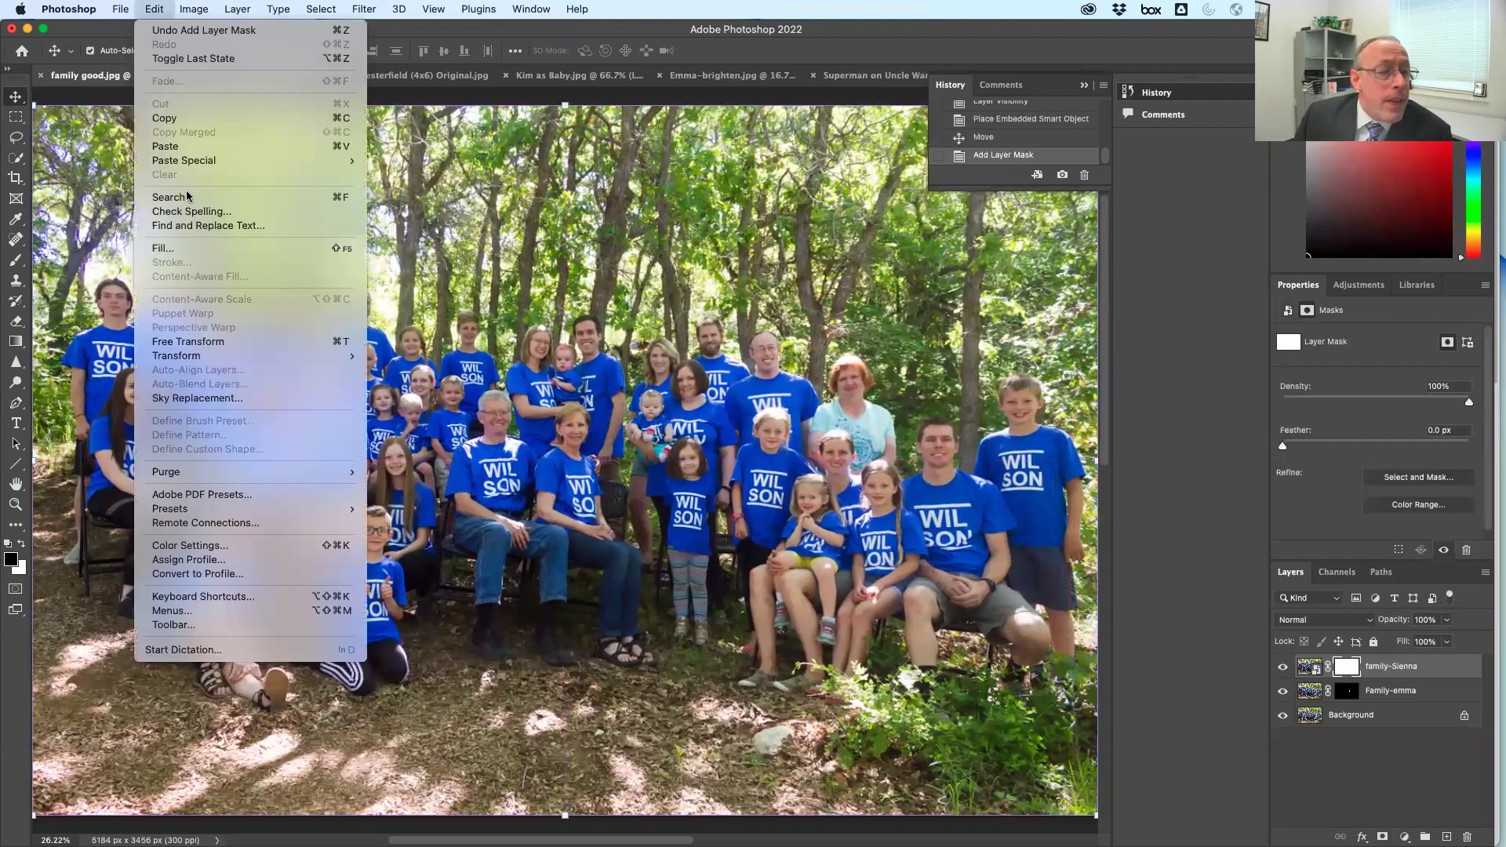
{"action": "left_click", "coordinate": [188, 250]}
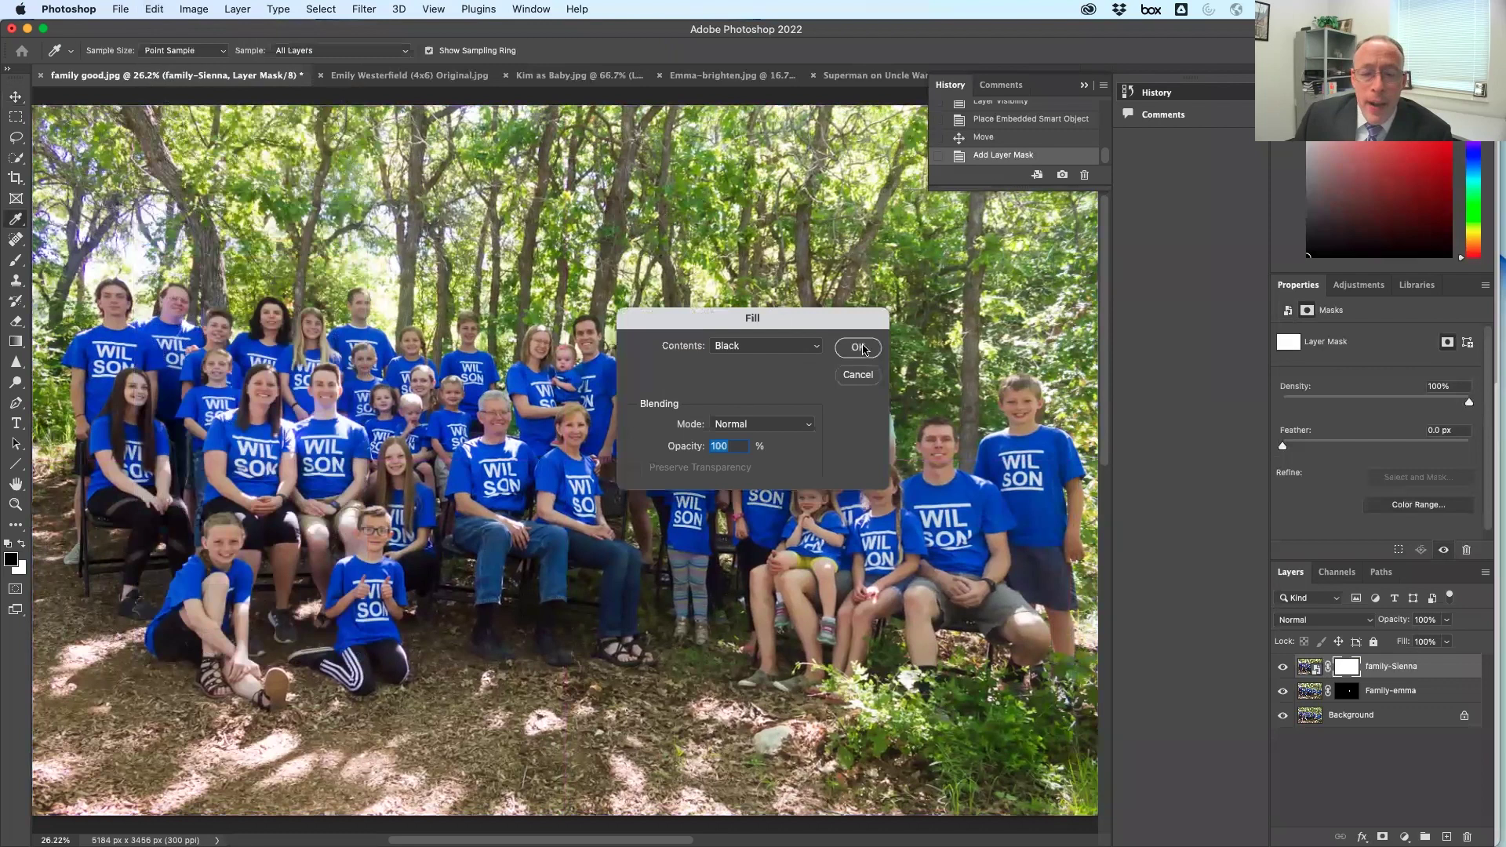
{"action": "left_click", "coordinate": [859, 348]}
At 100%, paint white to reveal the lap girl's smiling face, then put a Background copy on top
{"action": "double_click", "coordinate": [16, 505]}
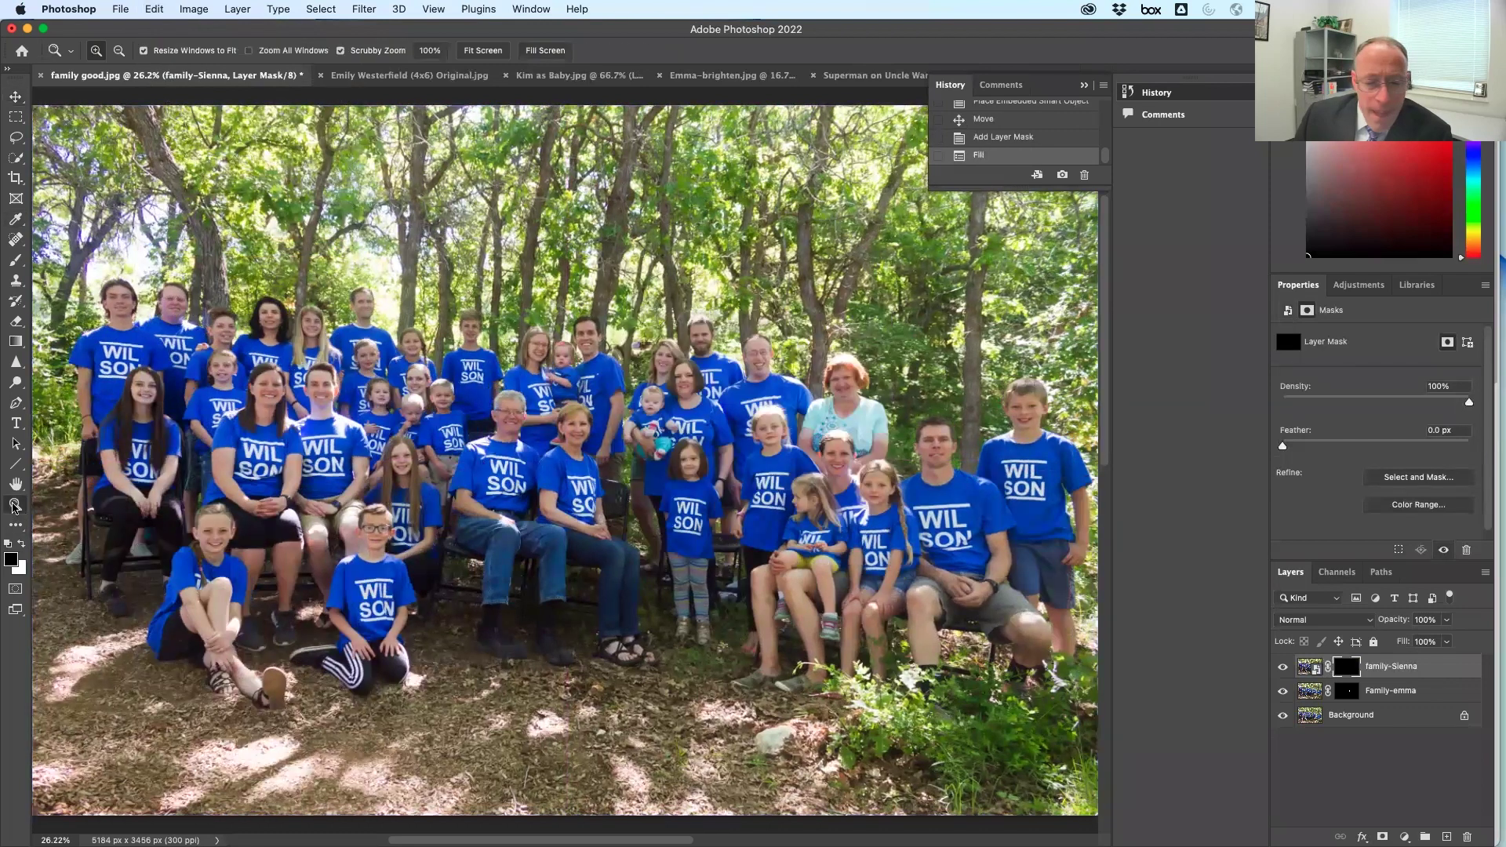
{"action": "scroll", "coordinate": [553, 504], "scroll_direction": "right", "scroll_amount": 5}
{"action": "scroll", "coordinate": [553, 504], "scroll_direction": "right", "scroll_amount": 5}
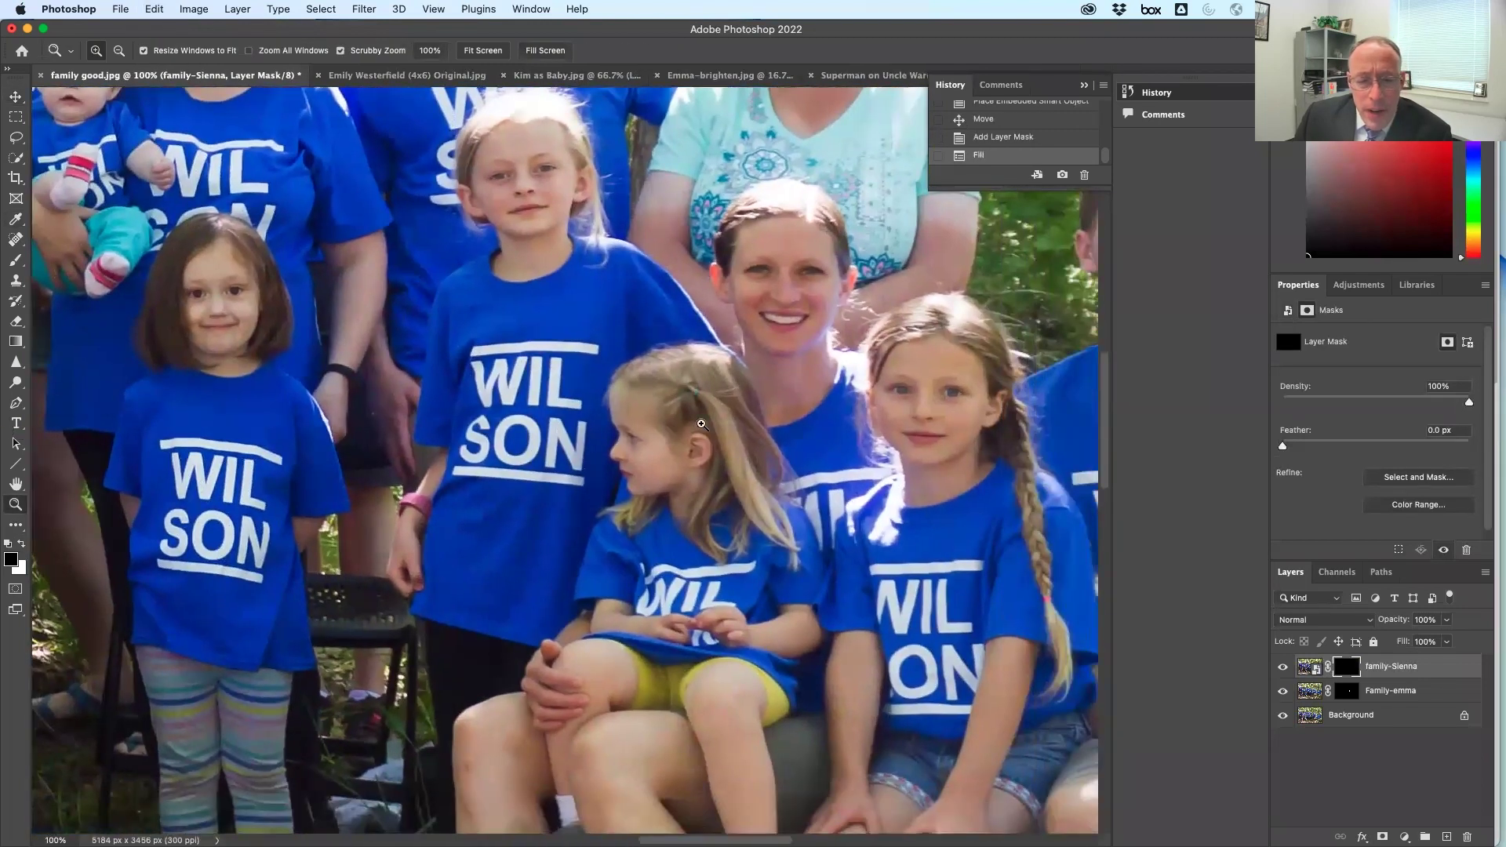
{"action": "key", "text": "b"}
{"action": "left_click", "coordinate": [19, 544]}
{"action": "mouse_move", "coordinate": [671, 432]}
{"action": "left_mouse_down"}
{"action": "mouse_move", "coordinate": [626, 428]}
{"action": "mouse_move", "coordinate": [633, 463]}
{"action": "mouse_move", "coordinate": [639, 422]}
{"action": "mouse_move", "coordinate": [620, 418]}
{"action": "mouse_move", "coordinate": [604, 456]}
{"action": "mouse_move", "coordinate": [621, 377]}
{"action": "mouse_move", "coordinate": [612, 547]}
{"action": "mouse_move", "coordinate": [641, 455]}
{"action": "mouse_move", "coordinate": [639, 477]}
{"action": "mouse_move", "coordinate": [682, 413]}
{"action": "mouse_move", "coordinate": [658, 419]}
{"action": "mouse_move", "coordinate": [705, 408]}
{"action": "mouse_move", "coordinate": [671, 393]}
{"action": "mouse_move", "coordinate": [667, 410]}
{"action": "mouse_move", "coordinate": [644, 357]}
{"action": "mouse_move", "coordinate": [718, 379]}
{"action": "mouse_move", "coordinate": [723, 444]}
{"action": "mouse_move", "coordinate": [716, 413]}
{"action": "mouse_move", "coordinate": [684, 491]}
{"action": "mouse_move", "coordinate": [680, 458]}
{"action": "mouse_move", "coordinate": [625, 493]}
{"action": "mouse_move", "coordinate": [624, 577]}
{"action": "mouse_move", "coordinate": [692, 482]}
{"action": "mouse_move", "coordinate": [716, 479]}
{"action": "mouse_move", "coordinate": [711, 527]}
{"action": "mouse_move", "coordinate": [741, 409]}
{"action": "mouse_move", "coordinate": [746, 541]}
{"action": "mouse_move", "coordinate": [744, 397]}
{"action": "mouse_move", "coordinate": [766, 567]}
{"action": "mouse_move", "coordinate": [740, 518]}
{"action": "mouse_move", "coordinate": [764, 516]}
{"action": "mouse_move", "coordinate": [771, 546]}
{"action": "mouse_move", "coordinate": [655, 546]}
{"action": "mouse_move", "coordinate": [681, 511]}
{"action": "mouse_move", "coordinate": [629, 546]}
{"action": "mouse_move", "coordinate": [703, 508]}
{"action": "mouse_move", "coordinate": [692, 566]}
{"action": "mouse_move", "coordinate": [711, 562]}
{"action": "mouse_move", "coordinate": [631, 572]}
{"action": "mouse_move", "coordinate": [775, 562]}
{"action": "mouse_move", "coordinate": [667, 574]}
{"action": "mouse_move", "coordinate": [763, 575]}
{"action": "mouse_move", "coordinate": [797, 599]}
{"action": "mouse_move", "coordinate": [802, 548]}
{"action": "mouse_move", "coordinate": [801, 614]}
{"action": "mouse_move", "coordinate": [781, 628]}
{"action": "mouse_move", "coordinate": [804, 642]}
{"action": "mouse_move", "coordinate": [674, 608]}
{"action": "mouse_move", "coordinate": [775, 641]}
{"action": "mouse_move", "coordinate": [714, 608]}
{"action": "mouse_move", "coordinate": [774, 599]}
{"action": "mouse_move", "coordinate": [650, 614]}
{"action": "mouse_move", "coordinate": [710, 628]}
{"action": "mouse_move", "coordinate": [604, 626]}
{"action": "mouse_move", "coordinate": [714, 634]}
{"action": "mouse_move", "coordinate": [646, 634]}
{"action": "mouse_move", "coordinate": [635, 608]}
{"action": "mouse_move", "coordinate": [596, 616]}
{"action": "mouse_move", "coordinate": [603, 571]}
{"action": "mouse_move", "coordinate": [587, 577]}
{"action": "mouse_move", "coordinate": [639, 512]}
{"action": "mouse_move", "coordinate": [634, 591]}
{"action": "mouse_move", "coordinate": [704, 628]}
{"action": "mouse_move", "coordinate": [657, 467]}
{"action": "left_mouse_up"}
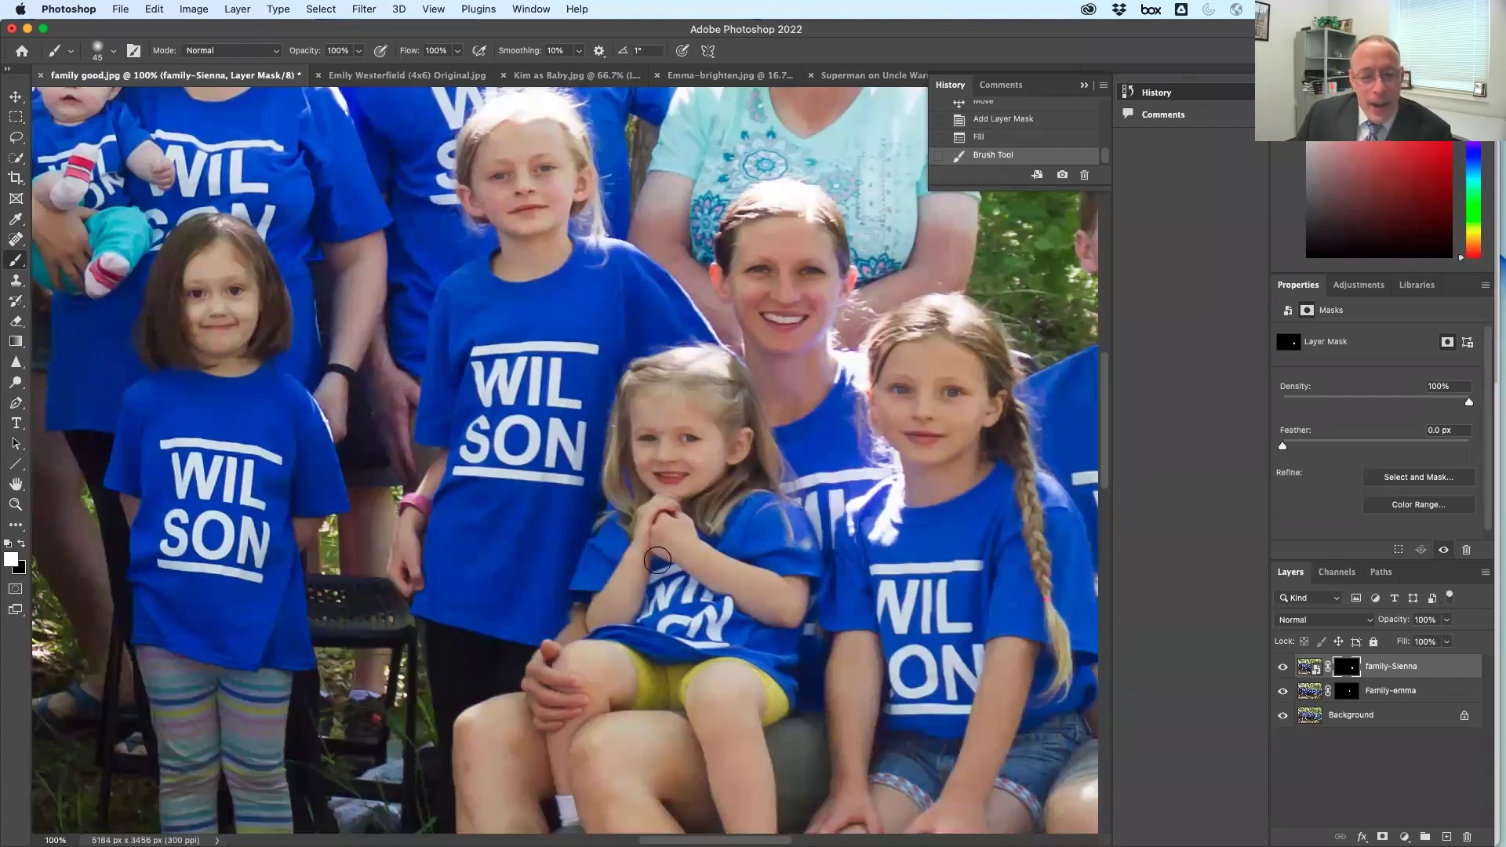
{"action": "left_click_drag", "start_coordinate": [721, 464], "coordinate": [677, 439]}
{"action": "left_click_drag", "start_coordinate": [1350, 721], "coordinate": [1447, 837]}
{"action": "left_click_drag", "start_coordinate": [1377, 714], "coordinate": [1321, 668]}
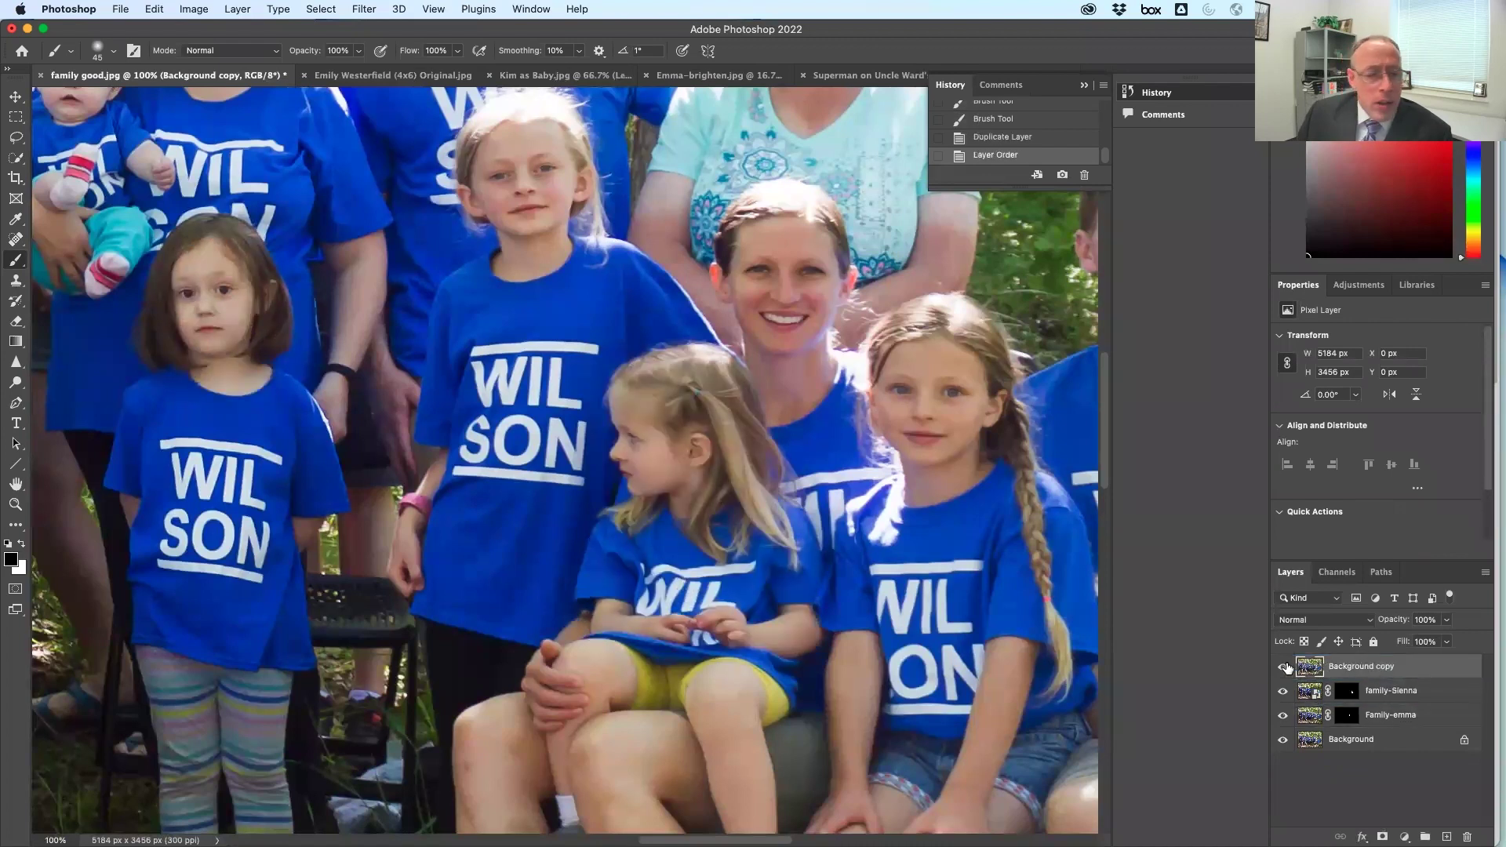
Compare before and after with Background copy, leaving it hidden
{"action": "left_click", "coordinate": [1285, 667]}
{"action": "left_click", "coordinate": [1286, 668]}
{"action": "left_click", "coordinate": [1285, 668]}
{"action": "left_click", "coordinate": [1285, 667]}
{"action": "left_click", "coordinate": [1285, 668]}
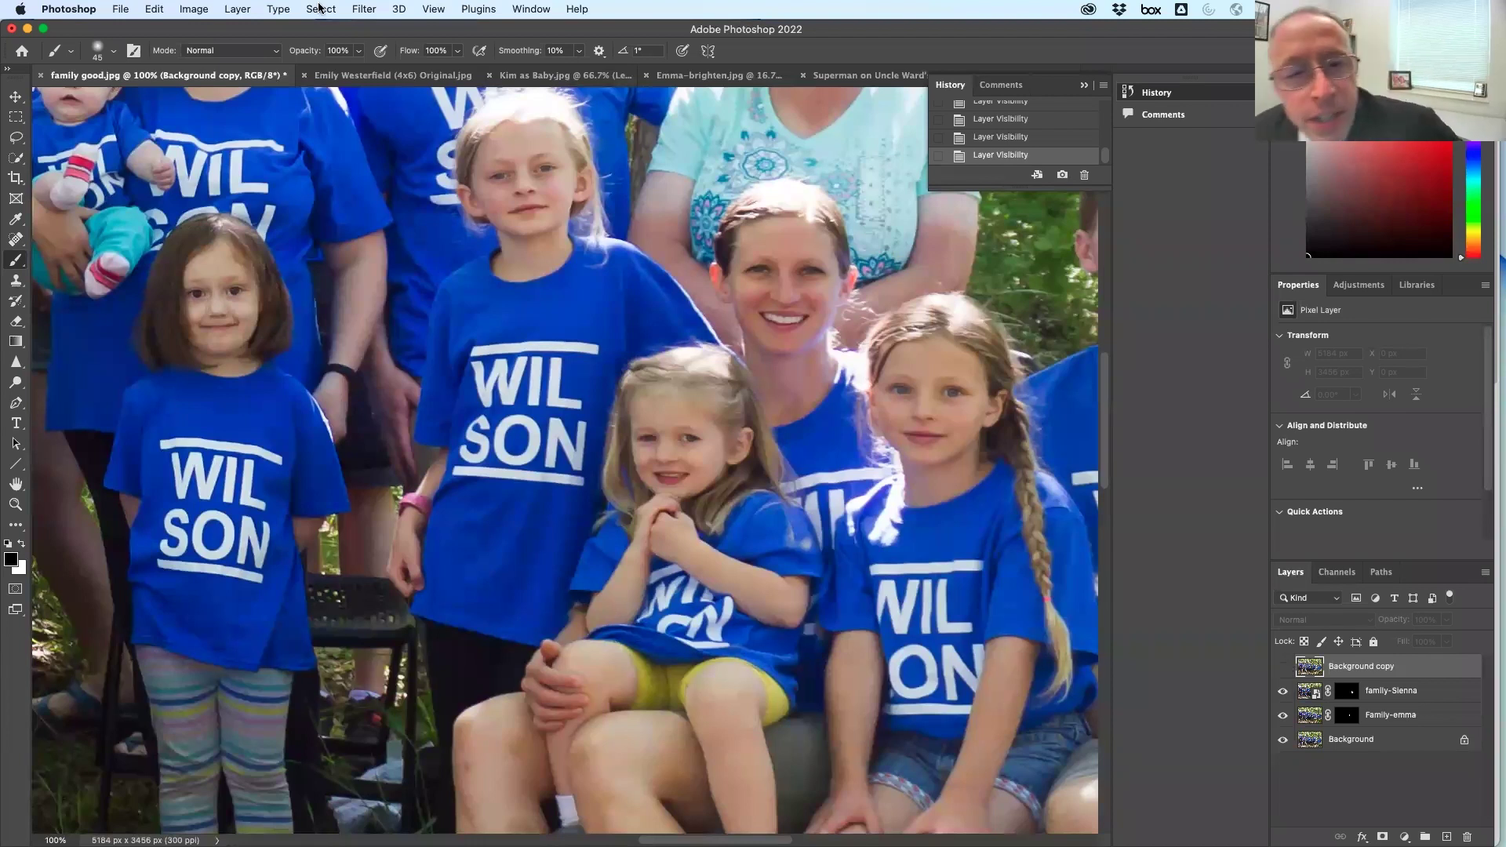
Cycle through the open document tabs to the Superman boy document
{"action": "left_click", "coordinate": [363, 76]}
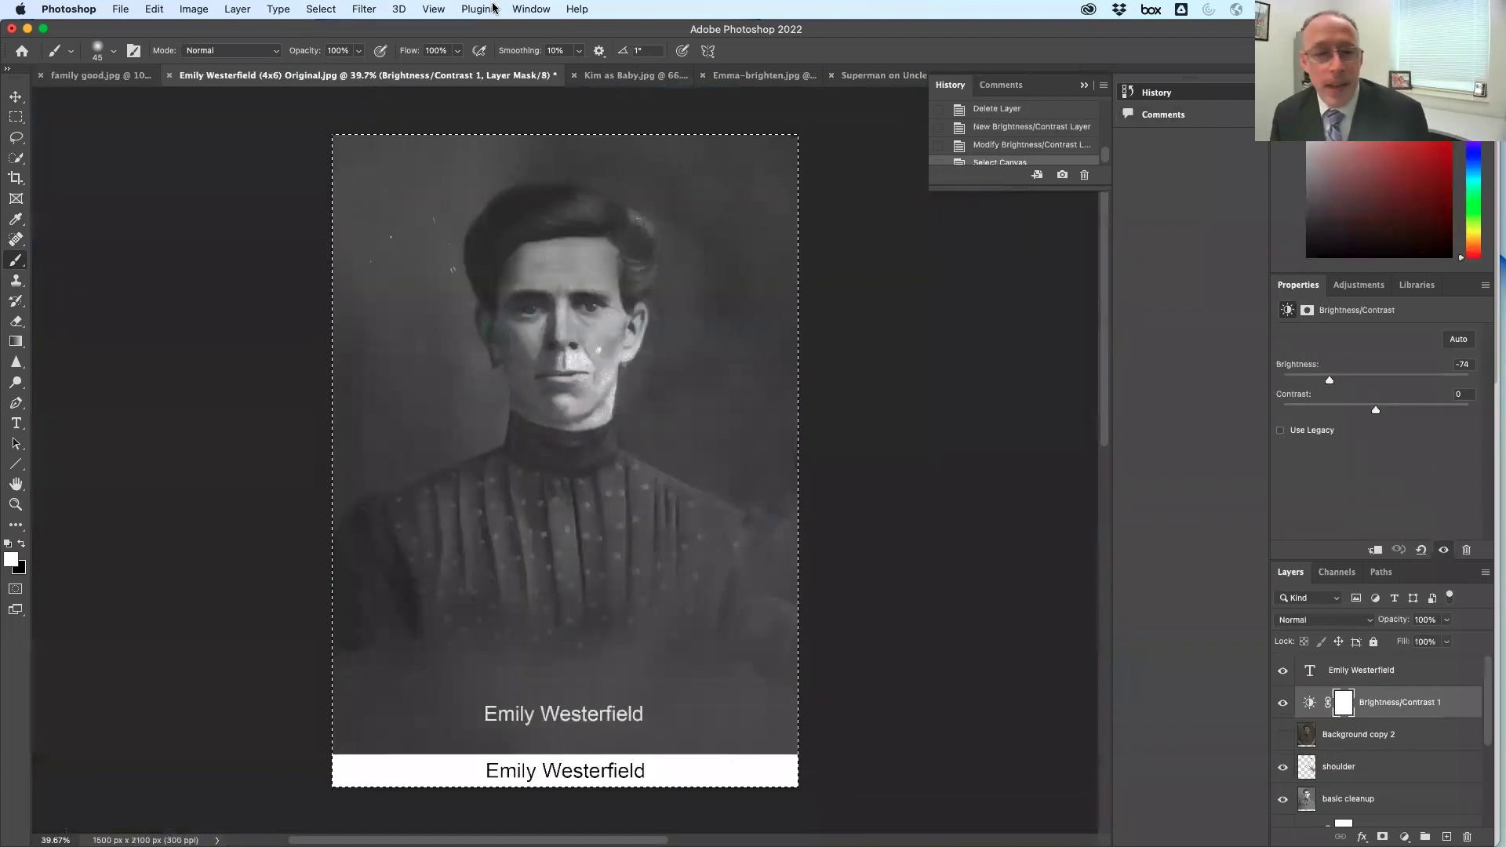
{"action": "left_click", "coordinate": [628, 76]}
{"action": "left_click", "coordinate": [808, 77]}
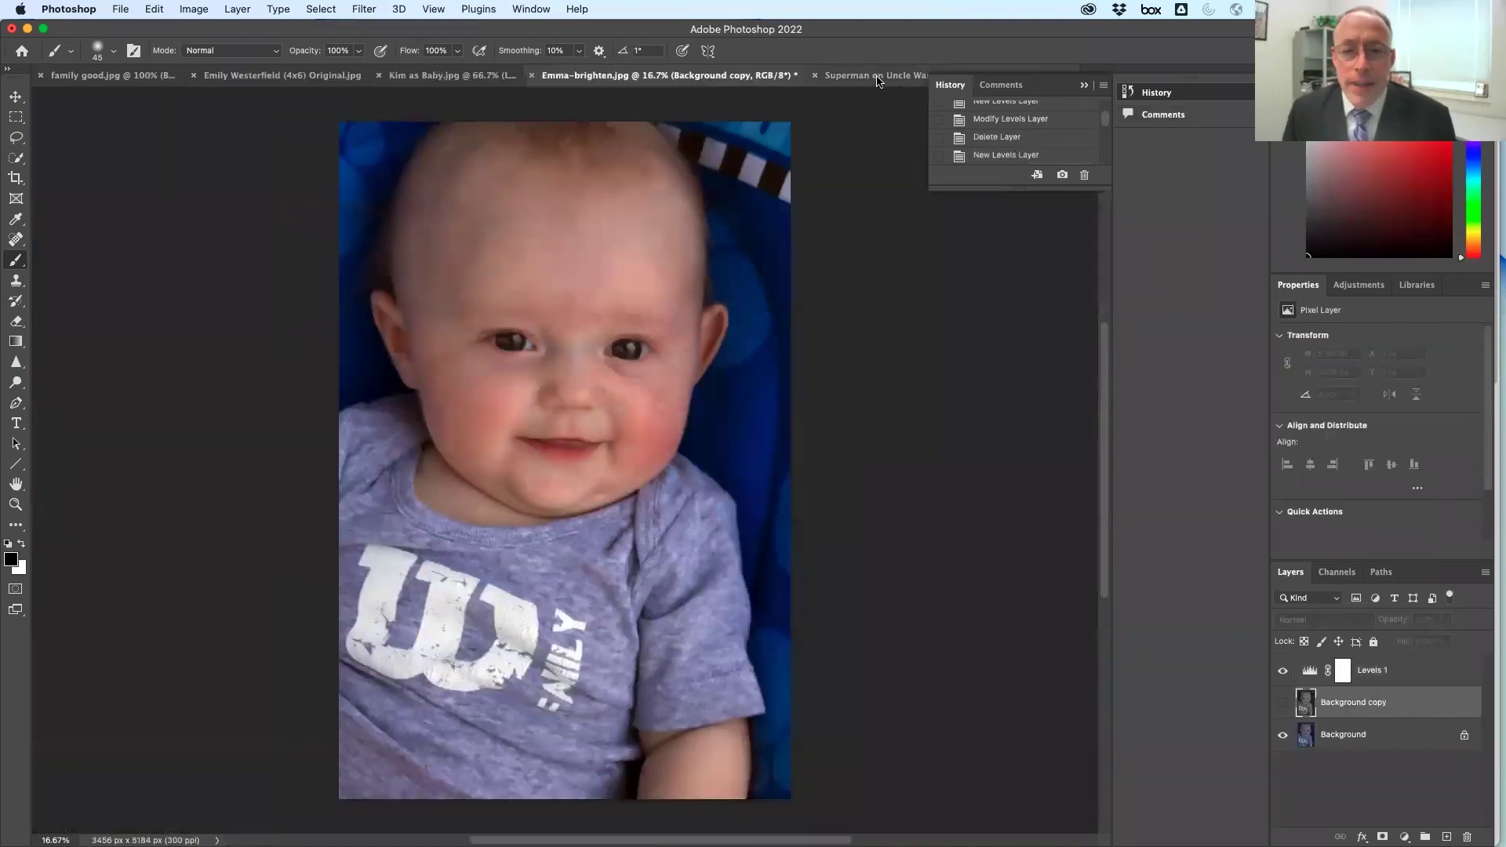
{"action": "left_click", "coordinate": [878, 77]}
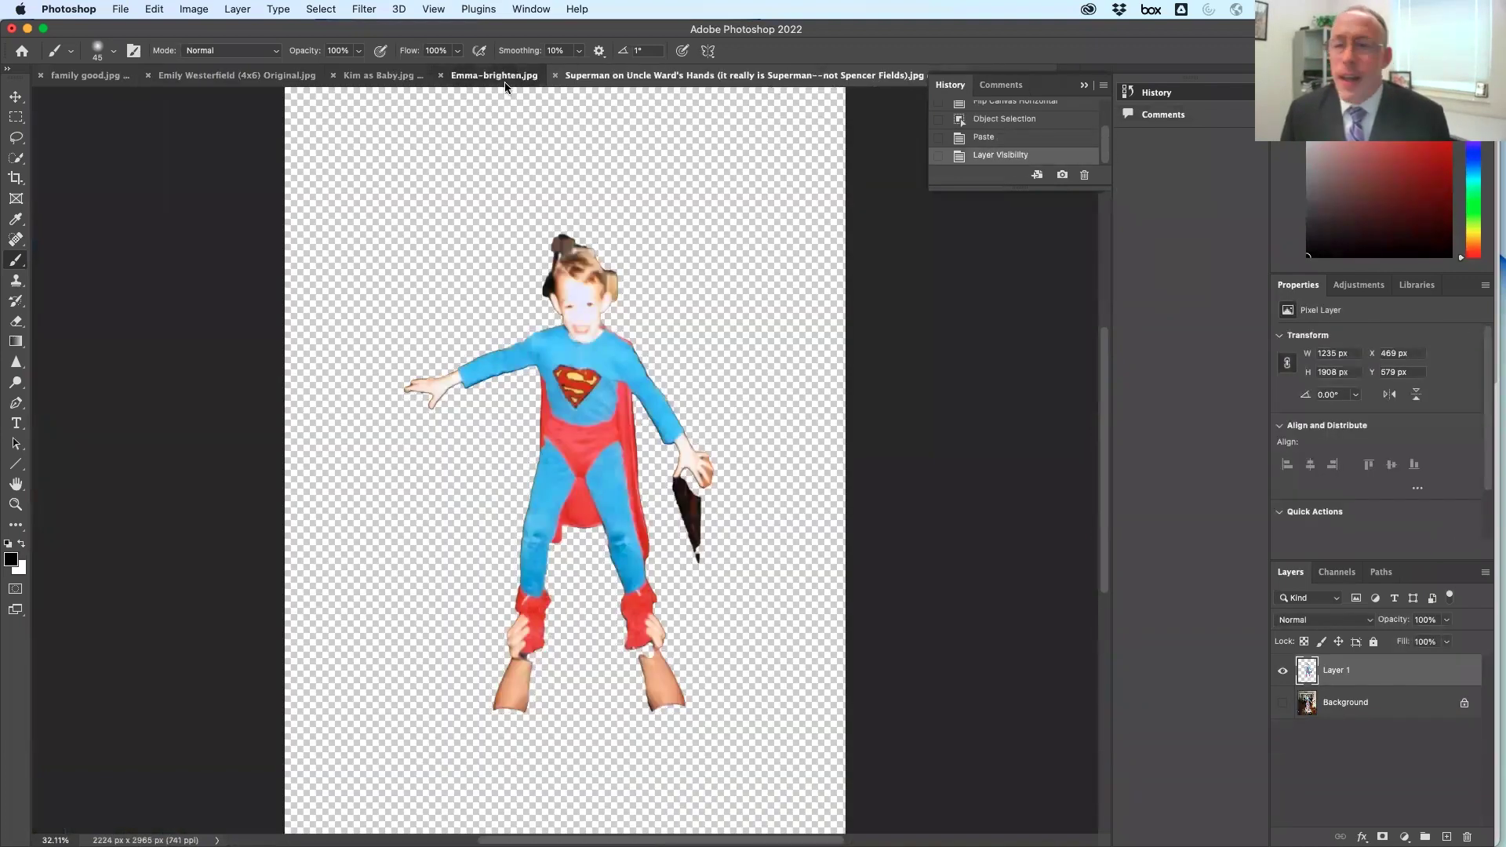
Switch to the Emma-brighten baby photo document
{"action": "left_click", "coordinate": [500, 76]}
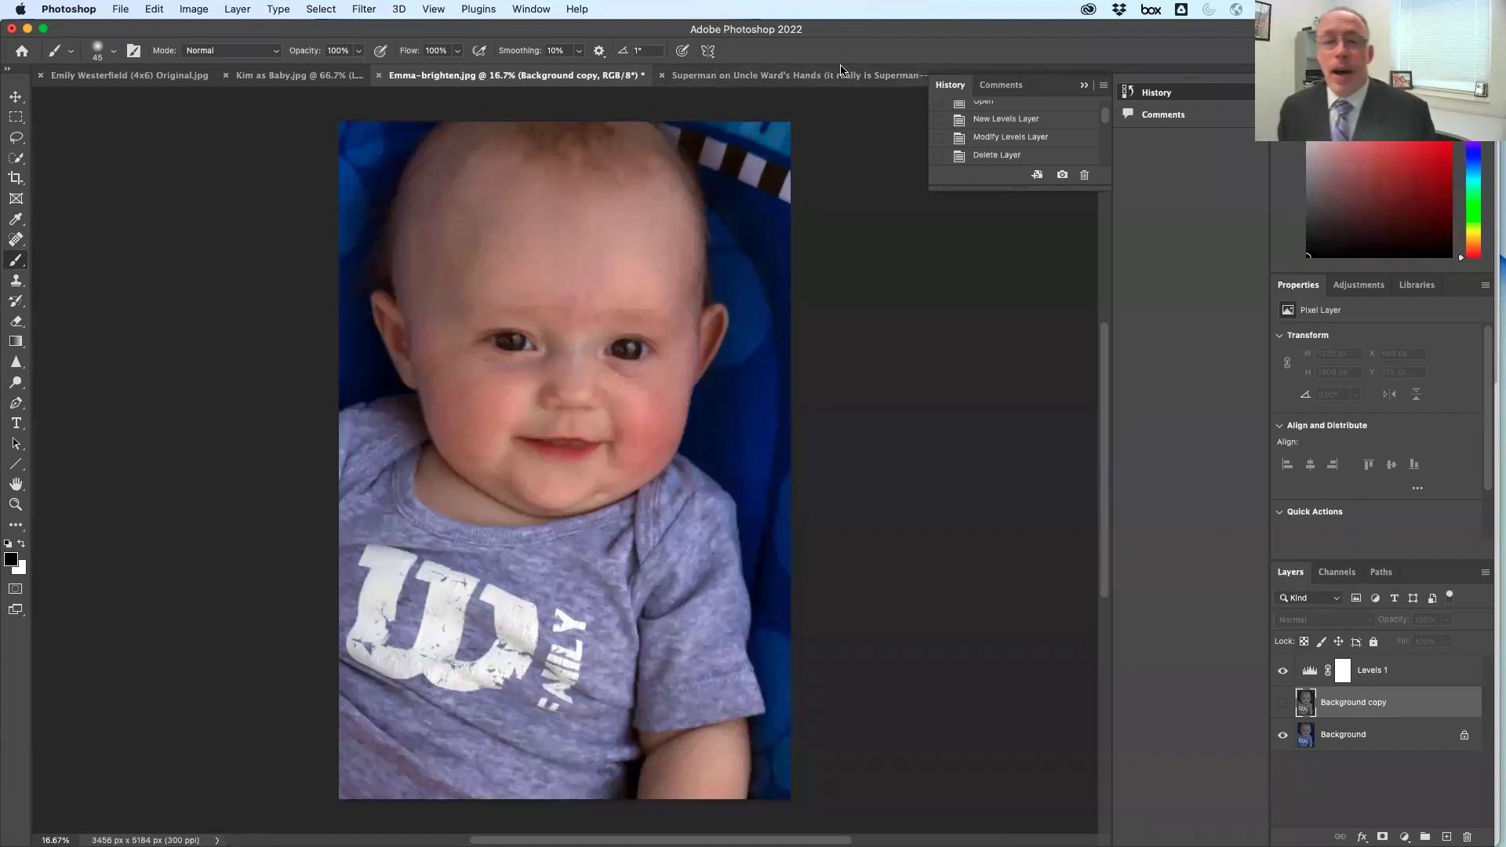
In the Superman document, zoom to 100% on the boy's head and add a layer mask
{"action": "left_click", "coordinate": [902, 76]}
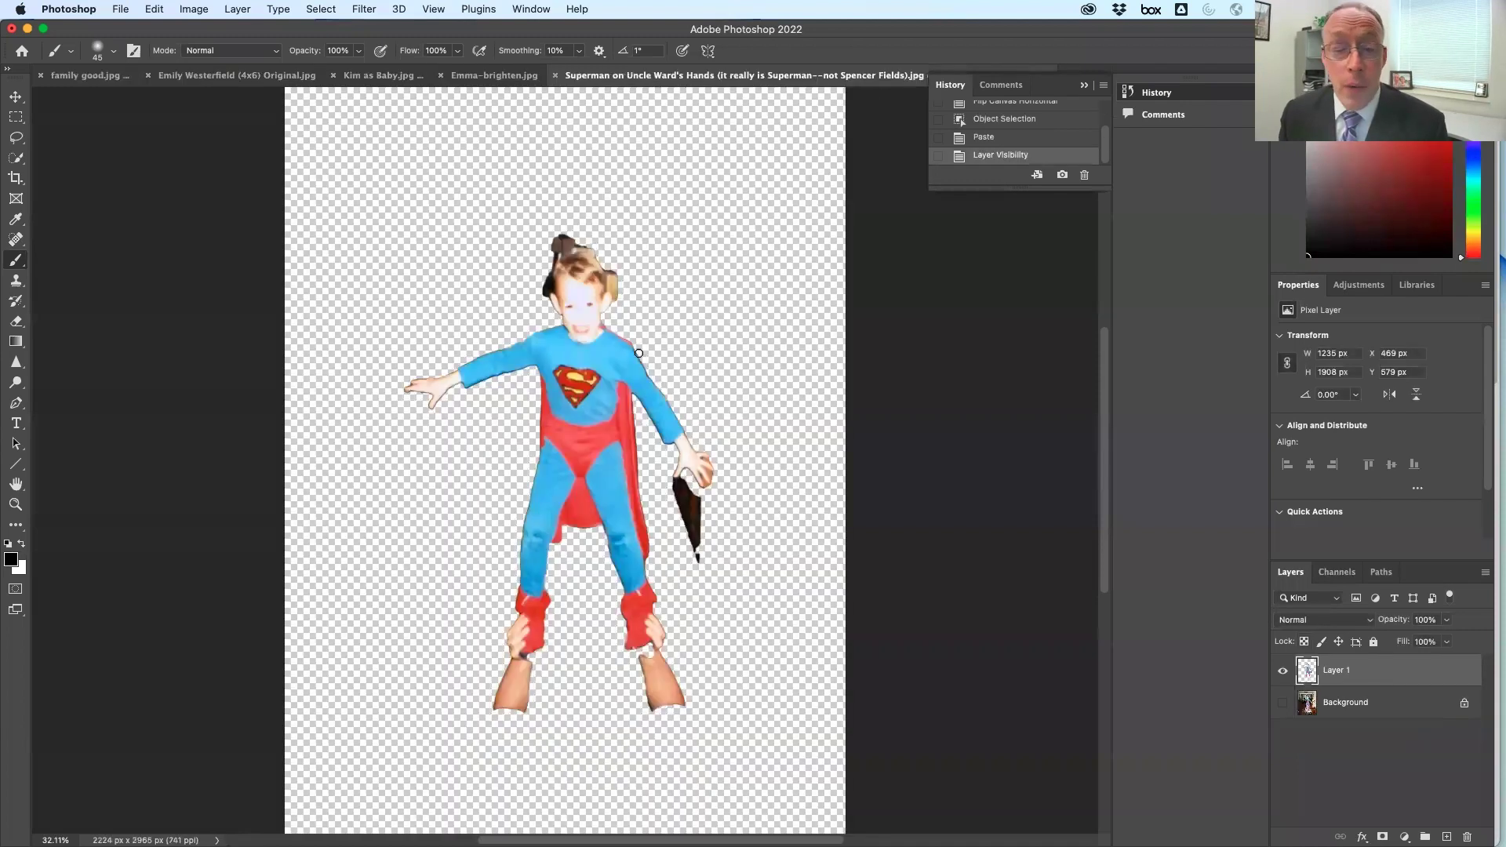
{"action": "double_click", "coordinate": [15, 504]}
{"action": "left_click_drag", "start_coordinate": [488, 592], "coordinate": [484, 661]}
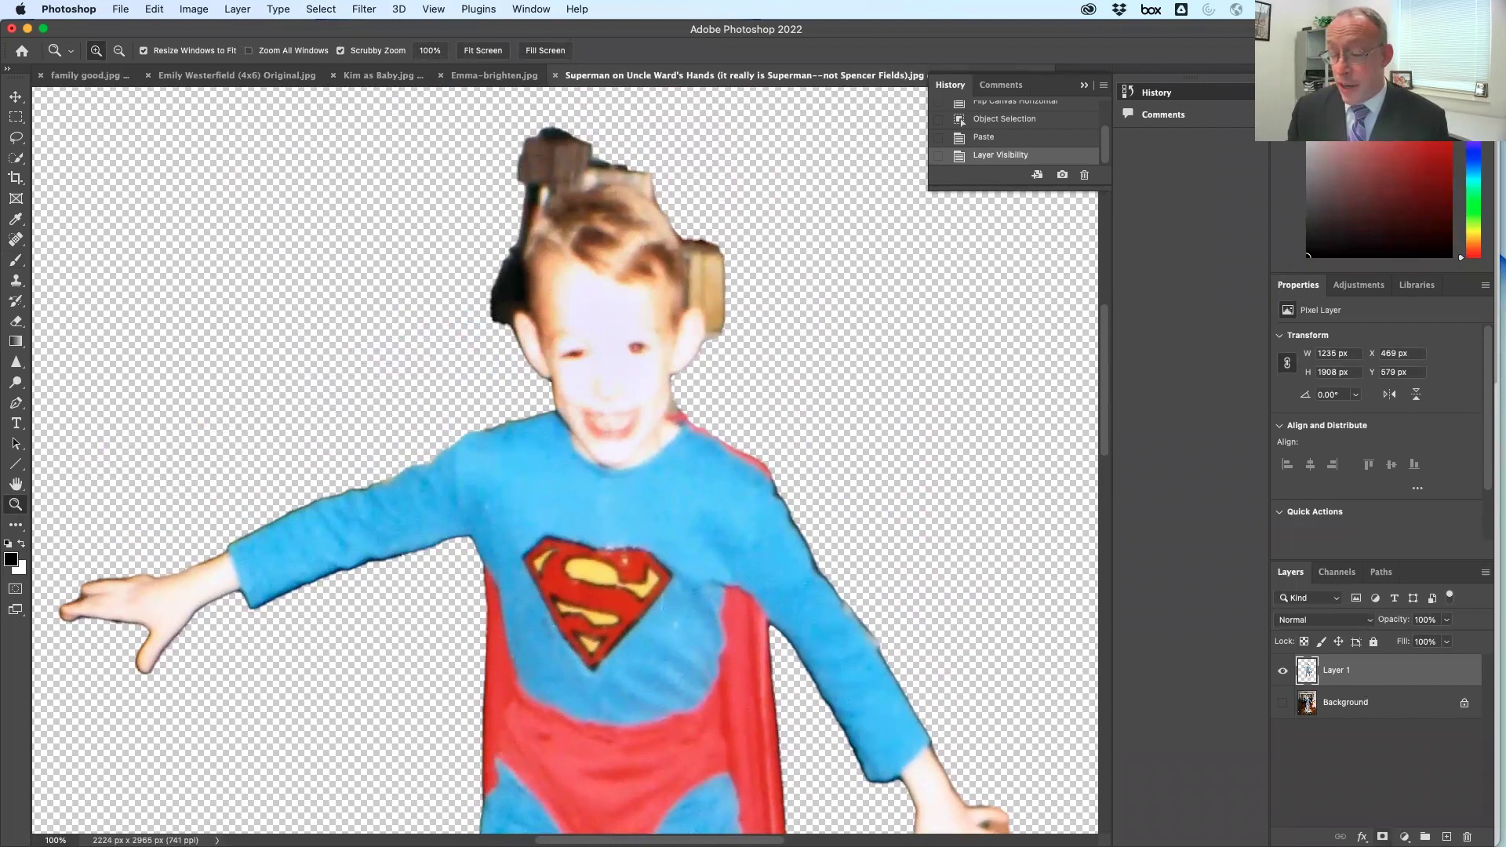
{"action": "left_click", "coordinate": [1382, 837]}
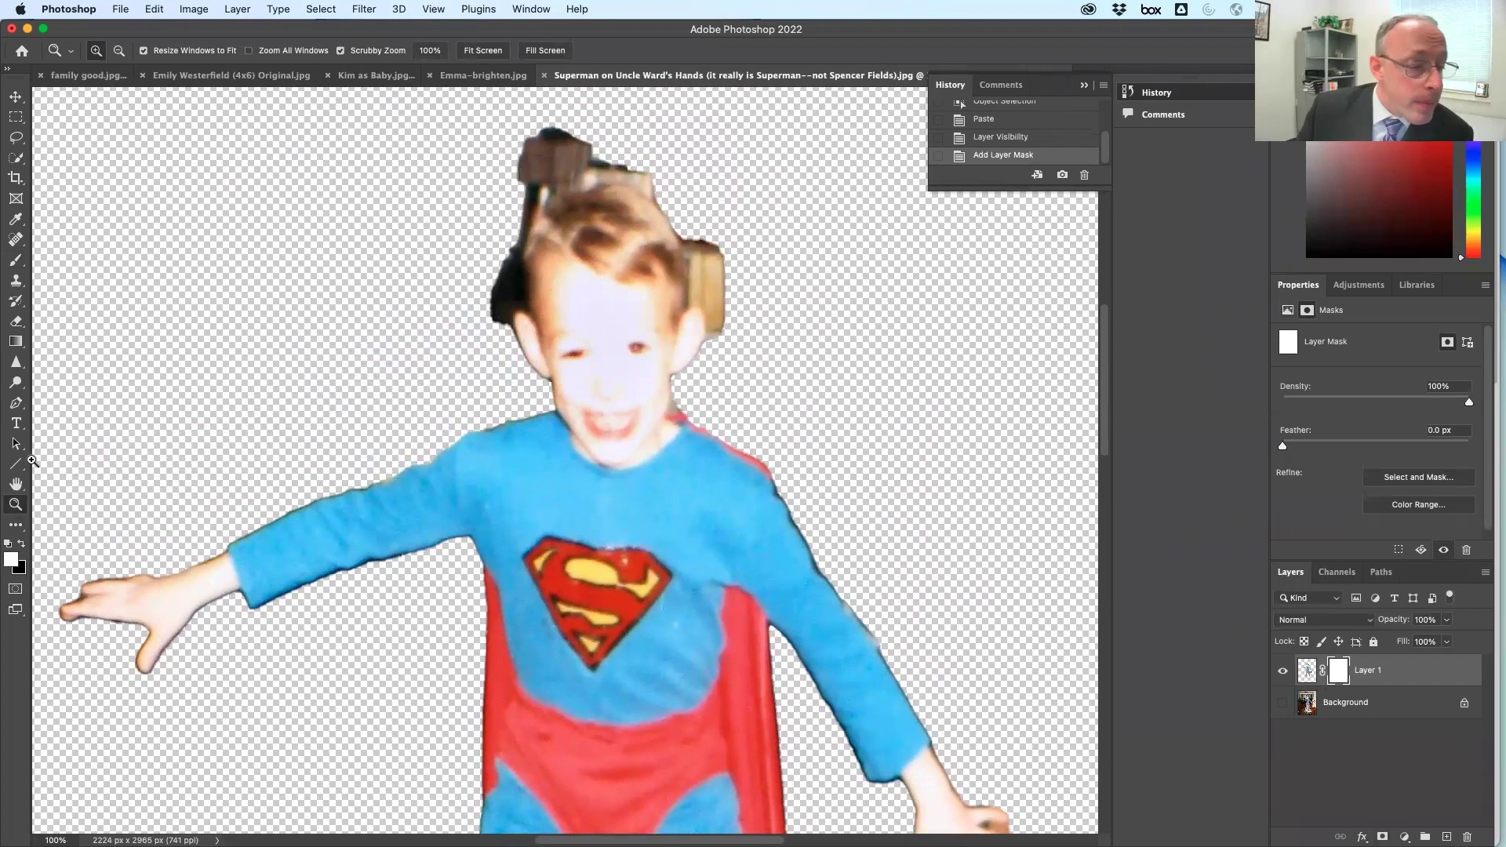
Mask out the brown blocks and stray hair on the head, then delete Layer 1
{"action": "left_click", "coordinate": [21, 543]}
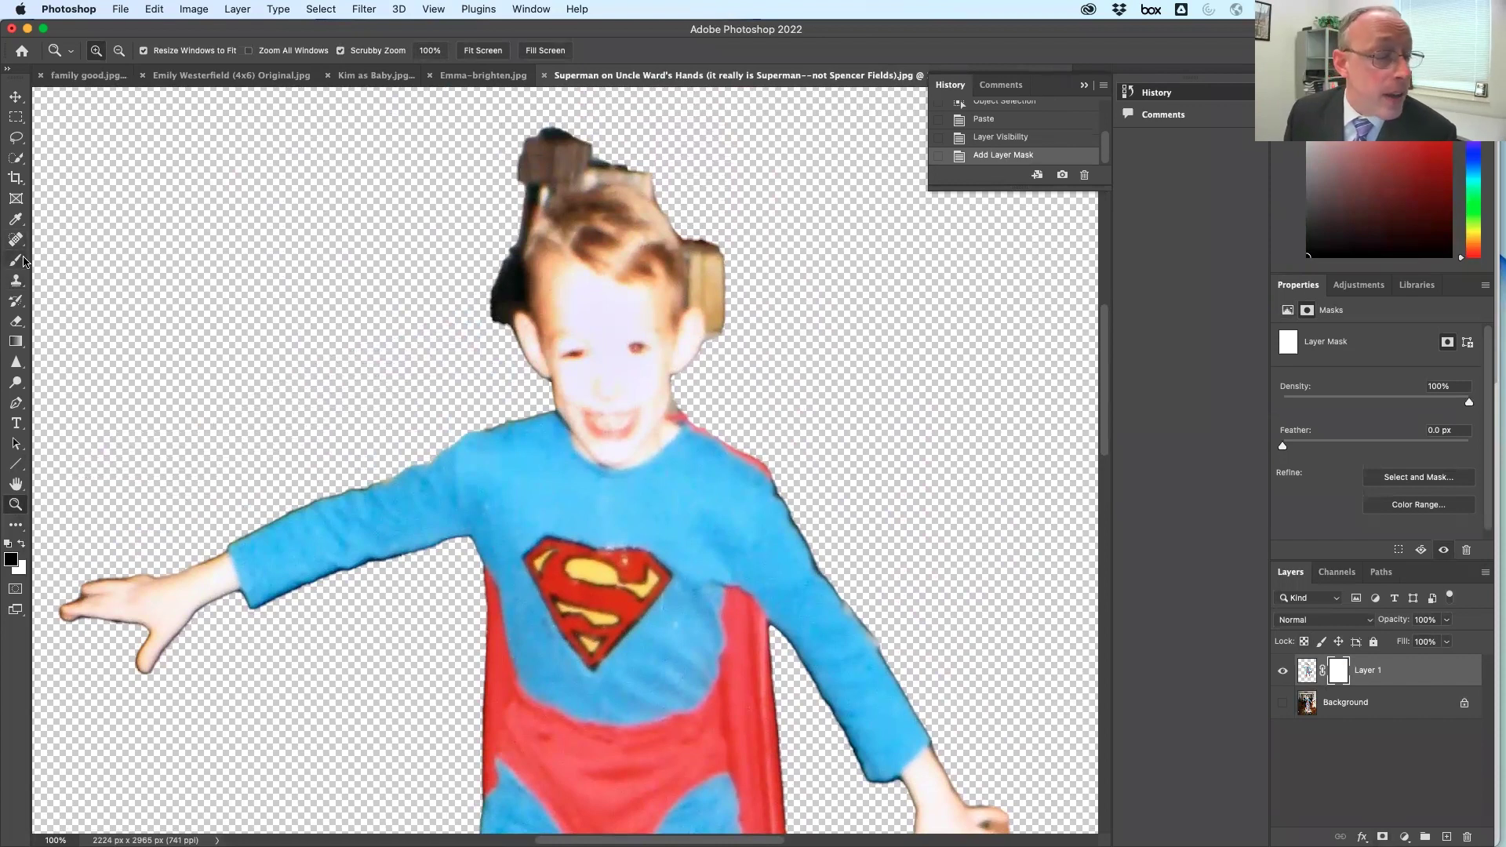
{"action": "left_click", "coordinate": [12, 266]}
{"action": "mouse_move", "coordinate": [512, 179]}
{"action": "left_mouse_down"}
{"action": "mouse_move", "coordinate": [554, 162]}
{"action": "mouse_move", "coordinate": [553, 130]}
{"action": "mouse_move", "coordinate": [436, 197]}
{"action": "mouse_move", "coordinate": [550, 146]}
{"action": "mouse_move", "coordinate": [643, 184]}
{"action": "left_mouse_up"}
{"action": "mouse_move", "coordinate": [475, 217]}
{"action": "left_mouse_down"}
{"action": "mouse_move", "coordinate": [502, 235]}
{"action": "mouse_move", "coordinate": [471, 263]}
{"action": "left_mouse_up"}
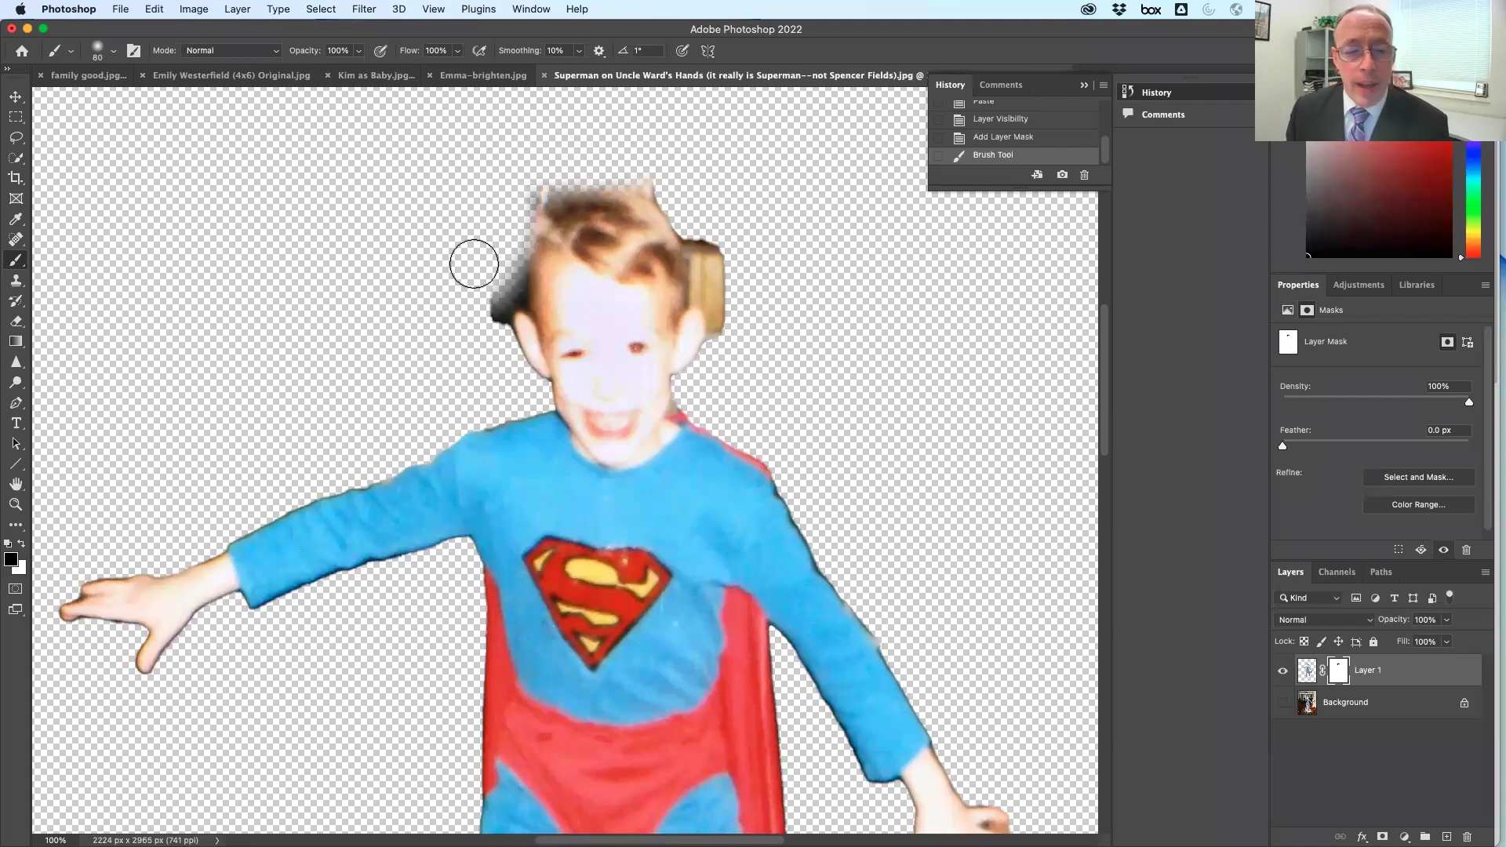
{"action": "left_click_drag", "start_coordinate": [1421, 682], "coordinate": [1468, 837]}
{"action": "left_click", "coordinate": [1284, 672]}
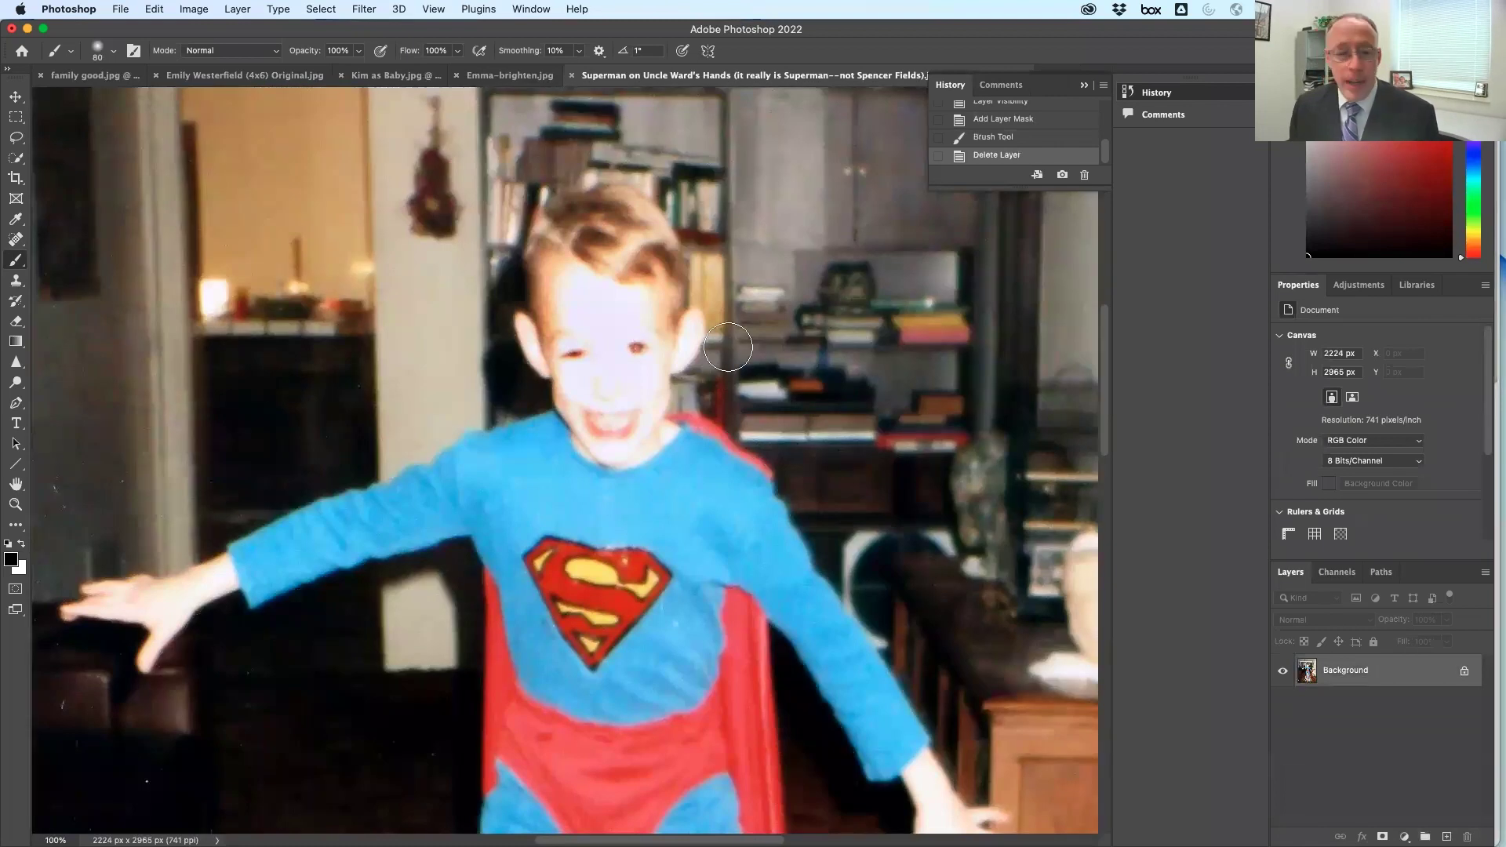
Select the boy in the Superman costume with Object Selection
{"action": "left_click_drag", "start_coordinate": [14, 161], "coordinate": [90, 156]}
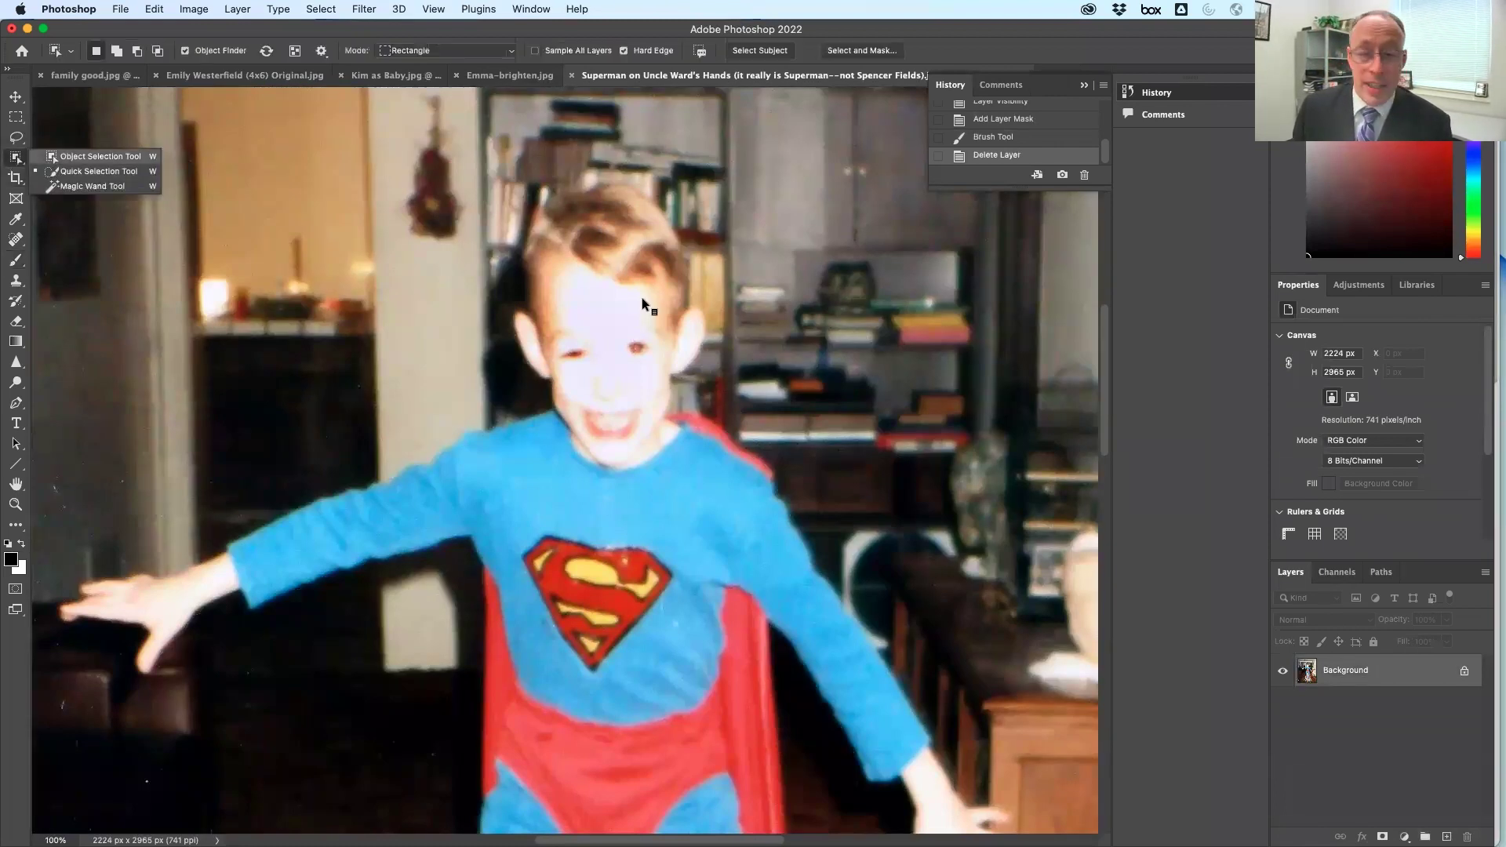
{"action": "key", "text": "super+0"}
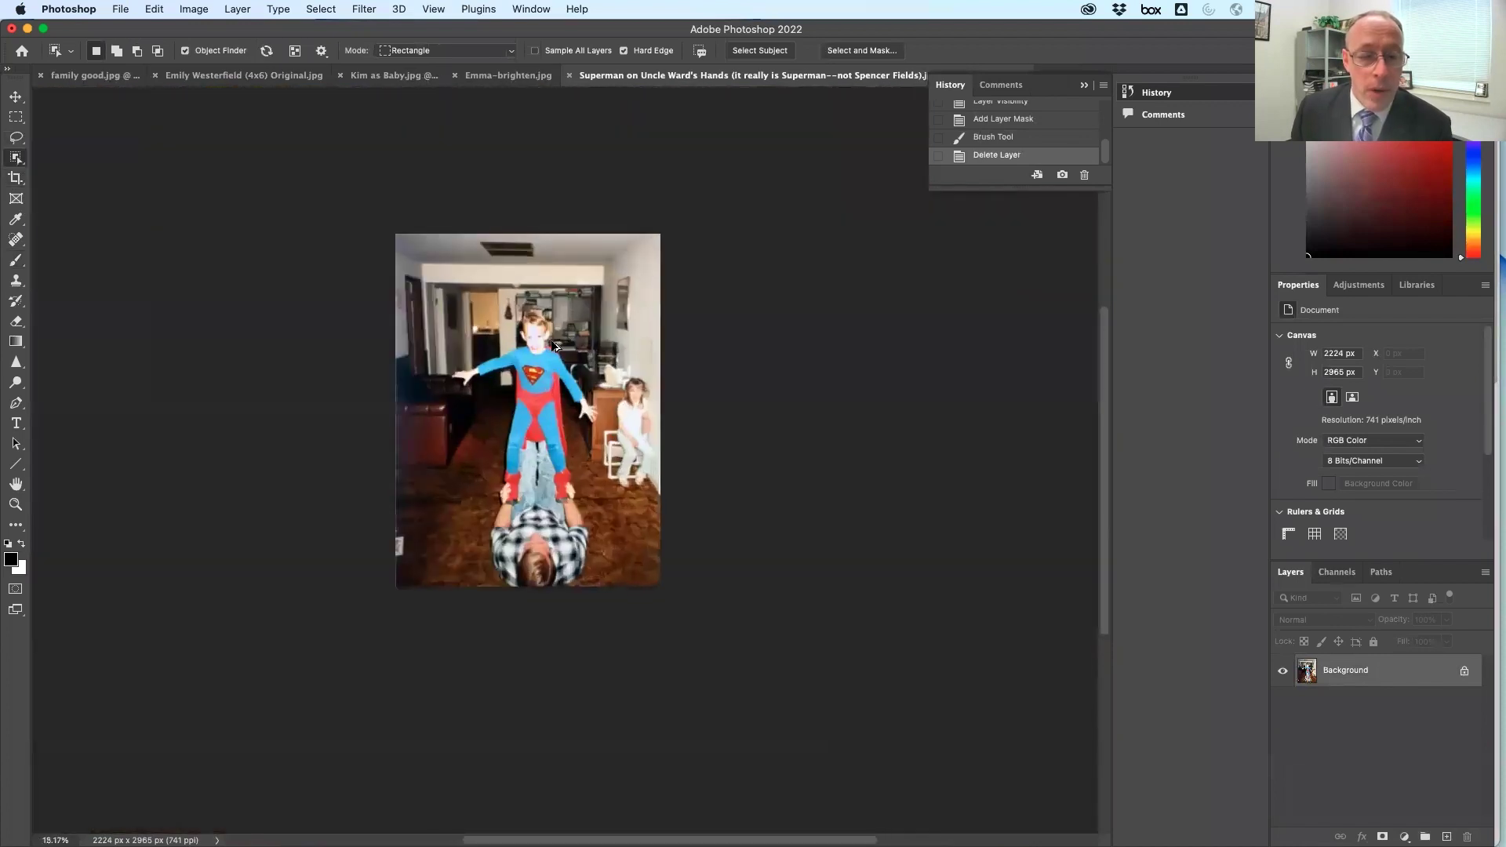
{"action": "left_click_drag", "start_coordinate": [439, 280], "coordinate": [620, 515]}
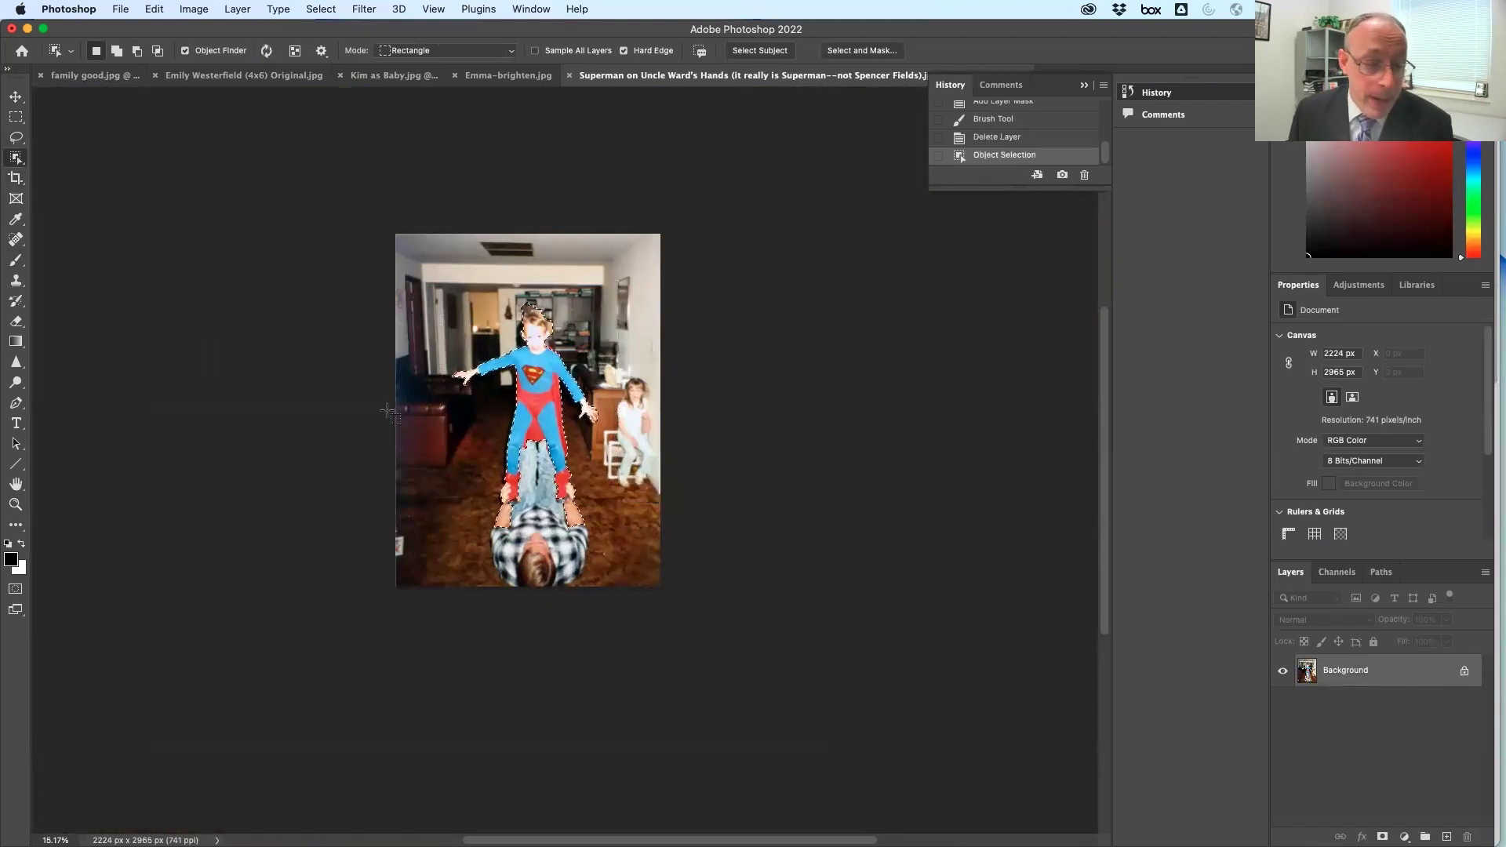
Subtract the area above the boy's head with the Lasso and view it as a Quick Mask
{"action": "double_click", "coordinate": [14, 506]}
{"action": "scroll", "coordinate": [442, 257], "scroll_direction": "up", "scroll_amount": 5}
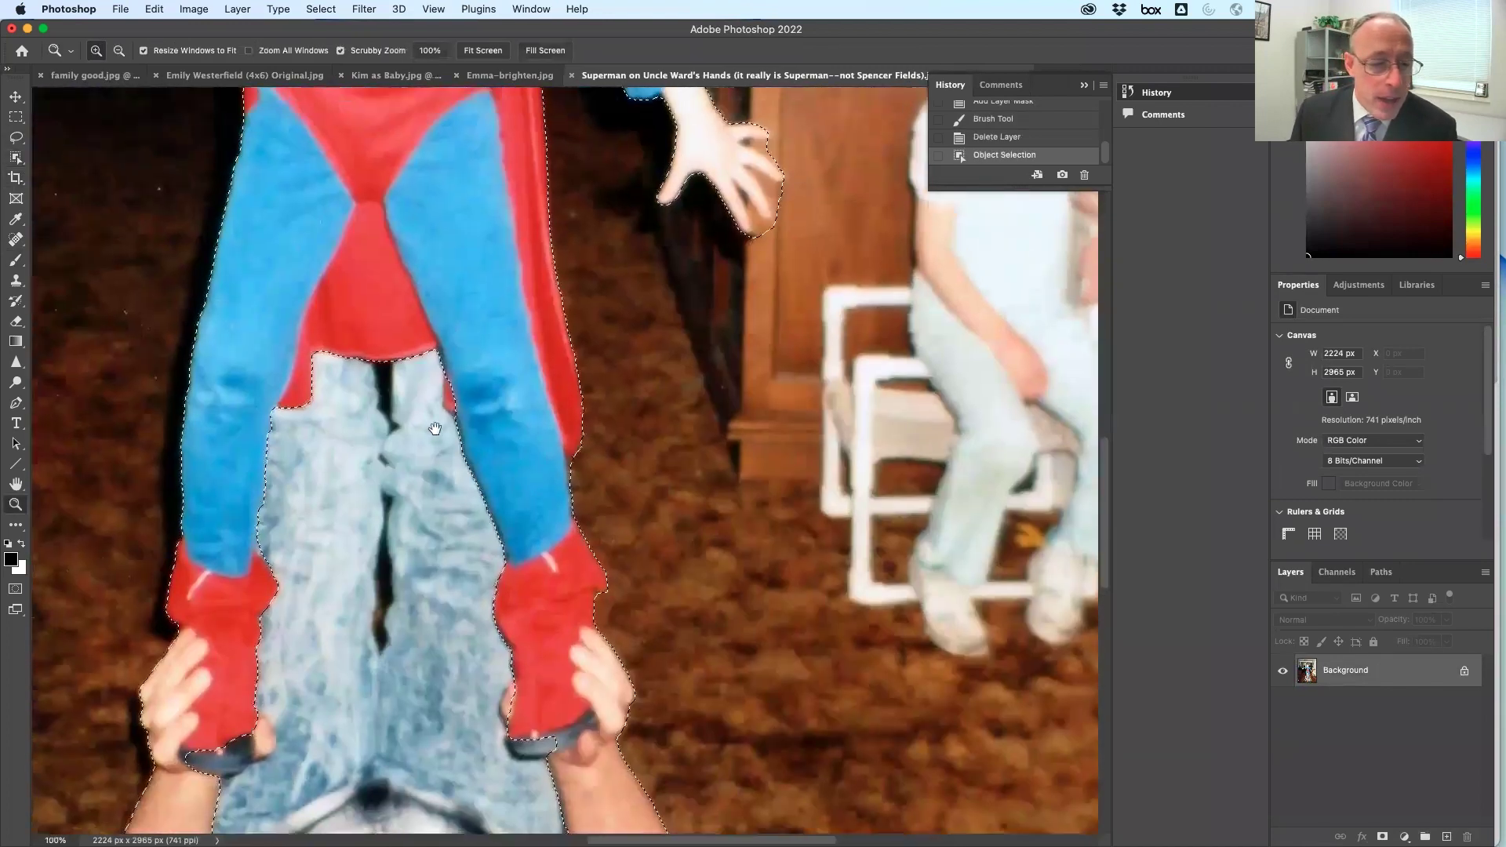
{"action": "scroll", "coordinate": [441, 256], "scroll_direction": "up", "scroll_amount": 5}
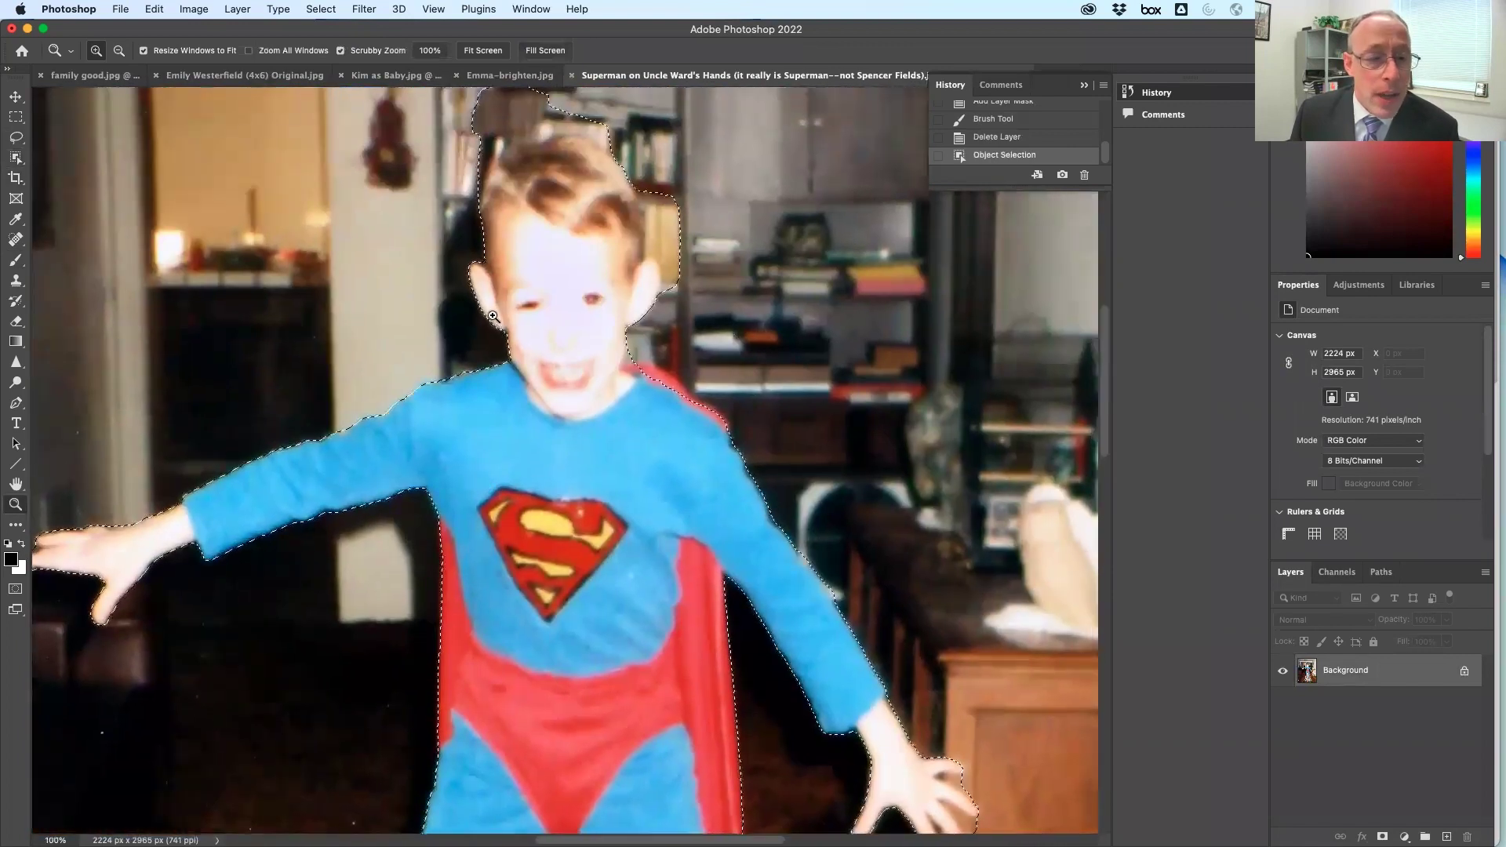
{"action": "key", "text": "l"}
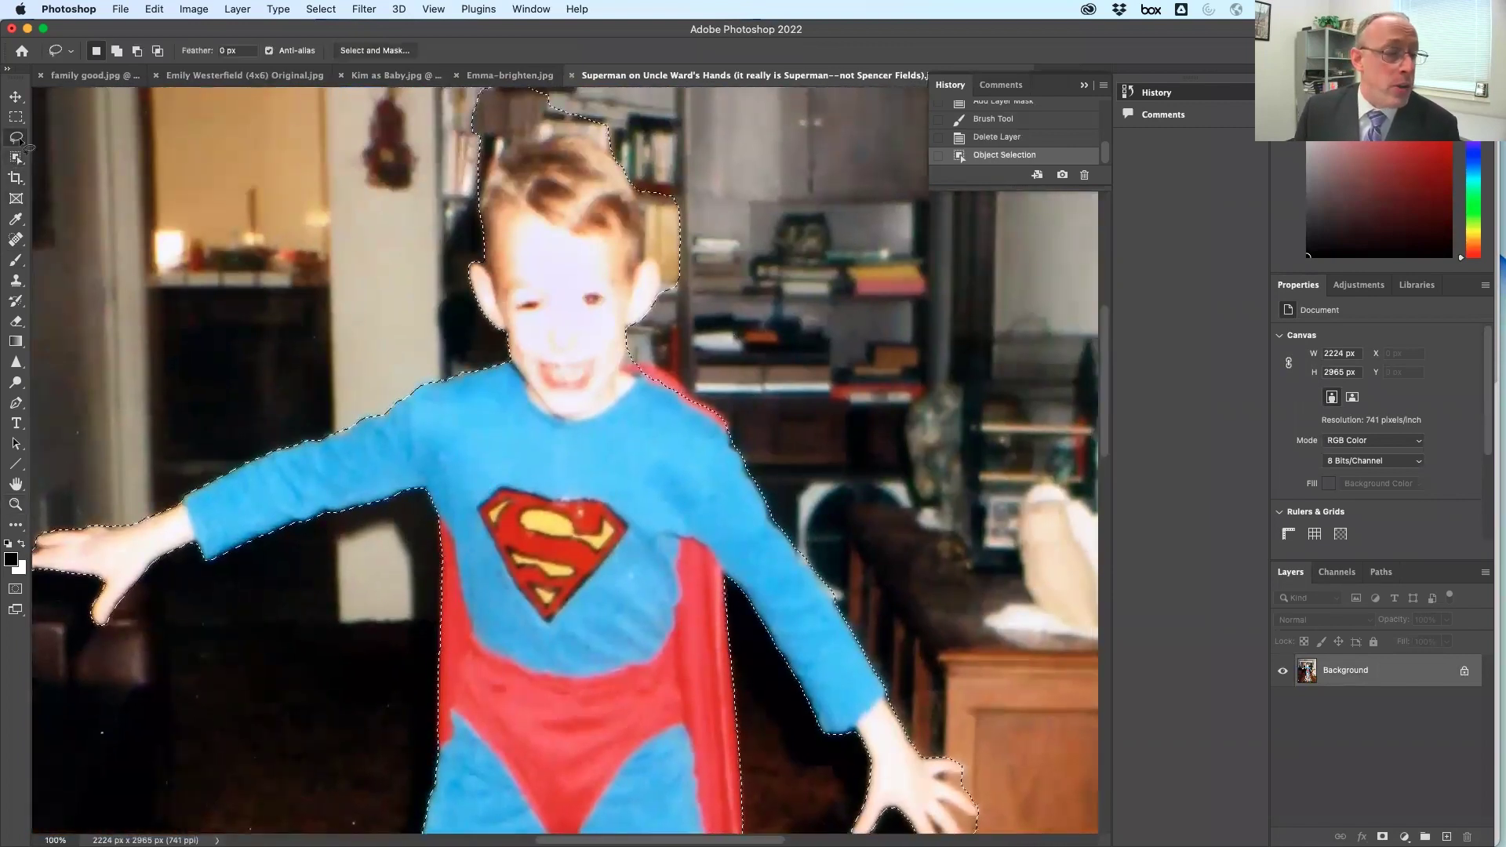
{"action": "key", "text": "alt"}
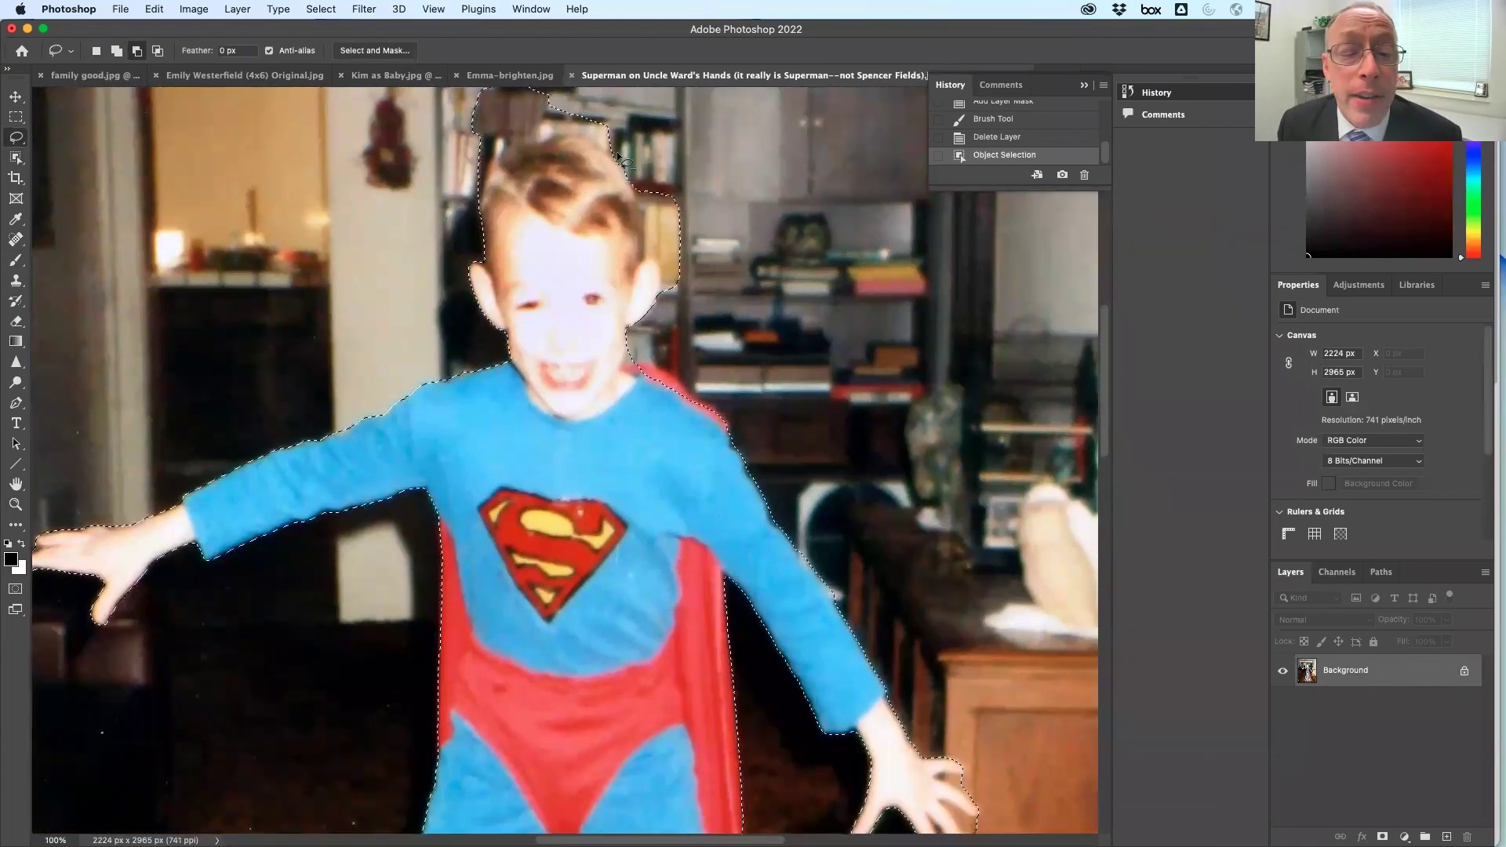
{"action": "left_click_drag", "start_coordinate": [596, 146], "coordinate": [568, 138]}
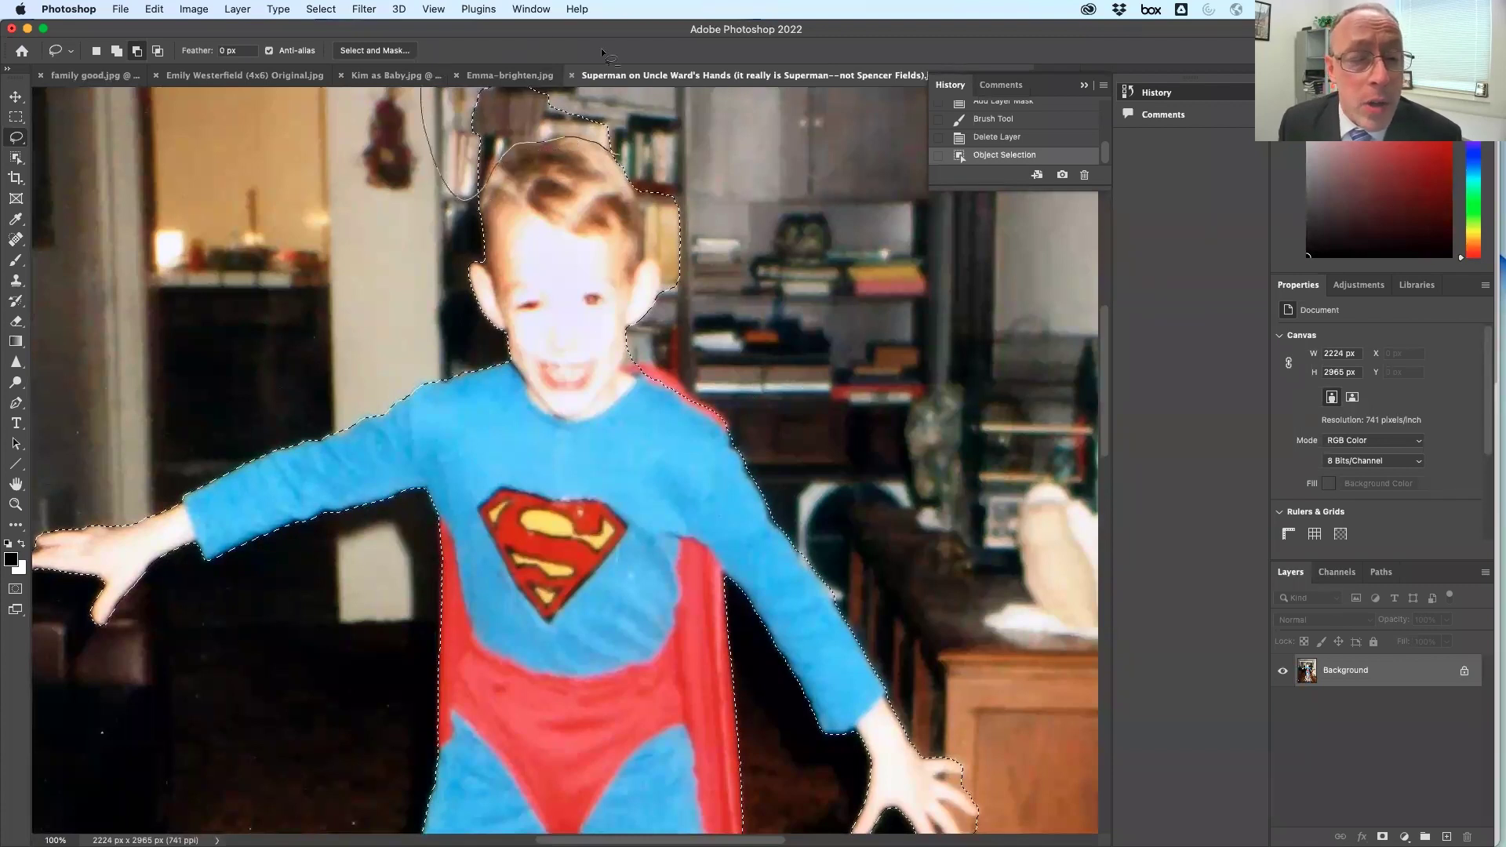
{"action": "left_click_drag", "start_coordinate": [663, 131], "coordinate": [664, 135]}
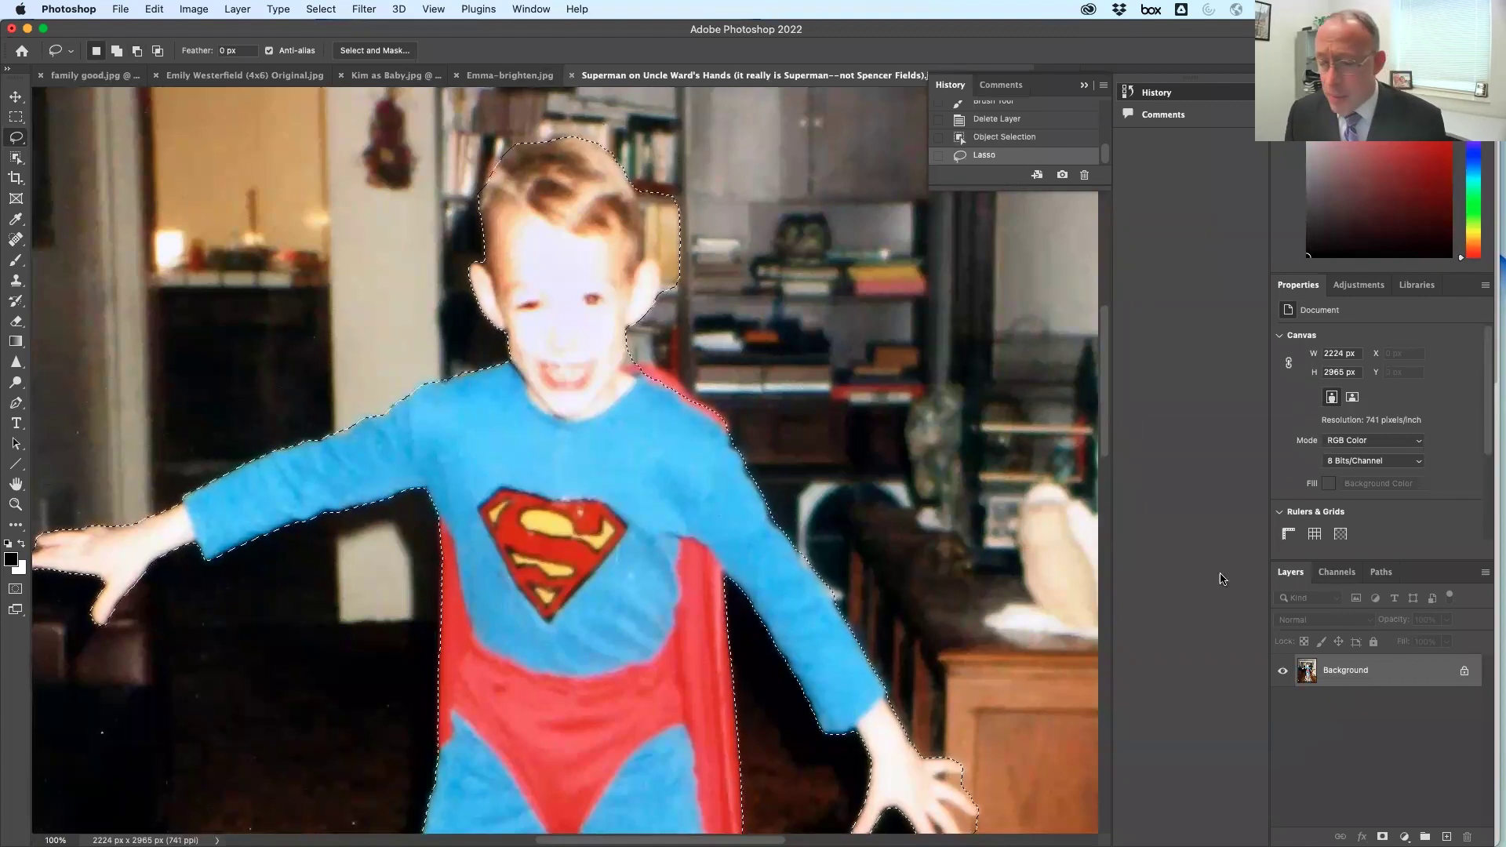
{"action": "left_click", "coordinate": [16, 157]}
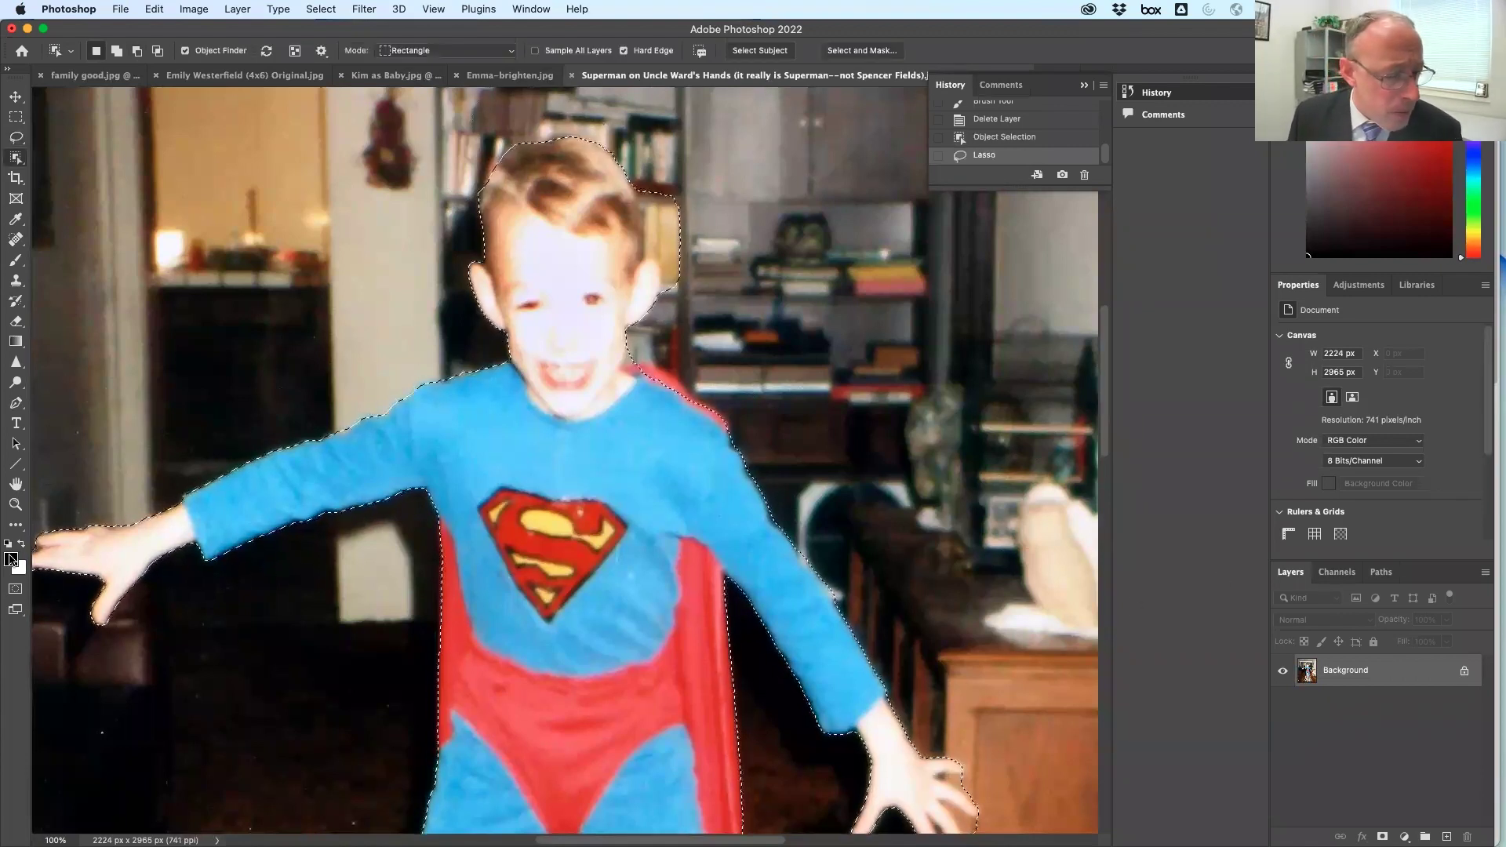
{"action": "left_click", "coordinate": [15, 590]}
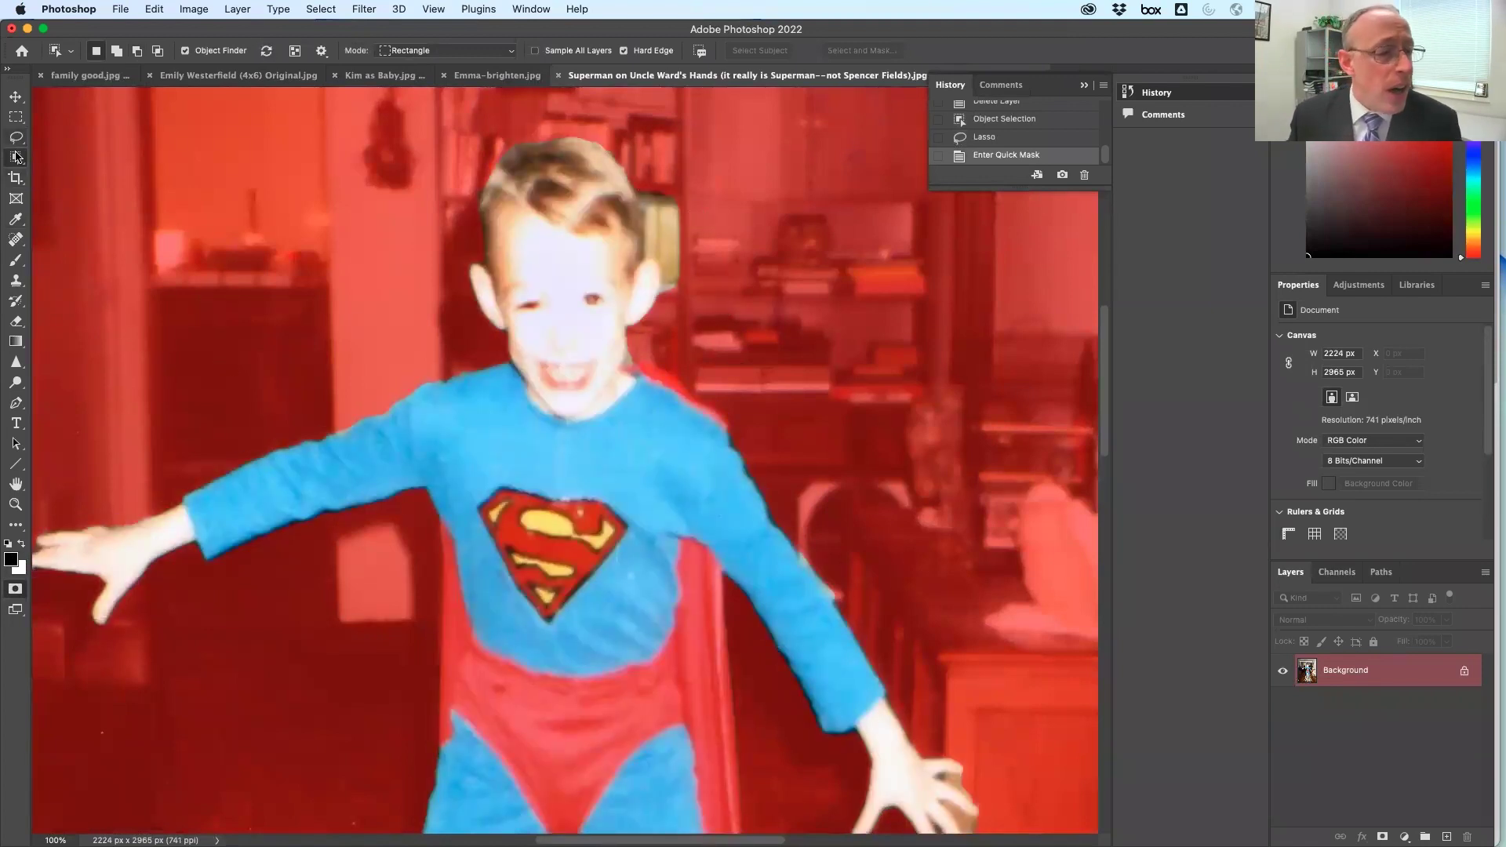
Brush the quick mask, undoing the neck stroke and painting white to add areas back
{"action": "left_click", "coordinate": [17, 260]}
{"action": "mouse_move", "coordinate": [626, 390]}
{"action": "left_mouse_down"}
{"action": "mouse_move", "coordinate": [663, 405]}
{"action": "mouse_move", "coordinate": [586, 388]}
{"action": "mouse_move", "coordinate": [630, 378]}
{"action": "mouse_move", "coordinate": [633, 400]}
{"action": "mouse_move", "coordinate": [596, 404]}
{"action": "mouse_move", "coordinate": [636, 395]}
{"action": "mouse_move", "coordinate": [647, 422]}
{"action": "mouse_move", "coordinate": [659, 366]}
{"action": "left_mouse_up"}
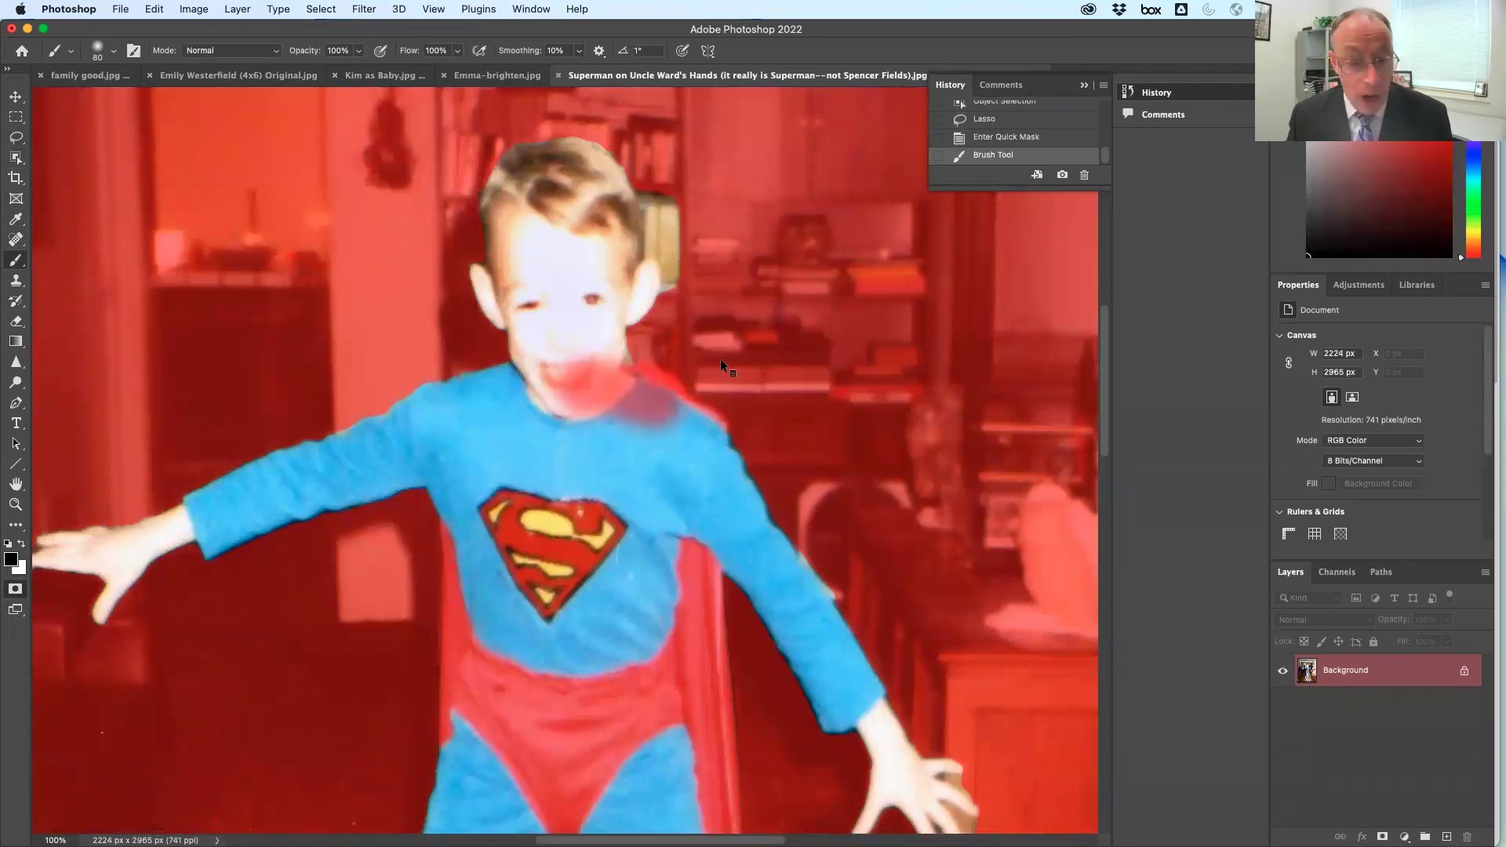
{"action": "key", "text": "super+z"}
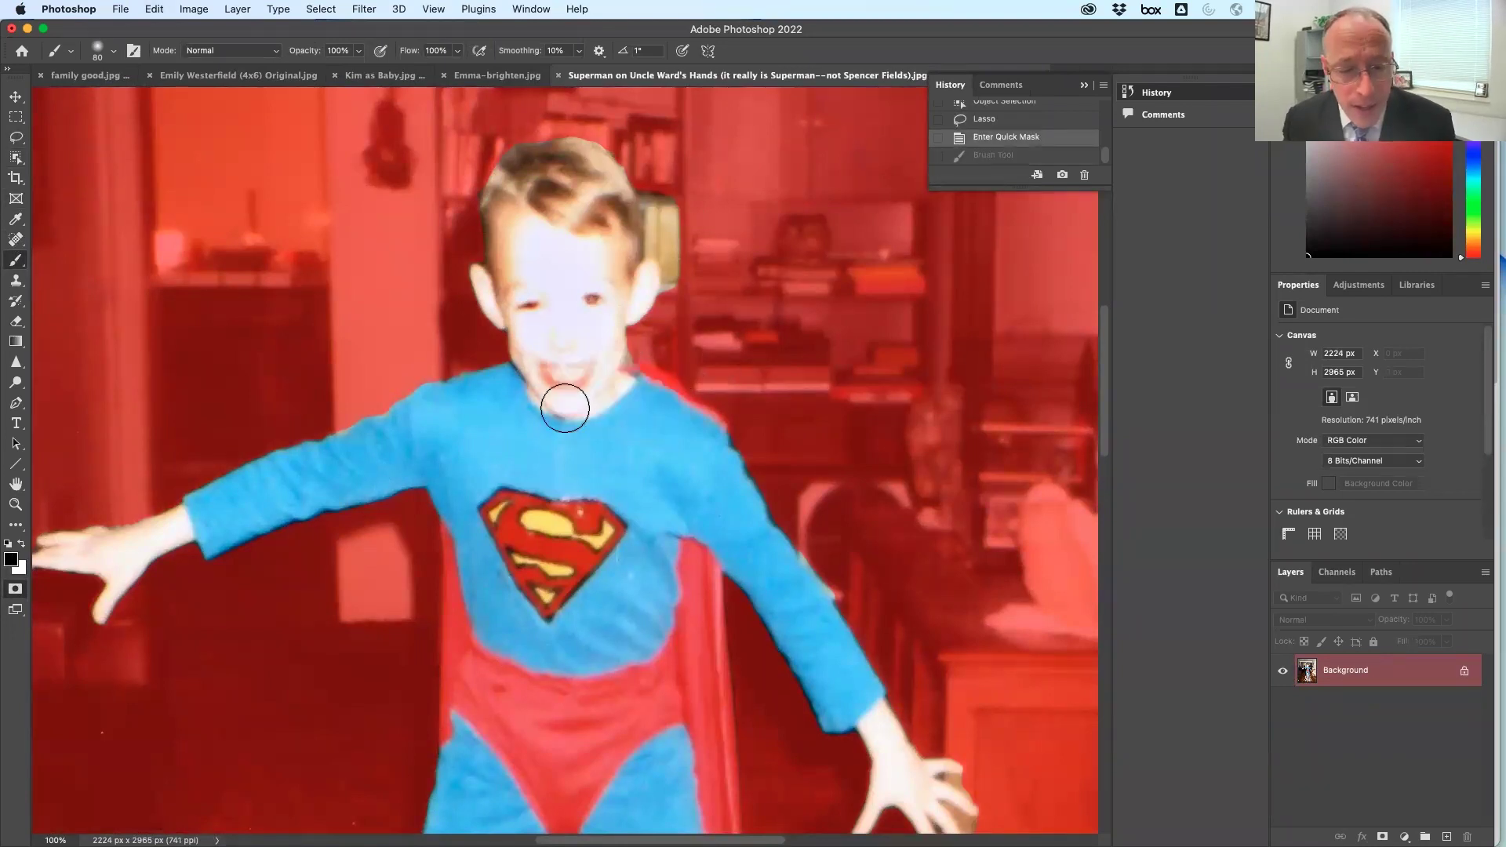
{"action": "key", "text": "x"}
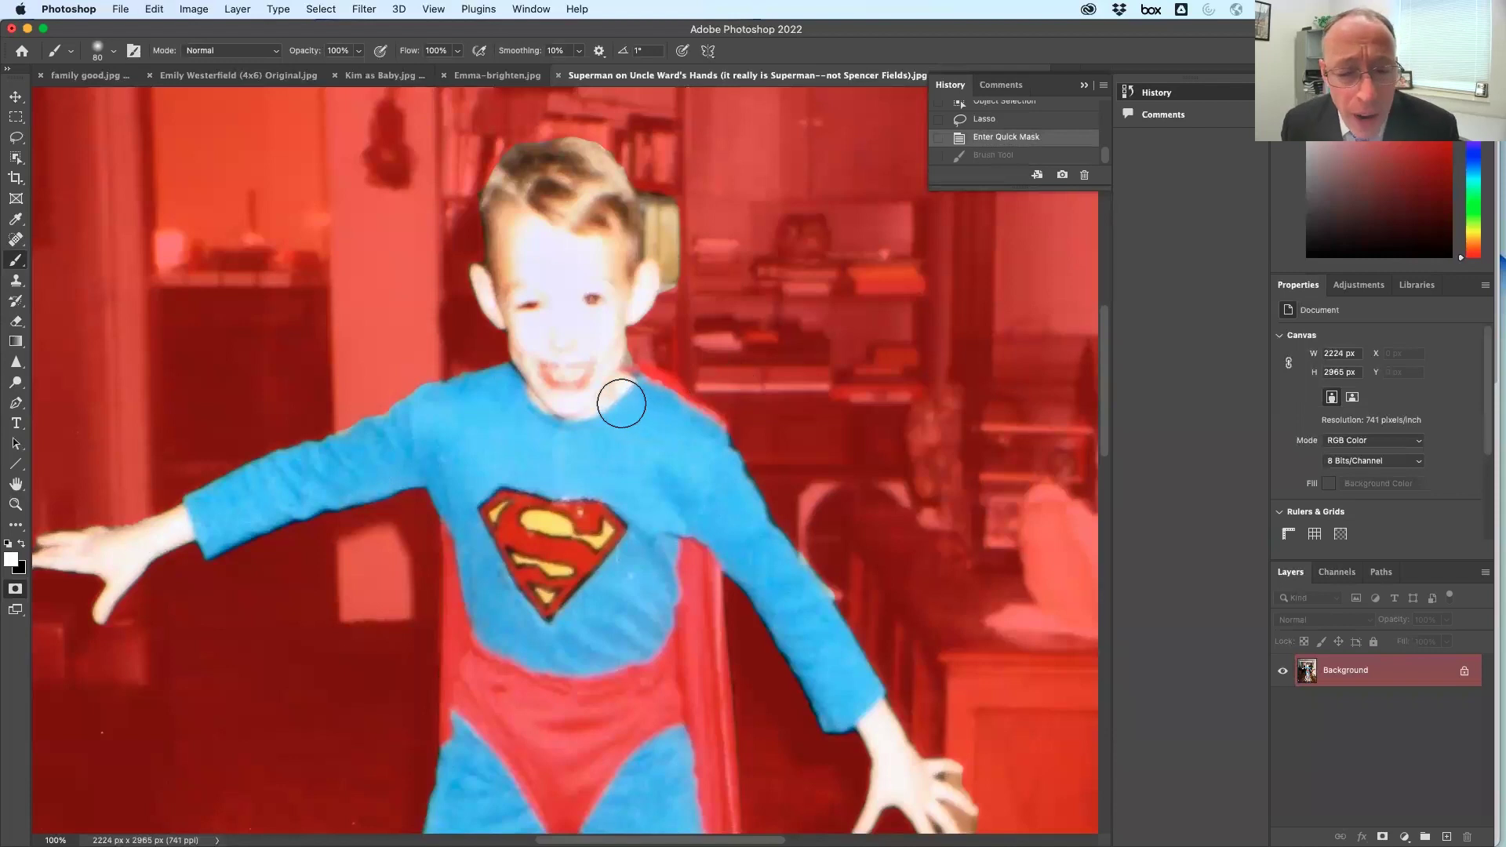
{"action": "scroll", "coordinate": [682, 541], "scroll_direction": "down", "scroll_amount": 10}
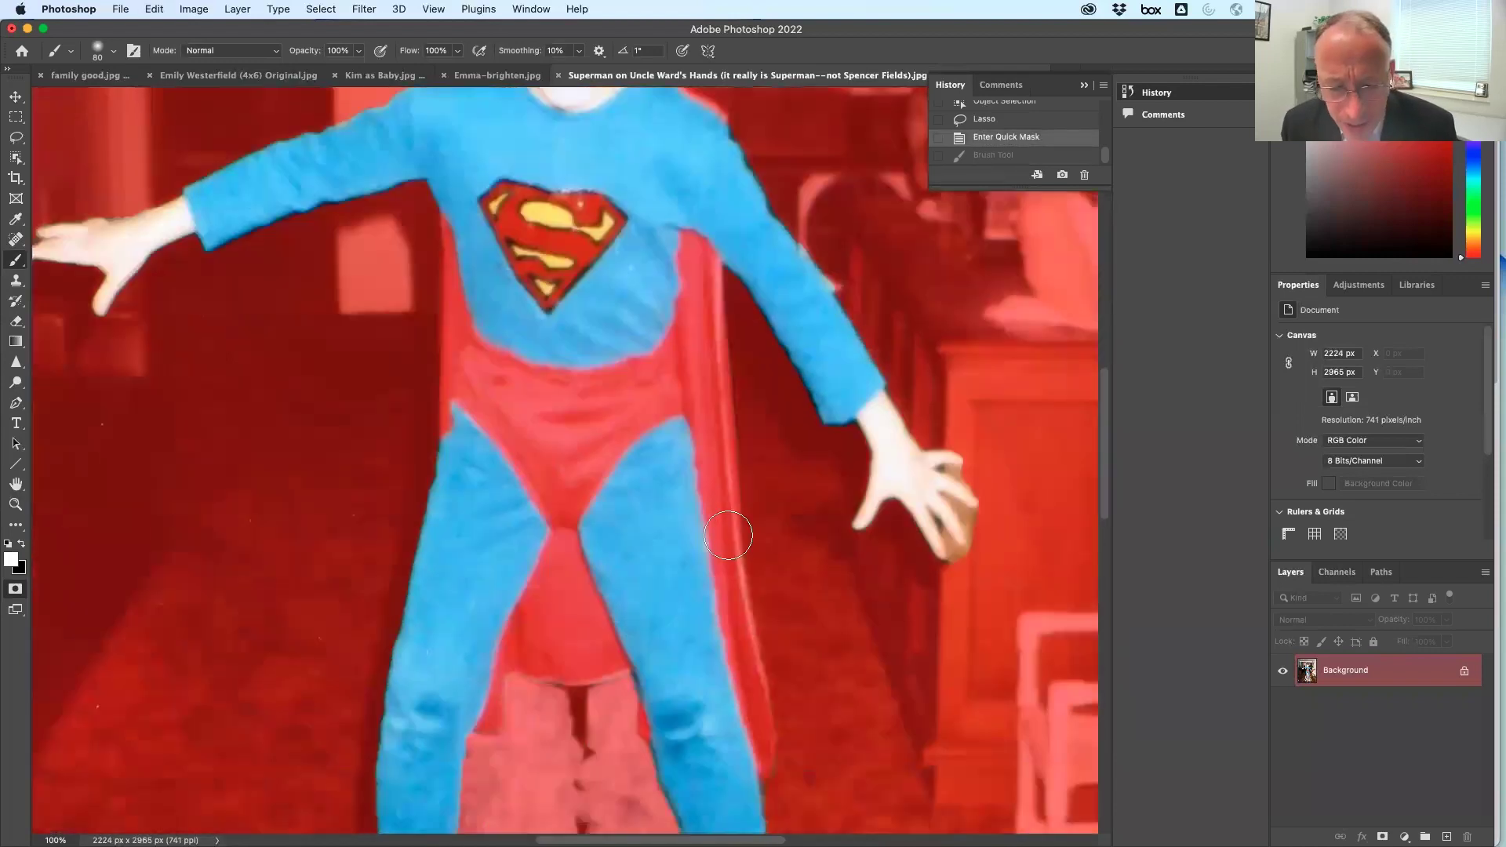
{"action": "scroll", "coordinate": [728, 536], "scroll_direction": "down", "scroll_amount": 3}
{"action": "mouse_move", "coordinate": [801, 572]}
{"action": "left_mouse_down"}
{"action": "mouse_move", "coordinate": [782, 428]}
{"action": "mouse_move", "coordinate": [783, 452]}
{"action": "mouse_move", "coordinate": [732, 344]}
{"action": "mouse_move", "coordinate": [776, 498]}
{"action": "left_mouse_up"}
Paint black over the right boot and both hands, then exit Quick Mask to a selection
{"action": "key", "text": "x"}
{"action": "mouse_move", "coordinate": [746, 572]}
{"action": "left_mouse_down"}
{"action": "mouse_move", "coordinate": [832, 480]}
{"action": "mouse_move", "coordinate": [759, 422]}
{"action": "mouse_move", "coordinate": [762, 630]}
{"action": "left_mouse_up"}
{"action": "mouse_move", "coordinate": [337, 615]}
{"action": "left_mouse_down"}
{"action": "mouse_move", "coordinate": [295, 618]}
{"action": "mouse_move", "coordinate": [378, 645]}
{"action": "mouse_move", "coordinate": [405, 551]}
{"action": "mouse_move", "coordinate": [394, 514]}
{"action": "mouse_move", "coordinate": [401, 575]}
{"action": "mouse_move", "coordinate": [363, 668]}
{"action": "mouse_move", "coordinate": [393, 605]}
{"action": "mouse_move", "coordinate": [428, 632]}
{"action": "left_mouse_up"}
{"action": "scroll", "coordinate": [734, 496], "scroll_direction": "down", "scroll_amount": 10}
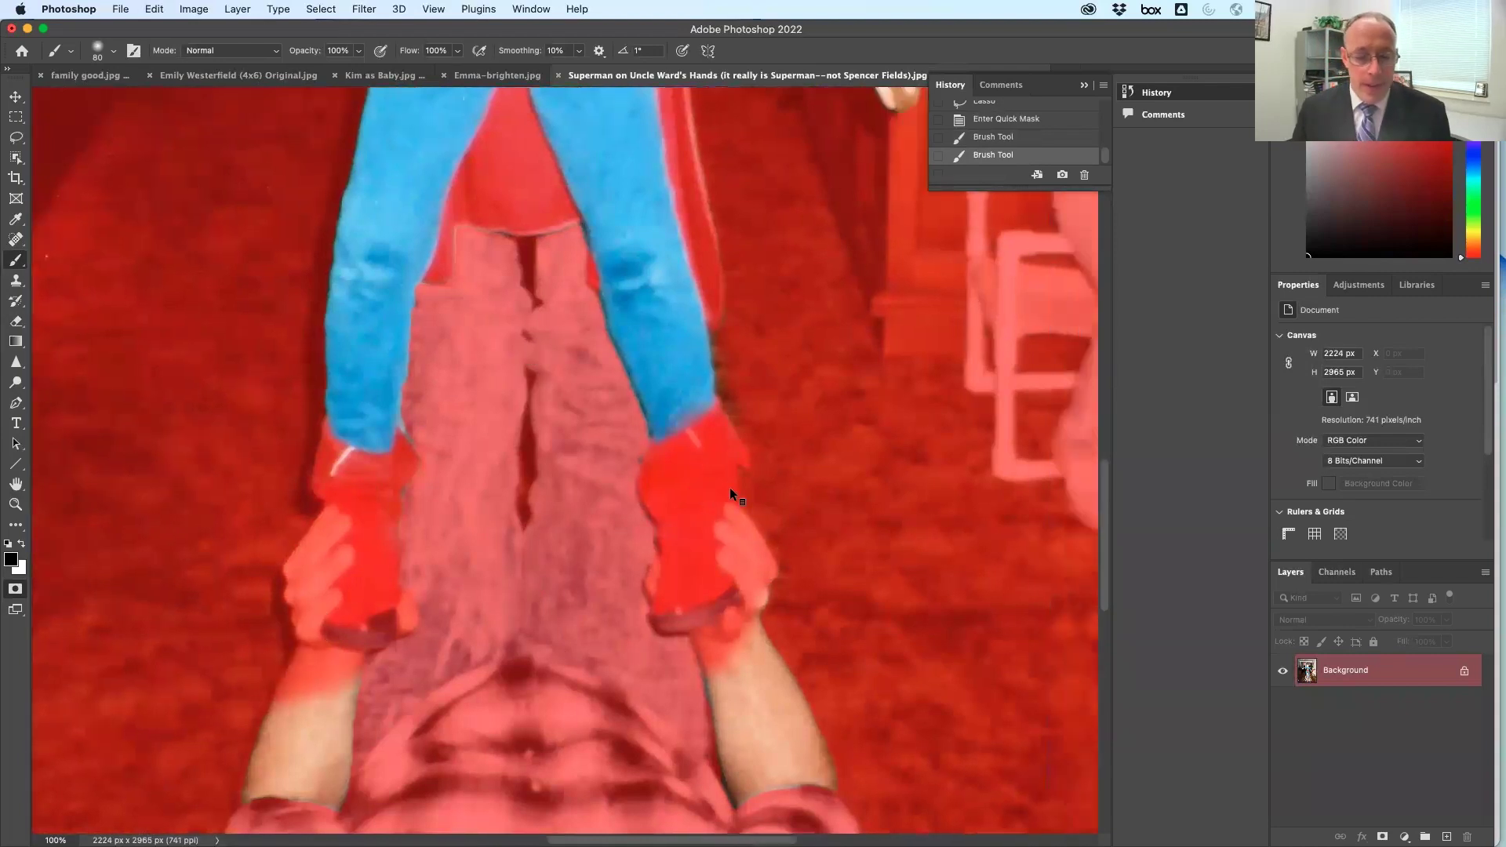
{"action": "scroll", "coordinate": [733, 496], "scroll_direction": "up", "scroll_amount": 3}
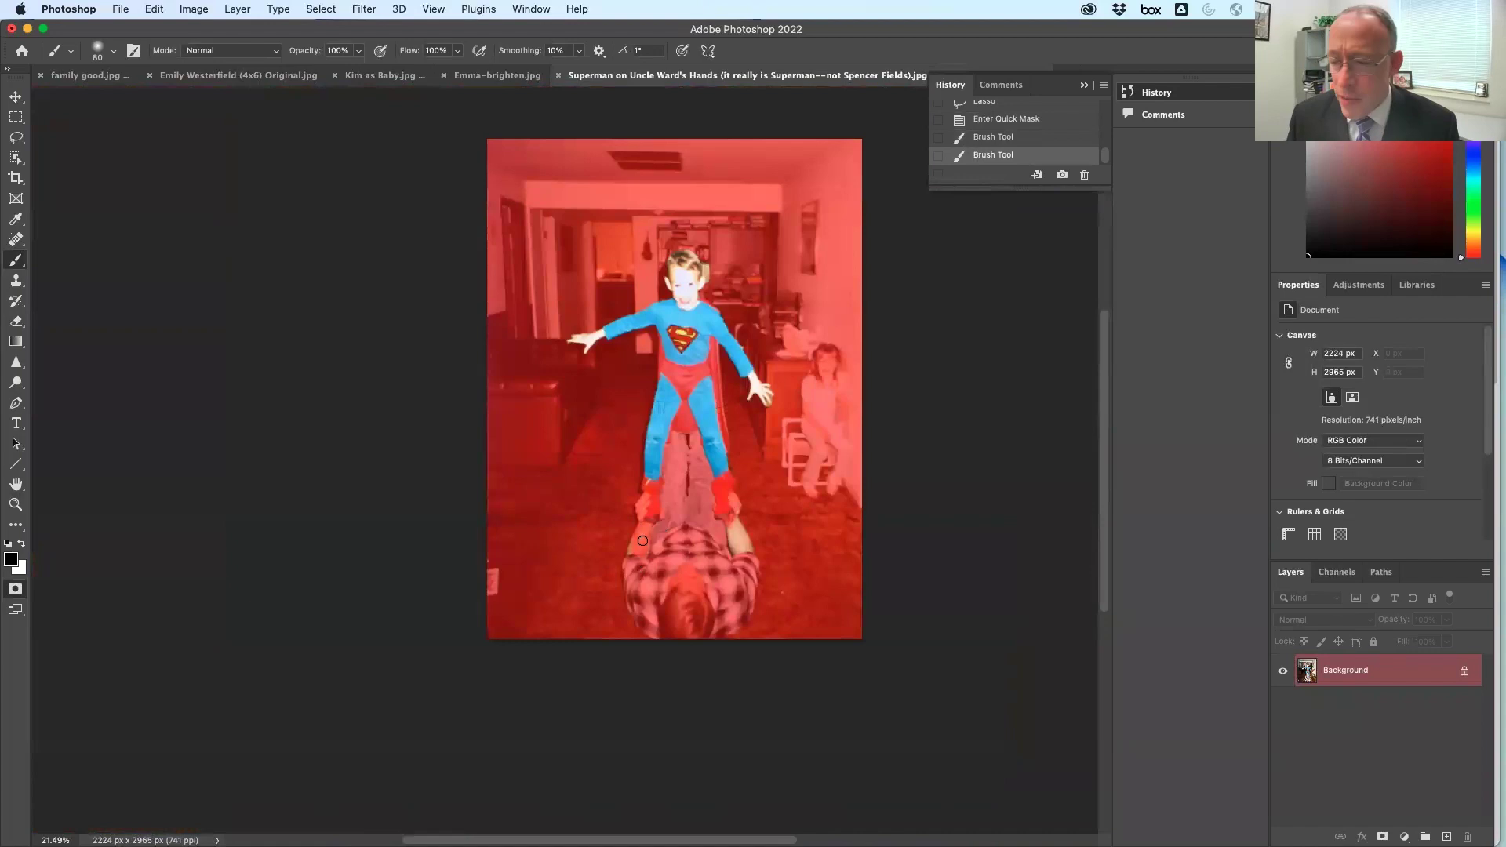
{"action": "left_click", "coordinate": [632, 552]}
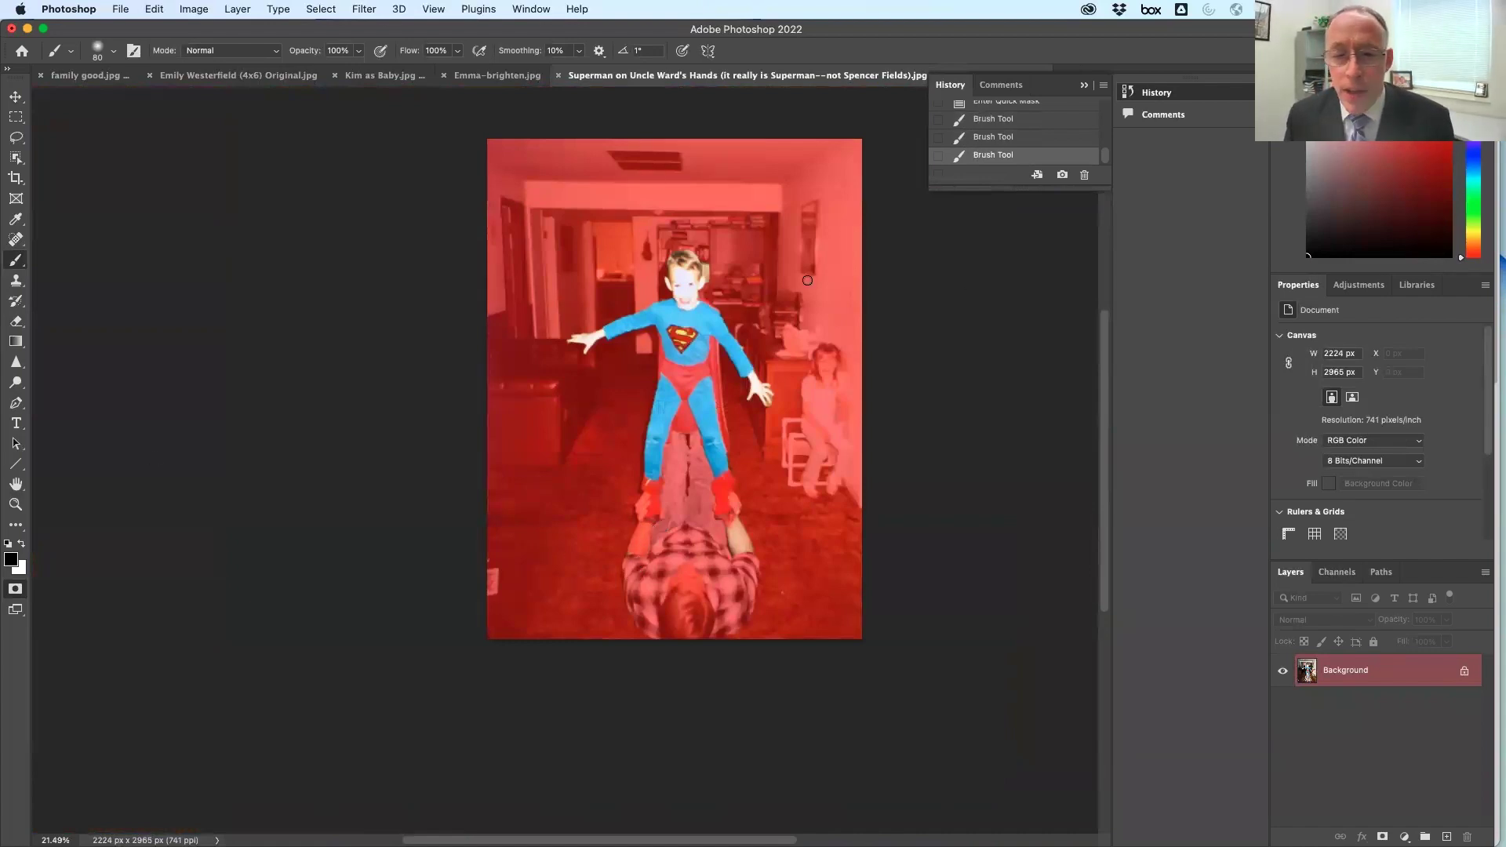
{"action": "left_click", "coordinate": [16, 589]}
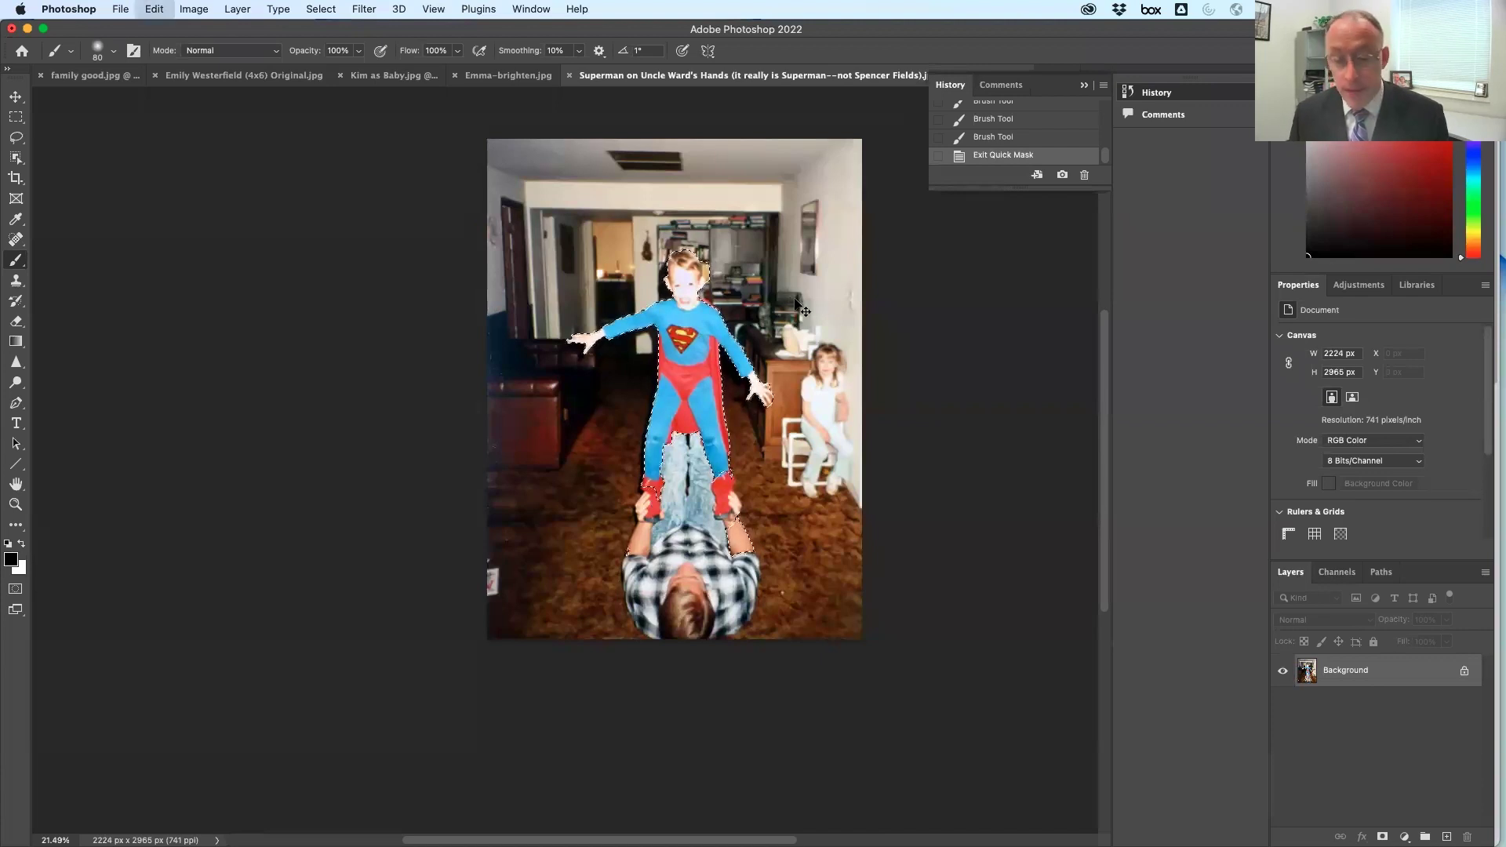
Copy the selected boy onto a new Layer 1 and hide the Background
{"action": "key", "text": "super+c"}
{"action": "key", "text": "super+v"}
{"action": "left_click", "coordinate": [1282, 705]}
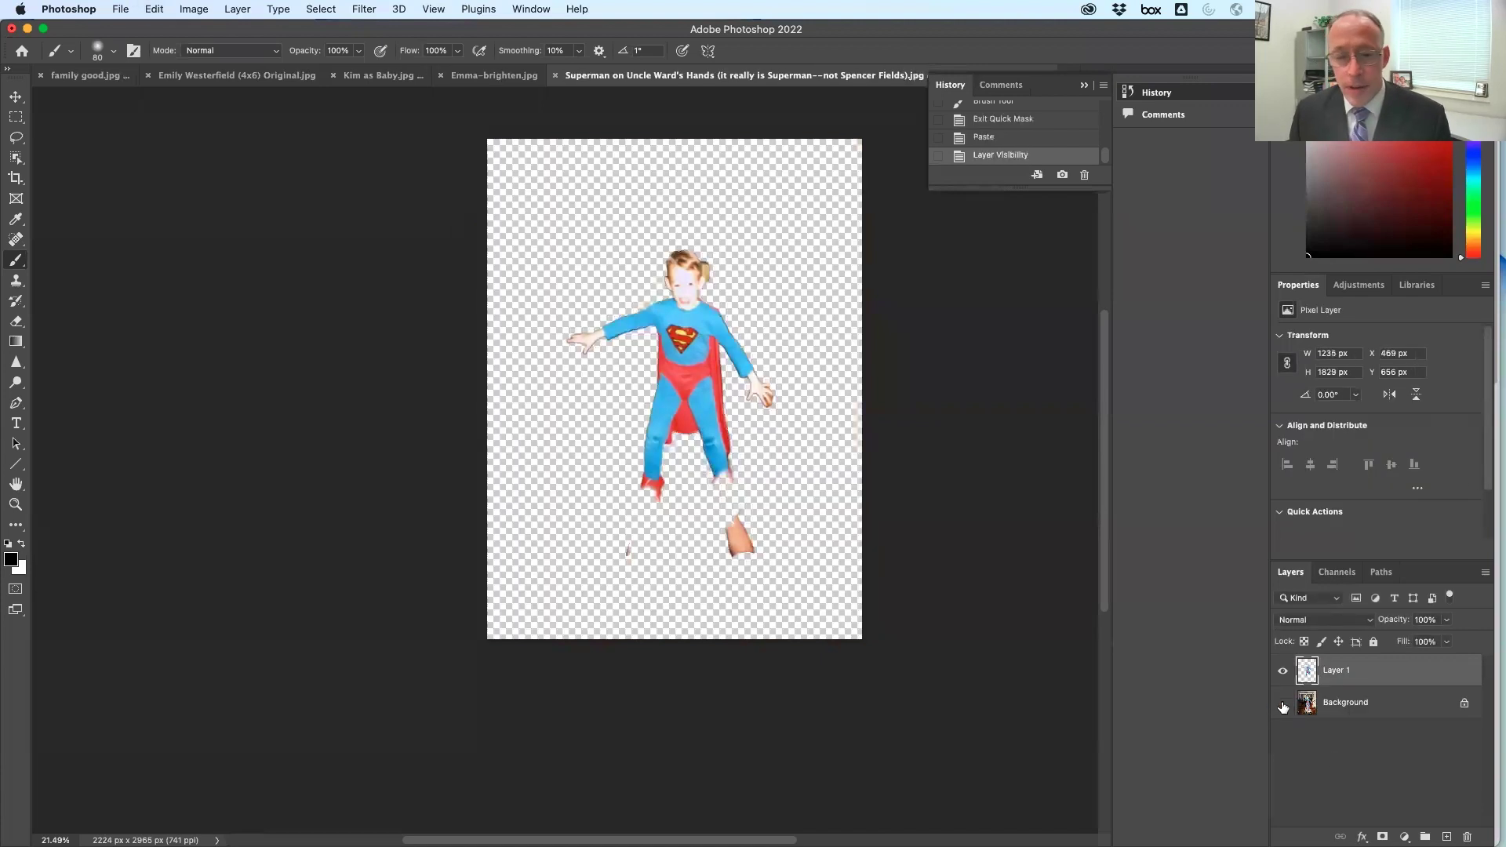
Try rotating the cut-out with Free Transform, cancel it, and switch to Finder
{"action": "left_click", "coordinate": [18, 97]}
{"action": "left_click_drag", "start_coordinate": [788, 237], "coordinate": [838, 436]}
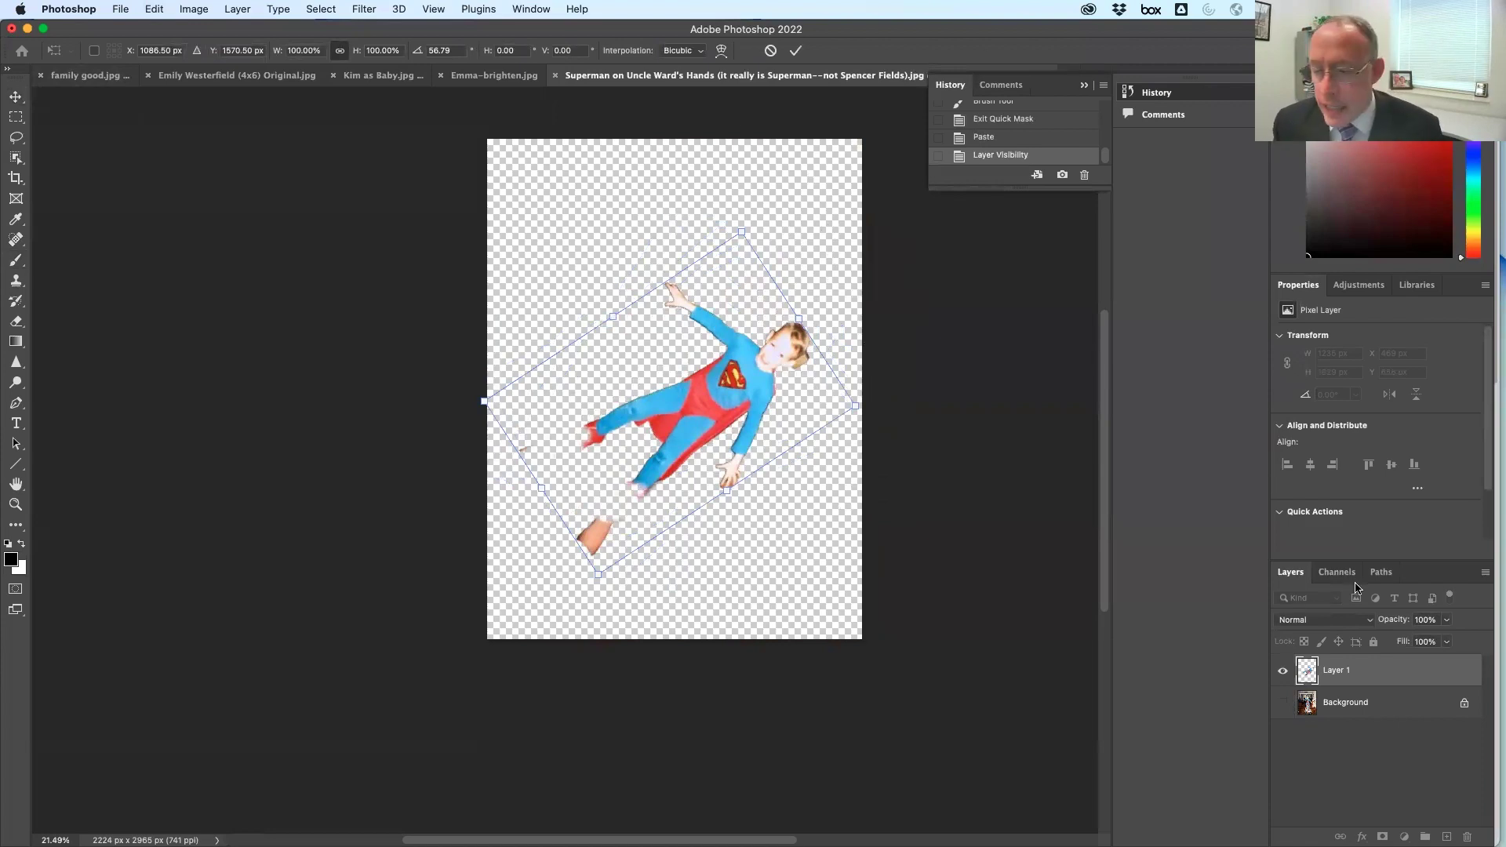
{"action": "key", "text": "Escape"}
{"action": "key", "text": "super+Tab"}
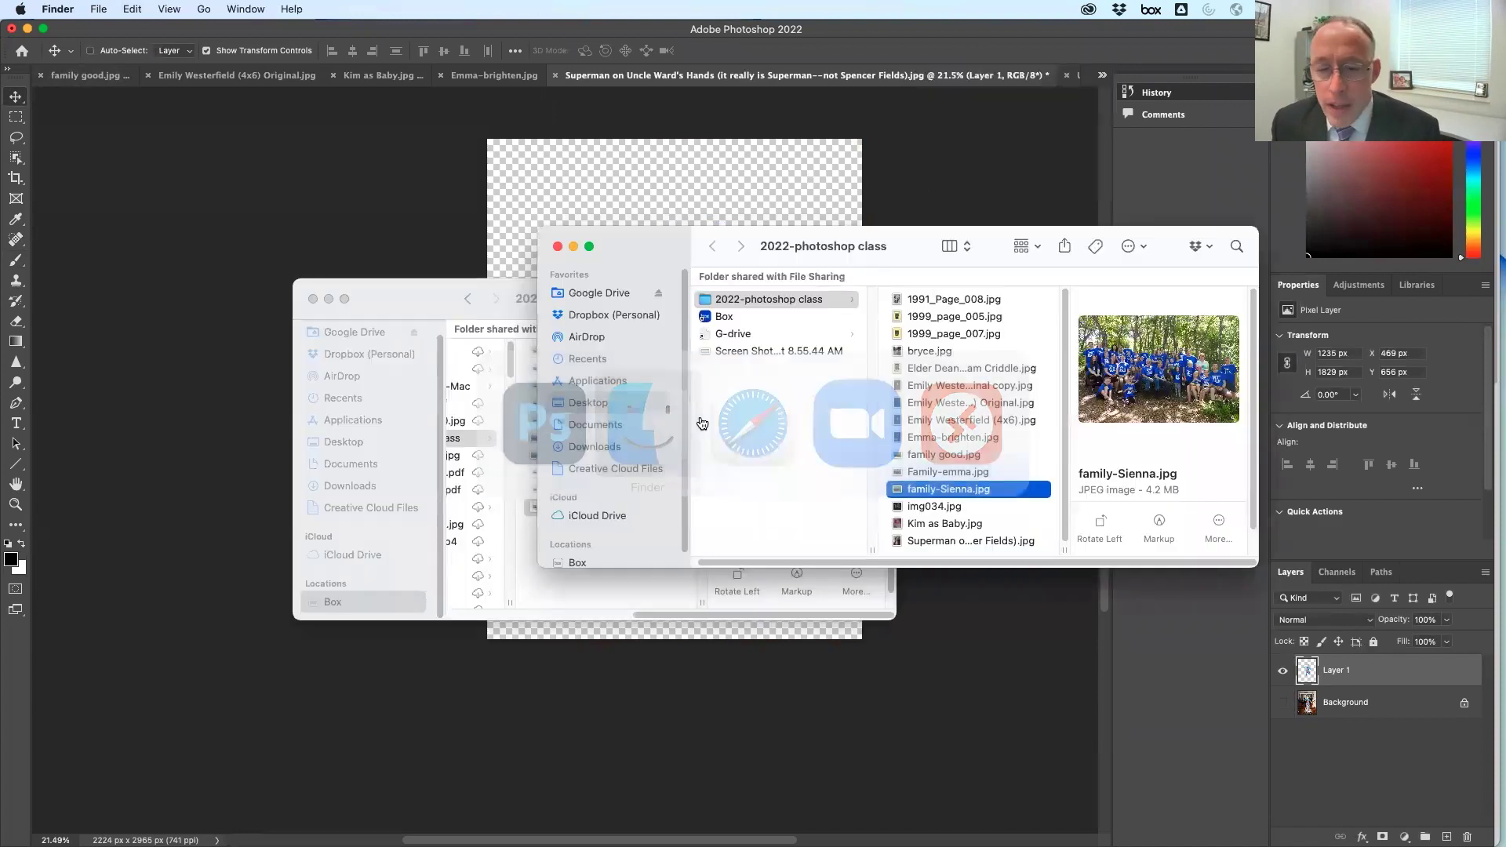
{"action": "left_click", "coordinate": [978, 352]}
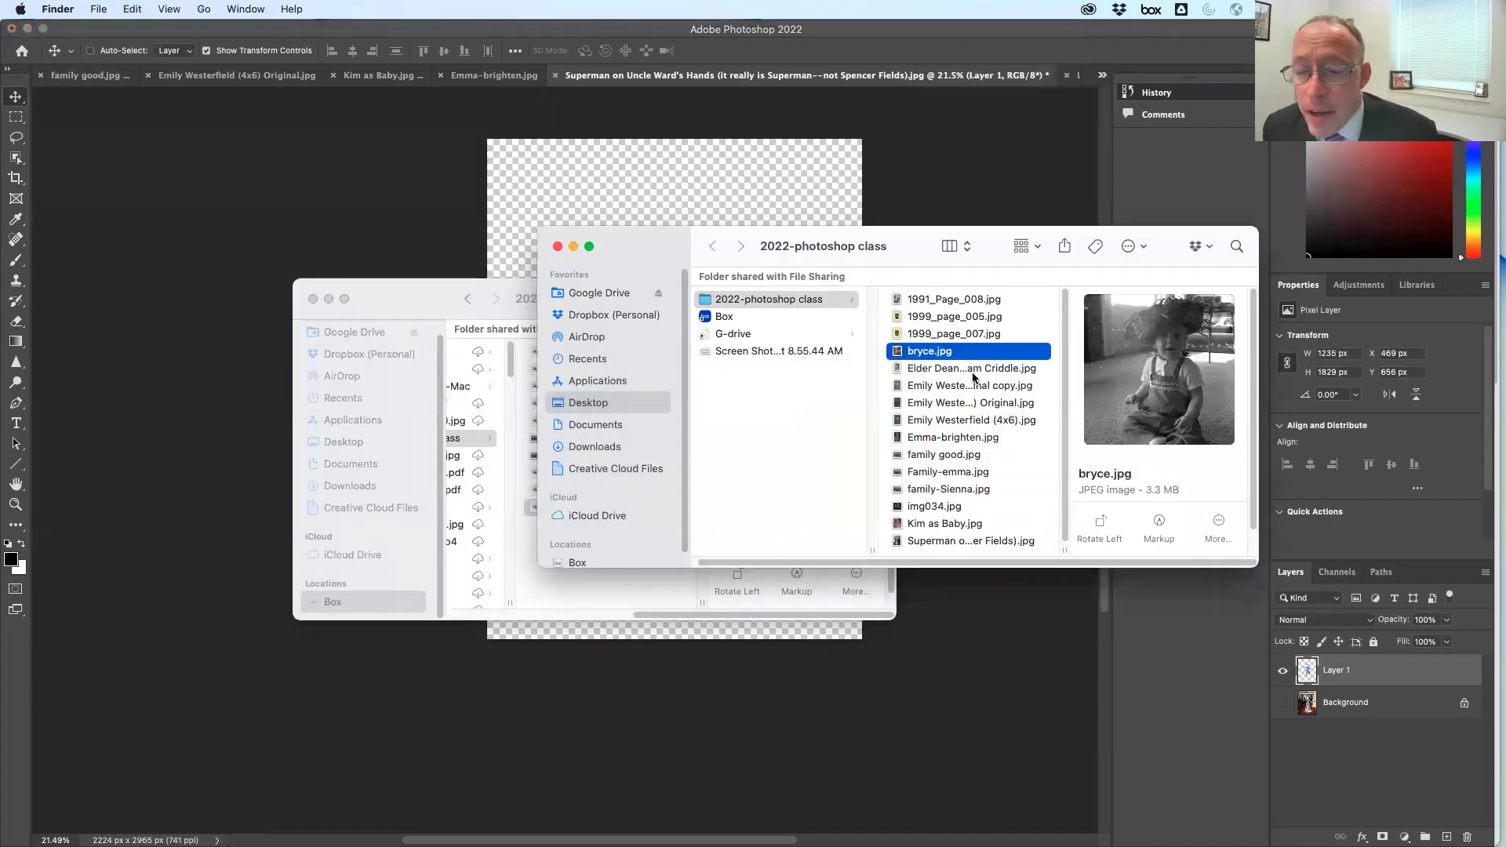
{"action": "left_click", "coordinate": [973, 372]}
{"action": "left_click_drag", "start_coordinate": [977, 377], "coordinate": [1159, 812]}
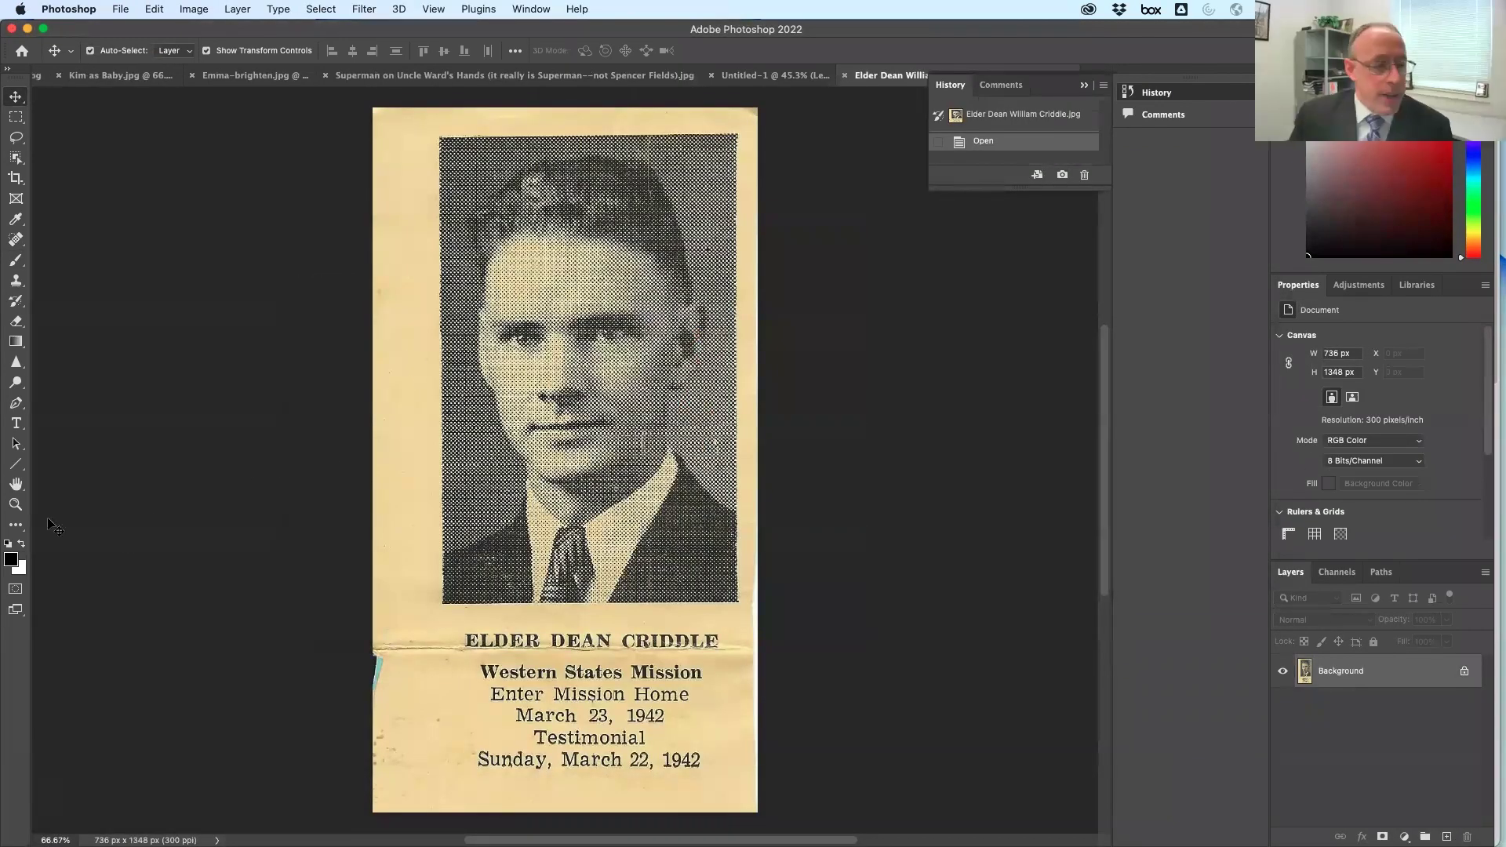
View the halftone portrait at 100% and marquee-select it from corner to corner
{"action": "left_click", "coordinate": [14, 503]}
{"action": "left_click", "coordinate": [721, 323]}
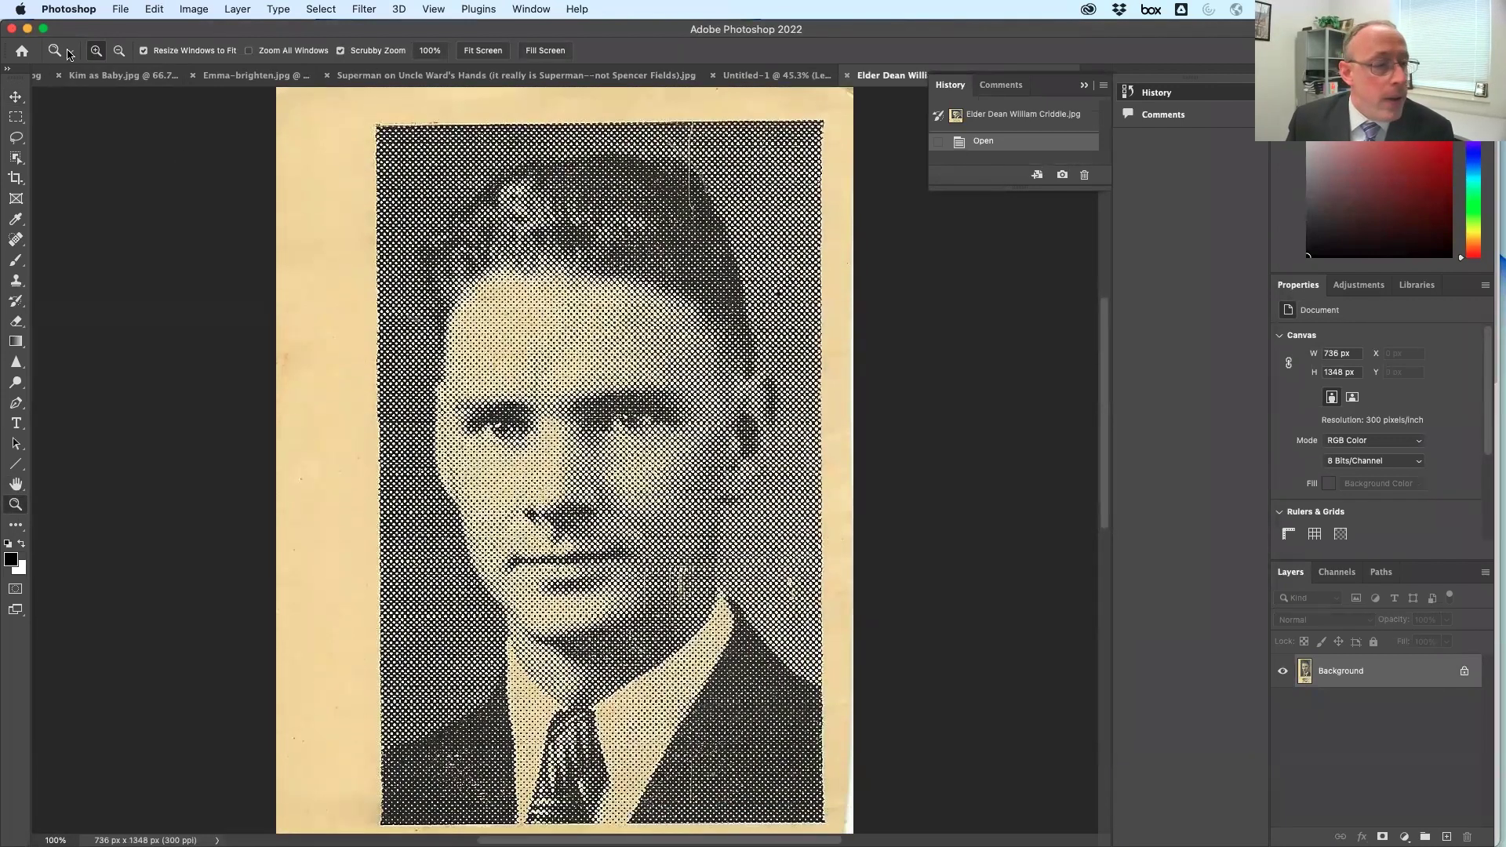
{"action": "left_click", "coordinate": [16, 117]}
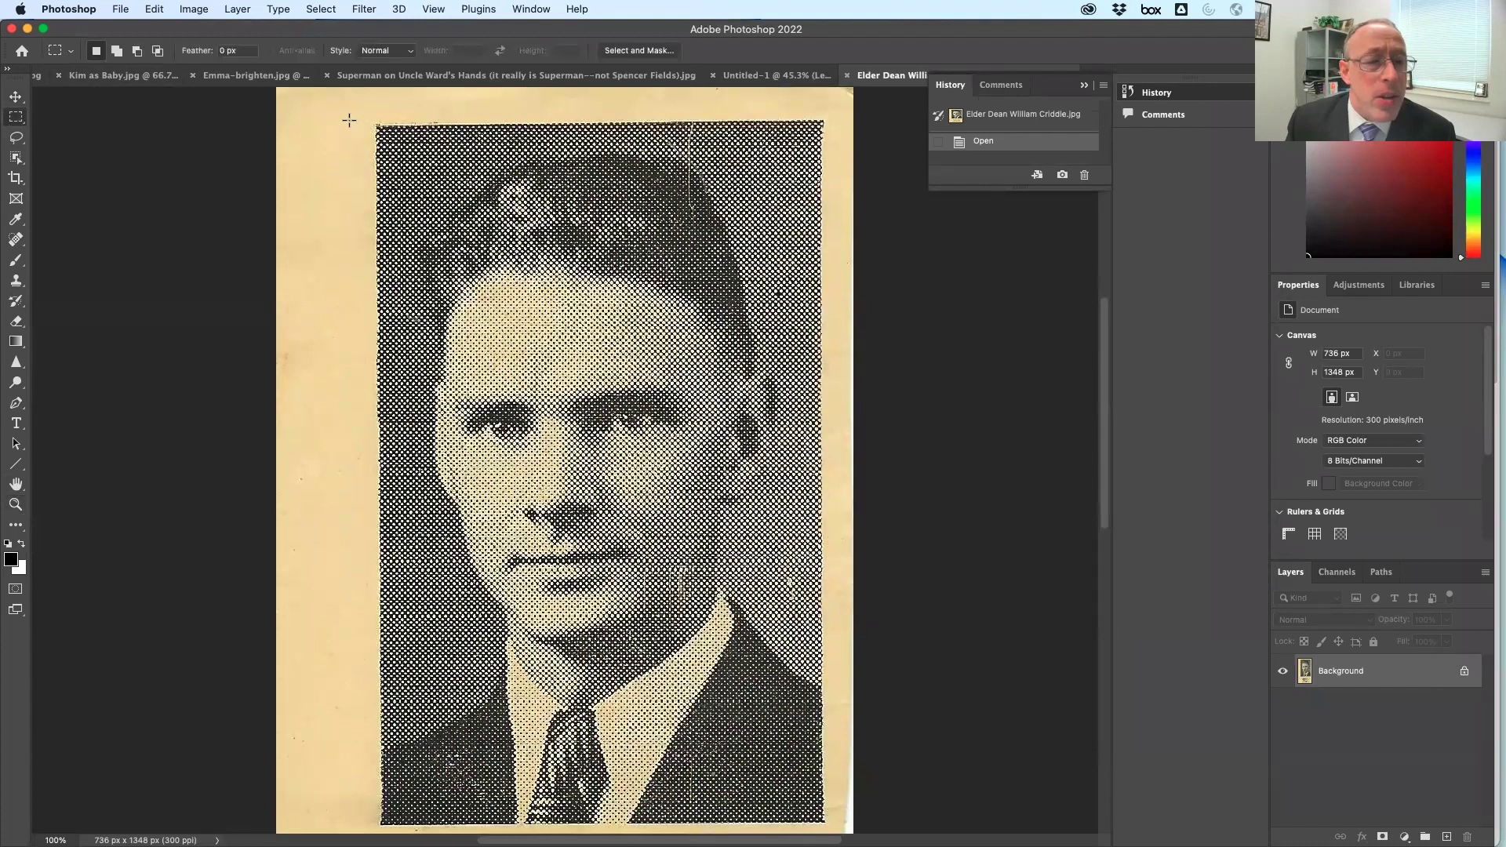
{"action": "left_click_drag", "start_coordinate": [377, 126], "coordinate": [823, 824]}
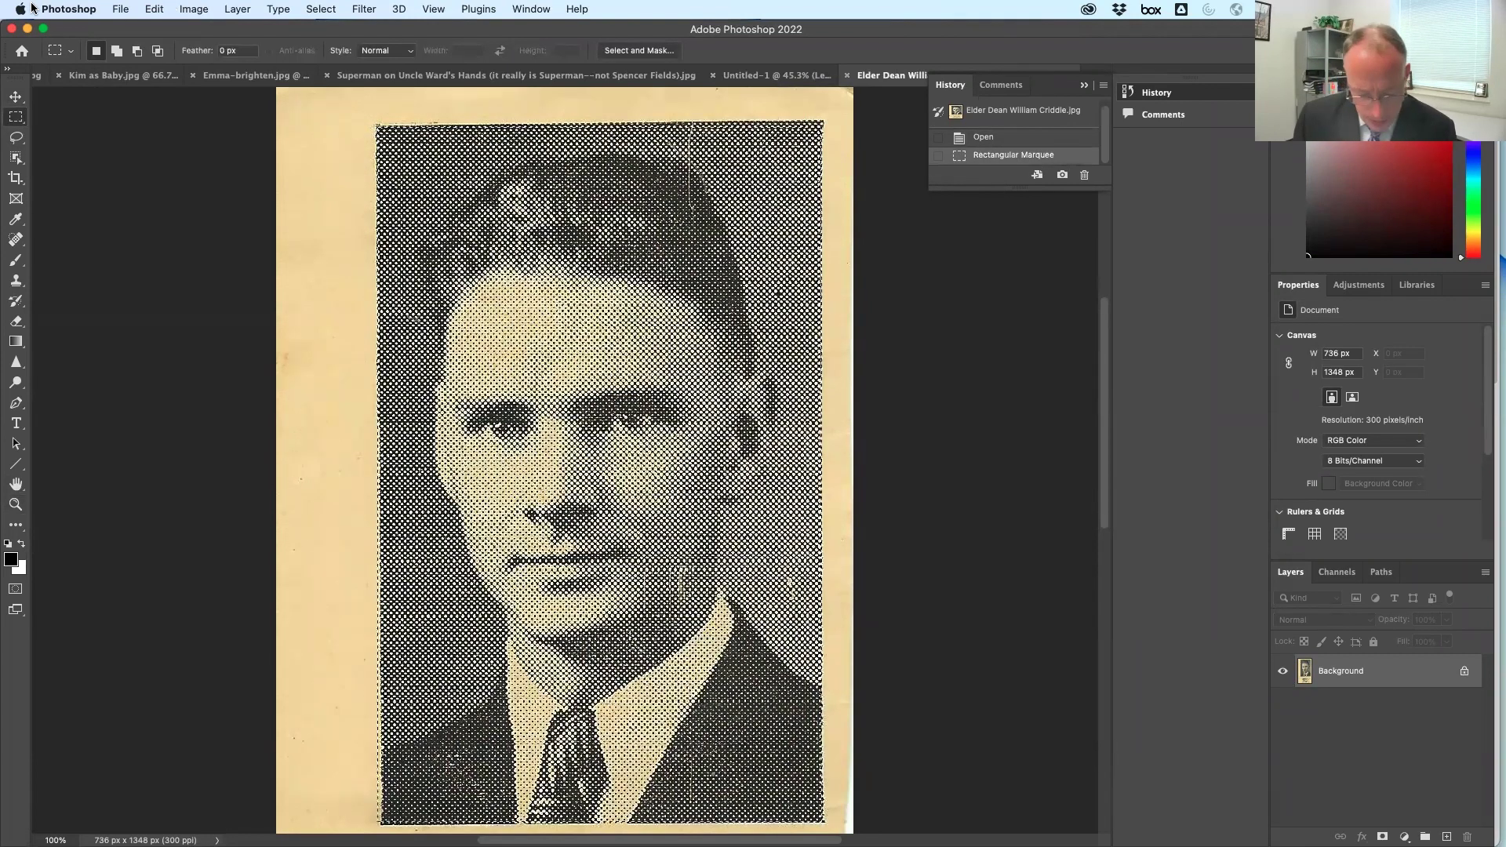
Create a new 567×886 px clipboard-sized document and paste the portrait in as Layer 1
{"action": "key", "text": "super+n"}
{"action": "key", "text": "Return"}
{"action": "key", "text": "super+v"}
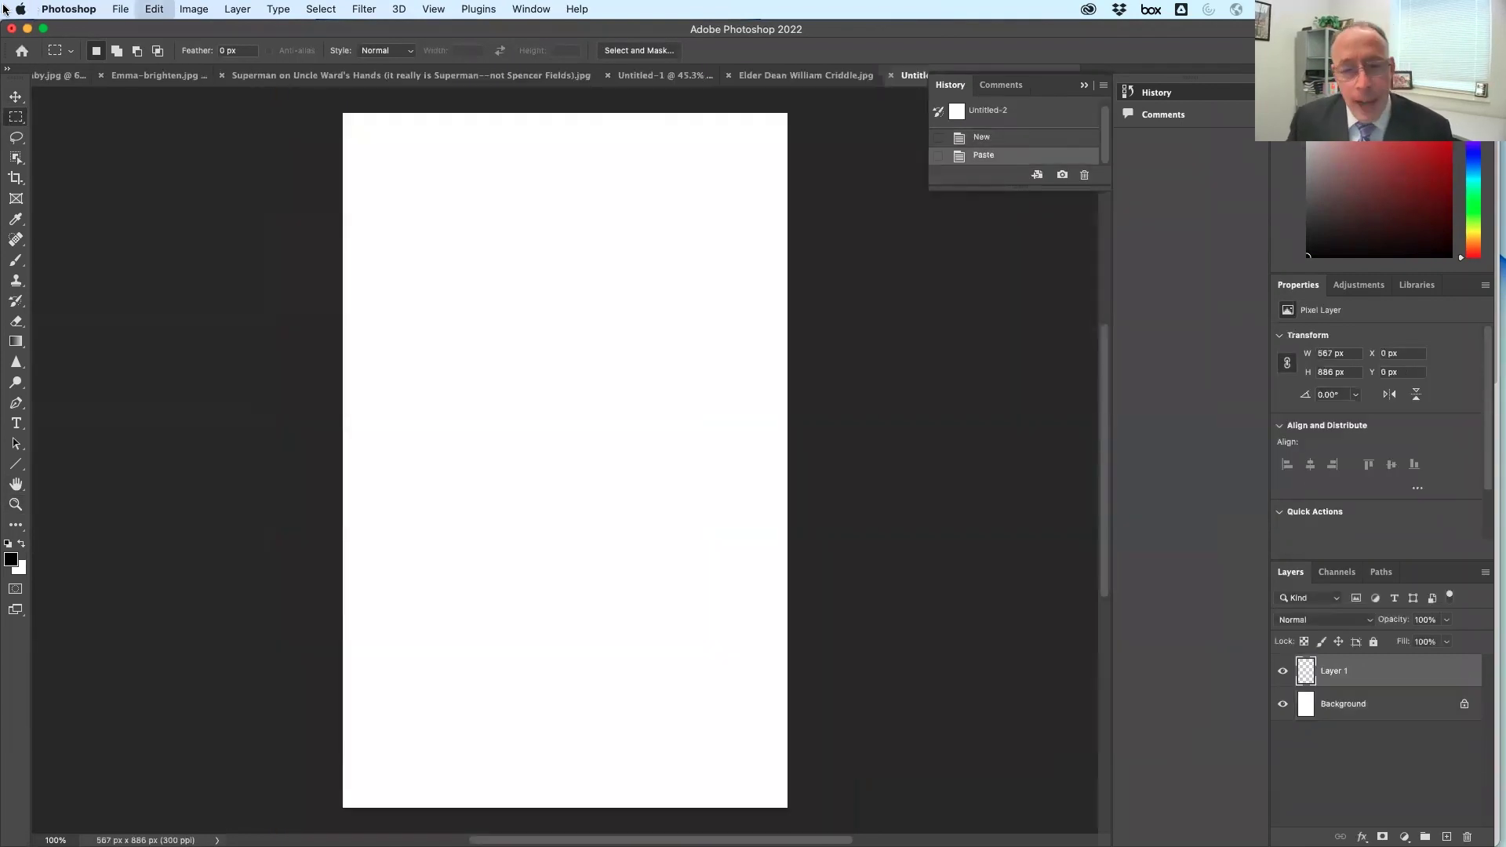
Desaturate the pasted portrait to gray tones and duplicate Layer 1 as Layer 1 copy
{"action": "left_click", "coordinate": [166, 13]}
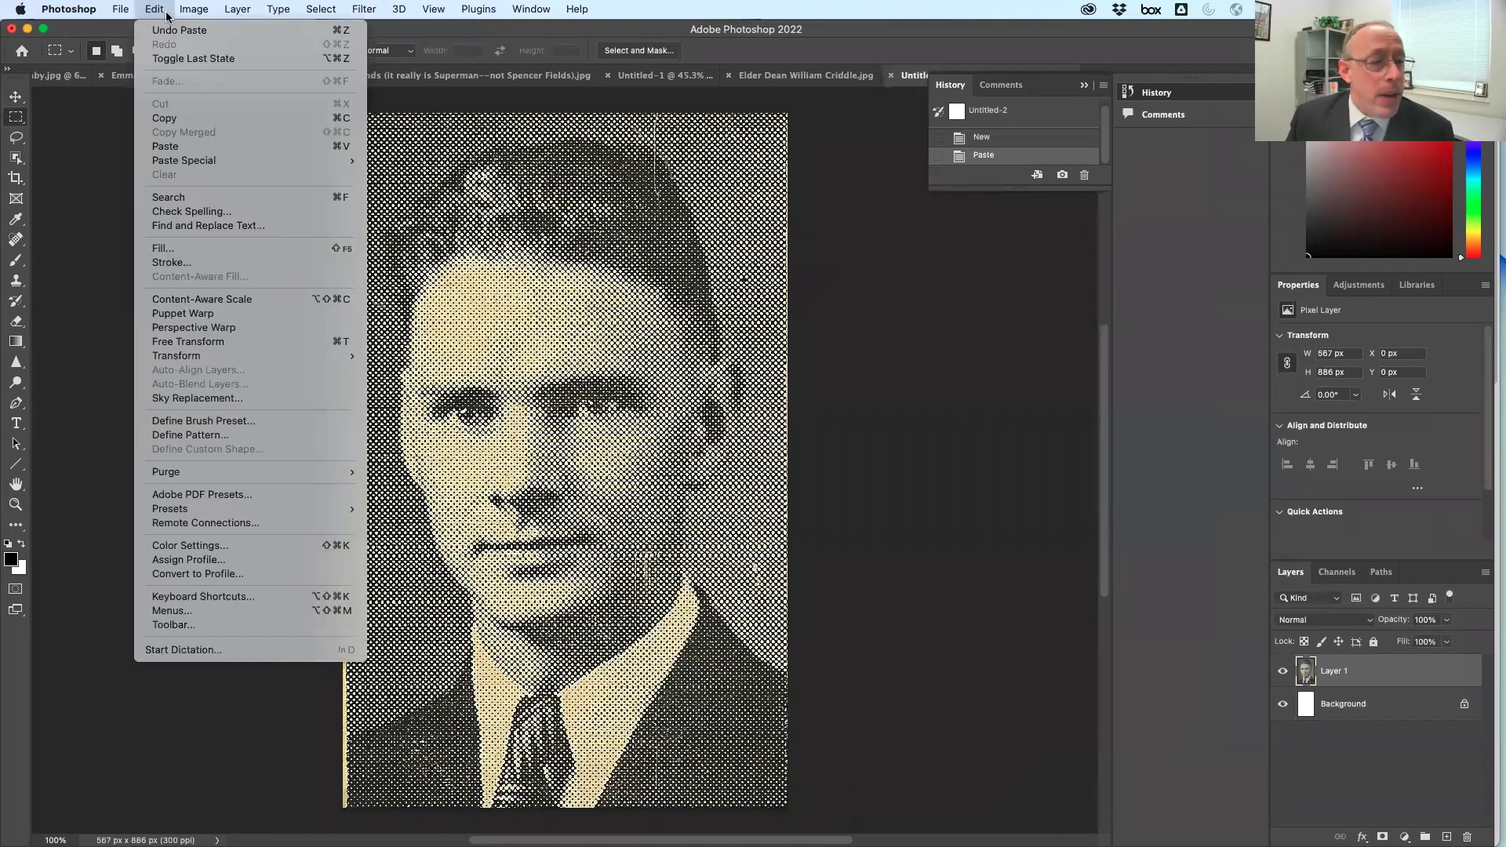
{"action": "mouse_move", "coordinate": [194, 8]}
{"action": "mouse_move", "coordinate": [213, 52]}
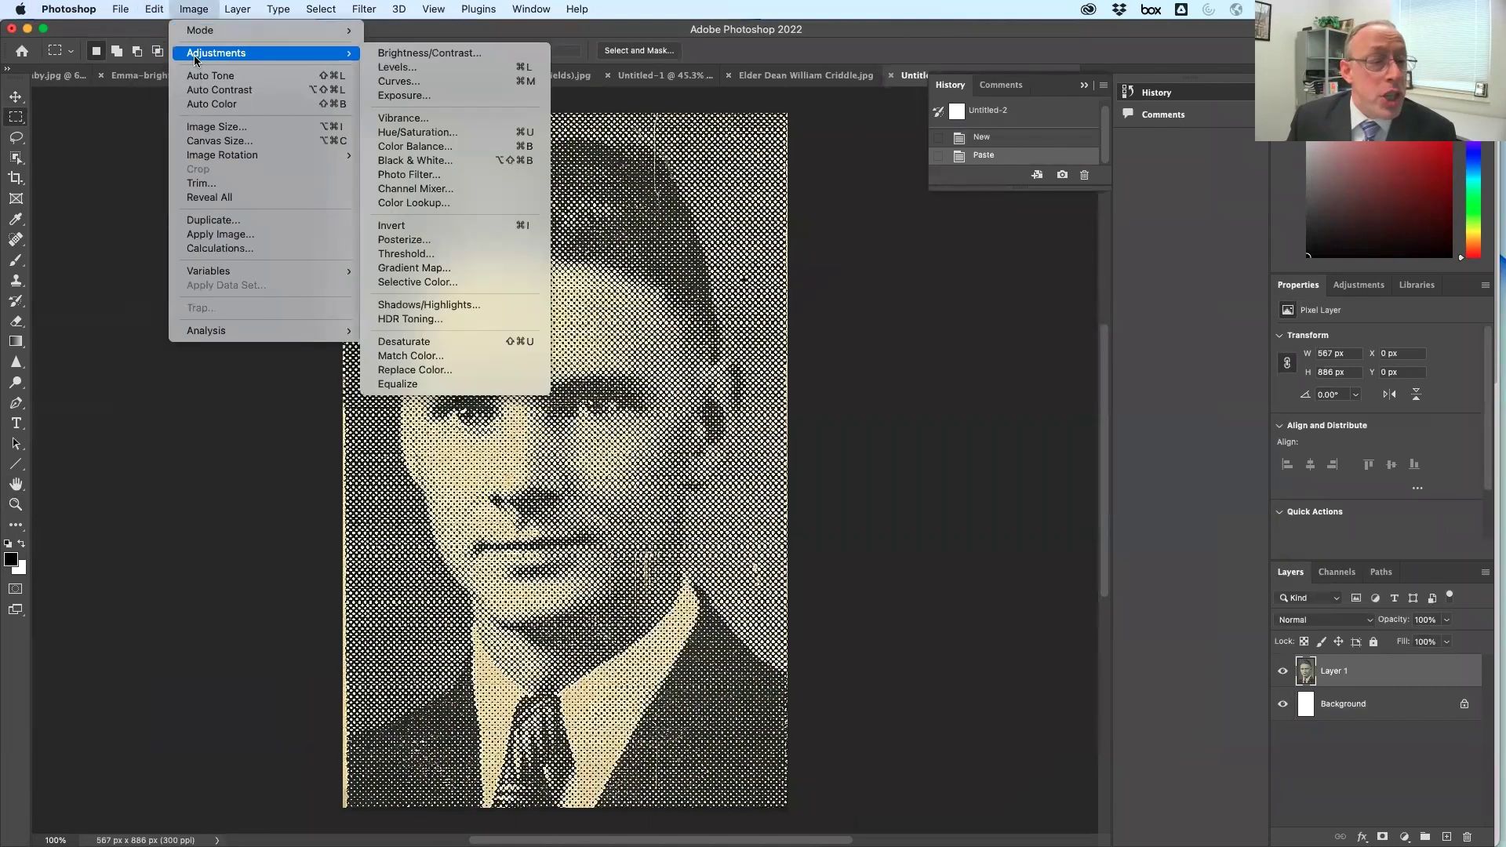
{"action": "left_click", "coordinate": [424, 342]}
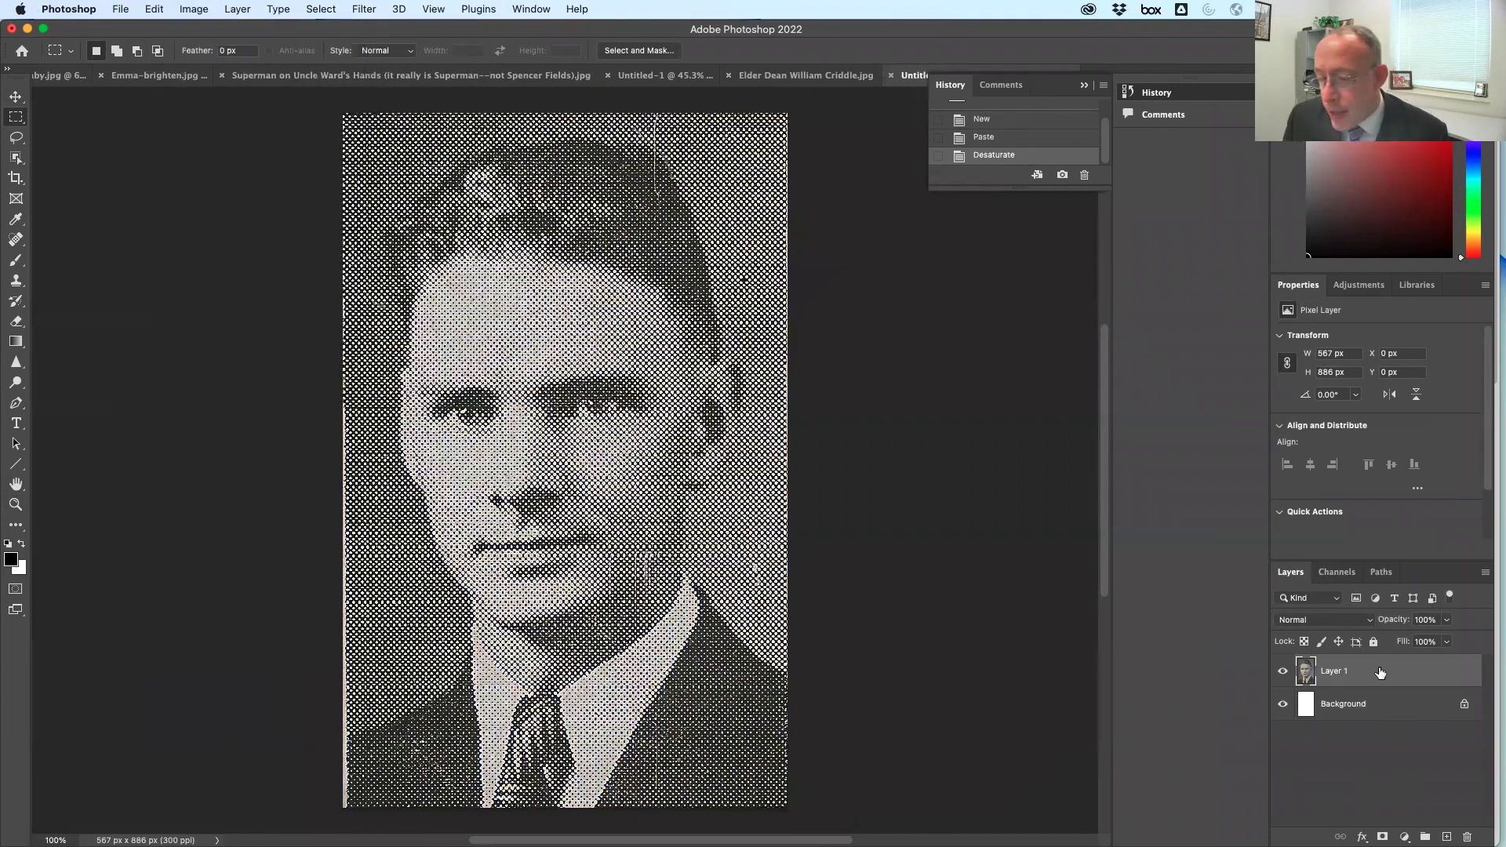
{"action": "left_click_drag", "start_coordinate": [1380, 673], "coordinate": [1448, 838]}
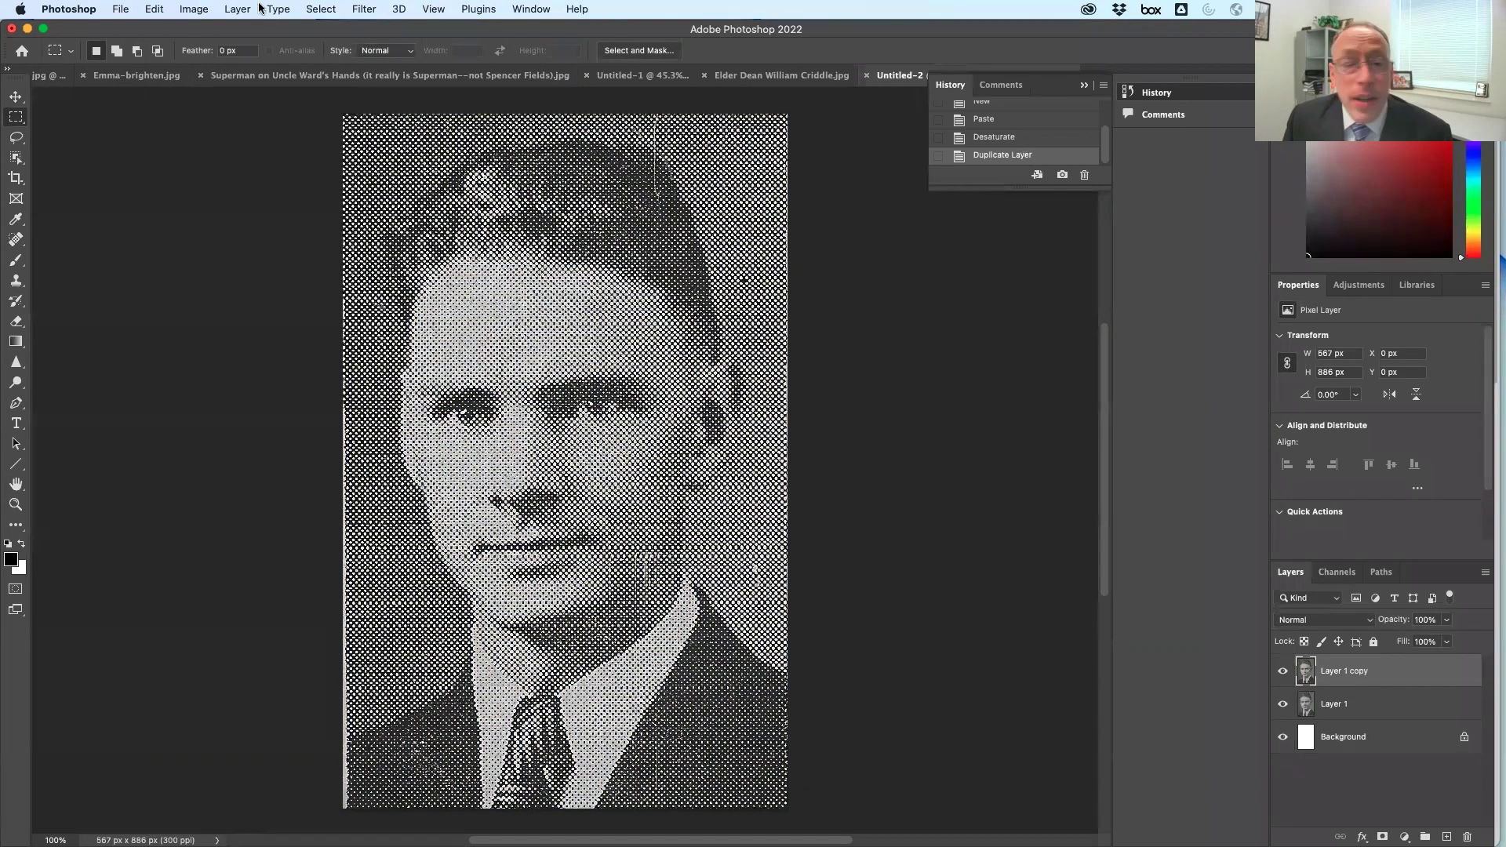
Apply a Gaussian Blur with a 3.5-pixel radius to Layer 1 copy to smooth the dots
{"action": "left_click", "coordinate": [364, 9]}
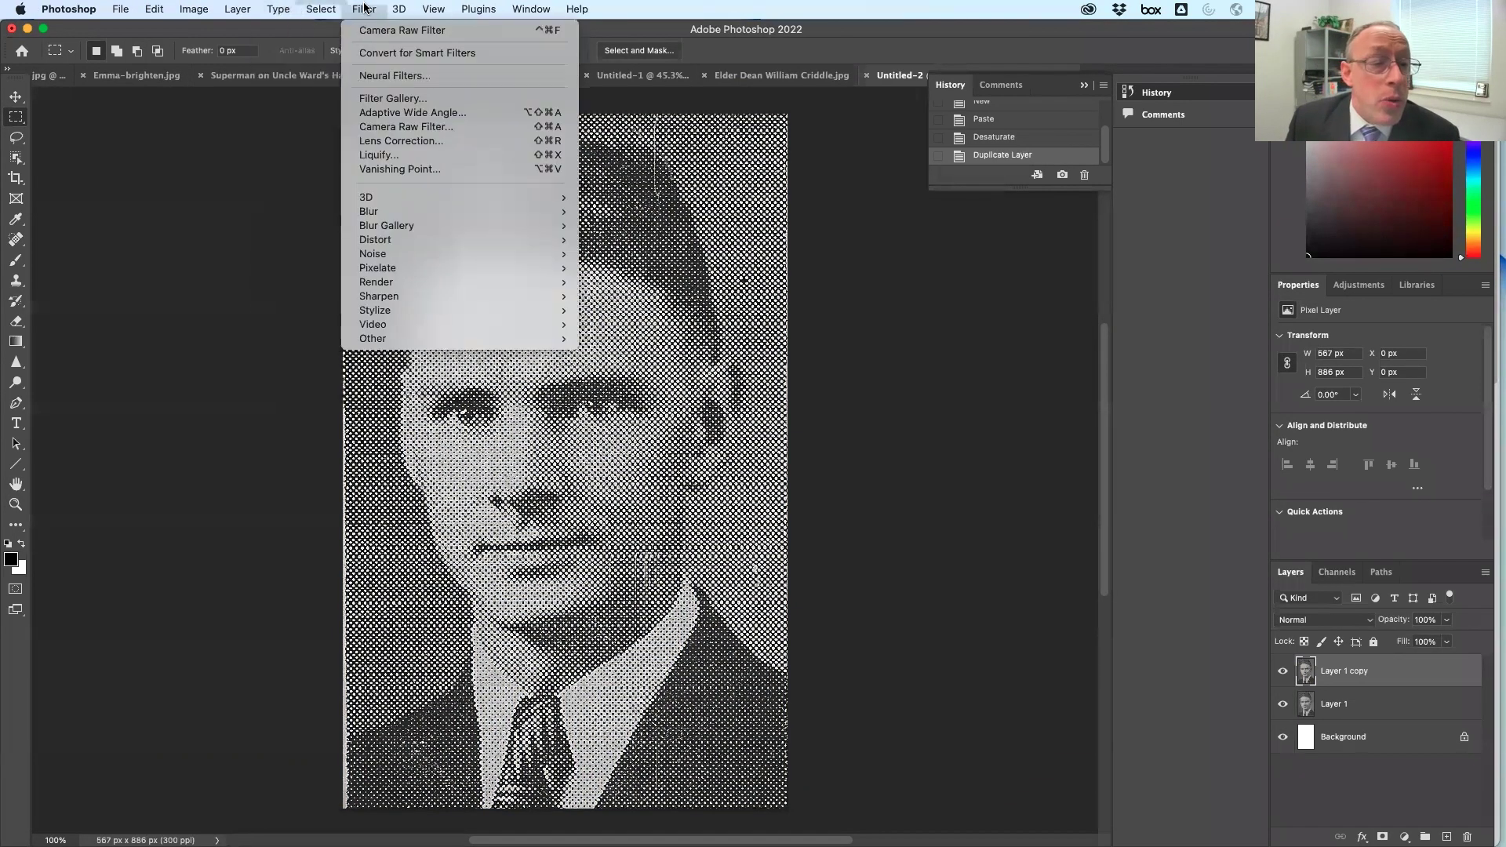
{"action": "mouse_move", "coordinate": [416, 225]}
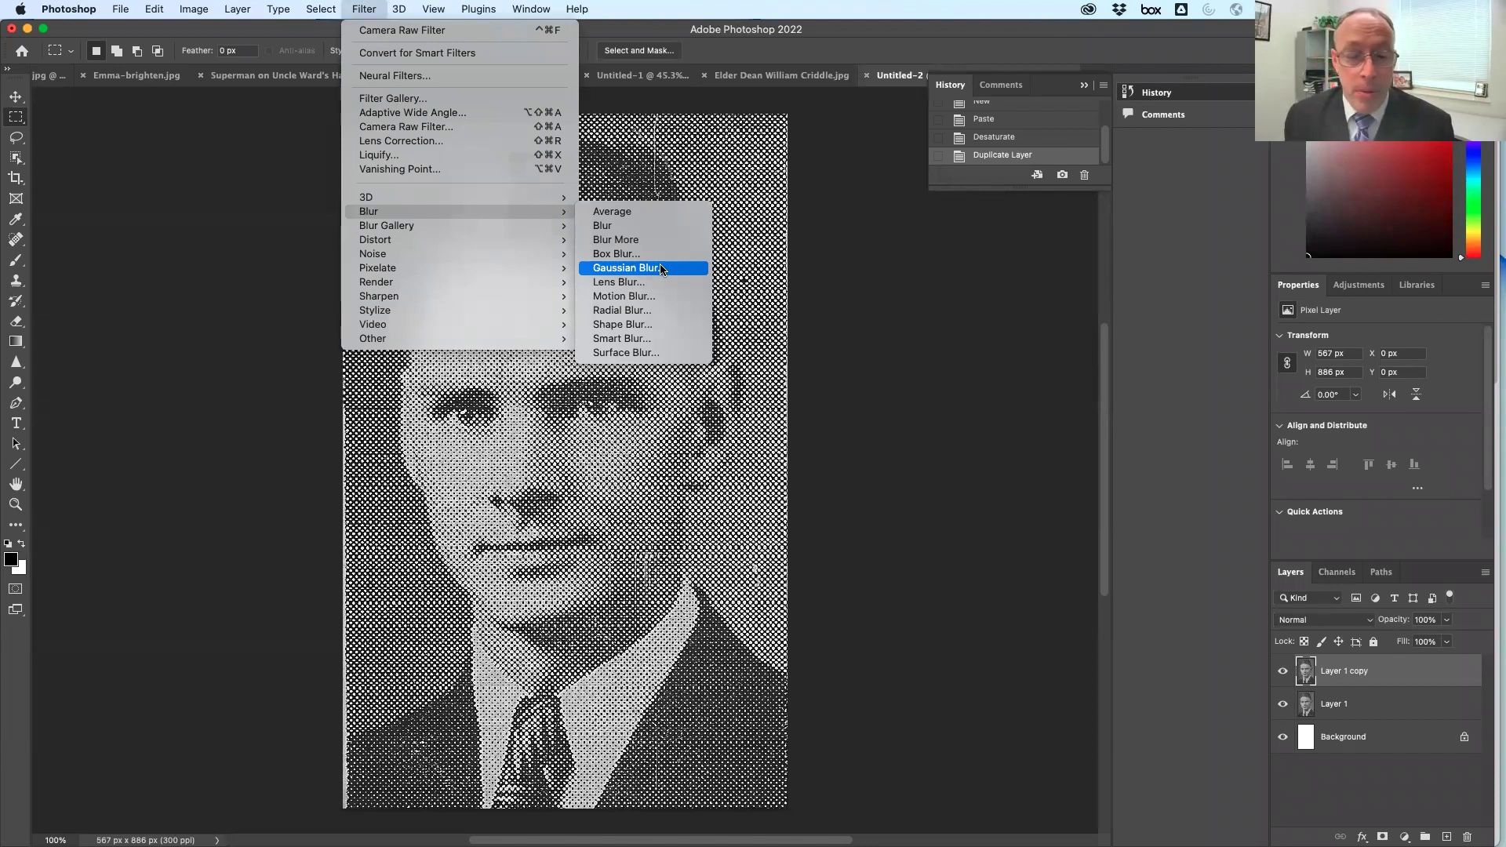
{"action": "left_click", "coordinate": [660, 268]}
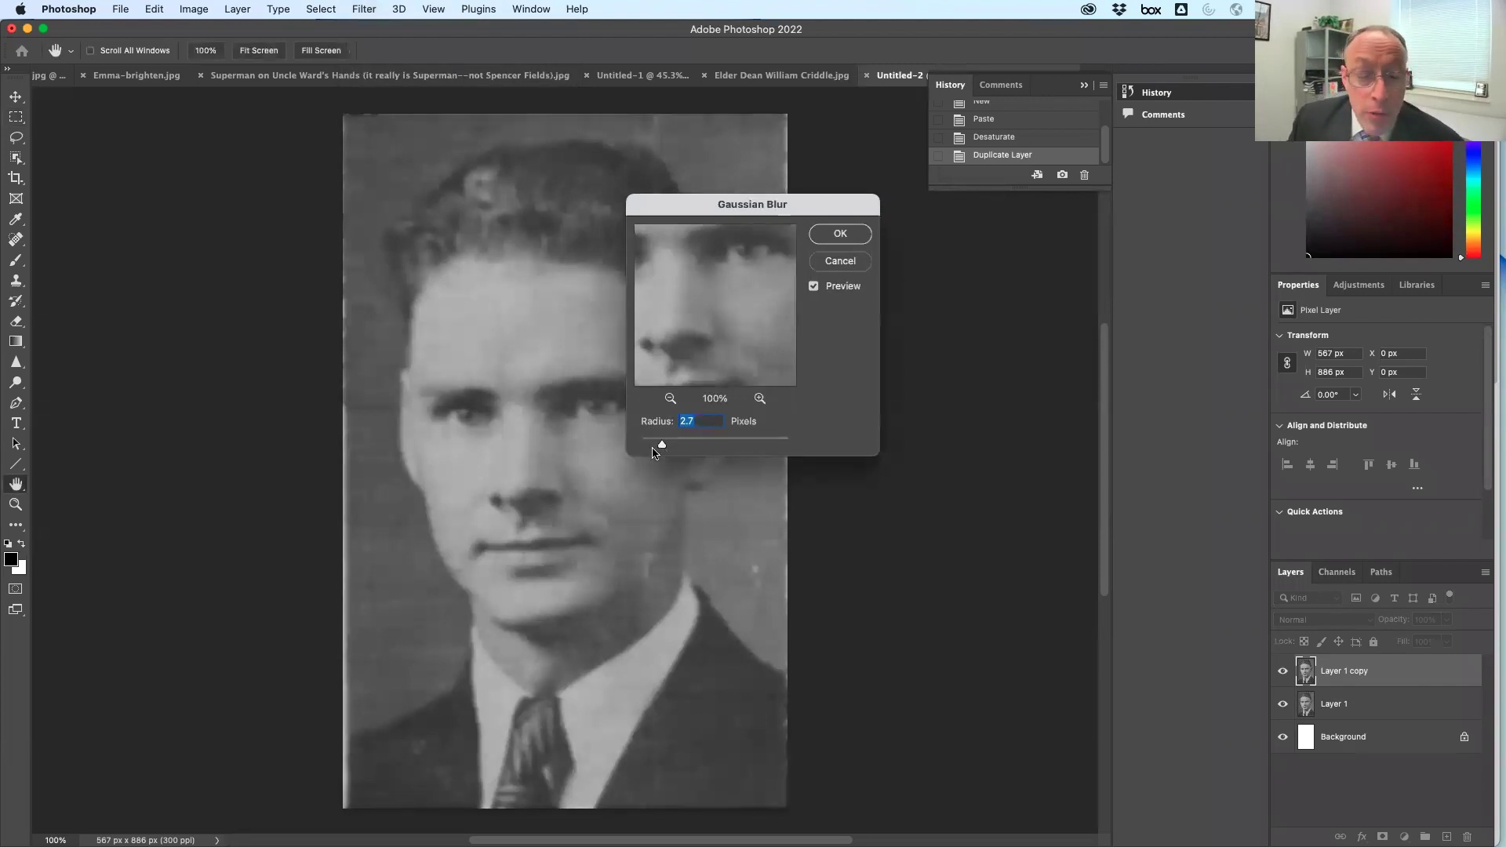
{"action": "mouse_move", "coordinate": [664, 449]}
{"action": "left_mouse_down"}
{"action": "mouse_move", "coordinate": [642, 449]}
{"action": "mouse_move", "coordinate": [669, 449]}
{"action": "left_mouse_up"}
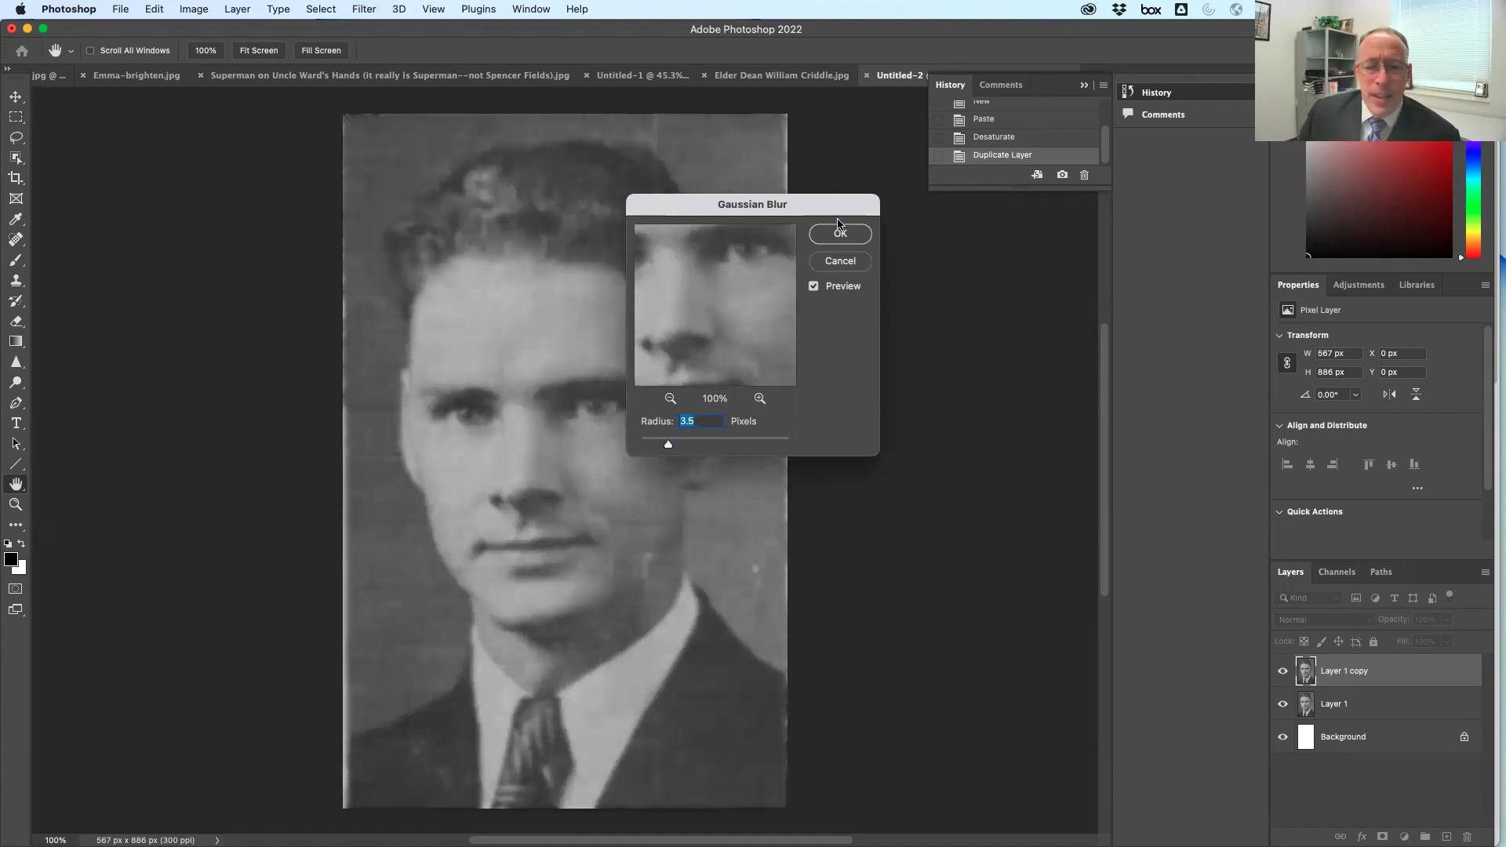
{"action": "left_click", "coordinate": [856, 234]}
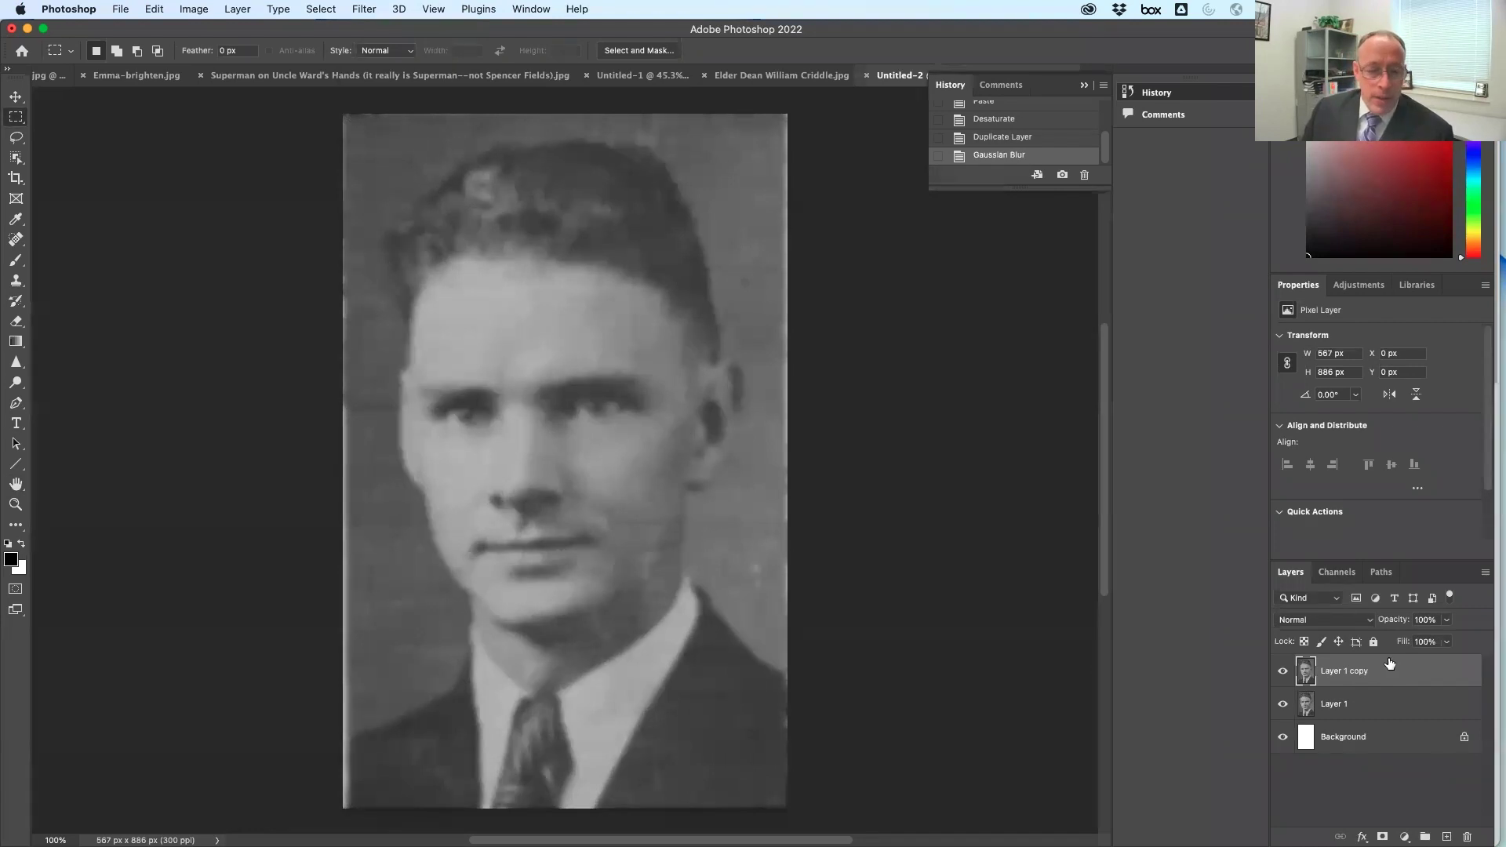
Duplicate Layer 1 copy, sharpen the eyes, lips and tie, and spot-heal the left edge
{"action": "left_click_drag", "start_coordinate": [1396, 666], "coordinate": [1447, 837]}
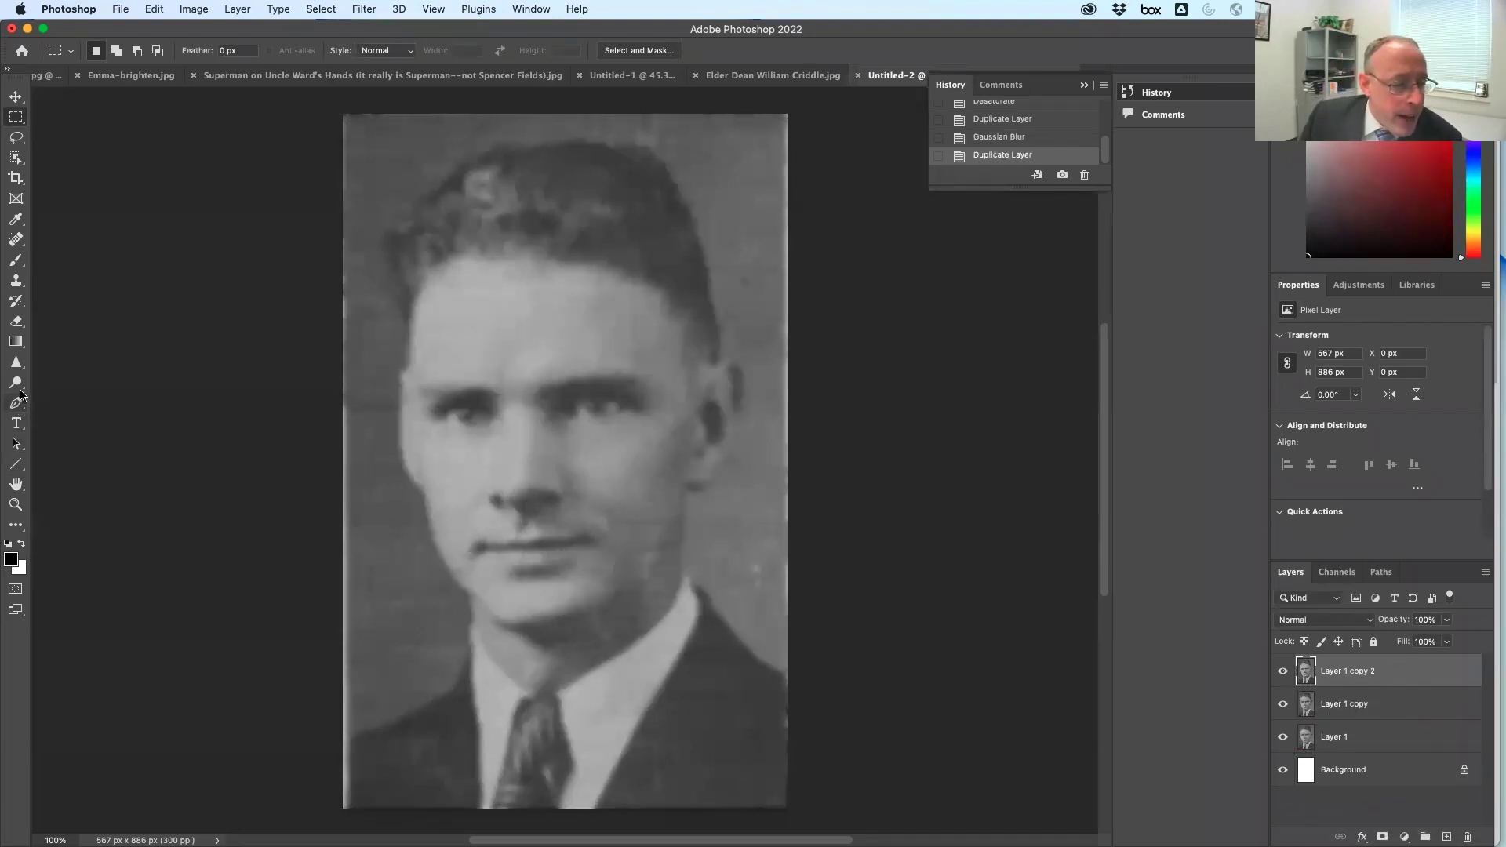
{"action": "left_click", "coordinate": [16, 365]}
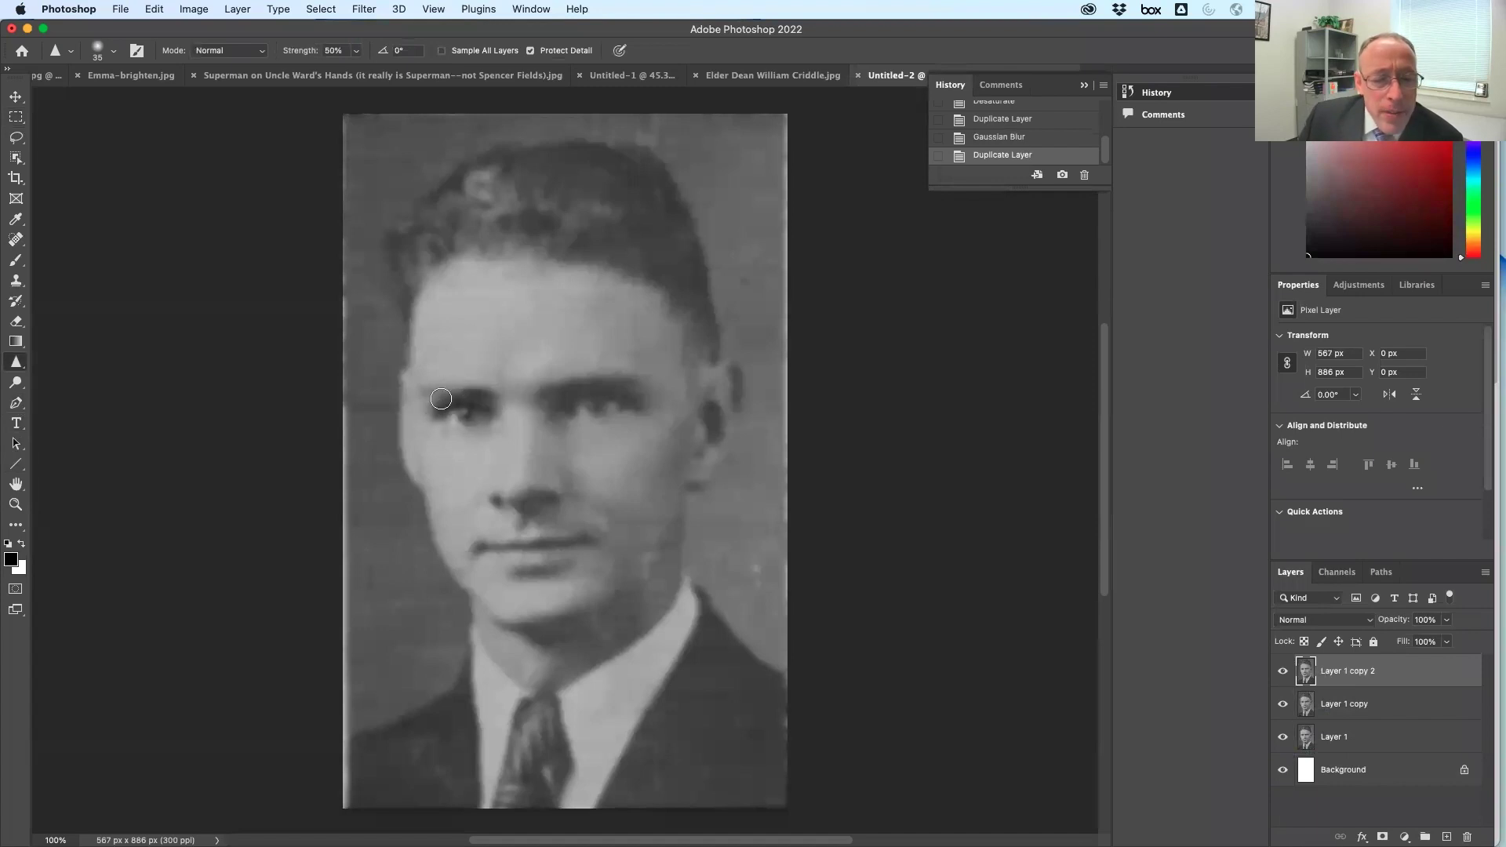
{"action": "mouse_move", "coordinate": [460, 433]}
{"action": "left_mouse_down"}
{"action": "mouse_move", "coordinate": [486, 405]}
{"action": "mouse_move", "coordinate": [601, 408]}
{"action": "left_mouse_up"}
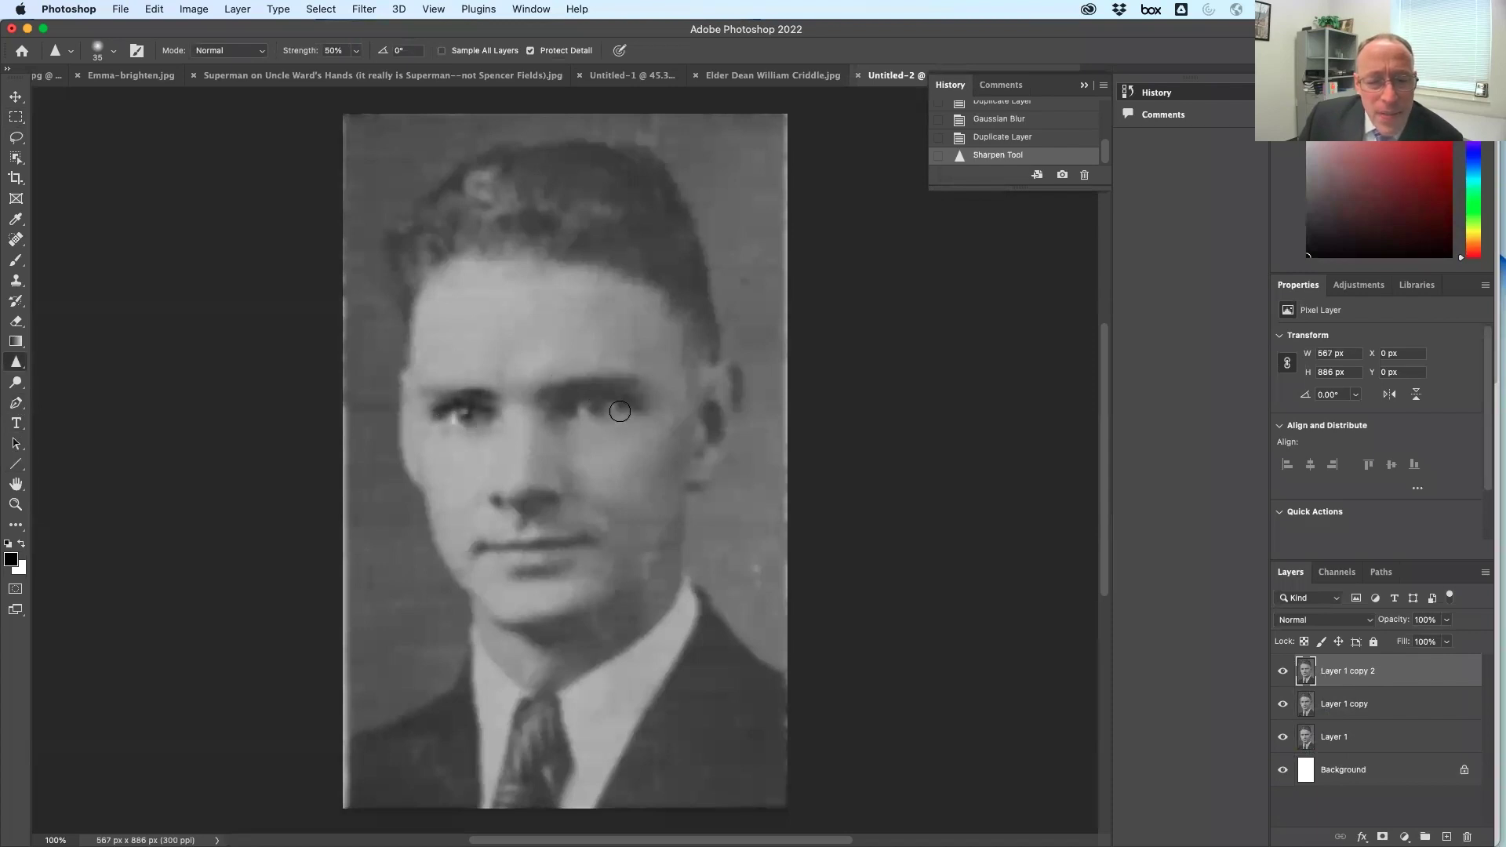
{"action": "left_click_drag", "start_coordinate": [564, 390], "coordinate": [591, 420]}
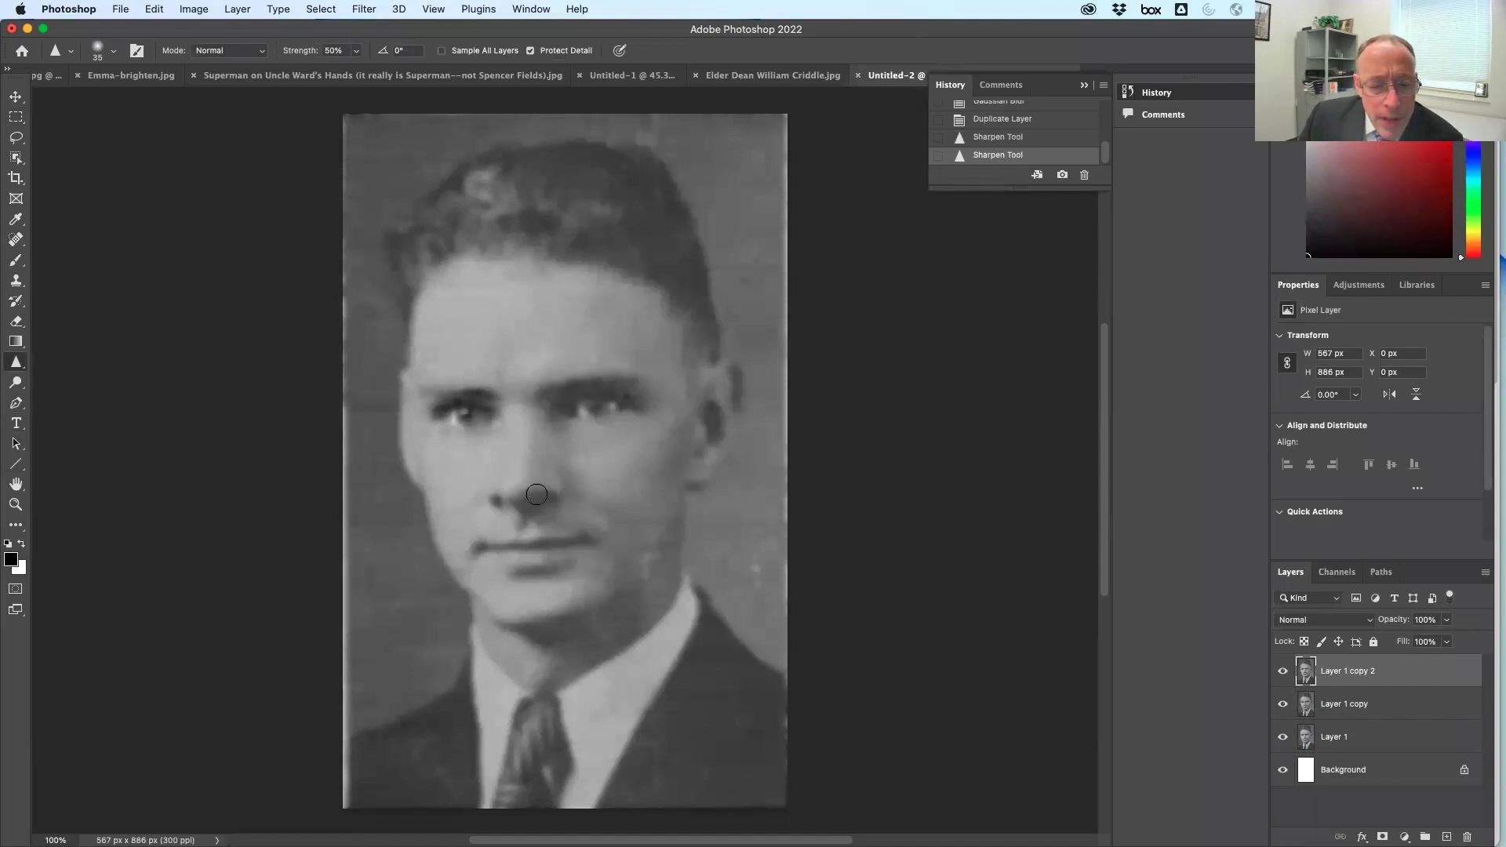
{"action": "mouse_move", "coordinate": [488, 544]}
{"action": "left_mouse_down"}
{"action": "mouse_move", "coordinate": [585, 543]}
{"action": "mouse_move", "coordinate": [462, 552]}
{"action": "mouse_move", "coordinate": [570, 546]}
{"action": "mouse_move", "coordinate": [475, 555]}
{"action": "mouse_move", "coordinate": [567, 543]}
{"action": "mouse_move", "coordinate": [524, 552]}
{"action": "left_mouse_up"}
{"action": "mouse_move", "coordinate": [526, 741]}
{"action": "left_mouse_down"}
{"action": "mouse_move", "coordinate": [506, 773]}
{"action": "mouse_move", "coordinate": [520, 757]}
{"action": "mouse_move", "coordinate": [530, 796]}
{"action": "left_mouse_up"}
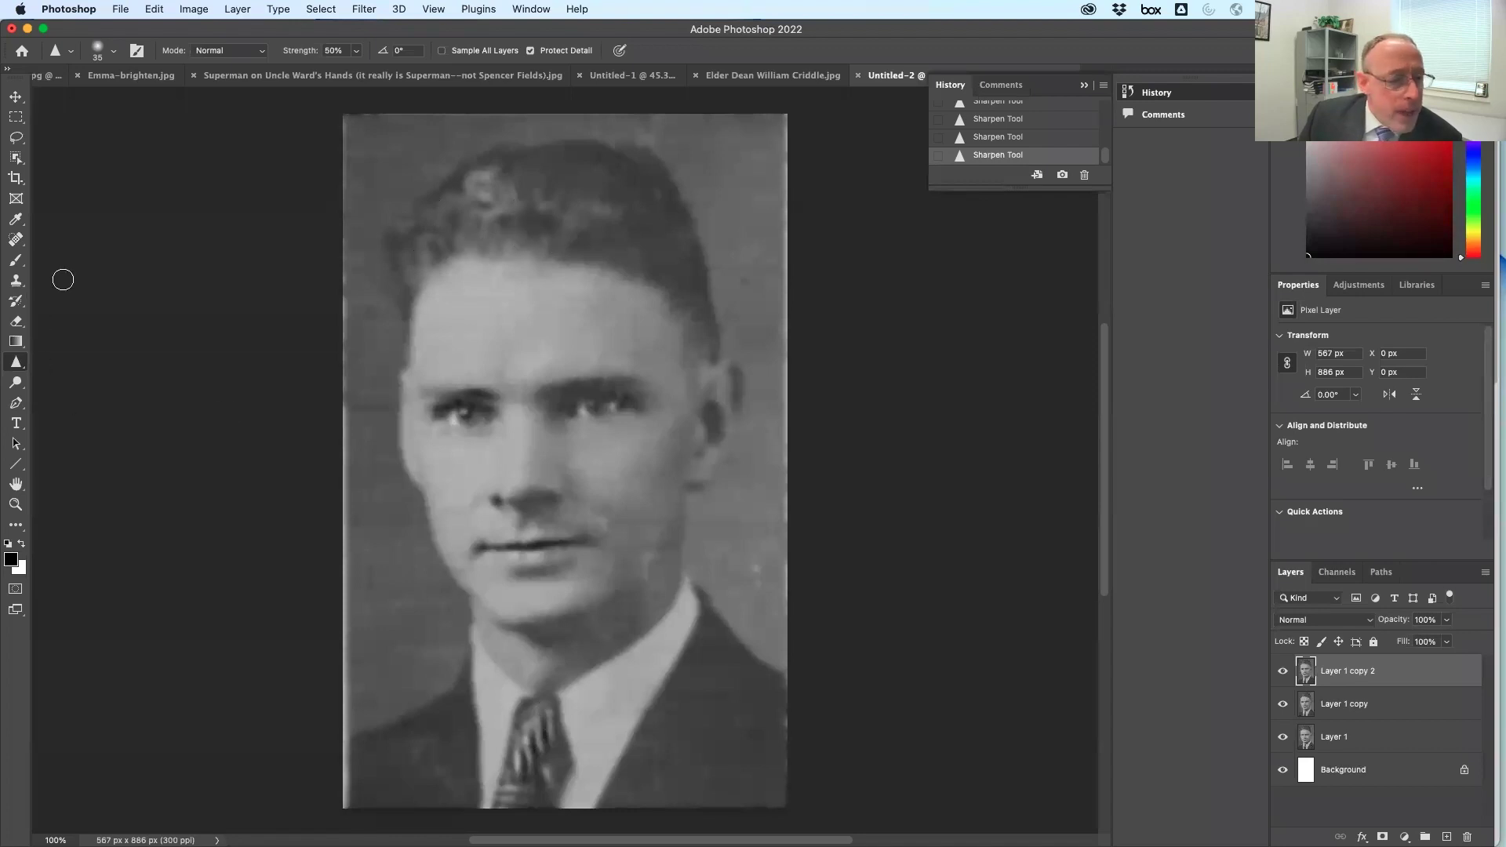
{"action": "left_click", "coordinate": [16, 239]}
{"action": "mouse_move", "coordinate": [339, 120]}
{"action": "left_mouse_down"}
{"action": "mouse_move", "coordinate": [322, 747]}
{"action": "mouse_move", "coordinate": [334, 808]}
{"action": "mouse_move", "coordinate": [328, 616]}
{"action": "left_mouse_up"}
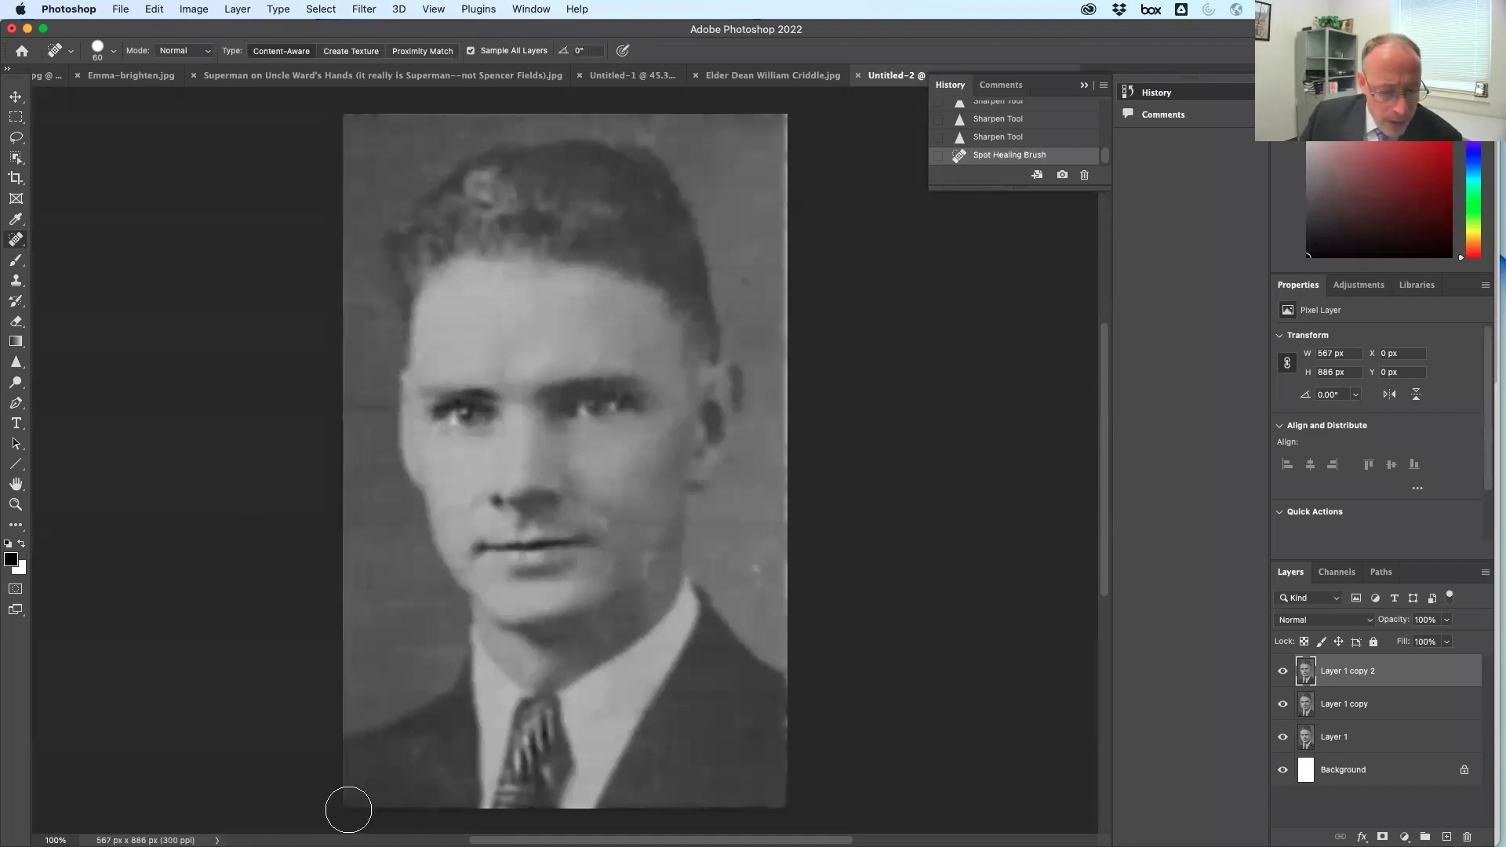
Spot-heal the right edge, then duplicate Layer 1 and move the copy to the top
{"action": "left_click_drag", "start_coordinate": [801, 793], "coordinate": [797, 110]}
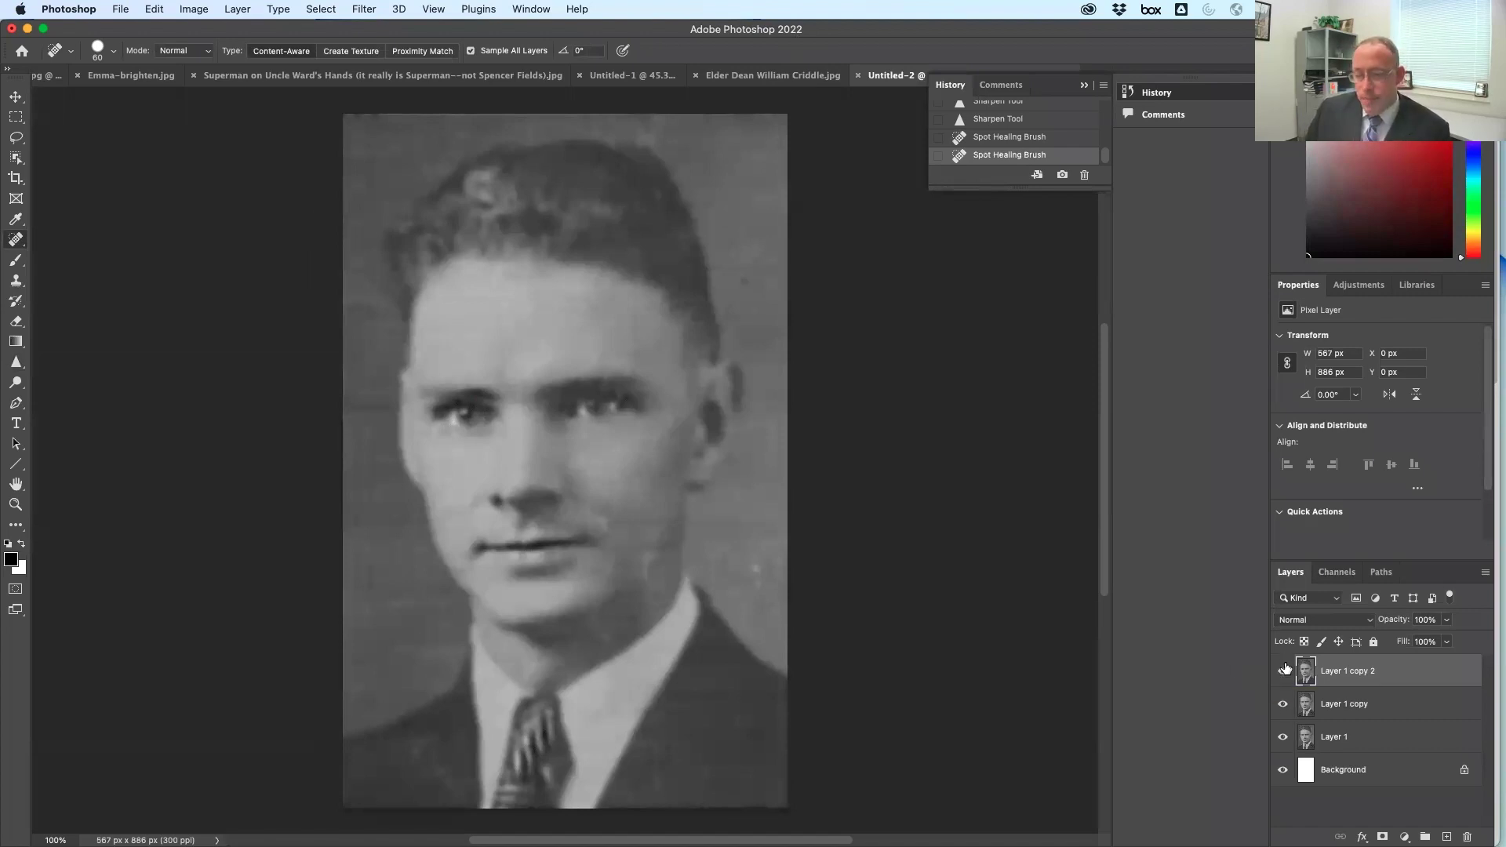
{"action": "left_click_drag", "start_coordinate": [1356, 745], "coordinate": [1447, 837]}
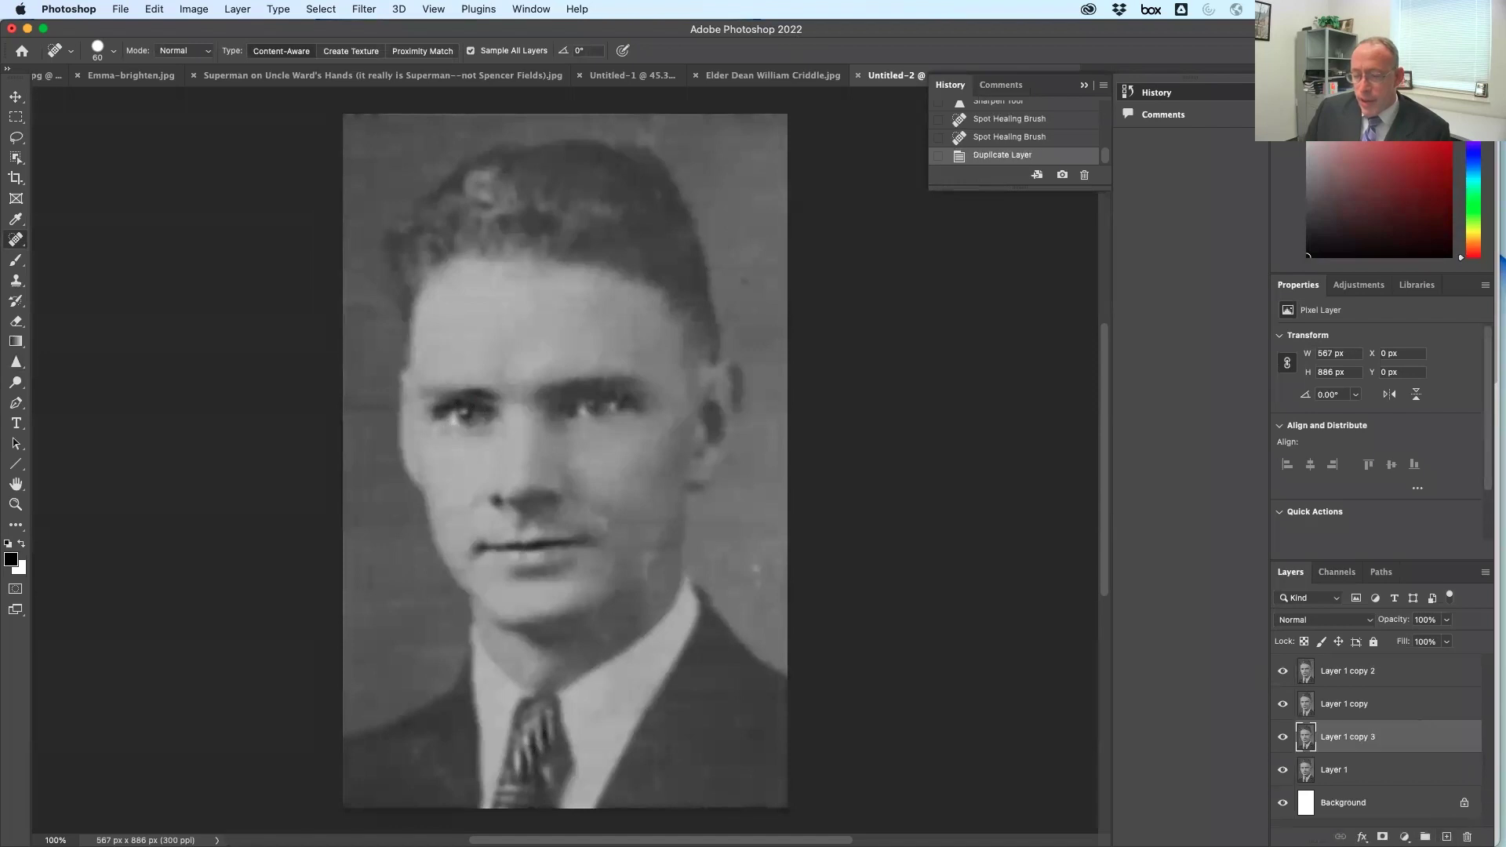
{"action": "left_click_drag", "start_coordinate": [1400, 738], "coordinate": [1385, 663]}
Toggle Layer 1 copy 3 on and off to compare versions, leaving it hidden
{"action": "left_click", "coordinate": [1284, 671]}
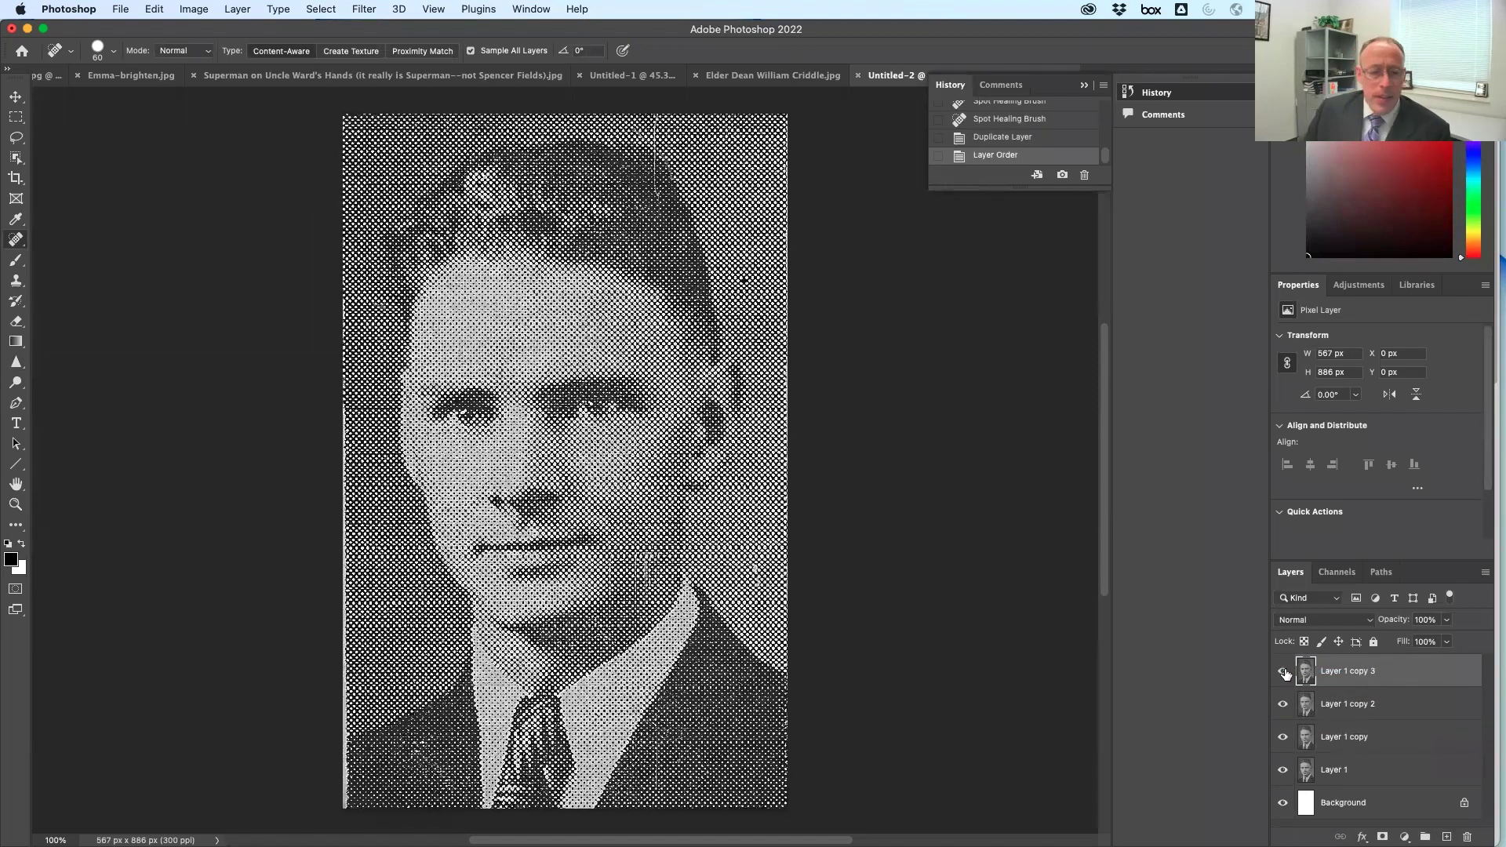
{"action": "left_click", "coordinate": [1283, 672]}
{"action": "left_click", "coordinate": [1283, 672]}
{"action": "left_click", "coordinate": [1284, 672]}
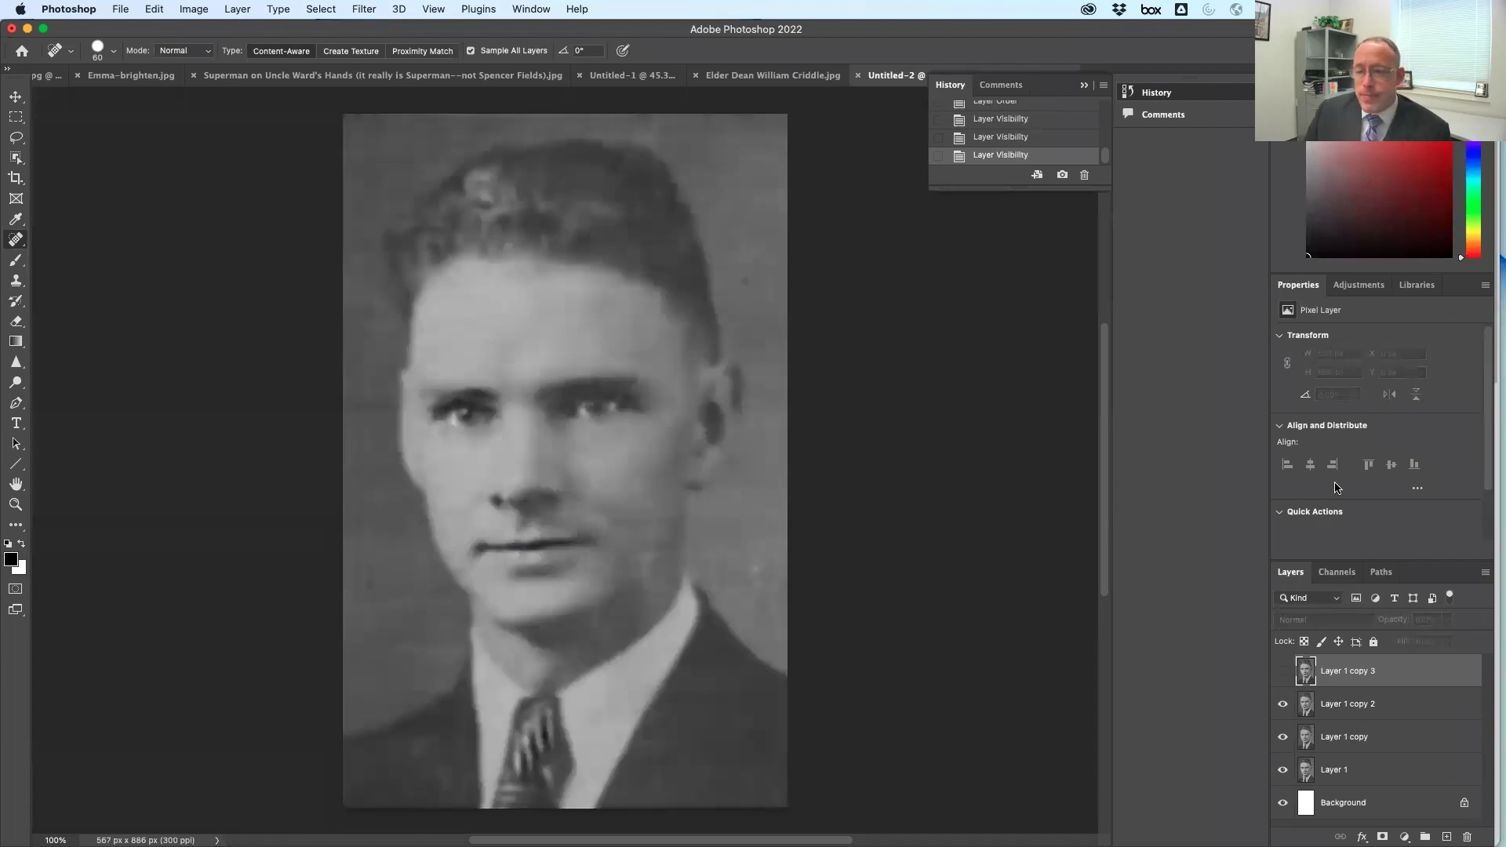